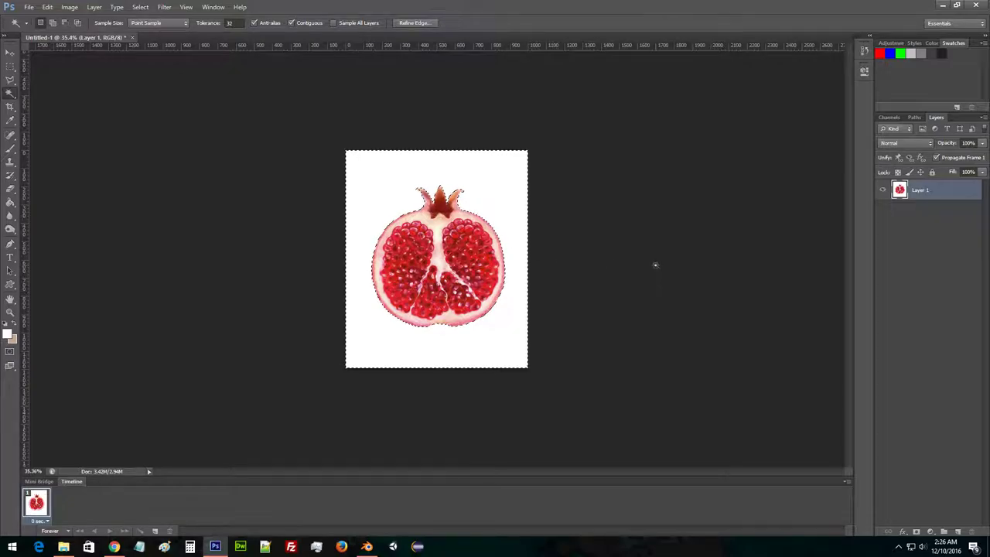
# Delete the selected white background around the pomegranate so that it becomes transparent.
pyautogui.press('Delete')
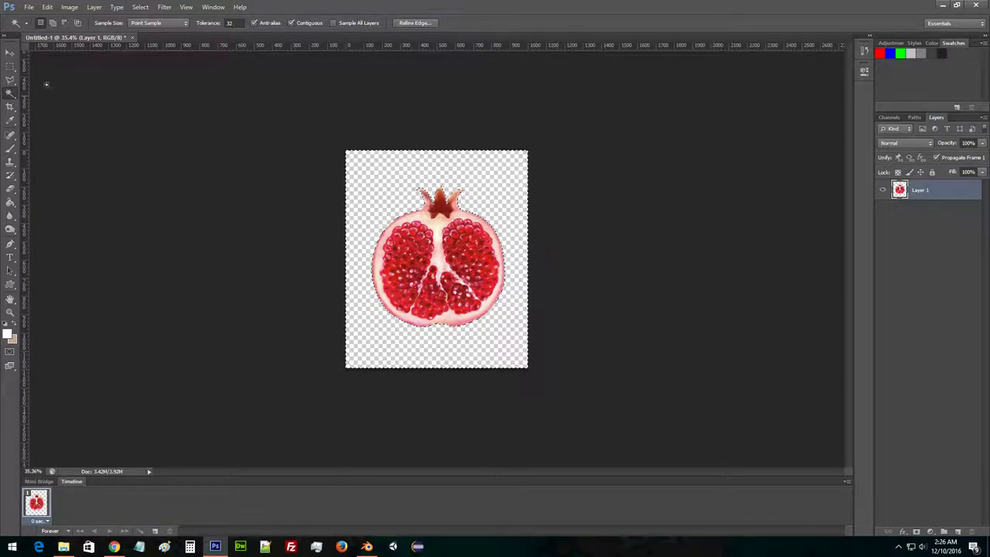
pyautogui.hotkey('ctrl', 'd')
# Copy the whole cut-out pomegranate and paste it into a new document that fits its size.
pyautogui.click(10, 66)
pyautogui.hotkey('ctrl', 'a')
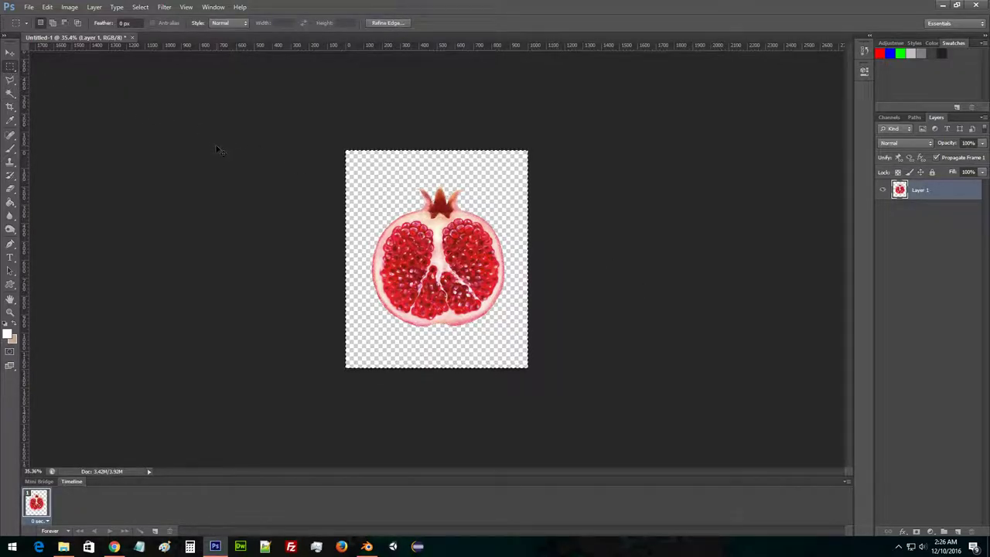
pyautogui.hotkey('alt', 'ctrl', 'r')
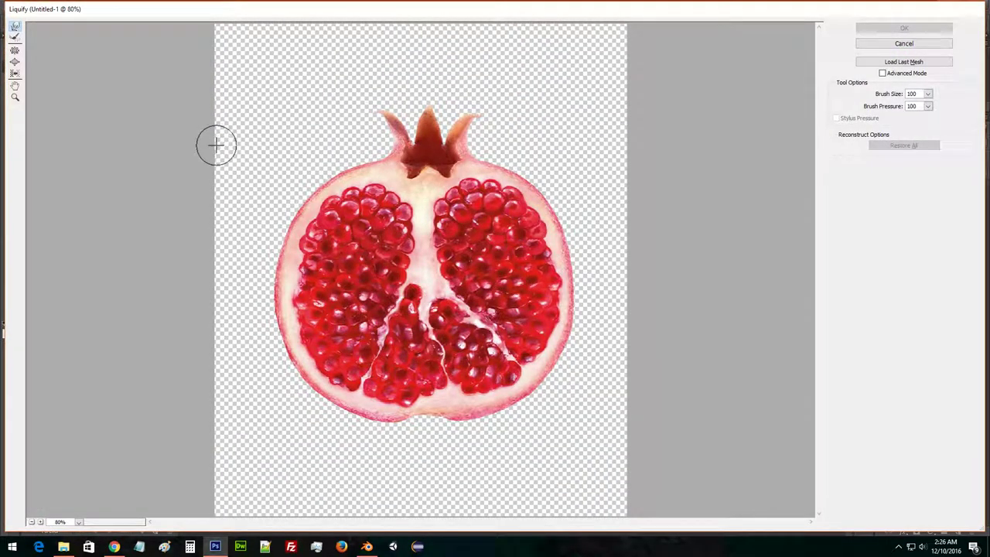
pyautogui.click(933, 45)
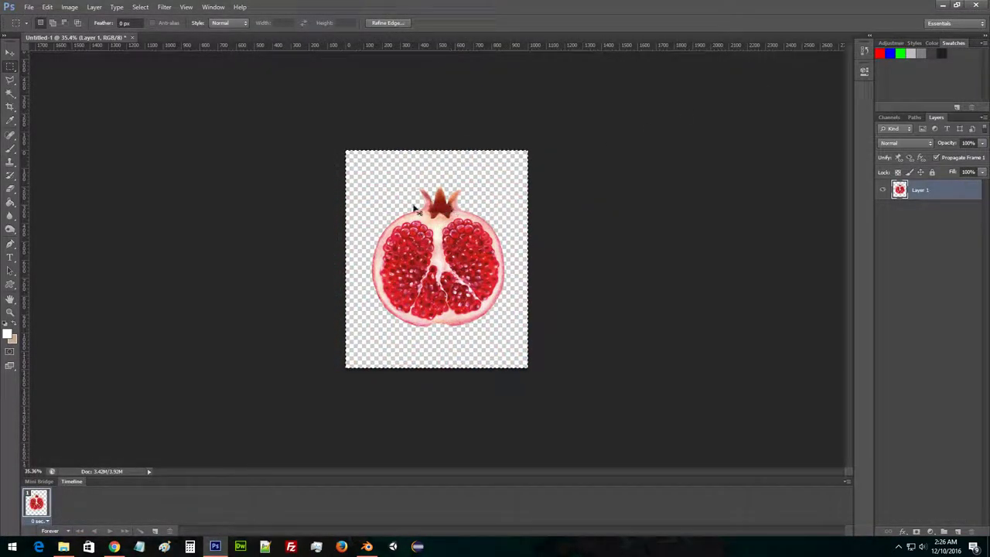
pyautogui.hotkey('ctrl', 'n')
pyautogui.press('Return')
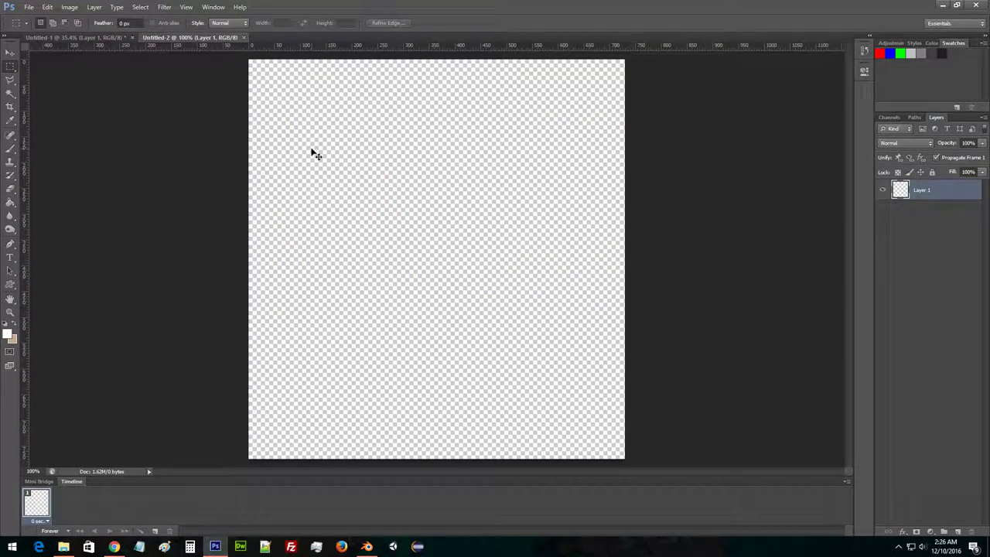
pyautogui.hotkey('ctrl', 'v')
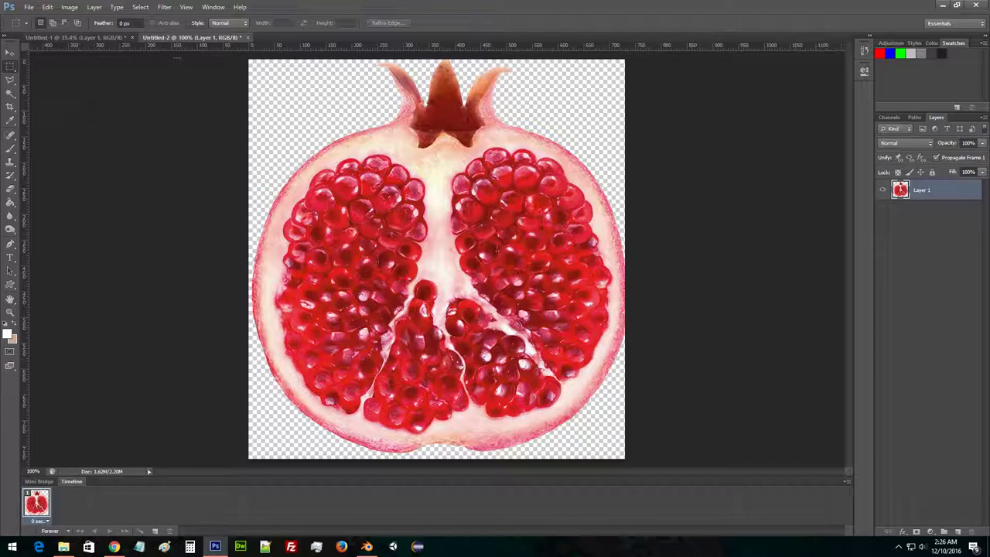
# Place a vertical guide through the pomegranate's centre, delete the half to its left and deselect.
pyautogui.moveTo(28, 93); pyautogui.dragTo(438, 133)
pyautogui.moveTo(248, 59); pyautogui.dragTo(439, 459)
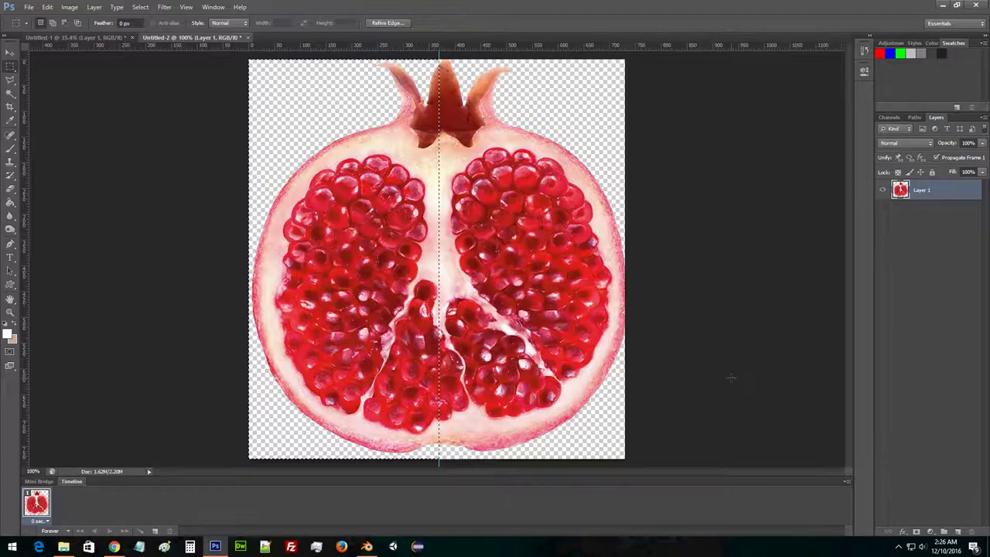
pyautogui.press('Delete')
pyautogui.hotkey('ctrl', 'd')
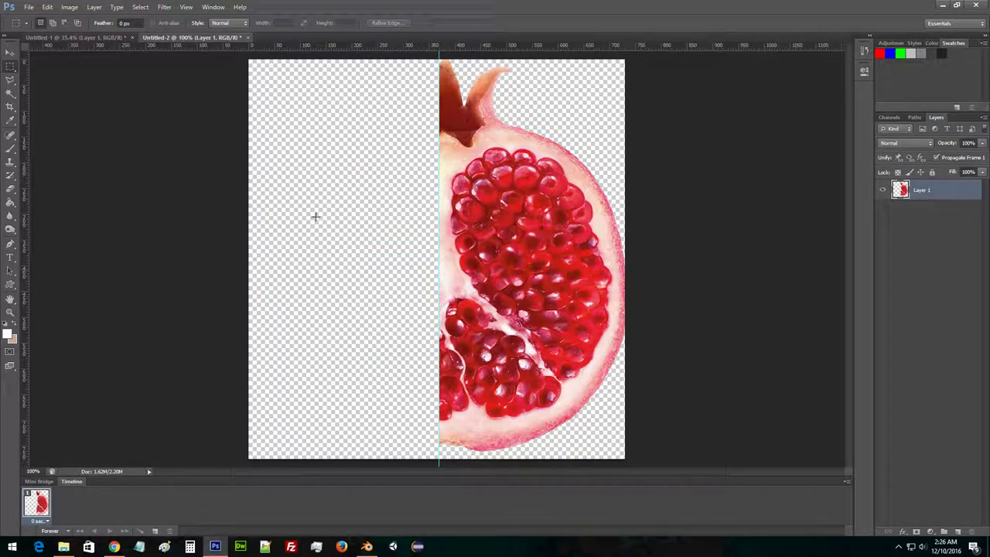
# Outline the cut-off seed cluster beside the guide in the lower pomegranate with the Polygonal Lasso and delete it.
pyautogui.click(15, 81)
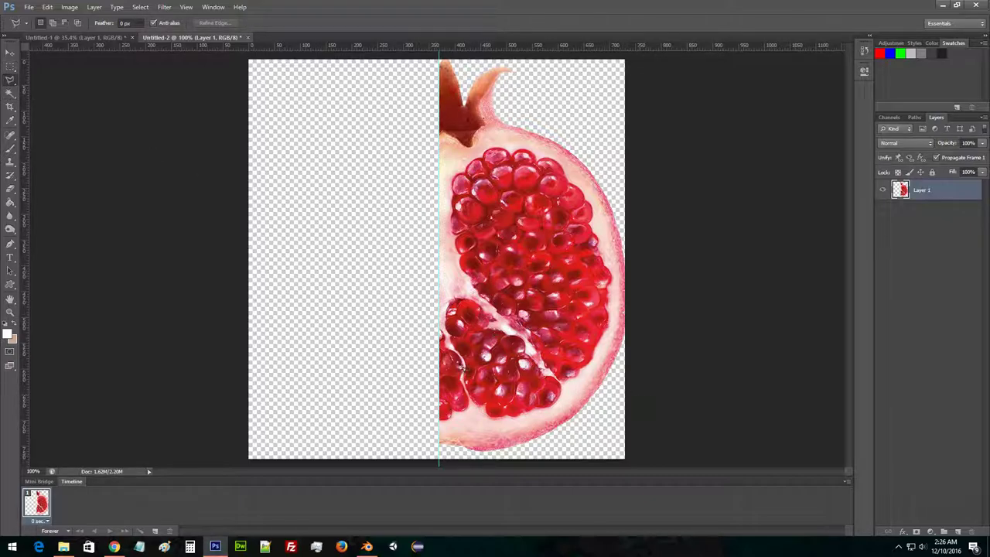
pyautogui.click(10, 312)
pyautogui.moveTo(499, 392); pyautogui.dragTo(562, 414)
pyautogui.scroll(-2, 553, 413)
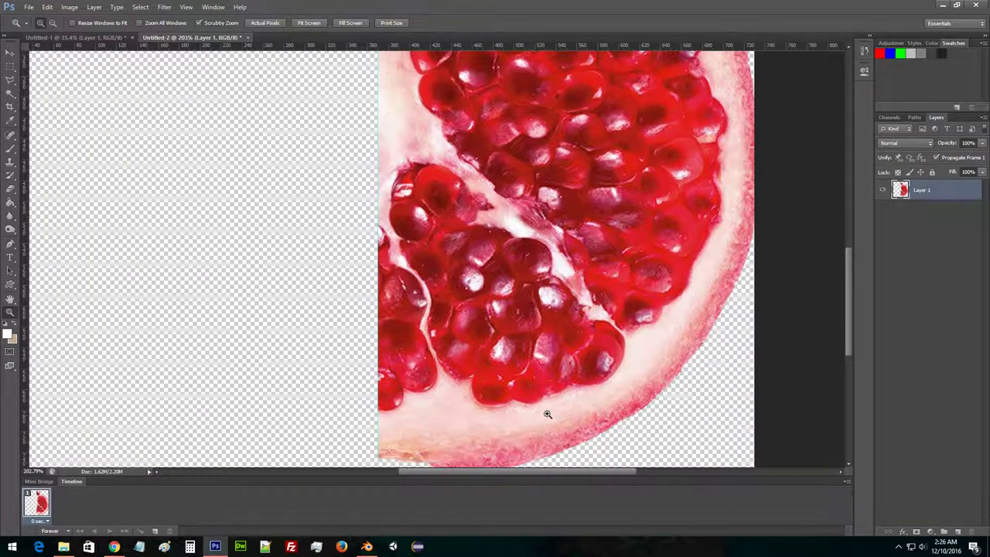
pyautogui.click(10, 81)
pyautogui.moveTo(373, 418)
pyautogui.mouseDown()
pyautogui.moveTo(403, 419)
pyautogui.moveTo(443, 377)
pyautogui.moveTo(426, 328)
pyautogui.moveTo(425, 300)
pyautogui.moveTo(434, 303)
pyautogui.moveTo(400, 270)
pyautogui.moveTo(376, 225)
pyautogui.moveTo(362, 406)
pyautogui.moveTo(371, 402)
pyautogui.moveTo(376, 417)
pyautogui.mouseUp()
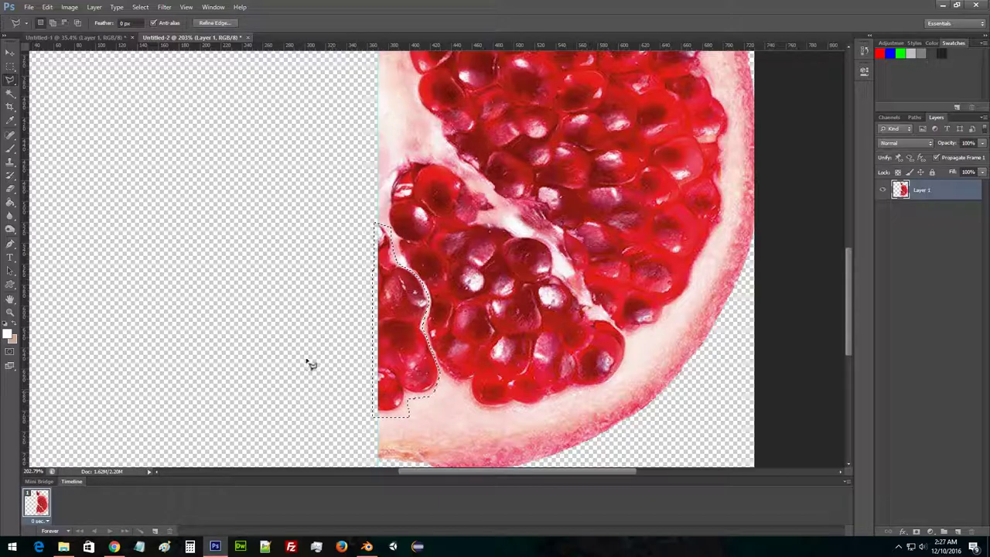
pyautogui.press('Delete')
pyautogui.hotkey('ctrl', 'd')
pyautogui.click(305, 274)
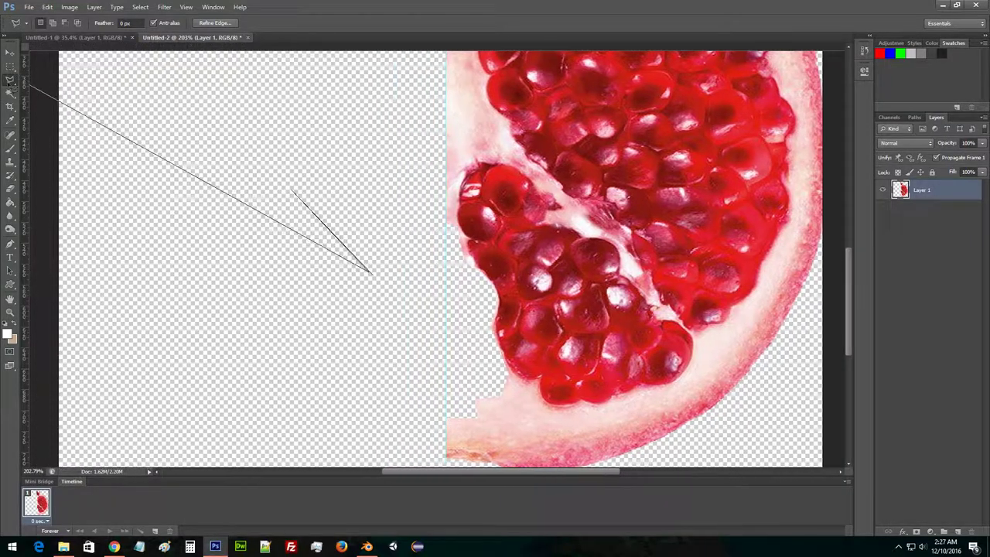
pyautogui.click(31, 85)
pyautogui.press('Escape')
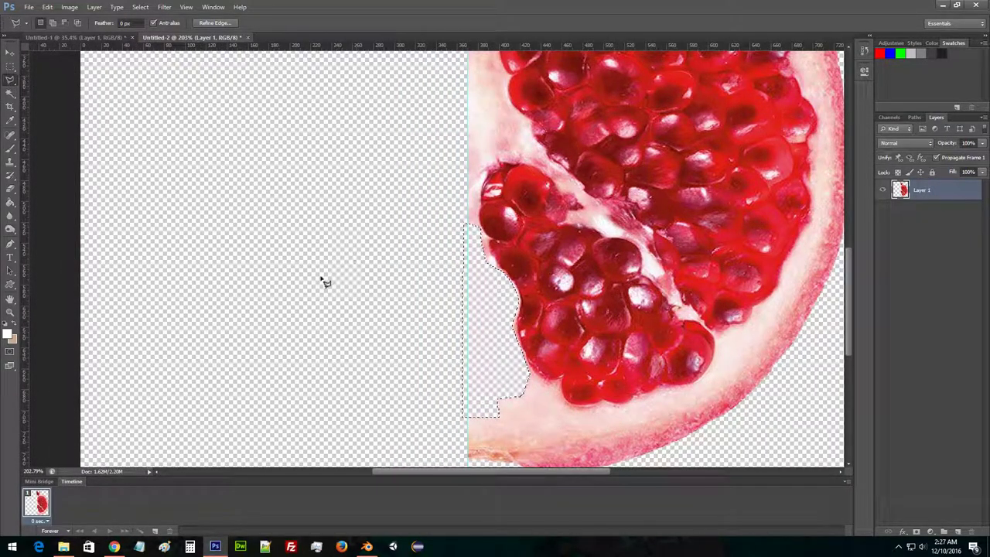
# Clear the selection that remains around the deleted seed cluster.
pyautogui.scroll(-1, 509, 306)
pyautogui.scroll(1, 217, 229)
pyautogui.press('z')
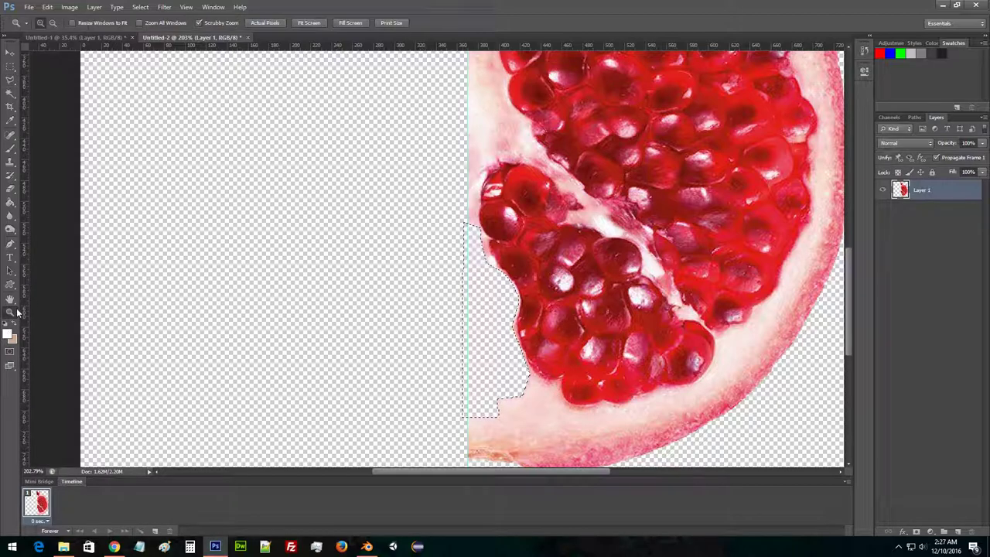
pyautogui.keyDown('alt'); pyautogui.scroll(-2, 406, 340); pyautogui.keyUp('alt')
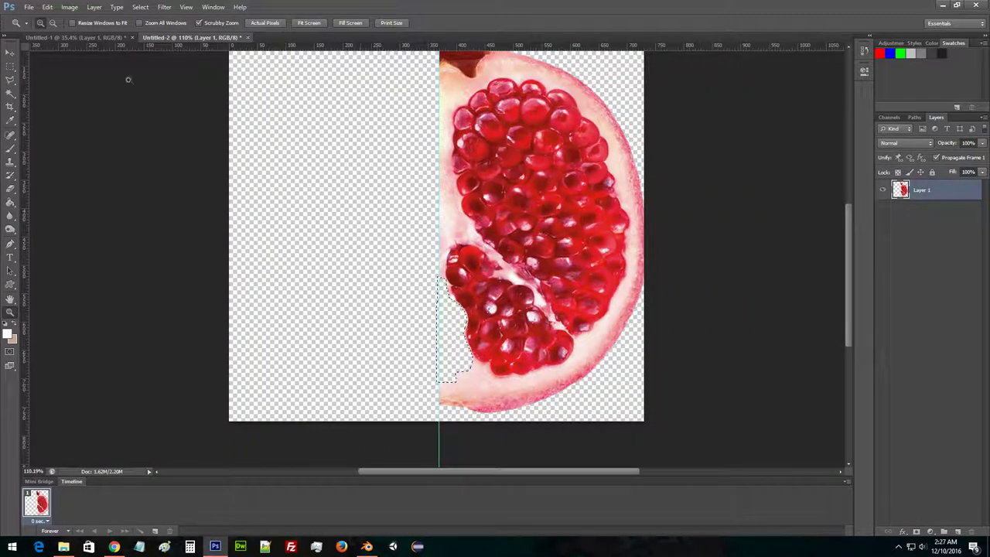
pyautogui.click(10, 66)
pyautogui.click(301, 172)
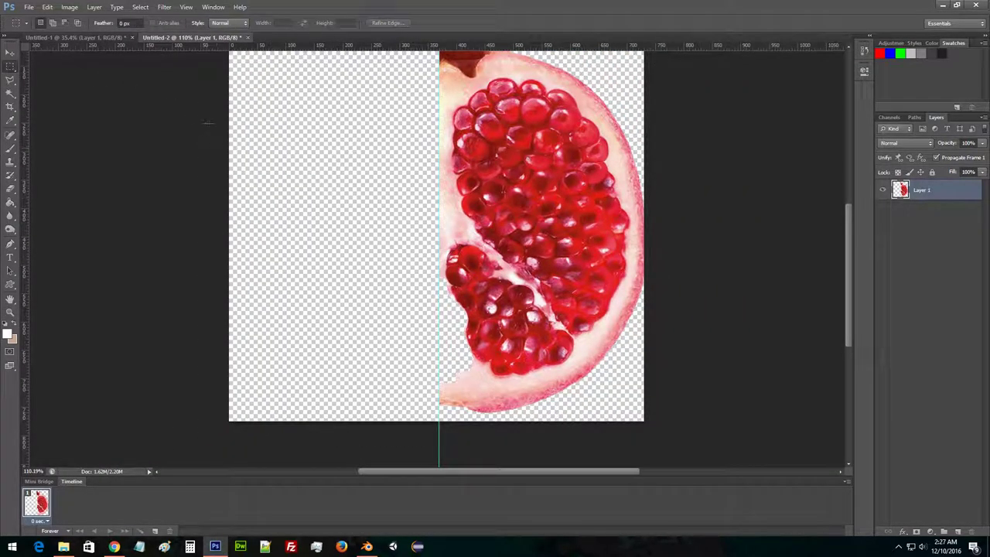
# Outline the pale pith strip along the guide above the lower seeds with the Polygonal Lasso and copy it to a new layer.
pyautogui.click(10, 80)
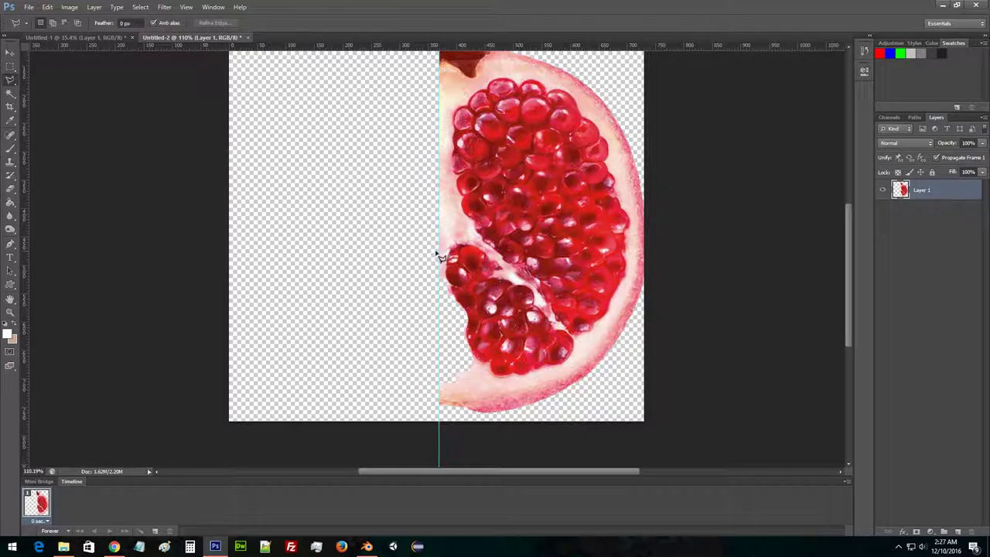
pyautogui.click(441, 246)
pyautogui.click(469, 232)
pyautogui.click(449, 155)
pyautogui.click(447, 91)
pyautogui.click(432, 91)
pyautogui.click(440, 249)
pyautogui.hotkey('ctrl', 'j')
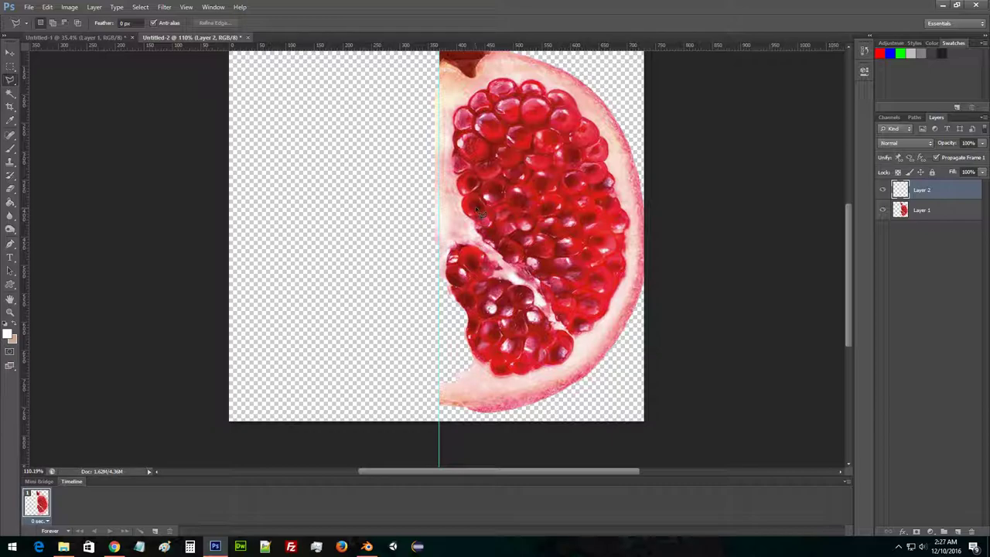
# Flip the copied pith strip in both directions, enlarge it to about 225%, and position it over the gap left by the deleted seeds.
pyautogui.hotkey('ctrl', 't')
pyautogui.moveTo(478, 90); pyautogui.dragTo(394, 332)
pyautogui.moveTo(447, 130); pyautogui.dragTo(444, 326)
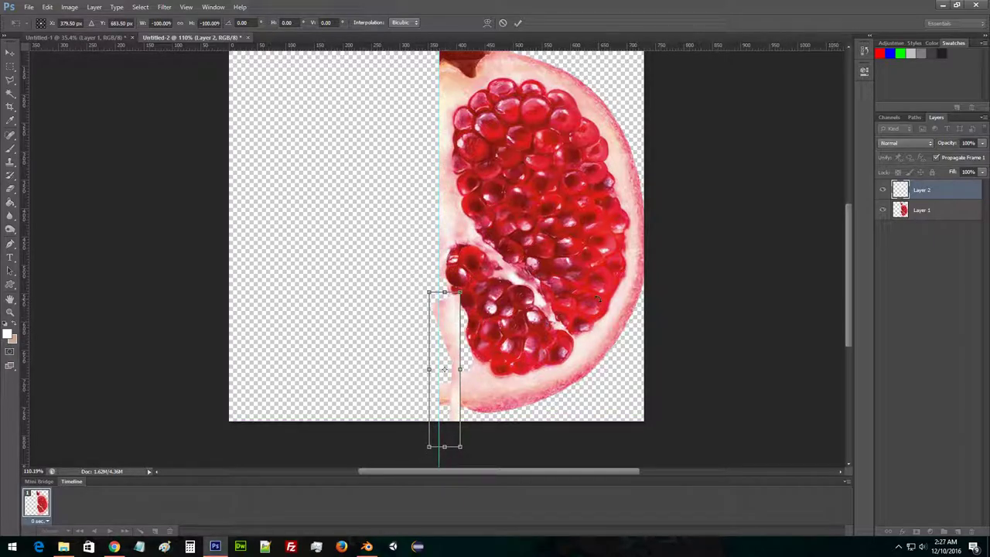
pyautogui.keyDown('shift'); pyautogui.moveTo(457, 291); pyautogui.dragTo(610, 125); pyautogui.keyUp('shift')
pyautogui.moveTo(440, 182); pyautogui.dragTo(443, 354)
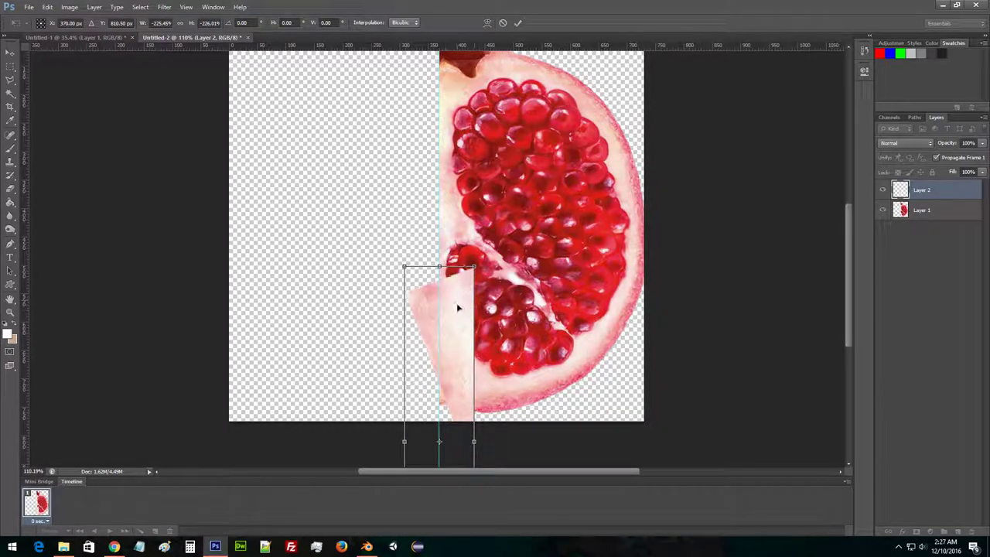
pyautogui.moveTo(457, 308); pyautogui.dragTo(457, 303)
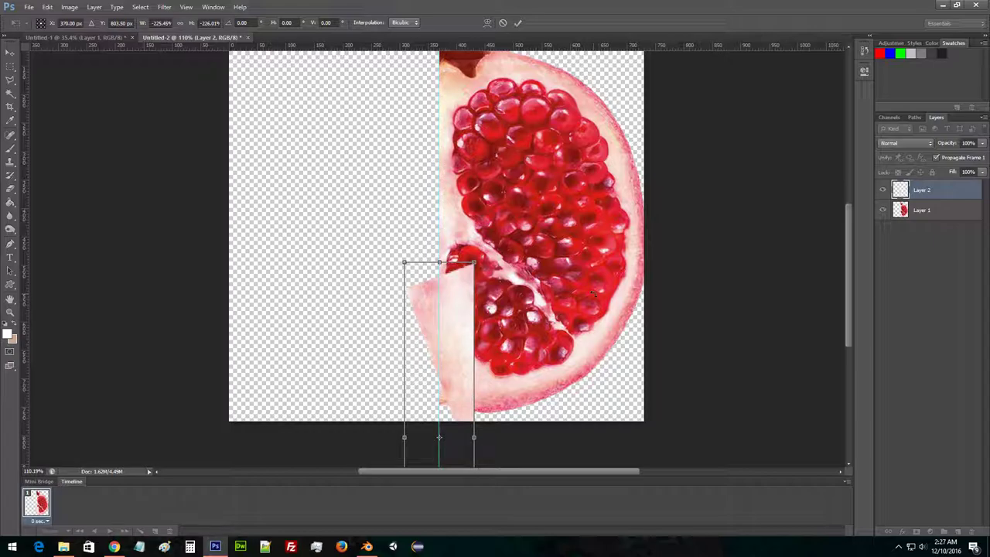
pyautogui.click(517, 23)
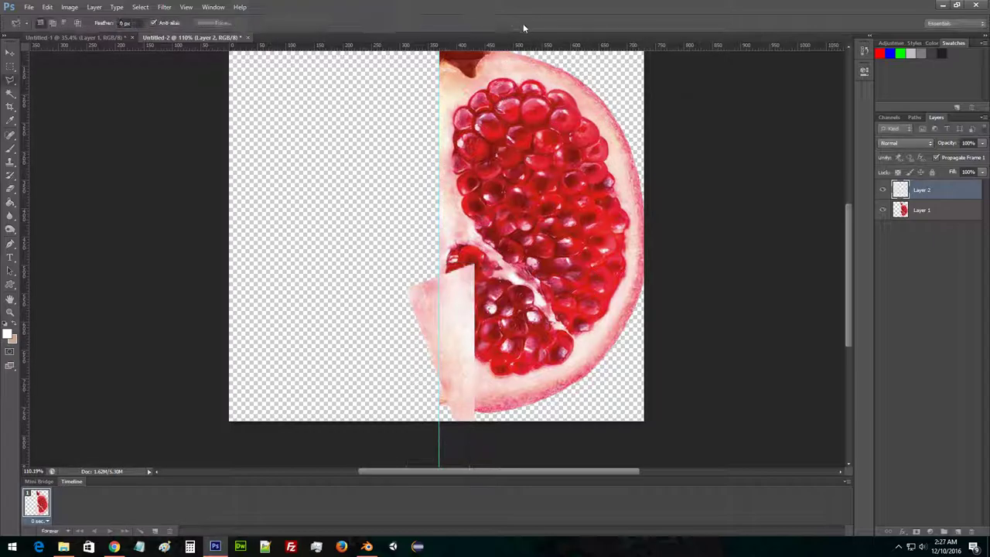
# Load the outline of Layer 1 plus the gap as a selection, invert it, delete the patch's overhang on Layer 2 and deselect.
pyautogui.press('l')
pyautogui.keyDown('ctrl'); pyautogui.click(900, 210); pyautogui.keyUp('ctrl')
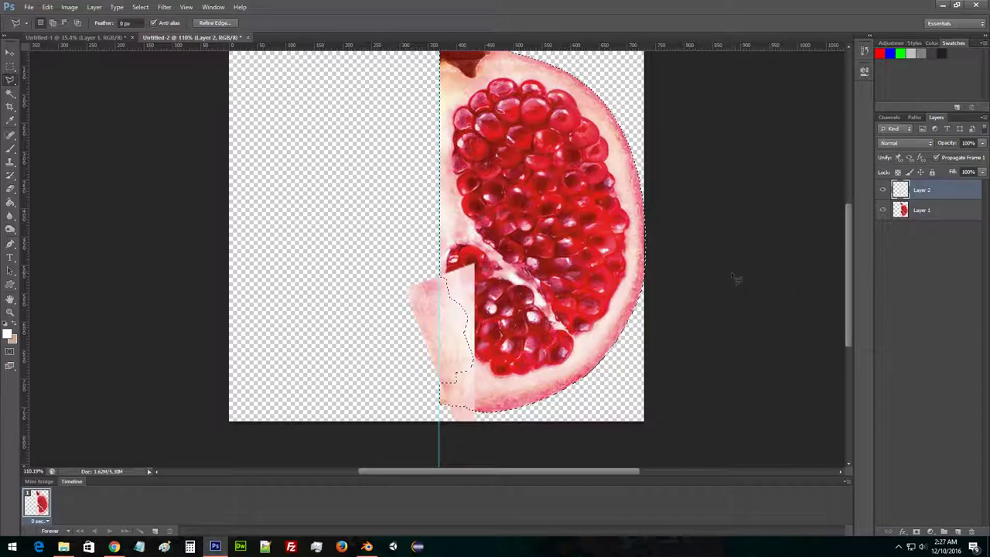
pyautogui.click(8, 68)
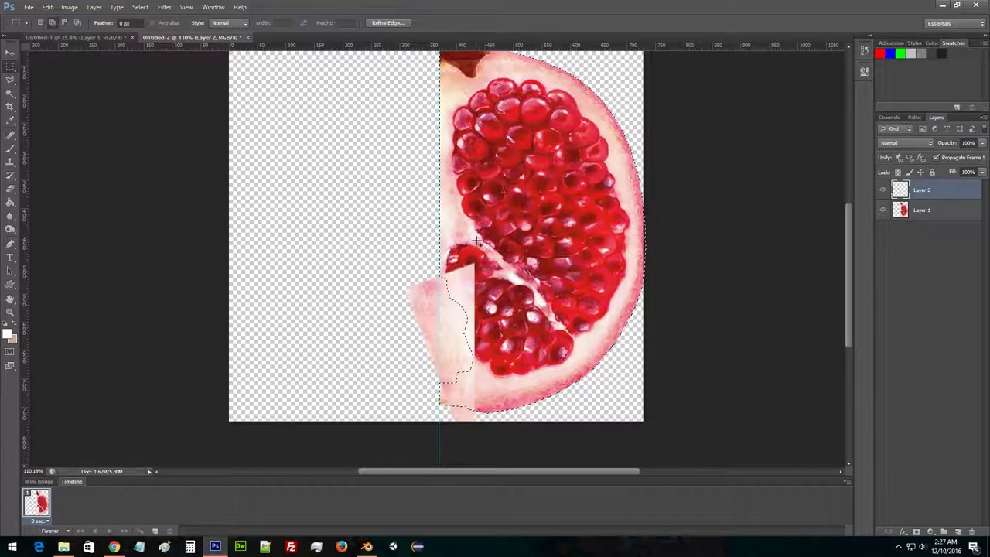
pyautogui.moveTo(518, 211); pyautogui.dragTo(440, 394)
pyautogui.rightClick(434, 116)
pyautogui.click(510, 135)
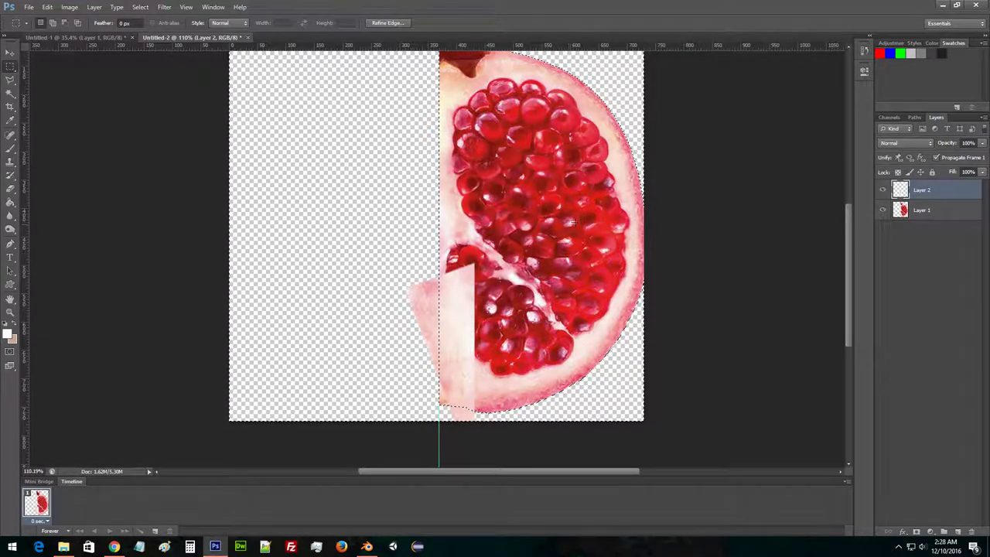
pyautogui.press('Delete')
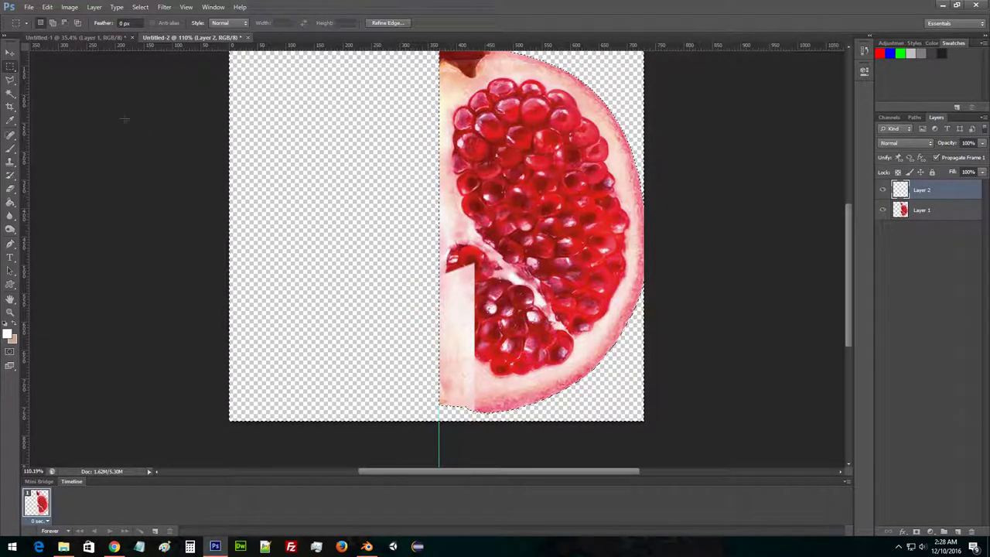
pyautogui.hotkey('ctrl', 'd')
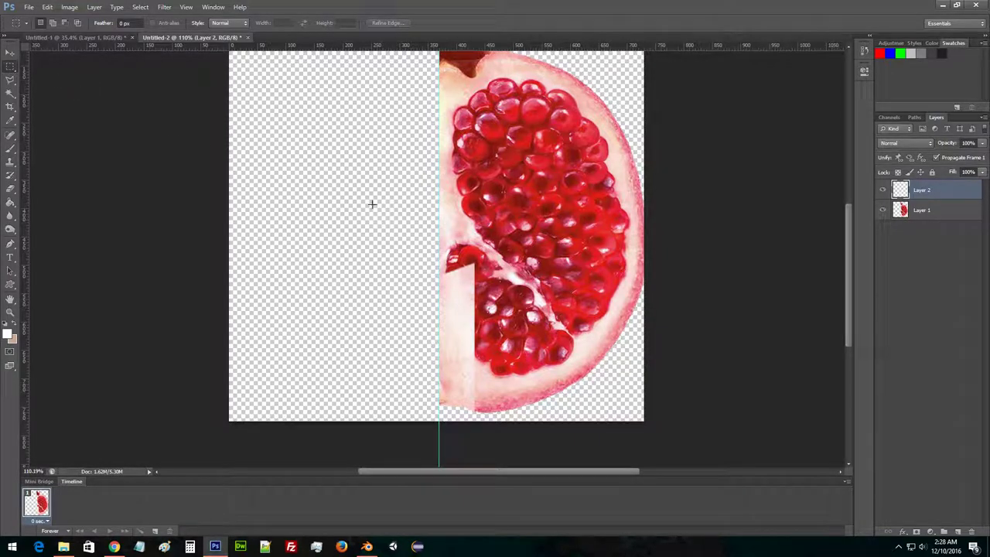
# Move Layer 1 above the pith patch on Layer 2 and merge the two layers.
pyautogui.click(901, 211)
pyautogui.moveTo(923, 213); pyautogui.dragTo(921, 187)
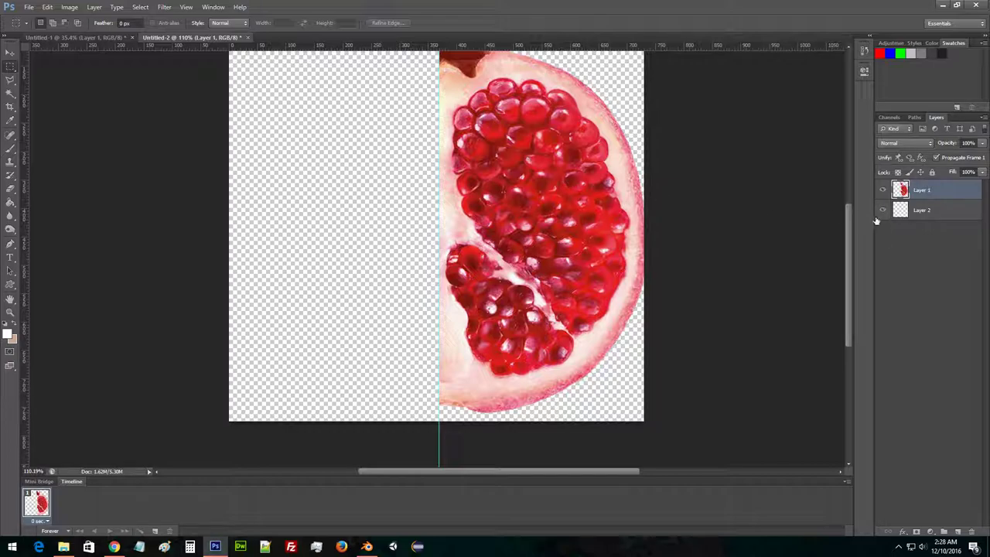
pyautogui.keyDown('shift'); pyautogui.click(923, 216); pyautogui.keyUp('shift')
pyautogui.rightClick(923, 217)
pyautogui.click(843, 411)
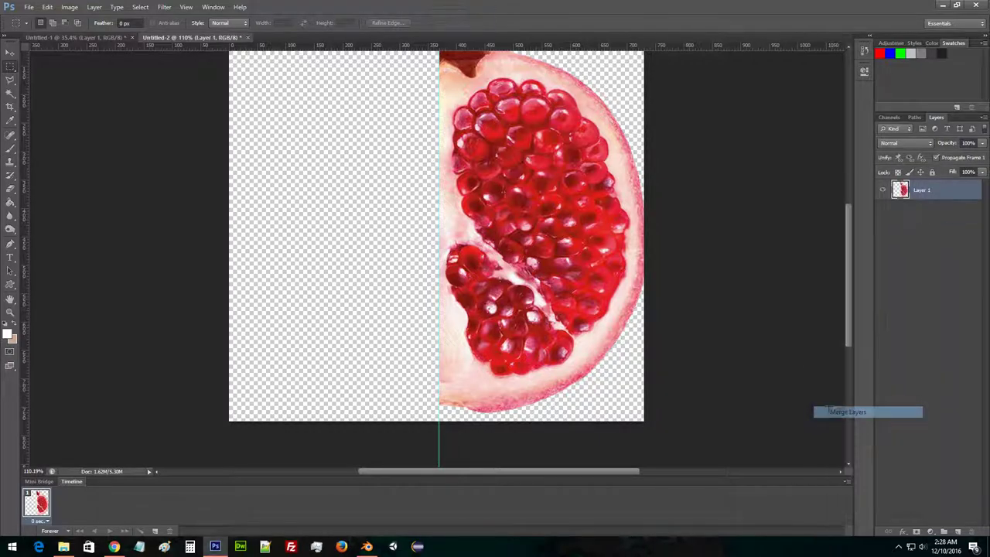
# Soften the seams of the merged pith patch and its edge along the lower seeds with the Blur tool at 75% strength.
pyautogui.click(10, 229)
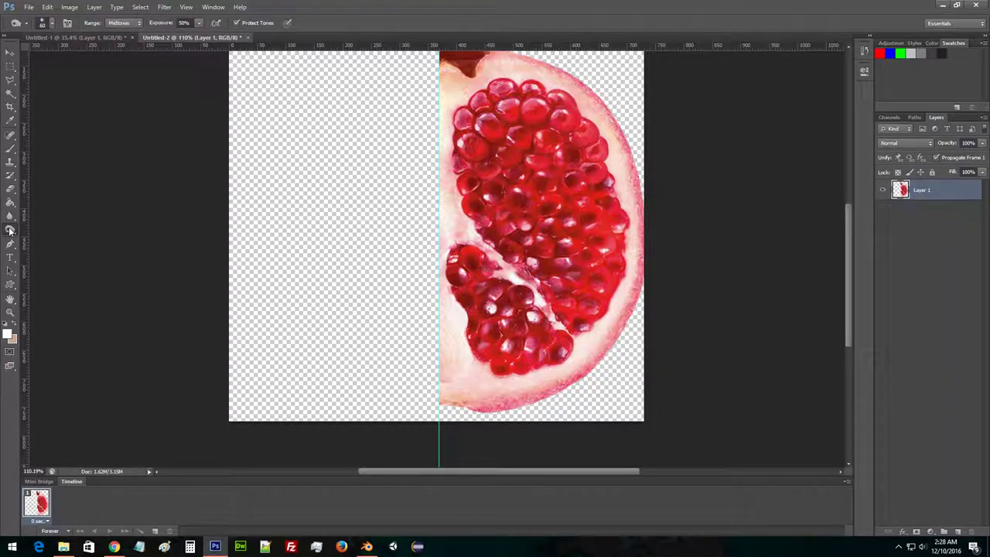
pyautogui.rightClick(10, 231)
pyautogui.click(11, 231)
pyautogui.click(10, 216)
pyautogui.scroll(1, 619, 289)
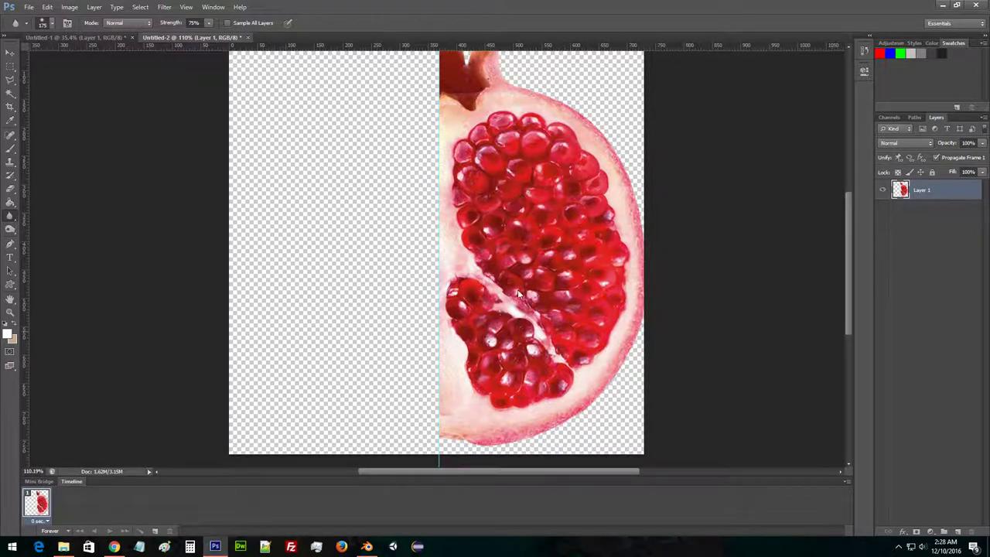
pyautogui.scroll(-2, 525, 290)
pyautogui.press('z')
pyautogui.moveTo(474, 281); pyautogui.dragTo(521, 279)
pyautogui.scroll(-3, 503, 298)
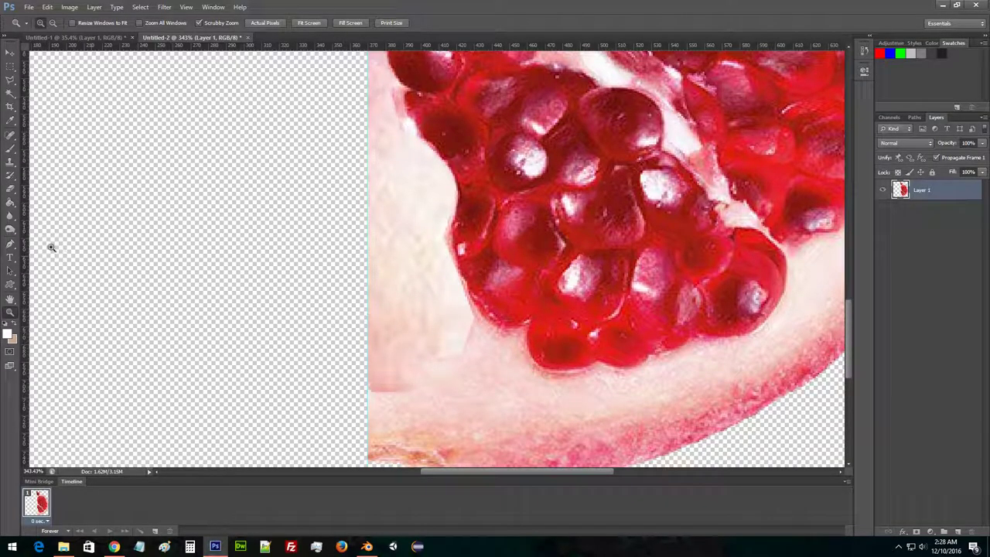
pyautogui.click(10, 202)
pyautogui.click(10, 217)
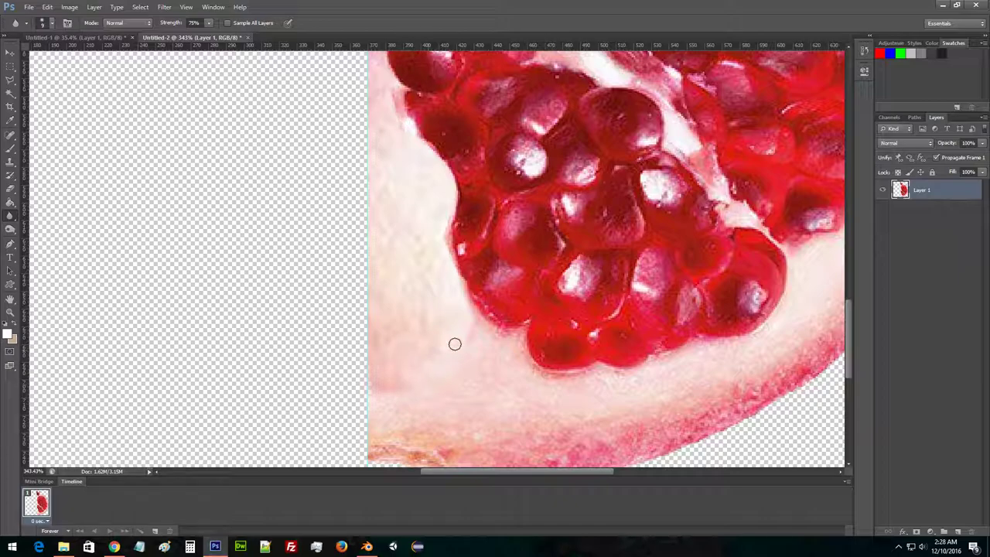
pyautogui.scroll(1, 425, 228)
pyautogui.scroll(2, 425, 229)
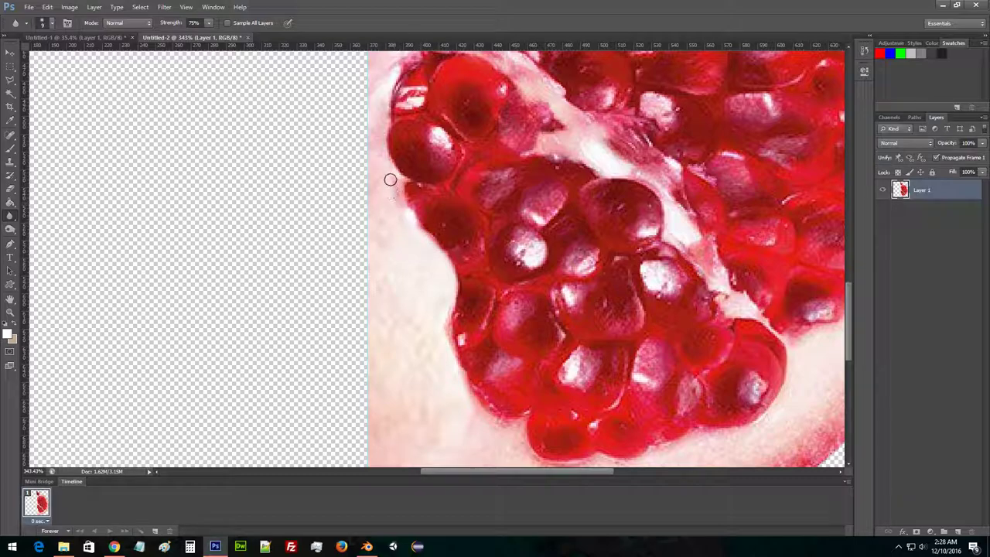
pyautogui.scroll(4, 397, 207)
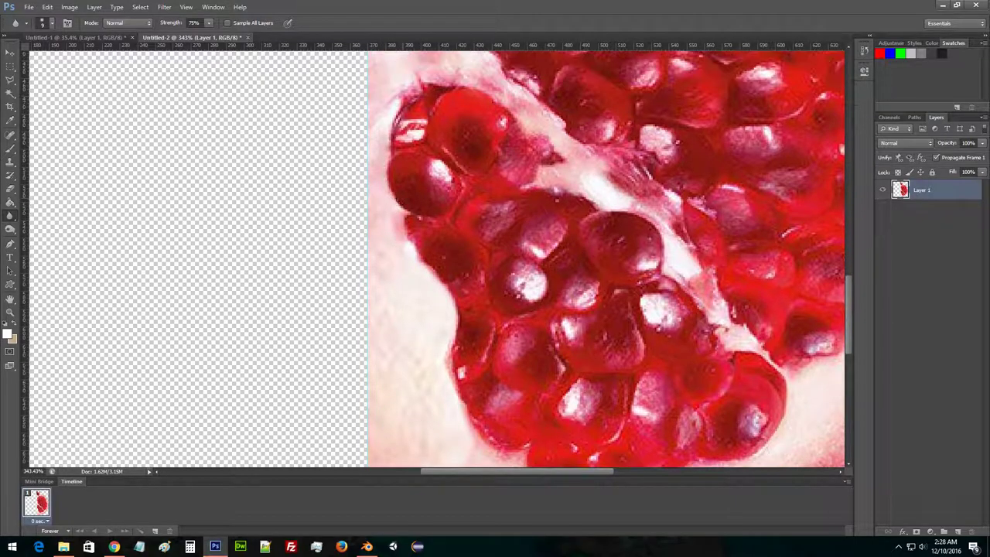
# Retouch the patched pith between the guide and the lower seeds with the Clone Stamp at 100% opacity.
pyautogui.click(11, 313)
pyautogui.moveTo(503, 329); pyautogui.dragTo(435, 331)
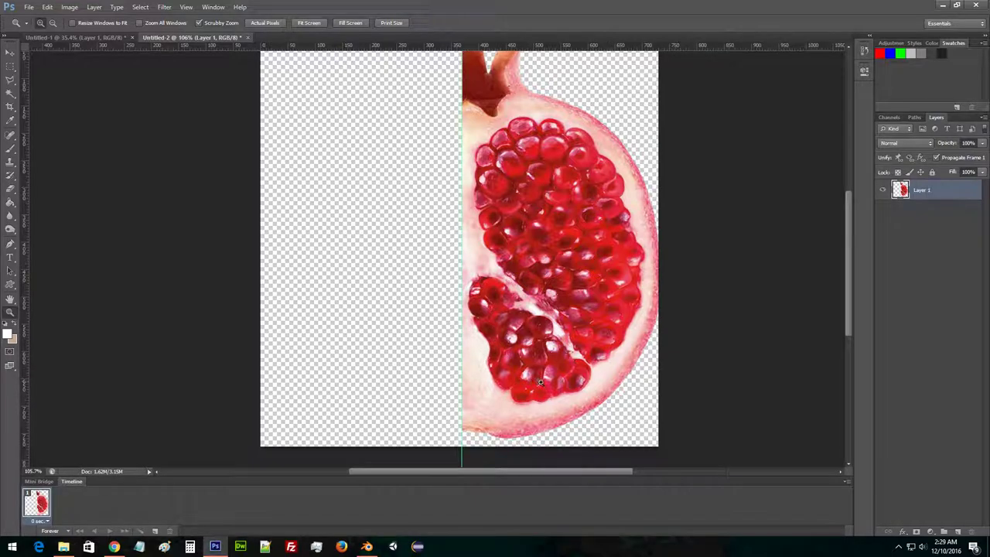
pyautogui.scroll(-1, 539, 381)
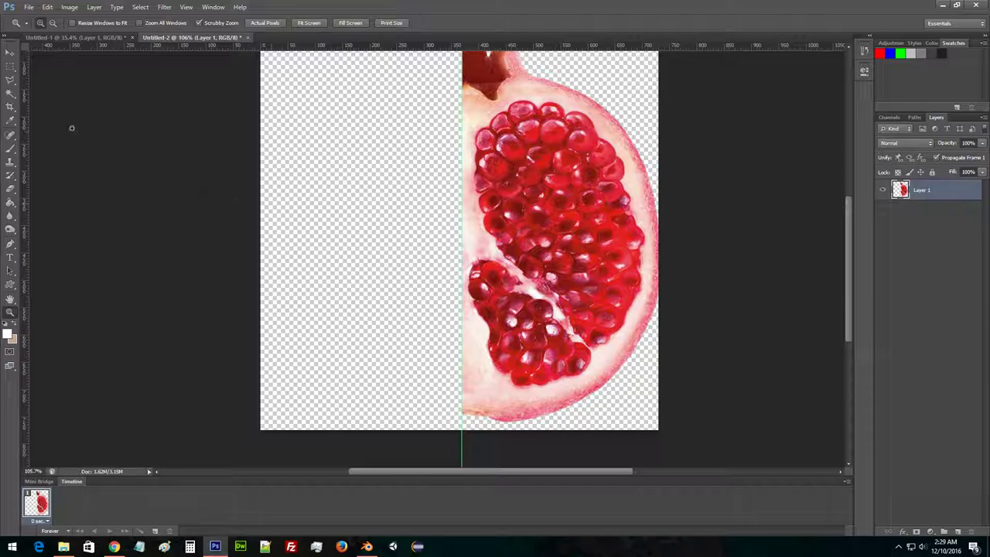
pyautogui.click(11, 164)
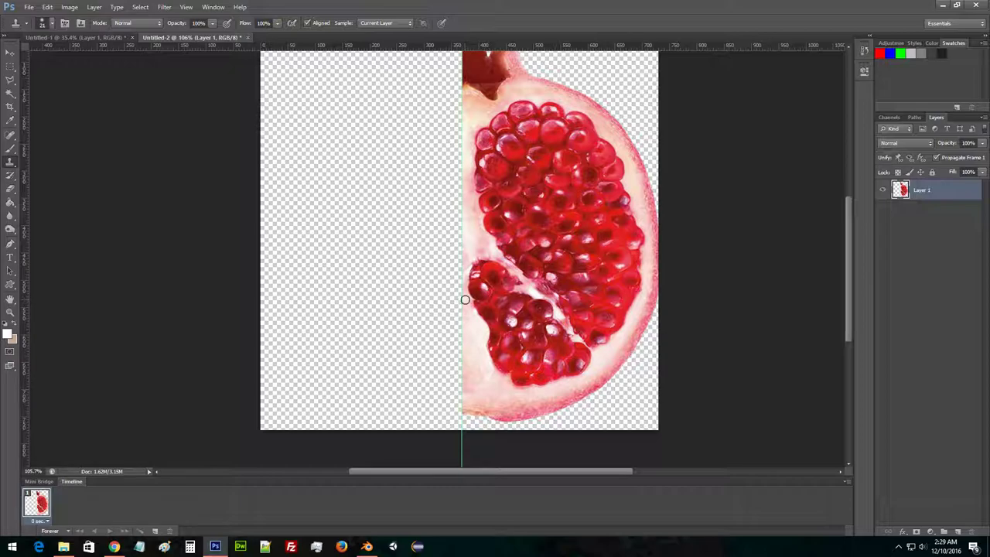
pyautogui.moveTo(467, 334); pyautogui.dragTo(466, 349)
# Fade the tip of the crown leaf beside the guide with the Eraser in Pencil mode, 3 px at 30% opacity.
pyautogui.click(10, 312)
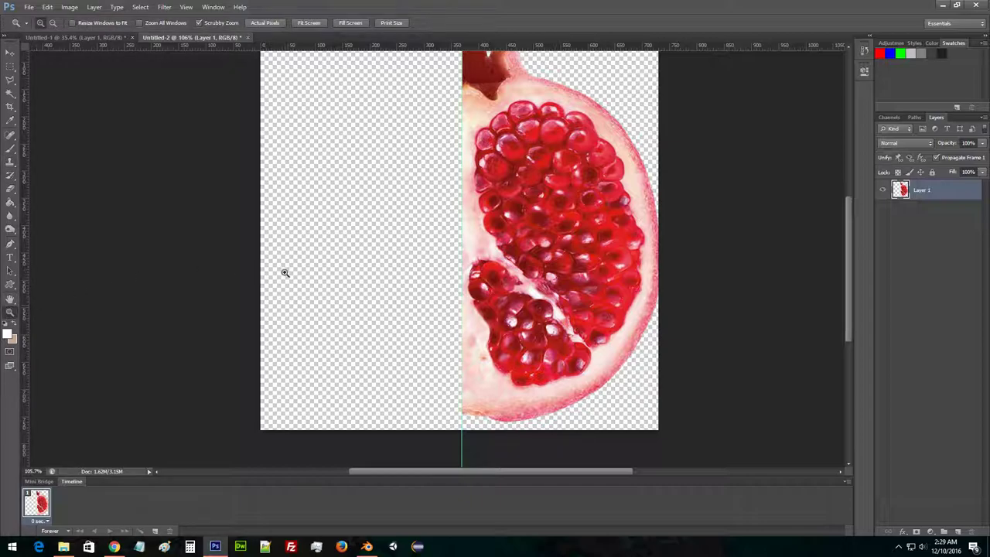
pyautogui.moveTo(283, 271); pyautogui.dragTo(276, 272)
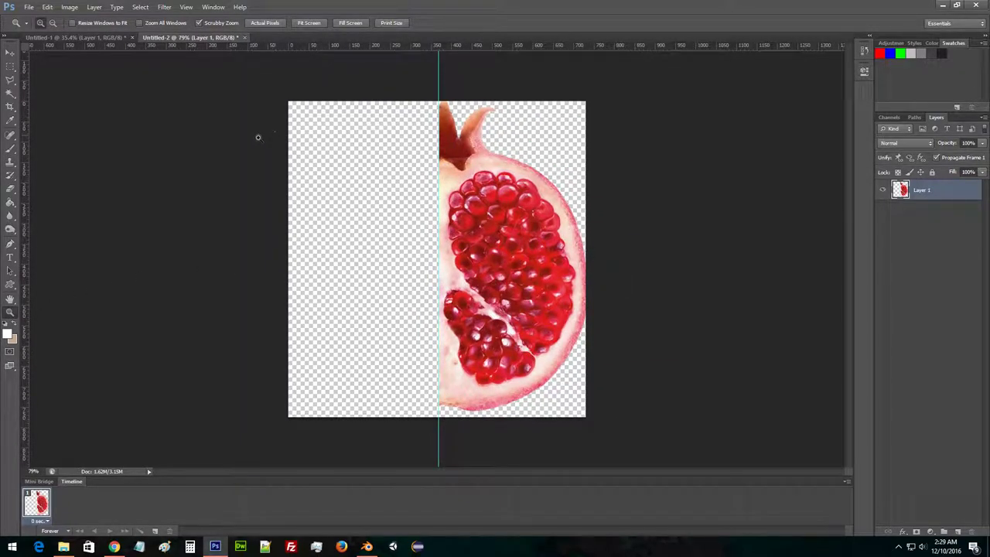
pyautogui.moveTo(396, 113); pyautogui.dragTo(458, 106)
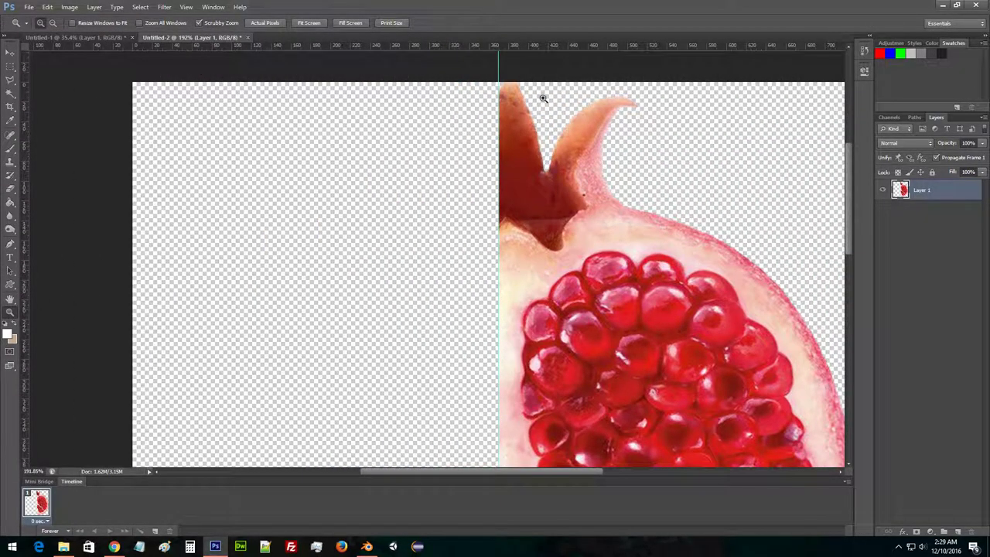
pyautogui.moveTo(545, 99); pyautogui.dragTo(583, 100)
pyautogui.moveTo(470, 102); pyautogui.dragTo(517, 104)
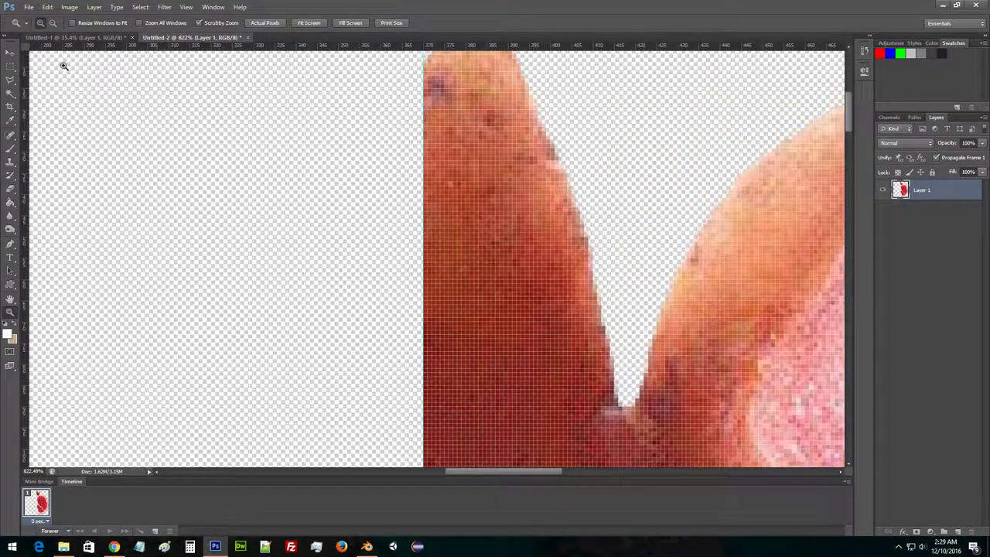
pyautogui.scroll(5, 596, 230)
pyautogui.click(9, 216)
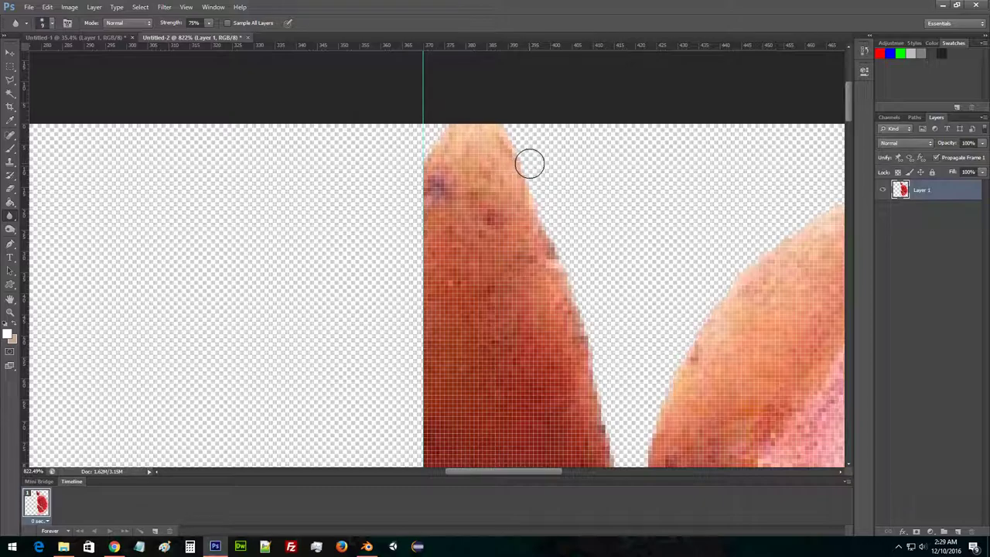
pyautogui.click(9, 219)
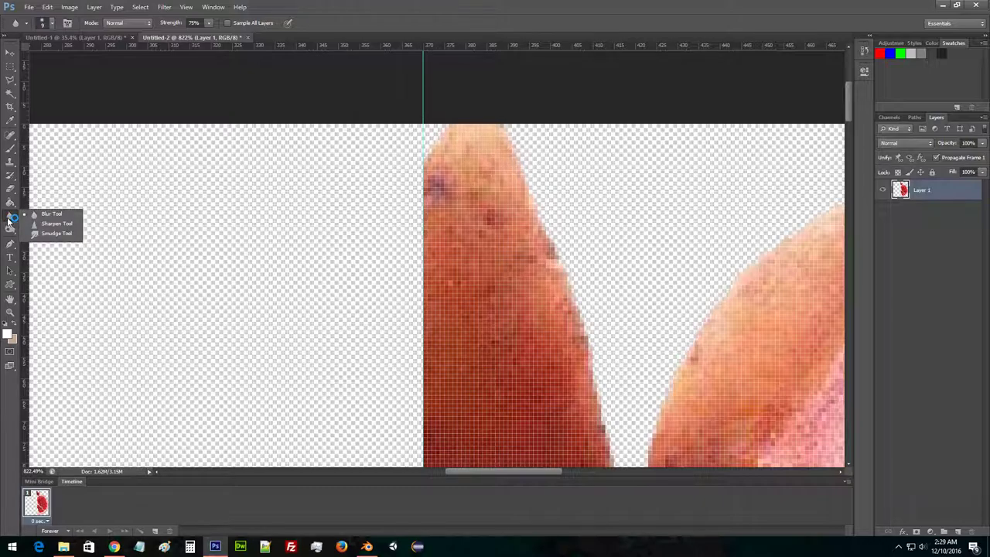
pyautogui.click(9, 188)
pyautogui.click(54, 187)
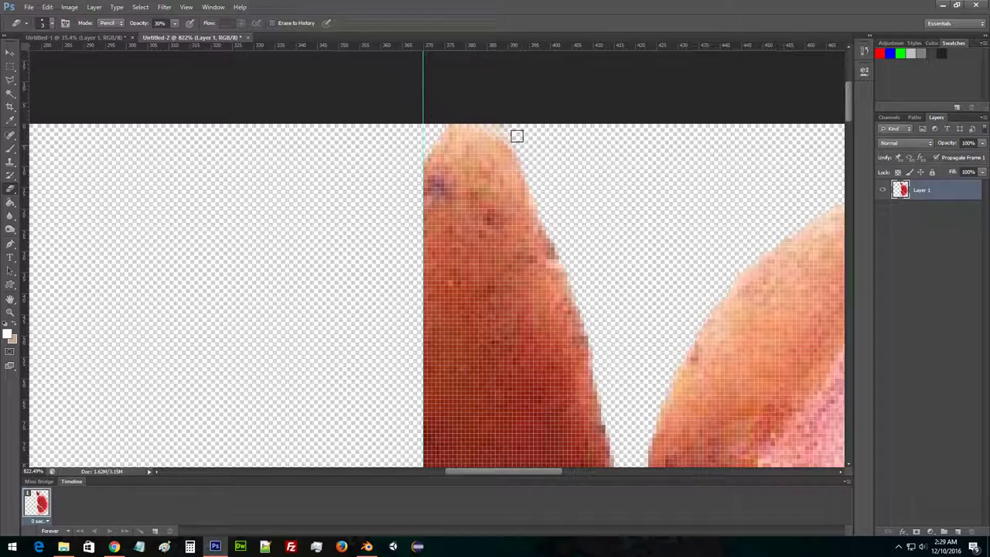
pyautogui.moveTo(459, 128); pyautogui.dragTo(520, 175)
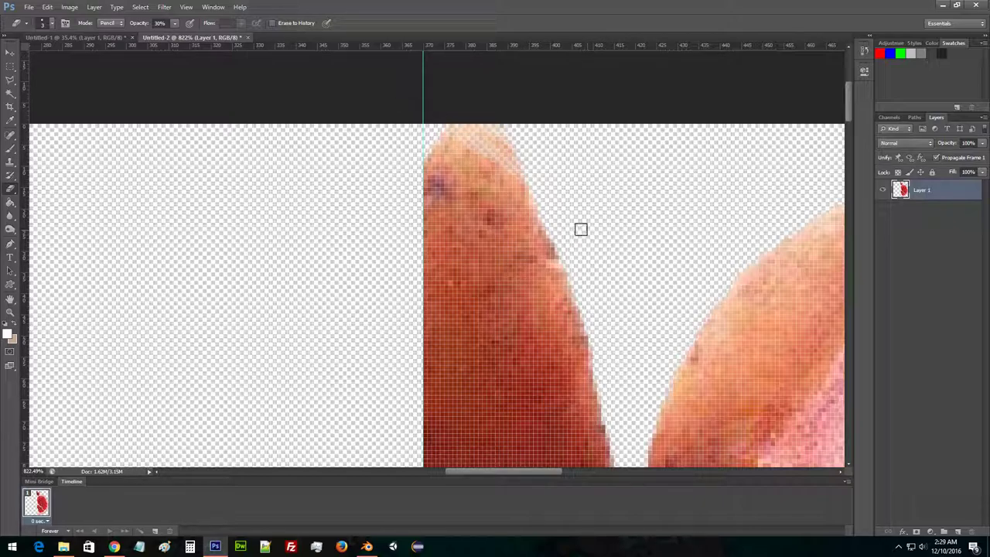
pyautogui.moveTo(575, 257)
pyautogui.mouseDown()
pyautogui.moveTo(475, 148)
pyautogui.moveTo(583, 245)
pyautogui.moveTo(462, 166)
pyautogui.moveTo(565, 232)
pyautogui.moveTo(424, 125)
pyautogui.moveTo(501, 134)
pyautogui.moveTo(550, 154)
pyautogui.moveTo(537, 168)
pyautogui.moveTo(540, 183)
pyautogui.mouseUp()
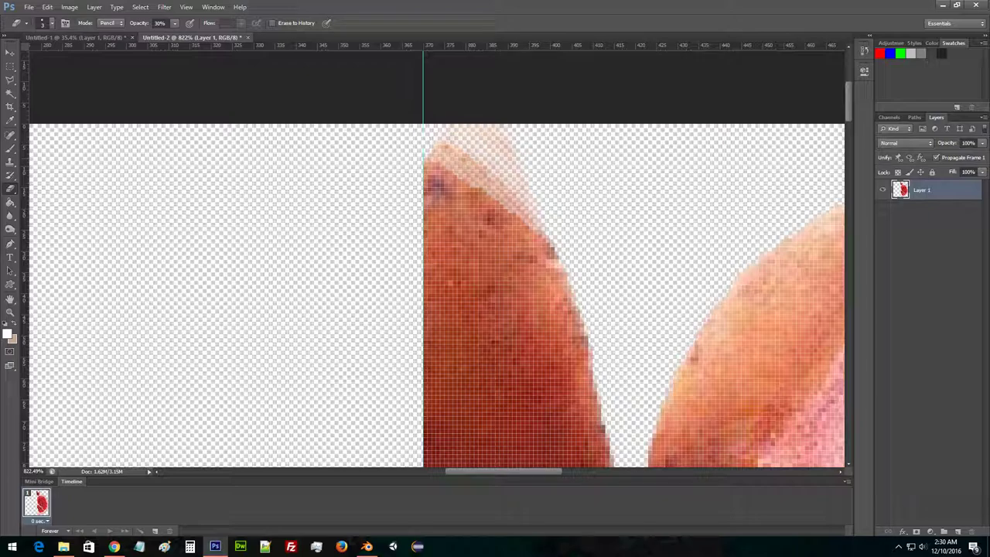
# Outline the faded leaf tip above a slanted line with the Polygonal Lasso, delete it and deselect.
pyautogui.click(11, 79)
pyautogui.click(424, 133)
pyautogui.click(593, 247)
pyautogui.click(601, 122)
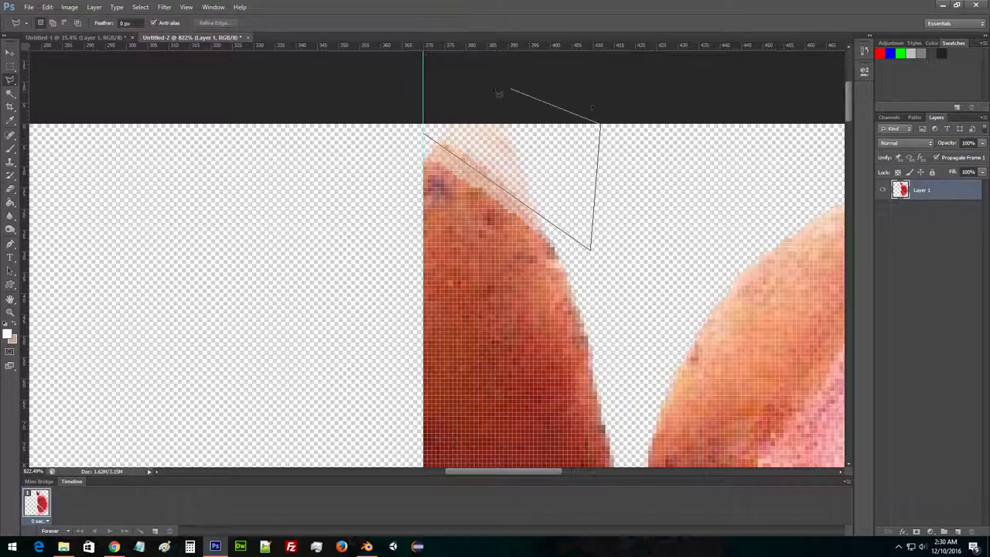
pyautogui.click(424, 94)
pyautogui.click(424, 133)
pyautogui.press('Delete')
pyautogui.hotkey('ctrl', 'd')
pyautogui.click(325, 94)
pyautogui.press('Escape')
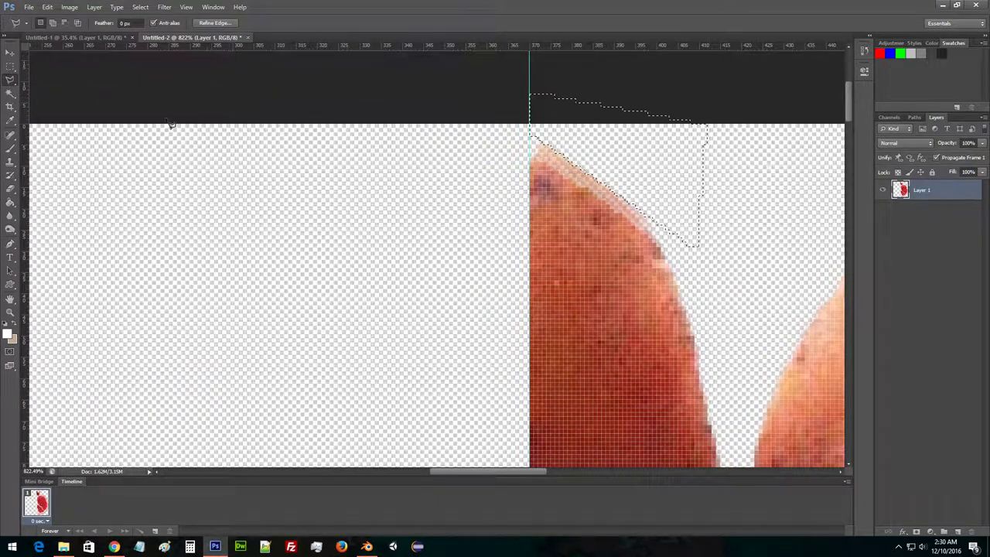
pyautogui.click(11, 192)
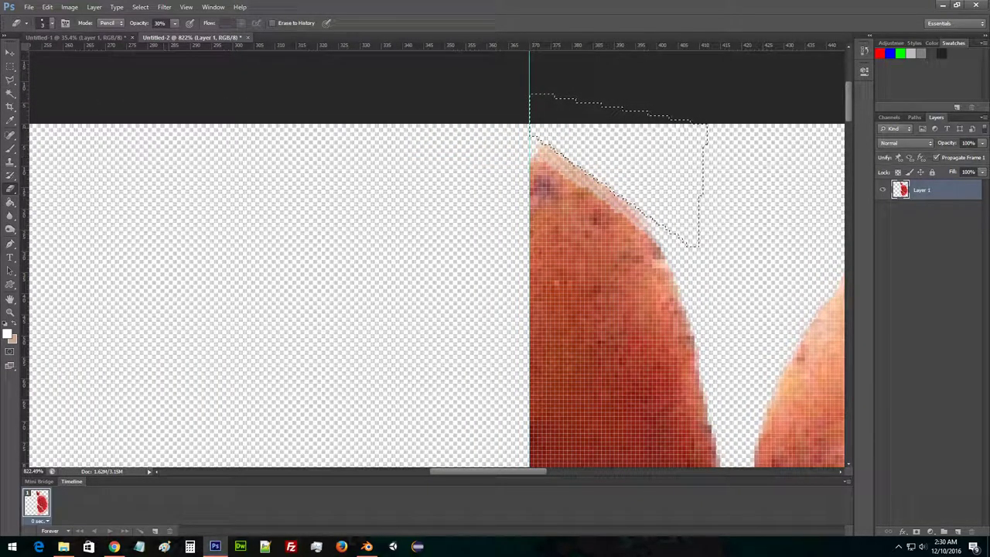
pyautogui.hotkey('ctrl', 'd')
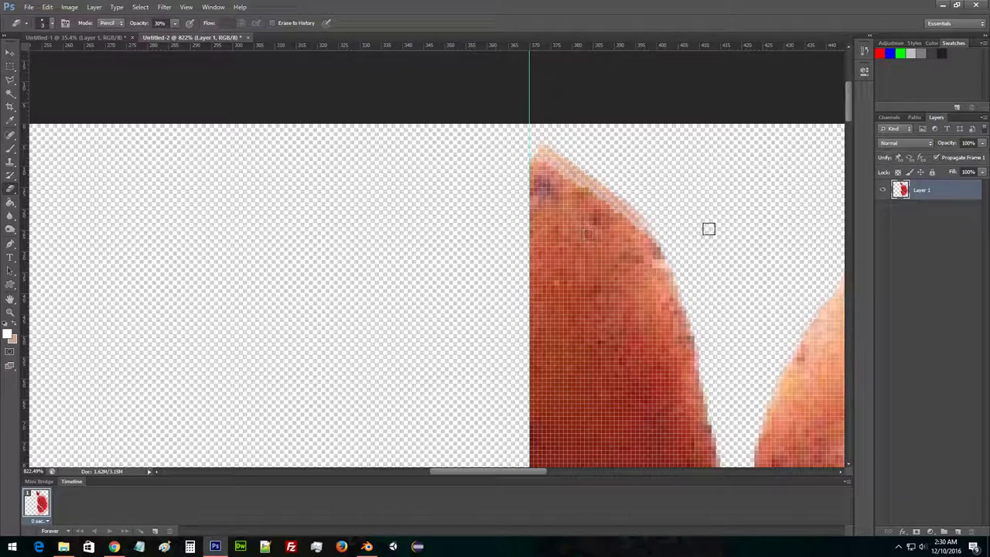
# Soften the slanted edge of the leaf tip with the 3 px Eraser and a 29 px spatter brush at 30% opacity.
pyautogui.scroll(1, 699, 248)
pyautogui.moveTo(633, 229)
pyautogui.mouseDown()
pyautogui.moveTo(555, 171)
pyautogui.moveTo(601, 206)
pyautogui.mouseUp()
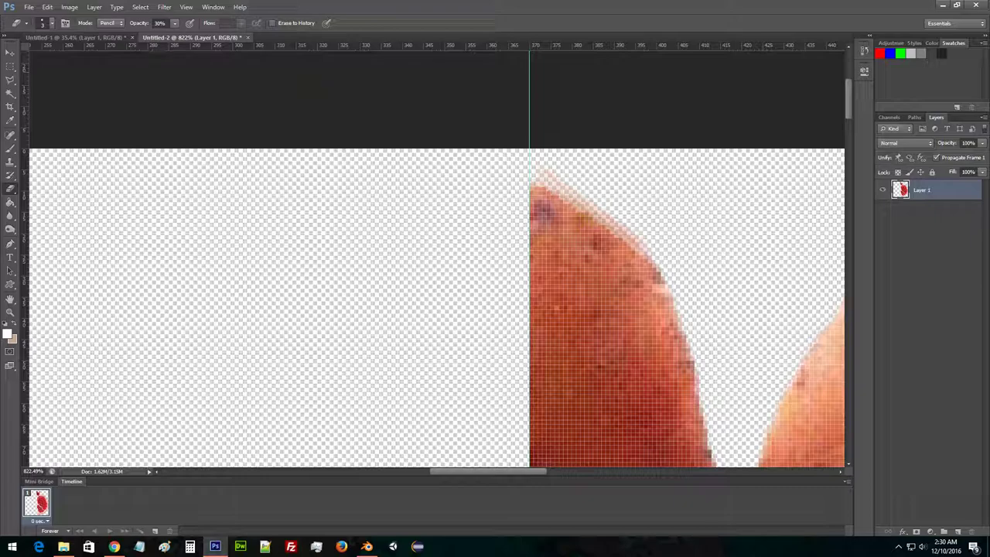
pyautogui.click(51, 23)
pyautogui.scroll(2, 54, 108)
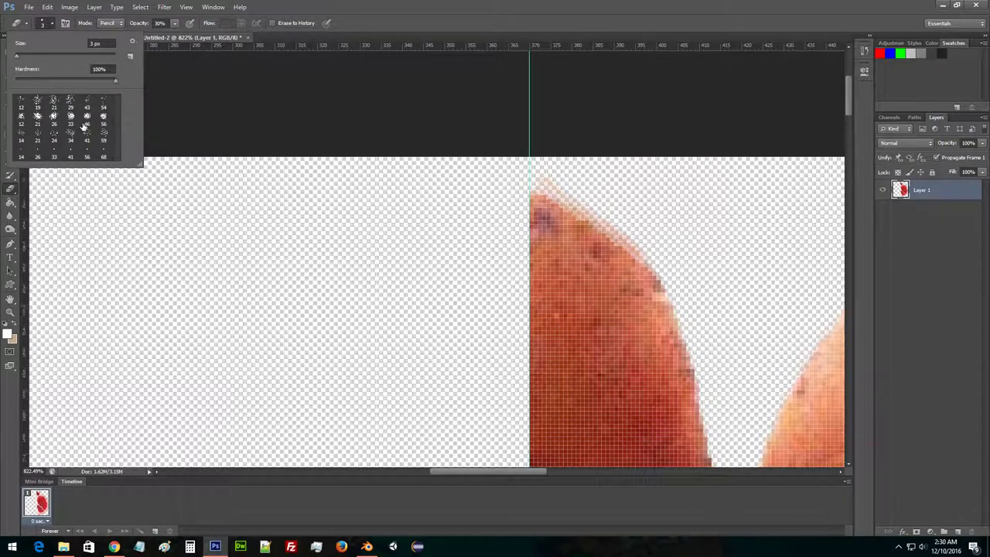
pyautogui.click(70, 103)
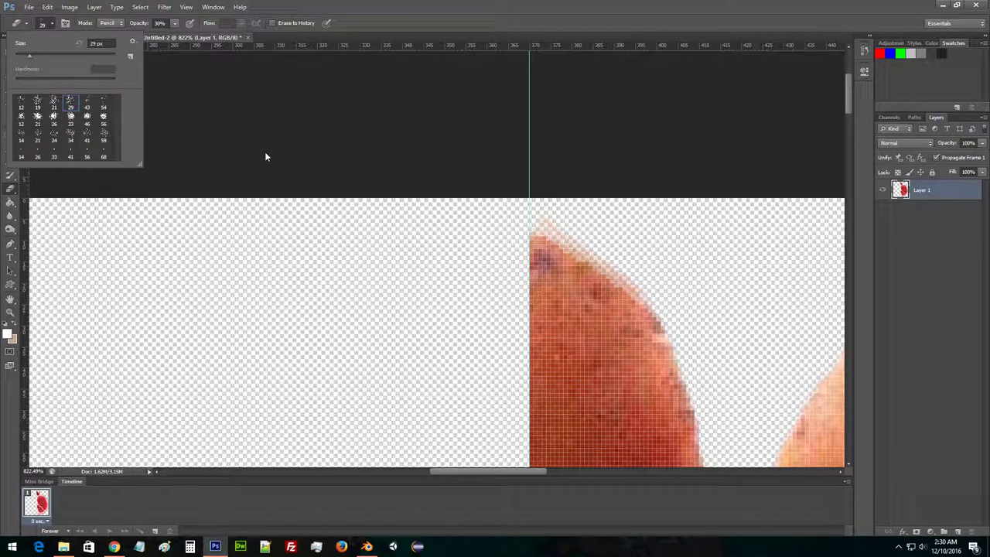
pyautogui.click(672, 262)
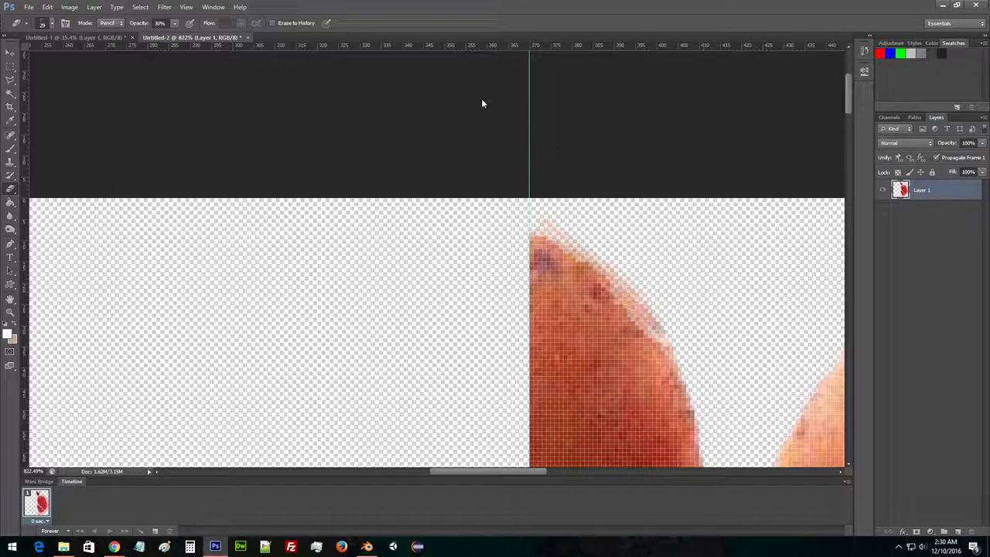
pyautogui.scroll(-4, 622, 217)
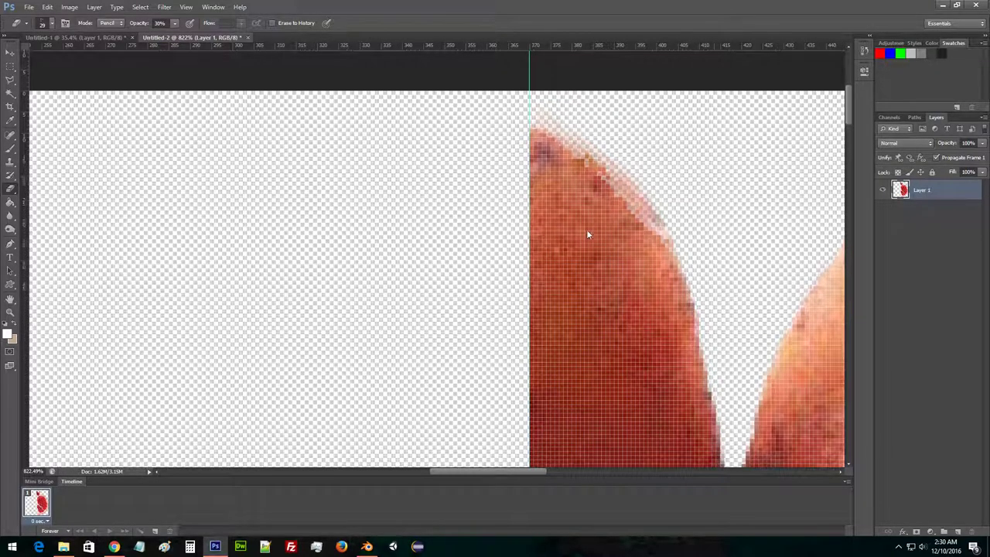
# Clone over the pale edge at the base of the crown beside the guide with the 21 px Clone Stamp.
pyautogui.click(11, 313)
pyautogui.moveTo(449, 336); pyautogui.dragTo(380, 335)
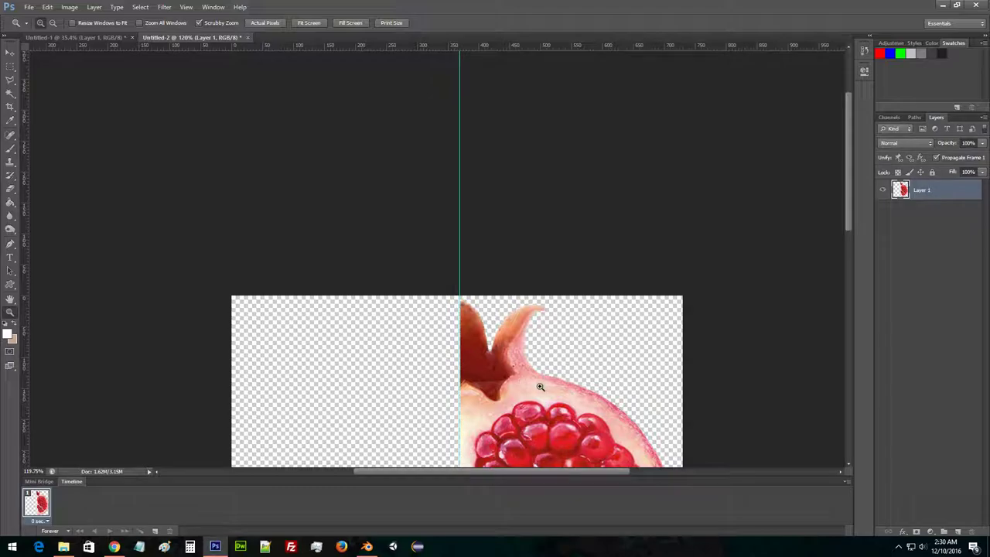
pyautogui.moveTo(540, 387); pyautogui.dragTo(509, 386)
pyautogui.moveTo(476, 214); pyautogui.dragTo(491, 215)
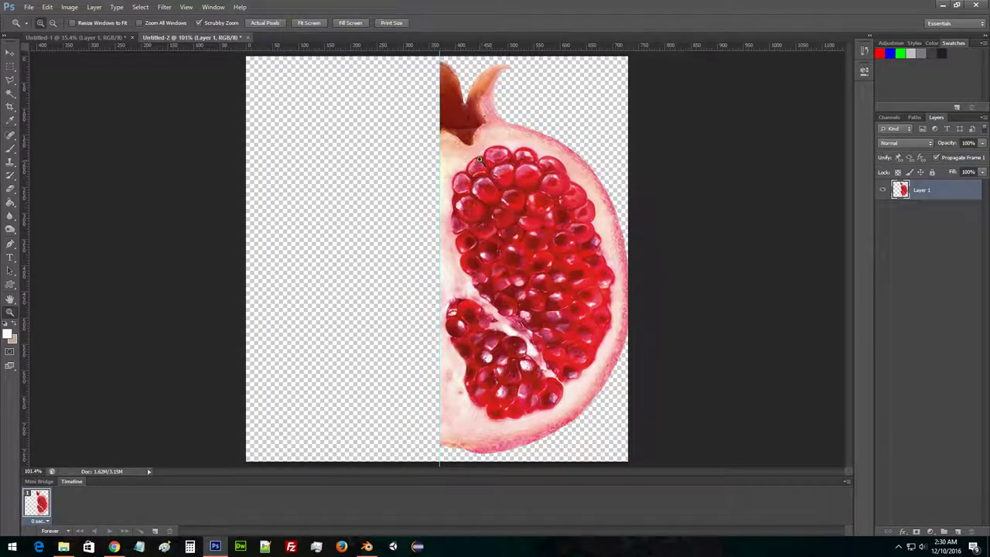
pyautogui.moveTo(424, 116); pyautogui.dragTo(400, 143)
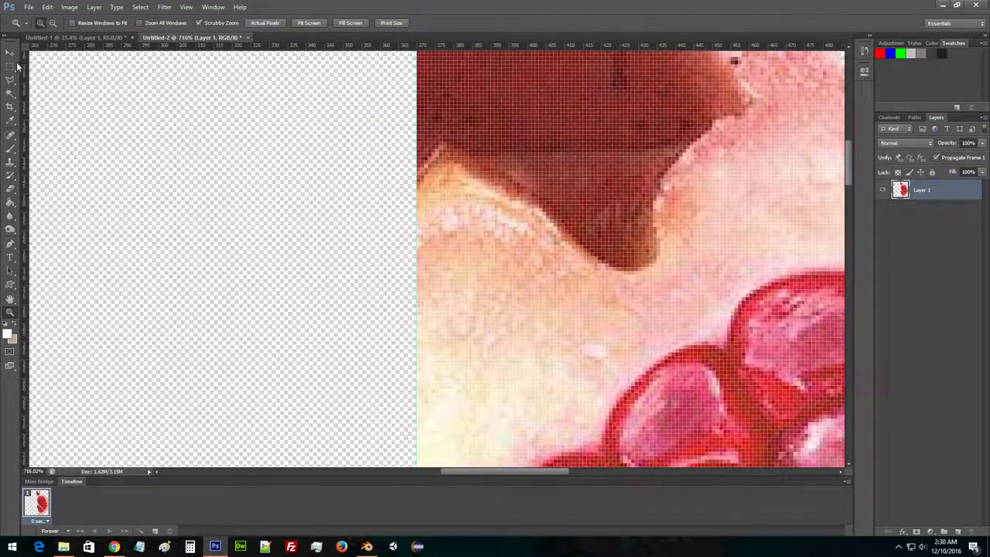
pyautogui.click(10, 161)
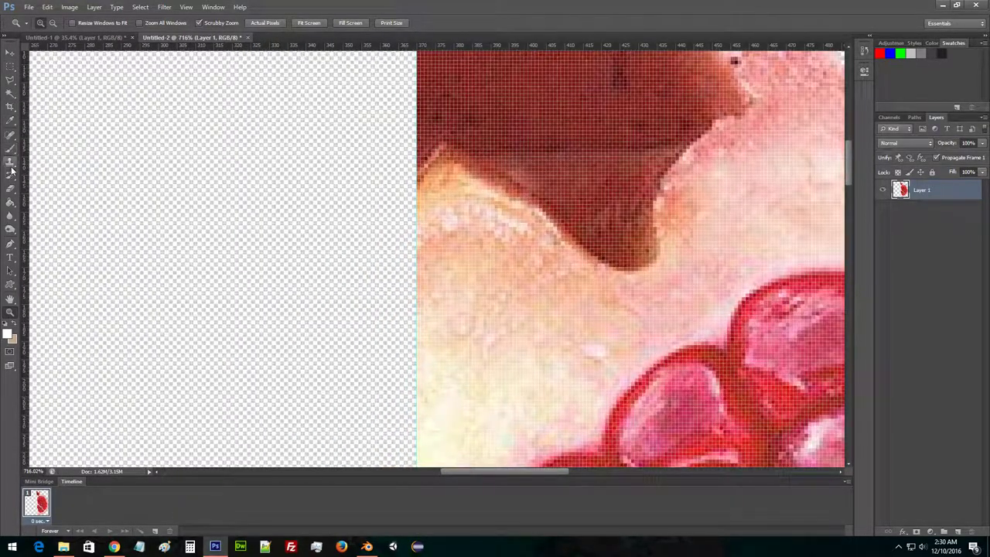
pyautogui.keyDown('alt'); pyautogui.click(413, 141); pyautogui.keyUp('alt')
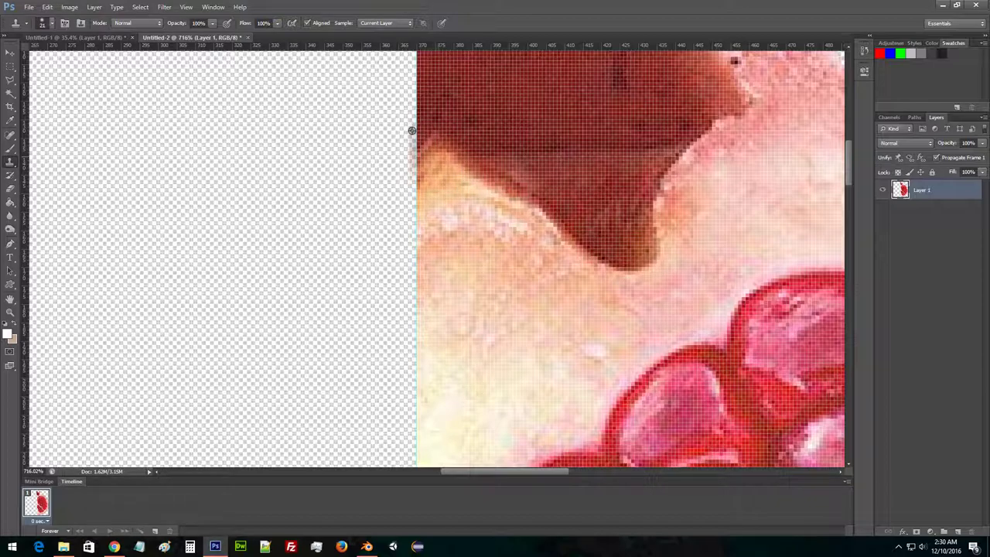
pyautogui.moveTo(412, 131); pyautogui.dragTo(394, 130)
pyautogui.click(396, 131)
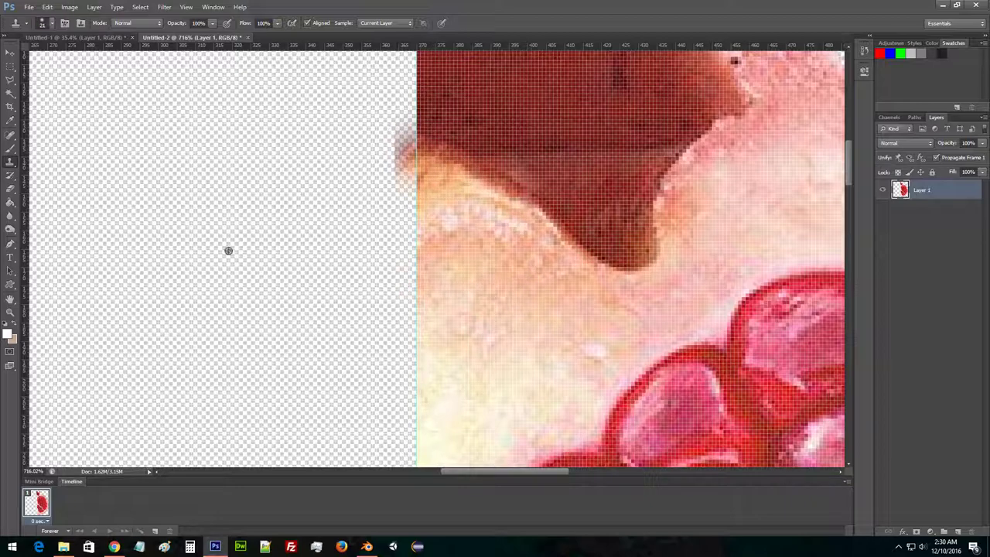
# Select the cloned overspill across the guide beside the crown base with the Rectangular Marquee and delete it.
pyautogui.click(10, 66)
pyautogui.moveTo(335, 93)
pyautogui.mouseDown()
pyautogui.moveTo(405, 185)
pyautogui.moveTo(405, 210)
pyautogui.moveTo(416, 211)
pyautogui.mouseUp()
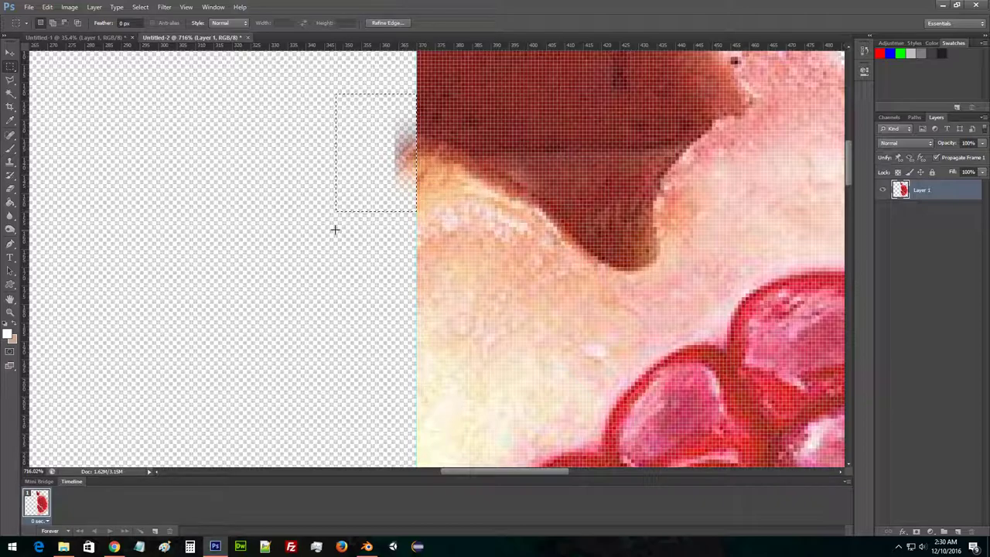
pyautogui.press('Delete')
pyautogui.click(10, 312)
pyautogui.moveTo(354, 316); pyautogui.dragTo(294, 331)
pyautogui.moveTo(480, 290); pyautogui.dragTo(664, 276)
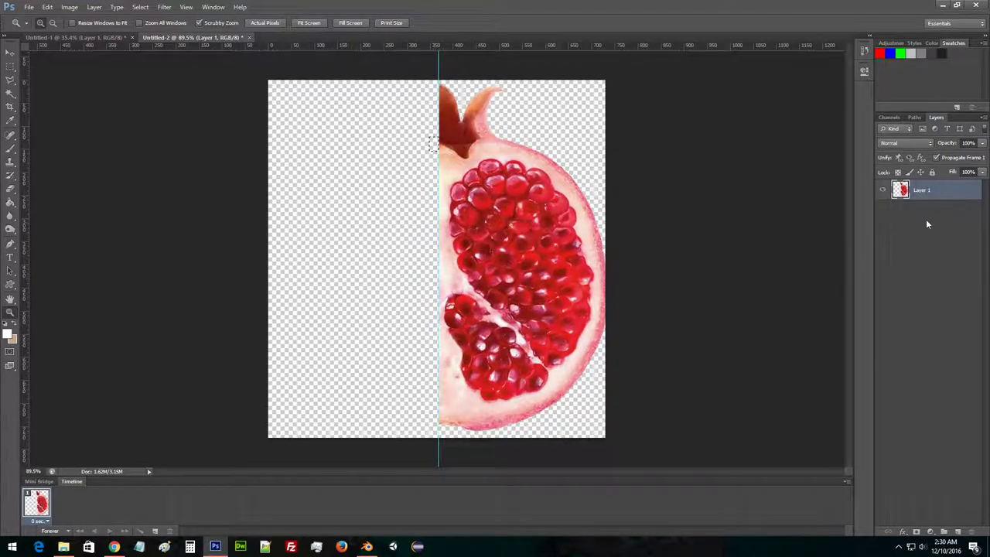
# Load the outline of Layer 1's pomegranate half as a selection and expand it outward by a few pixels.
pyautogui.press('alt')
pyautogui.keyDown('ctrl'); pyautogui.click(900, 191); pyautogui.keyUp('ctrl')
pyautogui.moveTo(461, 444); pyautogui.dragTo(548, 423)
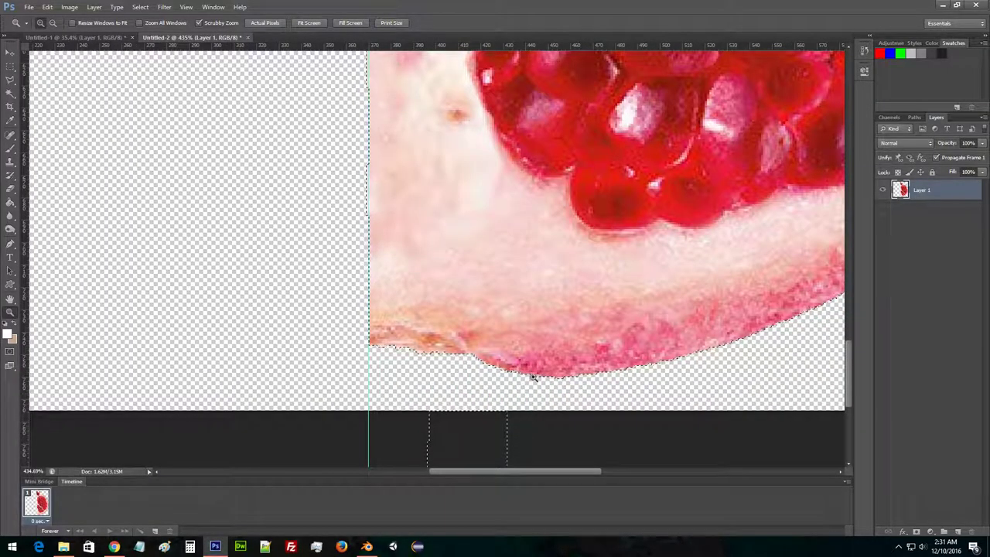
pyautogui.moveTo(591, 304); pyautogui.dragTo(510, 239)
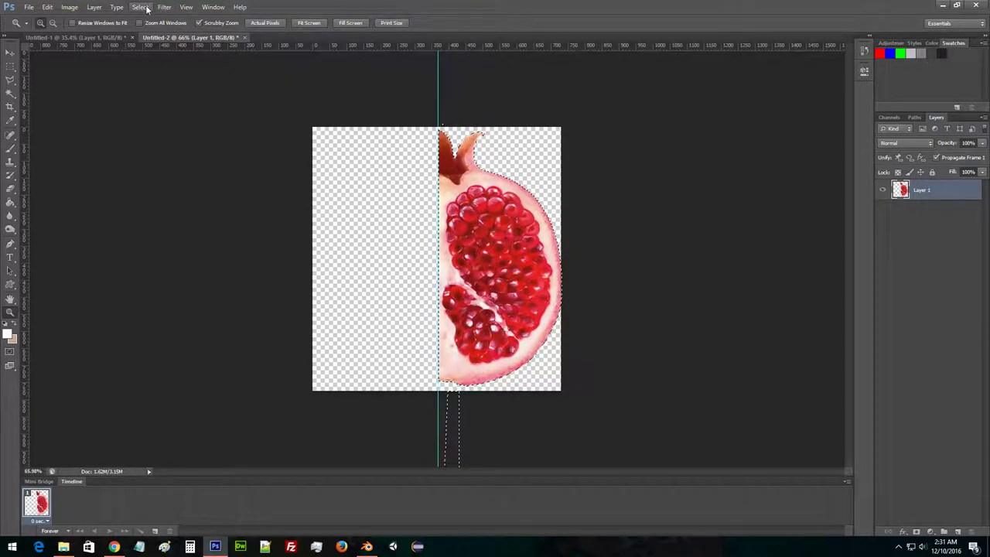
pyautogui.click(147, 8)
pyautogui.moveTo(183, 124)
pyautogui.click(295, 141)
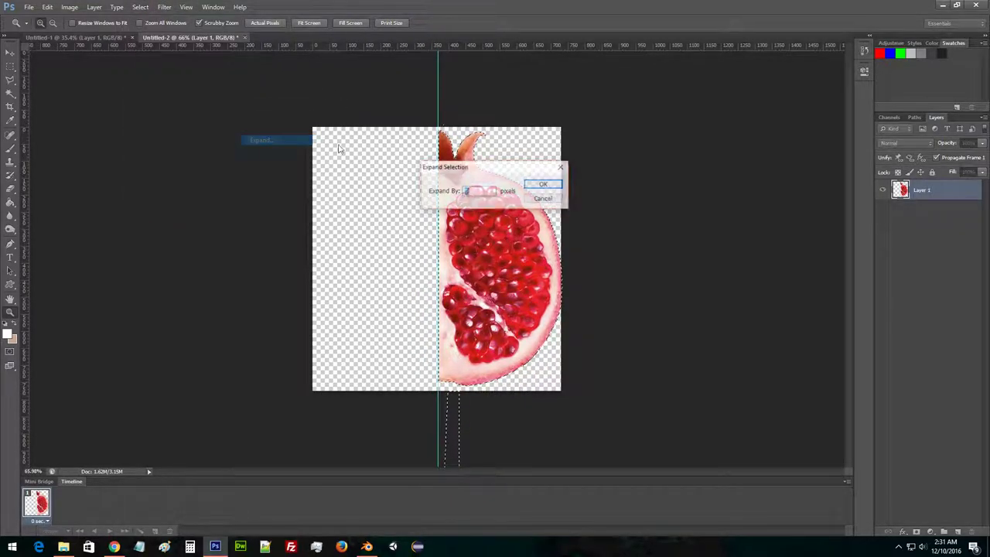
pyautogui.press('Return')
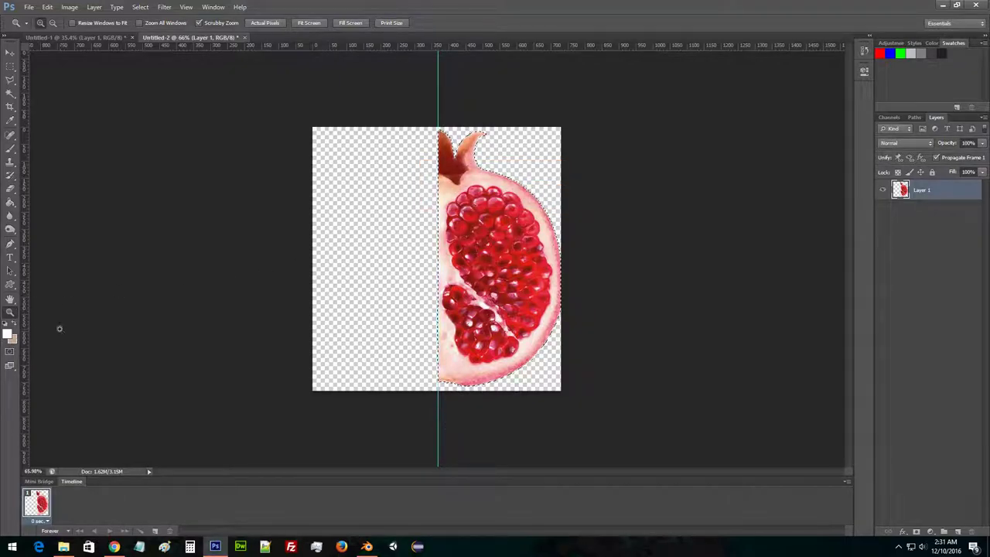
# Add a new layer beneath Layer 1, fill the expanded selection on it with white, and deselect.
pyautogui.click(958, 531)
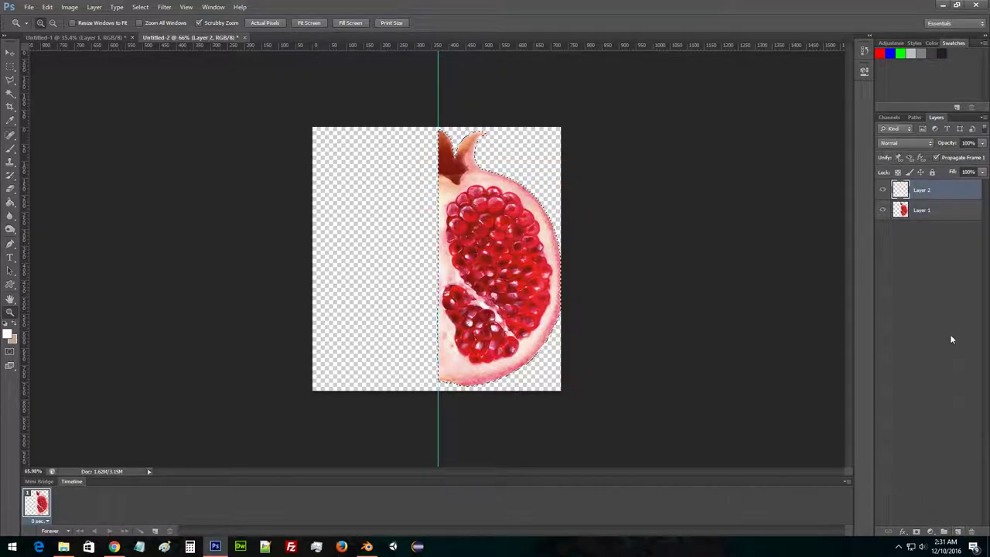
pyautogui.moveTo(949, 201); pyautogui.dragTo(947, 232)
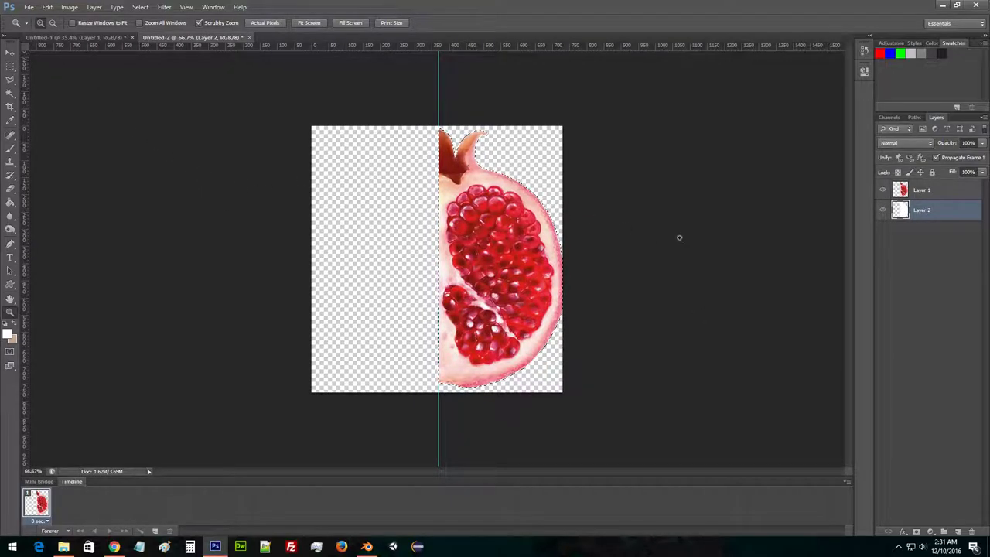
pyautogui.press('m')
pyautogui.click(391, 185)
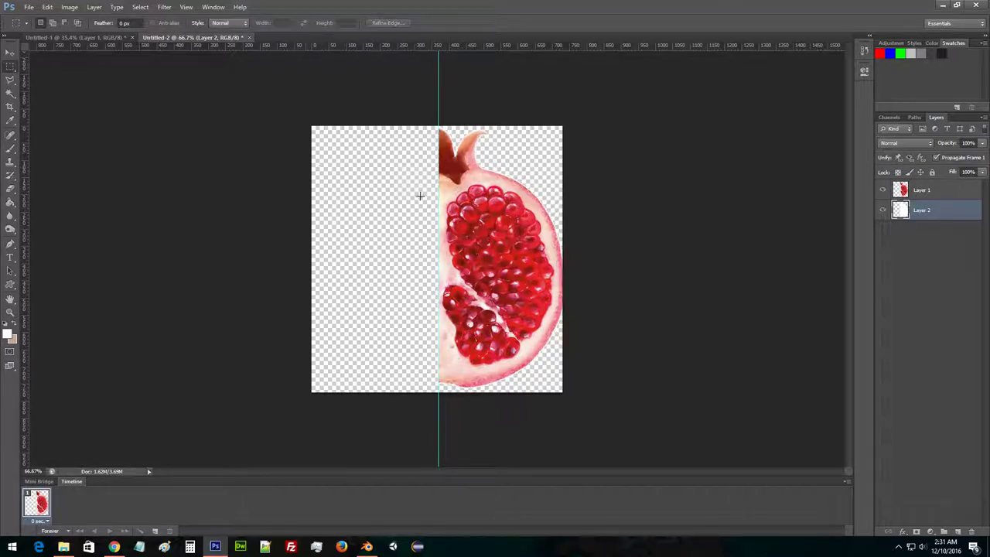
# Load Layer 2's outline as a selection, examine the white border around the pomegranate half, and deselect.
pyautogui.keyDown('ctrl'); pyautogui.click(901, 212); pyautogui.keyUp('ctrl')
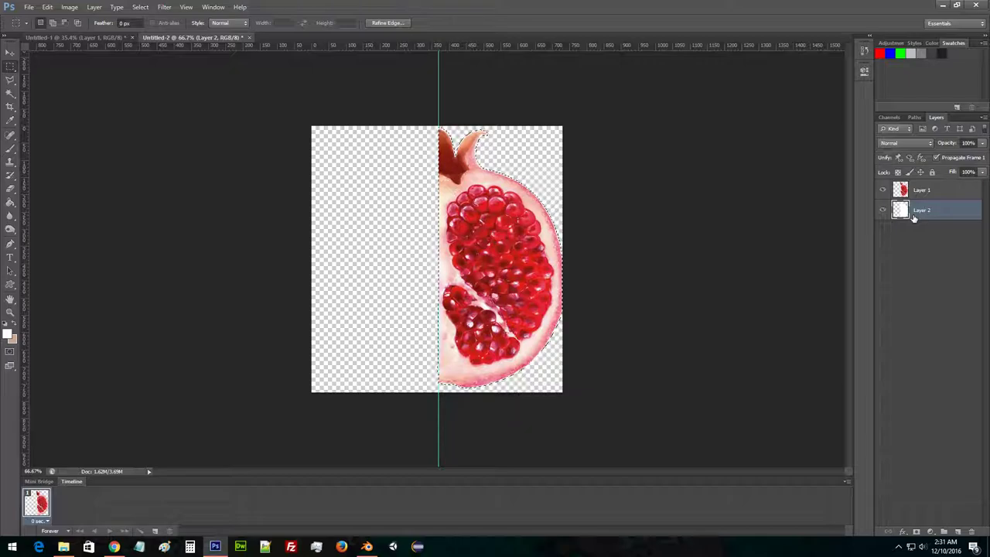
pyautogui.click(10, 312)
pyautogui.moveTo(353, 348); pyautogui.dragTo(575, 397)
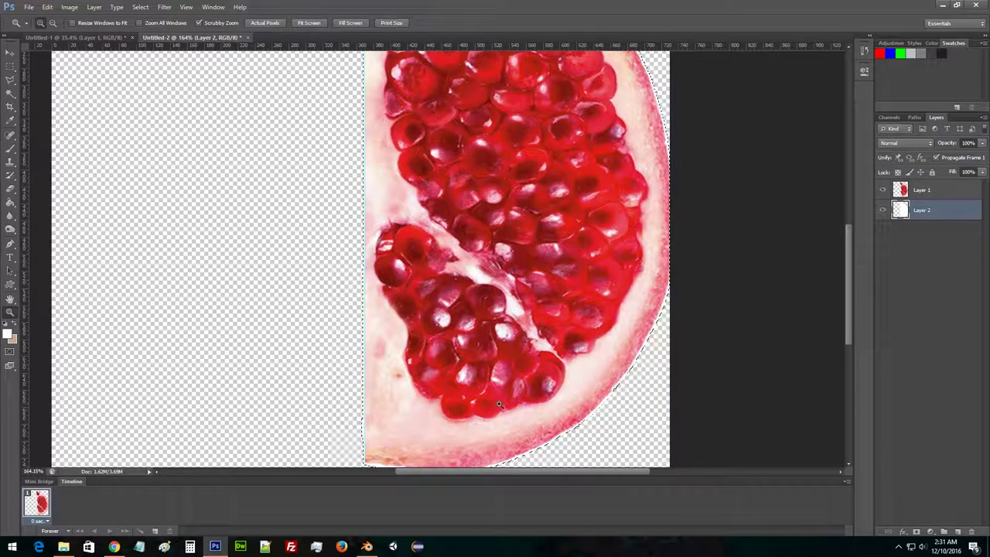
pyautogui.moveTo(499, 404); pyautogui.dragTo(509, 400)
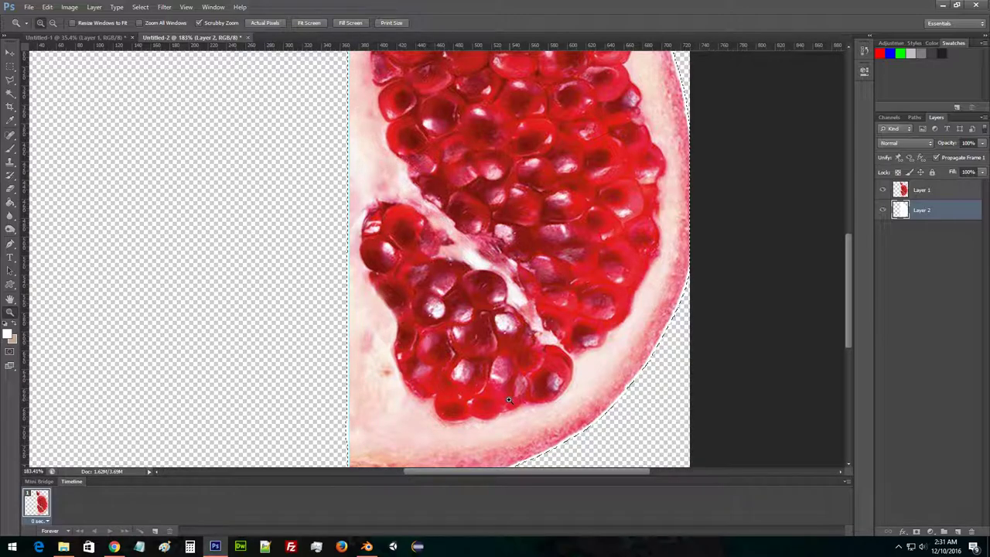
pyautogui.moveTo(402, 295); pyautogui.dragTo(376, 294)
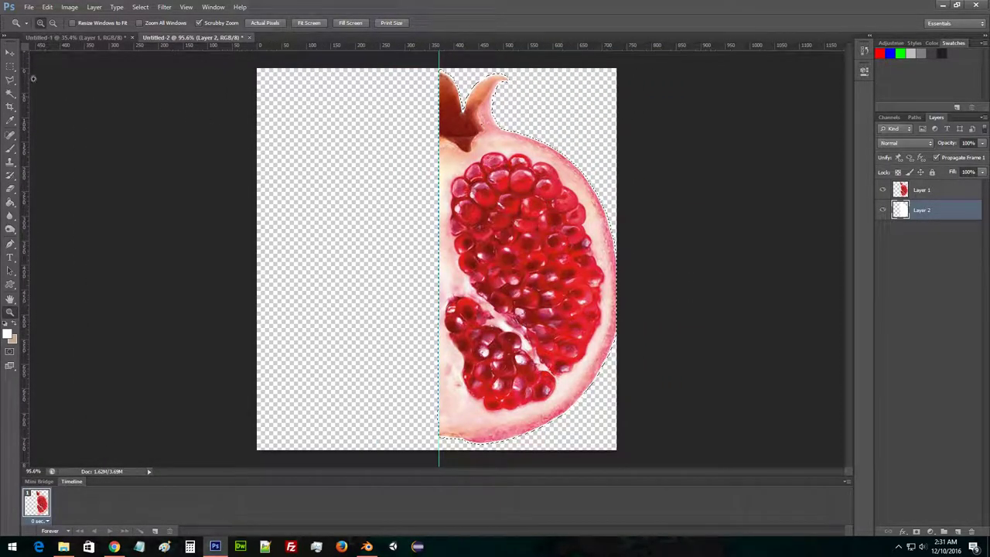
pyautogui.click(11, 67)
pyautogui.click(137, 69)
# Select the canvas area from the guide to the outer edge with the Rectangular Marquee and copy its merged contents into a new layer.
pyautogui.moveTo(629, 68); pyautogui.dragTo(441, 456)
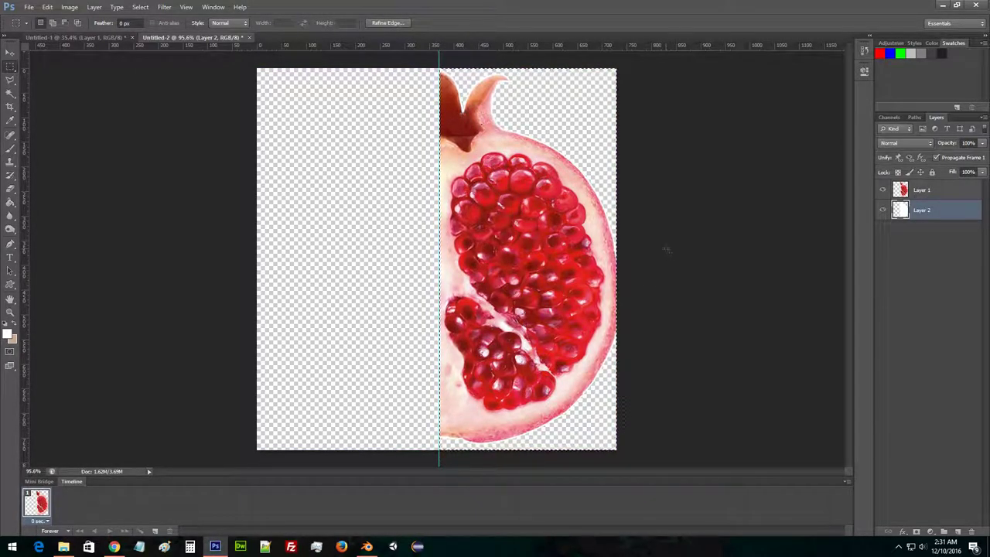
pyautogui.hotkey('ctrl', 'j')
pyautogui.hotkey('ctrl', 'shift', 'Left')
pyautogui.hotkey('ctrl', 'shift', 'Left')
pyautogui.hotkey('ctrl', 'shift', 'Left')
pyautogui.hotkey('ctrl', 'shift', 'Left')
pyautogui.hotkey('ctrl', 'shift', 'Left')
pyautogui.hotkey('ctrl', 'shift', 'Left')
pyautogui.hotkey('ctrl', 'shift', 'Left')
pyautogui.hotkey('ctrl', 'shift', 'Left')
pyautogui.hotkey('ctrl', 'shift', 'Left')
pyautogui.hotkey('ctrl', 'shift', 'Left')
pyautogui.hotkey('ctrl', 'shift', 'Left')
pyautogui.hotkey('ctrl', 'shift', 'Left')
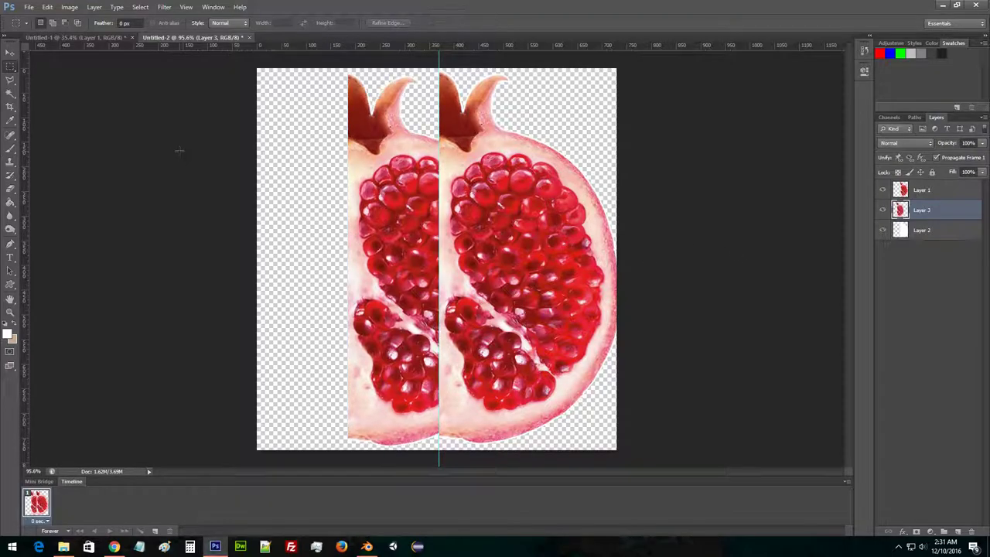
# Flip the copied half horizontally and place it against the guide, opposite the original half.
pyautogui.press('v')
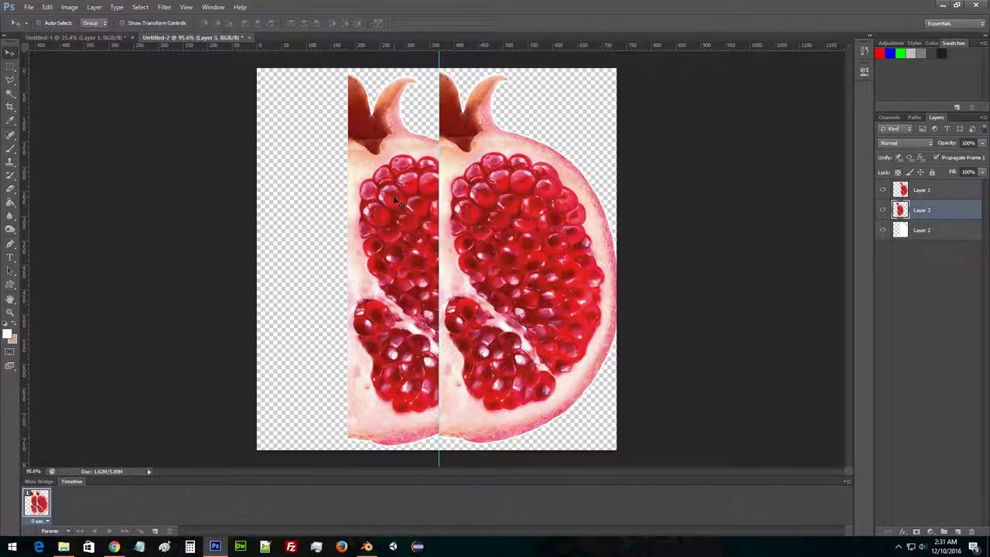
pyautogui.hotkey('ctrl', 't')
pyautogui.rightClick(448, 195)
pyautogui.click(474, 348)
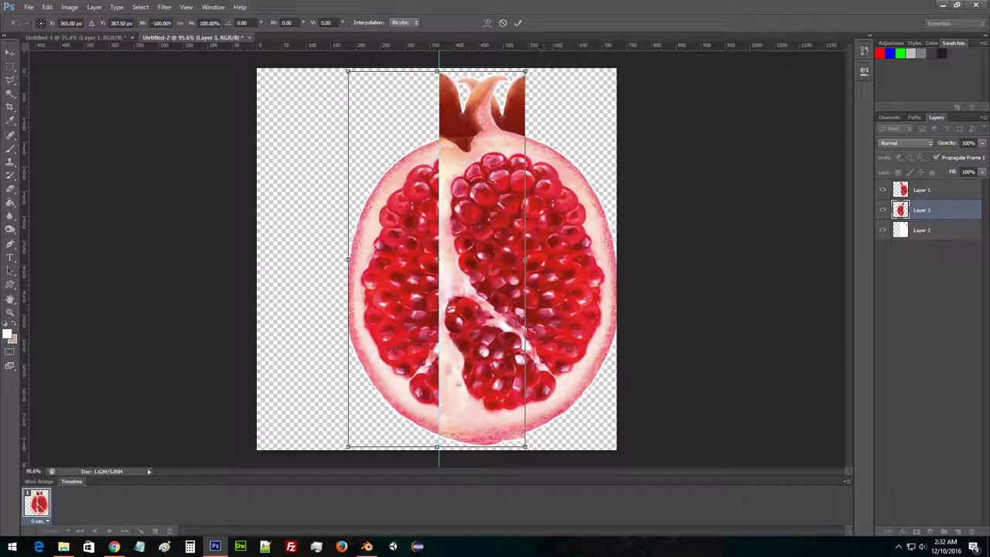
pyautogui.click(519, 23)
pyautogui.moveTo(495, 229); pyautogui.dragTo(395, 249)
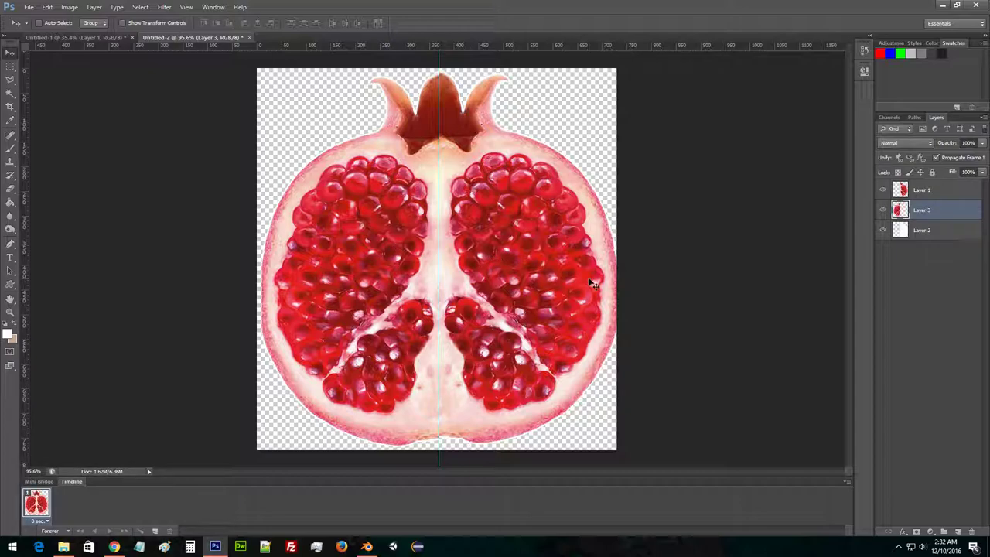
# Undo the placement of the mirrored half and delete its layer.
pyautogui.hotkey('ctrl', 'z')
pyautogui.hotkey('ctrl', 'z')
pyautogui.hotkey('ctrl', 'z')
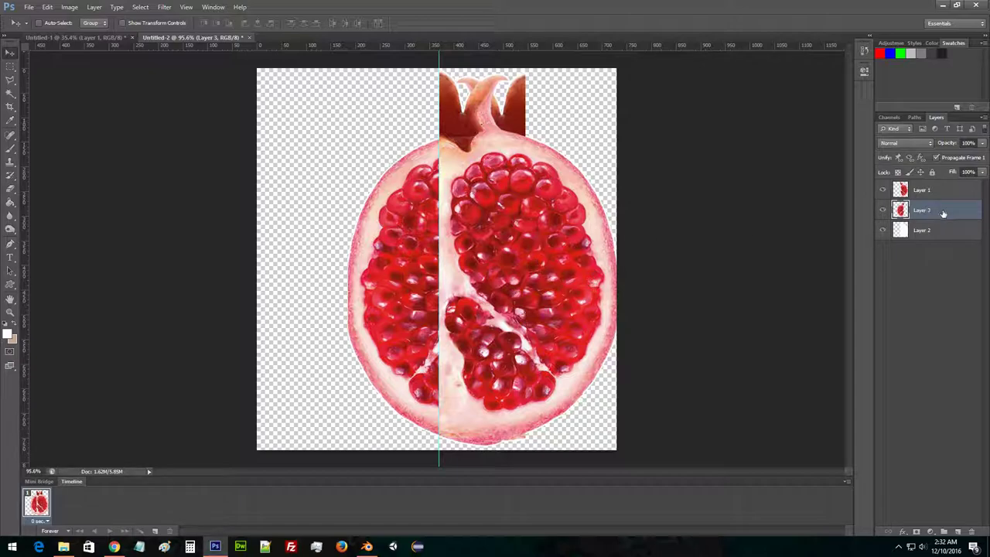
pyautogui.press('Delete')
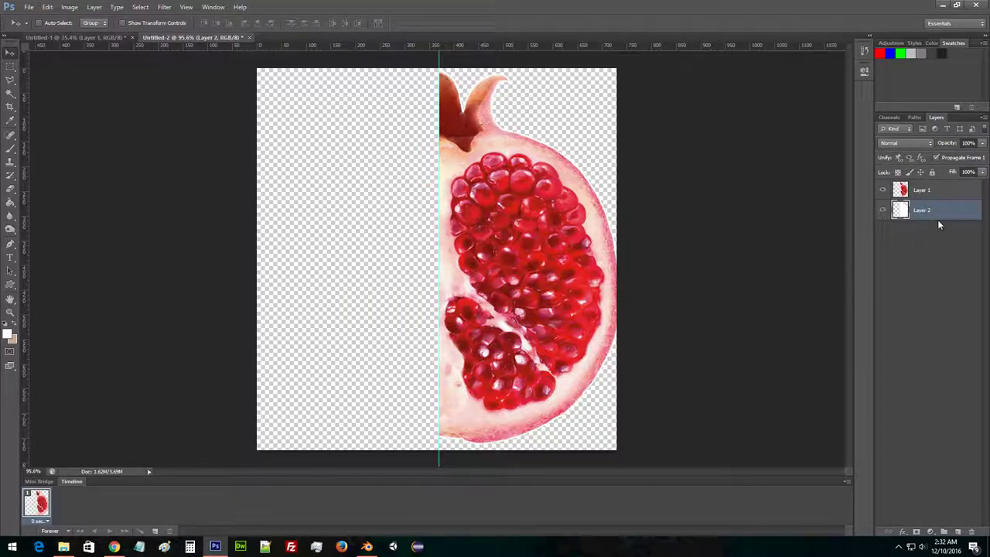
# Add a new layer above Layer 1 and paste the copied pomegranate half into it.
pyautogui.click(960, 532)
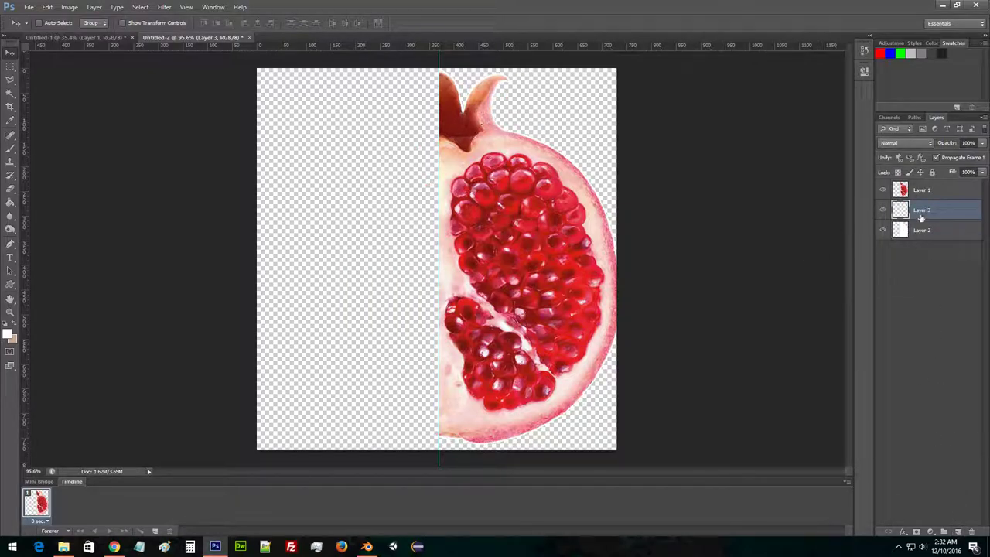
pyautogui.moveTo(939, 183); pyautogui.dragTo(938, 186)
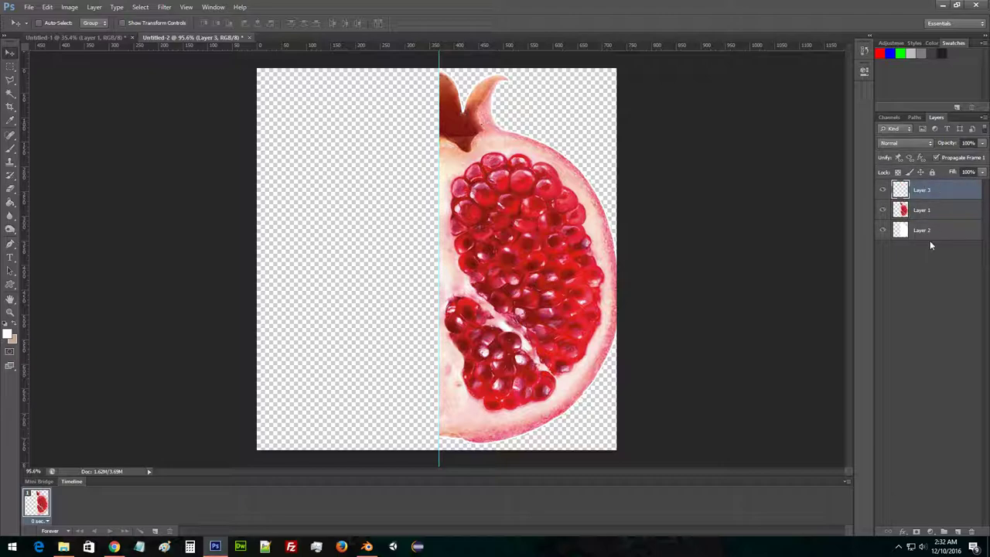
pyautogui.hotkey('ctrl', 'v')
# Mirror the pasted half horizontally with Free Transform and align it to the guide so both halves meet.
pyautogui.hotkey('ctrl', 't')
pyautogui.rightClick(546, 205)
pyautogui.click(581, 359)
pyautogui.moveTo(597, 283); pyautogui.dragTo(404, 269)
pyautogui.click(518, 24)
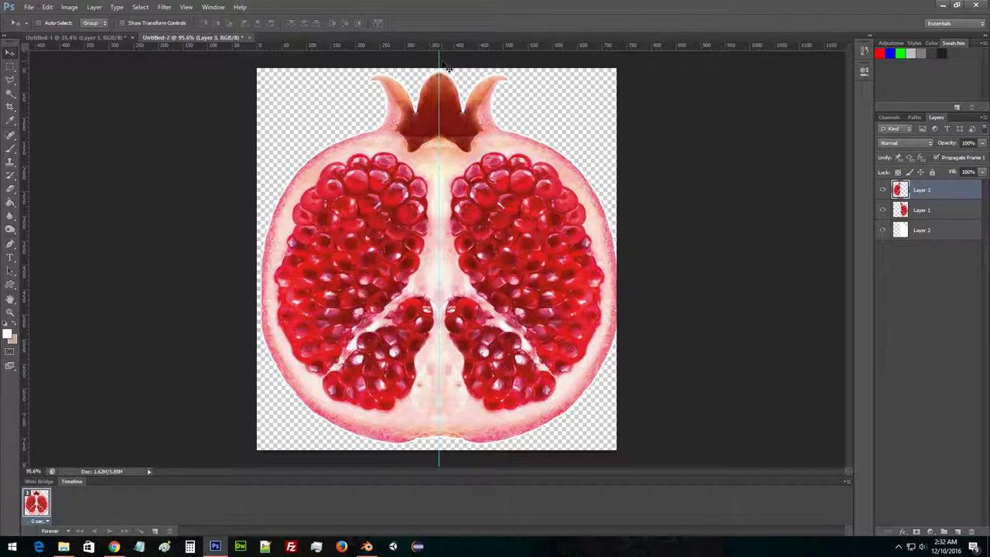
# Remove the vertical guide and examine the seam between the two pomegranate halves.
pyautogui.moveTo(439, 62); pyautogui.dragTo(7, 54)
pyautogui.click(11, 314)
pyautogui.moveTo(466, 316); pyautogui.dragTo(487, 314)
pyautogui.moveTo(440, 246); pyautogui.dragTo(536, 219)
pyautogui.scroll(1, 537, 218)
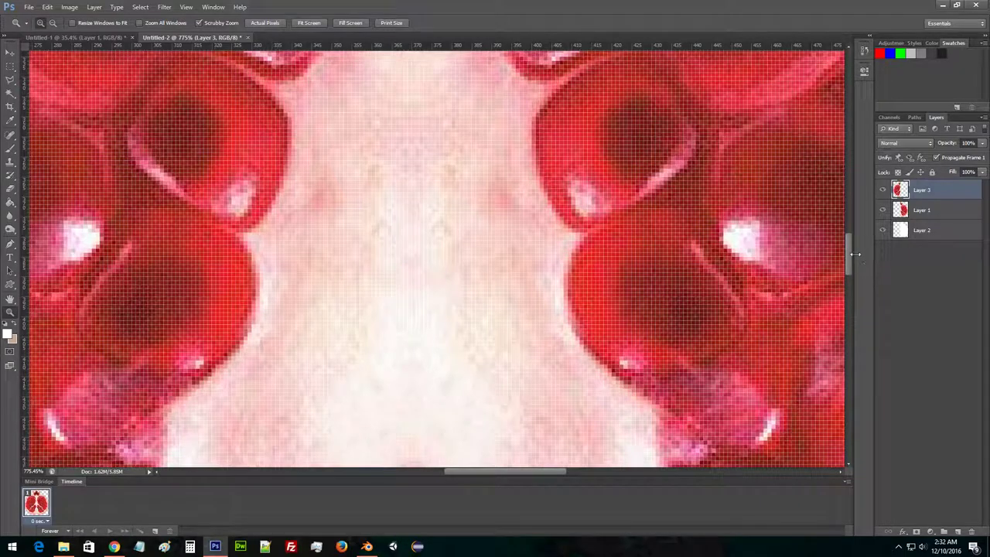
pyautogui.moveTo(851, 256); pyautogui.dragTo(847, 158)
pyautogui.moveTo(540, 301); pyautogui.dragTo(433, 301)
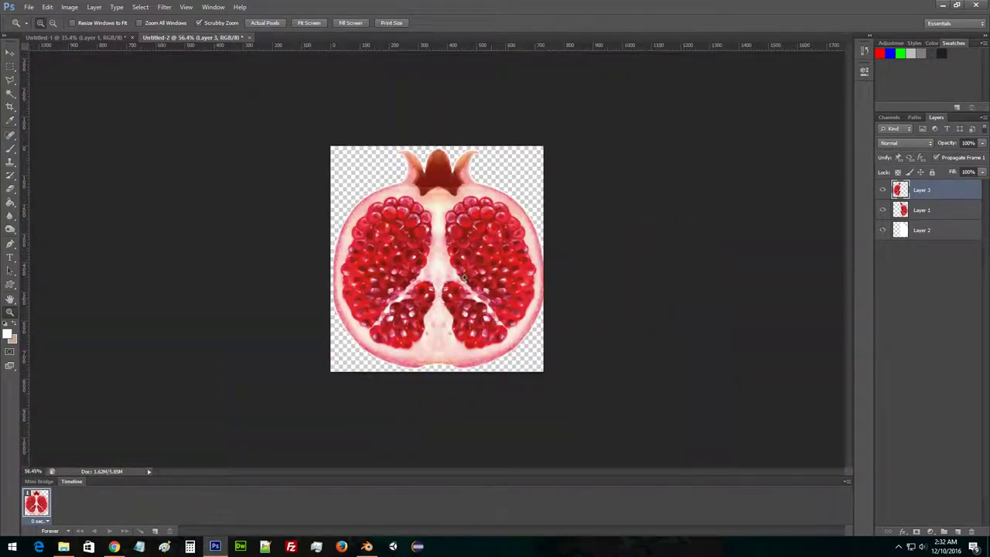
# Save the image to the Desktop as Pomegranate.png in PNG format with Smallest / Slow compression and no interlacing.
pyautogui.click(29, 7)
pyautogui.click(46, 130)
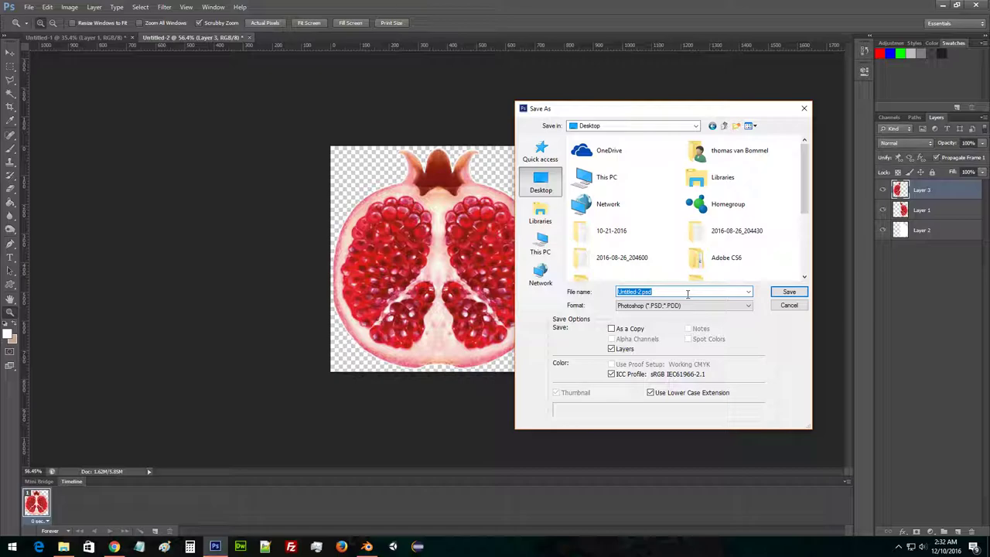
pyautogui.write('Pom')
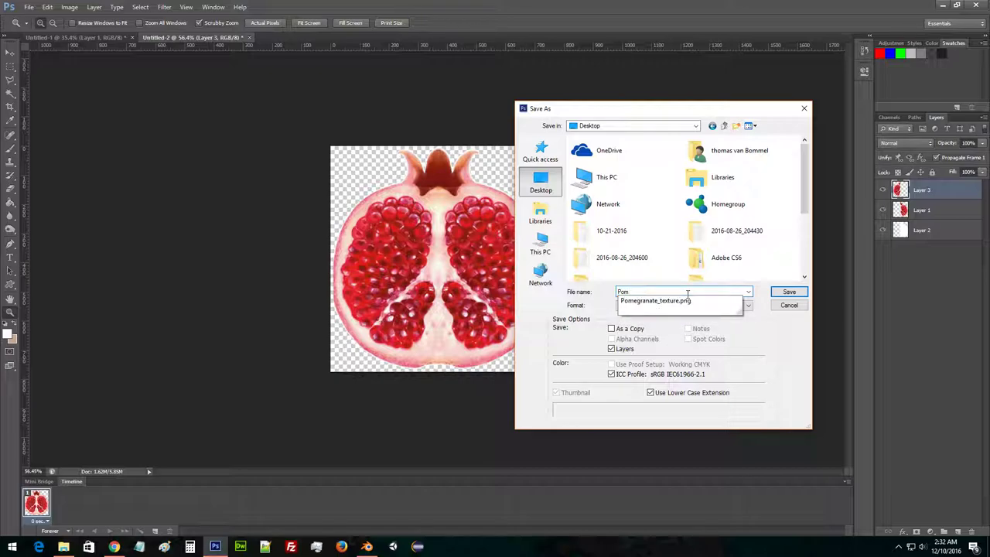
pyautogui.write('egranate')
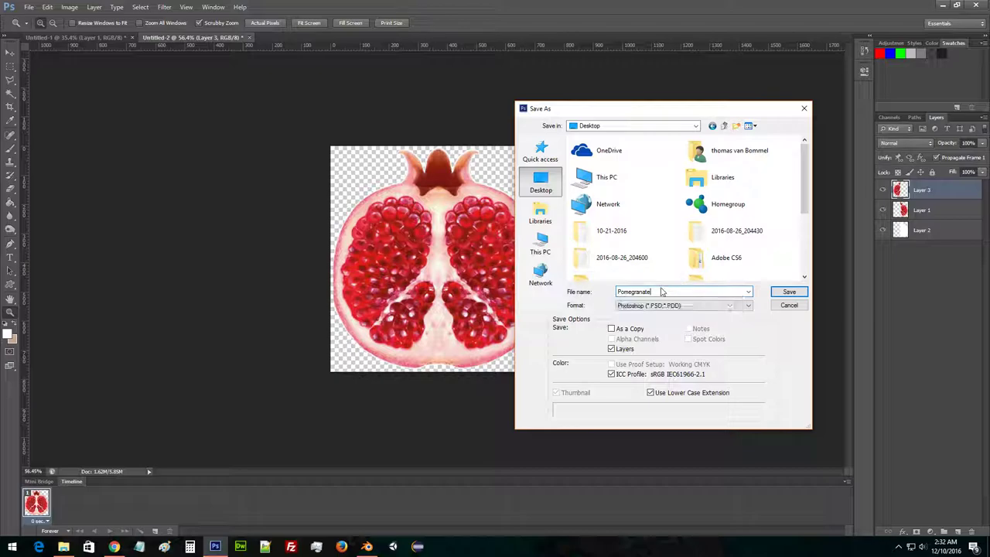
pyautogui.click(678, 306)
pyautogui.click(680, 428)
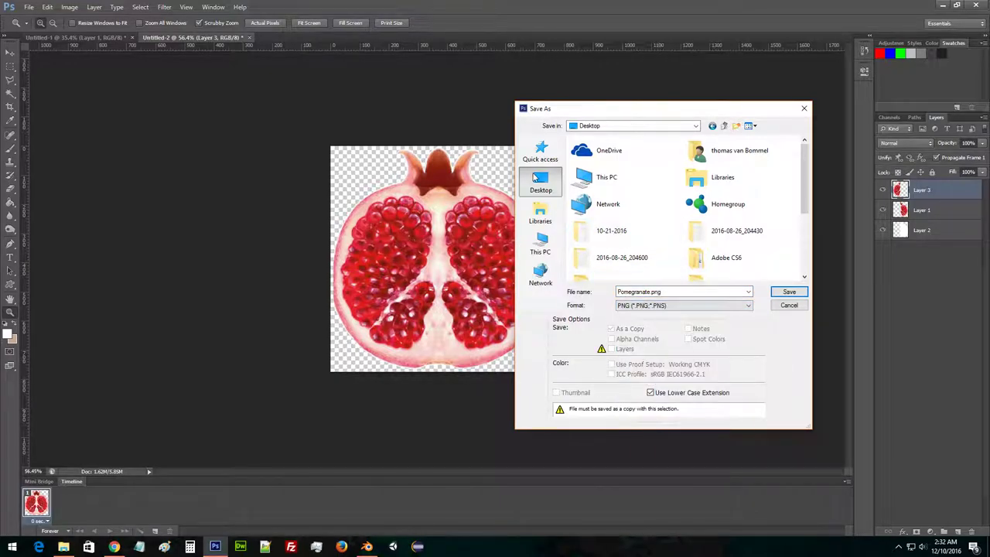
pyautogui.click(788, 293)
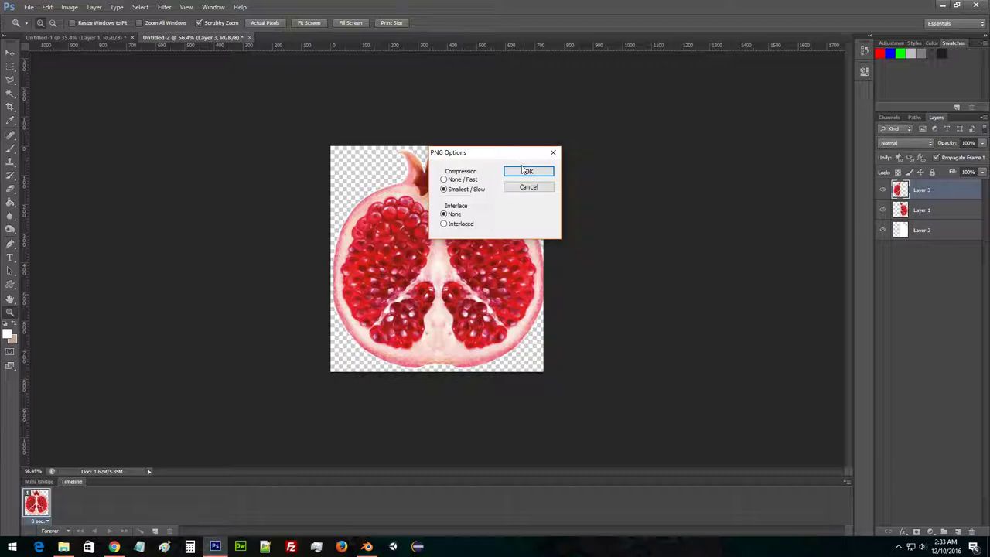
pyautogui.click(525, 171)
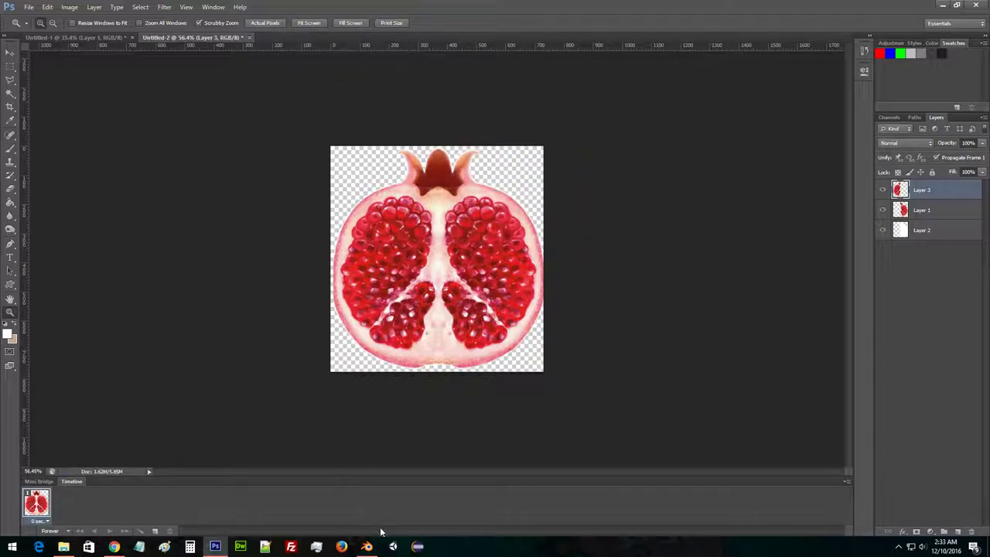
# Switch to Blender, enable background images in the 3D view, and add an image slot.
pyautogui.click(367, 546)
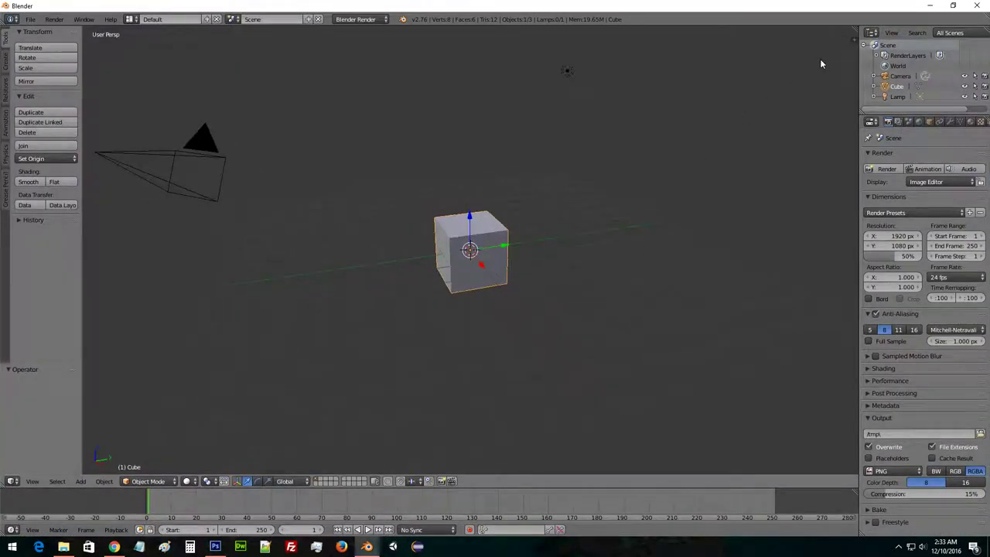
pyautogui.click(854, 43)
pyautogui.moveTo(851, 190); pyautogui.dragTo(851, 363)
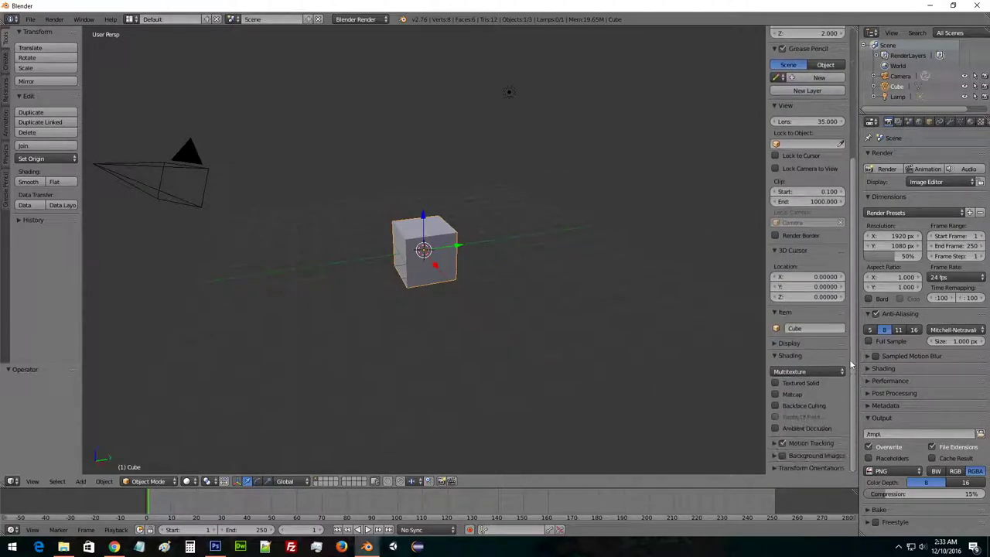
pyautogui.click(776, 456)
pyautogui.scroll(-1, 814, 461)
pyautogui.click(810, 457)
pyautogui.scroll(-2, 780, 397)
pyautogui.scroll(-2, 817, 457)
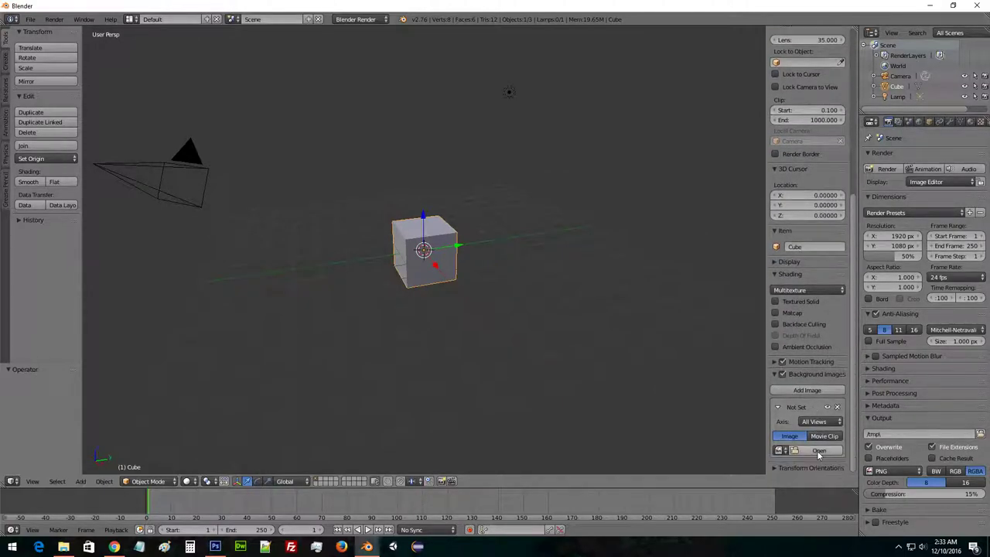
# Load Pomegranate.png from the Desktop into the background image slot.
pyautogui.click(819, 456)
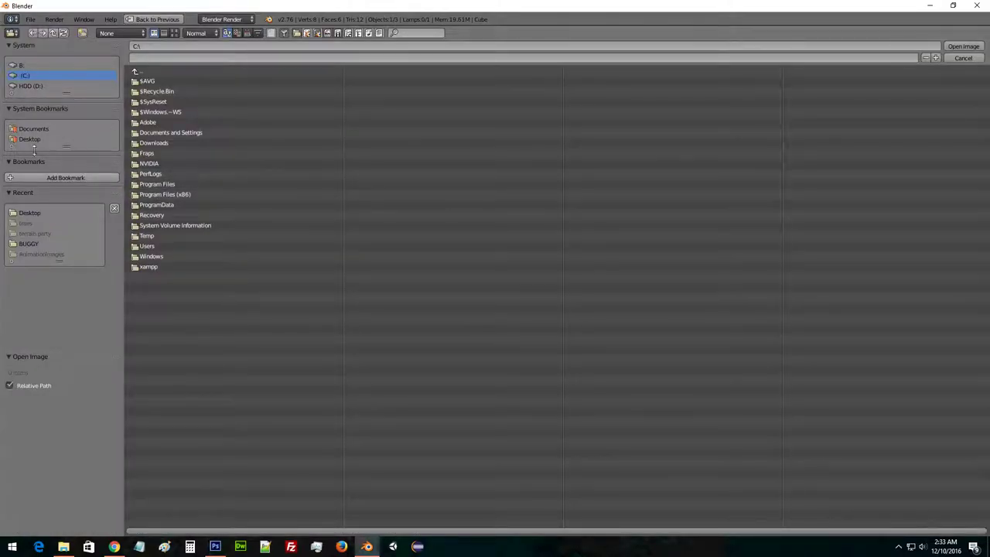
pyautogui.click(29, 213)
pyautogui.click(193, 225)
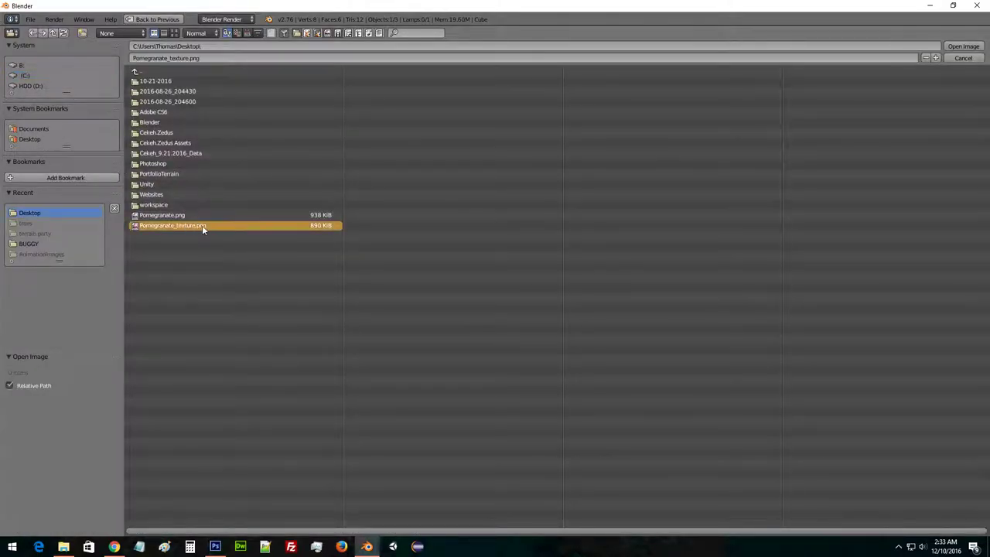
pyautogui.click(225, 216)
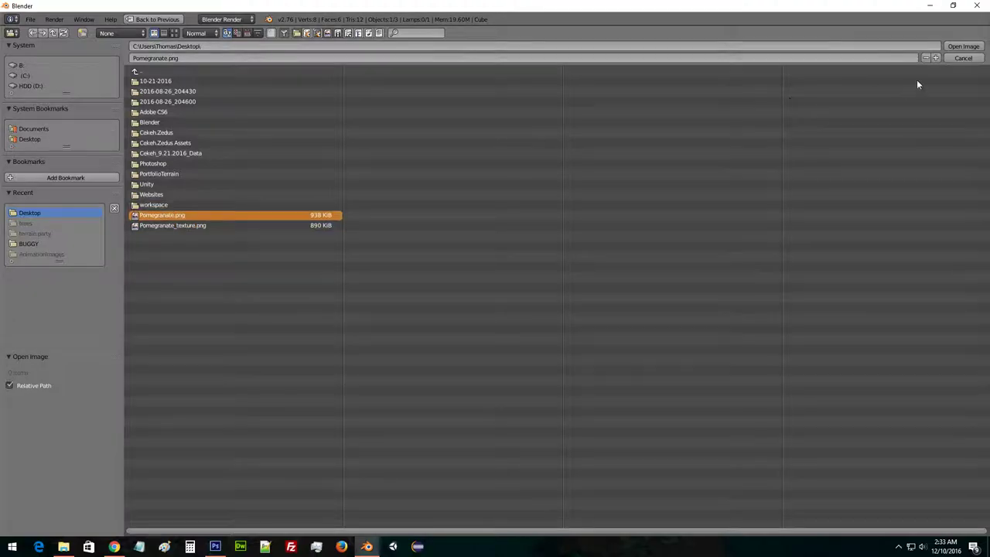
pyautogui.click(964, 46)
# Set the 3D view to front orthographic and reduce the background image size to 9.60.
pyautogui.moveTo(487, 282); pyautogui.dragTo(410, 274, button='middle')
pyautogui.press('KP_1')
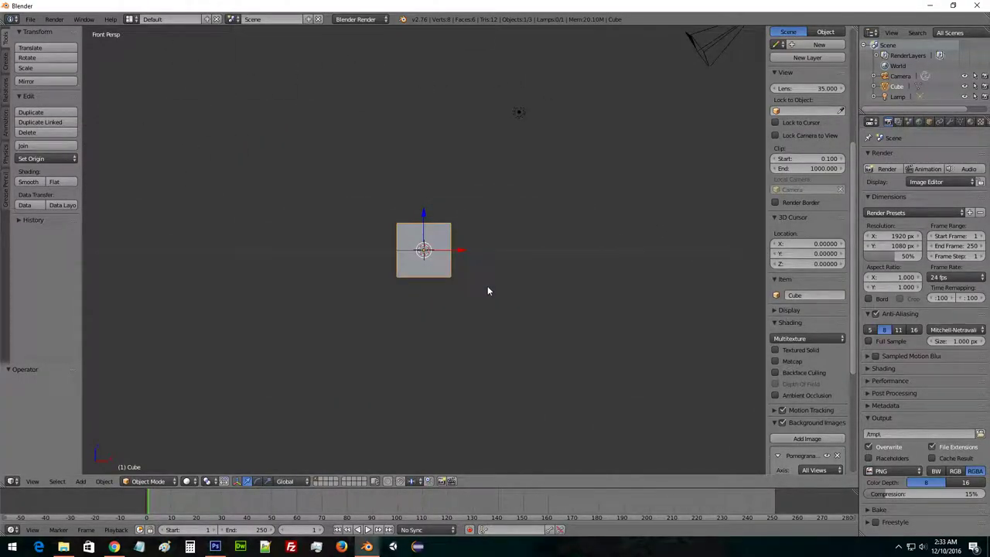
pyautogui.press('KP_5')
pyautogui.scroll(4, 488, 286)
pyautogui.scroll(-2, 499, 275)
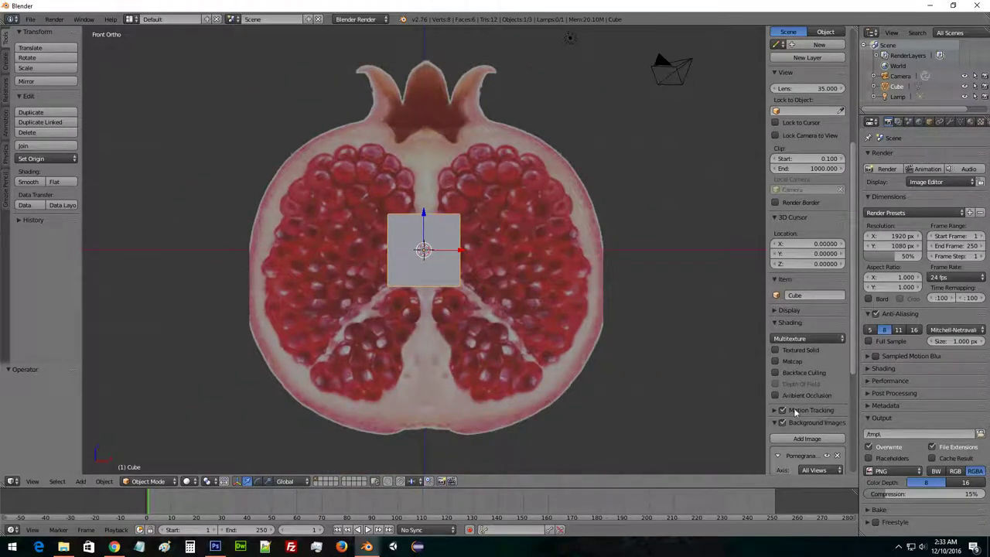
pyautogui.scroll(-5, 792, 403)
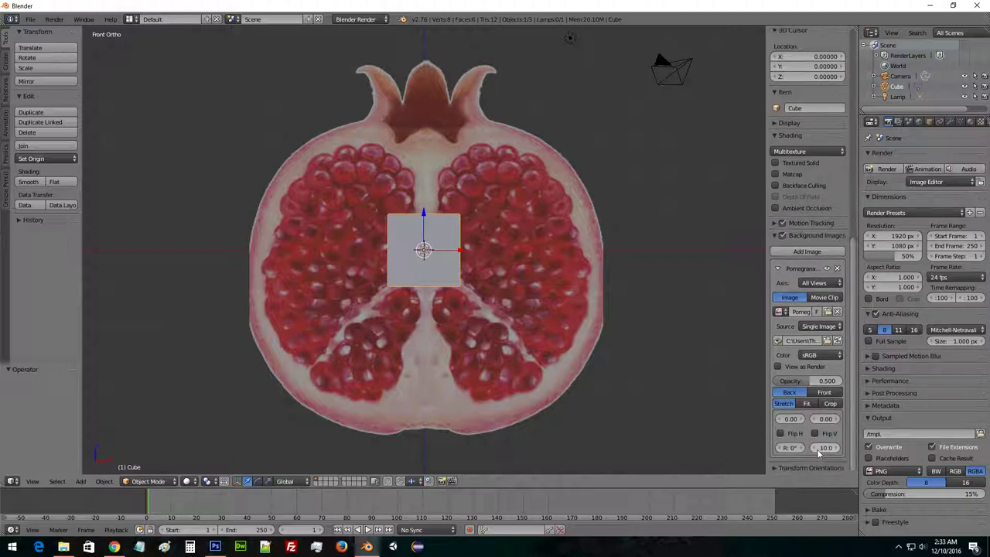
pyautogui.moveTo(816, 453); pyautogui.dragTo(379, 454)
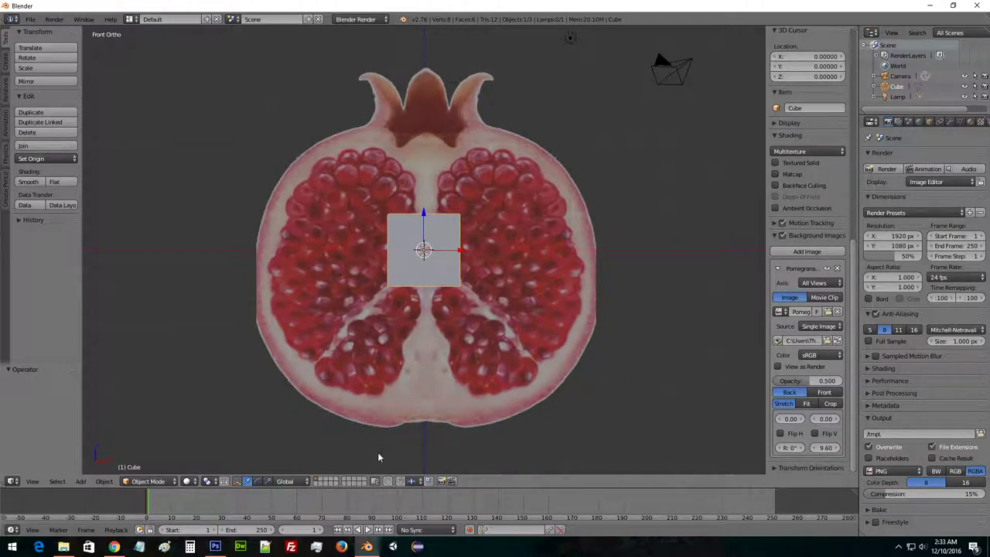
# Switch to Photoshop and select Layer 3, Layer 1 and Layer 2 together with the Move tool active.
pyautogui.click(215, 547)
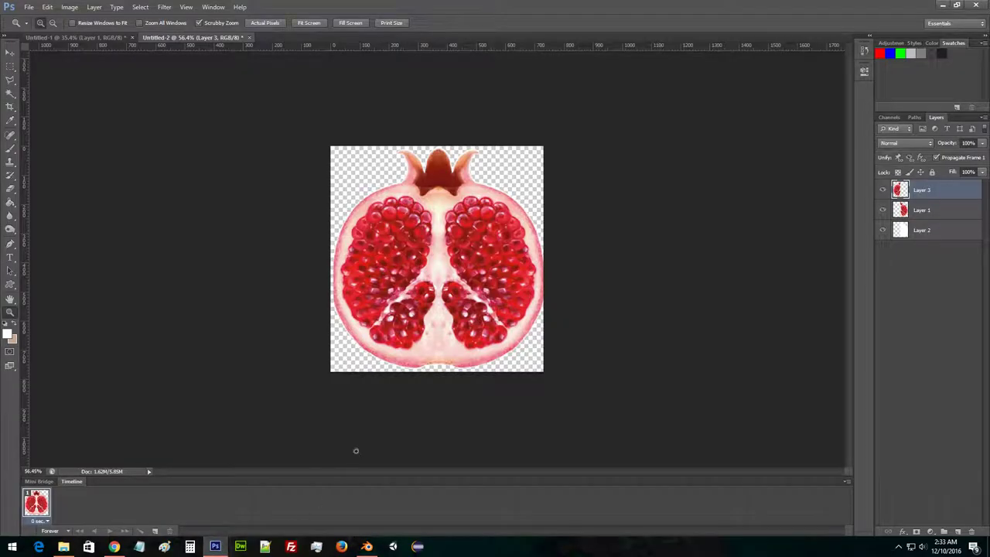
pyautogui.moveTo(512, 324); pyautogui.dragTo(548, 326)
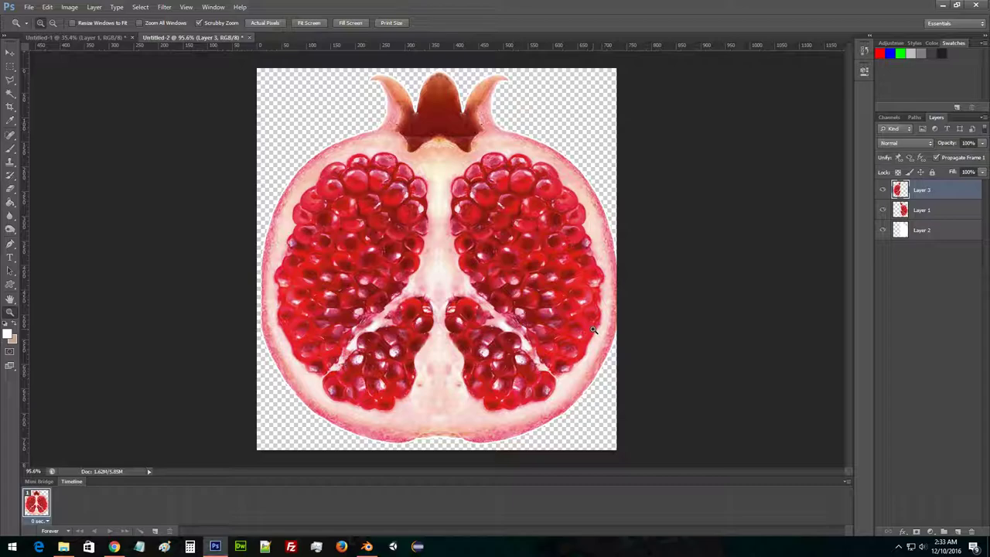
pyautogui.keyDown('shift'); pyautogui.click(928, 209); pyautogui.keyUp('shift')
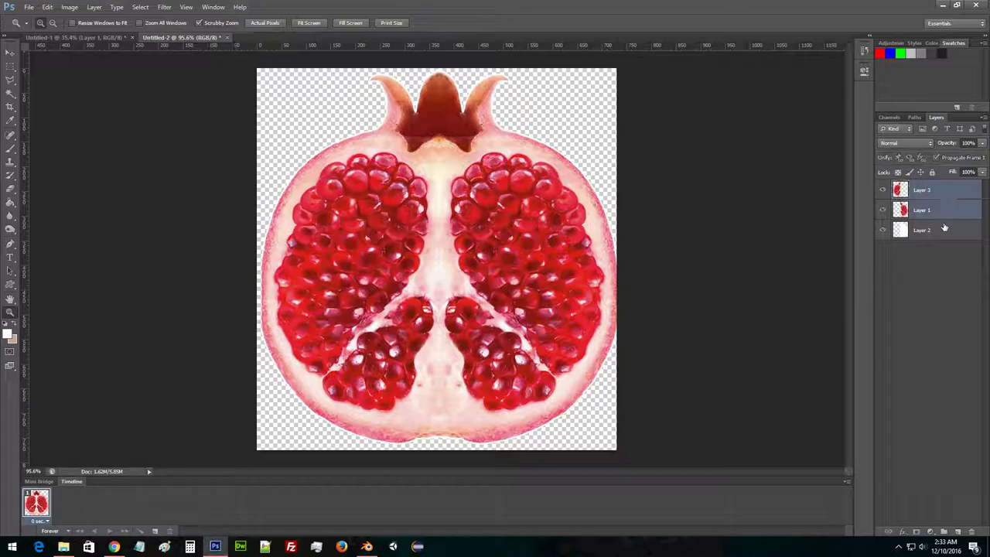
pyautogui.keyDown('shift'); pyautogui.click(928, 230); pyautogui.keyUp('shift')
pyautogui.press('v')
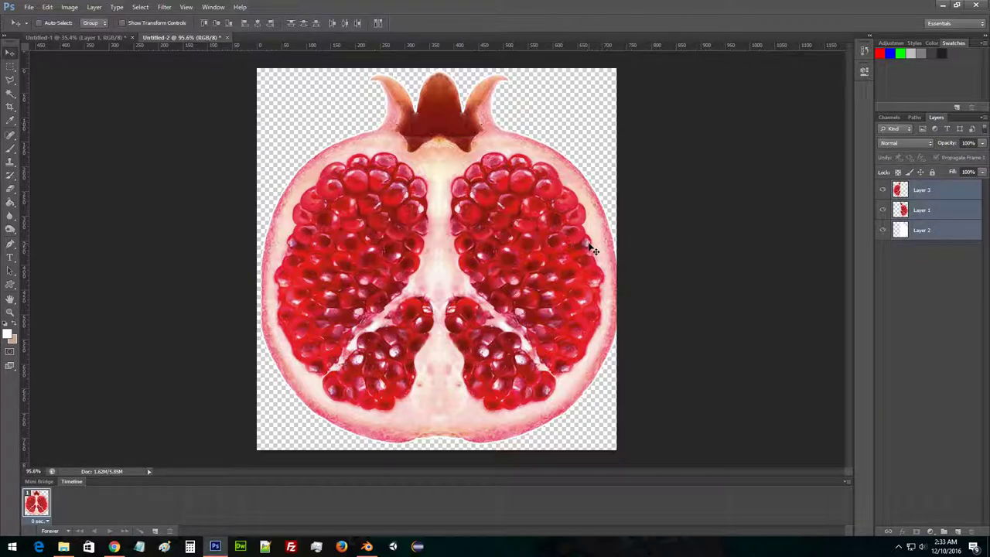
# Select the whole canvas and load the outline of Layer 1 as a selection.
pyautogui.rightClick(938, 217)
pyautogui.click(956, 264)
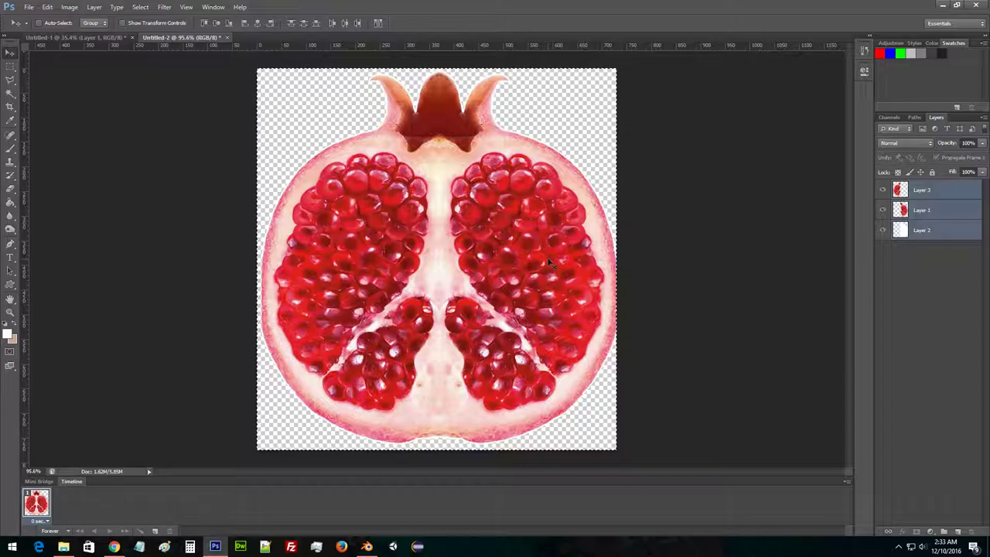
pyautogui.click(901, 217)
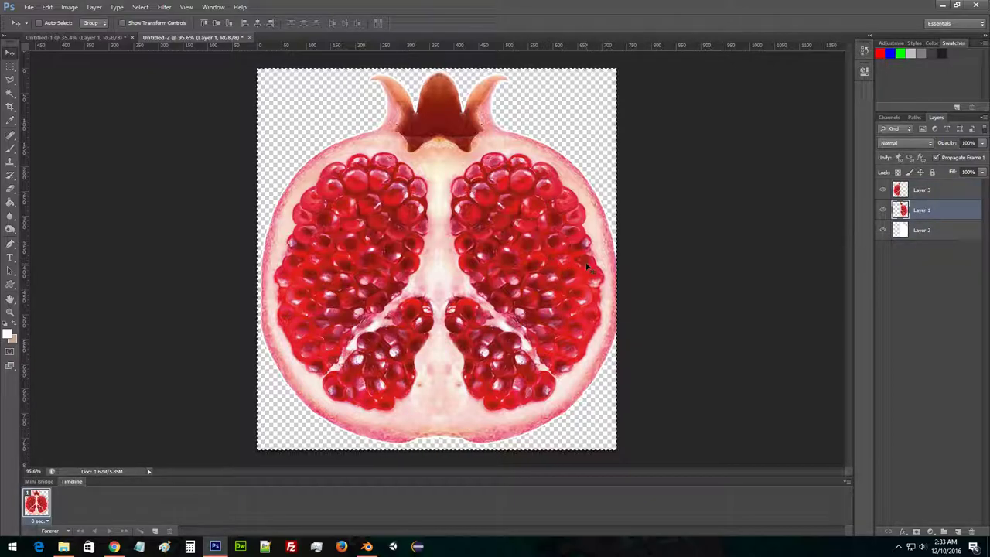
pyautogui.moveTo(588, 267)
pyautogui.mouseDown()
pyautogui.moveTo(573, 267)
pyautogui.moveTo(582, 267)
pyautogui.mouseUp()
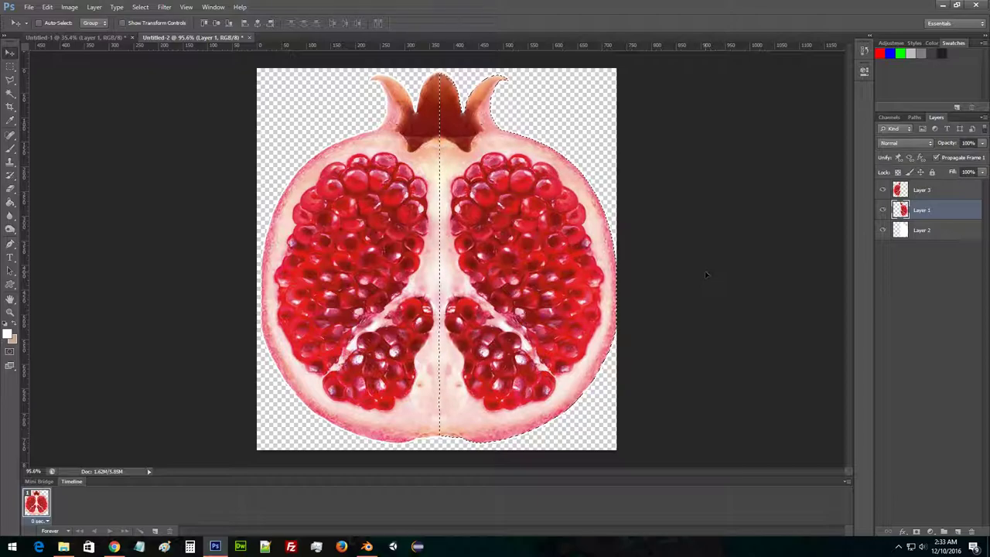
# Merge Layer 1, Layer 2 and Layer 3 into a single layer.
pyautogui.click(928, 230)
pyautogui.keyDown('shift'); pyautogui.click(934, 190); pyautogui.keyUp('shift')
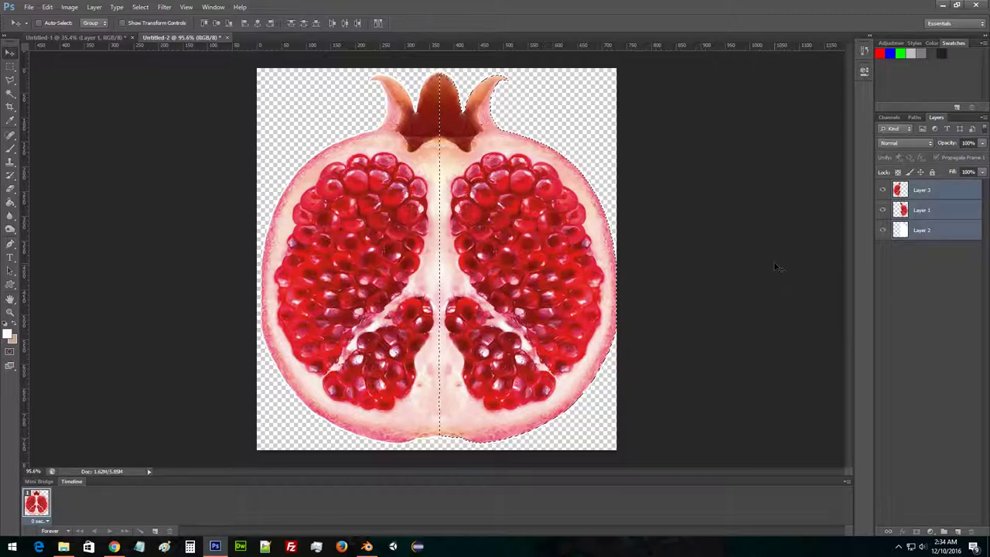
pyautogui.rightClick(920, 221)
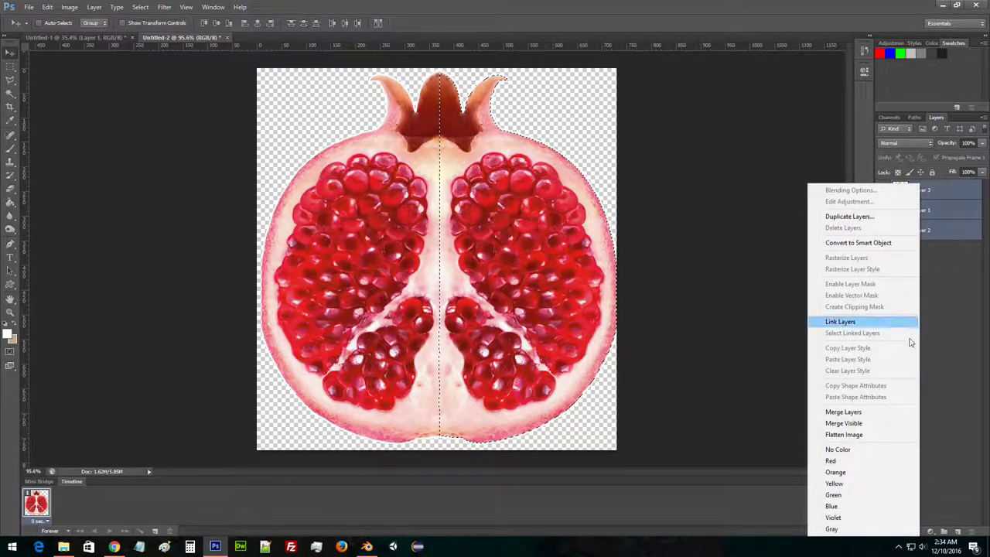
pyautogui.click(873, 412)
# Select the whole canvas and align the merged pomegranate layer to its horizontal and vertical centers.
pyautogui.hotkey('ctrl', 'a')
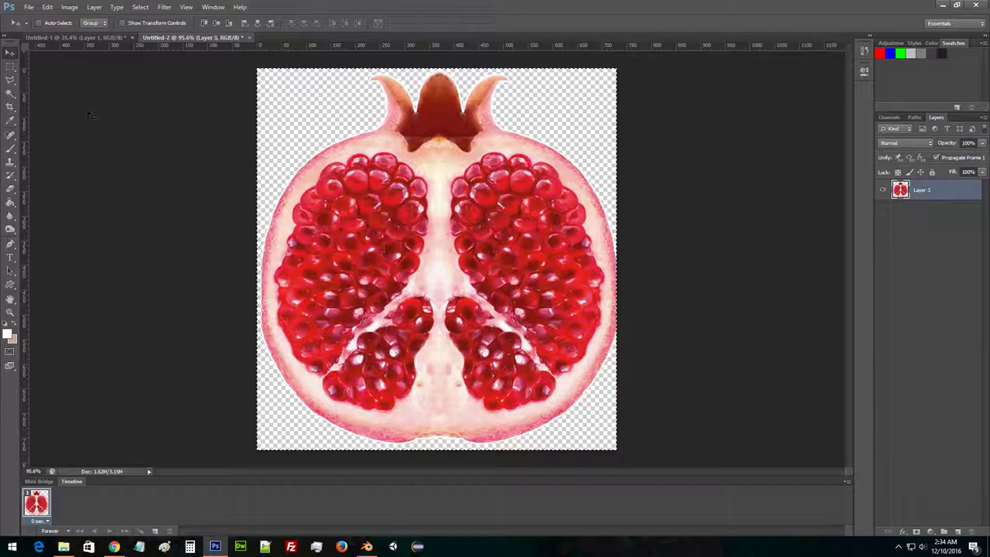
pyautogui.click(258, 23)
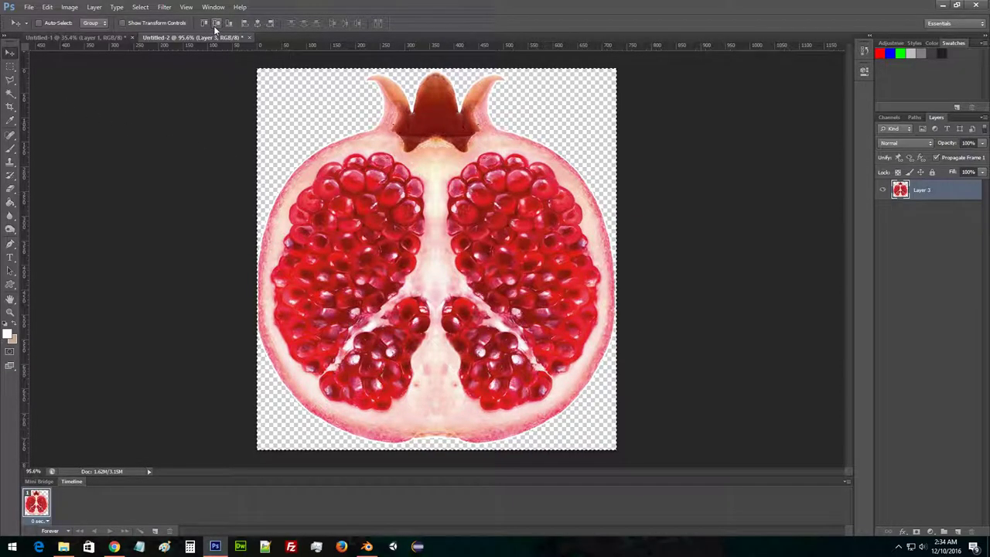
pyautogui.click(216, 23)
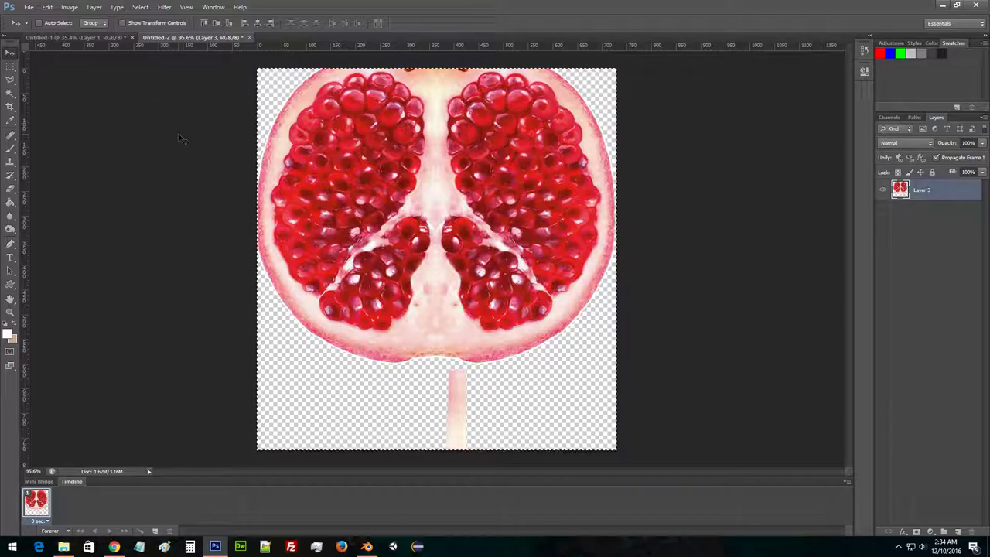
# Outline the stray pale strip below the pomegranate with the Polygonal Lasso, delete it, and clear the selection.
pyautogui.press('m')
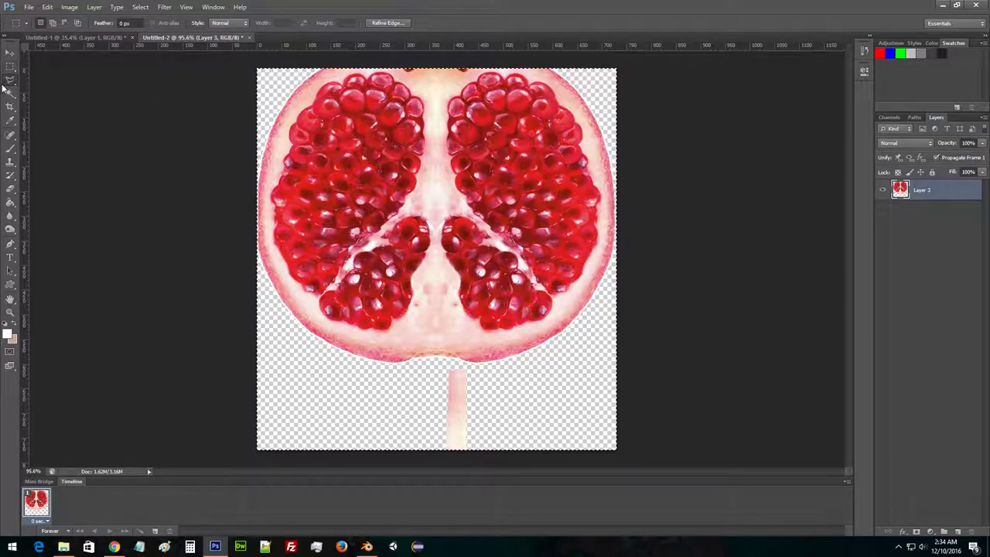
pyautogui.click(10, 79)
pyautogui.moveTo(244, 358)
pyautogui.mouseDown()
pyautogui.moveTo(384, 374)
pyautogui.moveTo(464, 366)
pyautogui.moveTo(548, 385)
pyautogui.mouseUp()
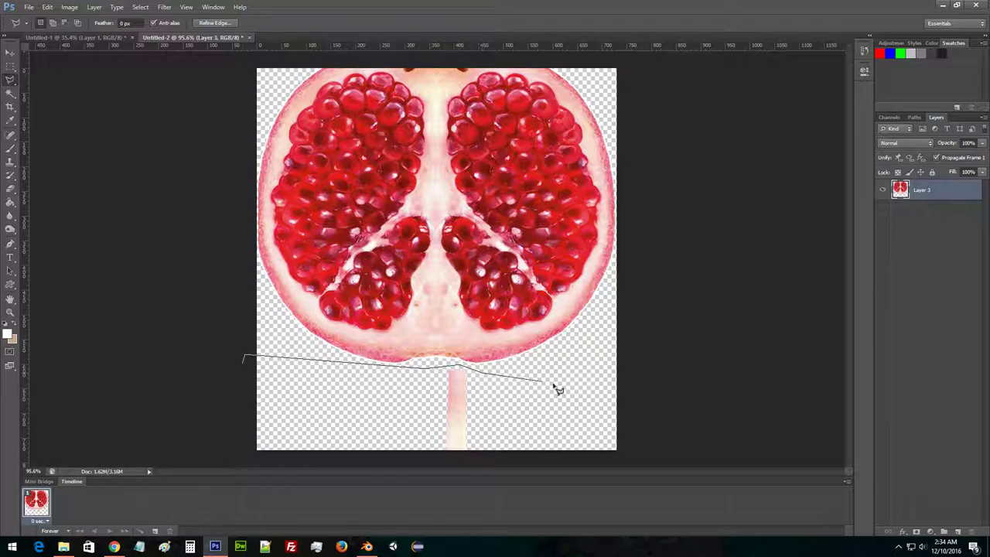
pyautogui.moveTo(241, 416); pyautogui.dragTo(244, 358)
pyautogui.press('Delete')
pyautogui.press('m')
pyautogui.hotkey('ctrl', 'd')
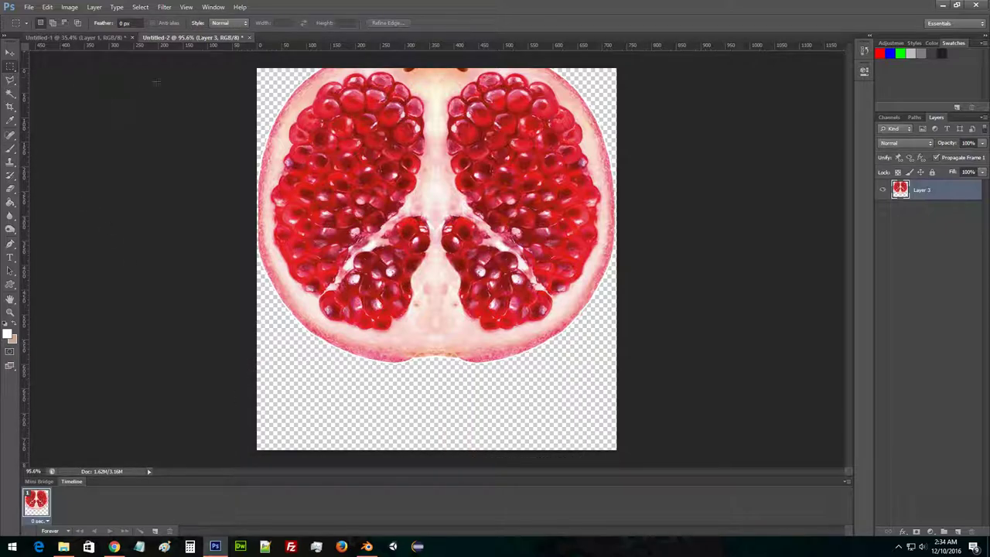
# Load the layer's outline to check its extents, deselect it, and move the pomegranate down until it fits within the canvas.
pyautogui.press('v')
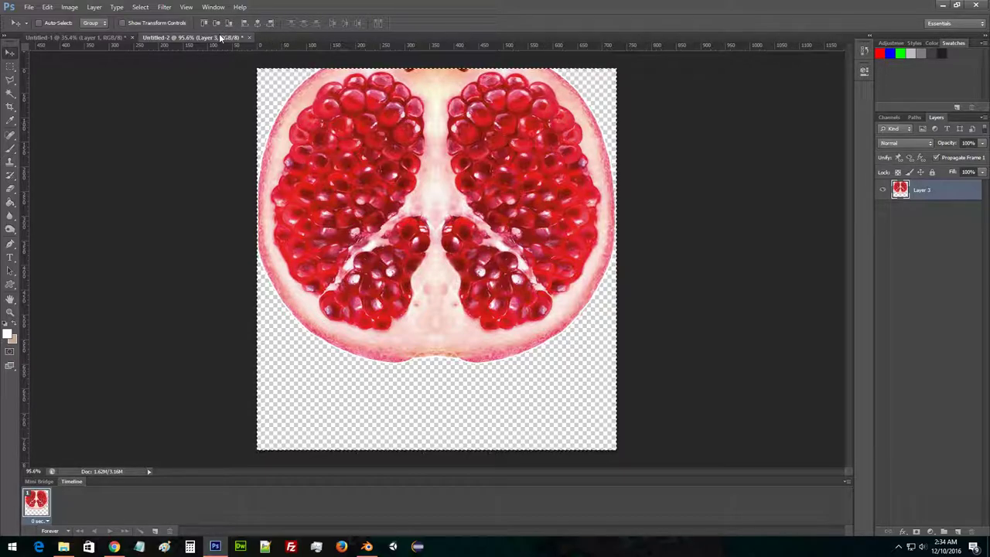
pyautogui.keyDown('ctrl'); pyautogui.click(900, 189); pyautogui.keyUp('ctrl')
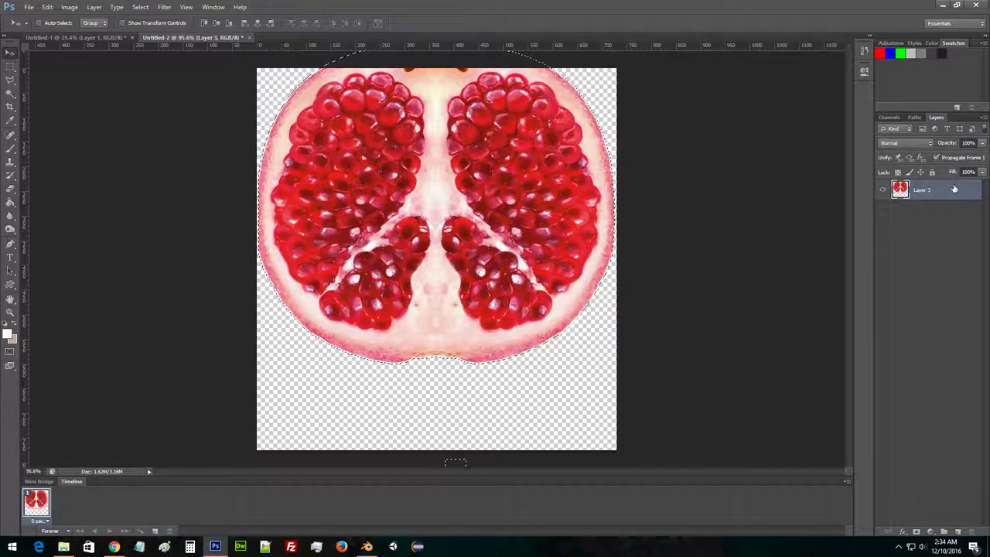
pyautogui.hotkey('ctrl', 'd')
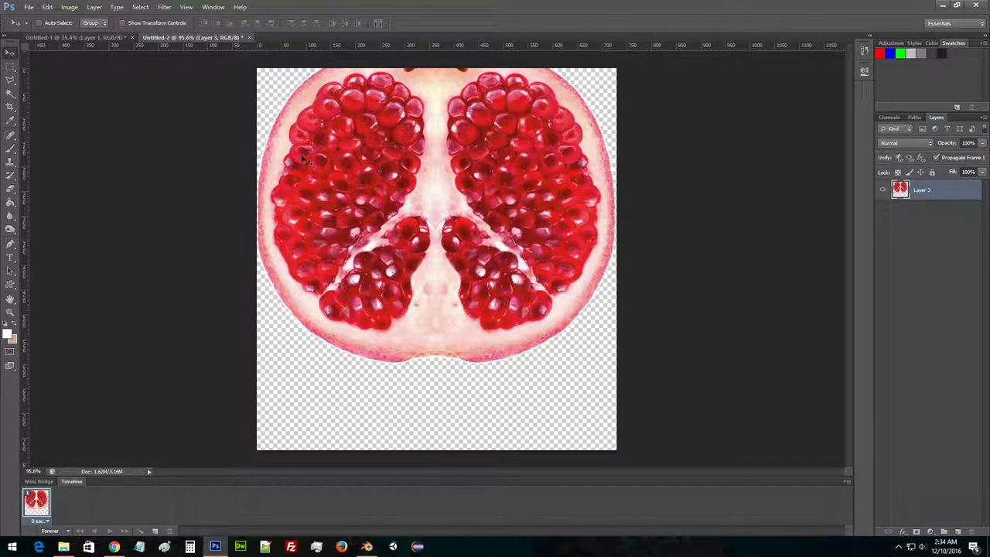
pyautogui.moveTo(544, 148); pyautogui.dragTo(570, 225)
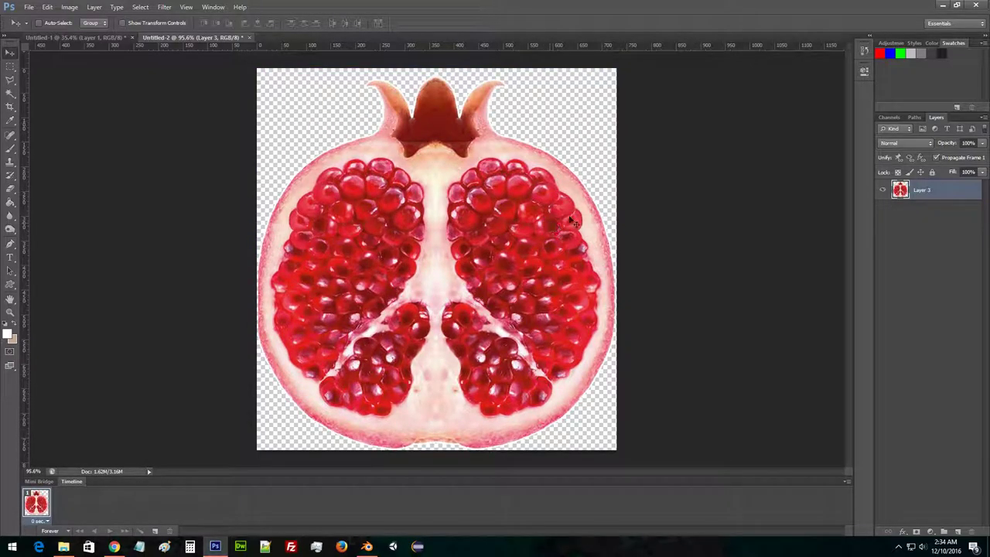
# Copy the whole canvas content into a new layer above Layer 3 and hide Layer 3.
pyautogui.hotkey('ctrl', 'a')
pyautogui.click(958, 533)
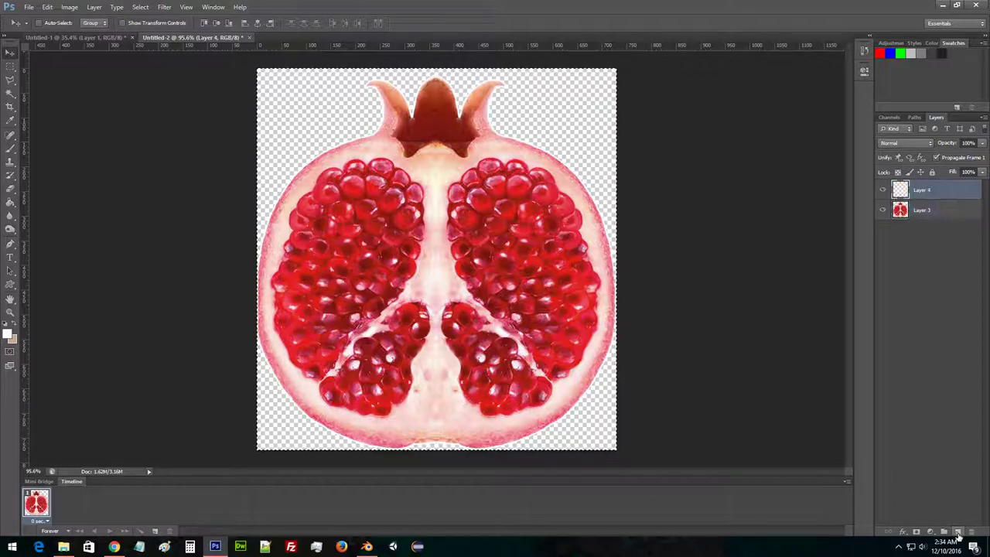
pyautogui.hotkey('ctrl', 'v')
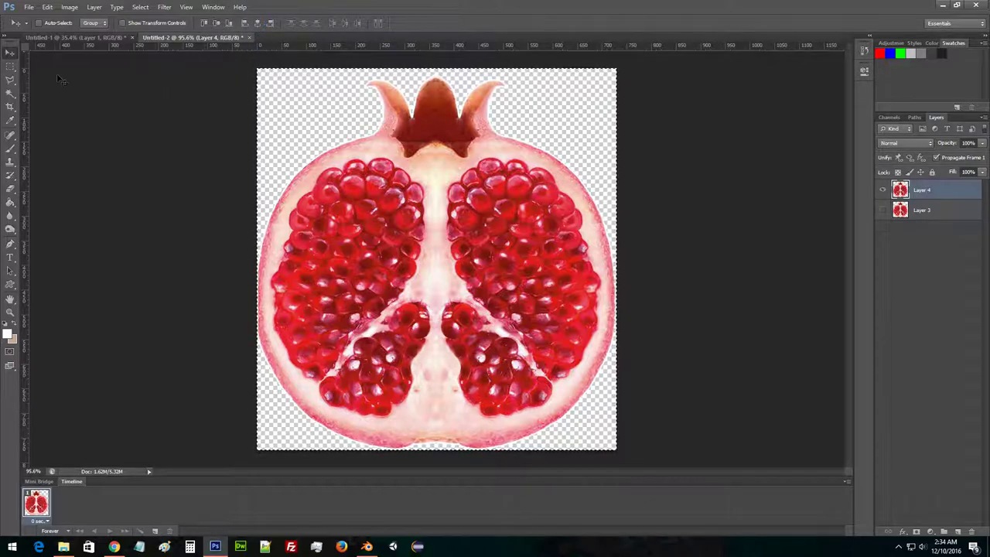
# Save the centered pomegranate in PNG format over the existing Pomegranate.png on the Desktop.
pyautogui.click(11, 67)
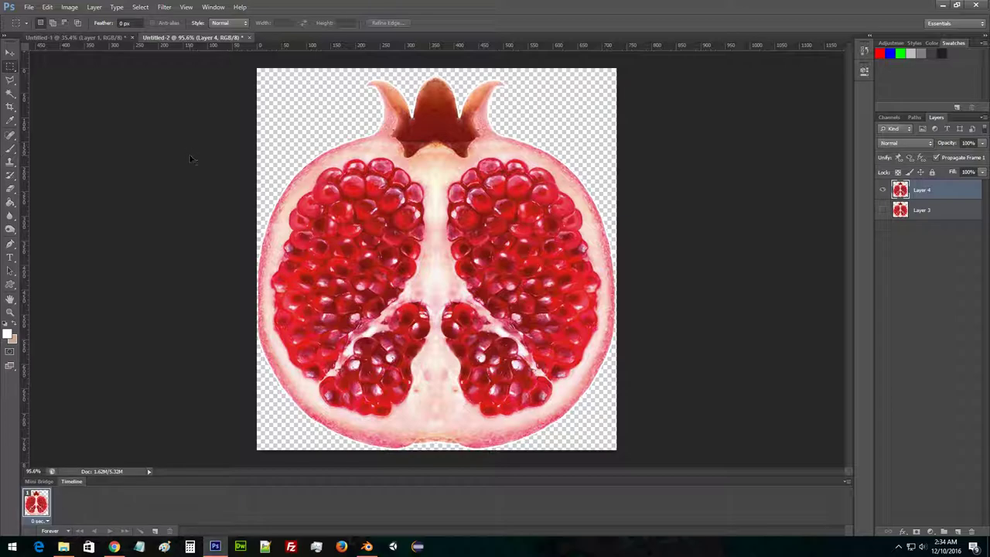
pyautogui.hotkey('ctrl', 'shift', 's')
pyautogui.click(683, 305)
pyautogui.click(670, 392)
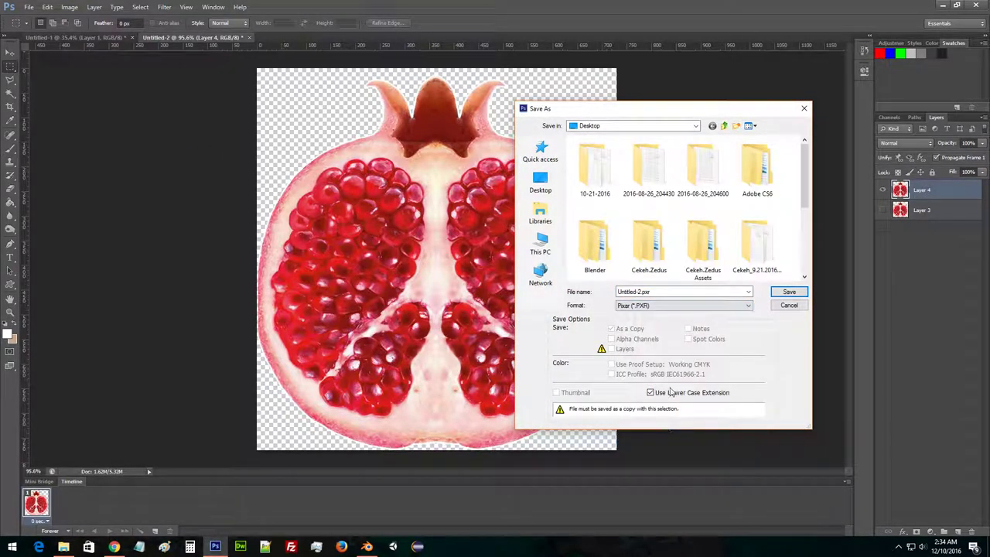
pyautogui.click(673, 304)
pyautogui.click(674, 424)
pyautogui.moveTo(801, 184); pyautogui.dragTo(803, 244)
pyautogui.click(641, 231)
pyautogui.click(789, 292)
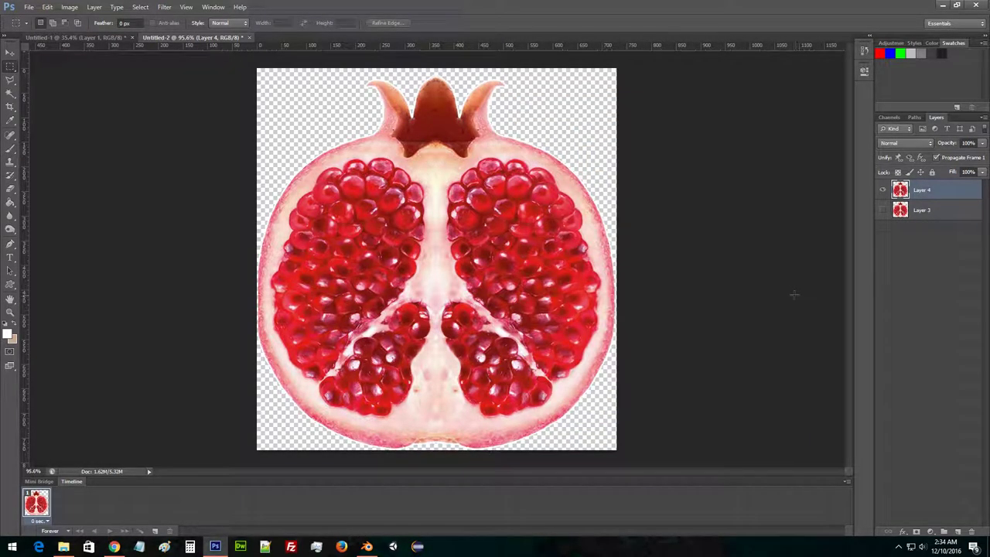
# Switch to Blender, remove the old pomegranate background image, and add an empty image slot in its place.
pyautogui.click(366, 546)
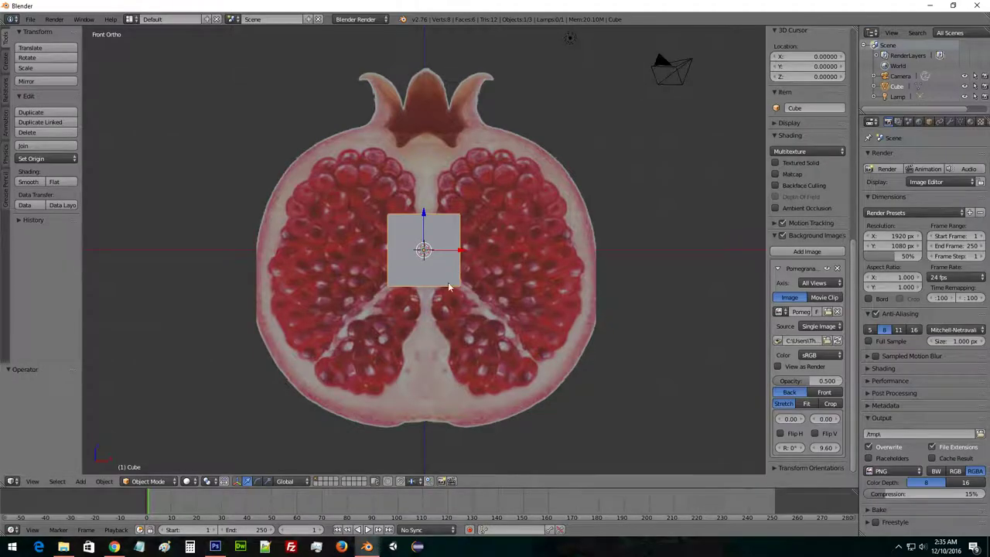
pyautogui.click(838, 268)
pyautogui.click(807, 251)
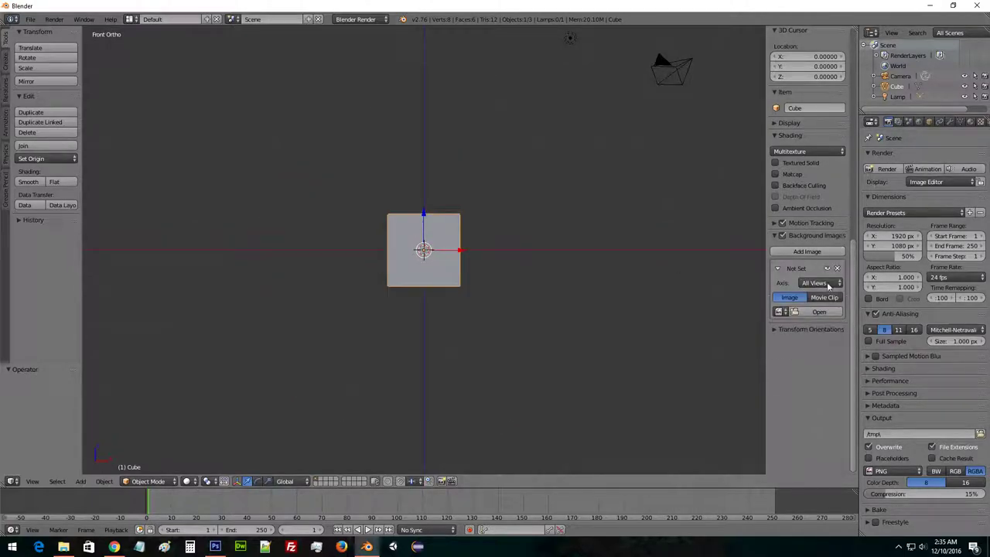
# Load Pomegranate.png from the Desktop into the empty background image slot and show it in the front view.
pyautogui.click(821, 313)
pyautogui.click(31, 139)
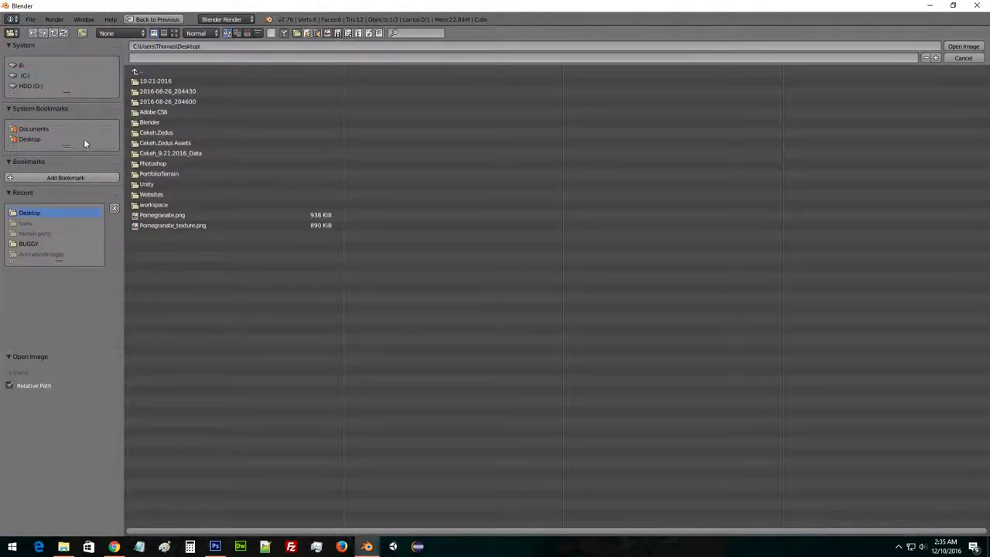
pyautogui.click(176, 226)
pyautogui.click(221, 215)
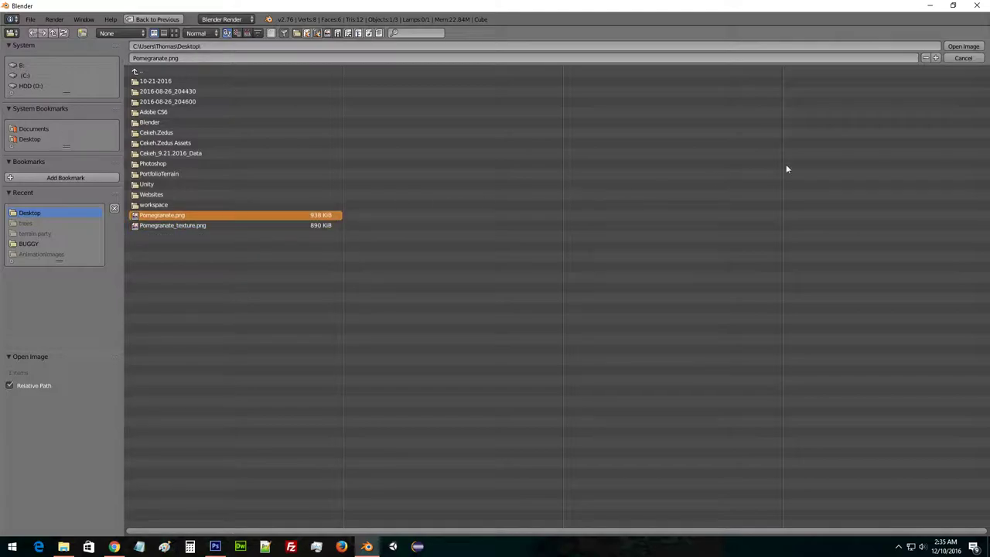
pyautogui.click(959, 47)
pyautogui.moveTo(501, 212); pyautogui.dragTo(461, 219, button='middle')
pyautogui.press('KP_1')
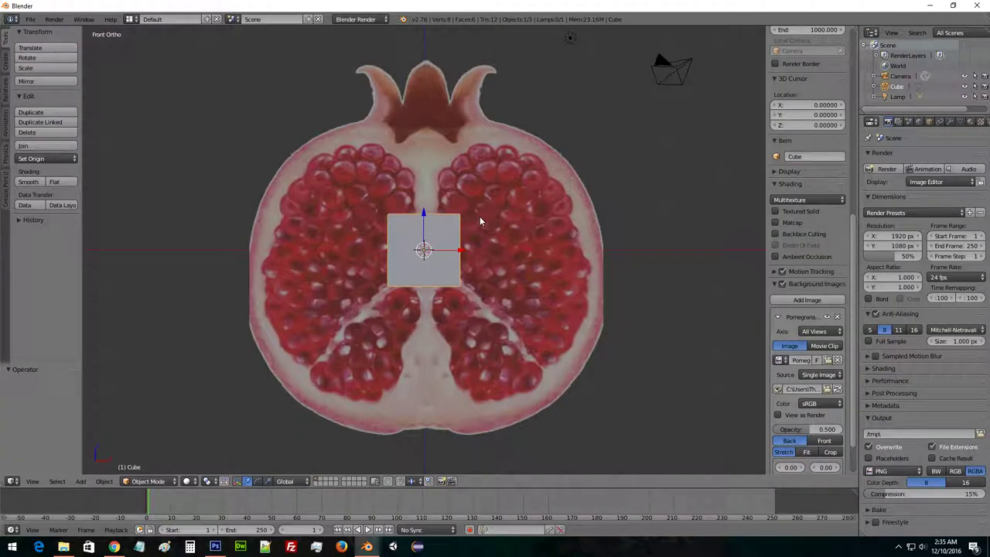
# Delete the default cube and add a mesh grid at the scene's origin.
pyautogui.scroll(2, 599, 273)
pyautogui.scroll(-2, 598, 278)
pyautogui.moveTo(434, 231)
pyautogui.mouseDown(button='middle')
pyautogui.moveTo(474, 216)
pyautogui.moveTo(440, 230)
pyautogui.mouseUp(button='middle')
pyautogui.press('x')
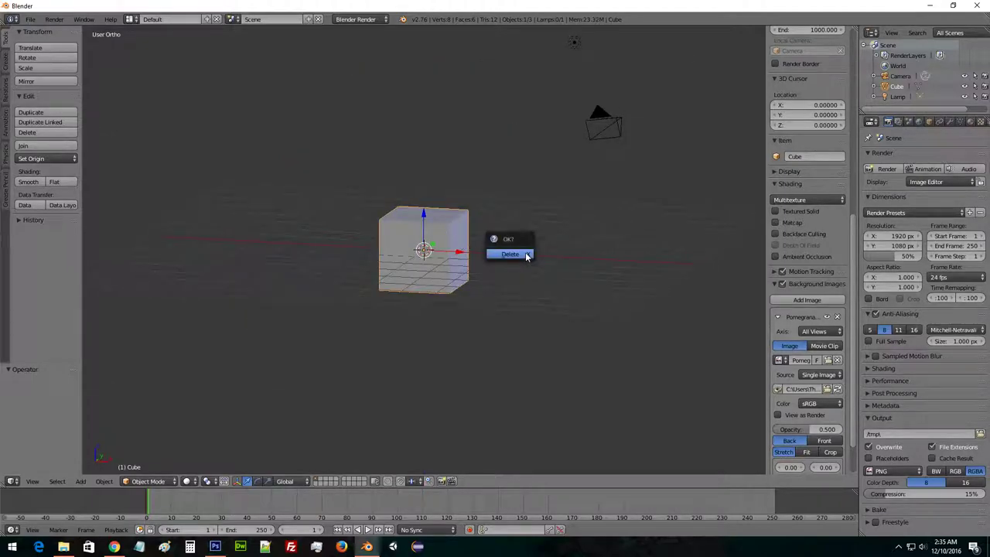
pyautogui.click(525, 256)
pyautogui.click(5, 60)
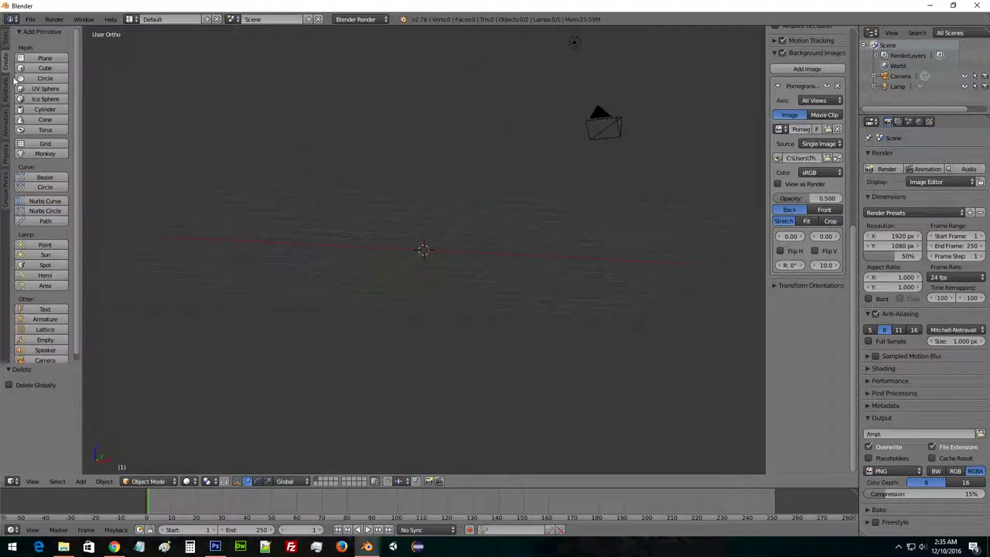
pyautogui.click(35, 146)
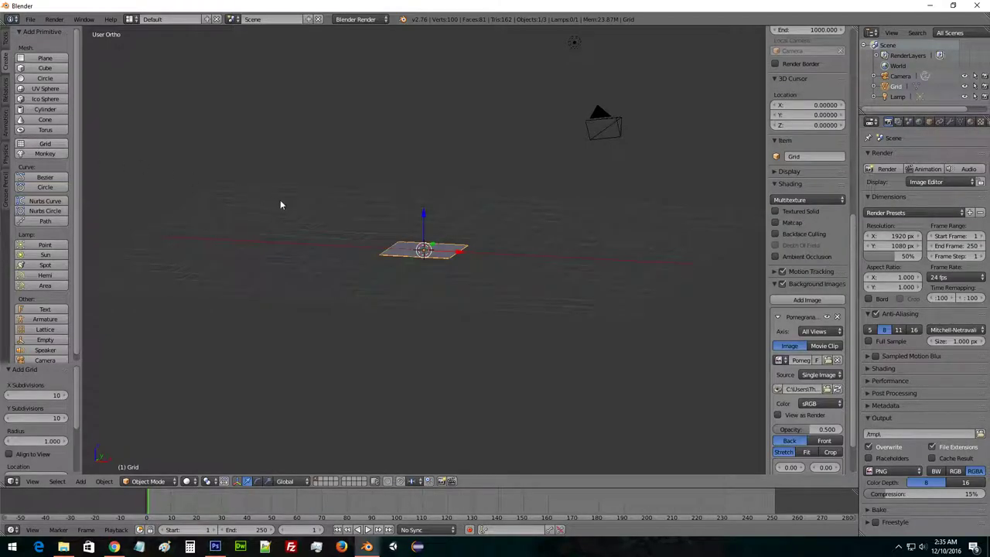
# Try rotating the flat grid by 90° and undo the rotation.
pyautogui.moveTo(422, 232); pyautogui.dragTo(420, 260, button='middle')
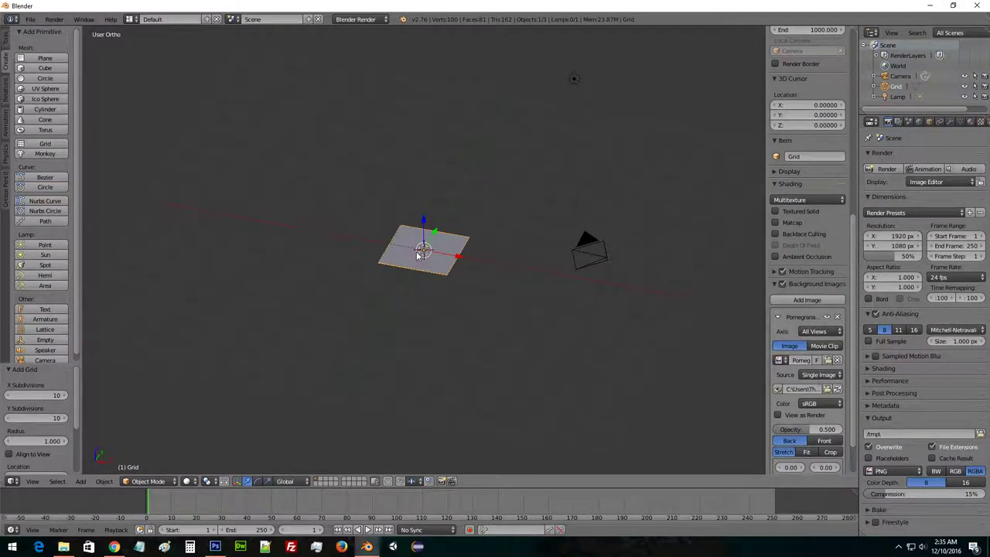
pyautogui.press('KP_1')
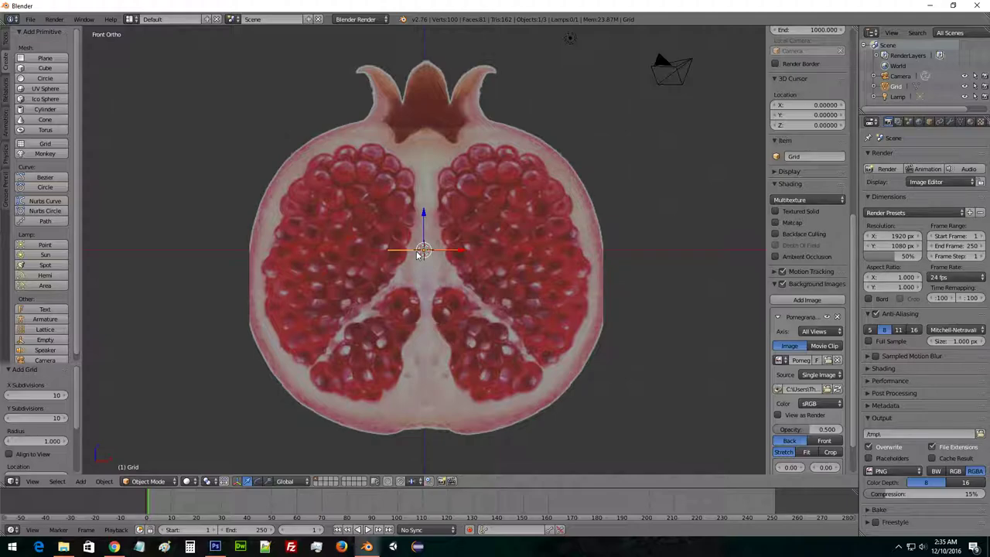
pyautogui.moveTo(416, 228); pyautogui.dragTo(420, 234, button='middle')
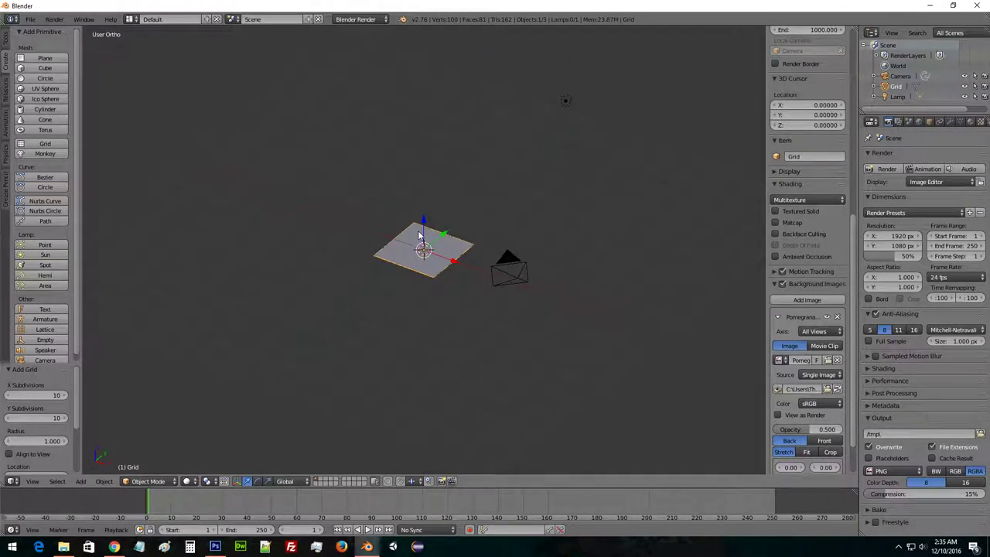
pyautogui.press('r')
pyautogui.press('x')
pyautogui.press('9')
pyautogui.press('0')
pyautogui.press('Return')
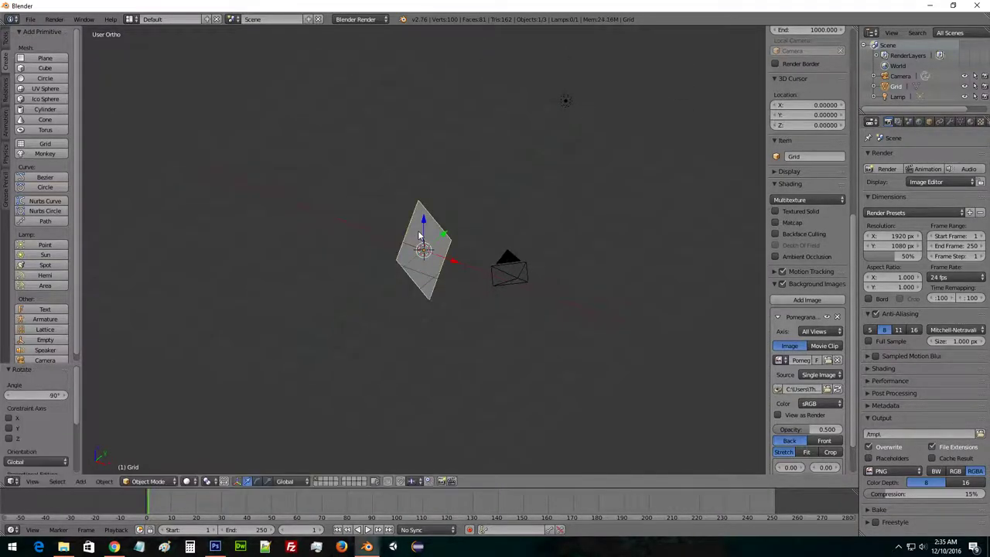
pyautogui.hotkey('ctrl', 'z')
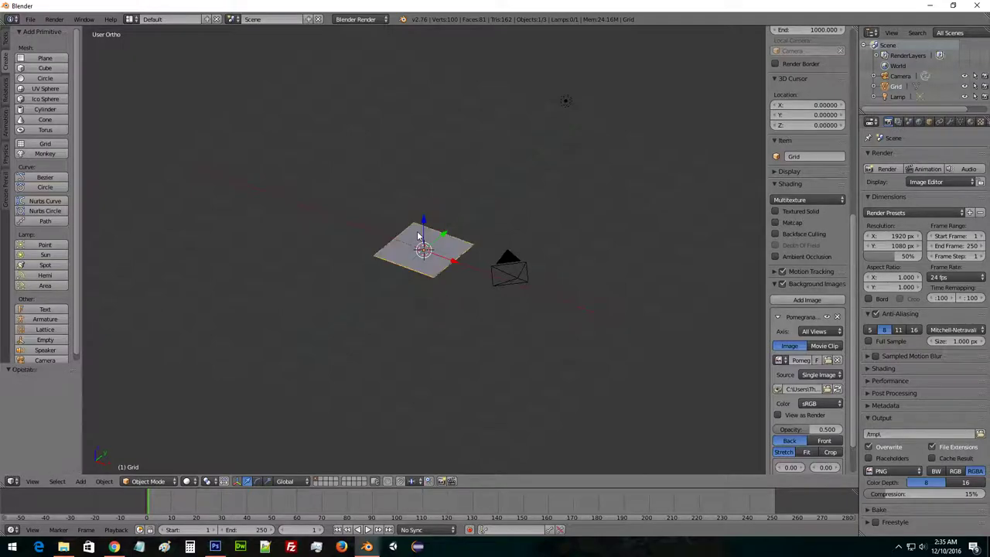
# Rotate the grid 90° about the global X axis so it stands upright against the pomegranate image.
pyautogui.press('r')
pyautogui.press('x')
pyautogui.press('-')
pyautogui.press('9')
pyautogui.press('0')
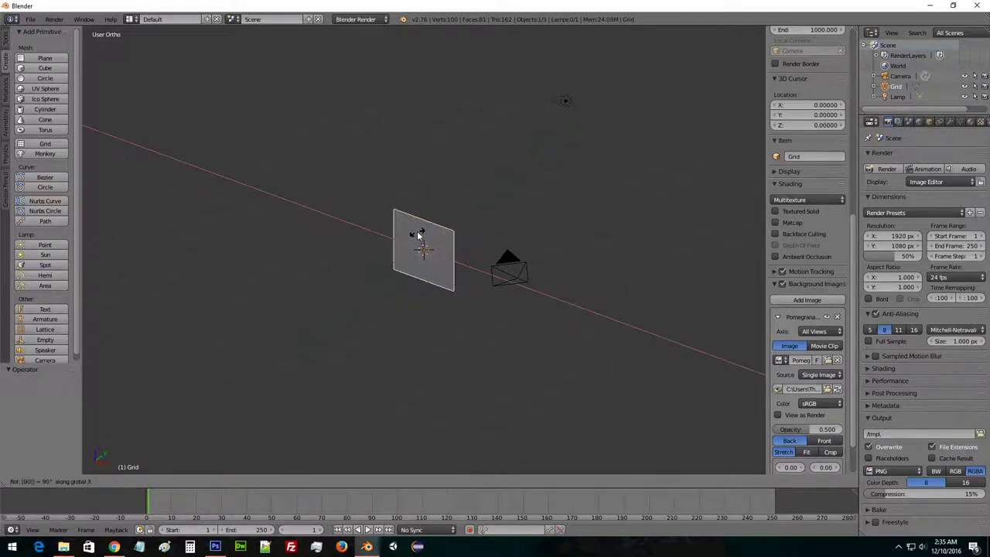
pyautogui.press('Return')
pyautogui.press('KP_1')
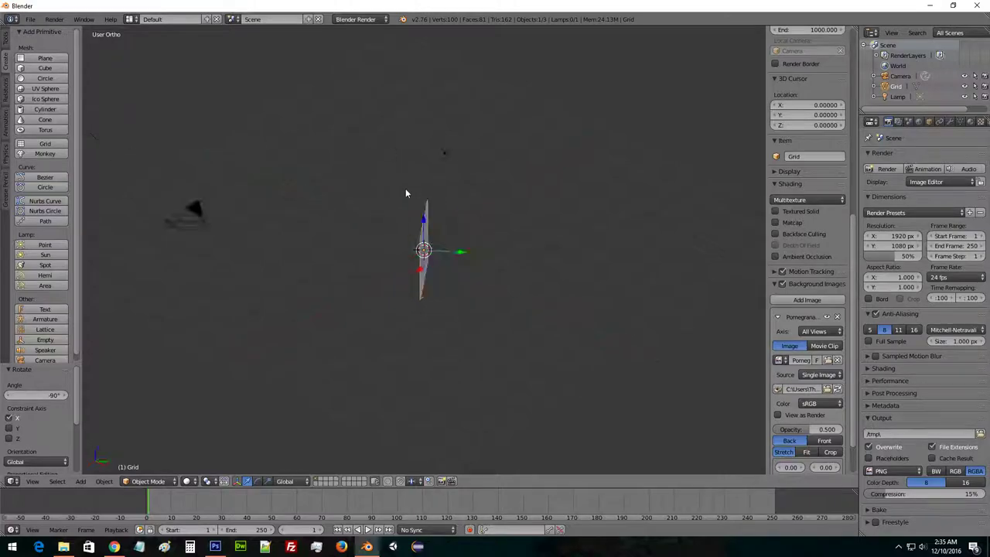
pyautogui.scroll(5, 499, 184)
pyautogui.scroll(-3, 509, 220)
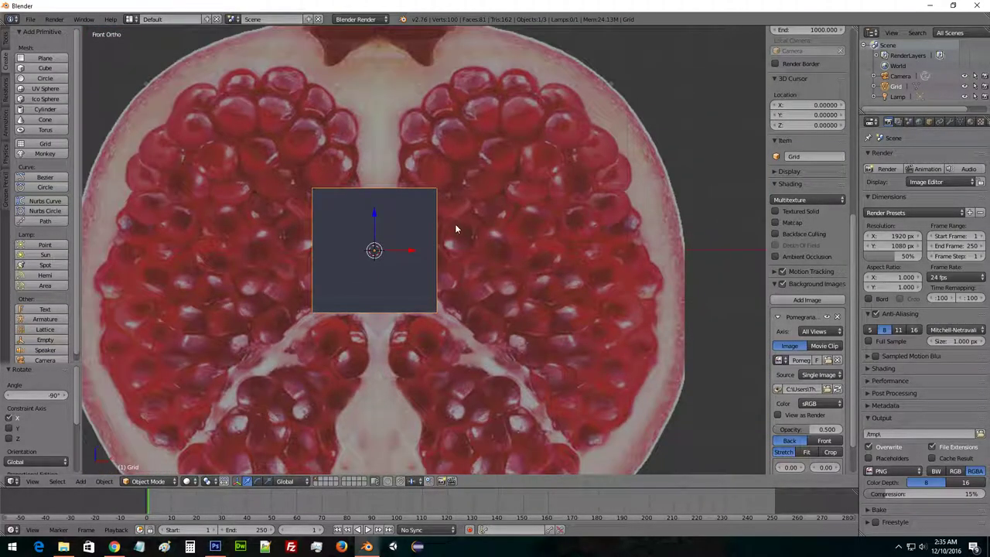
# Enter Edit Mode on the grid and flip the normals of all its faces.
pyautogui.press('space')
pyautogui.press('Escape')
pyautogui.press('Tab')
pyautogui.press('space')
pyautogui.write('flip')
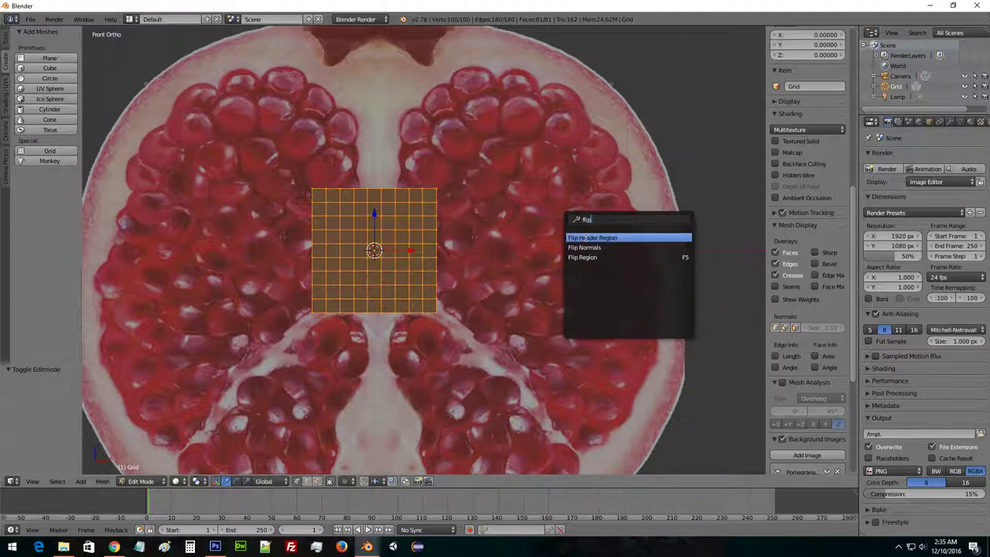
pyautogui.press('Down')
pyautogui.press('Return')
pyautogui.moveTo(546, 336); pyautogui.dragTo(518, 219, button='middle')
pyautogui.press('KP_1')
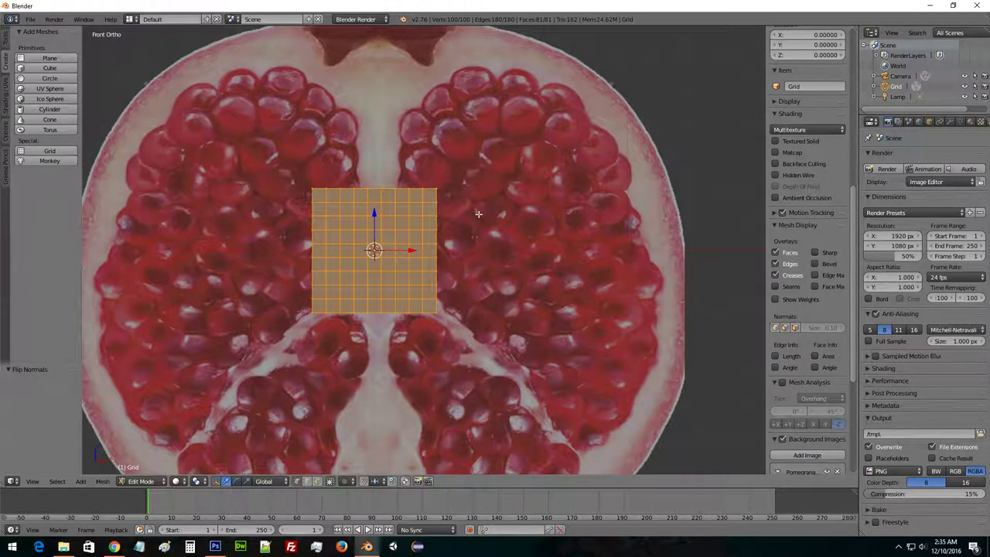
# Scale the whole grid mesh up by about 3.1 and again by about 1.19 over the pomegranate.
pyautogui.scroll(1, 525, 232)
pyautogui.scroll(-3, 526, 224)
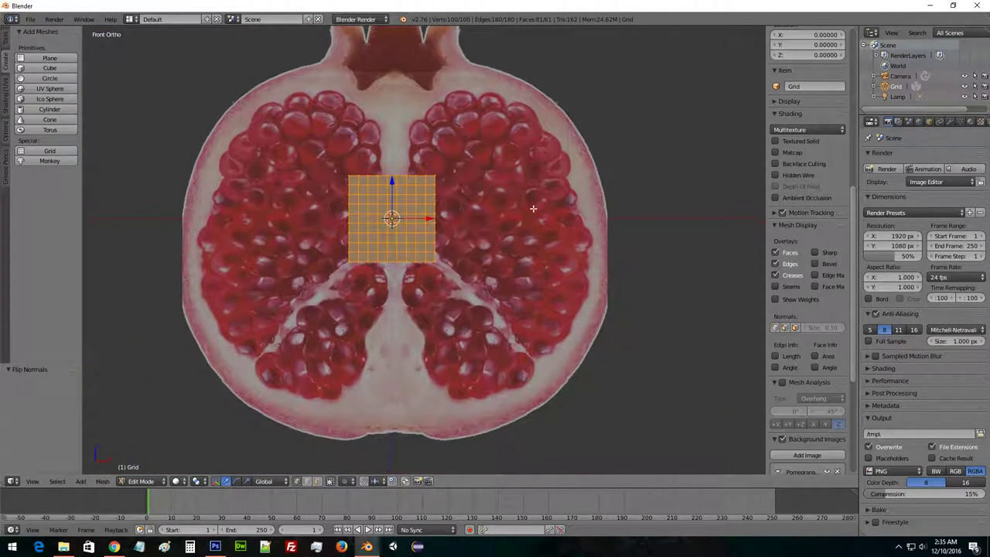
pyautogui.scroll(10, 822, 114)
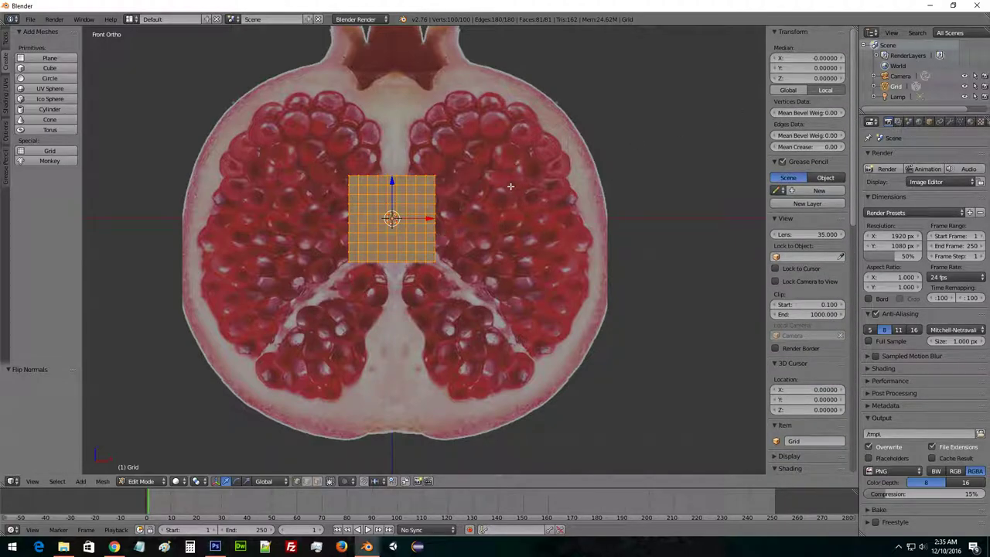
pyautogui.press('s')
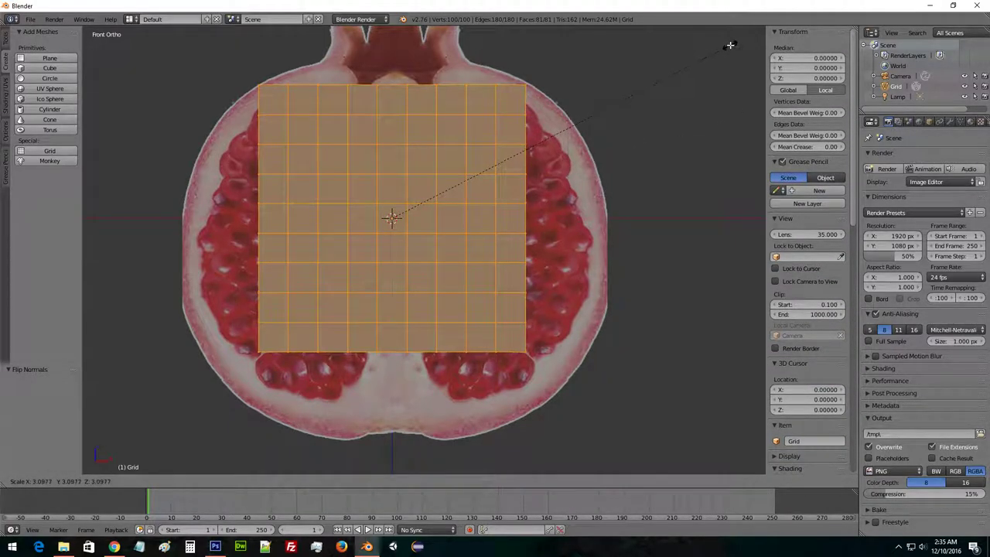
pyautogui.click(728, 45)
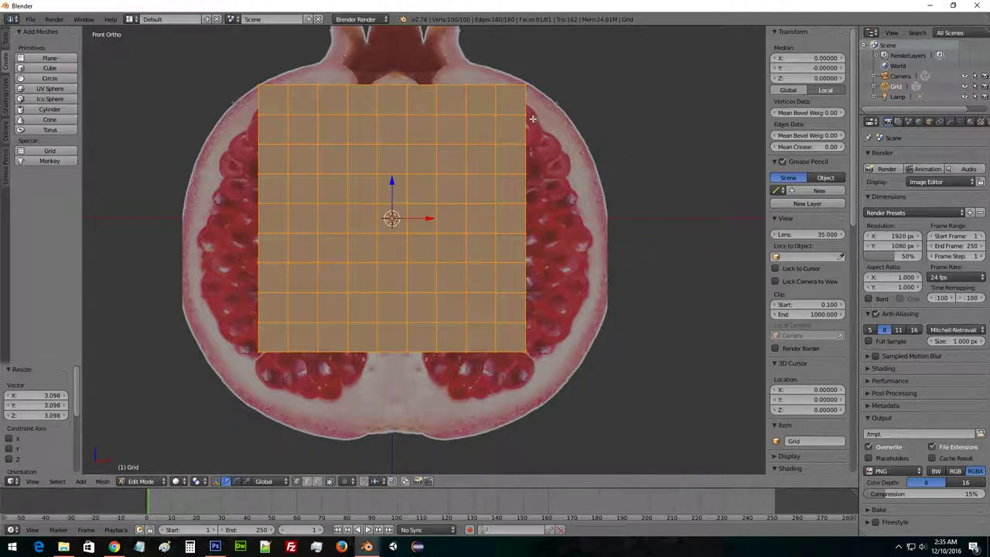
pyautogui.scroll(-3, 532, 120)
pyautogui.scroll(3, 549, 147)
pyautogui.keyDown('shift'); pyautogui.moveTo(564, 168); pyautogui.dragTo(561, 178, button='middle'); pyautogui.keyUp('shift')
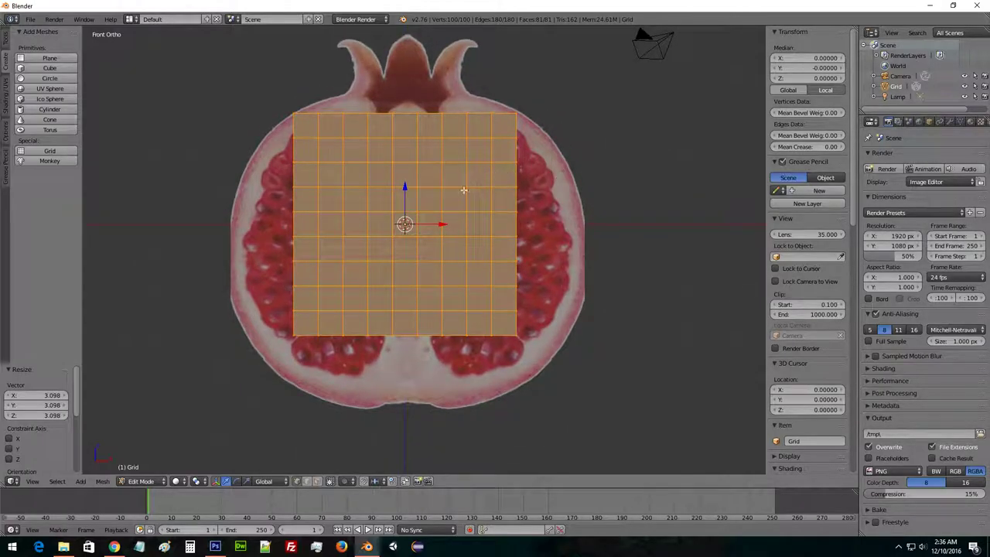
pyautogui.press('s')
pyautogui.click(540, 195)
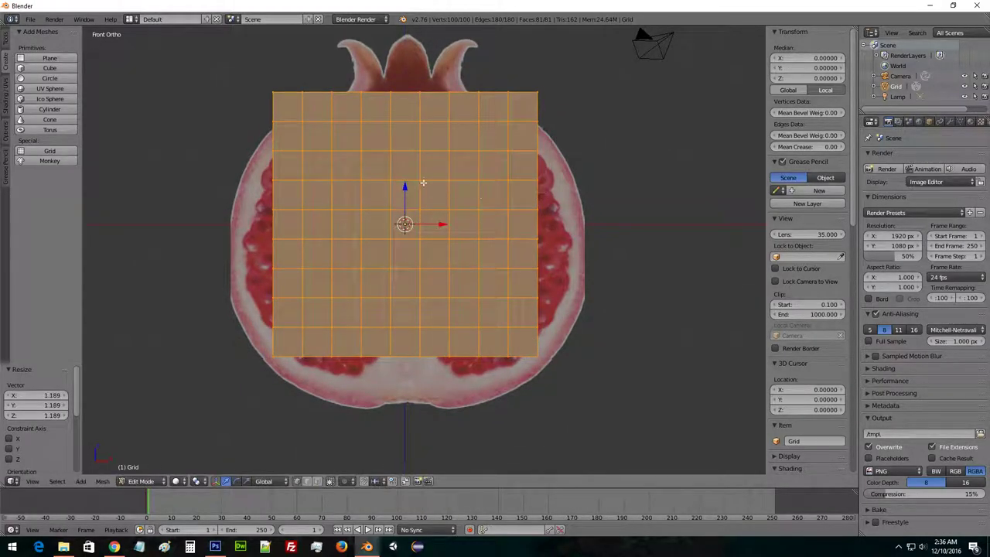
# Lower the grid mesh by about 0.67 along Z and enlarge it until it spans the pomegranate's full width.
pyautogui.moveTo(403, 187); pyautogui.dragTo(403, 212)
pyautogui.press('s')
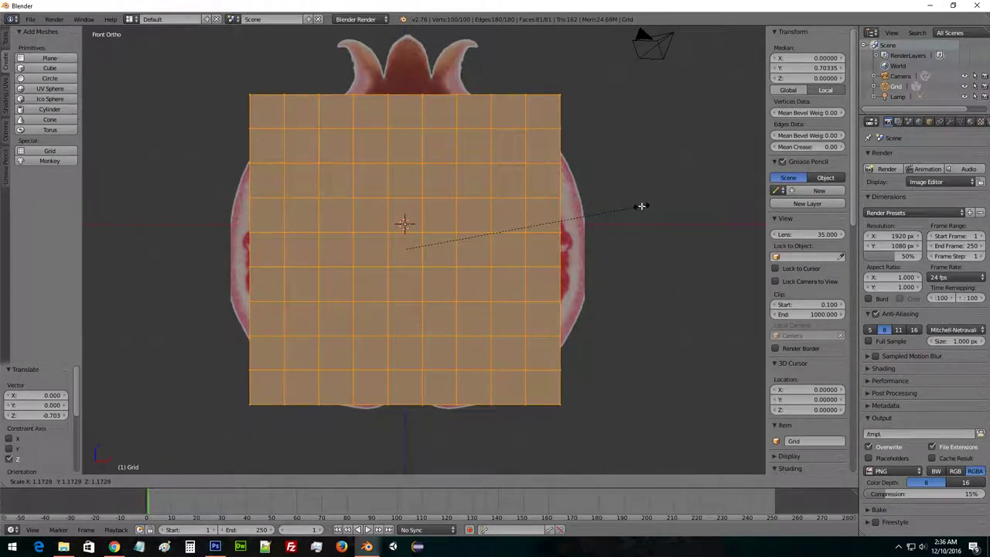
pyautogui.click(641, 205)
pyautogui.moveTo(402, 217); pyautogui.dragTo(405, 212)
pyautogui.click(404, 212)
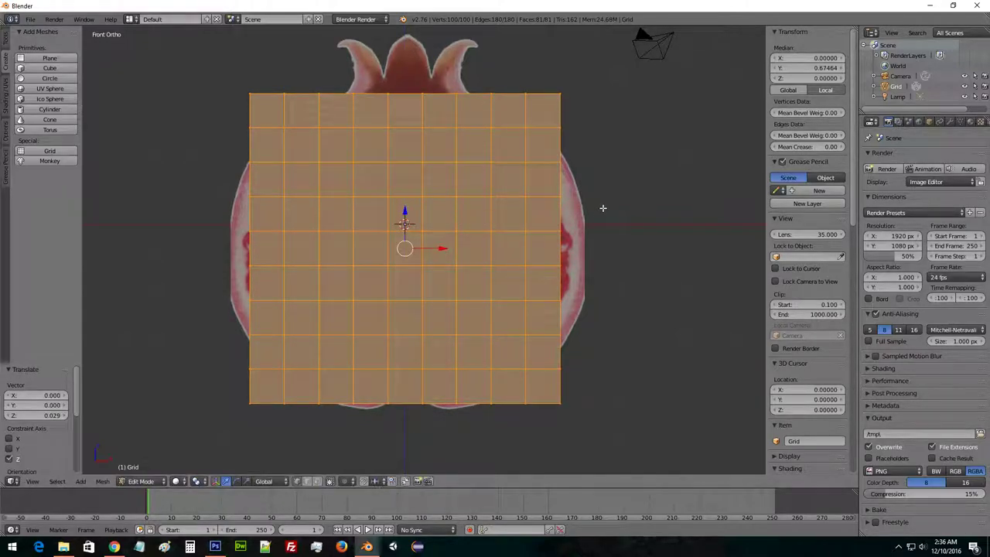
pyautogui.press('s')
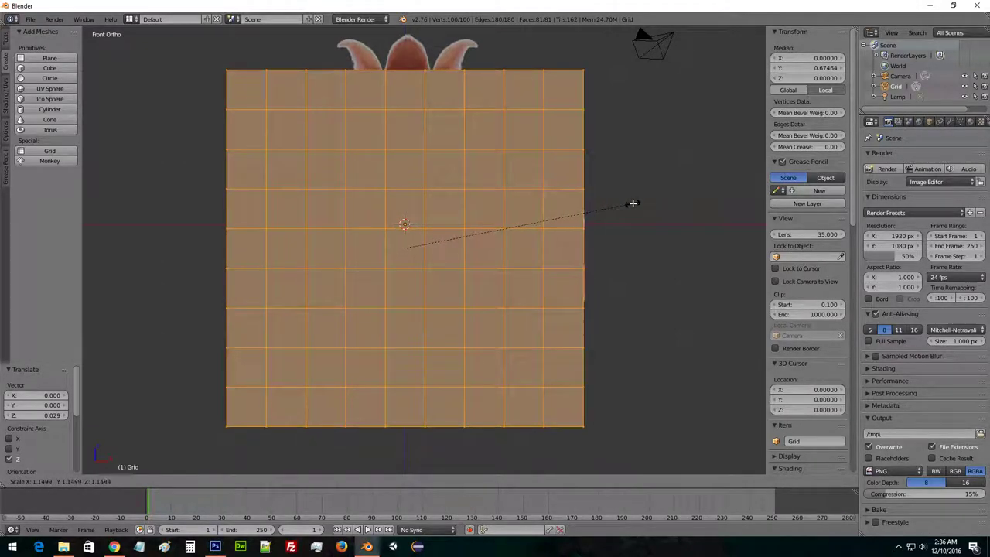
pyautogui.click(633, 203)
# Display the background image in front of the mesh with its opacity reduced to 0.280.
pyautogui.scroll(-10, 816, 343)
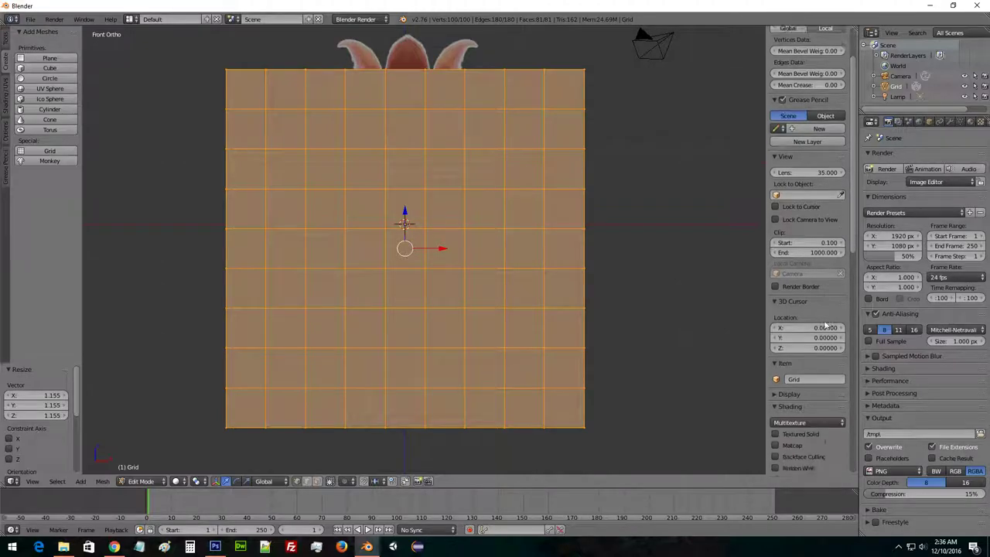
pyautogui.scroll(-6, 816, 343)
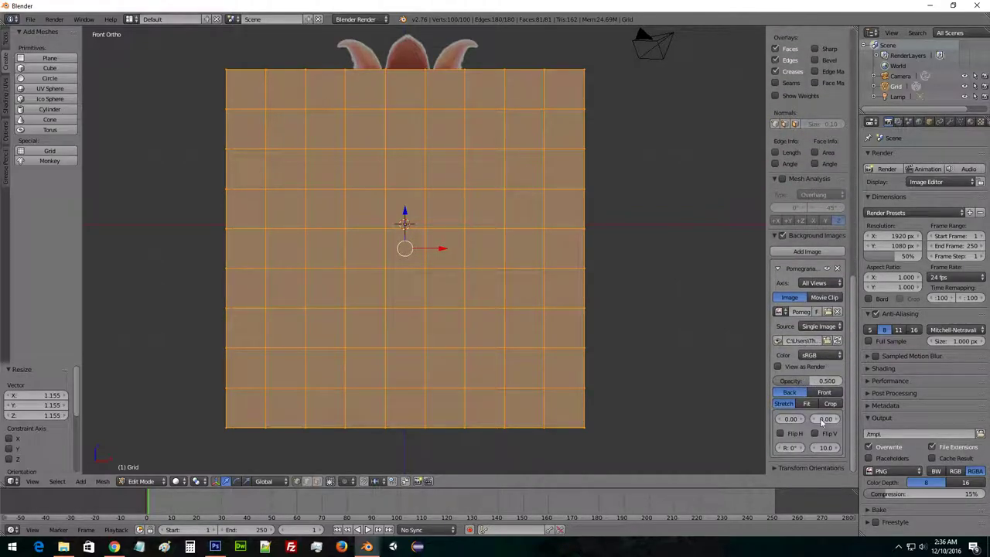
pyautogui.click(825, 392)
pyautogui.moveTo(803, 382); pyautogui.dragTo(790, 382)
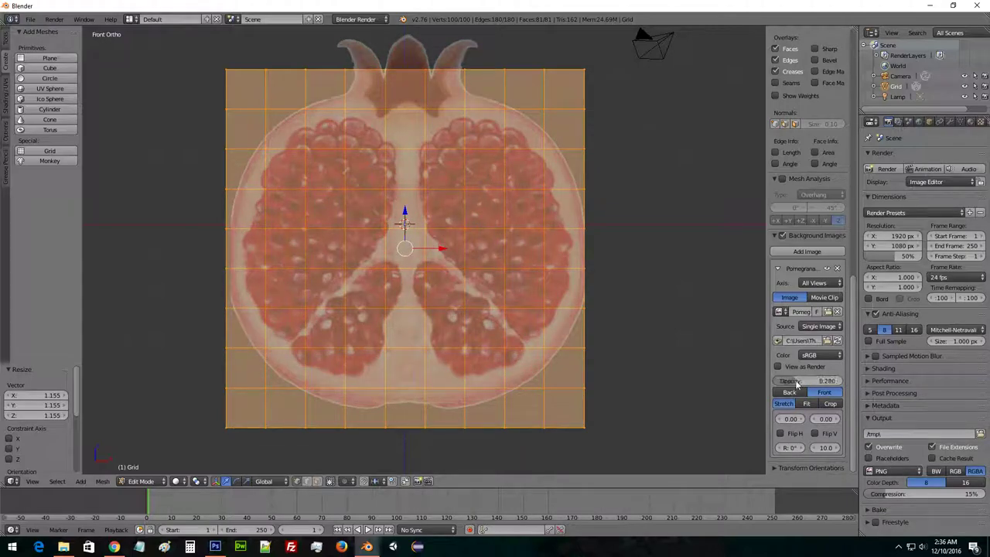
# Delete the four vertices of the grid's upper edge that lie across the pomegranate's crown.
pyautogui.rightClick(467, 71)
pyautogui.scroll(5, 531, 109)
pyautogui.keyDown('shift'); pyautogui.moveTo(531, 108); pyautogui.dragTo(513, 456, button='middle'); pyautogui.keyUp('shift')
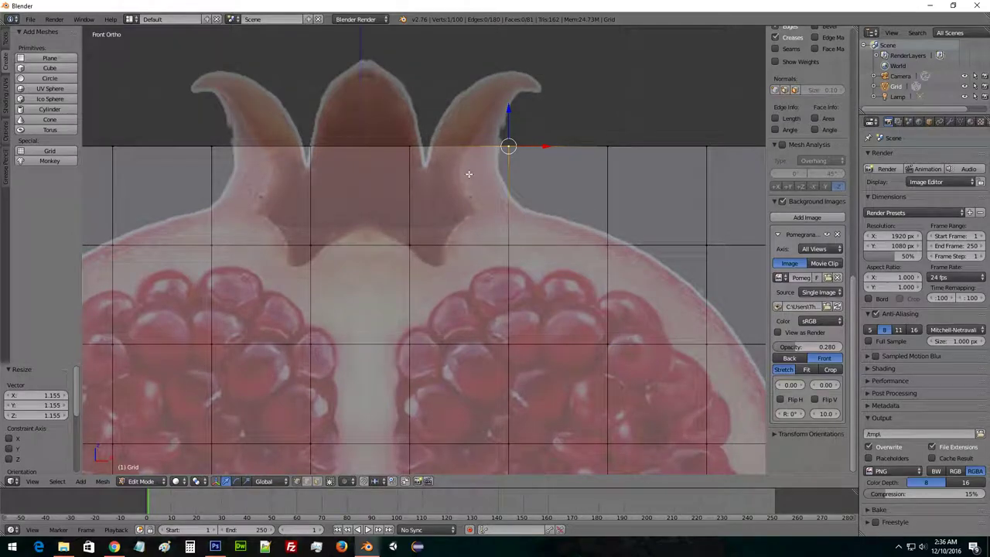
pyautogui.keyDown('shift'); pyautogui.rightClick(424, 154); pyautogui.keyUp('shift')
pyautogui.keyDown('shift'); pyautogui.rightClick(293, 147); pyautogui.keyUp('shift')
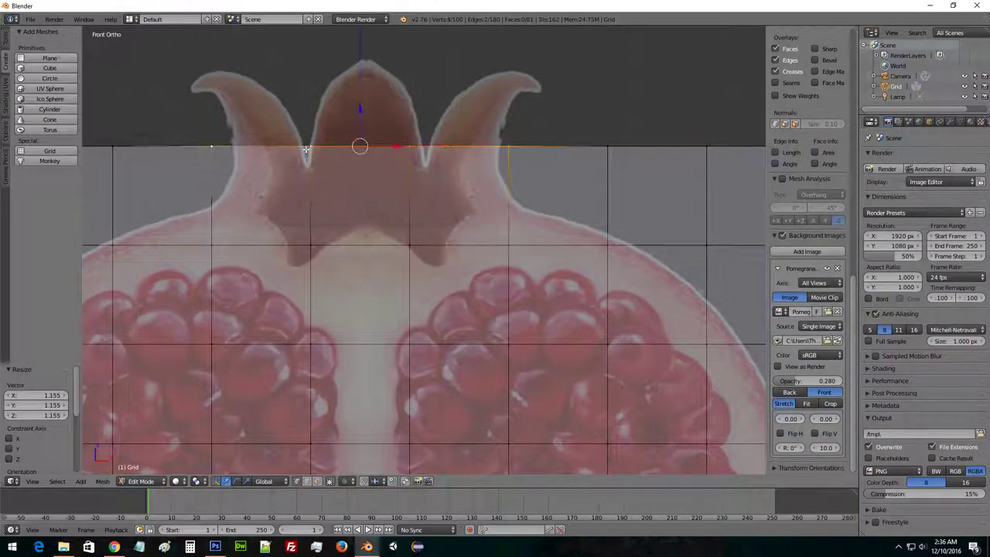
pyautogui.press('x')
pyautogui.click(507, 188)
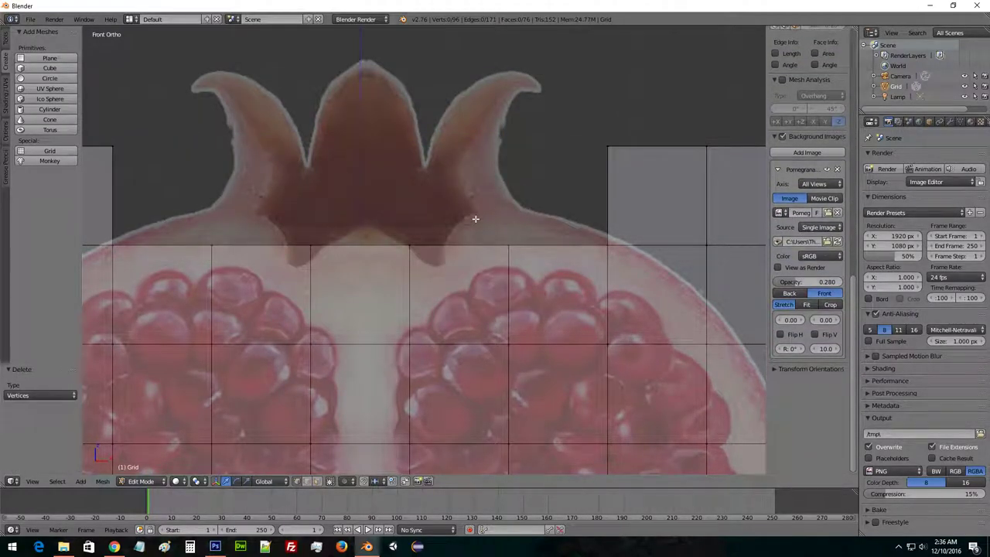
# Box-select the grid vertices over the pomegranate's left half and delete them, keeping the column just left of centre.
pyautogui.scroll(-5, 475, 215)
pyautogui.keyDown('shift'); pyautogui.moveTo(463, 231); pyautogui.dragTo(462, 223, button='middle'); pyautogui.keyUp('shift')
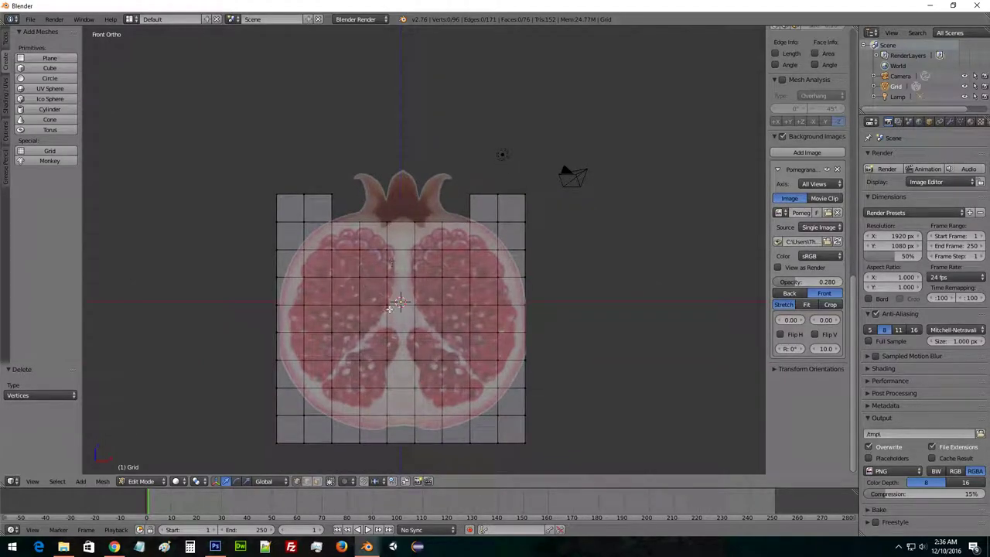
pyautogui.press('a')
pyautogui.press('a')
pyautogui.press('b')
pyautogui.moveTo(212, 122); pyautogui.dragTo(369, 471)
pyautogui.press('x')
pyautogui.click(392, 277)
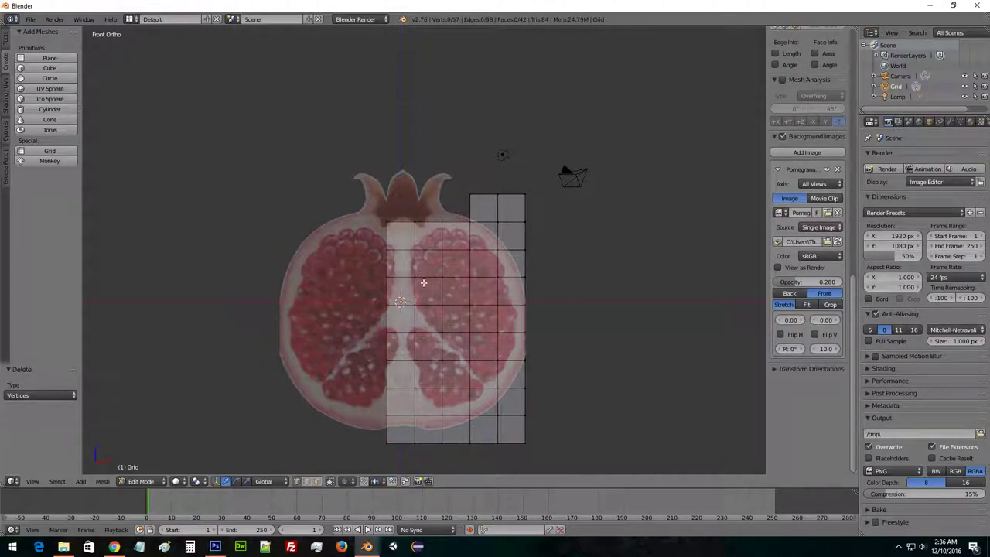
# Shift the remaining mesh about half a cell right and set the median X of its innermost vertex column to 0.
pyautogui.press('a')
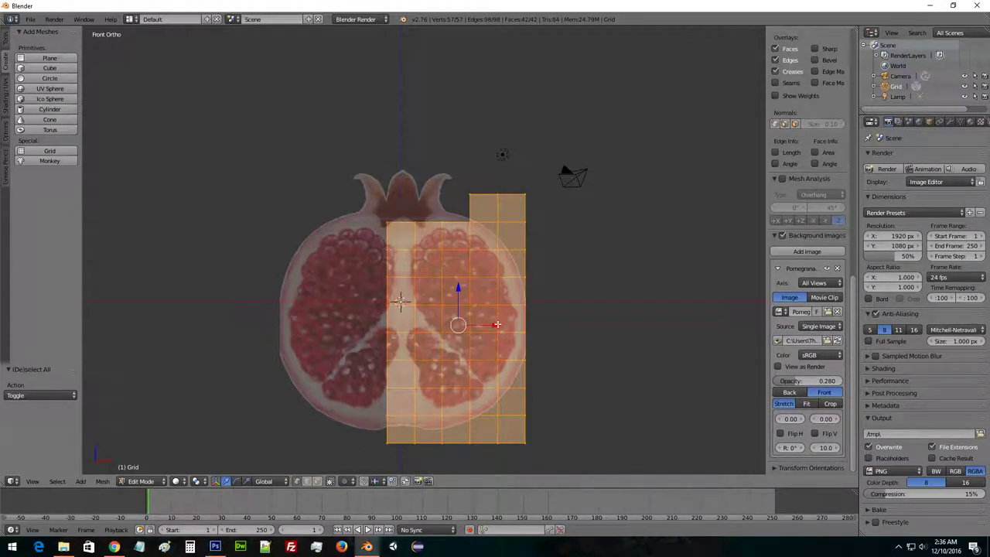
pyautogui.moveTo(496, 325); pyautogui.dragTo(511, 324)
pyautogui.press('a')
pyautogui.press('b')
pyautogui.moveTo(338, 174); pyautogui.dragTo(411, 460)
pyautogui.scroll(15, 805, 61)
pyautogui.click(805, 60)
pyautogui.write('0')
pyautogui.press('Return')
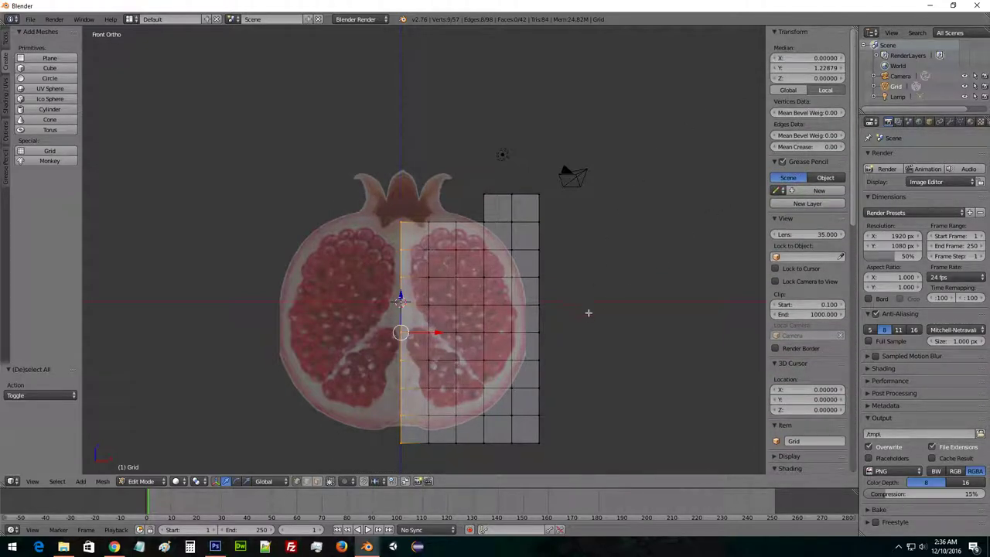
# Deselect all grid vertices and add a Mirror modifier to the grid.
pyautogui.keyDown('shift'); pyautogui.moveTo(582, 368); pyautogui.dragTo(579, 336, button='middle'); pyautogui.keyUp('shift')
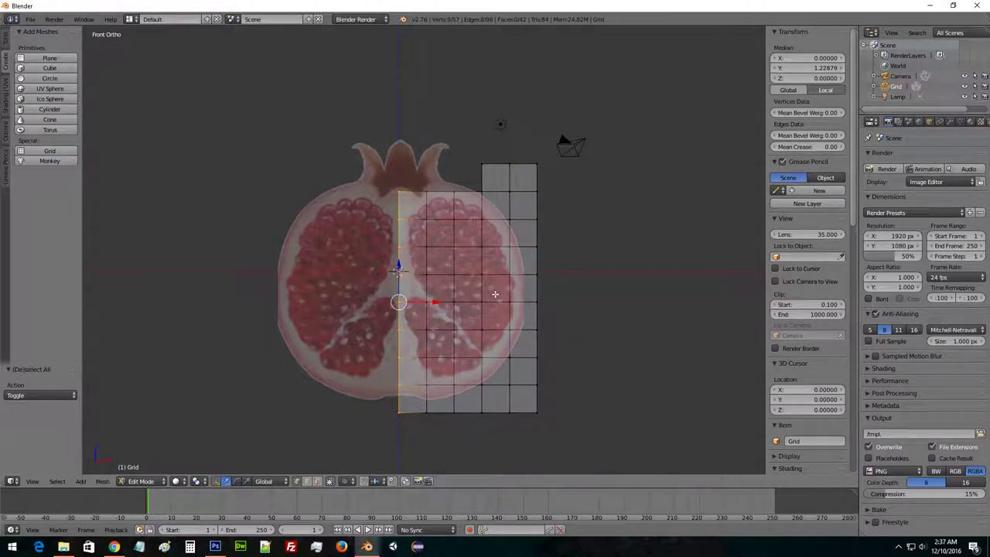
pyautogui.press('a')
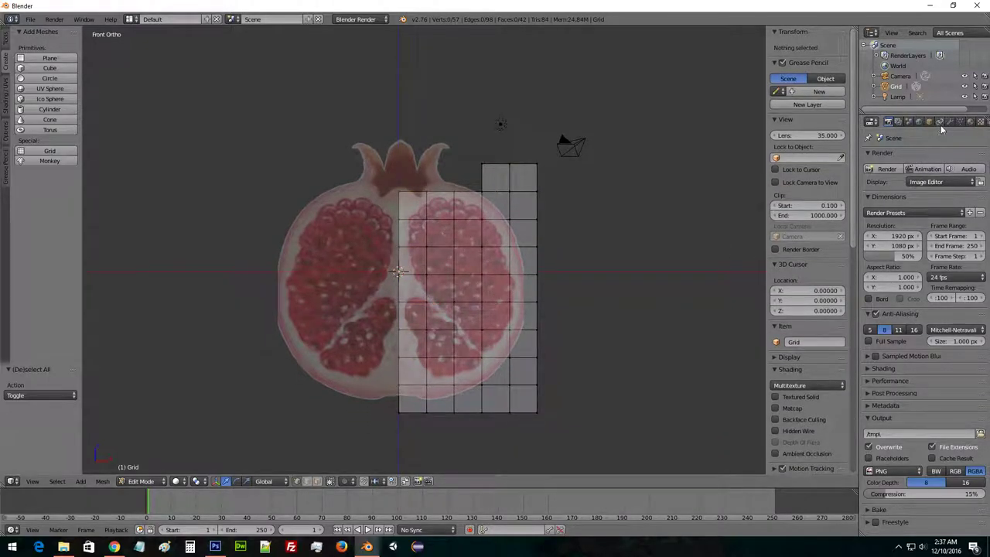
pyautogui.click(931, 122)
pyautogui.click(951, 122)
pyautogui.click(905, 157)
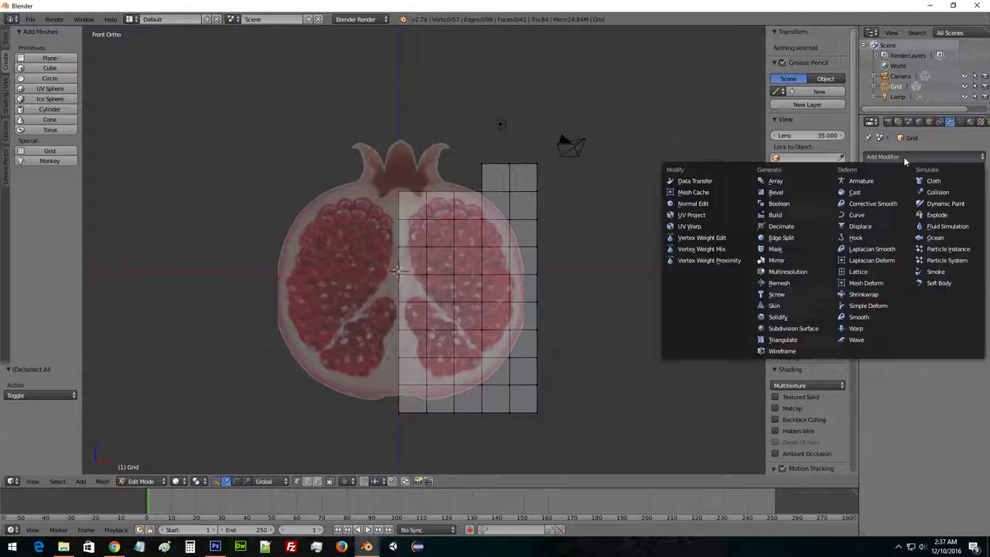
pyautogui.click(781, 264)
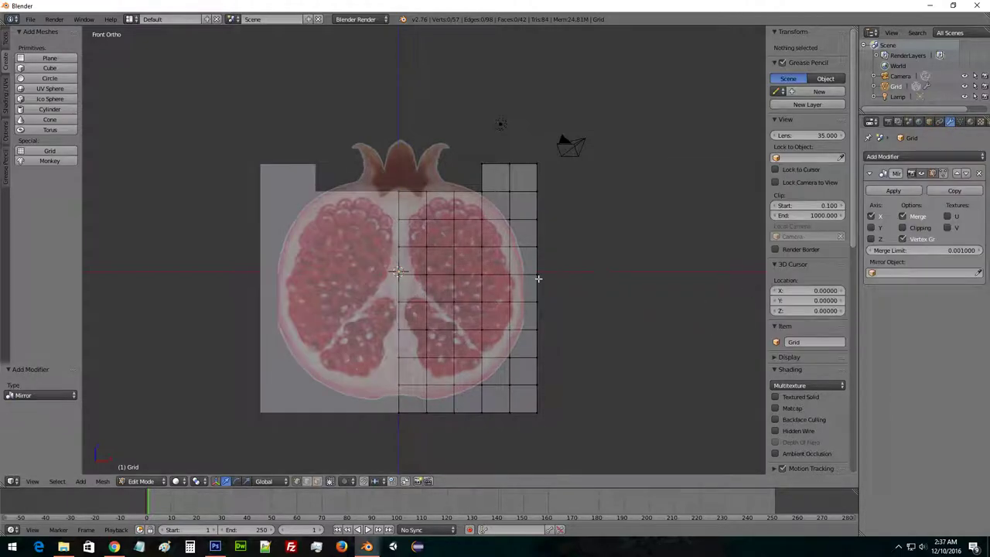
# Move the upper-edge vertex beside the crown up about 0.32 and its right neighbour down about 0.14, onto the rind outline.
pyautogui.scroll(5, 547, 276)
pyautogui.keyDown('shift'); pyautogui.moveTo(605, 164); pyautogui.dragTo(491, 290, button='middle'); pyautogui.keyUp('shift')
pyautogui.scroll(3, 488, 263)
pyautogui.keyDown('shift'); pyautogui.moveTo(370, 214); pyautogui.dragTo(431, 237, button='middle'); pyautogui.keyUp('shift')
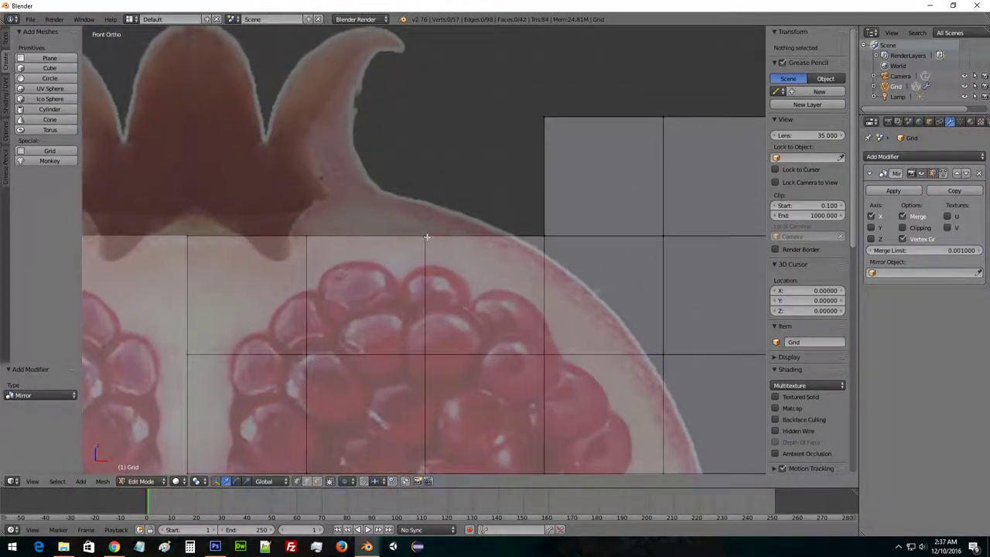
pyautogui.rightClick(428, 236)
pyautogui.moveTo(423, 202); pyautogui.dragTo(425, 168)
pyautogui.rightClick(545, 237)
pyautogui.moveTo(544, 196); pyautogui.dragTo(544, 212)
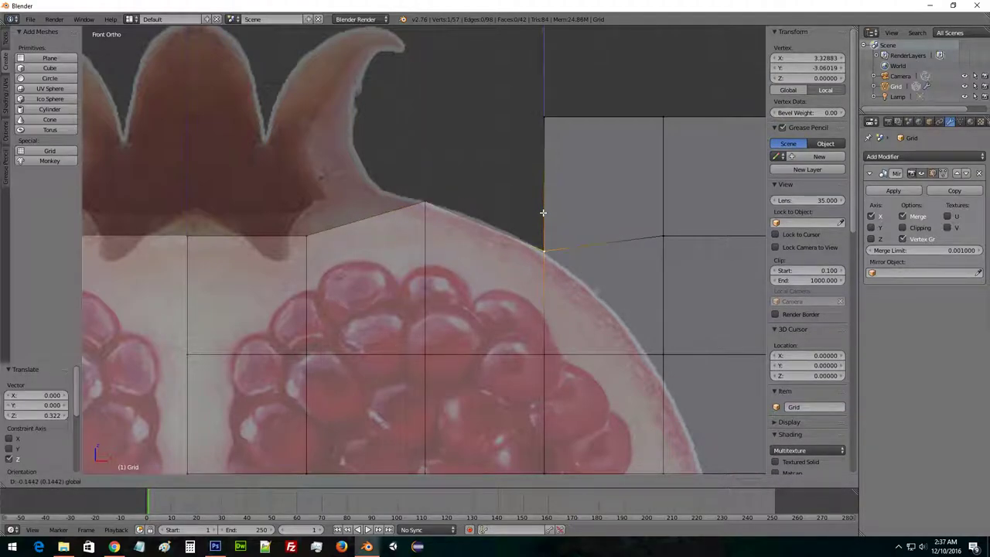
# Shift the next vertex down the upper-right curve about 0.14 left along X onto the rind outline.
pyautogui.keyDown('shift'); pyautogui.moveTo(685, 310); pyautogui.dragTo(554, 240, button='middle'); pyautogui.keyUp('shift')
pyautogui.rightClick(571, 305)
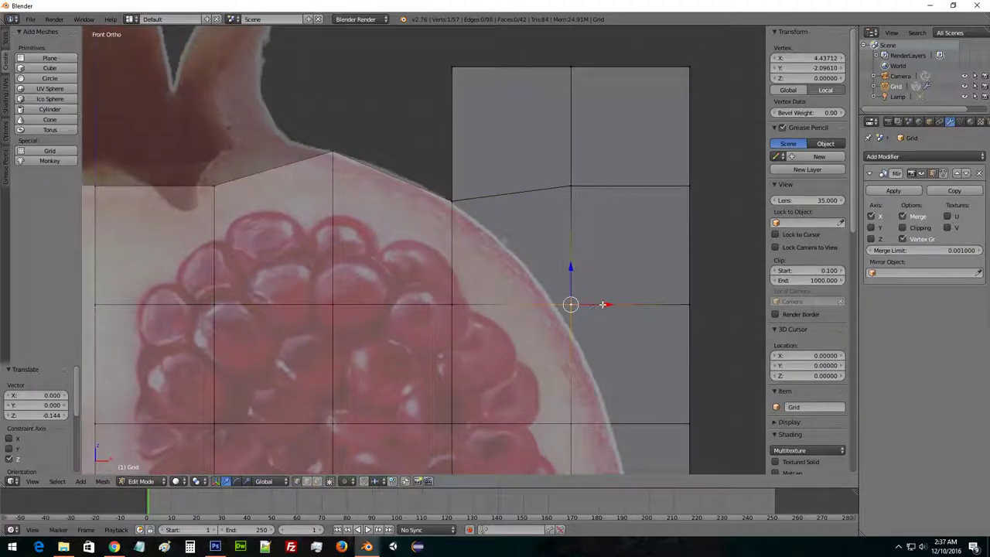
pyautogui.press('g')
pyautogui.press('x')
pyautogui.click(593, 305)
# Delete the five vertices of the grid's upper-right corner that lie outside the pomegranate.
pyautogui.rightClick(572, 182)
pyautogui.keyDown('shift'); pyautogui.rightClick(690, 184); pyautogui.keyUp('shift')
pyautogui.keyDown('shift'); pyautogui.rightClick(689, 69); pyautogui.keyUp('shift')
pyautogui.keyDown('shift'); pyautogui.rightClick(572, 69); pyautogui.keyUp('shift')
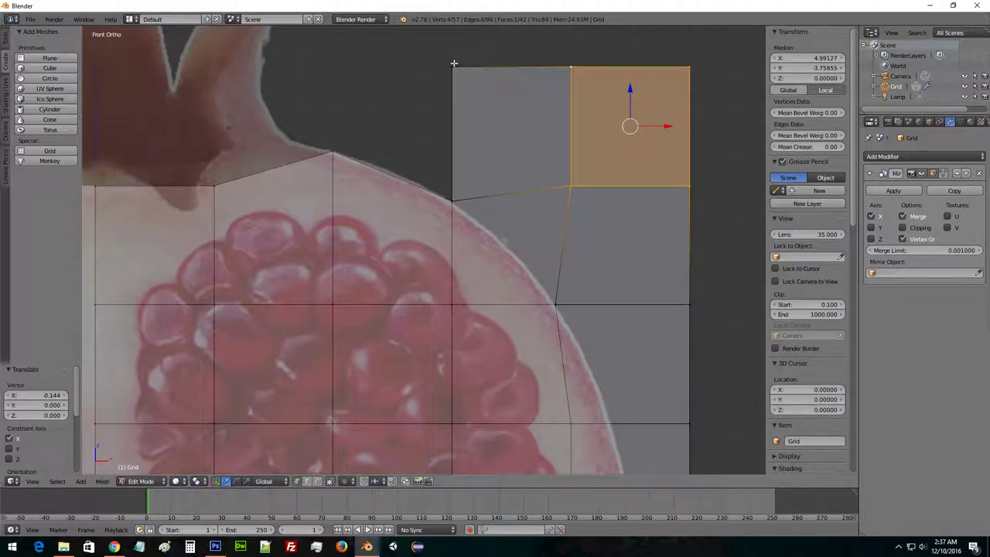
pyautogui.press('x')
pyautogui.click(596, 101)
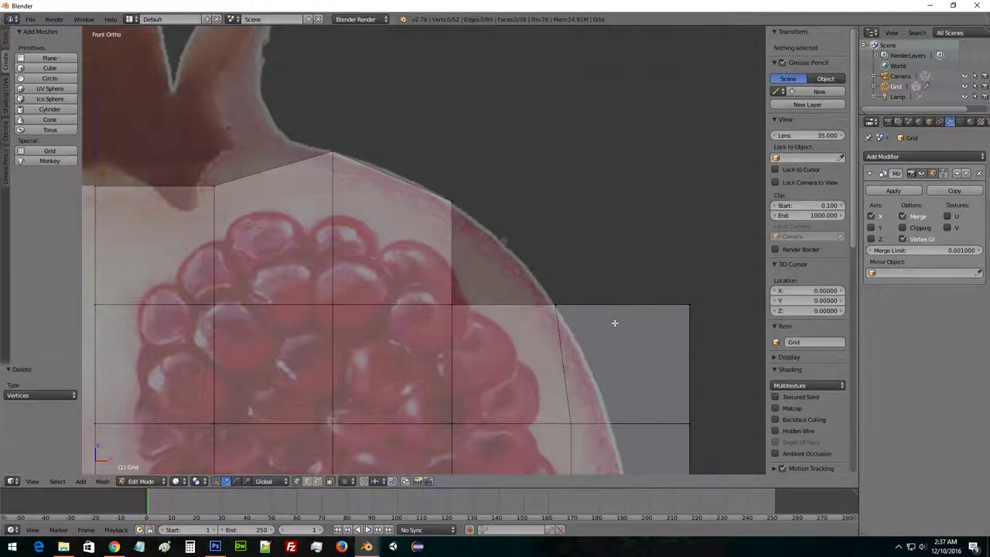
# Fill the triangular gap along the upper-right rind with a face between its three vertices.
pyautogui.keyDown('shift'); pyautogui.moveTo(615, 322); pyautogui.dragTo(609, 274, button='middle'); pyautogui.keyUp('shift')
pyautogui.rightClick(447, 155)
pyautogui.keyDown('shift'); pyautogui.rightClick(446, 256); pyautogui.keyUp('shift')
pyautogui.keyDown('shift'); pyautogui.rightClick(547, 257); pyautogui.keyUp('shift')
pyautogui.press('f')
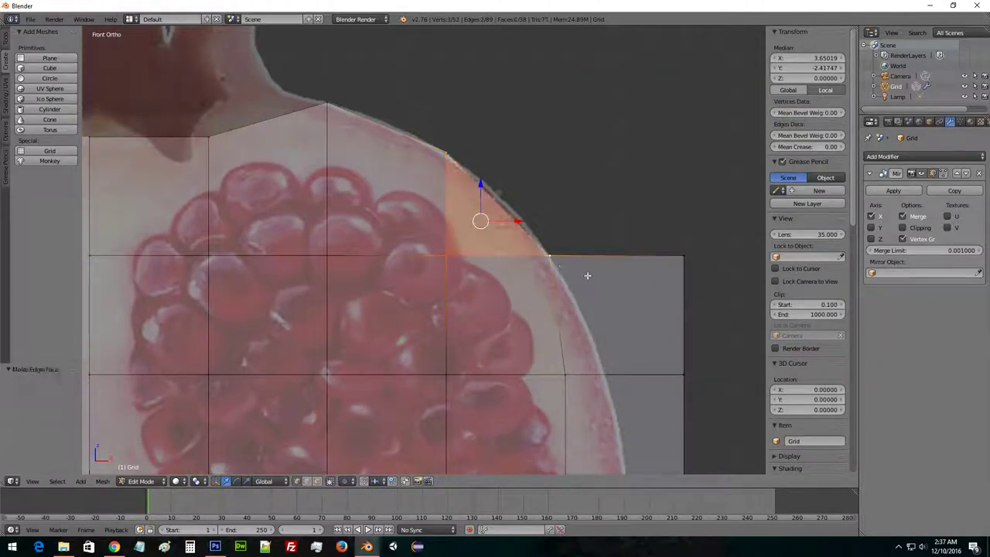
# Delete the two highest vertices of the outermost column that lie outside the rind.
pyautogui.keyDown('shift'); pyautogui.moveTo(619, 327); pyautogui.dragTo(561, 240, button='middle'); pyautogui.keyUp('shift')
pyautogui.rightClick(627, 170)
pyautogui.keyDown('shift'); pyautogui.rightClick(629, 287); pyautogui.keyUp('shift')
pyautogui.press('x')
pyautogui.click(664, 250)
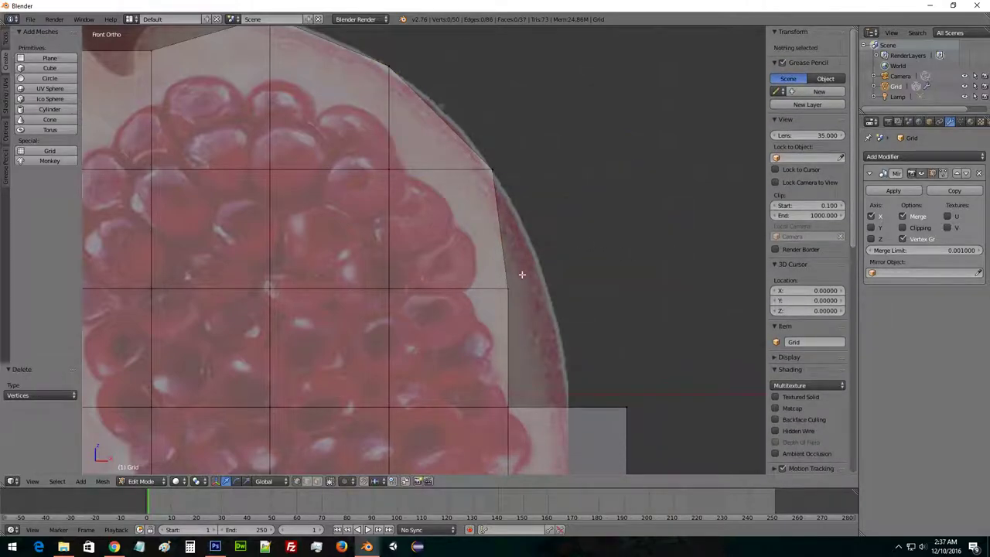
# Move the next rind vertex about 0.37 right and the outermost vertex one row below about 0.55 left, onto the outline.
pyautogui.rightClick(508, 287)
pyautogui.press('g')
pyautogui.press('x')
pyautogui.click(588, 289)
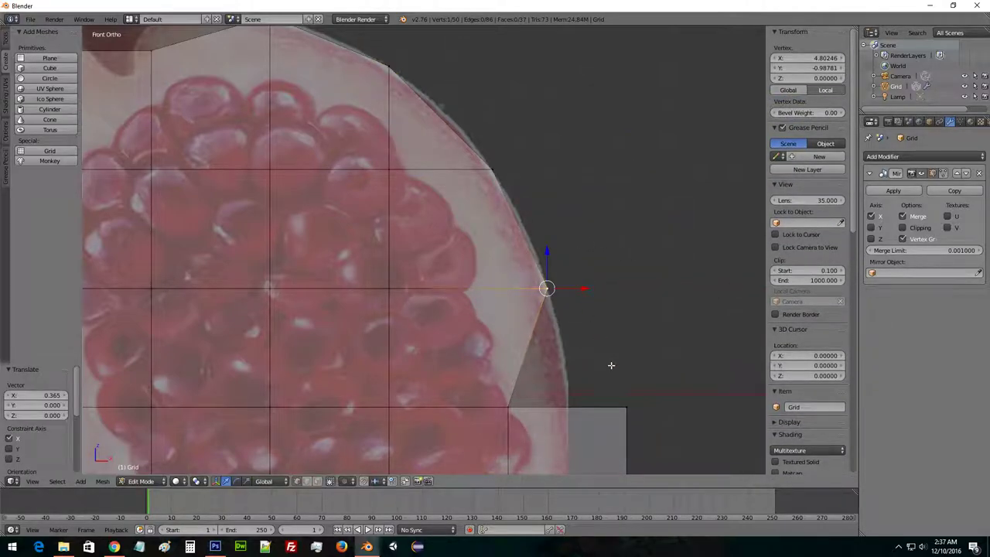
pyautogui.keyDown('shift'); pyautogui.moveTo(610, 360); pyautogui.dragTo(588, 254, button='middle'); pyautogui.keyUp('shift')
pyautogui.rightClick(607, 296)
pyautogui.press('g')
pyautogui.press('x')
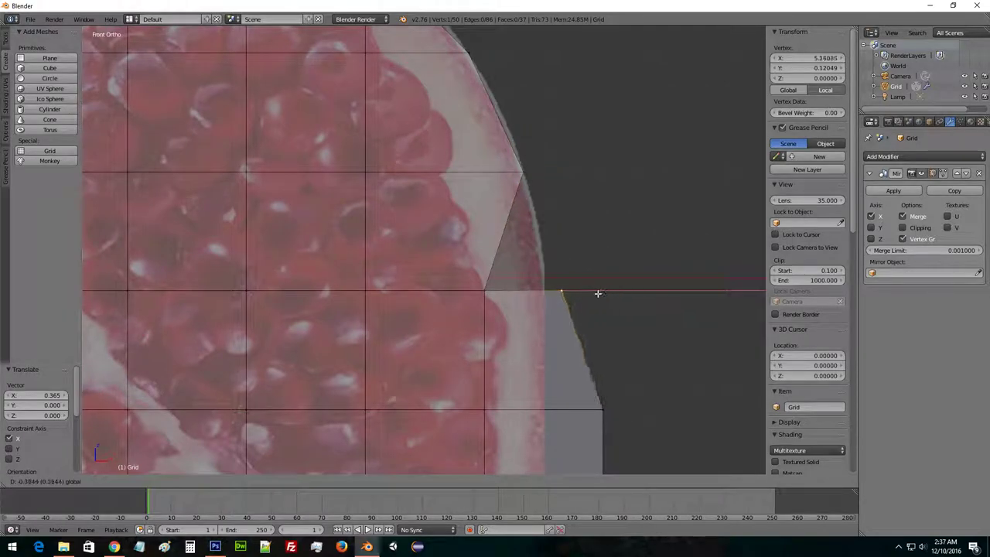
pyautogui.click(548, 220)
# Fill the triangular gap at the rind's right side, just above the pomegranate's widest point, with a face.
pyautogui.rightClick(525, 174)
pyautogui.keyDown('shift'); pyautogui.rightClick(486, 290); pyautogui.keyUp('shift')
pyautogui.keyDown('shift'); pyautogui.rightClick(545, 290); pyautogui.keyUp('shift')
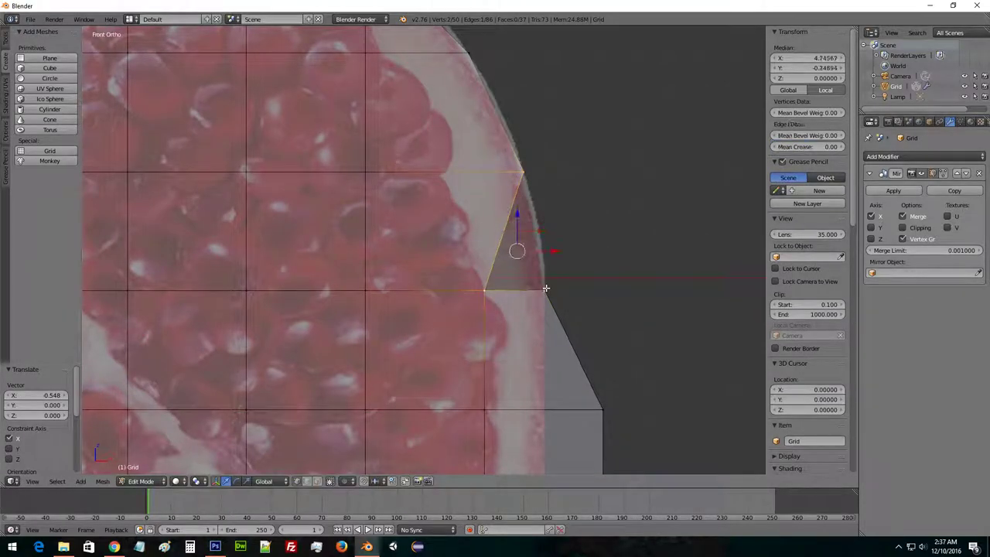
pyautogui.press('f')
# Shift the next two outermost-column vertices left along X onto the rind outline, by about 0.55 and 0.64.
pyautogui.rightClick(604, 410)
pyautogui.keyDown('shift'); pyautogui.moveTo(654, 366); pyautogui.dragTo(655, 270, button='middle'); pyautogui.keyUp('shift')
pyautogui.press('g')
pyautogui.press('x')
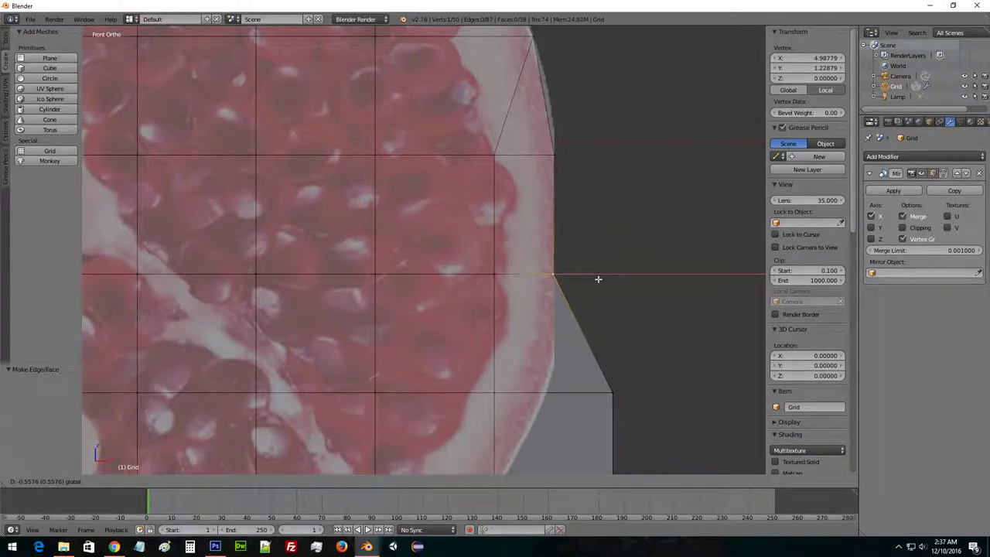
pyautogui.click(599, 278)
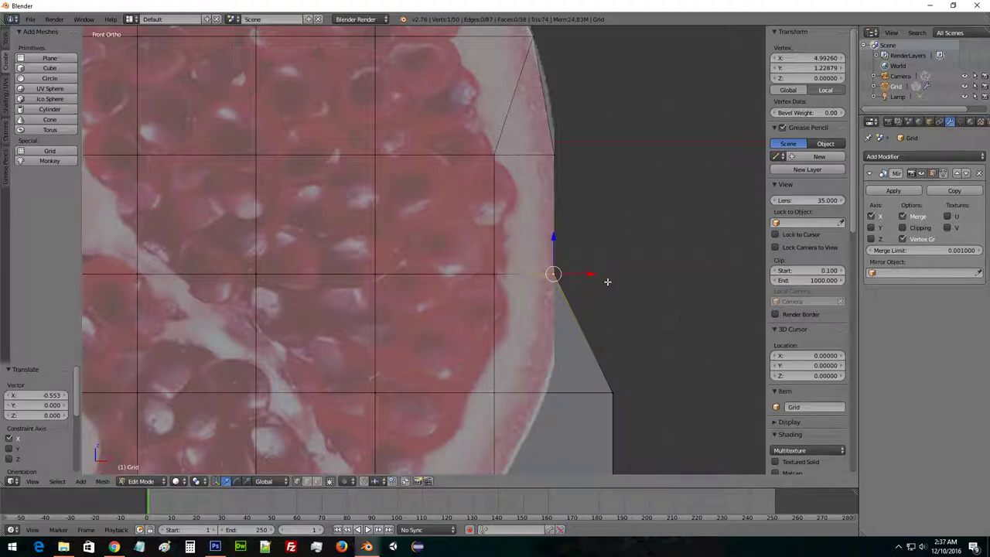
pyautogui.rightClick(616, 390)
pyautogui.keyDown('shift'); pyautogui.moveTo(650, 347); pyautogui.dragTo(663, 257, button='middle'); pyautogui.keyUp('shift')
pyautogui.moveTo(666, 307); pyautogui.dragTo(635, 308)
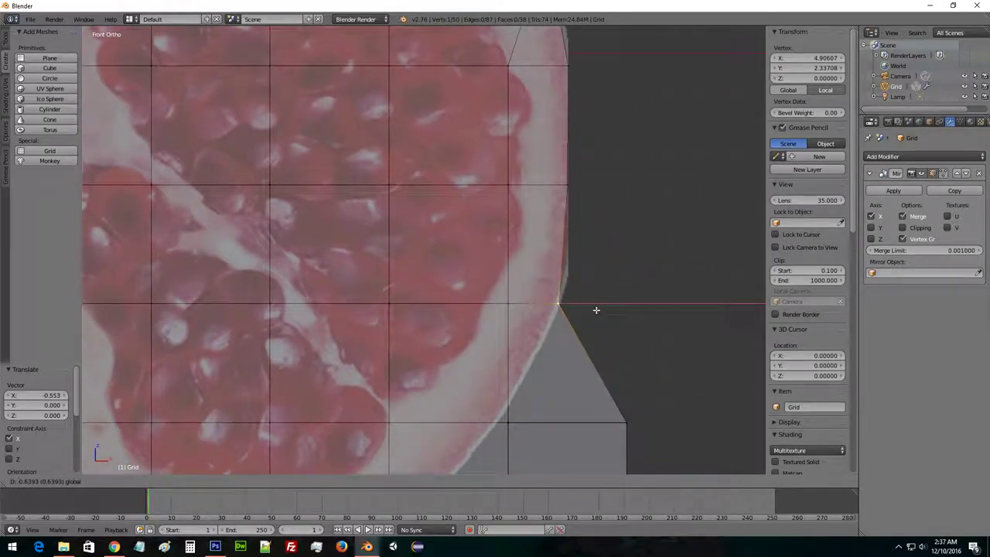
pyautogui.click(597, 311)
# Delete the outermost-column vertex lying beyond the lower-right rind.
pyautogui.keyDown('shift'); pyautogui.moveTo(594, 345); pyautogui.dragTo(621, 243, button='middle'); pyautogui.keyUp('shift')
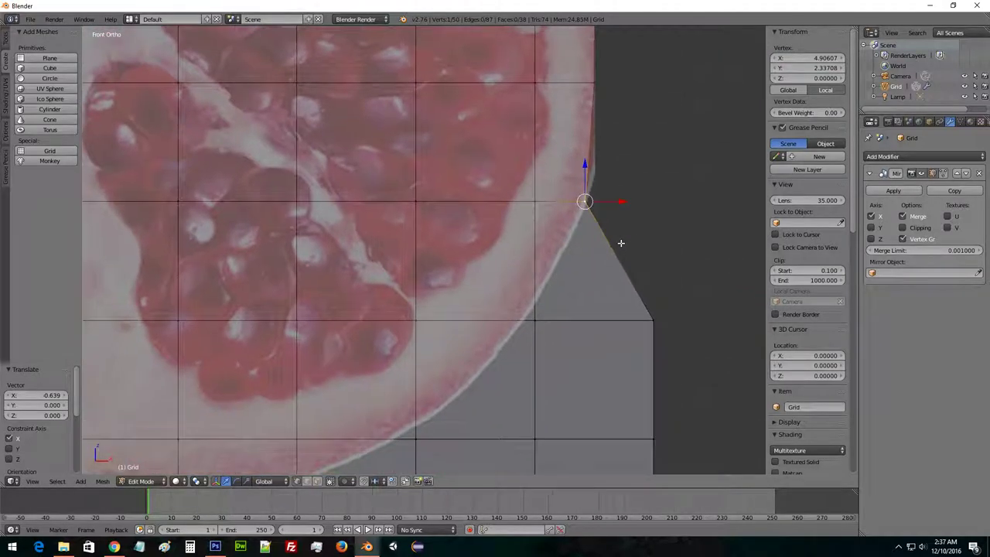
pyautogui.press('x')
pyautogui.click(623, 348)
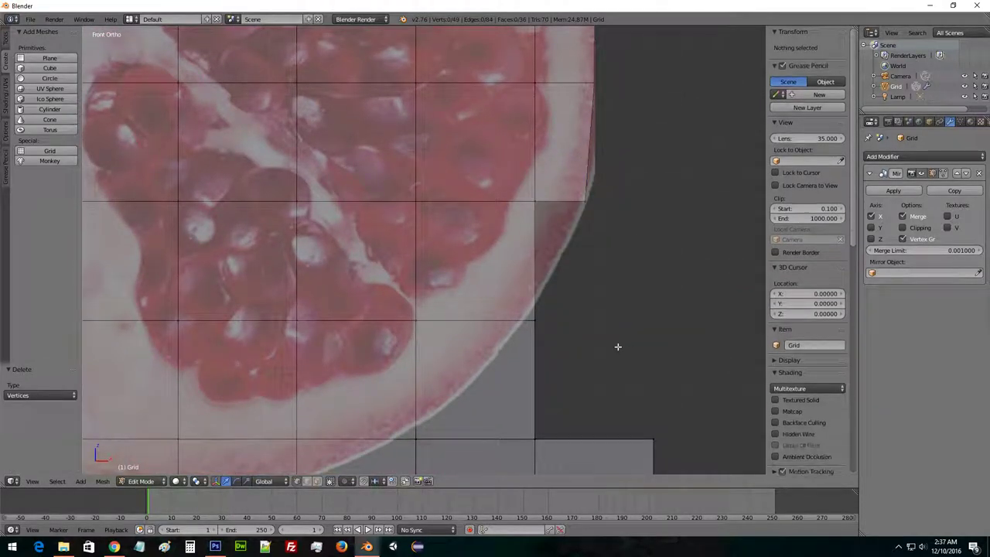
# Fill the triangular gap left beside the deleted vertex on the lower-right rind with a face.
pyautogui.rightClick(534, 321)
pyautogui.keyDown('shift'); pyautogui.rightClick(586, 201); pyautogui.keyUp('shift')
pyautogui.keyDown('shift'); pyautogui.rightClick(534, 201); pyautogui.keyUp('shift')
pyautogui.press('f')
# Delete the five vertices of the grid's lower-right corner that lie outside the pomegranate.
pyautogui.keyDown('shift'); pyautogui.moveTo(573, 356); pyautogui.dragTo(594, 270, button='middle'); pyautogui.keyUp('shift')
pyautogui.rightClick(565, 315)
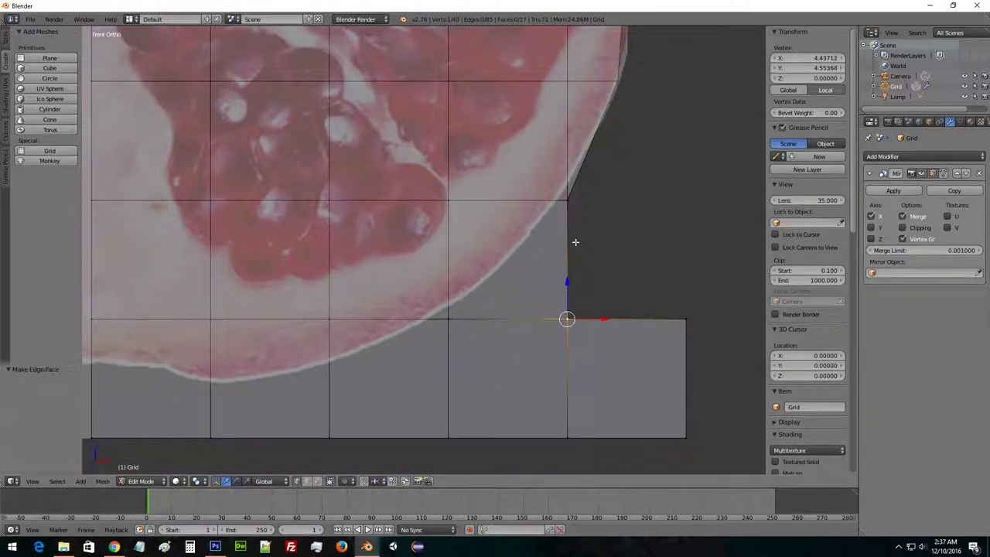
pyautogui.keyDown('shift'); pyautogui.rightClick(684, 319); pyautogui.keyUp('shift')
pyautogui.keyDown('shift'); pyautogui.rightClick(684, 436); pyautogui.keyUp('shift')
pyautogui.keyDown('shift'); pyautogui.rightClick(569, 437); pyautogui.keyUp('shift')
pyautogui.keyDown('shift'); pyautogui.rightClick(449, 436); pyautogui.keyUp('shift')
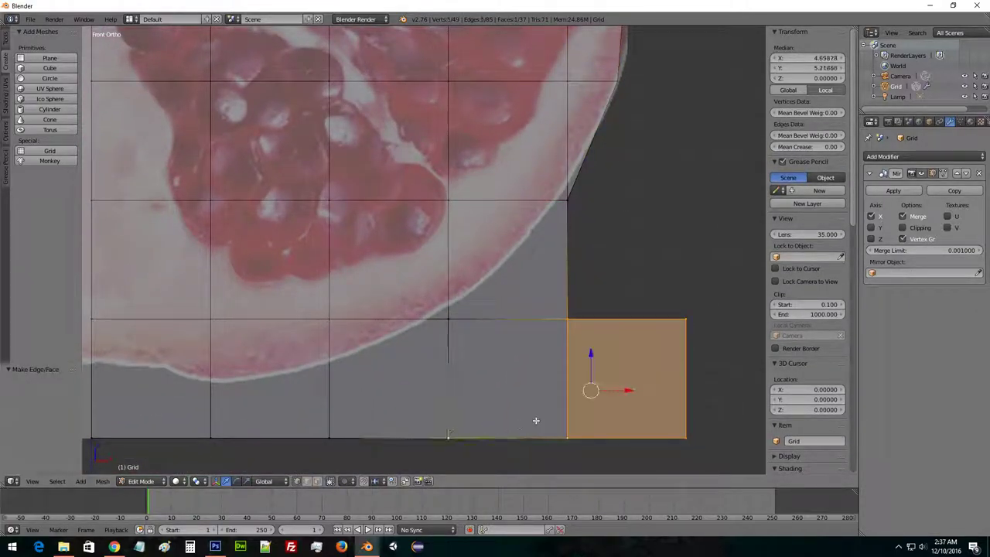
pyautogui.press('x')
pyautogui.click(664, 375)
# Fill the diagonal gap on the lower-right curve with a triangular face between the three corner vertices.
pyautogui.rightClick(563, 226)
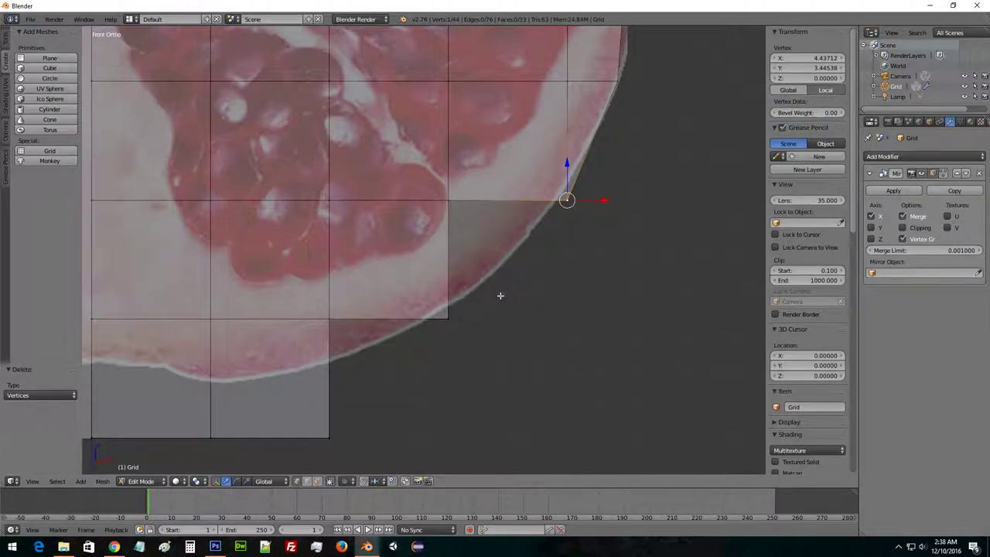
pyautogui.keyDown('shift'); pyautogui.rightClick(457, 316); pyautogui.keyUp('shift')
pyautogui.keyDown('shift'); pyautogui.rightClick(452, 206); pyautogui.keyUp('shift')
pyautogui.press('f')
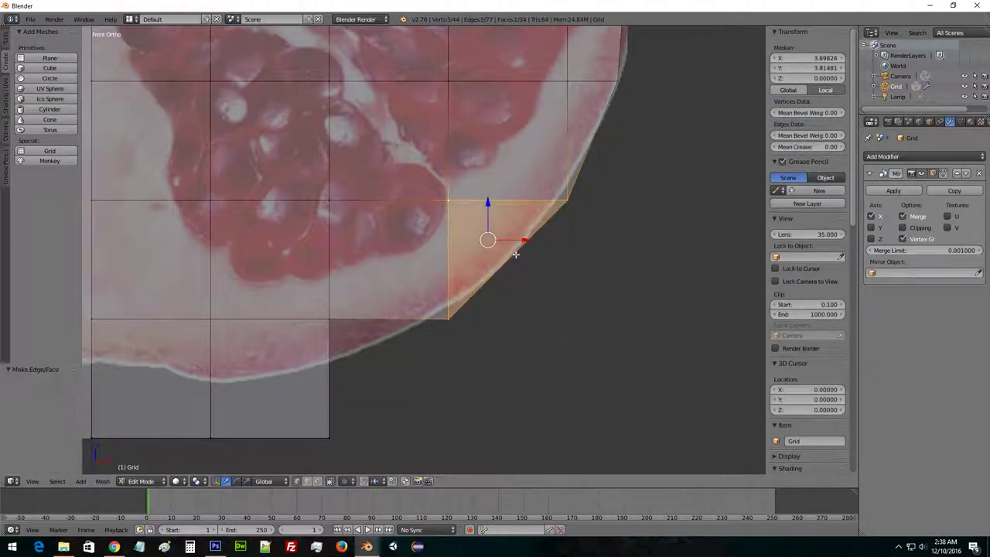
# Shift the new triangle's outer vertex about 0.1 left along X onto the rind outline.
pyautogui.rightClick(569, 200)
pyautogui.press('g')
pyautogui.press('x')
pyautogui.click(592, 201)
pyautogui.press('g')
pyautogui.press('x')
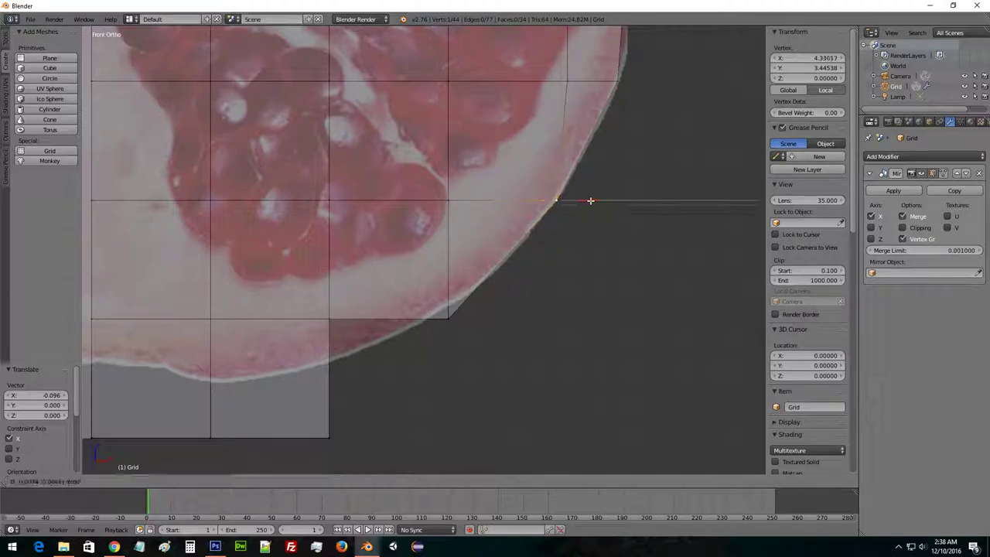
pyautogui.click(587, 201)
# Raise the new triangle's lowest vertex about 0.16 along Z onto the rind outline.
pyautogui.rightClick(464, 311)
pyautogui.press('g')
pyautogui.press('z')
pyautogui.click(451, 264)
# Raise the outer corner vertex of the grid's bottom edge about 0.76 along Z onto the rind outline.
pyautogui.keyDown('shift'); pyautogui.moveTo(403, 330); pyautogui.dragTo(528, 301, button='middle'); pyautogui.keyUp('shift')
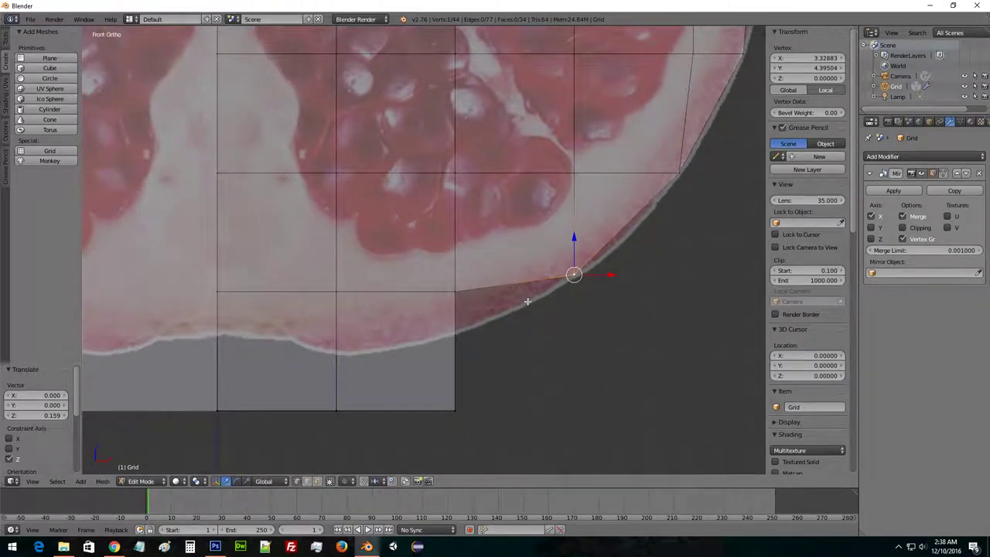
pyautogui.rightClick(472, 392)
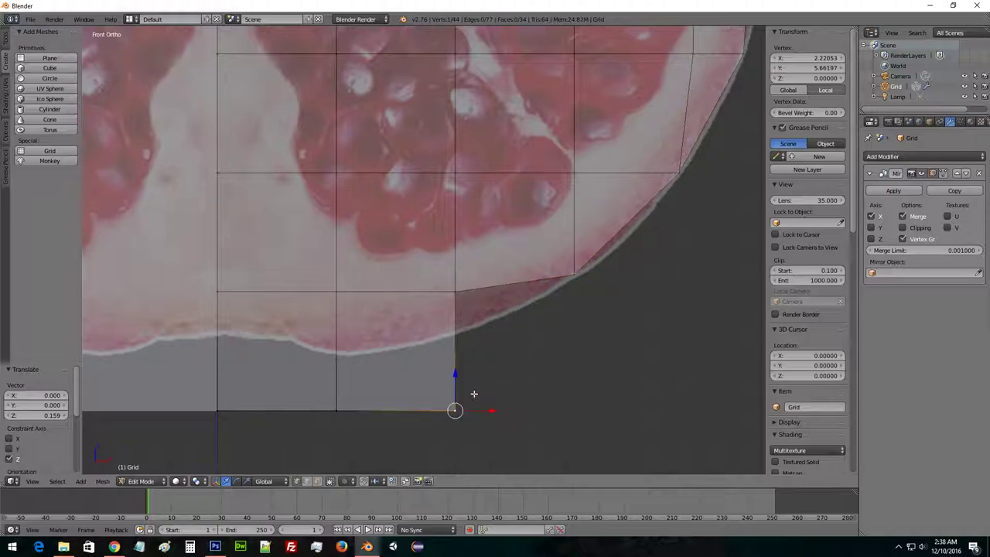
pyautogui.rightClick(457, 303)
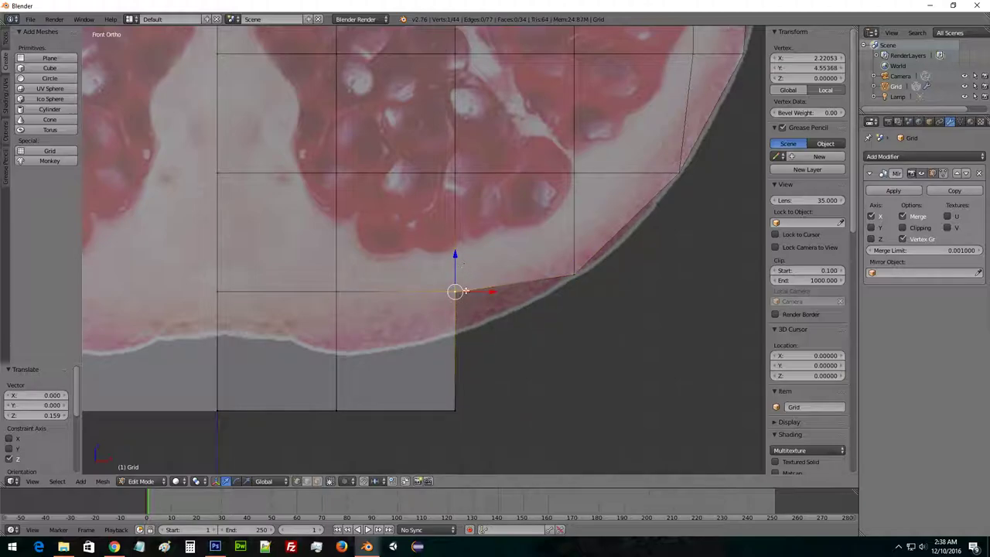
pyautogui.rightClick(462, 397)
pyautogui.press('g')
pyautogui.press('z')
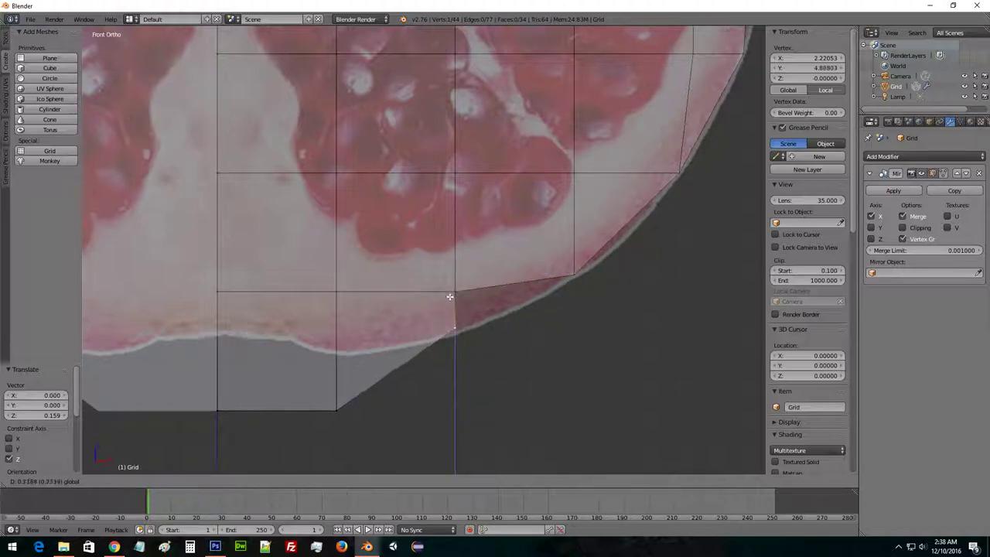
pyautogui.click(451, 297)
# Fill the triangular gap beside the raised bottom corner vertex with a face.
pyautogui.rightClick(575, 273)
pyautogui.keyDown('shift'); pyautogui.rightClick(457, 326); pyautogui.keyUp('shift')
pyautogui.keyDown('shift'); pyautogui.rightClick(456, 294); pyautogui.keyUp('shift')
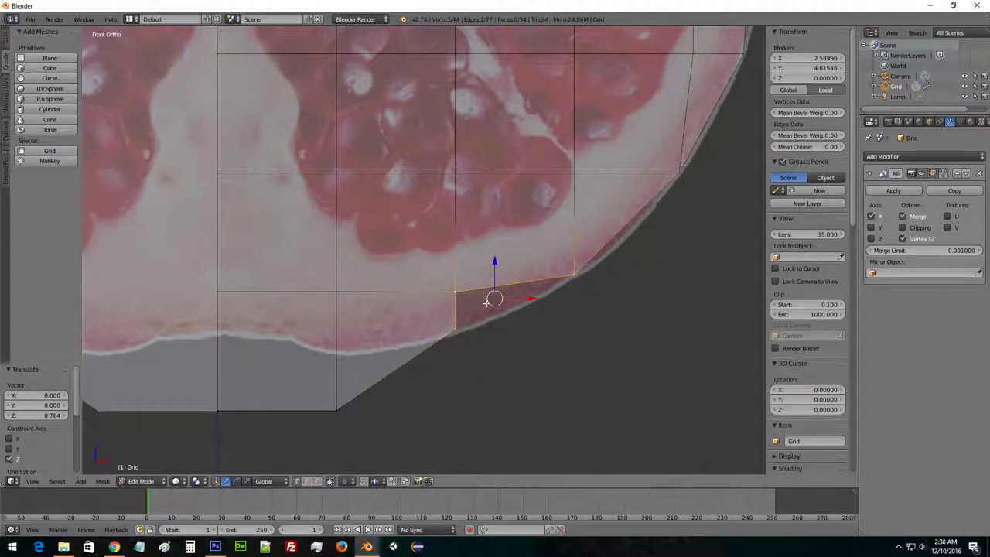
pyautogui.press('f')
# Raise the middle bottom-edge vertex about 0.58 and the centre-line bottom vertex along Z to meet the pomegranate's lower outline.
pyautogui.rightClick(338, 408)
pyautogui.press('g')
pyautogui.press('z')
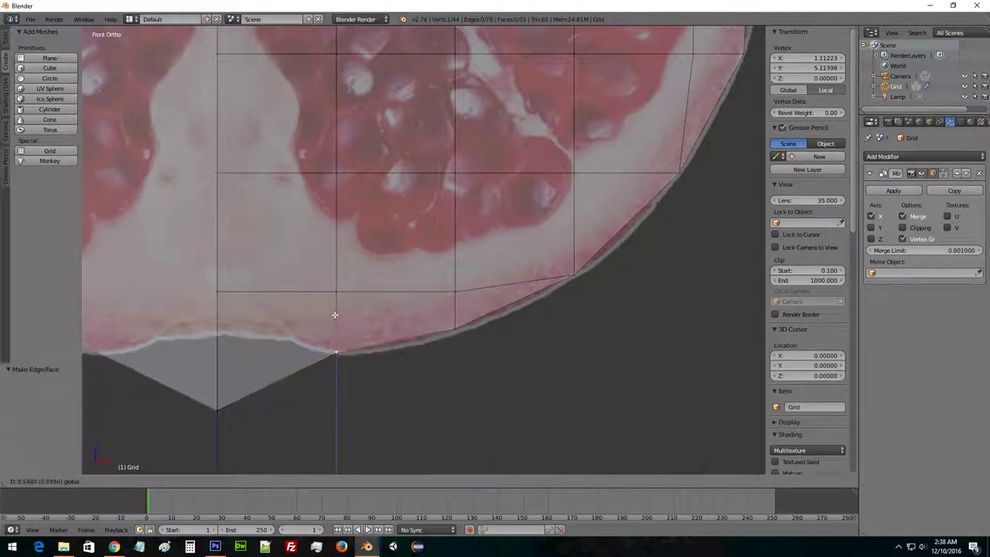
pyautogui.click(222, 414)
pyautogui.rightClick(222, 413)
pyautogui.press('g')
pyautogui.press('z')
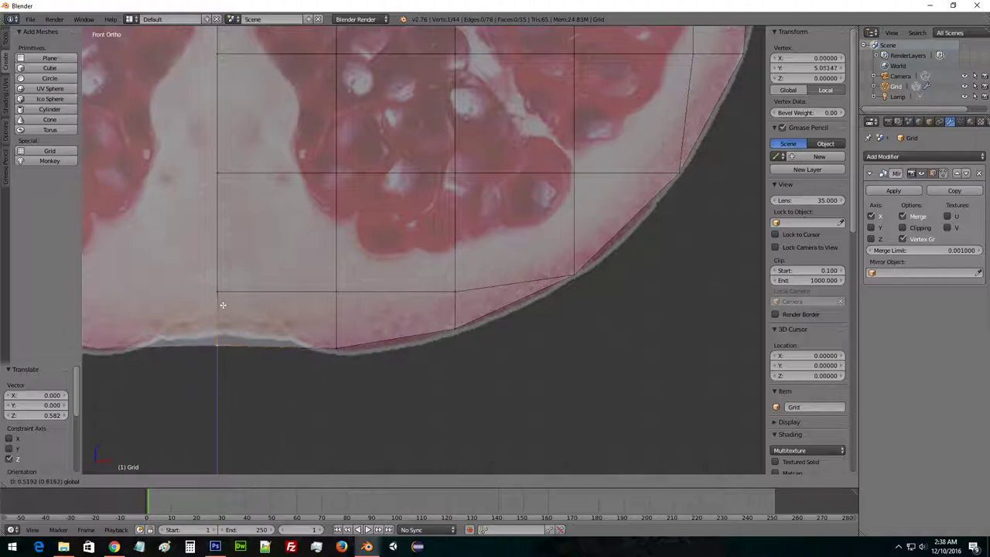
pyautogui.click(220, 294)
# Lower the two bottom-edge vertices right of the centre line slightly along Z, by about 0.014 and 0.010.
pyautogui.rightClick(337, 346)
pyautogui.press('g')
pyautogui.press('z')
pyautogui.click(336, 317)
pyautogui.rightClick(455, 327)
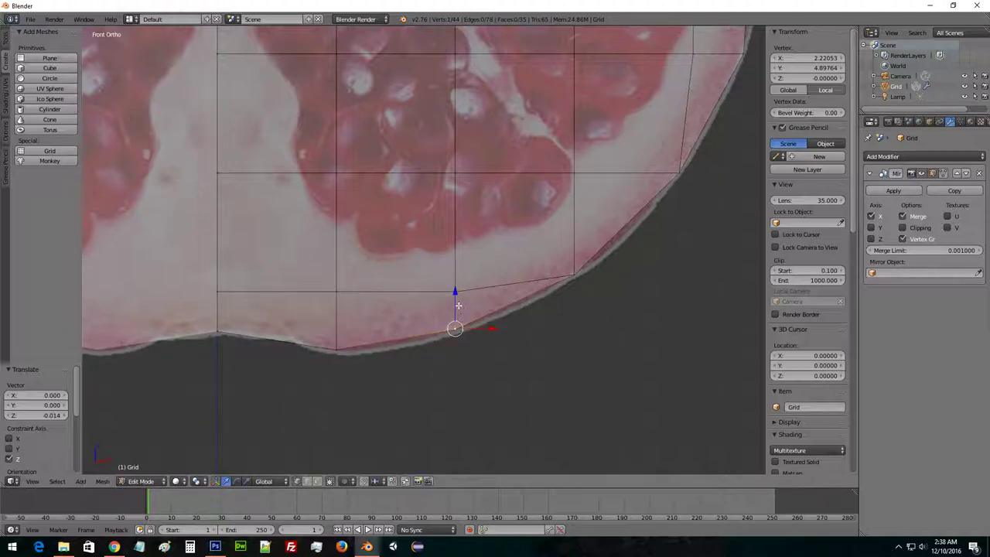
pyautogui.press('g')
pyautogui.press('z')
pyautogui.click(545, 284)
# Inspect the whole mirrored mesh against the reference and from an angle, and return to front view.
pyautogui.scroll(-5, 345, 344)
pyautogui.keyDown('shift'); pyautogui.moveTo(419, 177); pyautogui.dragTo(446, 359, button='middle'); pyautogui.keyUp('shift')
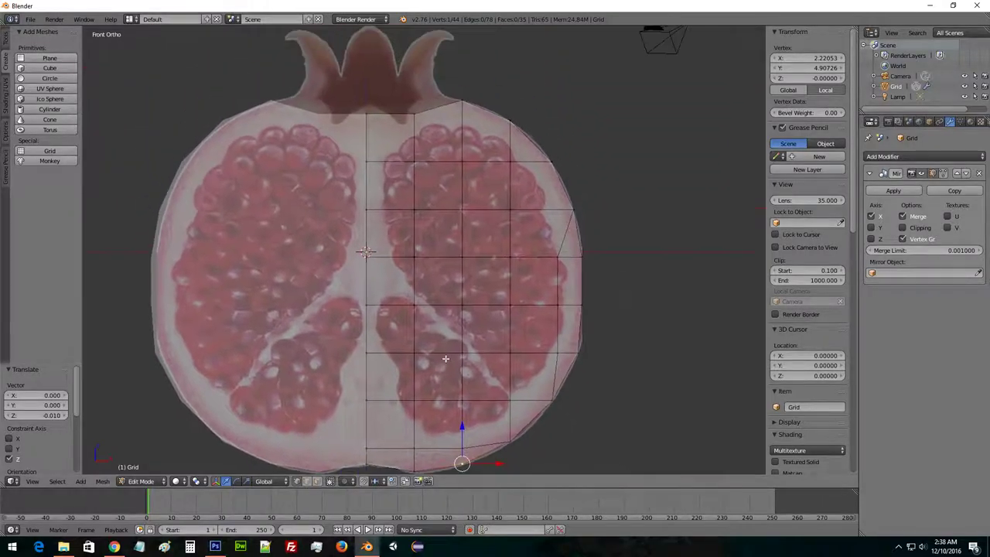
pyautogui.moveTo(494, 256); pyautogui.dragTo(568, 263, button='middle')
pyautogui.scroll(-2, 567, 263)
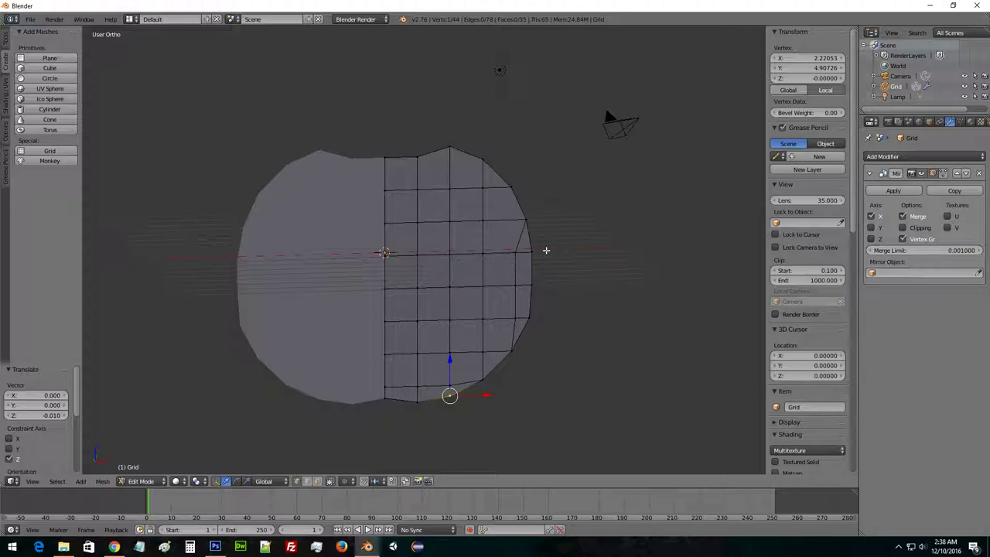
pyautogui.press('KP_1')
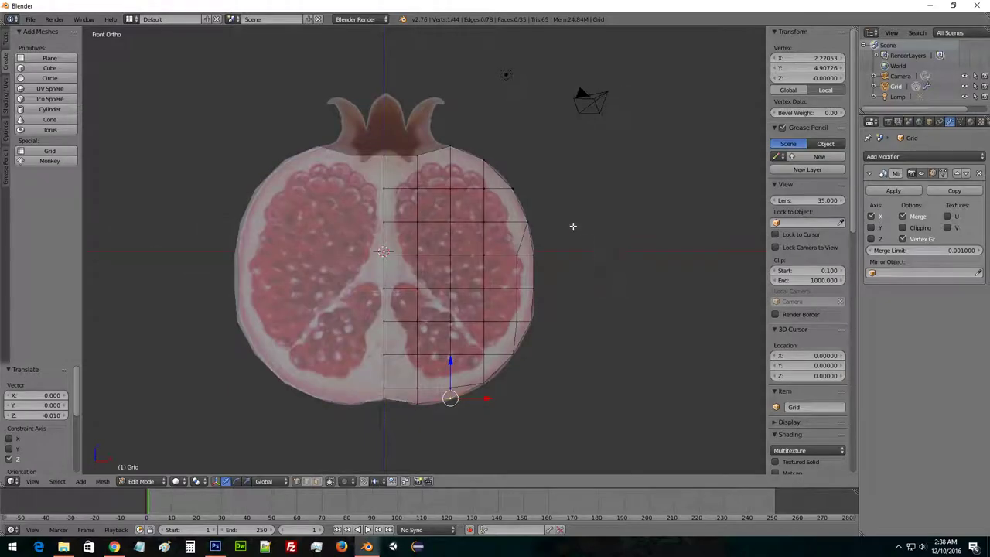
# Raise the top-edge vertex just right of the centre line about 0.393 along Z to the pomegranate's upper outline.
pyautogui.scroll(2, 475, 164)
pyautogui.keyDown('shift'); pyautogui.moveTo(434, 112); pyautogui.dragTo(534, 258, button='middle'); pyautogui.keyUp('shift')
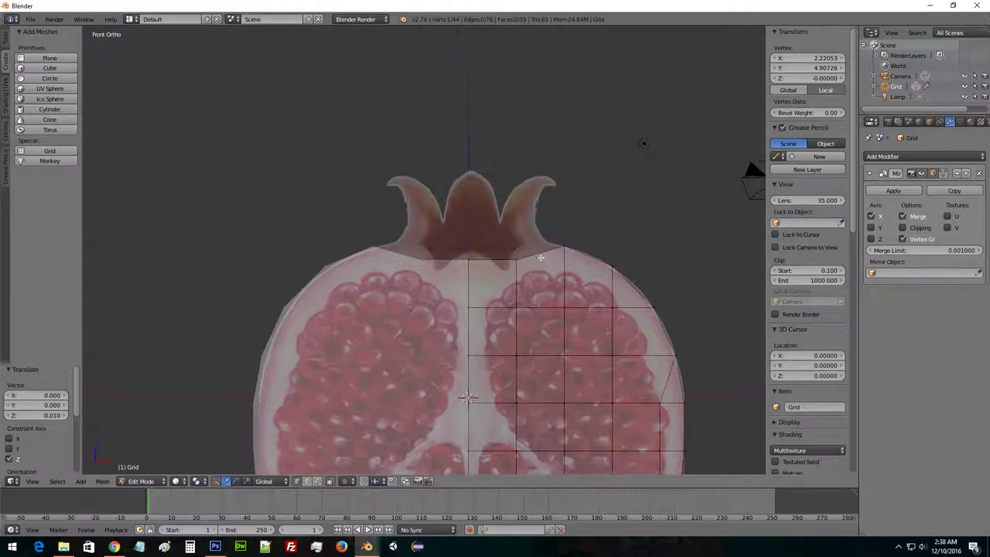
pyautogui.scroll(4, 634, 256)
pyautogui.keyDown('shift'); pyautogui.moveTo(635, 256); pyautogui.dragTo(459, 261, button='middle'); pyautogui.keyUp('shift')
pyautogui.scroll(2, 460, 261)
pyautogui.keyDown('shift'); pyautogui.scroll(-2, 481, 269); pyautogui.keyUp('shift')
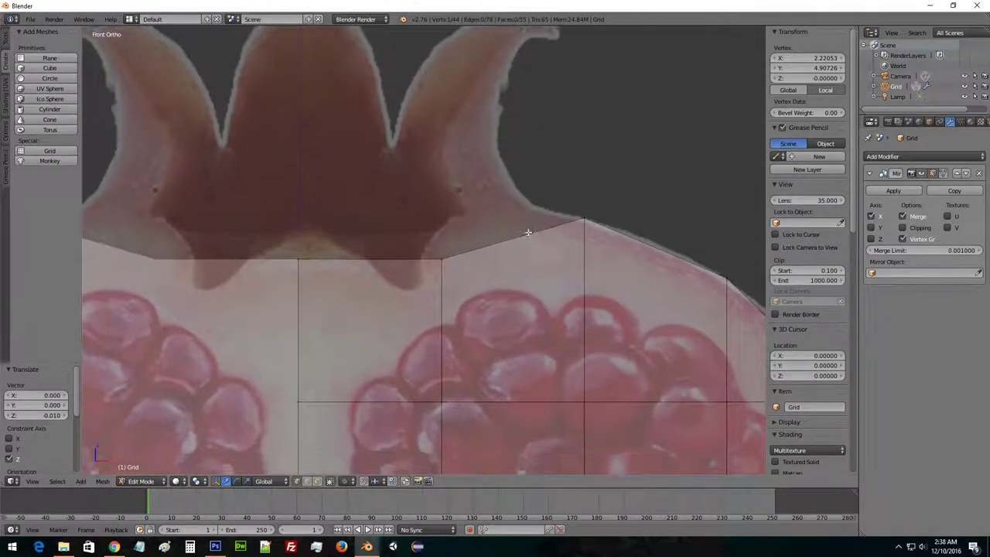
pyautogui.rightClick(453, 246)
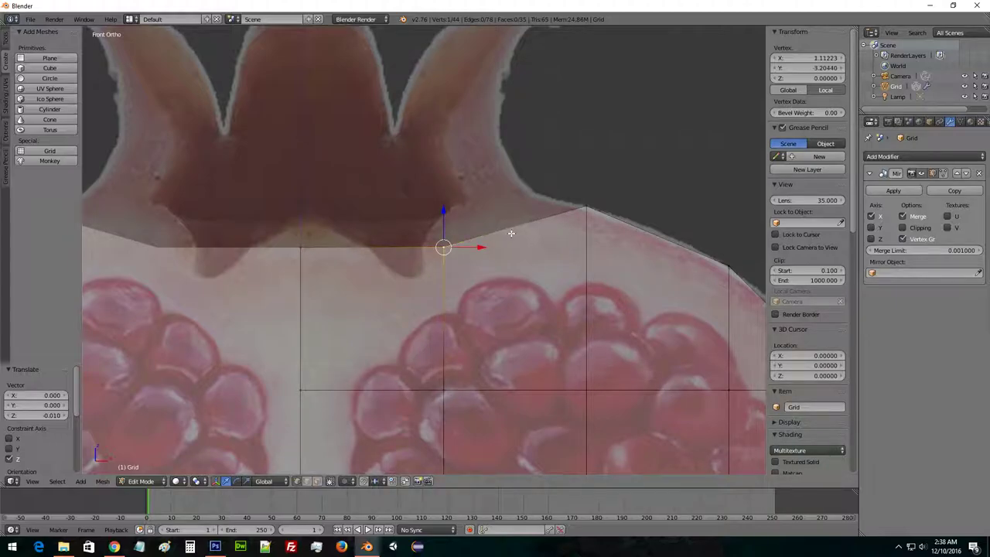
pyautogui.press('g')
pyautogui.press('z')
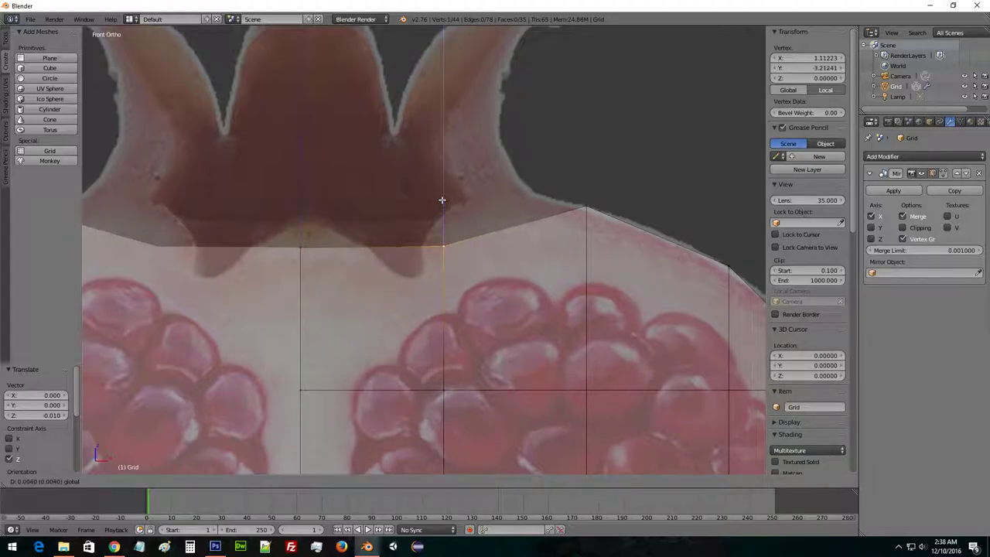
pyautogui.click(441, 156)
# Raise the centre-line vertex on the top edge about 0.417 along Z to complete the rounded top.
pyautogui.rightClick(300, 246)
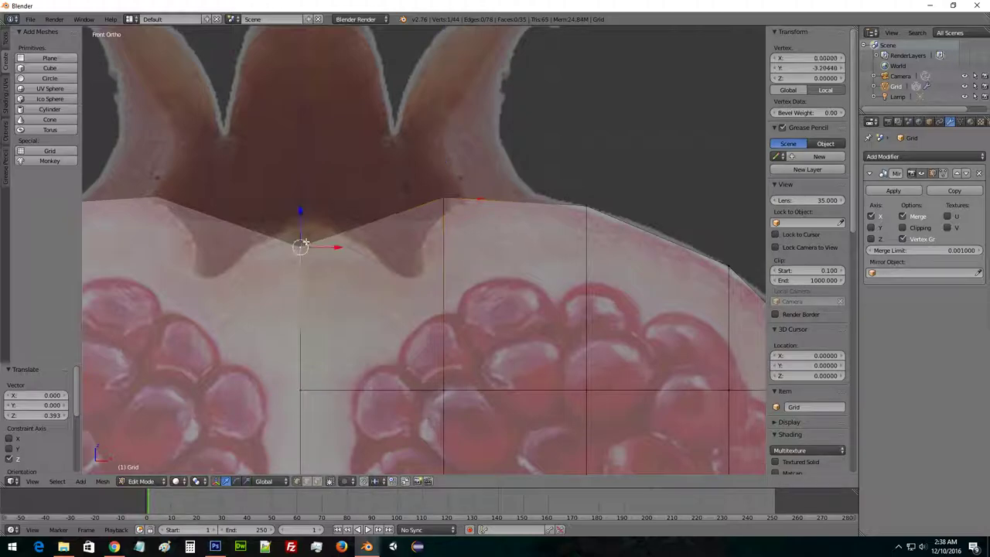
pyautogui.press('g')
pyautogui.press('z')
pyautogui.click(301, 156)
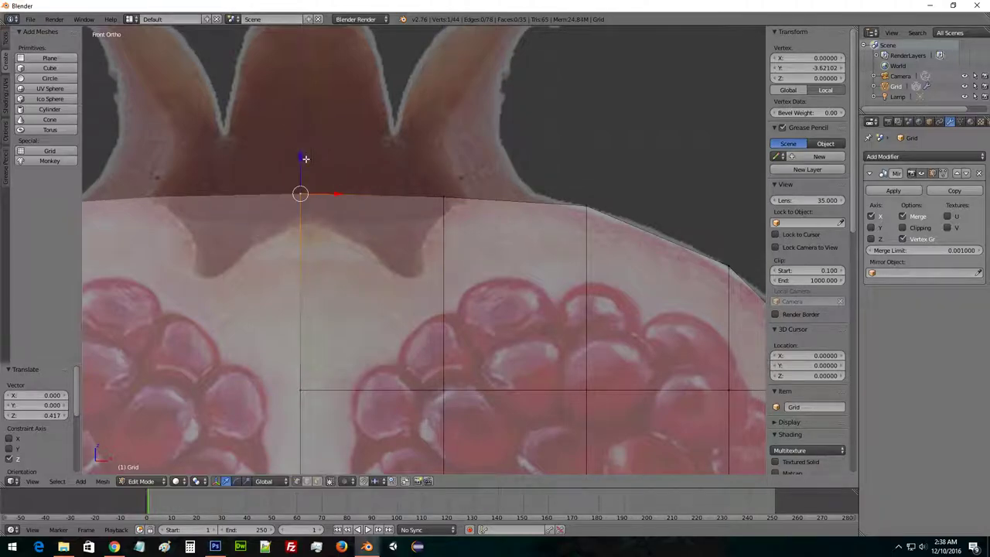
# Lower the next two outline vertices along the upper right curve by about 0.033 and 0.050 along Z.
pyautogui.scroll(-4, 437, 238)
pyautogui.keyDown('shift'); pyautogui.moveTo(459, 261); pyautogui.dragTo(493, 168, button='middle'); pyautogui.keyUp('shift')
pyautogui.rightClick(533, 138)
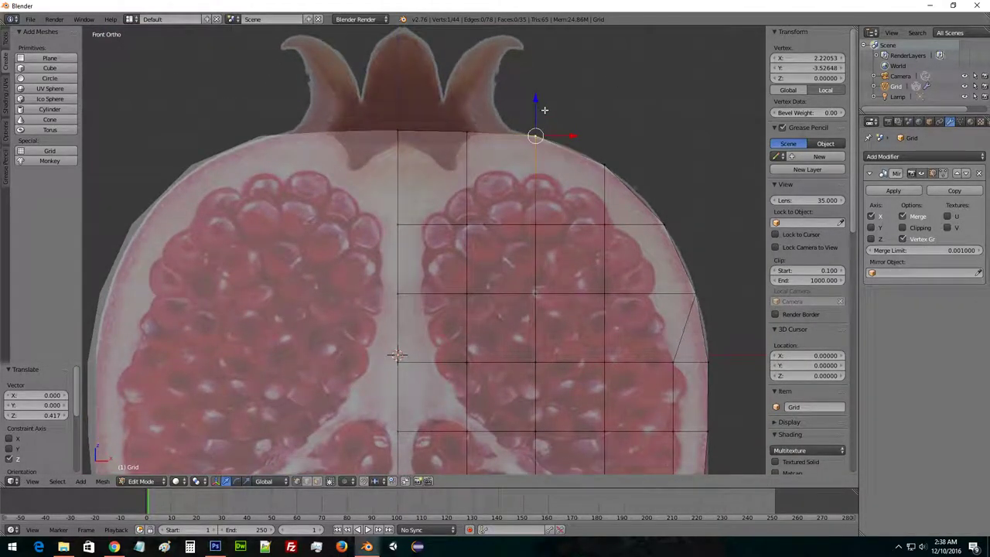
pyautogui.press('g')
pyautogui.click(624, 161)
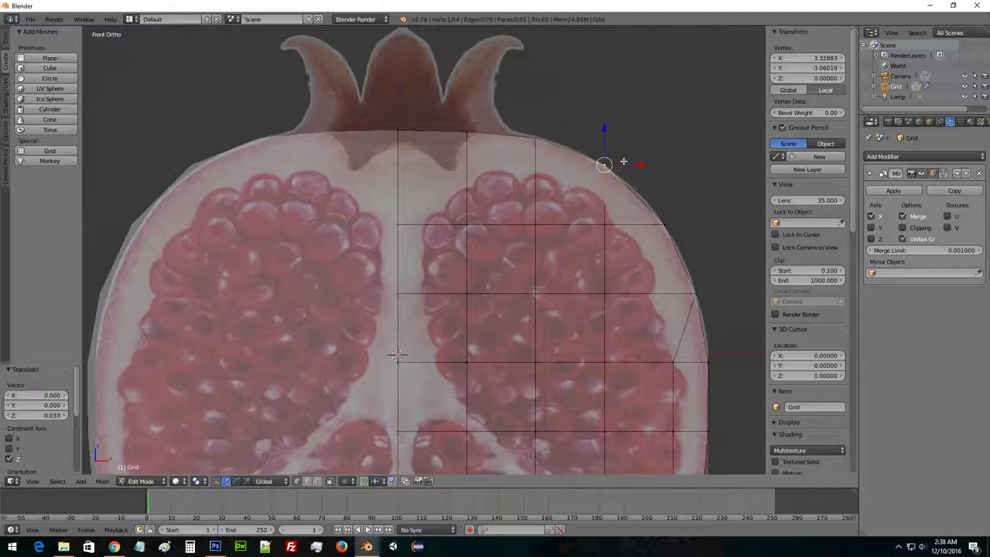
pyautogui.moveTo(605, 128); pyautogui.dragTo(605, 131)
# Move the following outline vertex on the upper right curve about 0.05 inward along X.
pyautogui.keyDown('shift'); pyautogui.moveTo(674, 230); pyautogui.dragTo(594, 175, button='middle'); pyautogui.keyUp('shift')
pyautogui.rightClick(594, 174)
pyautogui.press('g')
pyautogui.press('x')
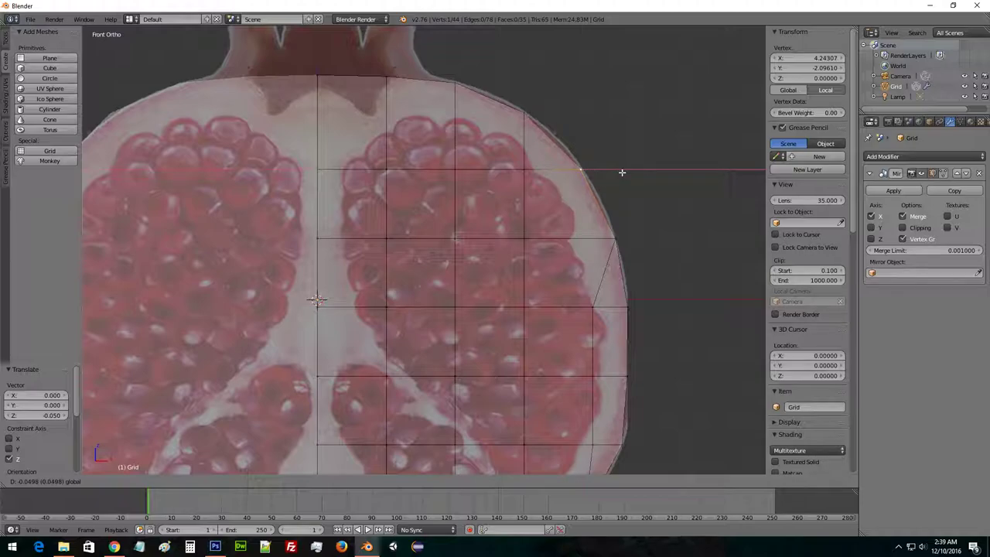
pyautogui.click(622, 172)
# Select the whole mesh and subdivide it with one cut.
pyautogui.scroll(-5, 627, 255)
pyautogui.keyDown('shift'); pyautogui.moveTo(601, 270); pyautogui.dragTo(596, 251, button='middle'); pyautogui.keyUp('shift')
pyautogui.press('a')
pyautogui.press('a')
pyautogui.scroll(3, 572, 262)
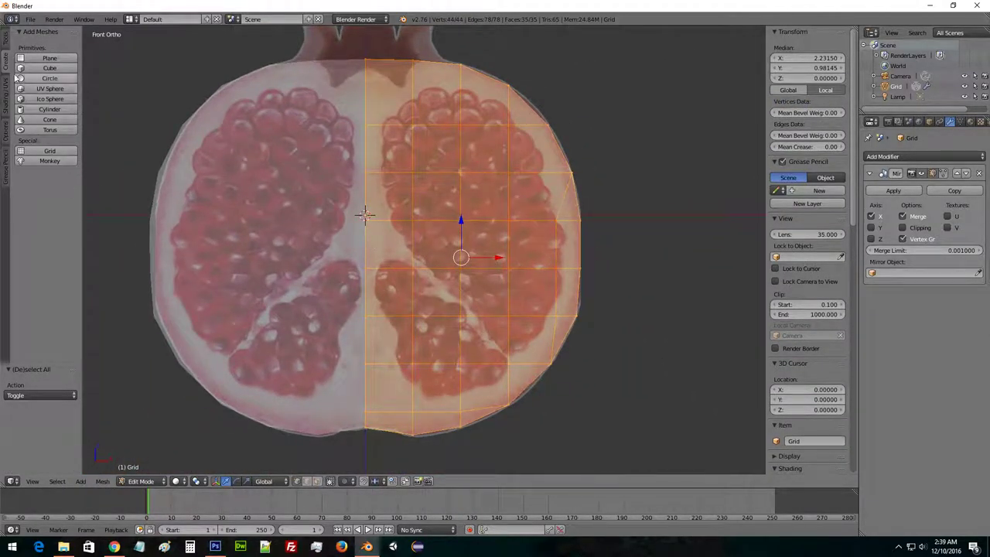
pyautogui.click(4, 47)
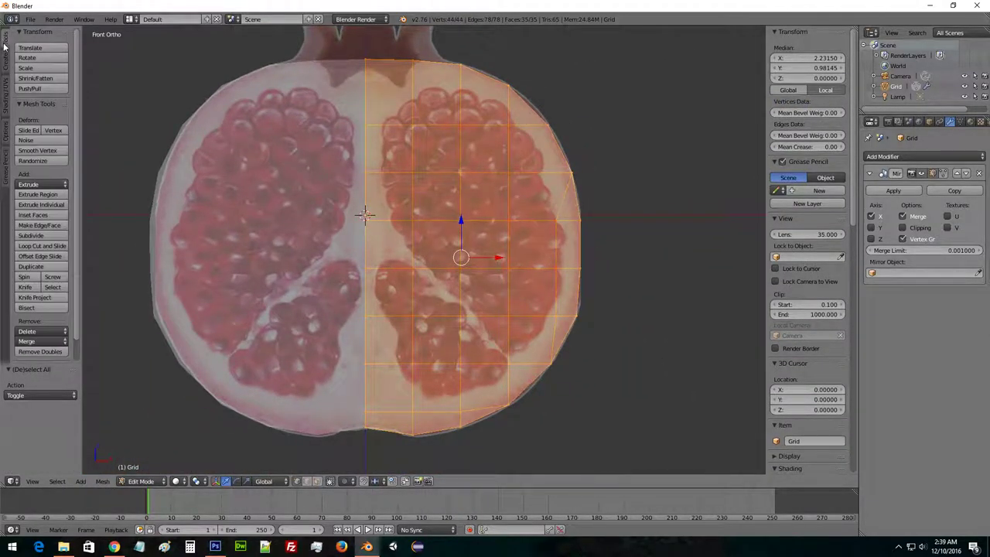
pyautogui.click(32, 236)
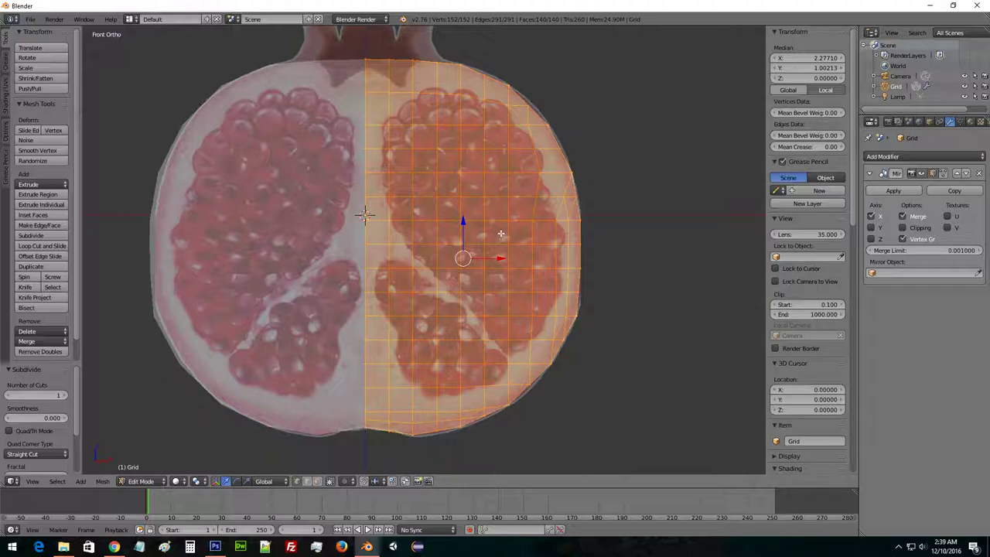
# Raise the two new midpoint vertices on the upper right outline slightly along Z to follow the pomegranate's edge.
pyautogui.scroll(4, 513, 215)
pyautogui.keyDown('shift'); pyautogui.moveTo(418, 86); pyautogui.dragTo(530, 358, button='middle'); pyautogui.keyUp('shift')
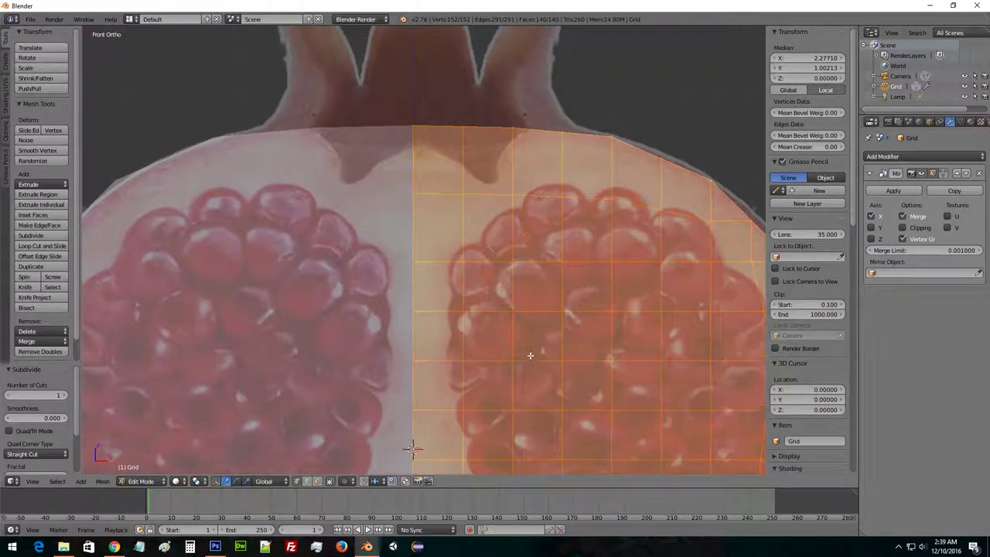
pyautogui.rightClick(562, 127)
pyautogui.press('g')
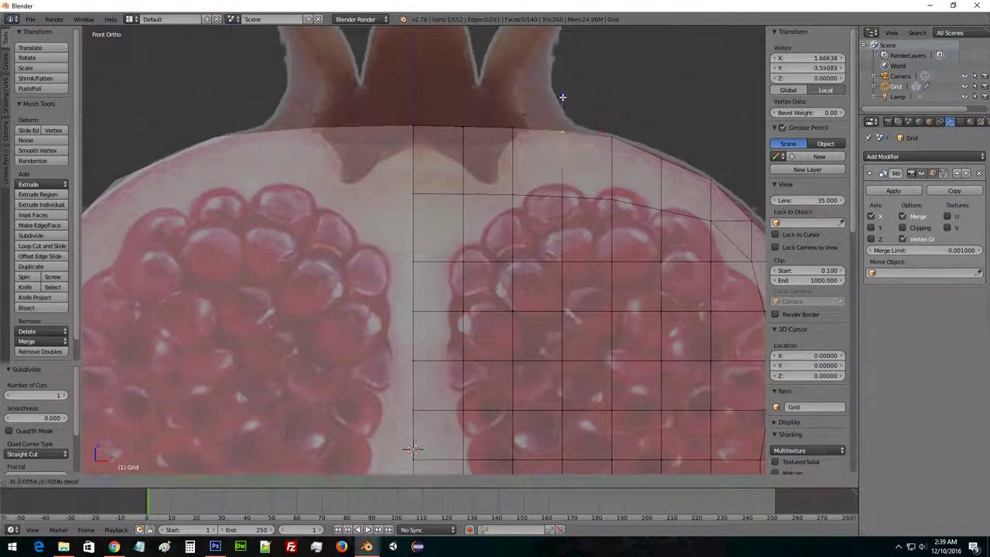
pyautogui.moveTo(562, 91); pyautogui.dragTo(563, 94)
pyautogui.rightClick(663, 159)
pyautogui.keyDown('shift'); pyautogui.moveTo(688, 166); pyautogui.dragTo(588, 173, button='middle'); pyautogui.keyUp('shift')
pyautogui.moveTo(548, 121); pyautogui.dragTo(549, 116)
# Nudge the next new vertex on the upper right curve along X and Z onto the pomegranate's outline.
pyautogui.keyDown('shift'); pyautogui.moveTo(640, 218); pyautogui.dragTo(536, 190, button='middle'); pyautogui.keyUp('shift')
pyautogui.rightClick(536, 190)
pyautogui.moveTo(570, 196); pyautogui.dragTo(577, 196)
pyautogui.moveTo(537, 154); pyautogui.dragTo(536, 153)
pyautogui.moveTo(579, 188); pyautogui.dragTo(571, 191)
# Nudge the new outline vertex below it along X and raise it about 0.017 along Z.
pyautogui.keyDown('shift'); pyautogui.moveTo(571, 190); pyautogui.dragTo(503, 132, button='middle'); pyautogui.keyUp('shift')
pyautogui.rightClick(481, 177)
pyautogui.moveTo(522, 178); pyautogui.dragTo(524, 179)
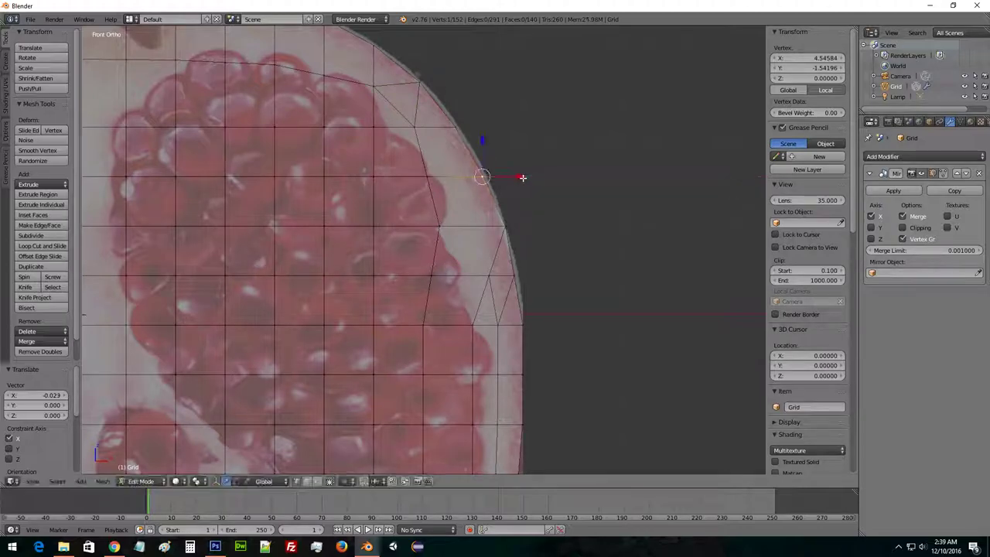
pyautogui.moveTo(483, 141); pyautogui.dragTo(484, 139)
# Shift the two new outline vertices at the middle of the right side along X, the lower one about 0.023 inward.
pyautogui.keyDown('shift'); pyautogui.moveTo(553, 226); pyautogui.dragTo(543, 149, button='middle'); pyautogui.keyUp('shift')
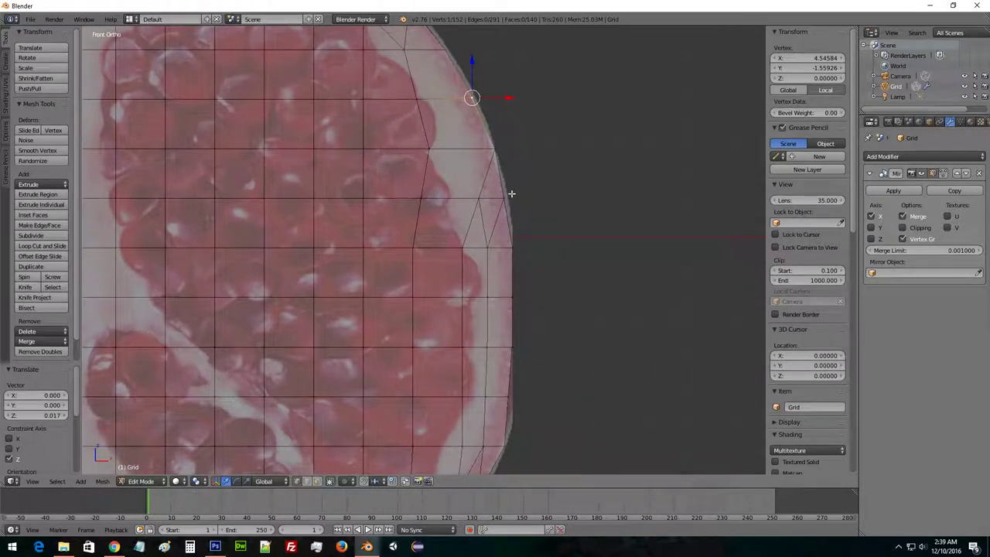
pyautogui.rightClick(512, 237)
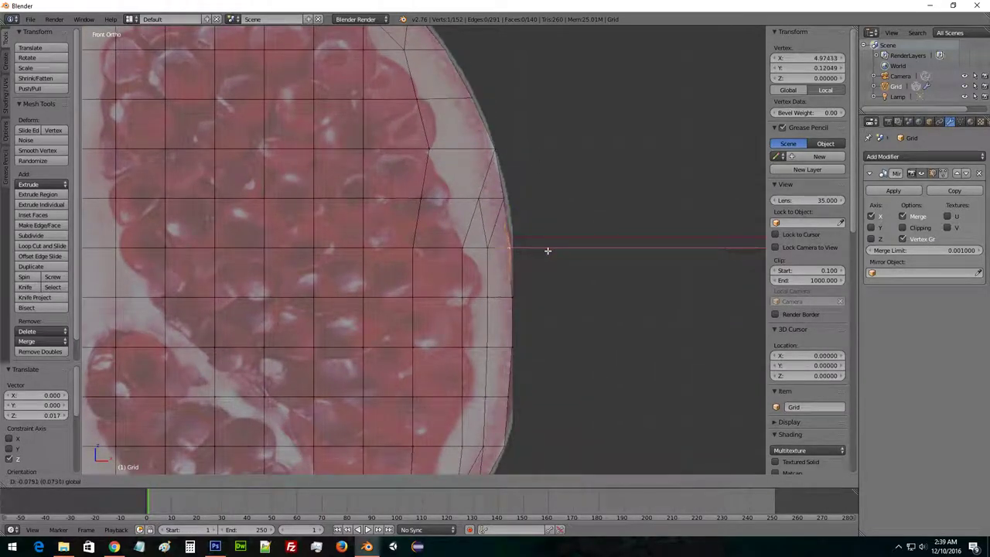
pyautogui.click(542, 244)
pyautogui.rightClick(506, 199)
pyautogui.press('g')
pyautogui.press('x')
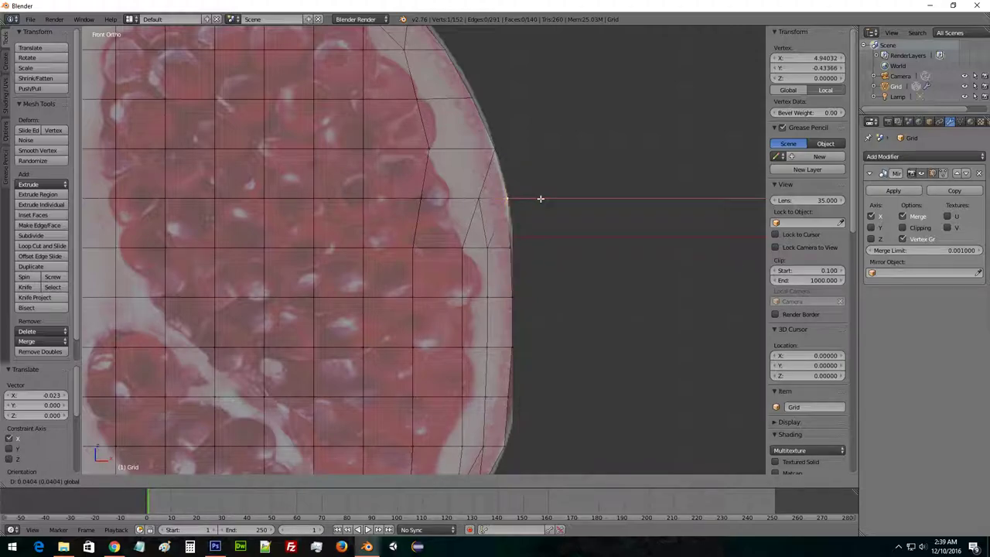
pyautogui.click(538, 199)
# Move two outline vertices on the lower right side inward along X by about 0.006 and 0.017.
pyautogui.keyDown('shift'); pyautogui.moveTo(539, 238); pyautogui.dragTo(524, 134, button='middle'); pyautogui.keyUp('shift')
pyautogui.rightClick(507, 236)
pyautogui.moveTo(536, 245); pyautogui.dragTo(536, 245)
pyautogui.keyDown('shift'); pyautogui.moveTo(537, 247); pyautogui.dragTo(552, 144, button='middle'); pyautogui.keyUp('shift')
pyautogui.rightClick(516, 242)
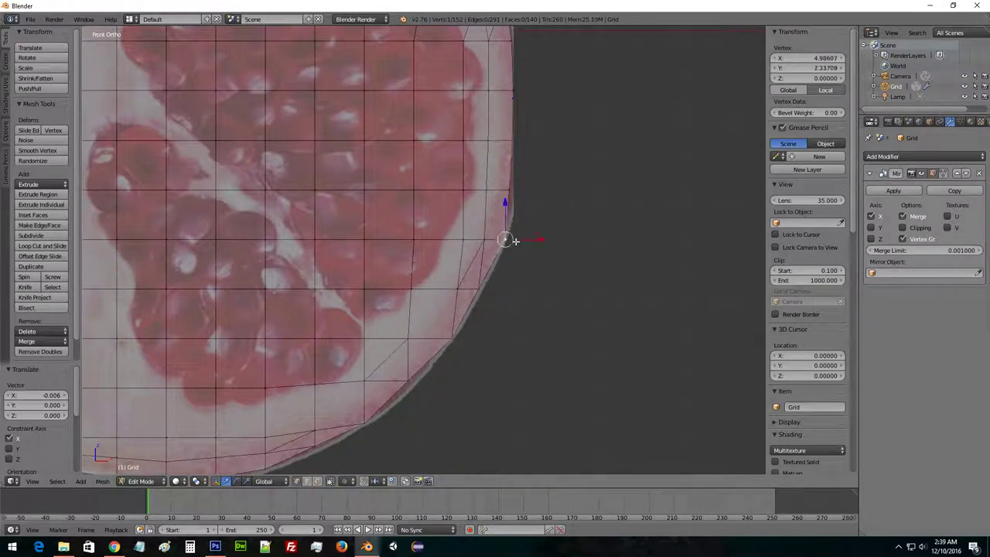
pyautogui.moveTo(545, 240); pyautogui.dragTo(541, 241)
# Shift the next outline vertex down the lower right curve along X to match the pomegranate's edge.
pyautogui.keyDown('shift'); pyautogui.moveTo(501, 286); pyautogui.dragTo(554, 203, button='middle'); pyautogui.keyUp('shift')
pyautogui.rightClick(517, 253)
pyautogui.press('g')
pyautogui.press('x')
pyautogui.click(539, 250)
# Adjust the outline vertex at the lower right bend horizontally and vertically to meet the pomegranate's contour.
pyautogui.keyDown('shift'); pyautogui.scroll(-3, 539, 250); pyautogui.keyUp('shift')
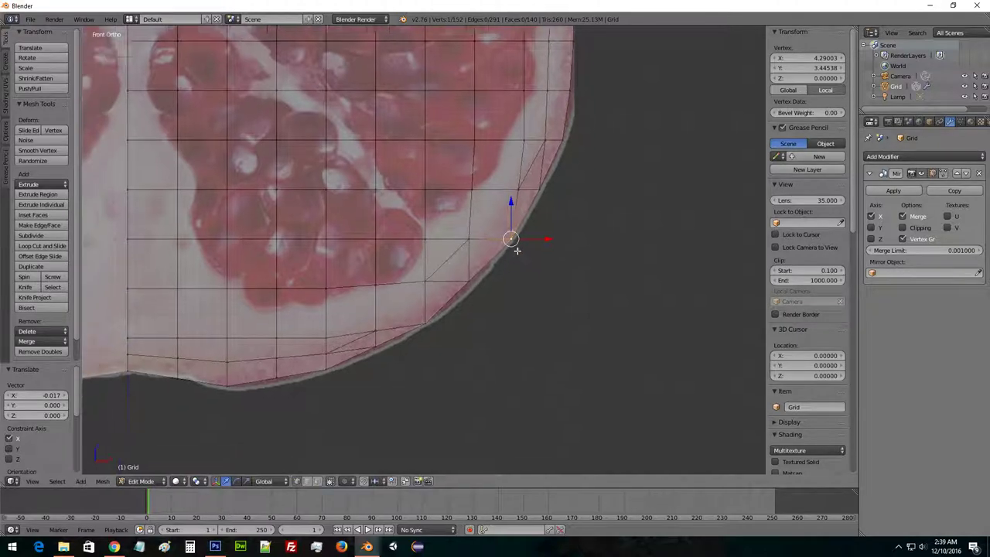
pyautogui.rightClick(493, 234)
pyautogui.moveTo(527, 232); pyautogui.dragTo(531, 232)
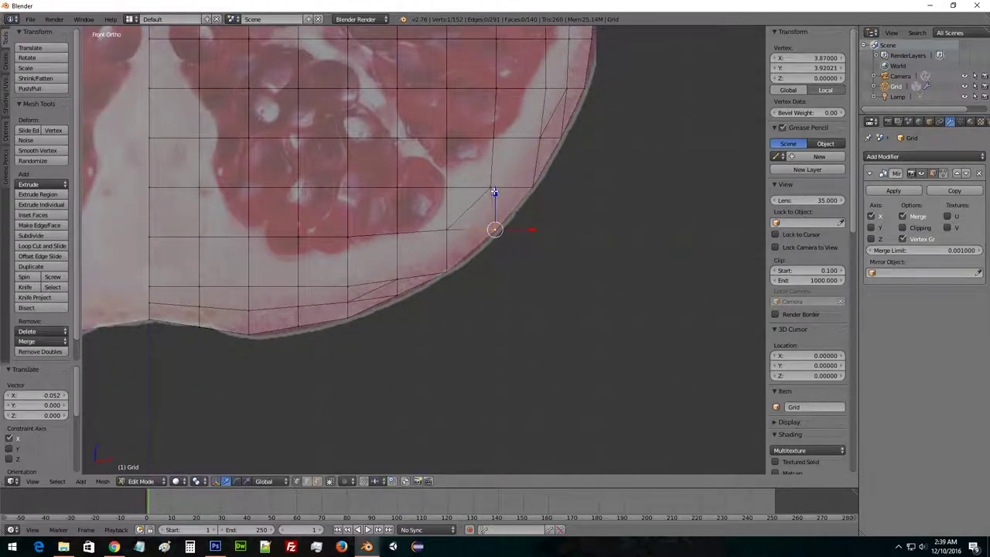
pyautogui.press('g')
pyautogui.press('y')
pyautogui.click(494, 194)
# Adjust the next two outline vertices toward the bottom along Z, lowering the second about 0.05.
pyautogui.rightClick(453, 270)
pyautogui.press('g')
pyautogui.press('z')
pyautogui.click(444, 238)
pyautogui.rightClick(401, 267)
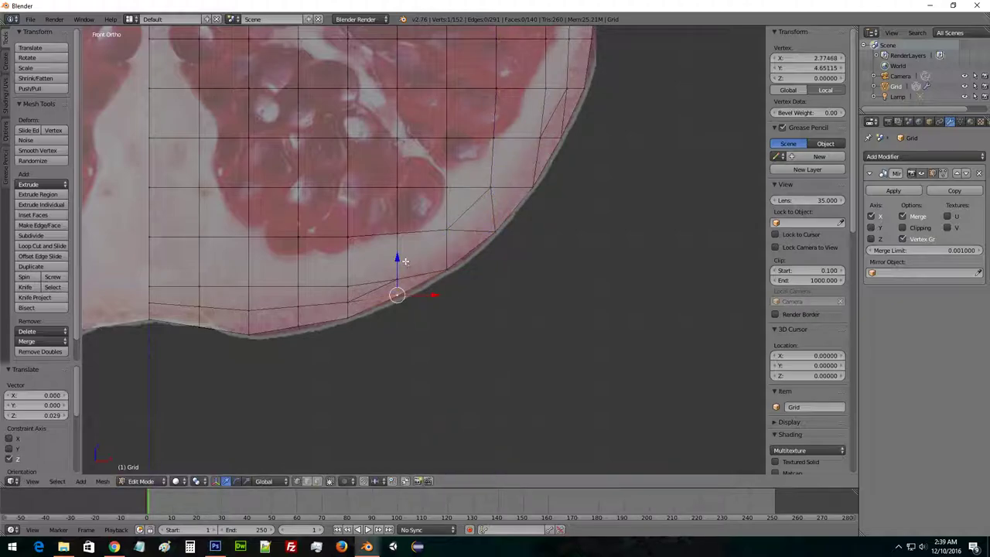
pyautogui.press('g')
pyautogui.press('z')
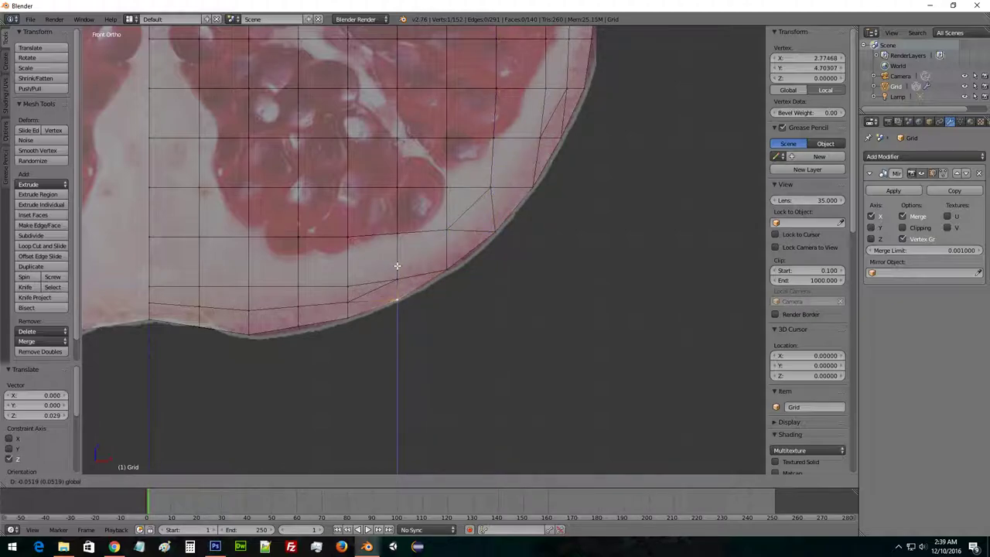
pyautogui.click(397, 266)
# Adjust the new vertex on the bottom edge right of the lowest point along Z to follow the outline.
pyautogui.keyDown('shift'); pyautogui.moveTo(437, 269); pyautogui.dragTo(601, 204, button='middle'); pyautogui.keyUp('shift')
pyautogui.rightClick(469, 249)
pyautogui.rightClick(461, 266)
pyautogui.press('g')
pyautogui.press('z')
pyautogui.click(463, 227)
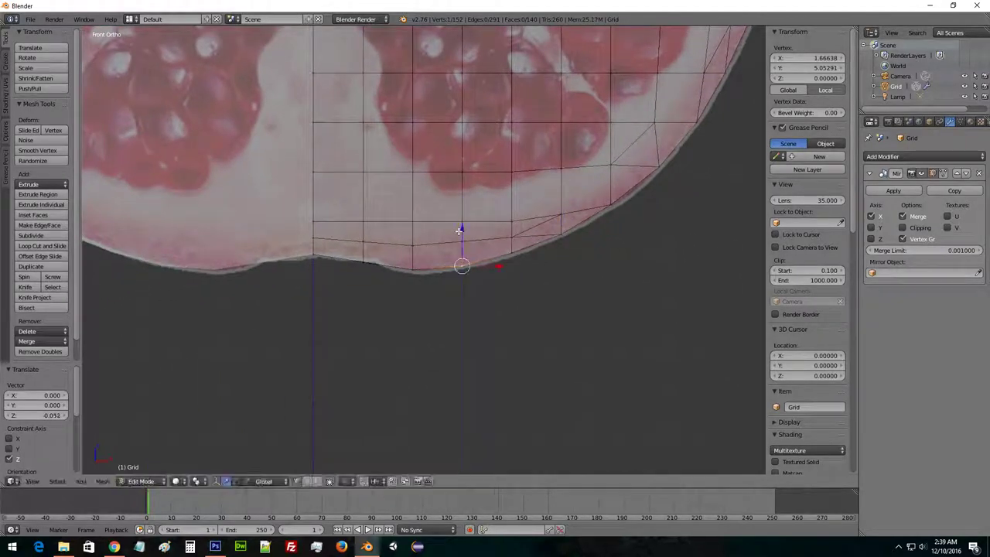
# Move the new bottom-edge vertex beside the centre line about 0.081 outward along X and lower it about 0.017 along Z.
pyautogui.rightClick(374, 255)
pyautogui.press('g')
pyautogui.press('z')
pyautogui.click(363, 221)
pyautogui.press('g')
pyautogui.press('x')
pyautogui.click(362, 223)
pyautogui.press('g')
pyautogui.press('z')
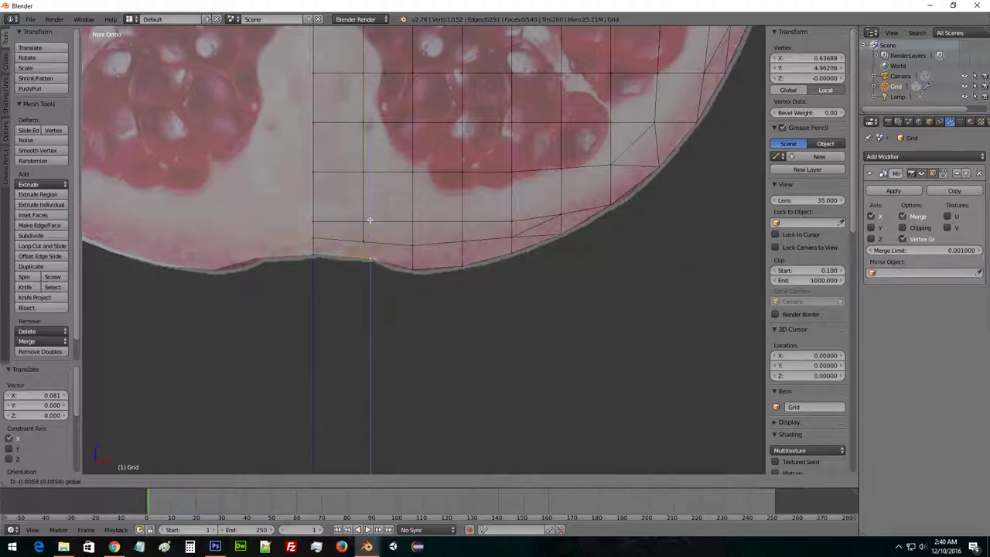
pyautogui.click(367, 221)
# Clear the selection, select the mesh's outer boundary edge loop, and turn the view nearly edge-on.
pyautogui.scroll(-4, 438, 214)
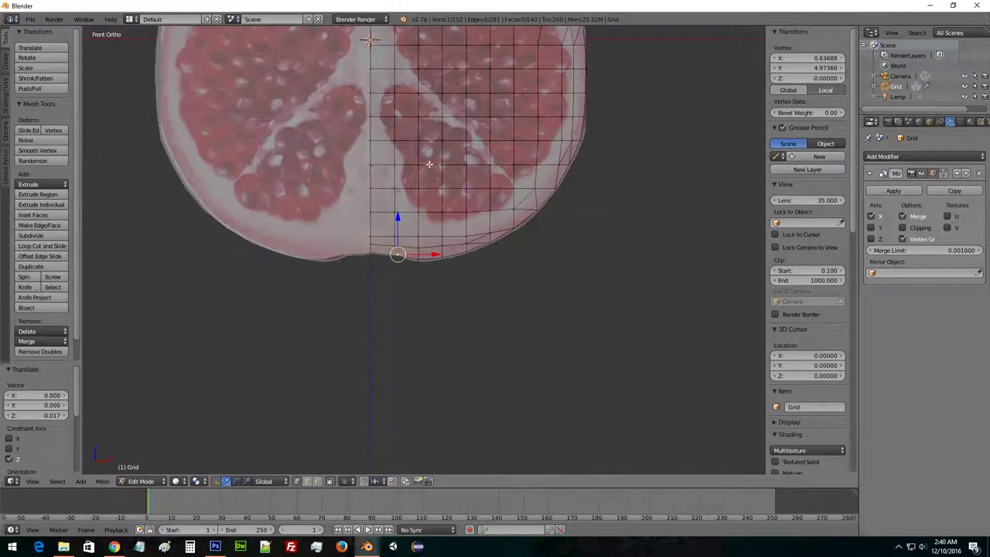
pyautogui.keyDown('shift'); pyautogui.moveTo(438, 213); pyautogui.dragTo(482, 304, button='middle'); pyautogui.keyUp('shift')
pyautogui.press('a')
pyautogui.moveTo(574, 190); pyautogui.dragTo(564, 235, button='middle')
pyautogui.scroll(-2, 531, 193)
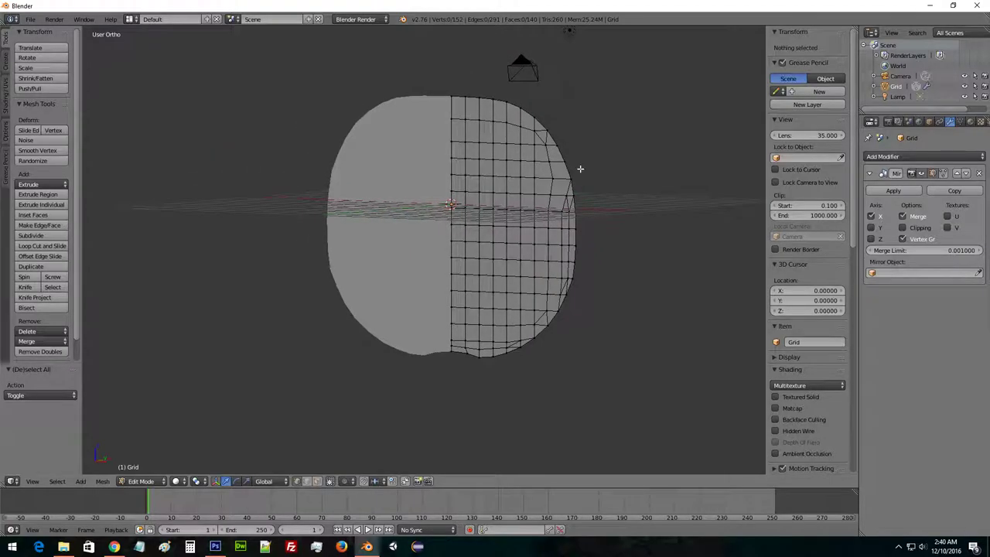
pyautogui.keyDown('alt'); pyautogui.rightClick(557, 144); pyautogui.keyUp('alt')
pyautogui.moveTo(557, 144); pyautogui.dragTo(591, 216, button='middle')
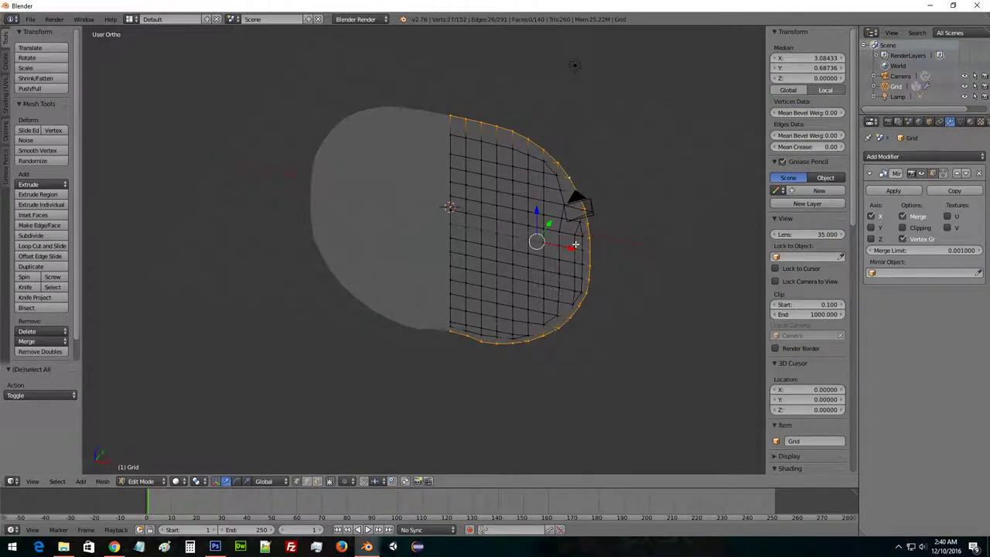
pyautogui.moveTo(634, 190); pyautogui.dragTo(555, 195, button='middle')
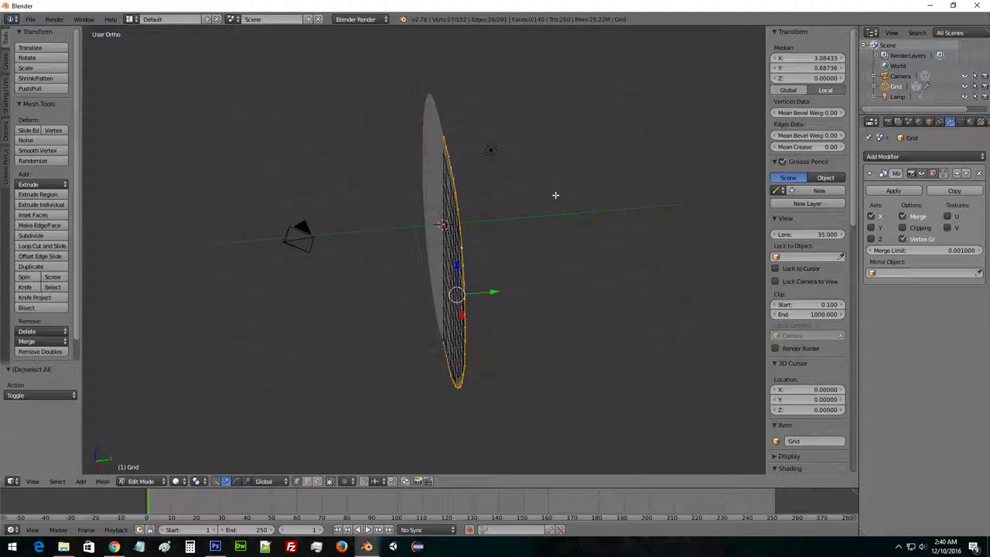
# Try extruding the boundary loop and rotating it 30 degrees about the global Y axis.
pyautogui.press('e')
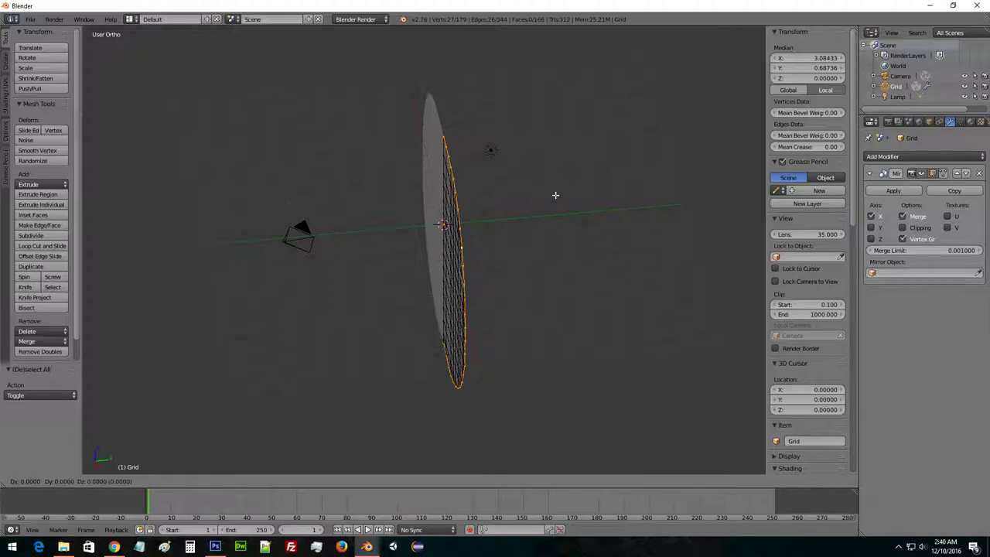
pyautogui.press('r')
pyautogui.press('y')
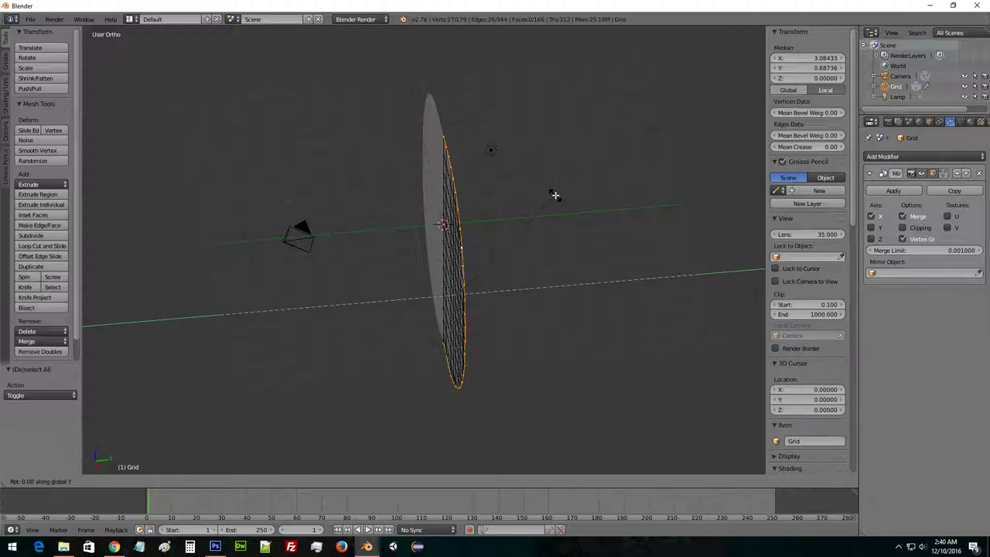
pyautogui.write('30')
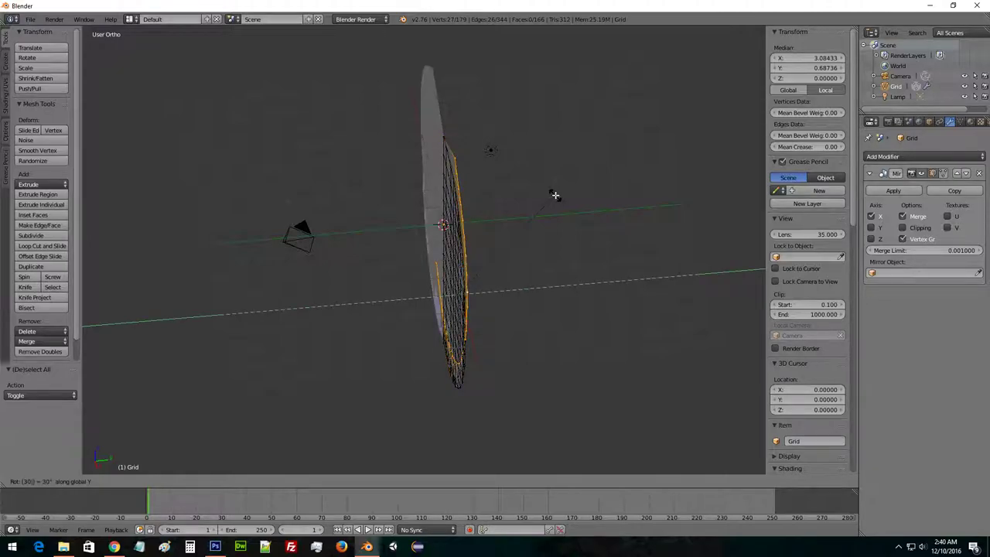
pyautogui.press('Return')
pyautogui.hotkey('ctrl', 'z')
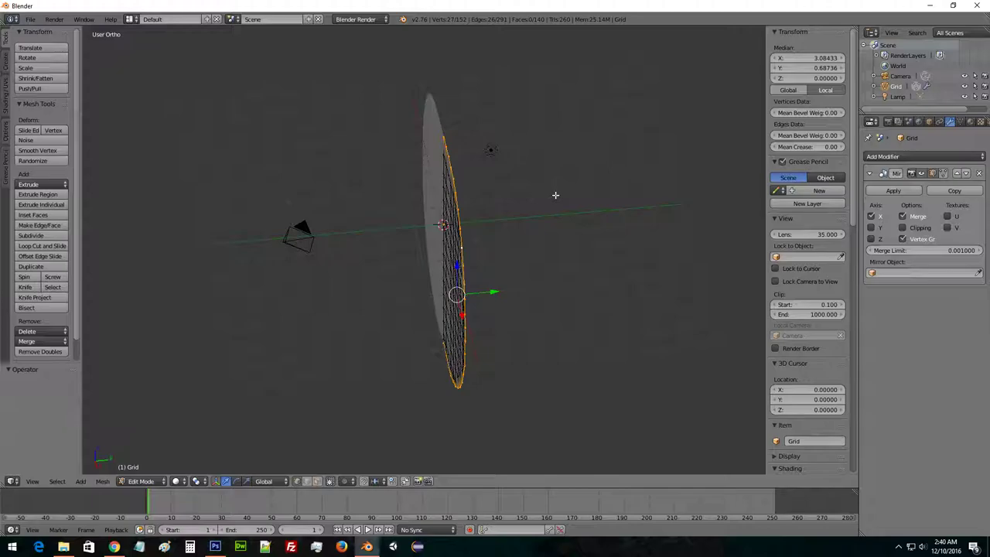
# Try moving the boundary loop freely away from the flat face to give the mesh depth.
pyautogui.press('g')
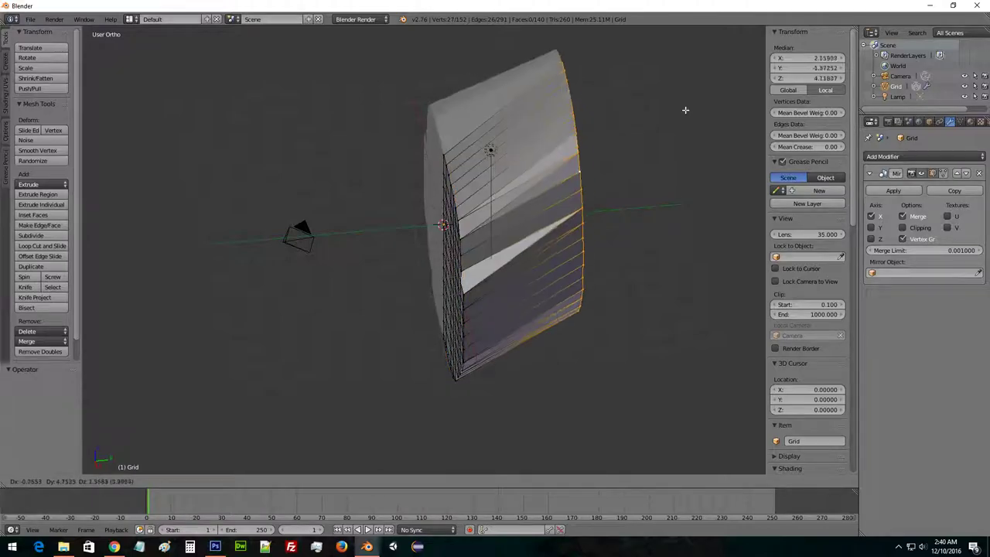
pyautogui.click(712, 105)
pyautogui.moveTo(430, 316); pyautogui.dragTo(519, 260, button='middle')
pyautogui.hotkey('ctrl', 'z')
pyautogui.moveTo(557, 306); pyautogui.dragTo(475, 348, button='middle')
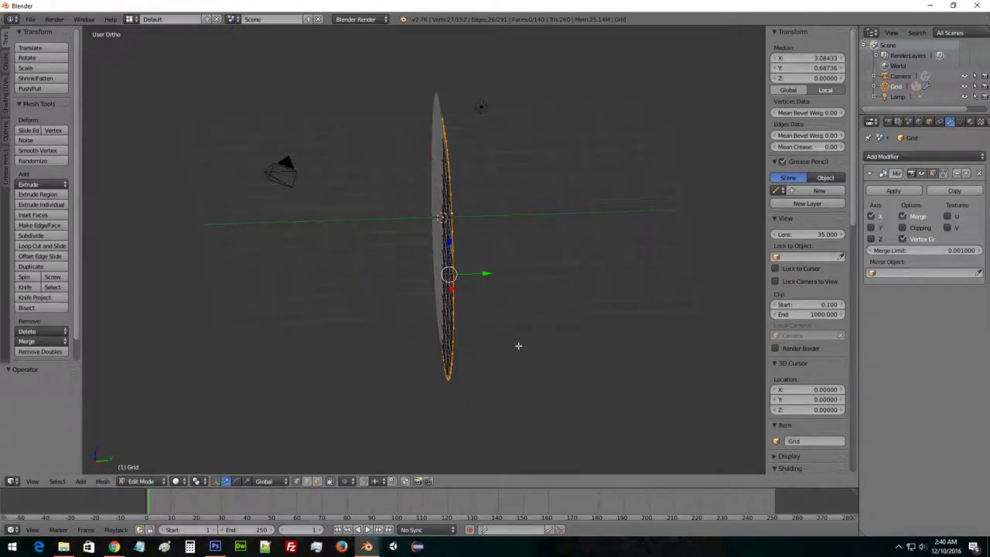
# Extrude the boundary loop in place and try rotating it 15 degrees about the global Z axis around its own centre.
pyautogui.press('e')
pyautogui.press('Escape')
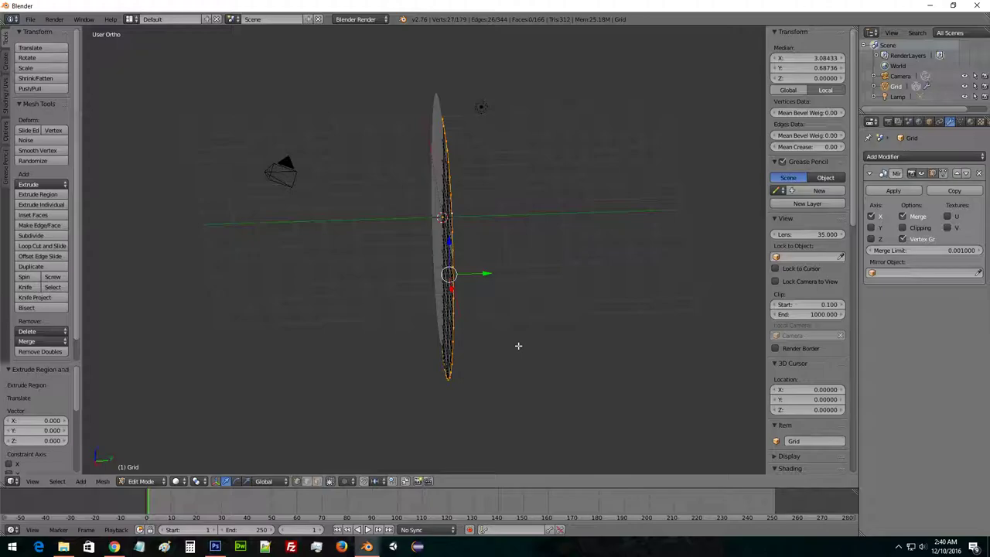
pyautogui.press('r')
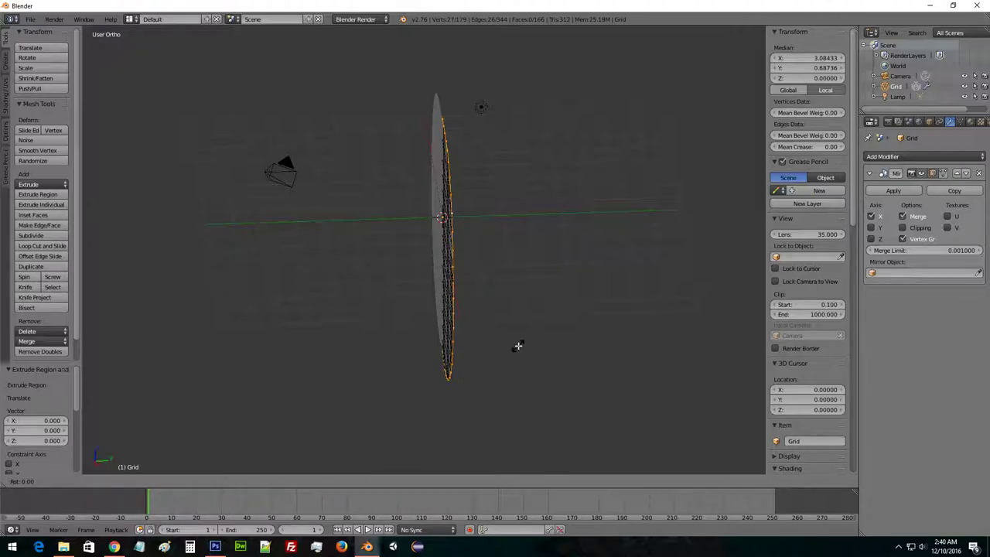
pyautogui.write('z')
pyautogui.write('15')
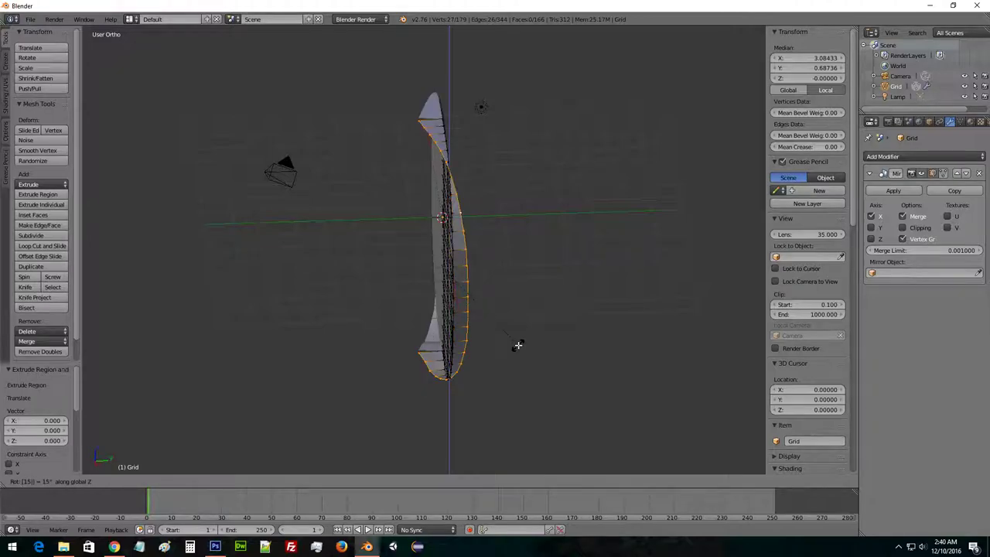
pyautogui.press('Return')
# Set the pivot point to the 3D cursor.
pyautogui.moveTo(416, 265); pyautogui.dragTo(521, 273, button='middle')
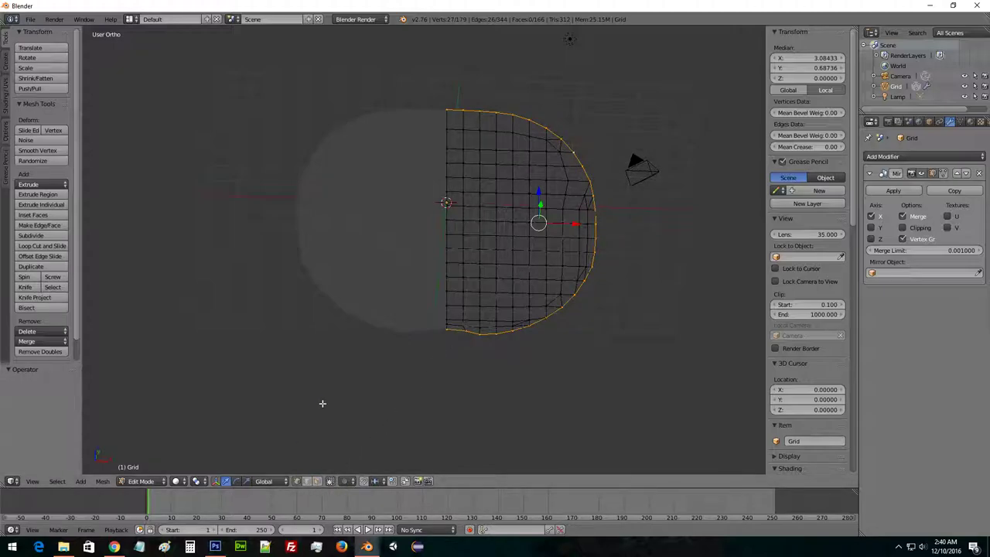
pyautogui.press('.')
pyautogui.moveTo(418, 378); pyautogui.dragTo(462, 348, button='middle')
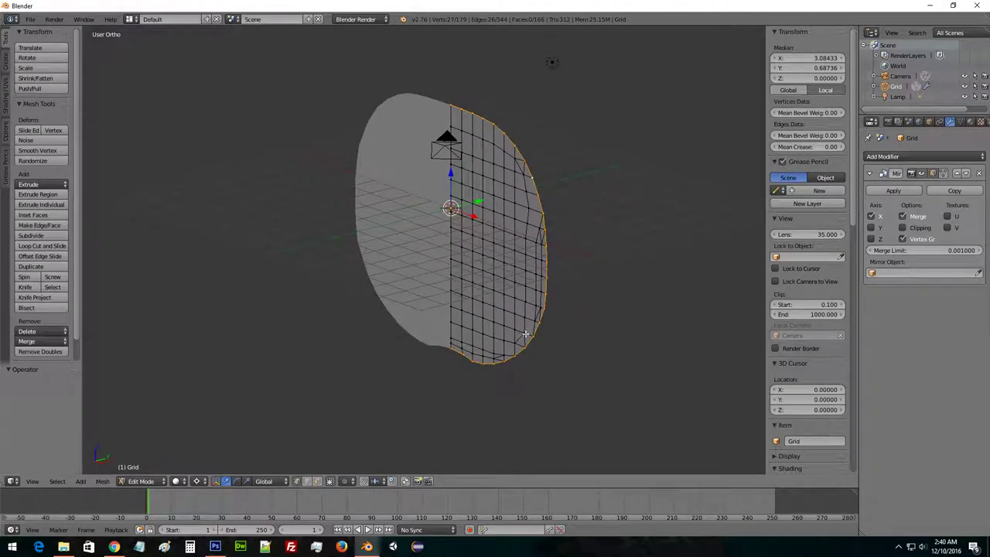
# Try moving the extruded loop freely, then undo that move.
pyautogui.press('g')
pyautogui.click(597, 314)
pyautogui.hotkey('ctrl', 'z')
# Rotate the extruded loop 15 degrees about the global Z axis around the 3D cursor.
pyautogui.moveTo(537, 365); pyautogui.dragTo(369, 277, button='middle')
pyautogui.write('rz15')
pyautogui.press('Return')
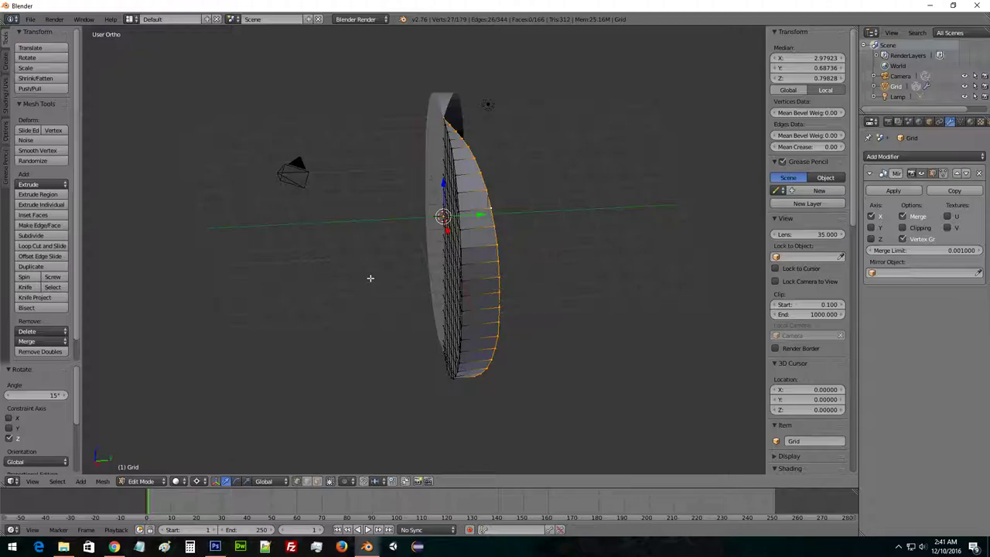
# Extrude the loop and rotate the extrusion 15 degrees about global Z, five times in a row, to sweep out the rounded shell.
pyautogui.press('e')
pyautogui.press('r')
pyautogui.write('z')
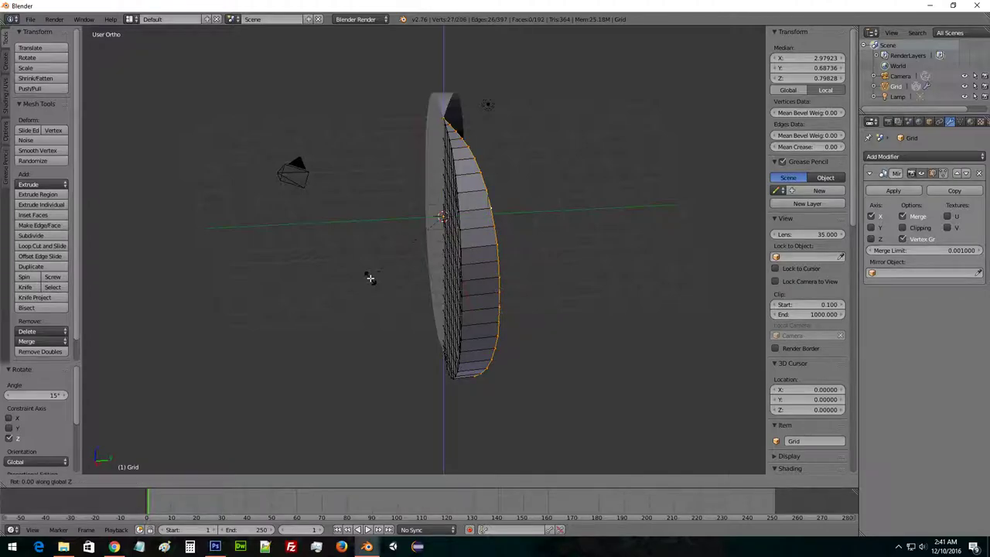
pyautogui.write('15')
pyautogui.press('Return')
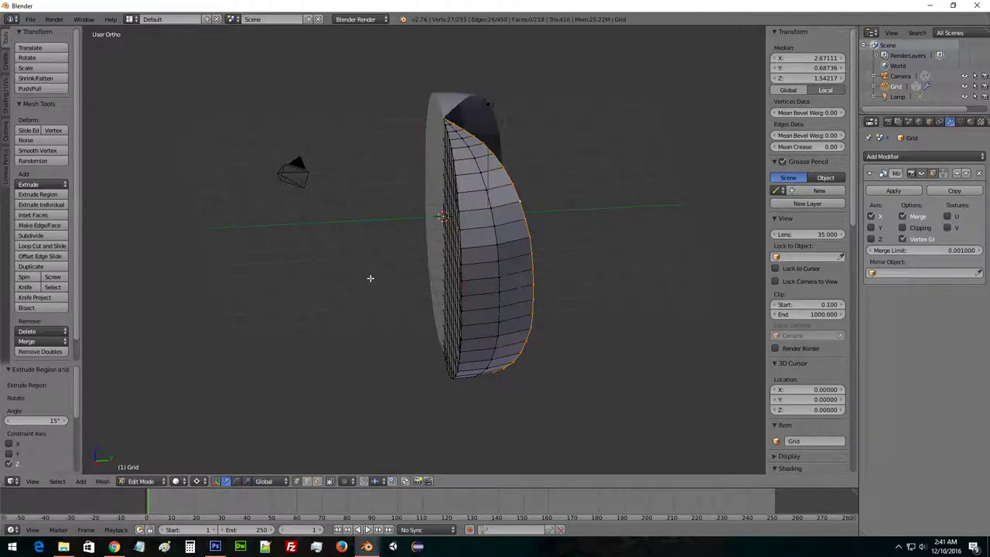
pyautogui.write('erz15')
pyautogui.press('Return')
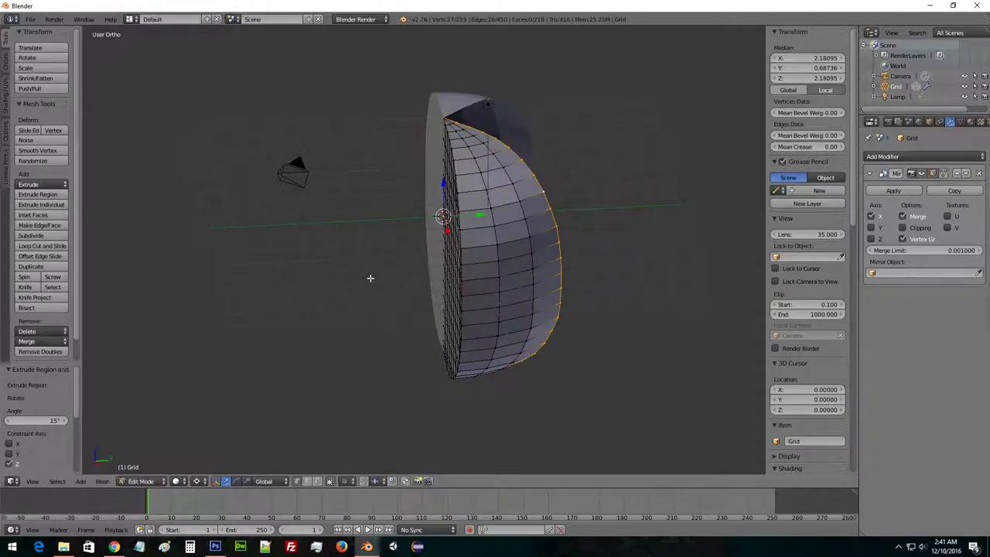
pyautogui.write('erz15')
pyautogui.press('Return')
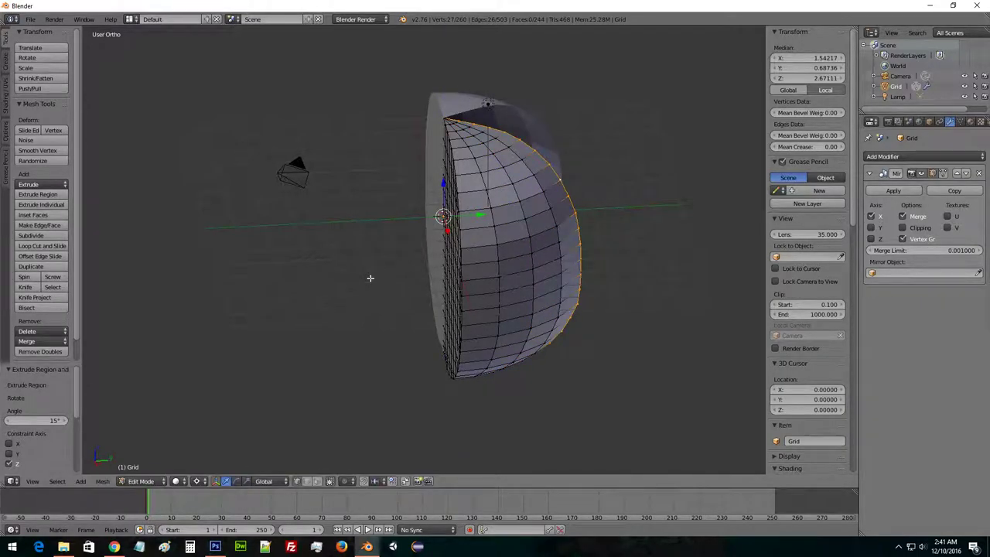
pyautogui.write('erz15')
pyautogui.press('Return')
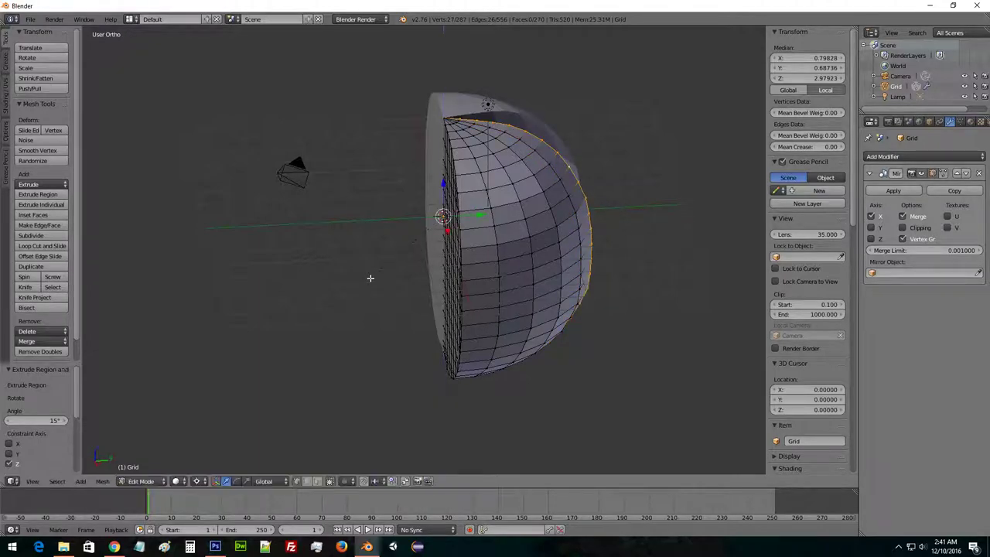
pyautogui.write('erz15')
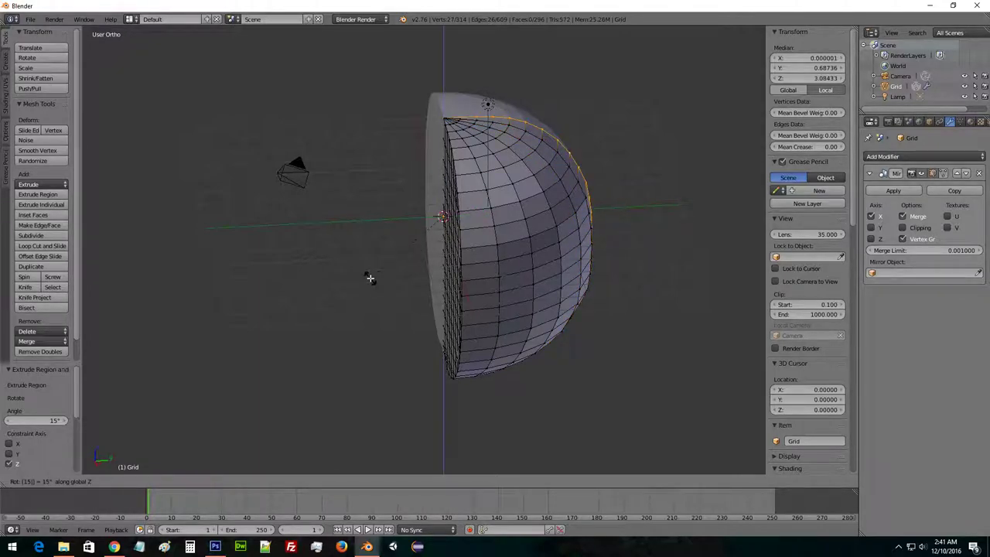
pyautogui.press('Return')
# Save the file as Pomegranate.blend on the Desktop.
pyautogui.moveTo(445, 148); pyautogui.dragTo(572, 151, button='middle')
pyautogui.hotkey('ctrl', 's')
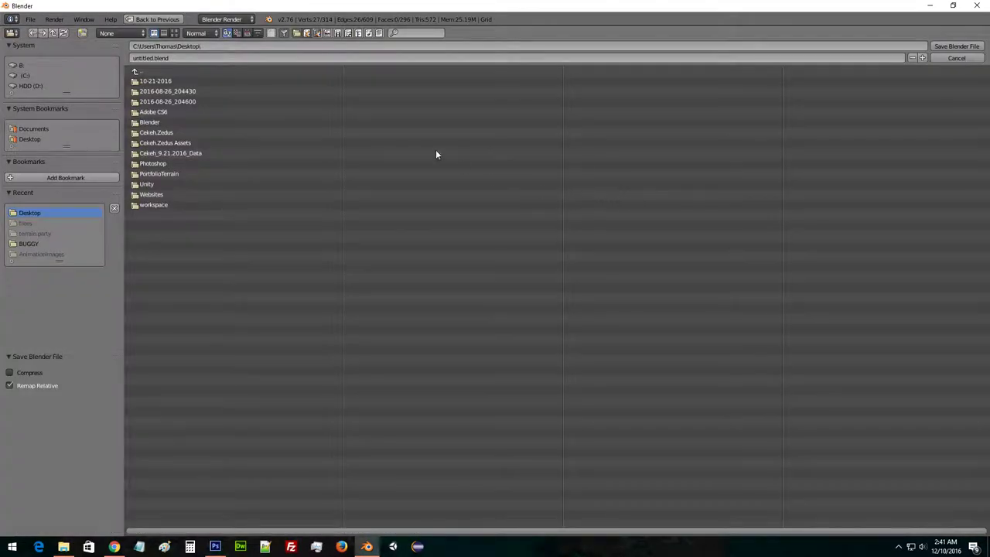
pyautogui.press('BackSpace')
pyautogui.press('Return')
pyautogui.click(954, 47)
# Clear the selection and box-select the modelled half of the pomegranate over the reference in front view.
pyautogui.moveTo(608, 152); pyautogui.dragTo(592, 244, button='middle')
pyautogui.press('KP_1')
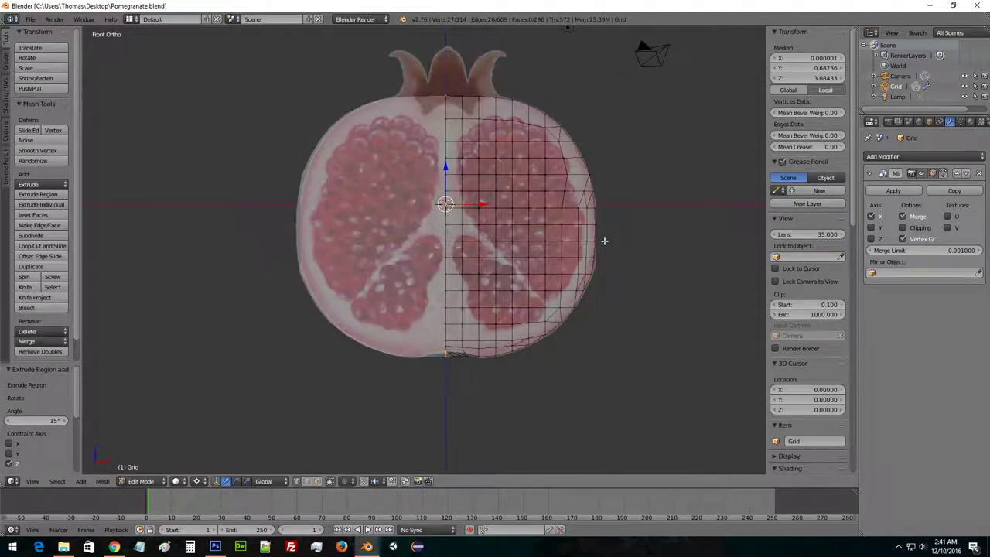
pyautogui.scroll(2, 595, 240)
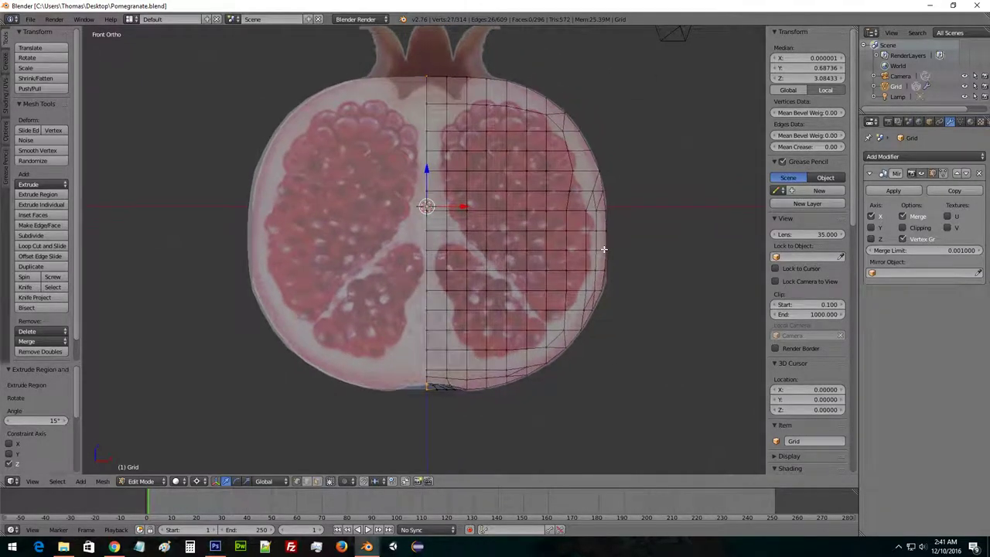
pyautogui.moveTo(604, 249); pyautogui.dragTo(554, 245, button='middle')
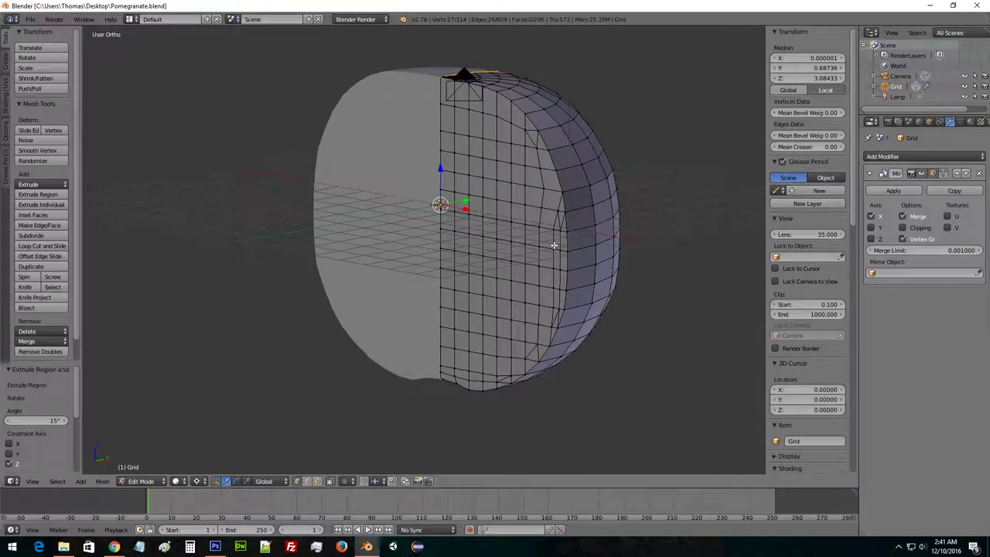
pyautogui.press('KP_1')
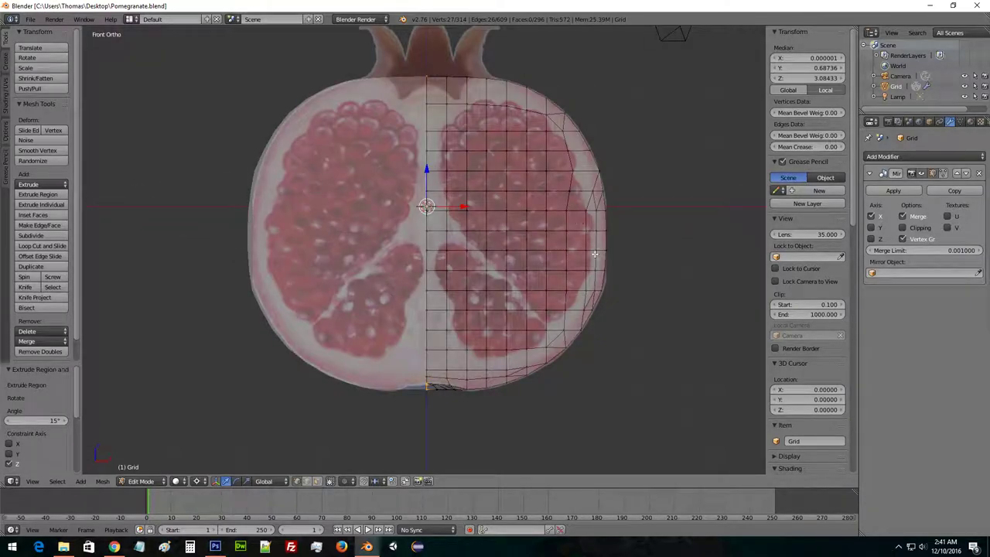
pyautogui.press('a')
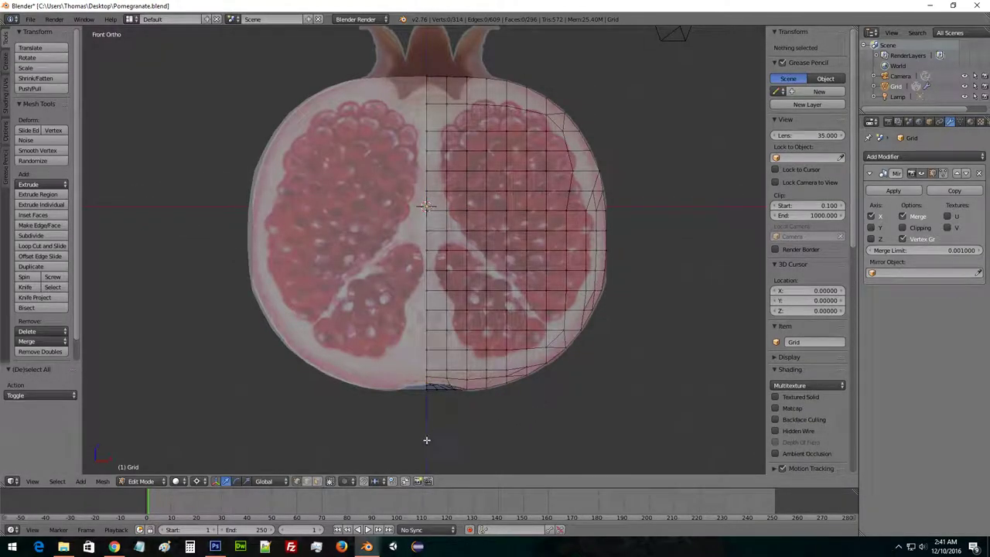
pyautogui.press('b')
pyautogui.moveTo(662, 420); pyautogui.dragTo(413, 141)
# Remove the shell vertices just below the flat face's bottom edge, beside the centre line, from the selection.
pyautogui.keyDown('shift'); pyautogui.moveTo(513, 384); pyautogui.dragTo(511, 316, button='middle'); pyautogui.keyUp('shift')
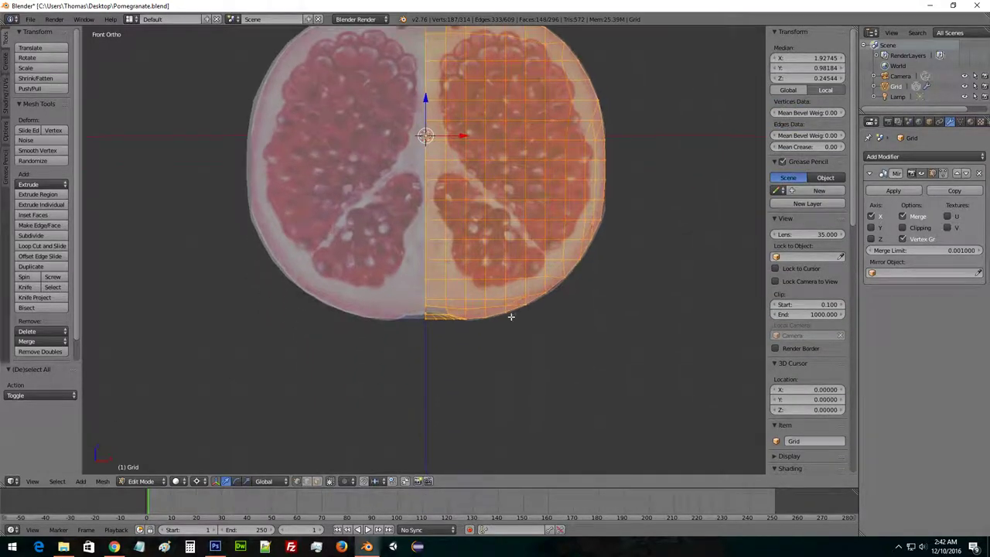
pyautogui.keyDown('shift'); pyautogui.rightClick(460, 318); pyautogui.keyUp('shift')
pyautogui.keyDown('shift'); pyautogui.rightClick(452, 323); pyautogui.keyUp('shift')
pyautogui.keyDown('shift'); pyautogui.rightClick(455, 320); pyautogui.keyUp('shift')
pyautogui.keyDown('shift'); pyautogui.rightClick(431, 323); pyautogui.keyUp('shift')
pyautogui.keyDown('shift'); pyautogui.rightClick(437, 322); pyautogui.keyUp('shift')
# Deselect the five vertices along the shell's centre seam behind the bottom pole.
pyautogui.moveTo(481, 329); pyautogui.dragTo(565, 245, button='middle')
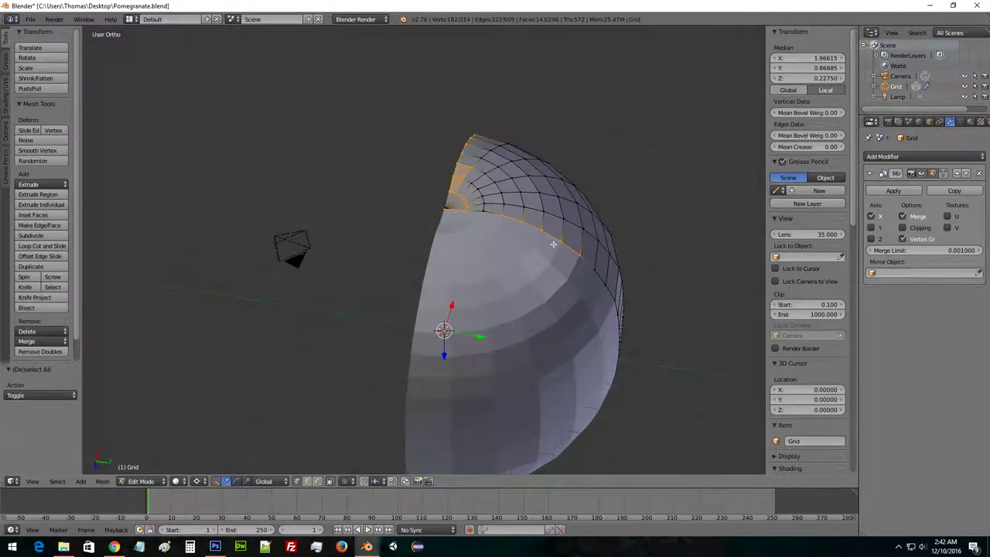
pyautogui.keyDown('shift'); pyautogui.rightClick(503, 214); pyautogui.keyUp('shift')
pyautogui.keyDown('shift'); pyautogui.rightClick(523, 220); pyautogui.keyUp('shift')
pyautogui.keyDown('shift'); pyautogui.rightClick(542, 230); pyautogui.keyUp('shift')
pyautogui.keyDown('shift'); pyautogui.rightClick(562, 241); pyautogui.keyUp('shift')
pyautogui.keyDown('shift'); pyautogui.rightClick(580, 253); pyautogui.keyUp('shift')
# Deselect the remaining stray shell vertices in the ring and patch around the bottom pole.
pyautogui.moveTo(500, 212); pyautogui.dragTo(478, 220, button='middle')
pyautogui.keyDown('shift'); pyautogui.rightClick(475, 219); pyautogui.keyUp('shift')
pyautogui.keyDown('shift'); pyautogui.rightClick(471, 212); pyautogui.keyUp('shift')
pyautogui.keyDown('shift'); pyautogui.rightClick(466, 205); pyautogui.keyUp('shift')
pyautogui.keyDown('shift'); pyautogui.rightClick(460, 200); pyautogui.keyUp('shift')
pyautogui.keyDown('shift'); pyautogui.rightClick(453, 200); pyautogui.keyUp('shift')
pyautogui.keyDown('shift'); pyautogui.rightClick(458, 185); pyautogui.keyUp('shift')
pyautogui.keyDown('shift'); pyautogui.rightClick(465, 168); pyautogui.keyUp('shift')
# Deselect the overlapping pole vertices where the shell meets the flat face at the bottom centre.
pyautogui.moveTo(466, 168); pyautogui.dragTo(423, 230, button='middle')
pyautogui.moveTo(530, 170); pyautogui.dragTo(458, 80, button='middle')
pyautogui.scroll(7, 513, 190)
pyautogui.moveTo(555, 208); pyautogui.dragTo(598, 187, button='middle')
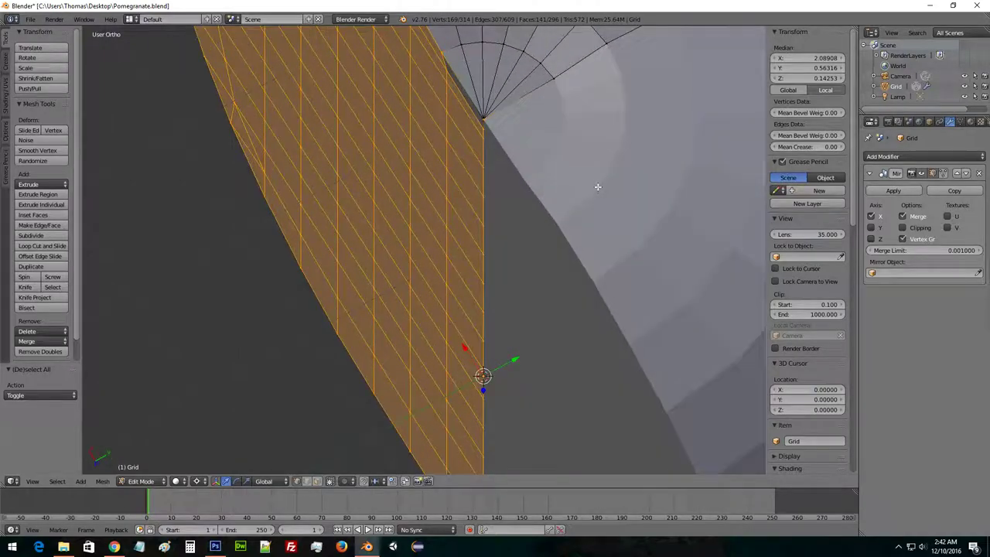
pyautogui.moveTo(545, 152); pyautogui.dragTo(477, 189, button='middle')
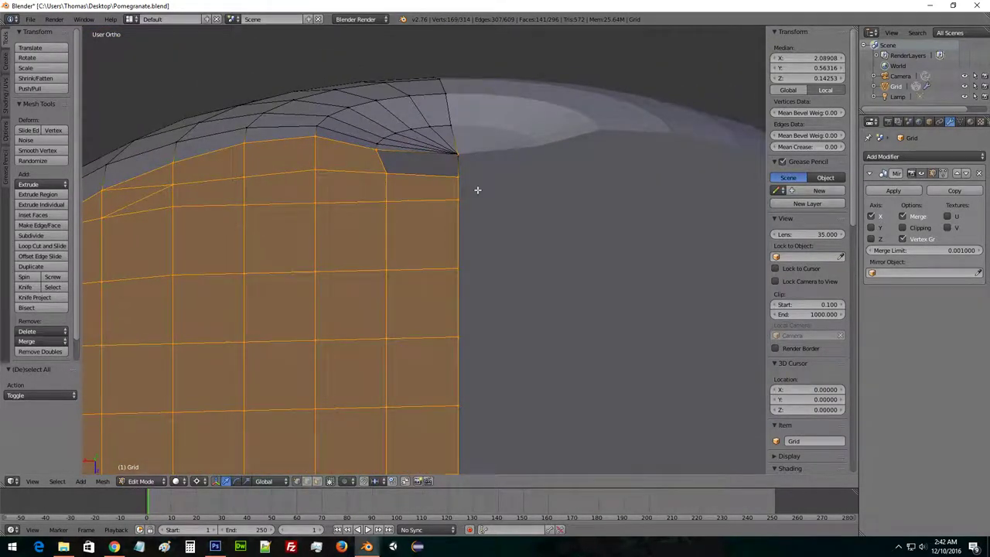
pyautogui.scroll(3, 475, 178)
pyautogui.keyDown('shift'); pyautogui.moveTo(503, 120); pyautogui.dragTo(496, 245, button='middle'); pyautogui.keyUp('shift')
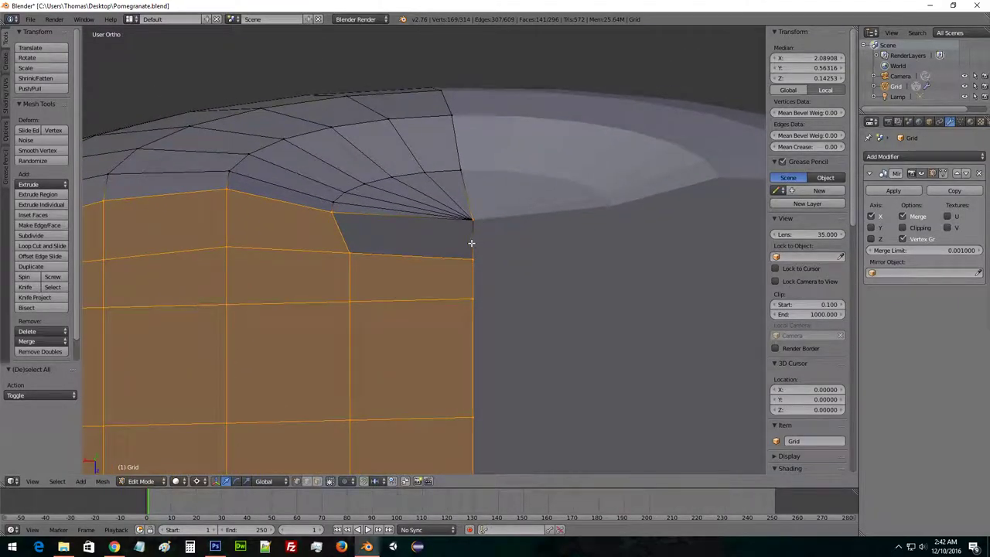
pyautogui.scroll(3, 495, 232)
pyautogui.keyDown('shift'); pyautogui.rightClick(553, 178); pyautogui.keyUp('shift')
pyautogui.keyDown('shift'); pyautogui.rightClick(554, 178); pyautogui.keyUp('shift')
pyautogui.keyDown('shift'); pyautogui.rightClick(552, 178); pyautogui.keyUp('shift')
pyautogui.keyDown('shift'); pyautogui.rightClick(551, 180); pyautogui.keyUp('shift')
pyautogui.keyDown('shift'); pyautogui.rightClick(549, 173); pyautogui.keyUp('shift')
pyautogui.keyDown('shift'); pyautogui.rightClick(545, 183); pyautogui.keyUp('shift')
pyautogui.keyDown('shift'); pyautogui.rightClick(556, 182); pyautogui.keyUp('shift')
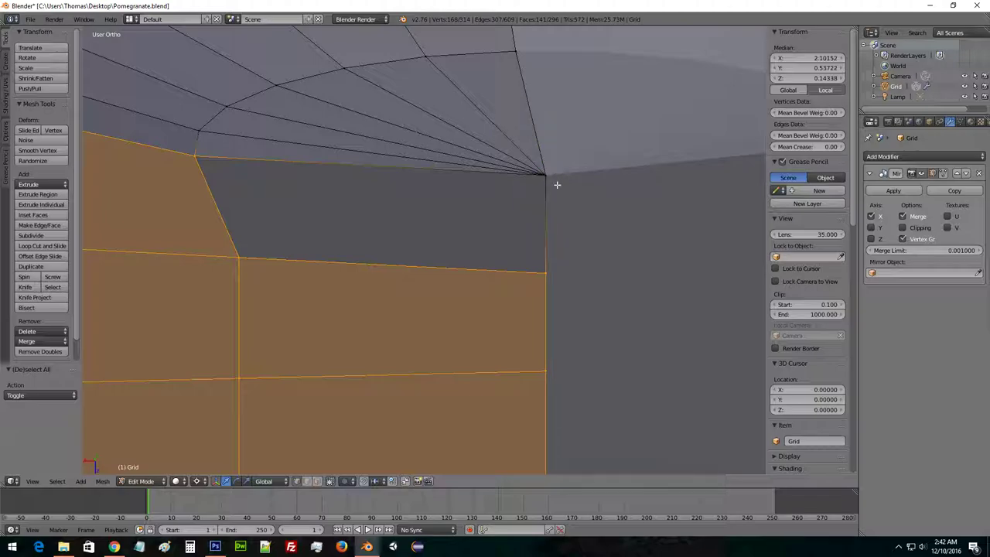
# Deselect the rim vertex beside the bottom pole and toggle the selection of the overlapping vertices at the pole.
pyautogui.moveTo(558, 232); pyautogui.dragTo(338, 202, button='middle')
pyautogui.keyDown('shift'); pyautogui.rightClick(240, 180); pyautogui.keyUp('shift')
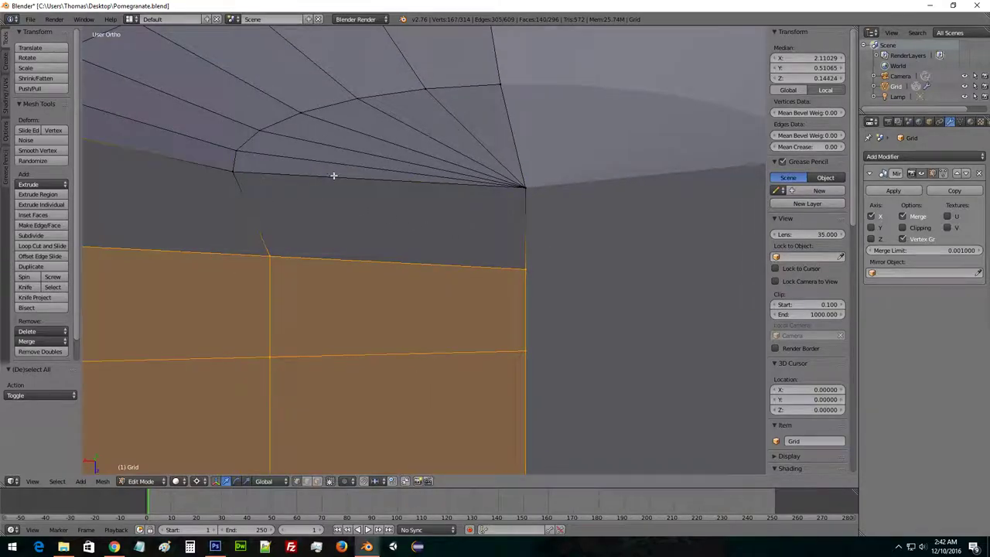
pyautogui.keyDown('shift'); pyautogui.rightClick(526, 193); pyautogui.keyUp('shift')
pyautogui.keyDown('shift'); pyautogui.rightClick(524, 195); pyautogui.keyUp('shift')
pyautogui.keyDown('shift'); pyautogui.rightClick(531, 201); pyautogui.keyUp('shift')
pyautogui.keyDown('shift'); pyautogui.rightClick(526, 207); pyautogui.keyUp('shift')
# Switch to edge selection and add the flat face's missing edges near the bottom pole to the selection.
pyautogui.click(305, 482)
pyautogui.keyDown('shift'); pyautogui.rightClick(518, 228); pyautogui.keyUp('shift')
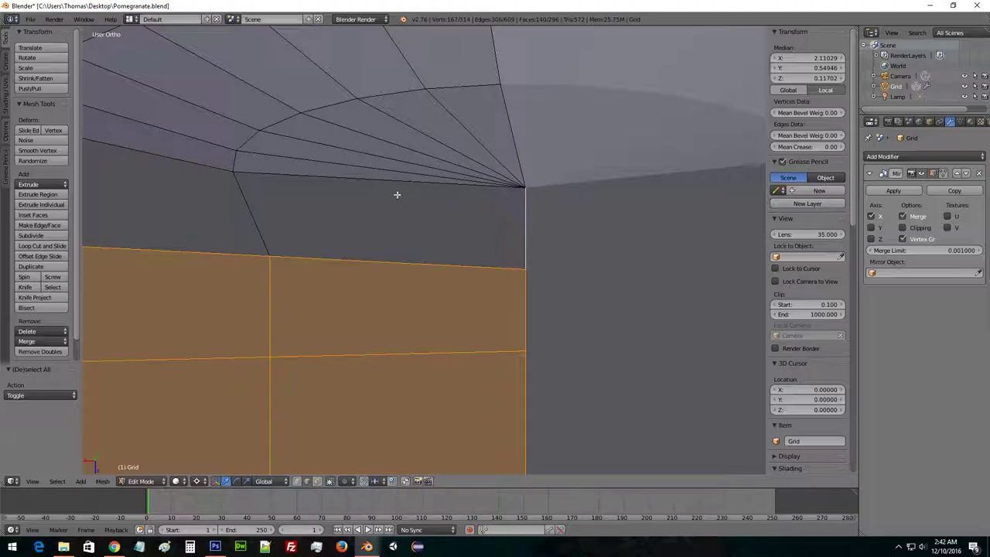
pyautogui.keyDown('shift'); pyautogui.rightClick(314, 182); pyautogui.keyUp('shift')
pyautogui.keyDown('shift'); pyautogui.rightClick(258, 214); pyautogui.keyUp('shift')
pyautogui.keyDown('shift'); pyautogui.moveTo(245, 219); pyautogui.dragTo(561, 223, button='middle'); pyautogui.keyUp('shift')
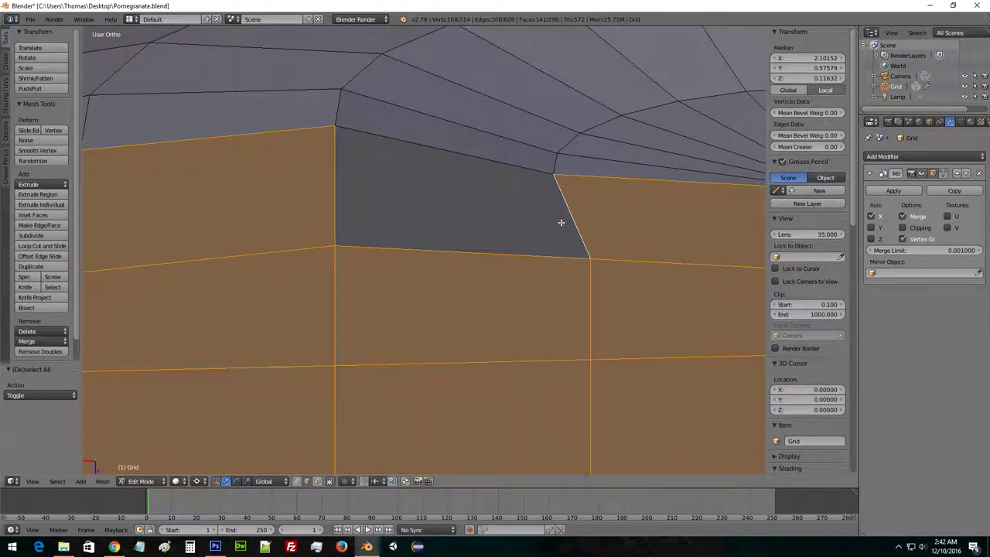
pyautogui.keyDown('shift'); pyautogui.rightClick(494, 174); pyautogui.keyUp('shift')
# Deselect the shell's centre-seam edges running back from the top pole.
pyautogui.moveTo(484, 188); pyautogui.dragTo(346, 335, button='middle')
pyautogui.press('KP_1')
pyautogui.keyDown('shift'); pyautogui.moveTo(420, 145); pyautogui.dragTo(393, 392, button='middle'); pyautogui.keyUp('shift')
pyautogui.keyDown('shift'); pyautogui.moveTo(486, 155); pyautogui.dragTo(501, 99, button='middle'); pyautogui.keyUp('shift')
pyautogui.keyDown('shift'); pyautogui.moveTo(465, 195); pyautogui.dragTo(521, 210, button='middle'); pyautogui.keyUp('shift')
pyautogui.keyDown('shift'); pyautogui.scroll(4, 515, 194); pyautogui.keyUp('shift')
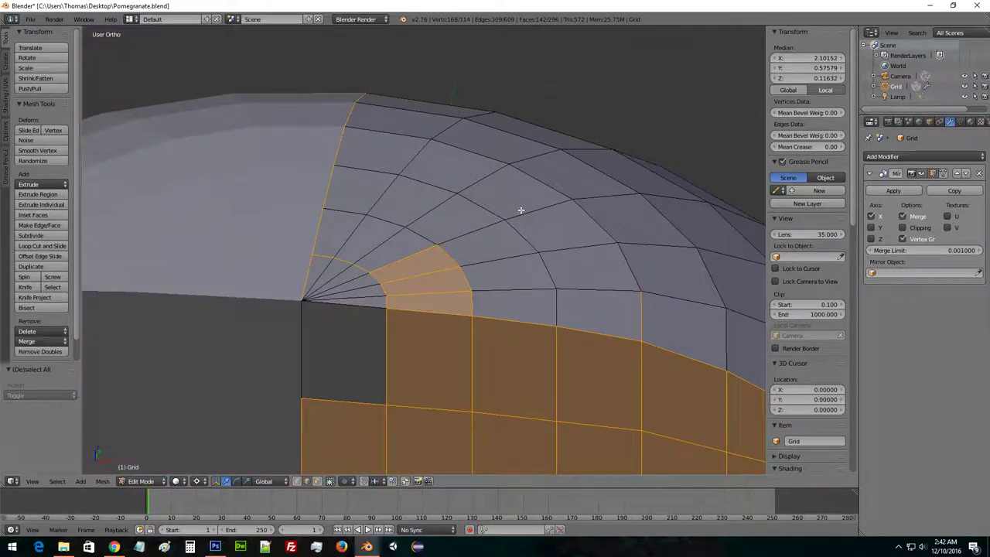
pyautogui.keyDown('shift'); pyautogui.rightClick(352, 112); pyautogui.keyUp('shift')
pyautogui.keyDown('shift'); pyautogui.rightClick(341, 147); pyautogui.keyUp('shift')
pyautogui.keyDown('shift'); pyautogui.rightClick(331, 183); pyautogui.keyUp('shift')
pyautogui.keyDown('shift'); pyautogui.rightClick(322, 229); pyautogui.keyUp('shift')
pyautogui.keyDown('shift'); pyautogui.rightClick(309, 270); pyautogui.keyUp('shift')
# Deselect the ring of edges around the top pole and the small shell patch next to it.
pyautogui.keyDown('shift'); pyautogui.rightClick(336, 260); pyautogui.keyUp('shift')
pyautogui.keyDown('shift'); pyautogui.rightClick(325, 261); pyautogui.keyUp('shift')
pyautogui.keyDown('shift'); pyautogui.rightClick(350, 266); pyautogui.keyUp('shift')
pyautogui.keyDown('shift'); pyautogui.rightClick(364, 270); pyautogui.keyUp('shift')
pyautogui.keyDown('shift'); pyautogui.rightClick(377, 274); pyautogui.keyUp('shift')
pyautogui.keyDown('shift'); pyautogui.rightClick(403, 272); pyautogui.keyUp('shift')
pyautogui.keyDown('shift'); pyautogui.rightClick(440, 247); pyautogui.keyUp('shift')
pyautogui.keyDown('shift'); pyautogui.rightClick(460, 268); pyautogui.keyUp('shift')
pyautogui.keyDown('shift'); pyautogui.rightClick(385, 293); pyautogui.keyUp('shift')
pyautogui.keyDown('shift'); pyautogui.rightClick(386, 292); pyautogui.keyUp('shift')
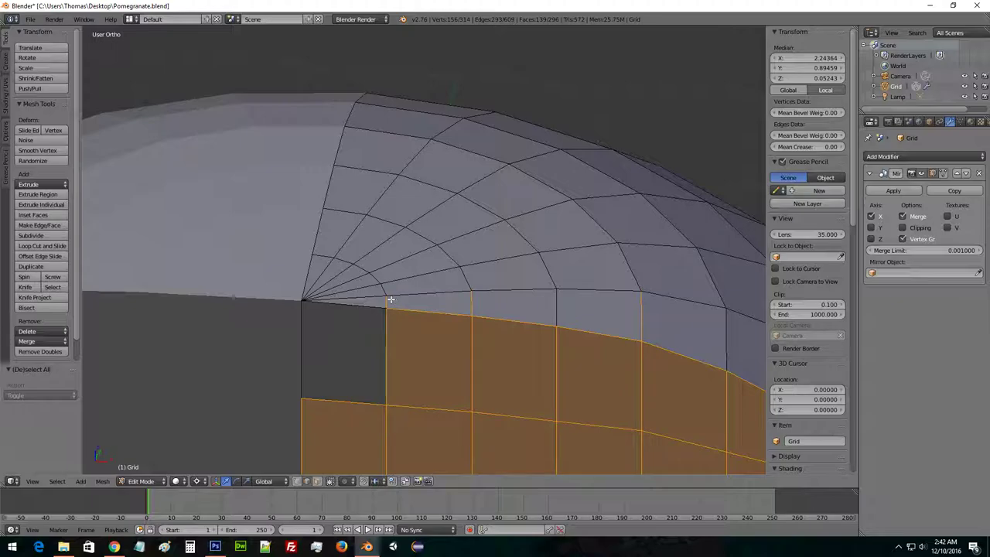
# Deselect the two stray shell edges above the flat face's top rim and add its top centre-line edge to the selection.
pyautogui.keyDown('shift'); pyautogui.rightClick(472, 292); pyautogui.keyUp('shift')
pyautogui.keyDown('shift'); pyautogui.rightClick(642, 293); pyautogui.keyUp('shift')
pyautogui.moveTo(689, 330)
pyautogui.mouseDown(button='middle')
pyautogui.moveTo(699, 345)
pyautogui.moveTo(678, 338)
pyautogui.mouseUp(button='middle')
pyautogui.keyDown('shift'); pyautogui.rightClick(305, 283); pyautogui.keyUp('shift')
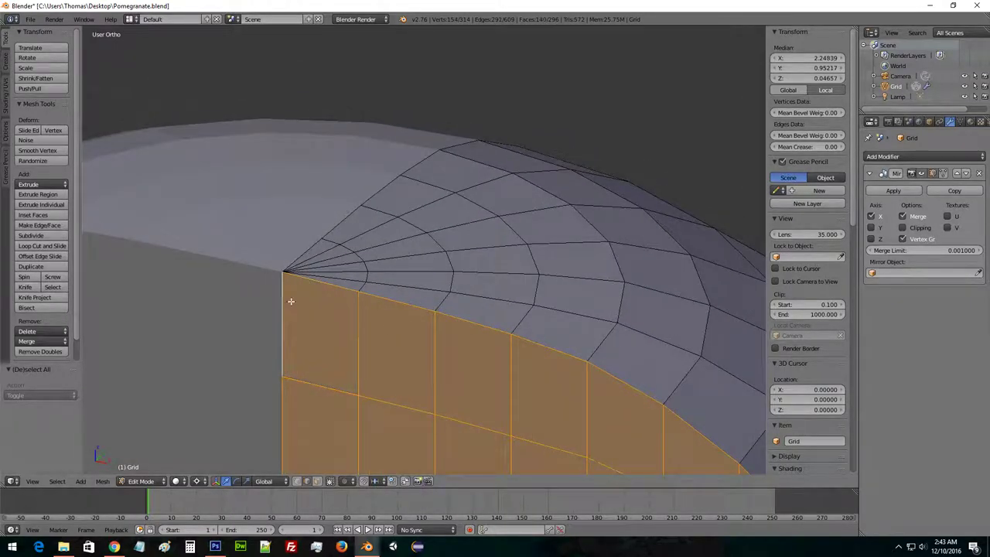
# Examine the selected flat face from several angles for missing or stray selections.
pyautogui.moveTo(423, 331); pyautogui.dragTo(509, 222, button='middle')
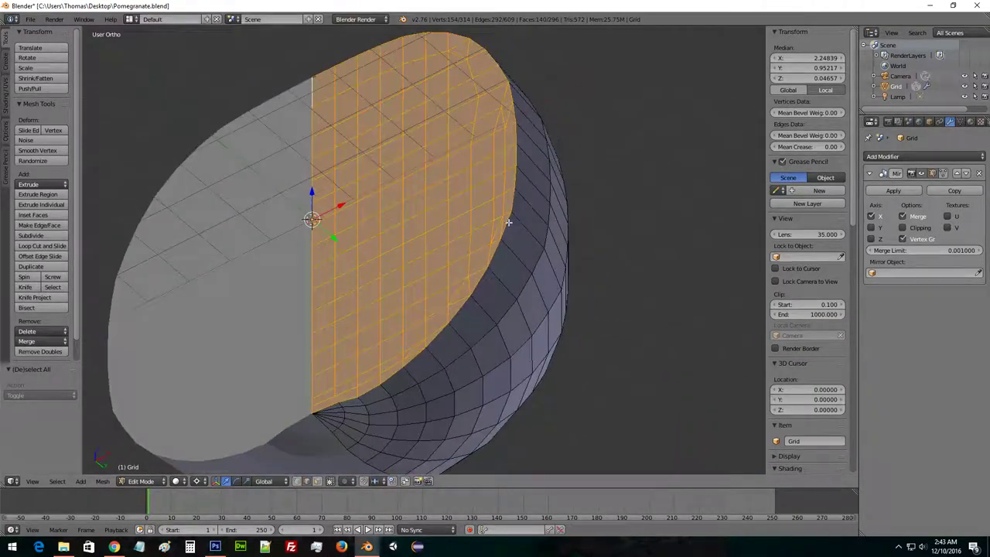
pyautogui.moveTo(378, 196); pyautogui.dragTo(526, 194, button='middle')
pyautogui.scroll(-4, 511, 194)
pyautogui.keyDown('shift'); pyautogui.moveTo(420, 153); pyautogui.dragTo(462, 222, button='middle'); pyautogui.keyUp('shift')
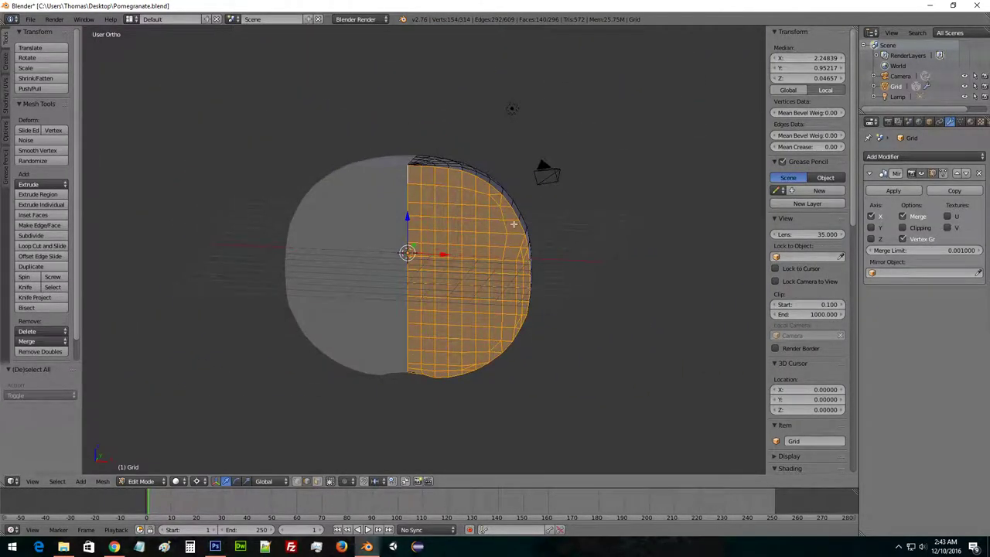
pyautogui.moveTo(530, 213); pyautogui.dragTo(579, 218, button='middle')
pyautogui.scroll(3, 557, 201)
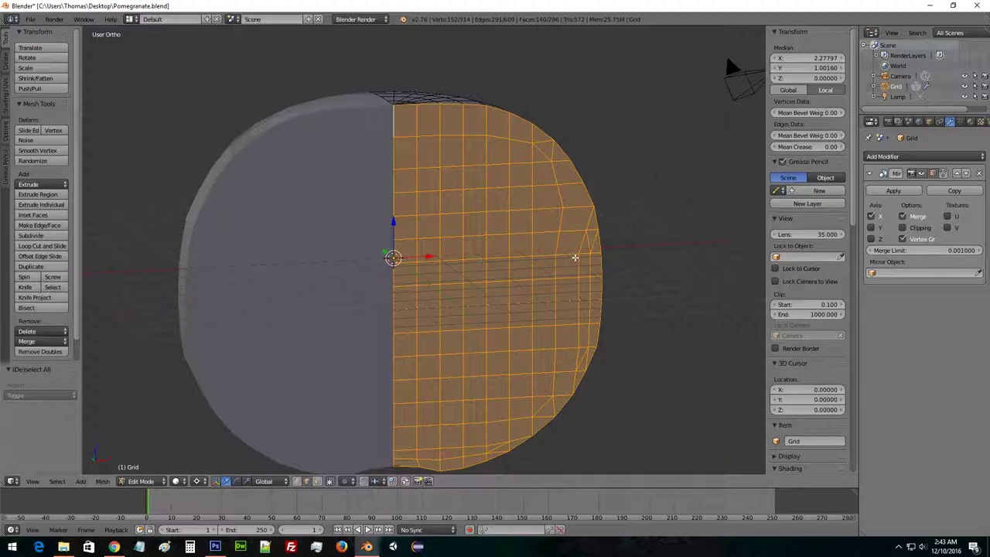
# Split the 3D view into two side-by-side areas.
pyautogui.moveTo(536, 192)
pyautogui.mouseDown(button='middle')
pyautogui.moveTo(570, 201)
pyautogui.moveTo(522, 201)
pyautogui.mouseUp(button='middle')
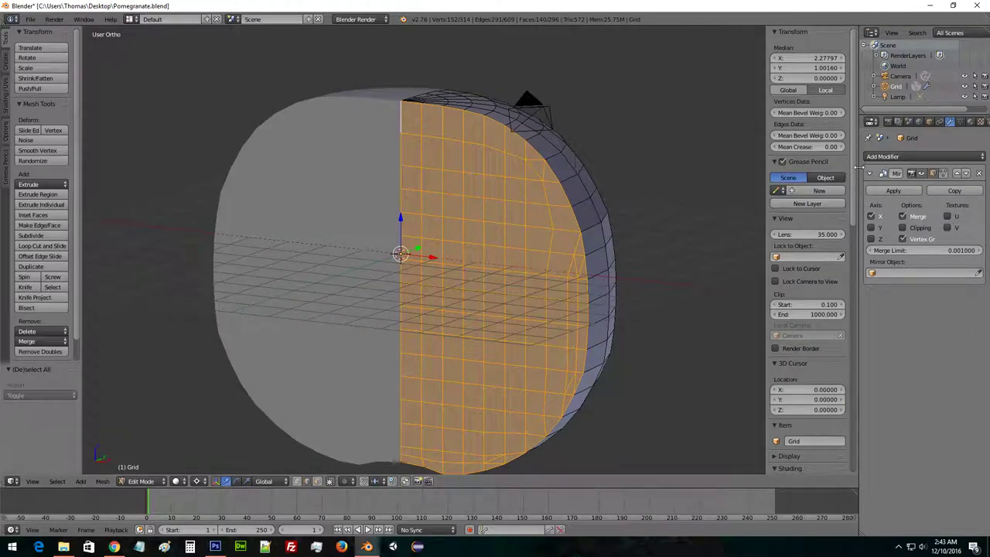
pyautogui.moveTo(859, 172); pyautogui.dragTo(637, 232)
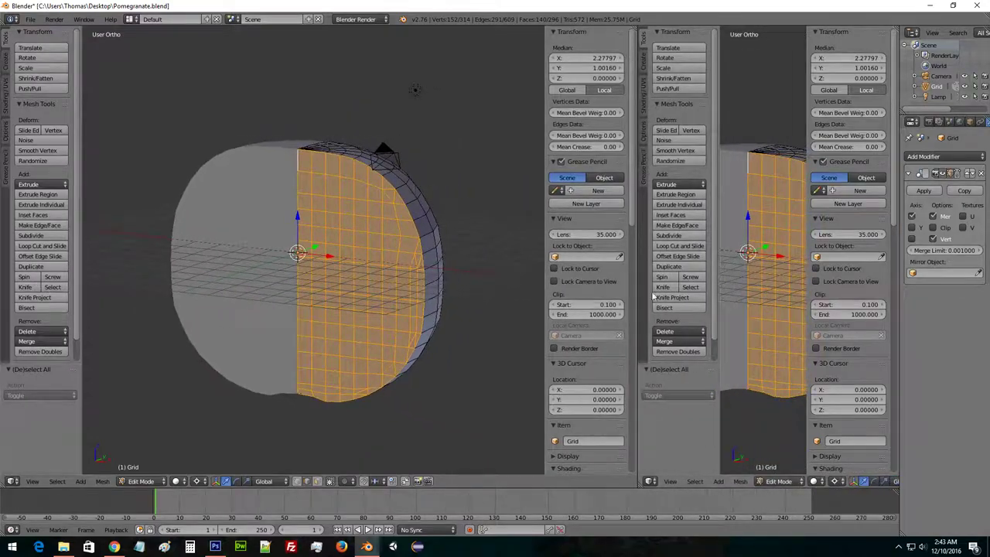
# Change the new second area to a UV/Image Editor and unwrap the selected flat cut face.
pyautogui.click(651, 481)
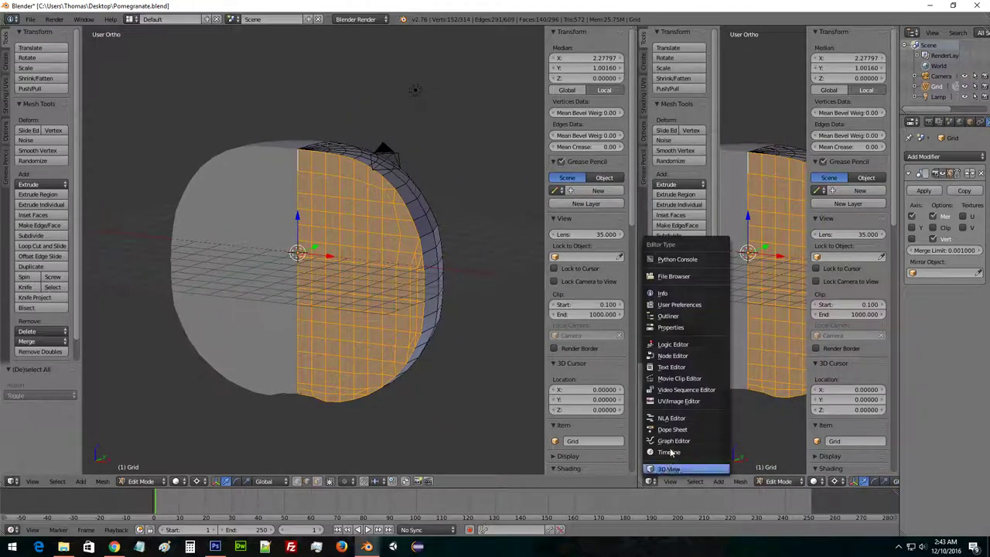
pyautogui.click(683, 398)
pyautogui.moveTo(412, 158); pyautogui.dragTo(474, 158, button='middle')
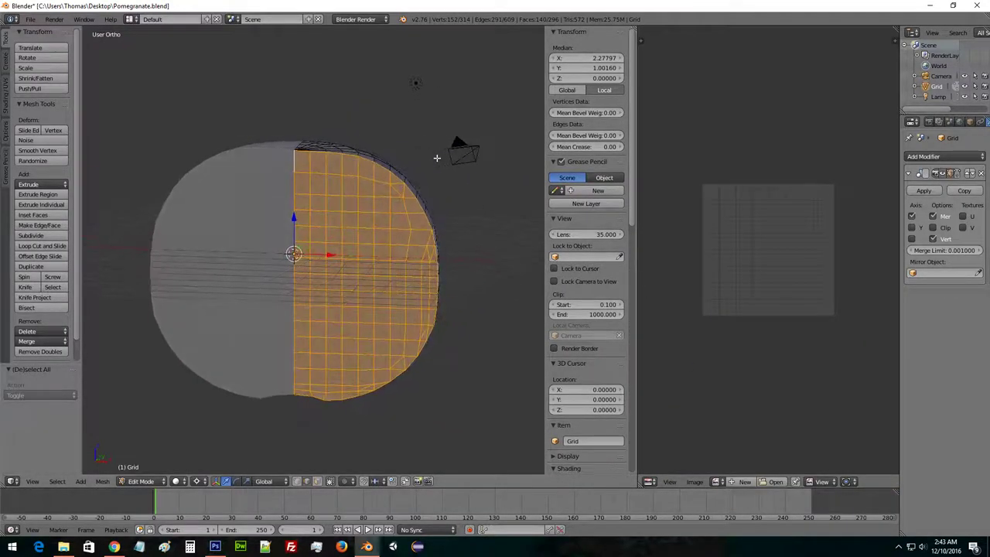
pyautogui.press('space')
pyautogui.write('unwr')
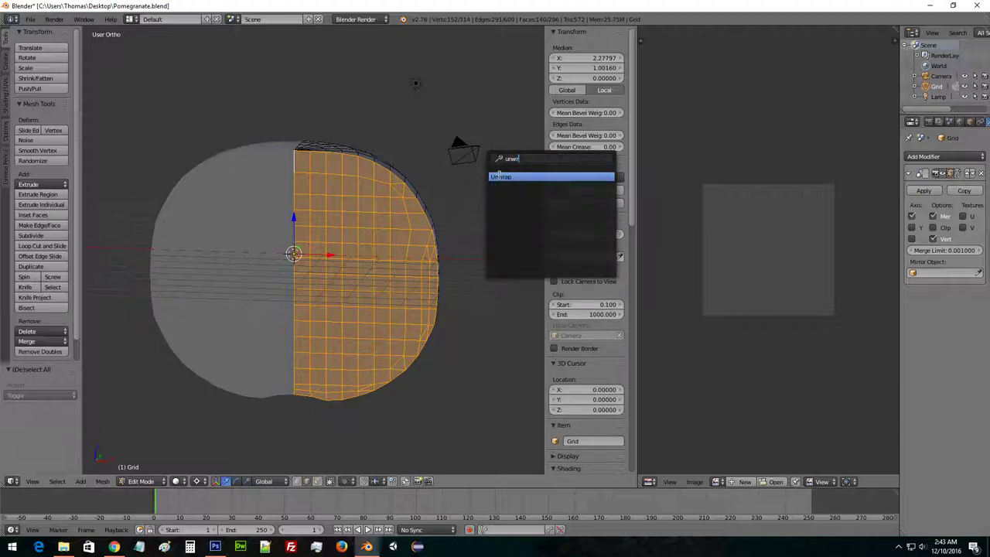
pyautogui.click(499, 176)
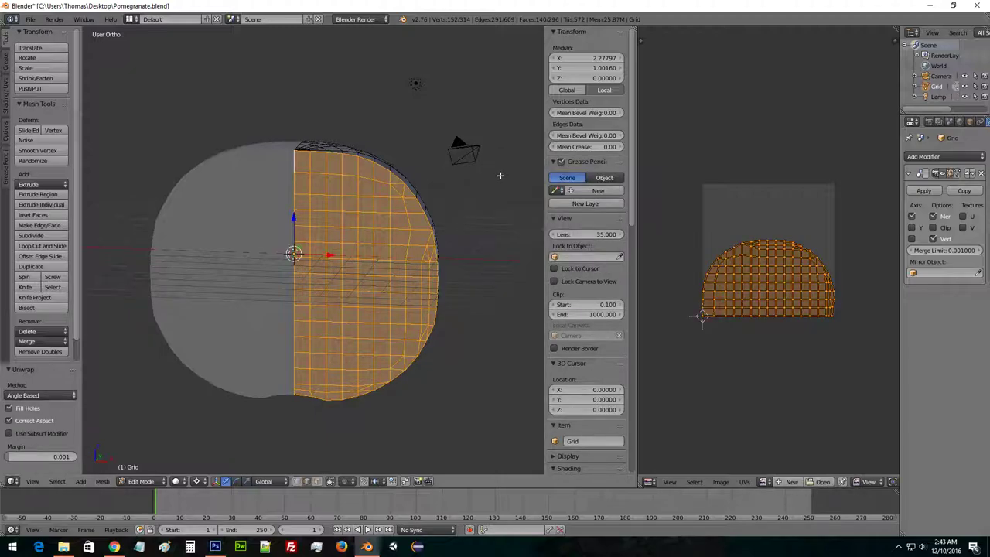
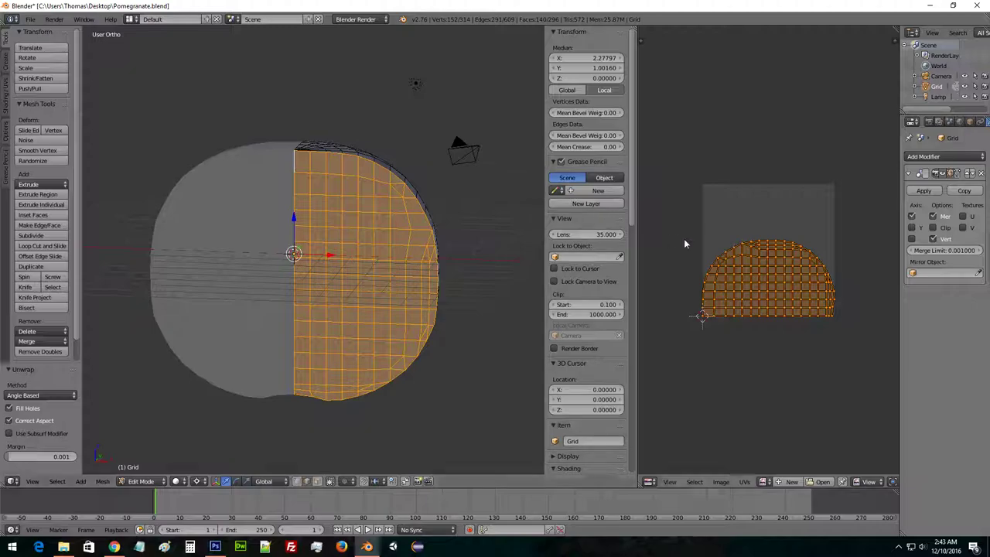
# Load Pomegranate.png from the Desktop behind the UVs and set the 3D view's shading to Texture.
pyautogui.click(822, 482)
pyautogui.click(174, 215)
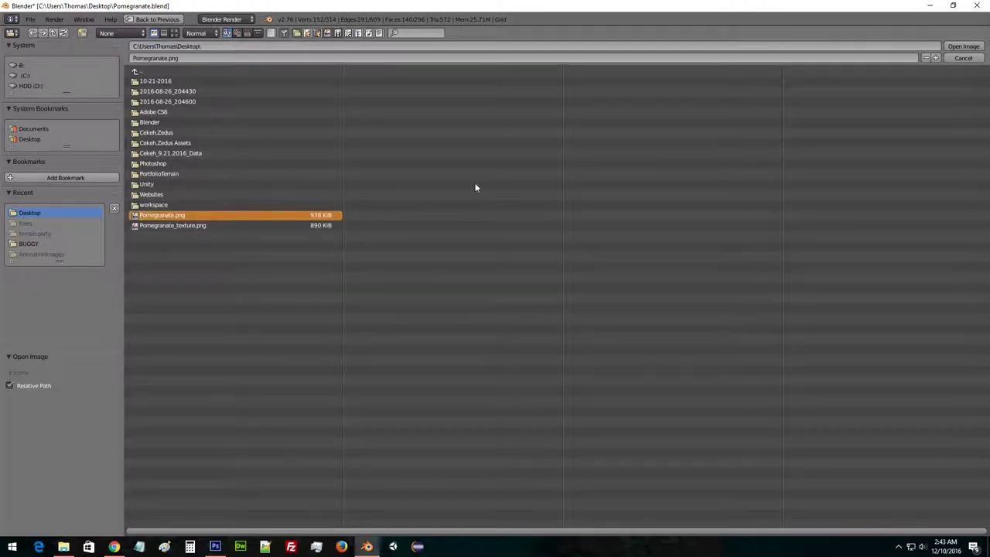
pyautogui.click(964, 46)
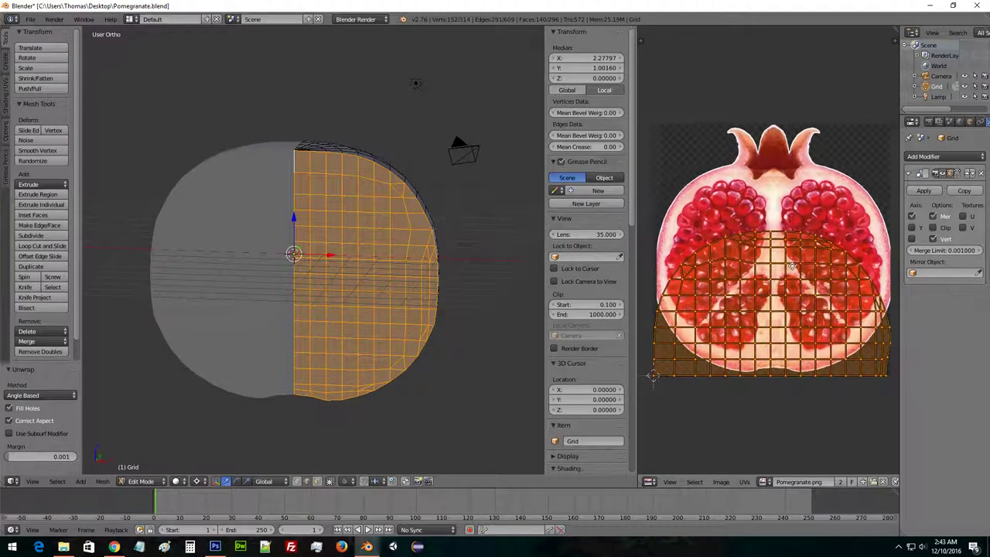
pyautogui.click(176, 482)
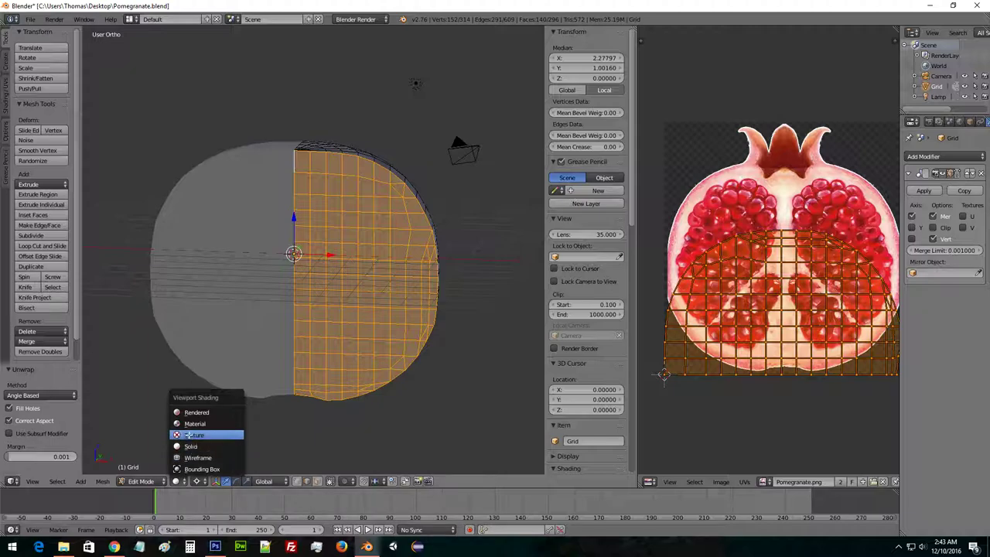
pyautogui.click(192, 436)
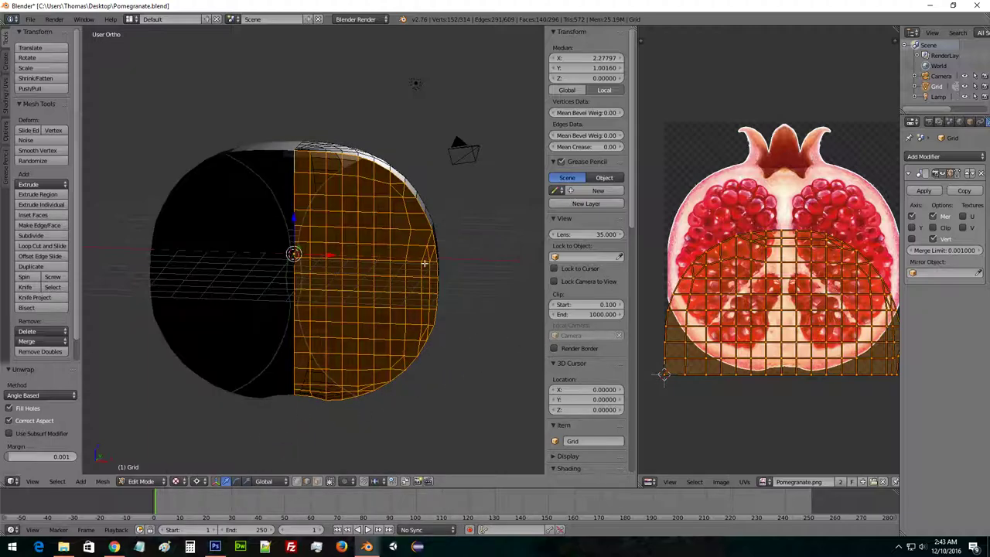
# Delete the lamp from the scene and return to editing the pomegranate mesh.
pyautogui.press('Tab')
pyautogui.rightClick(398, 116)
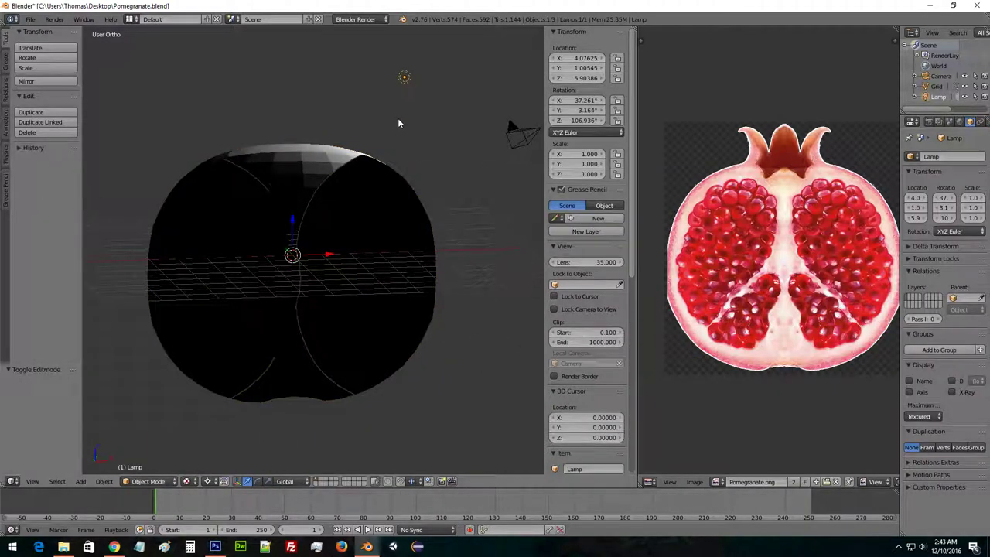
pyautogui.press('x')
pyautogui.click(397, 120)
pyautogui.moveTo(400, 122); pyautogui.dragTo(419, 175, button='middle')
pyautogui.rightClick(419, 173)
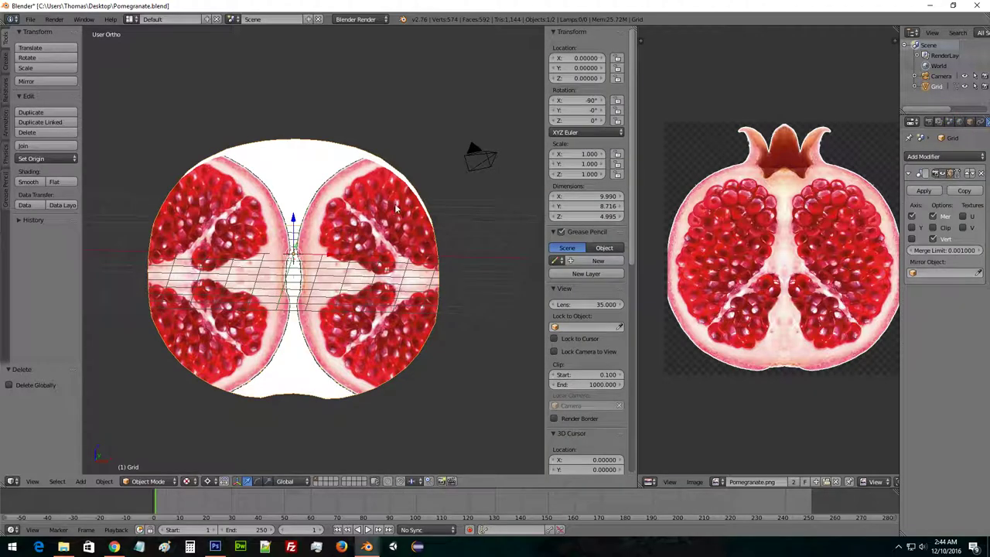
pyautogui.press('Tab')
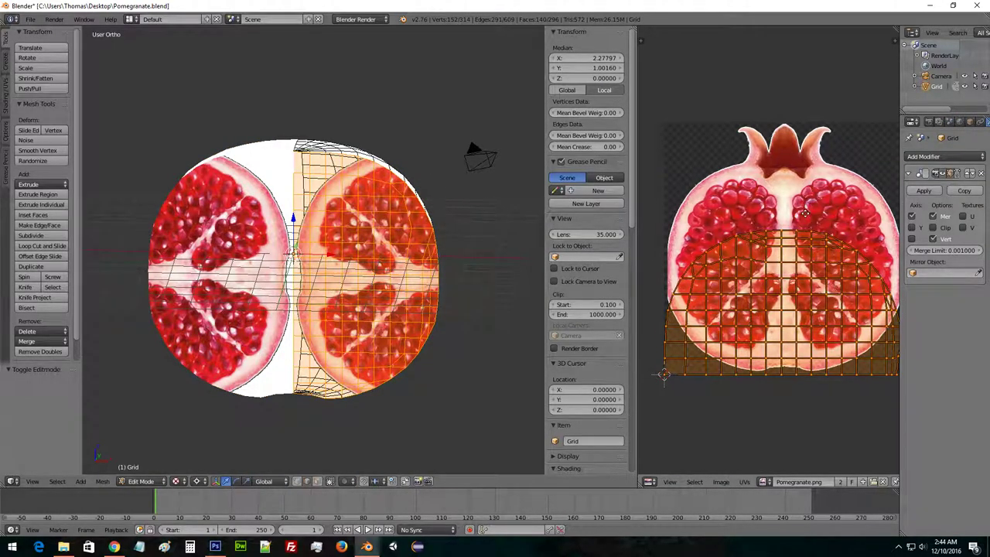
# Rotate the UV island 90° and move it about 0.313 in X and 0.217 in Y onto the image's right half.
pyautogui.moveTo(806, 215); pyautogui.dragTo(785, 213, button='middle')
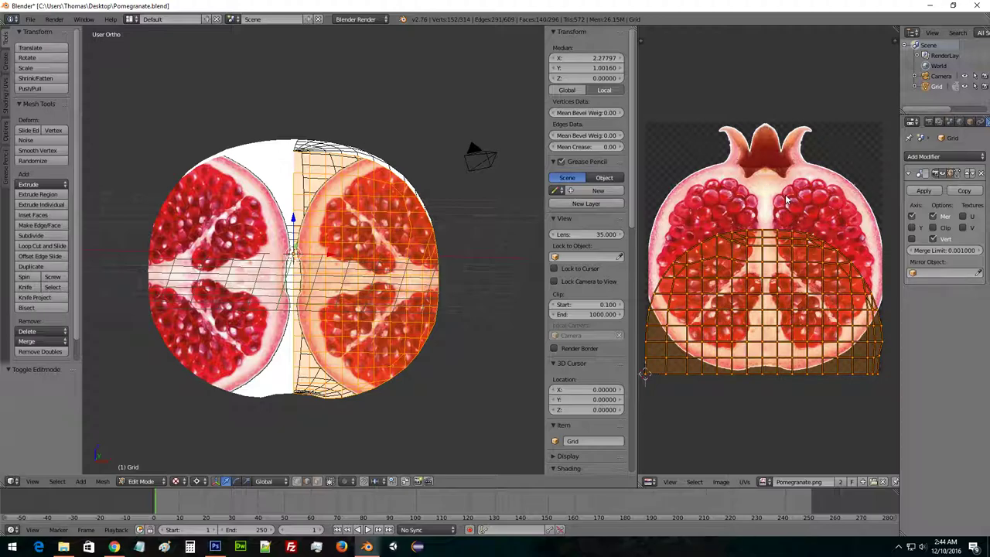
pyautogui.press('r')
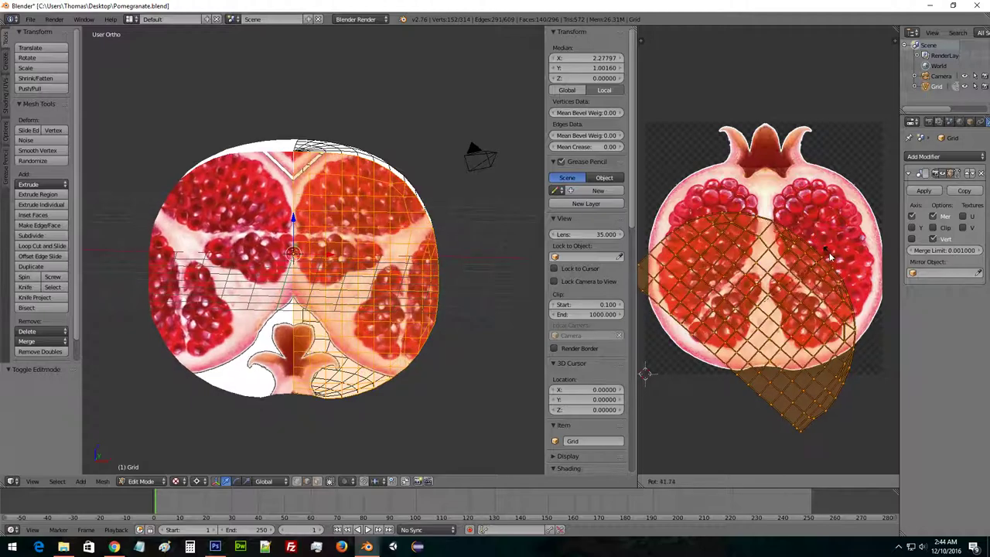
pyautogui.write('90')
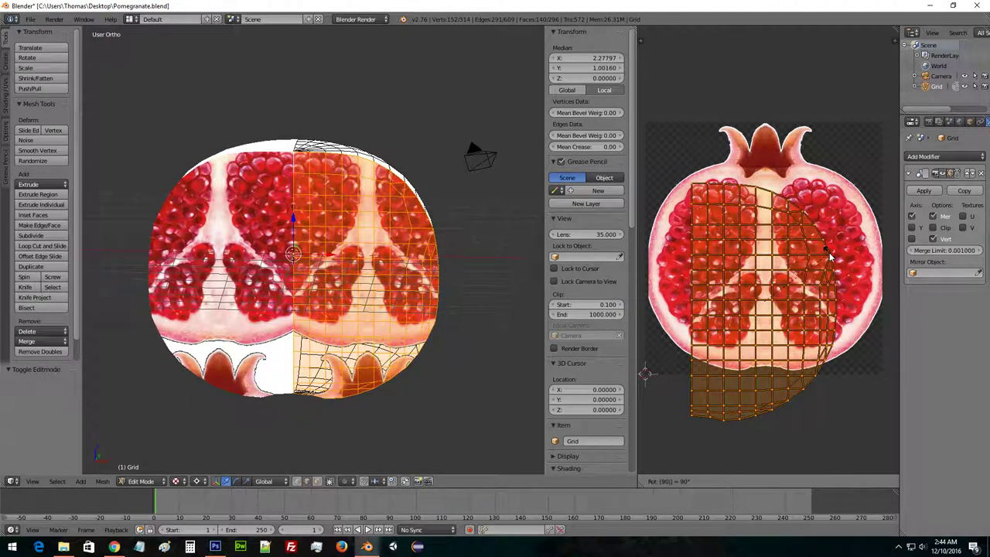
pyautogui.press('Return')
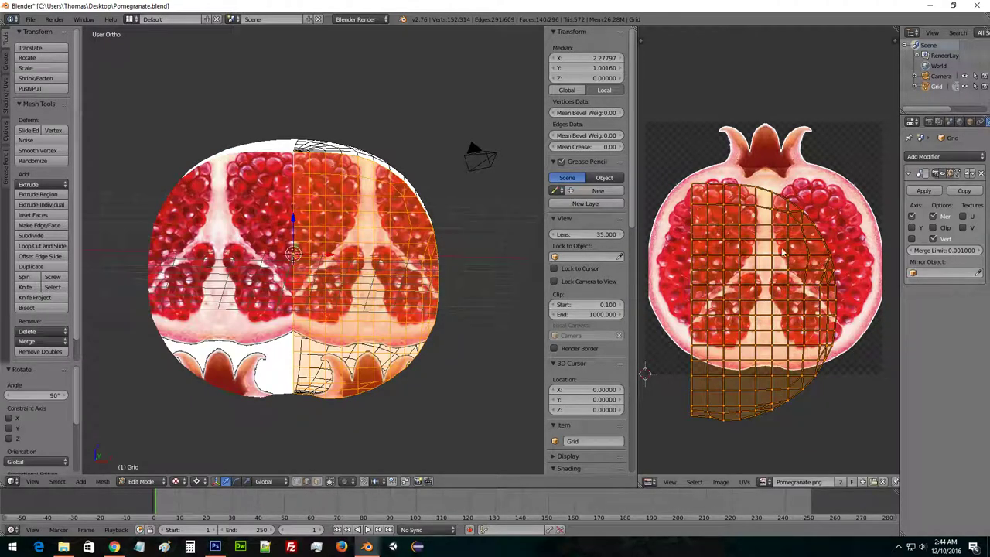
pyautogui.press('g')
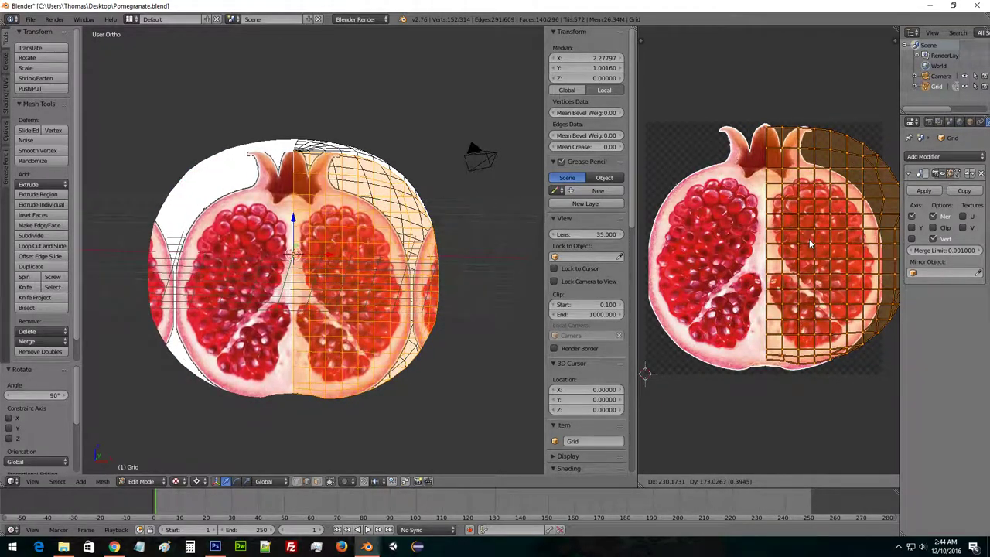
pyautogui.click(818, 274)
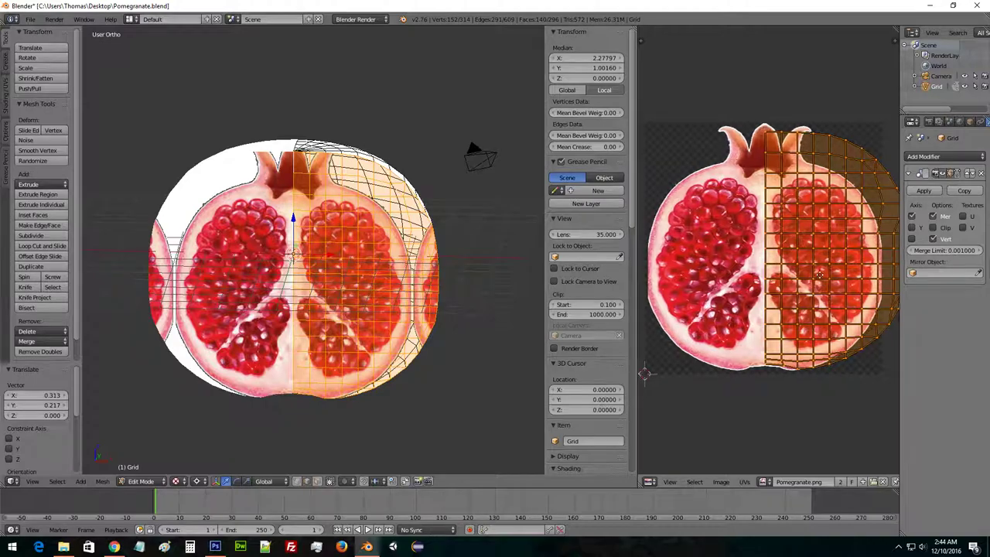
# Scale the UV island to about 0.864 and move it about -0.065 in X and -0.070 in Y inside the fruit outline.
pyautogui.moveTo(821, 274); pyautogui.dragTo(756, 273, button='middle')
pyautogui.press('s')
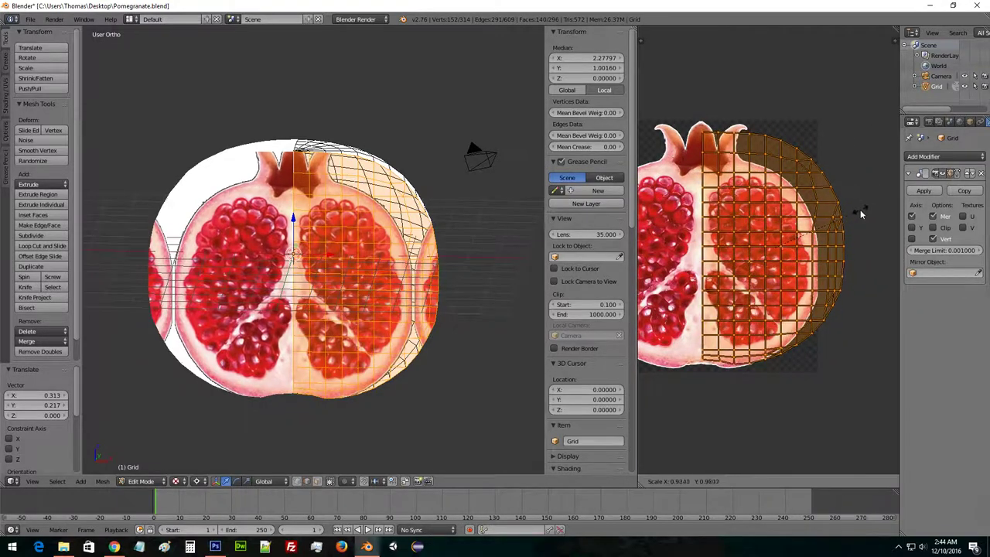
pyautogui.click(850, 226)
pyautogui.press('g')
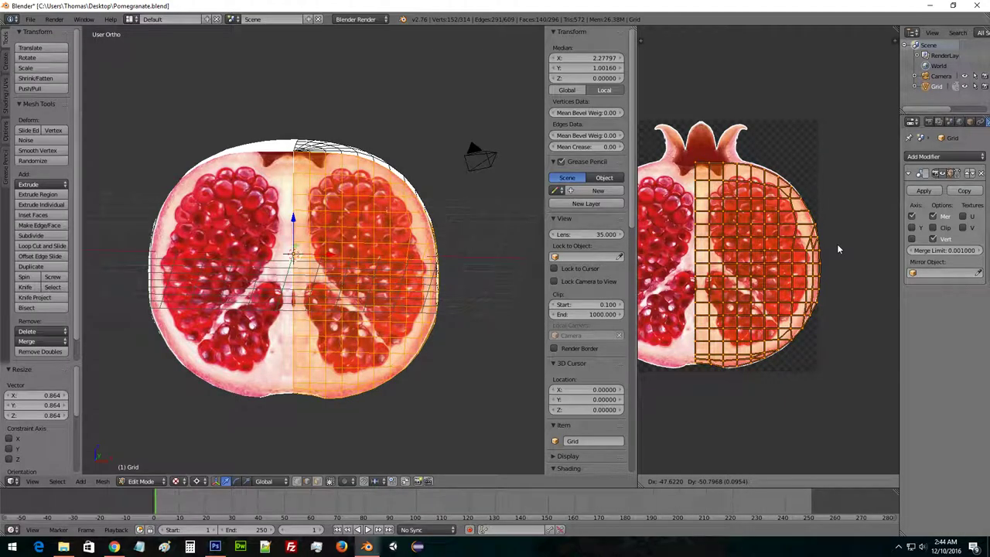
pyautogui.click(837, 244)
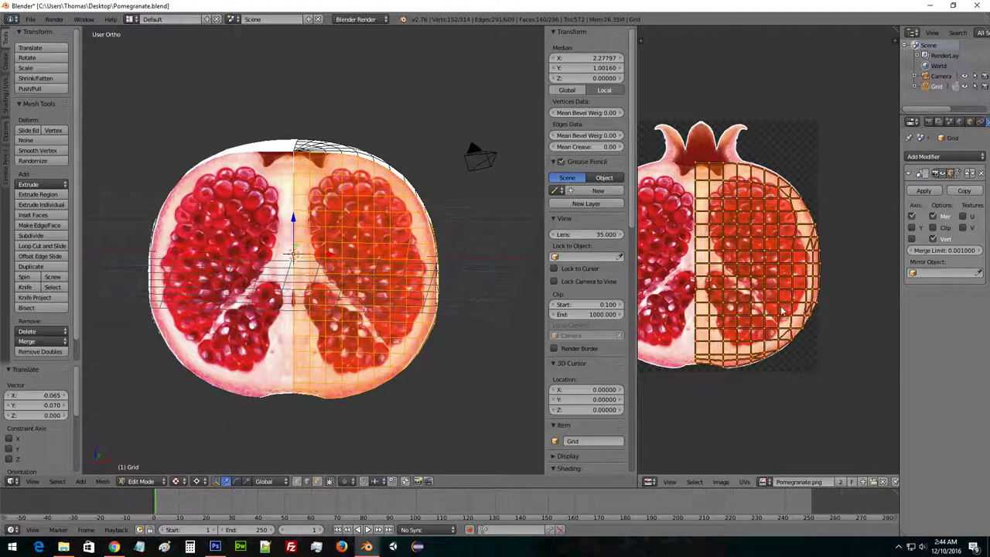
# Nudge the UV island about 0.004 up in Y and about -0.011 in X to fit the fruit's outer edge.
pyautogui.scroll(4, 780, 314)
pyautogui.moveTo(756, 205); pyautogui.dragTo(771, 247, button='middle')
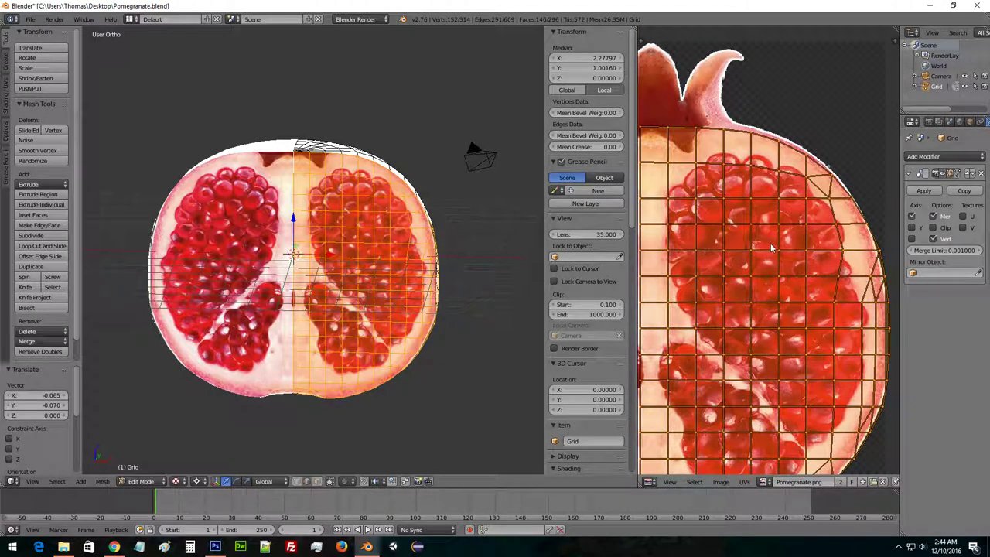
pyautogui.press('g')
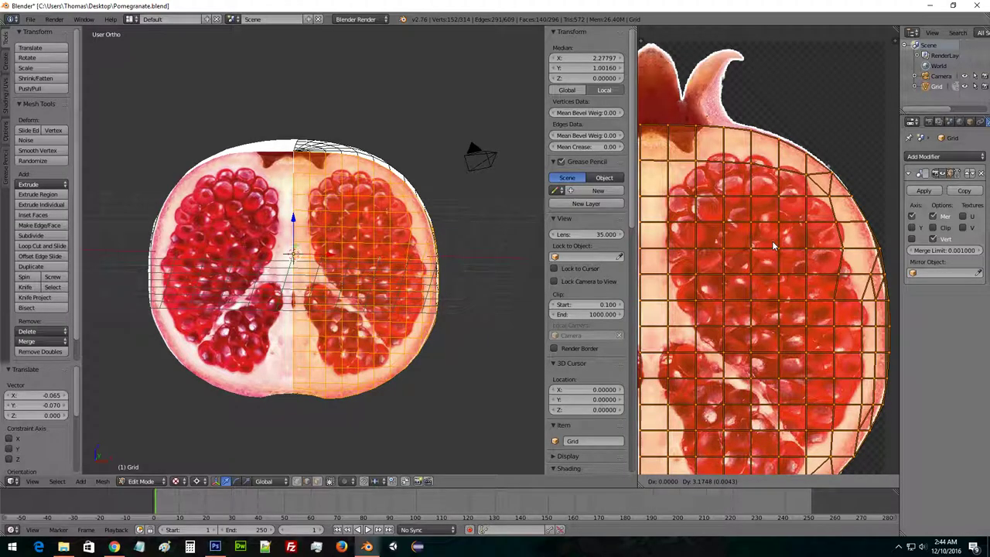
pyautogui.click(773, 246)
pyautogui.press('g')
pyautogui.press('x')
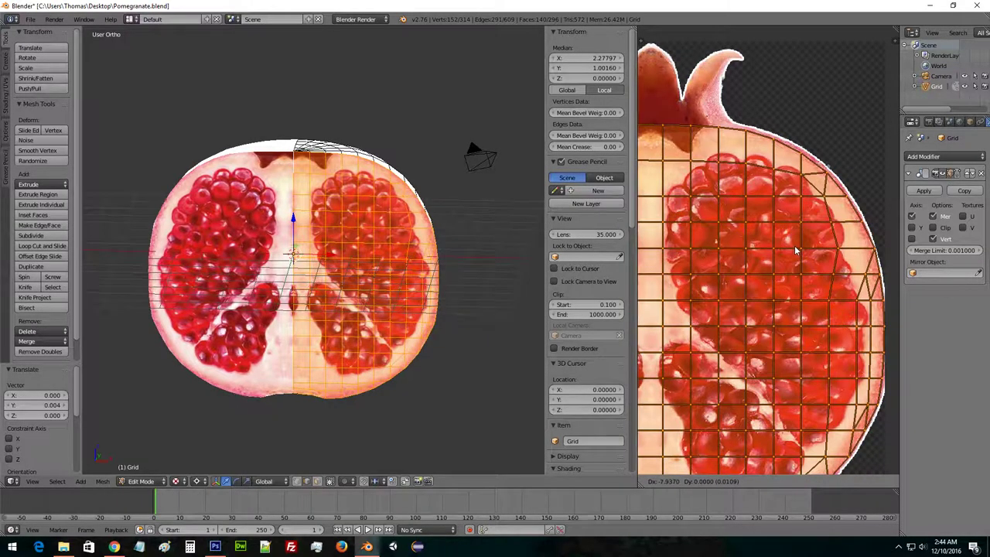
pyautogui.click(796, 250)
# Move the UV island about 0.035 along X so its straight edge sits nearer the seeds.
pyautogui.scroll(-1, 802, 283)
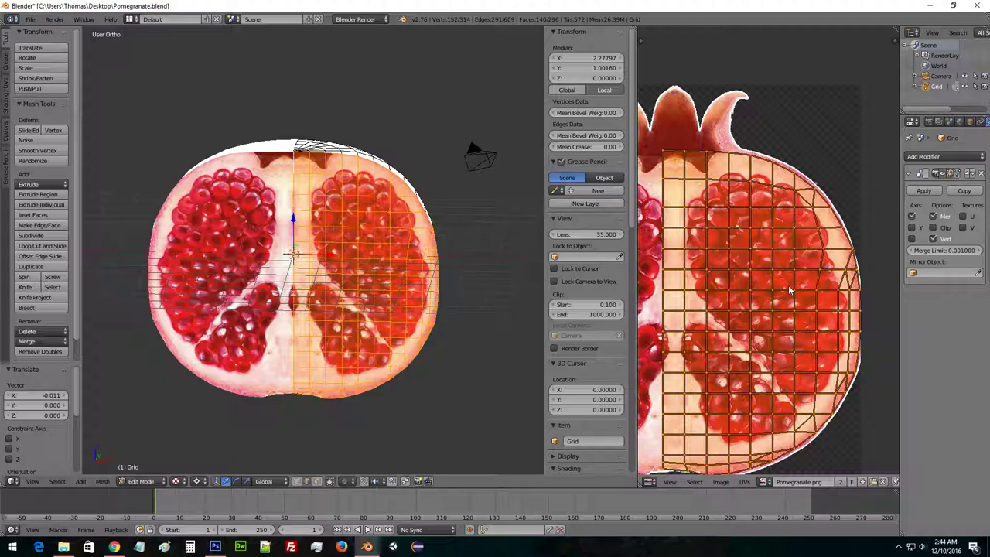
pyautogui.scroll(-2, 784, 317)
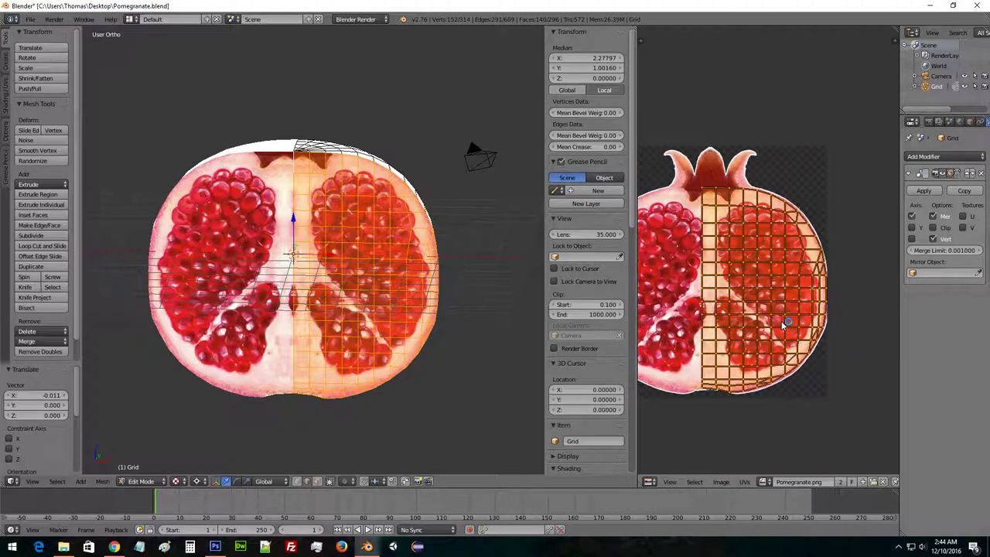
pyautogui.scroll(3, 783, 328)
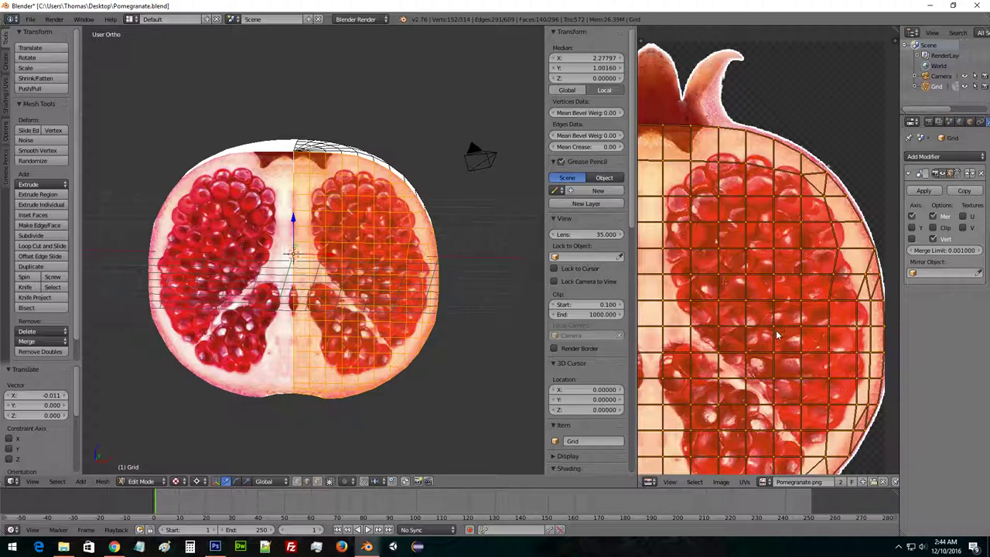
pyautogui.moveTo(776, 350); pyautogui.dragTo(742, 318, button='middle')
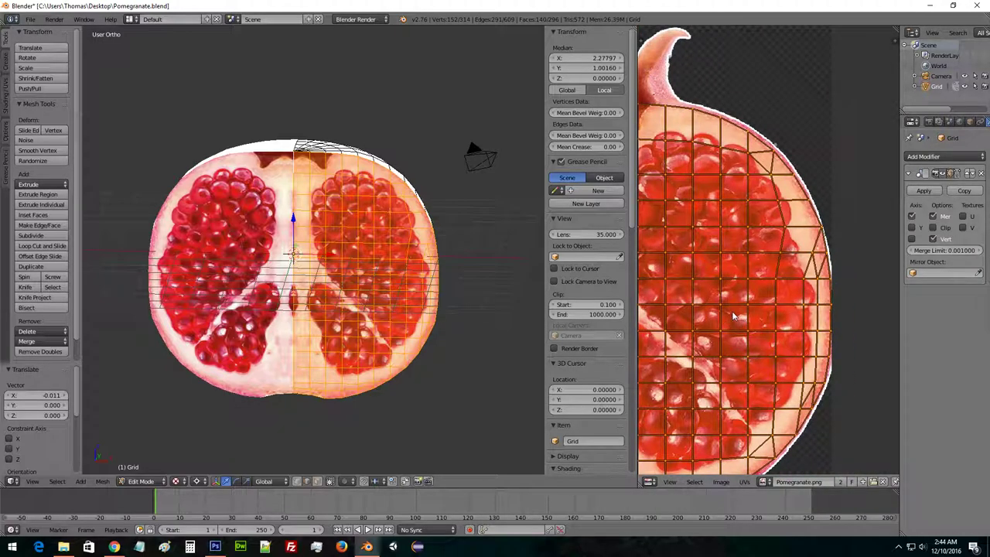
pyautogui.scroll(-3, 734, 316)
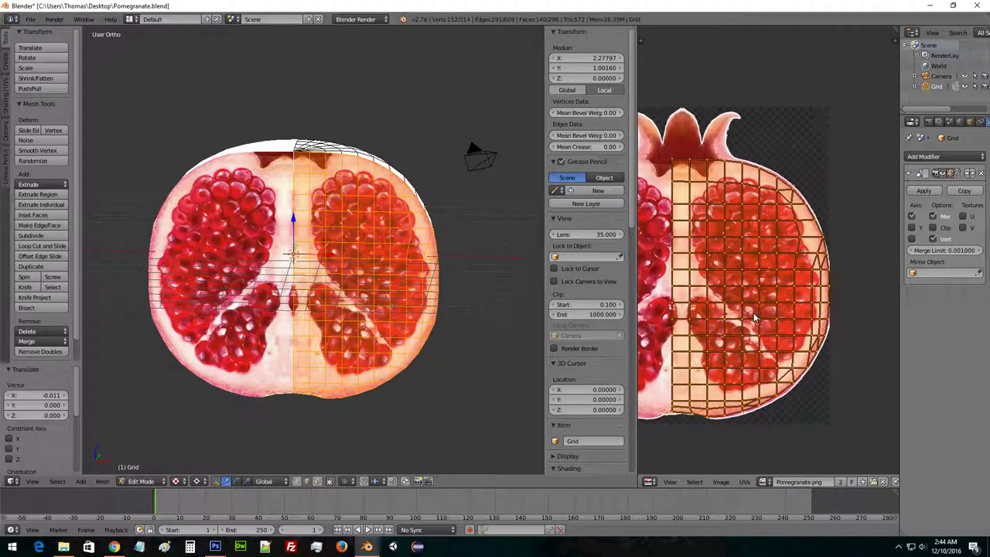
pyautogui.press('g')
pyautogui.press('x')
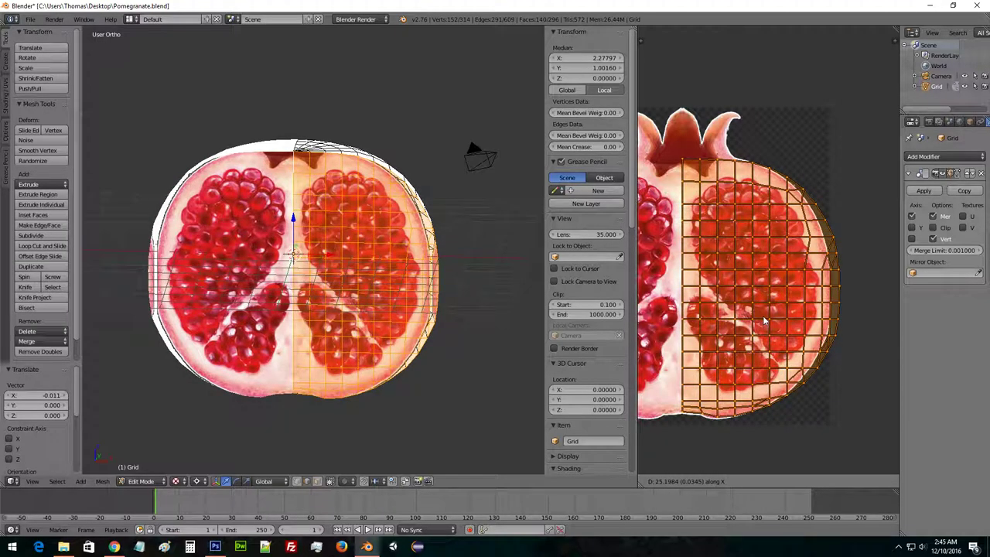
pyautogui.click(763, 320)
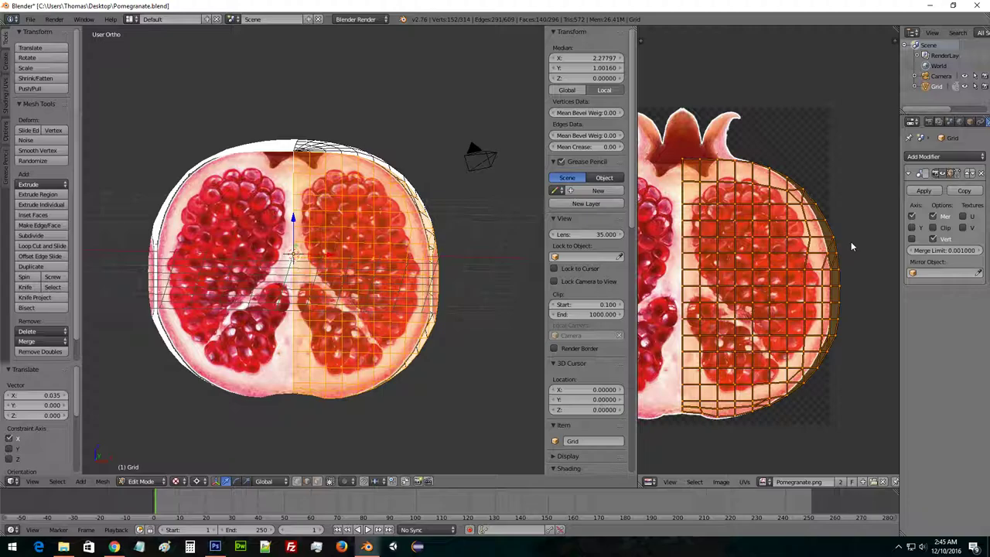
# Scale the UV island to about 0.959 and shift it about -0.009 along X within the rind.
pyautogui.press('s')
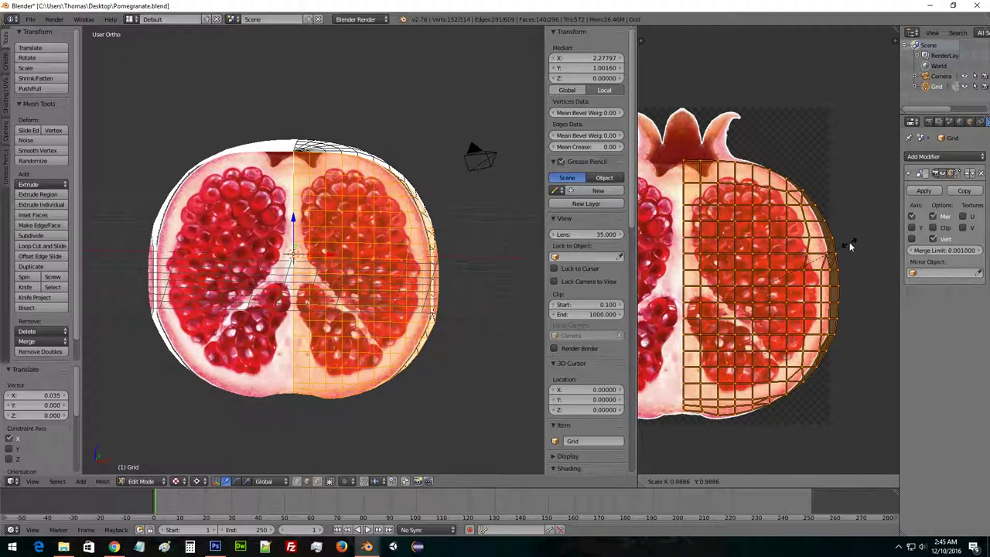
pyautogui.click(848, 246)
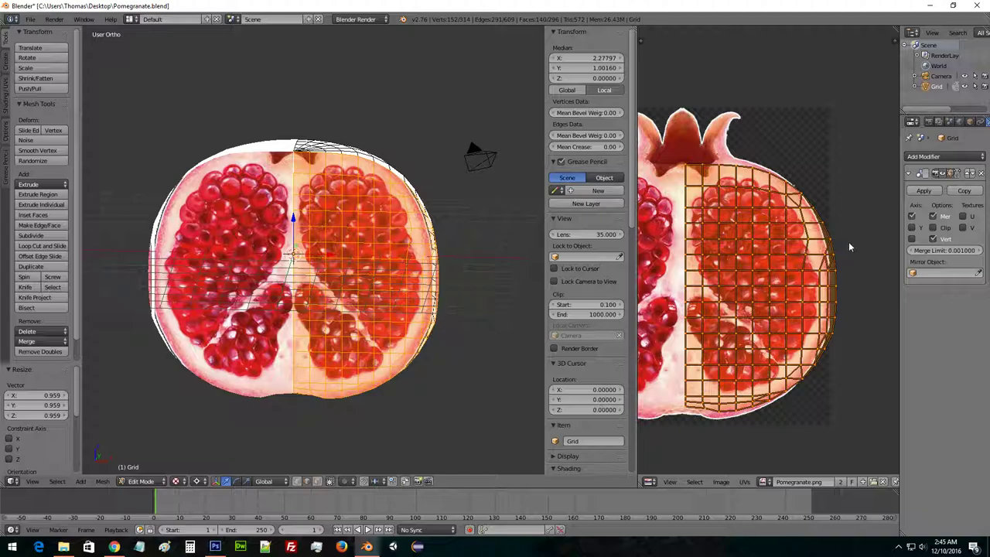
pyautogui.press('g')
pyautogui.press('x')
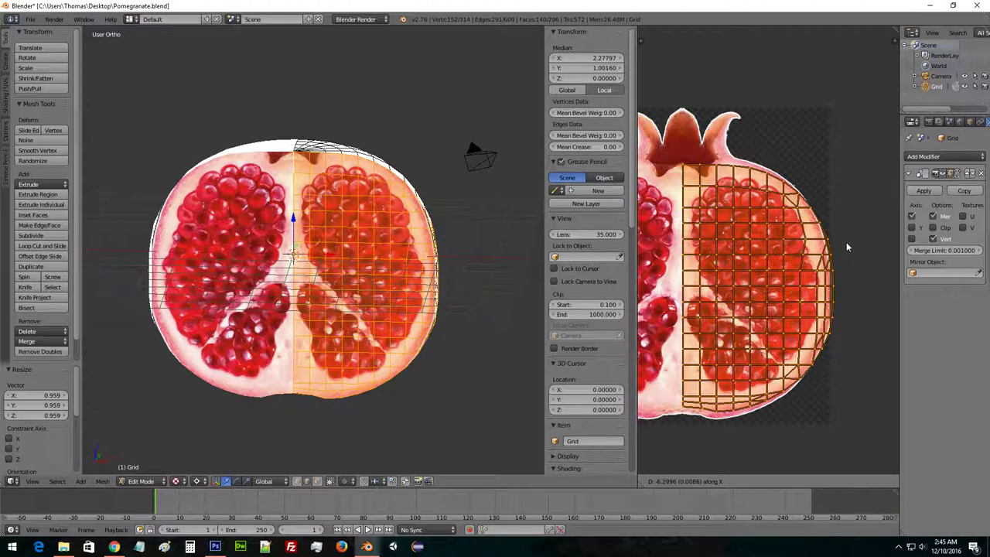
pyautogui.click(847, 246)
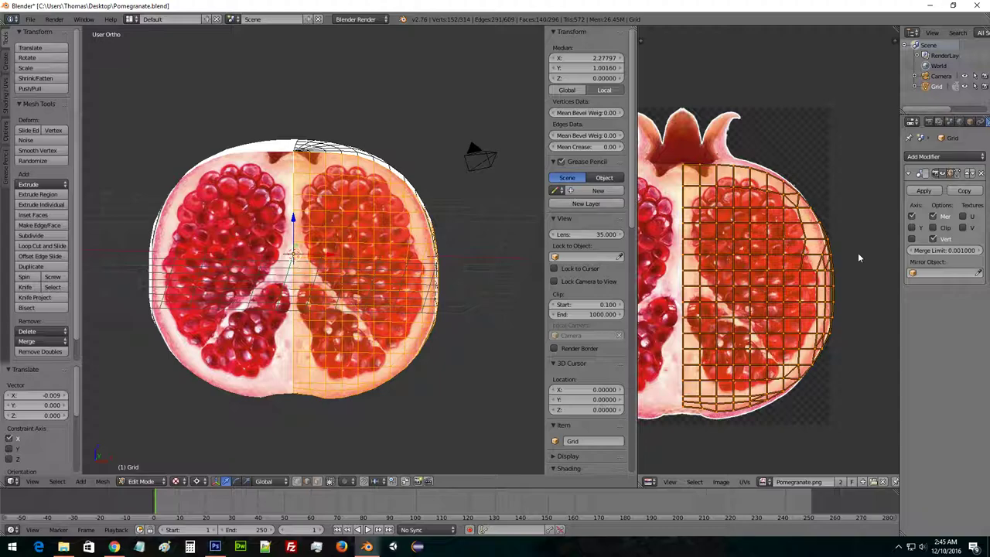
# Scale the UV island to about 0.959 along X and move it about -0.012 along X back to the fruit's centre line.
pyautogui.press('s')
pyautogui.press('x')
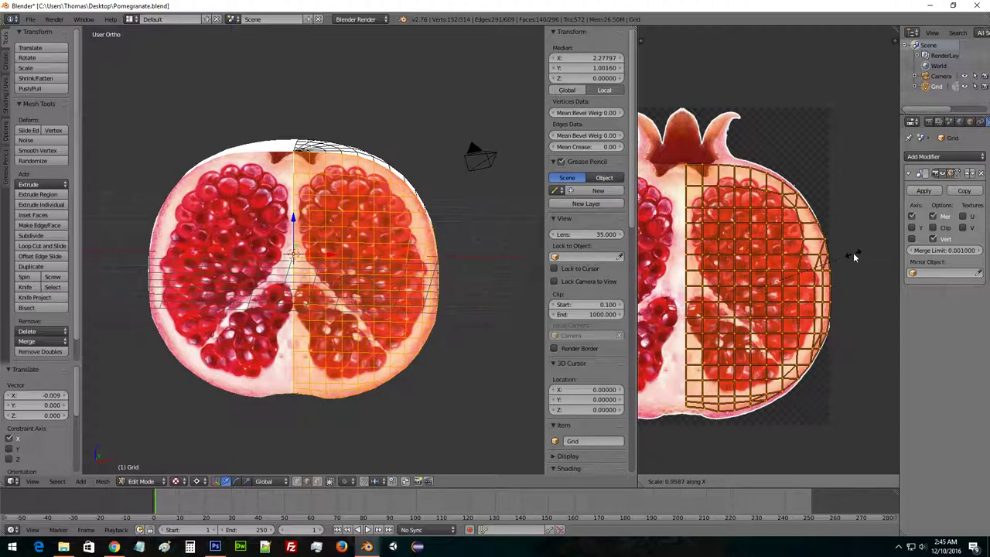
pyautogui.click(853, 252)
pyautogui.press('g')
pyautogui.press('x')
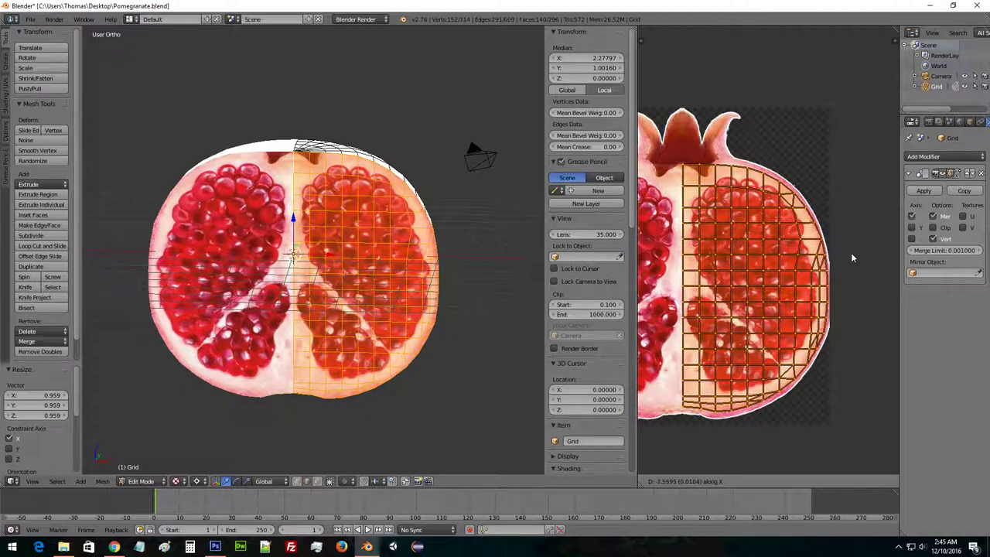
pyautogui.click(852, 253)
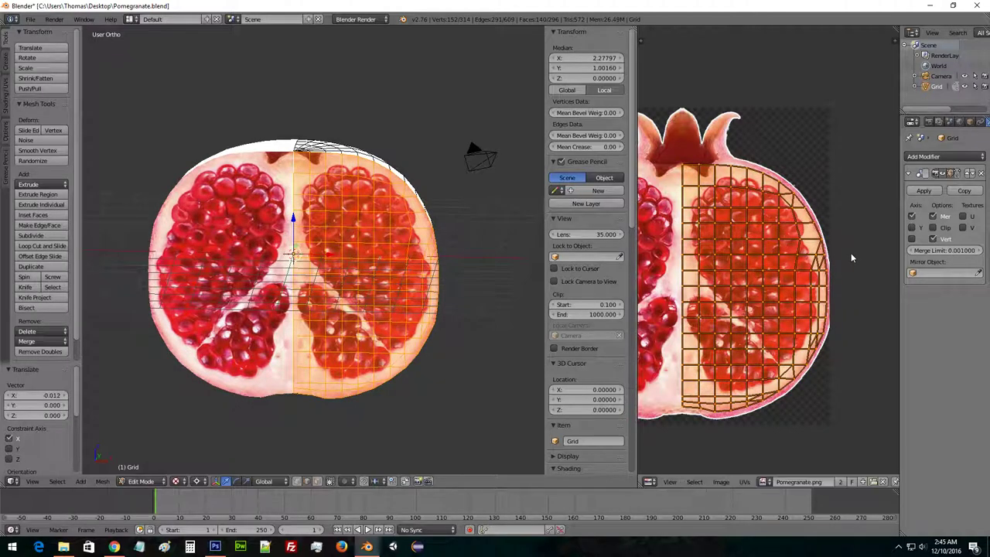
# Examine how the texture fits the cut face and meets the centre seam, comparing it with the reference in front view.
pyautogui.moveTo(452, 255); pyautogui.dragTo(464, 328, button='middle')
pyautogui.scroll(-2, 415, 272)
pyautogui.scroll(5, 426, 267)
pyautogui.scroll(-4, 426, 267)
pyautogui.scroll(-2, 406, 283)
pyautogui.moveTo(401, 288)
pyautogui.mouseDown(button='middle')
pyautogui.moveTo(410, 289)
pyautogui.moveTo(386, 296)
pyautogui.mouseUp(button='middle')
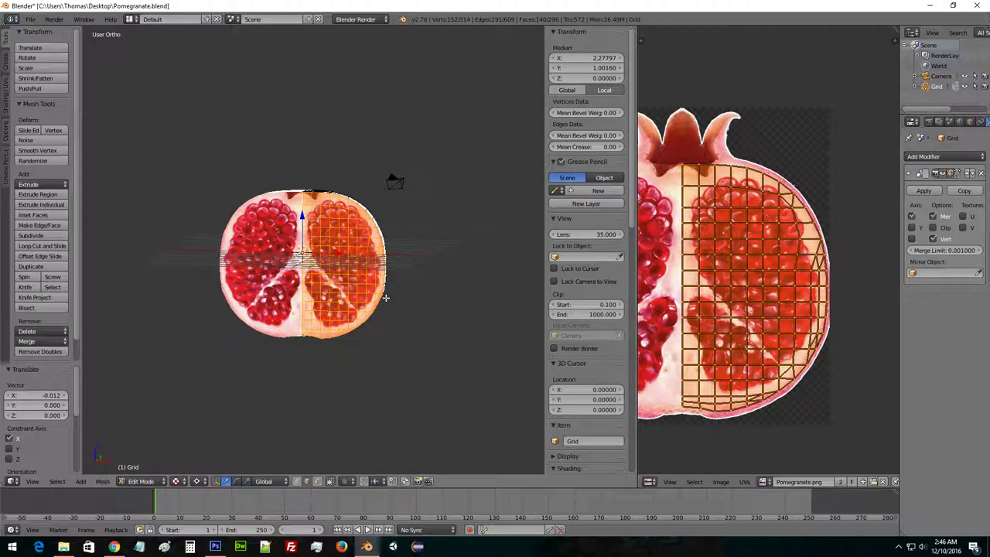
pyautogui.press('KP_1')
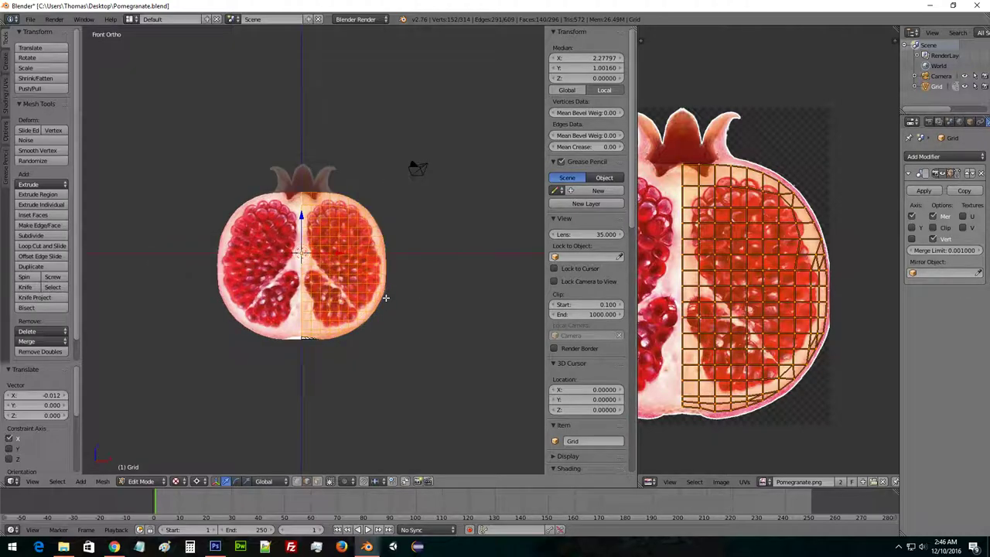
pyautogui.scroll(2, 385, 297)
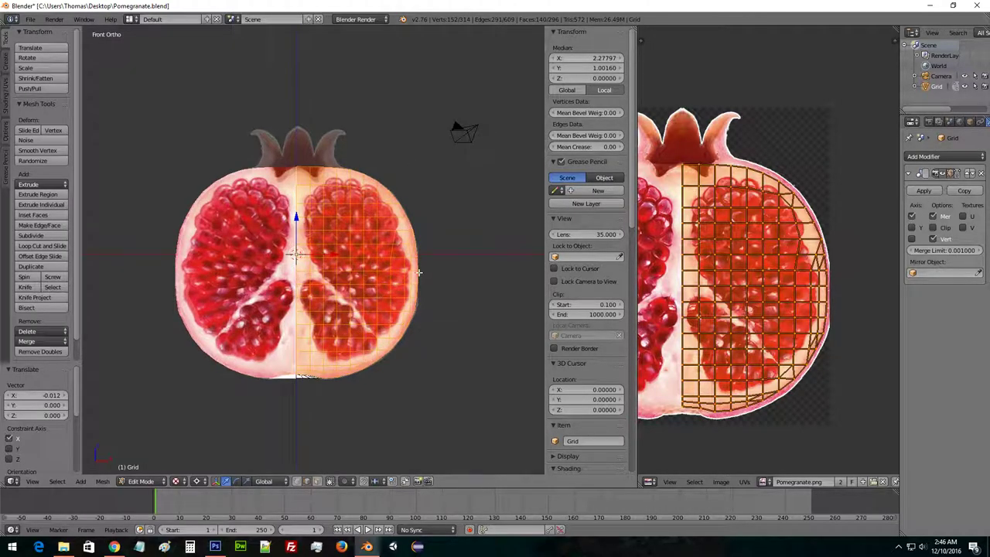
pyautogui.scroll(3, 419, 272)
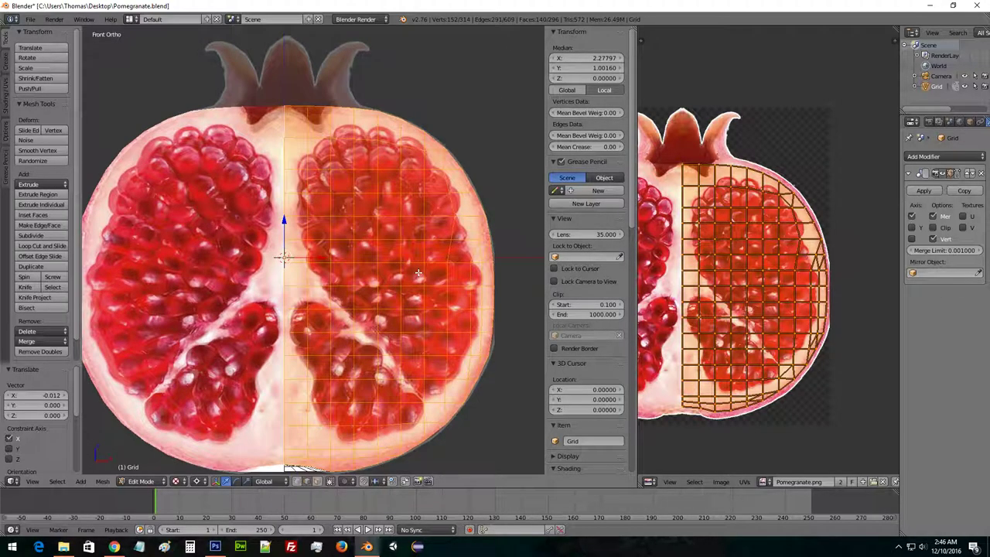
pyautogui.scroll(-4, 418, 272)
pyautogui.scroll(3, 418, 271)
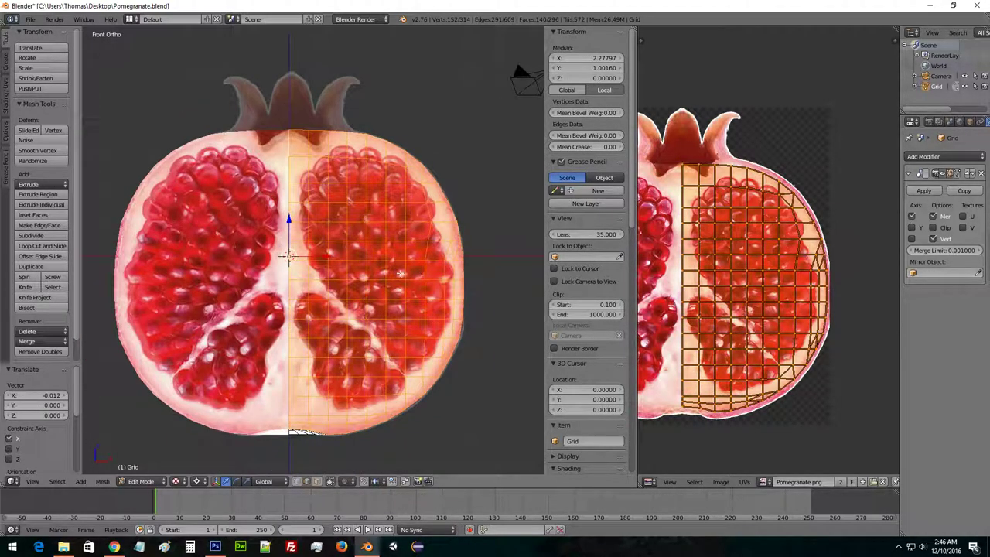
pyautogui.keyDown('shift'); pyautogui.moveTo(403, 272); pyautogui.dragTo(508, 279, button='middle'); pyautogui.keyUp('shift')
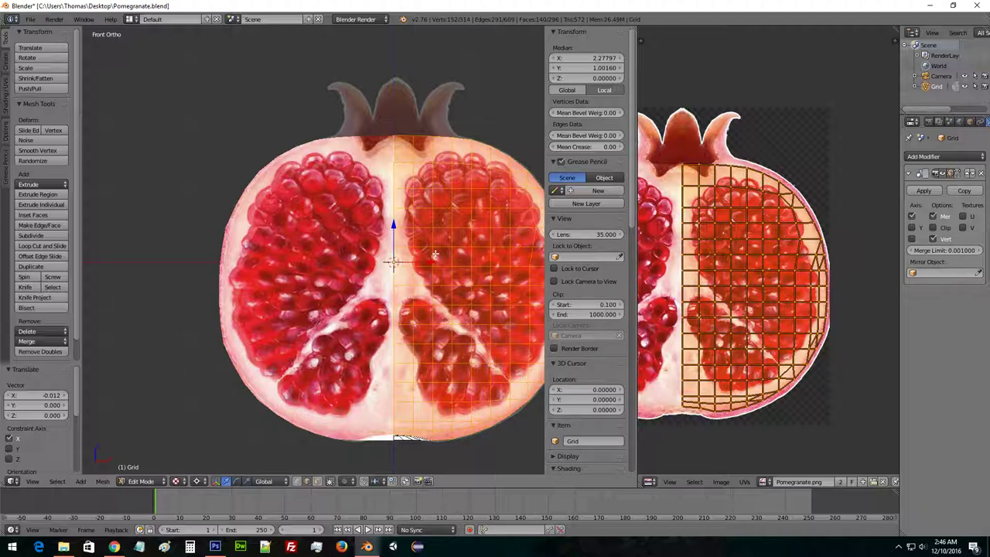
pyautogui.scroll(4, 435, 254)
pyautogui.keyDown('shift'); pyautogui.moveTo(438, 254); pyautogui.dragTo(353, 311, button='middle'); pyautogui.keyUp('shift')
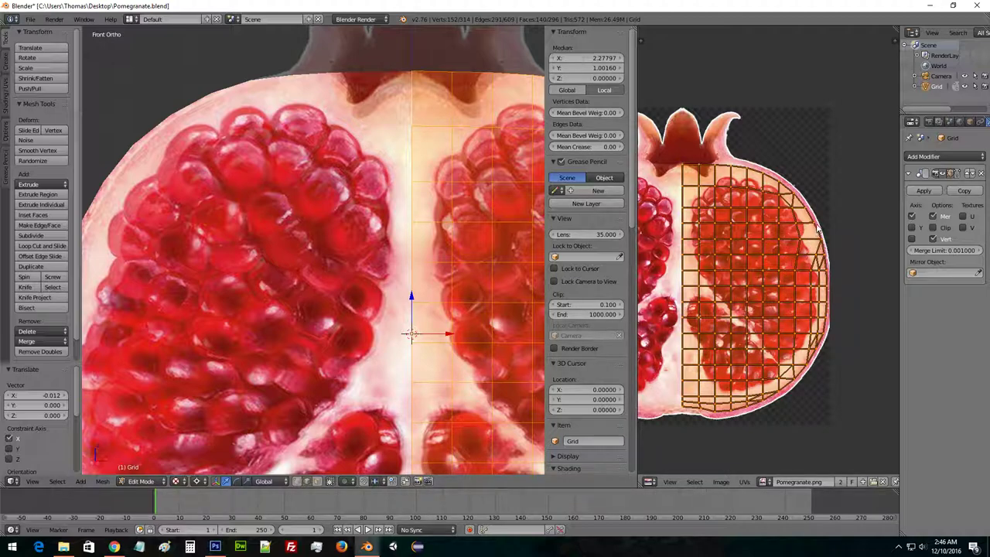
# Save the Pomegranate.png image from the image editor.
pyautogui.moveTo(830, 205); pyautogui.dragTo(836, 194, button='middle')
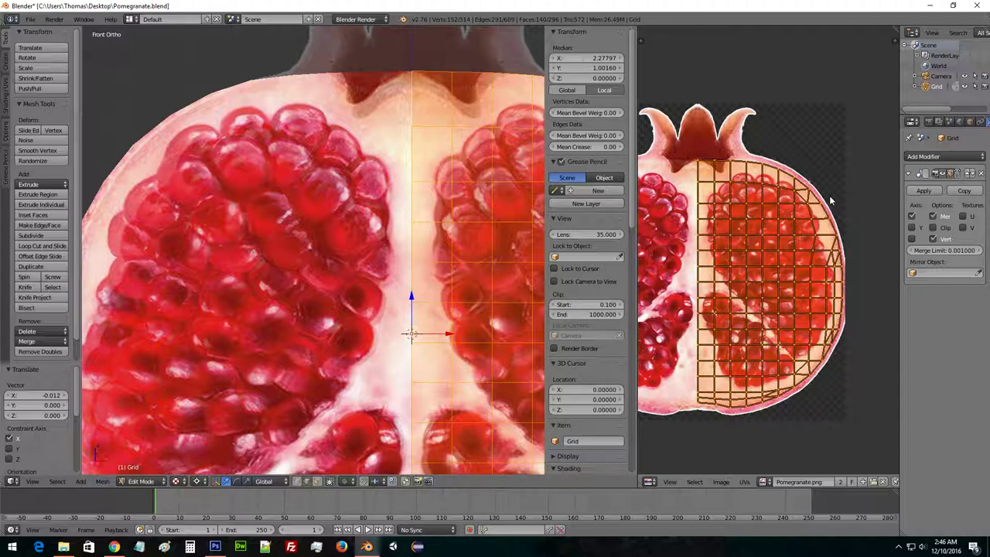
pyautogui.hotkey('alt', 's')
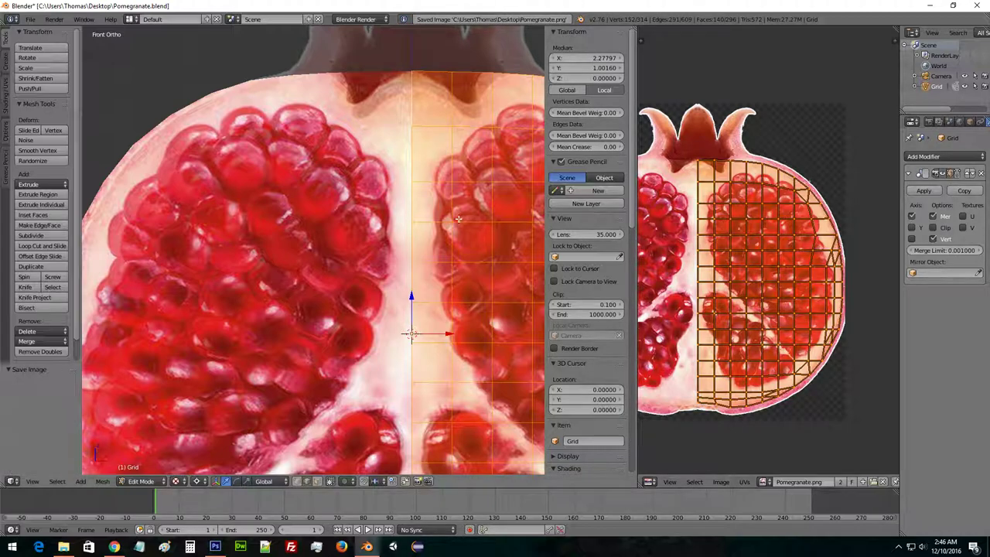
# Leave Edit Mode and inspect the mirrored texture across the whole cut face in front view.
pyautogui.keyDown('shift'); pyautogui.moveTo(386, 224); pyautogui.dragTo(284, 177, button='middle'); pyautogui.keyUp('shift')
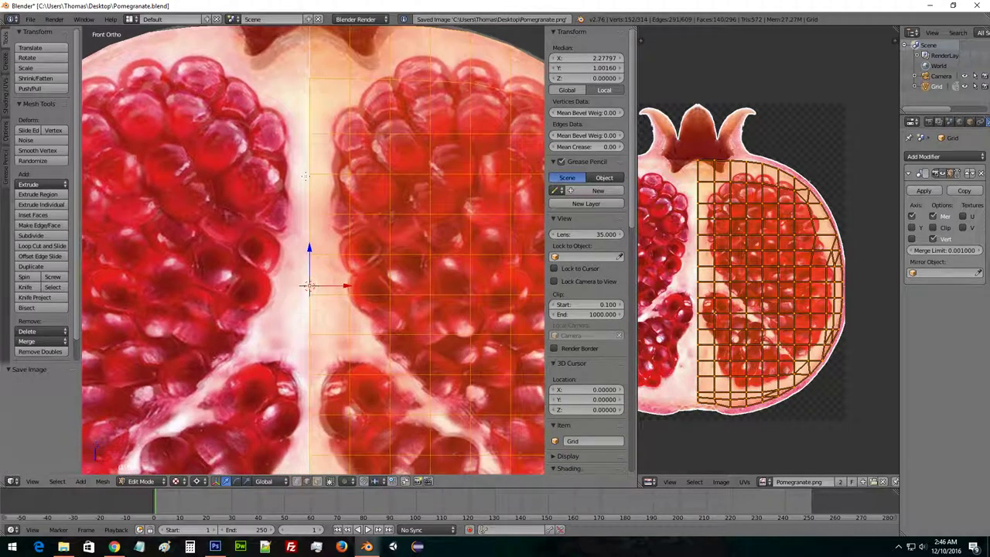
pyautogui.scroll(-2, 357, 179)
pyautogui.keyDown('shift'); pyautogui.moveTo(356, 180); pyautogui.dragTo(334, 156, button='middle'); pyautogui.keyUp('shift')
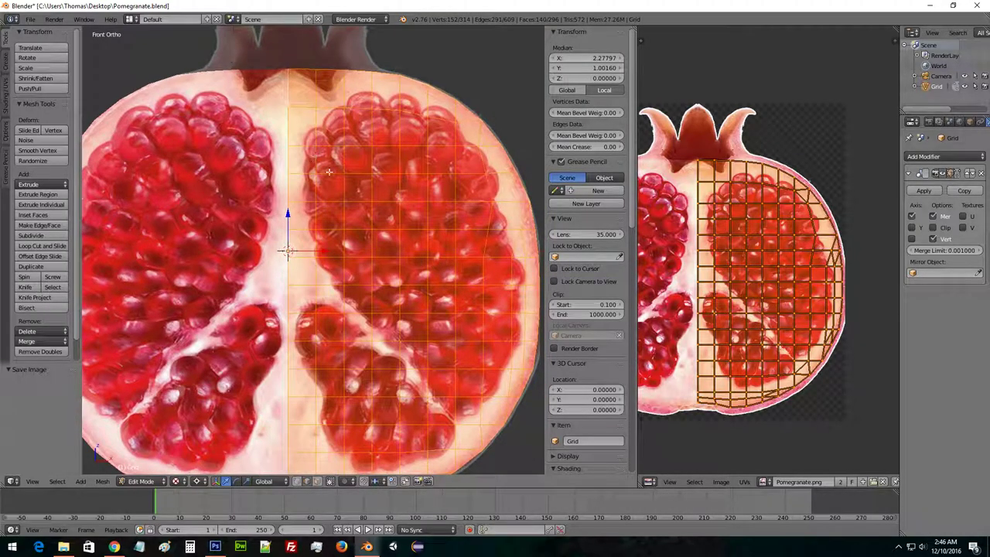
pyautogui.scroll(-3, 444, 220)
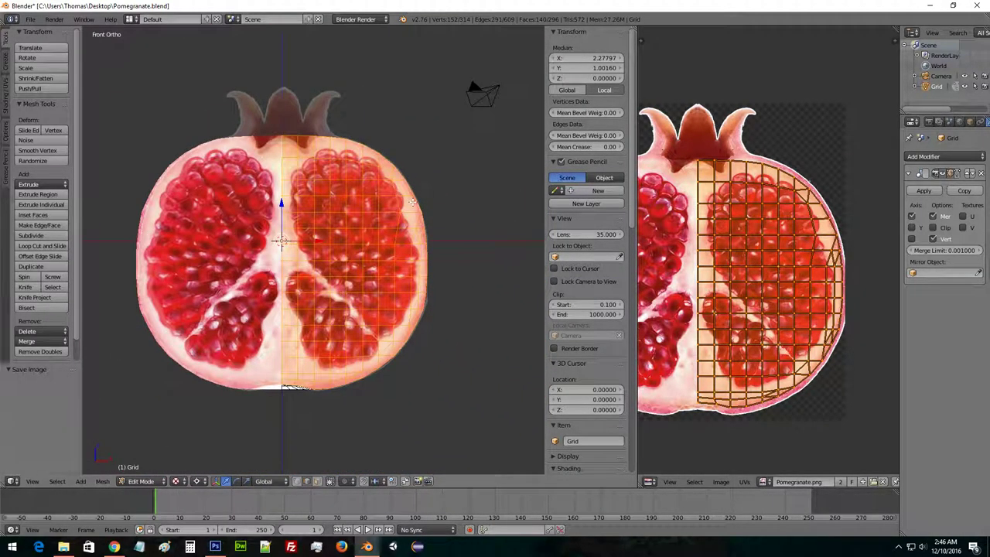
pyautogui.press('Tab')
pyautogui.moveTo(402, 217); pyautogui.dragTo(353, 234, button='middle')
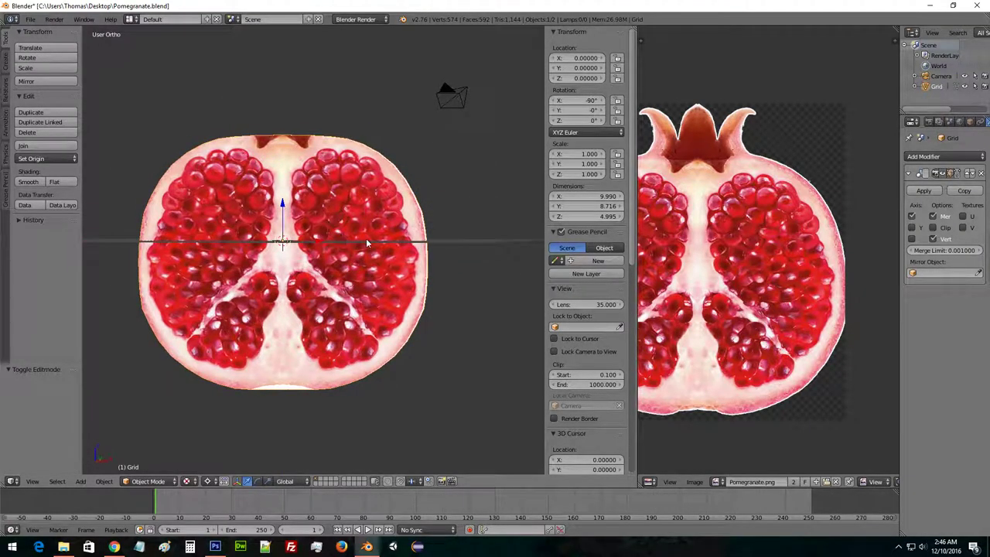
pyautogui.scroll(-12, 575, 293)
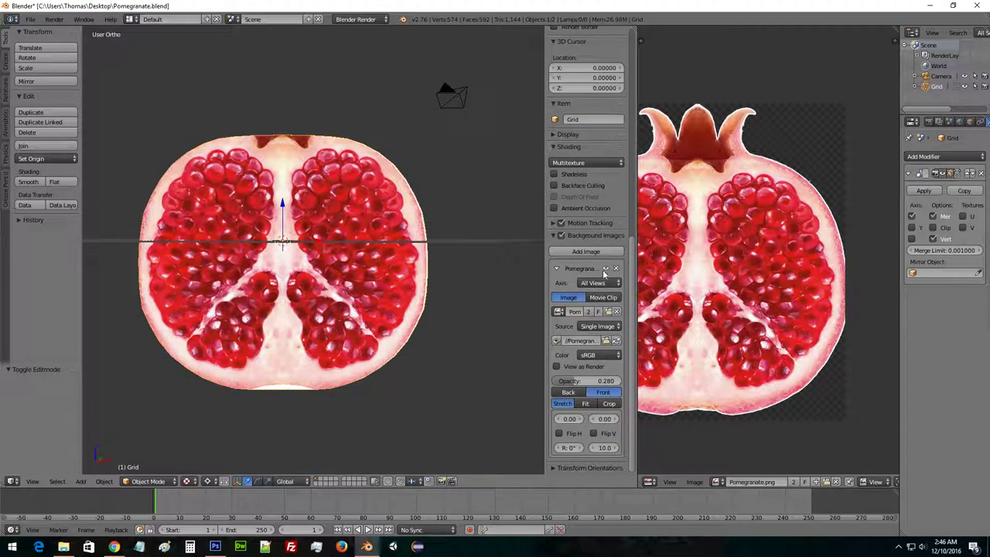
pyautogui.press('KP_1')
pyautogui.scroll(4, 434, 275)
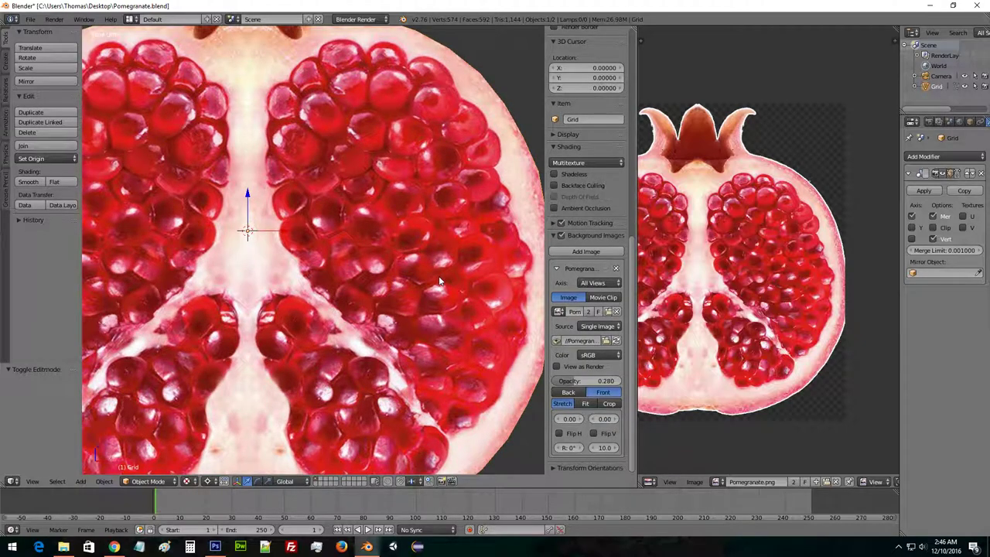
pyautogui.keyDown('shift'); pyautogui.moveTo(436, 207); pyautogui.dragTo(421, 288, button='middle'); pyautogui.keyUp('shift')
pyautogui.press('KP_1')
pyautogui.scroll(-3, 421, 285)
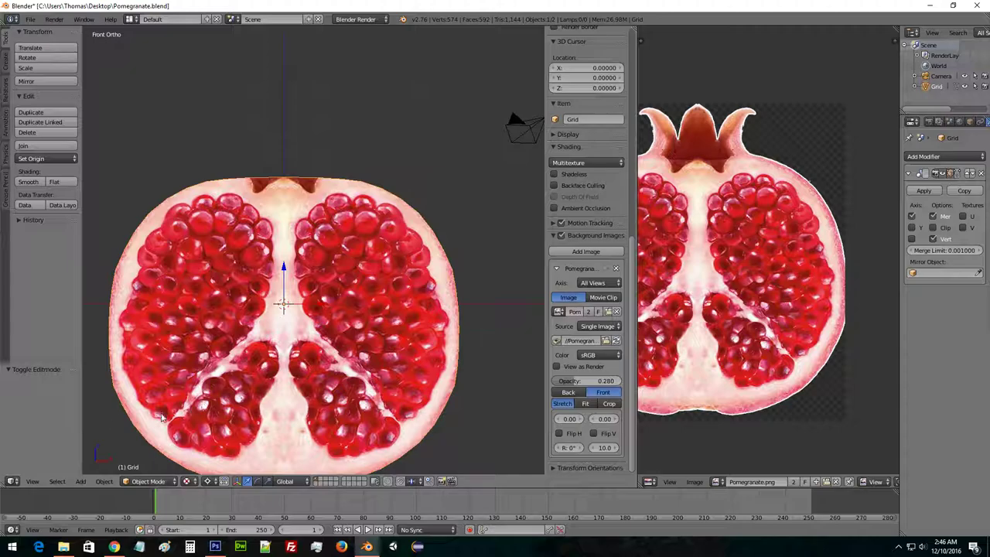
# Subdivide the entire pomegranate mesh twice with one cut each time, leaving nothing selected.
pyautogui.press('Tab')
pyautogui.moveTo(402, 298); pyautogui.dragTo(288, 291, button='middle')
pyautogui.press('a')
pyautogui.press('a')
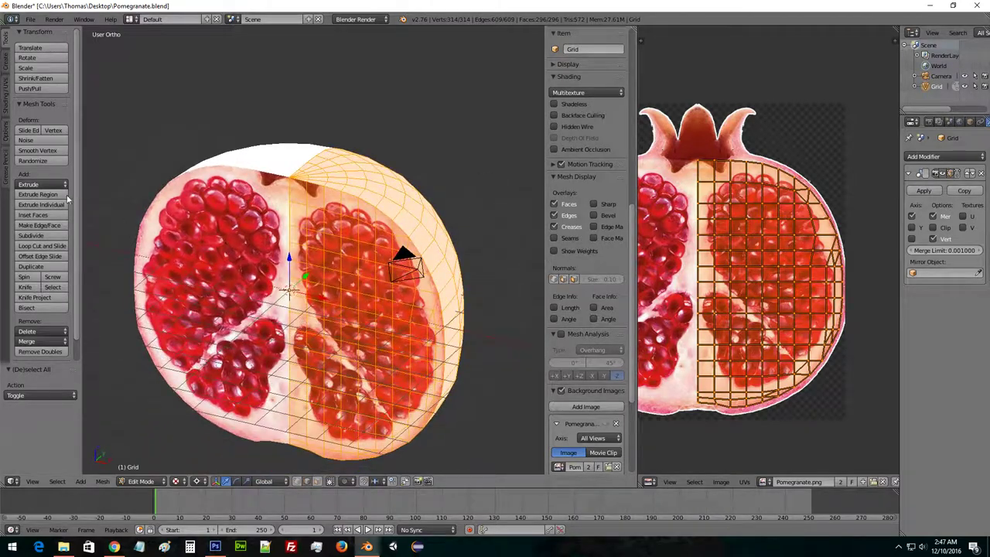
pyautogui.click(44, 236)
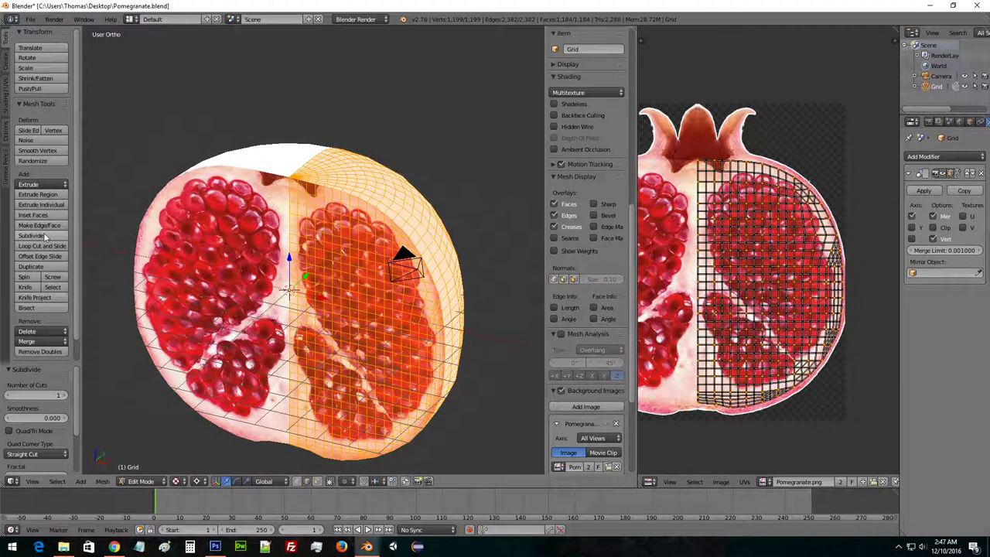
pyautogui.click(44, 236)
pyautogui.moveTo(332, 184); pyautogui.dragTo(292, 194, button='middle')
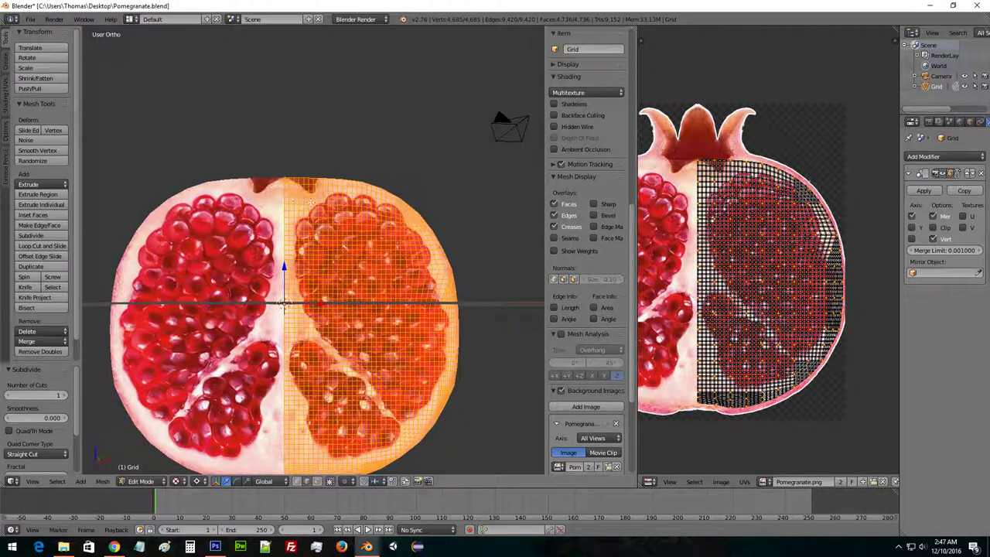
pyautogui.press('a')
# Switch the pomegranate to Sculpt Mode, choose the Blob brush and frame the upper seeds.
pyautogui.moveTo(436, 230)
pyautogui.mouseDown(button='middle')
pyautogui.moveTo(427, 256)
pyautogui.moveTo(389, 281)
pyautogui.moveTo(279, 267)
pyautogui.moveTo(435, 226)
pyautogui.mouseUp(button='middle')
pyautogui.click(140, 481)
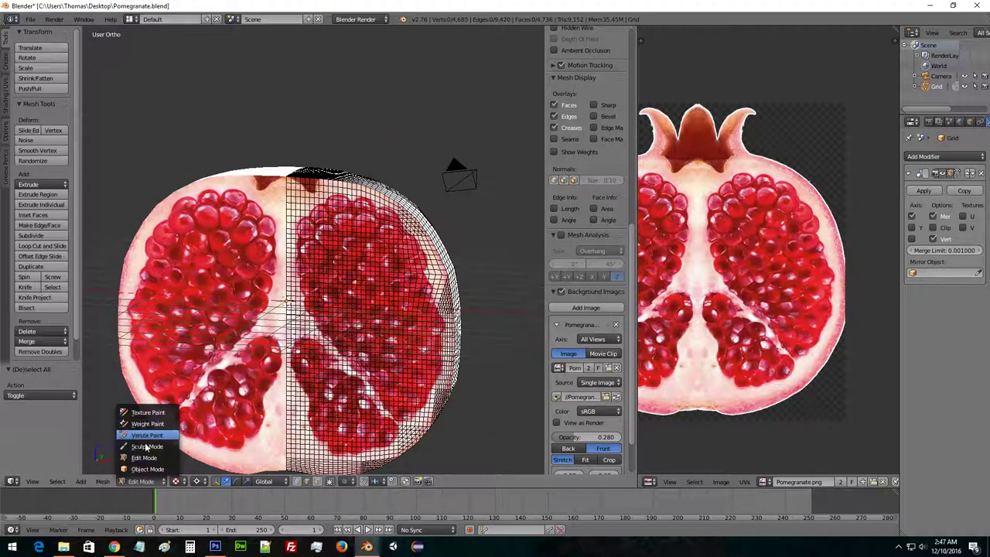
pyautogui.click(143, 445)
pyautogui.click(46, 71)
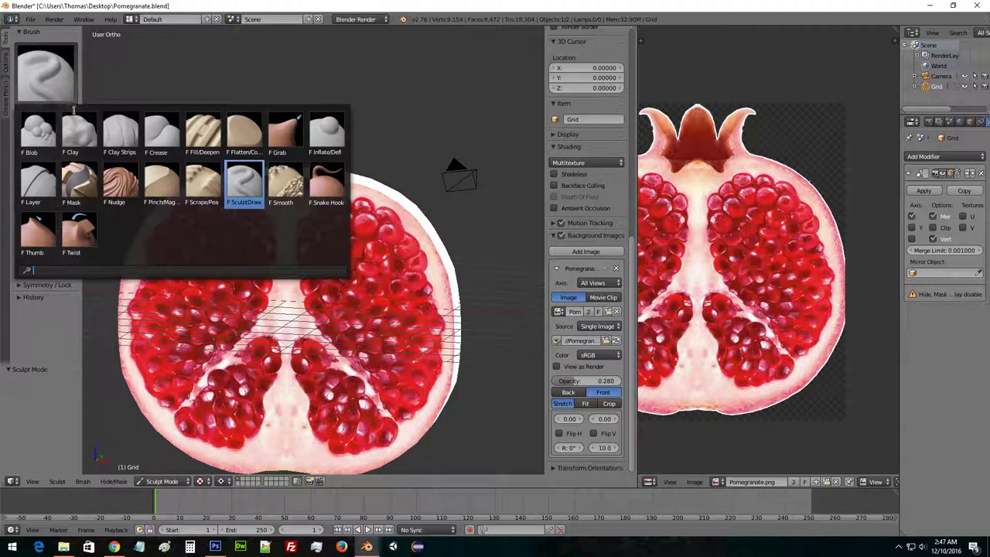
pyautogui.click(246, 185)
pyautogui.scroll(3, 399, 276)
pyautogui.keyDown('shift'); pyautogui.moveTo(399, 275); pyautogui.dragTo(417, 237, button='middle'); pyautogui.keyUp('shift')
# Change the image editor into a second 3D View without side panels, showing the untextured pomegranate at an angle.
pyautogui.click(652, 482)
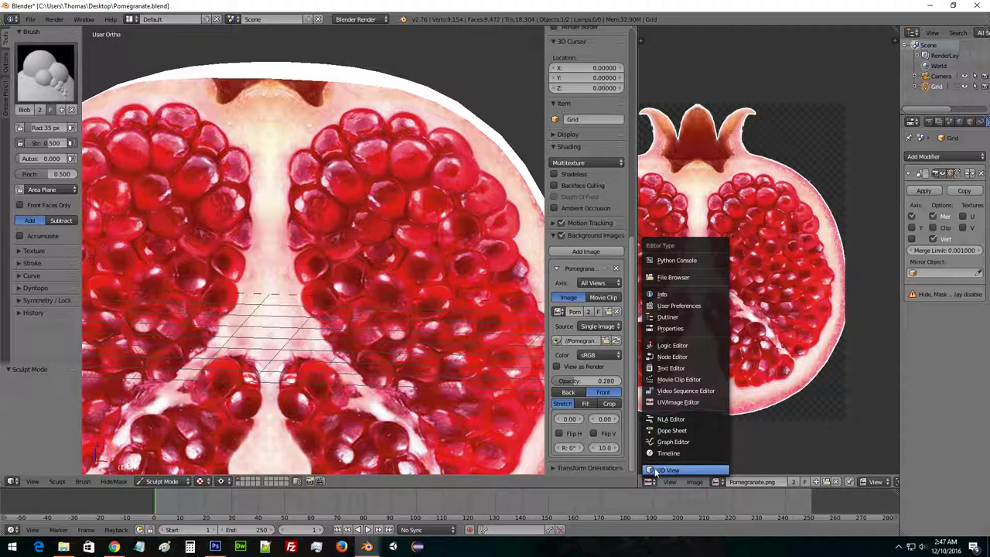
pyautogui.click(658, 468)
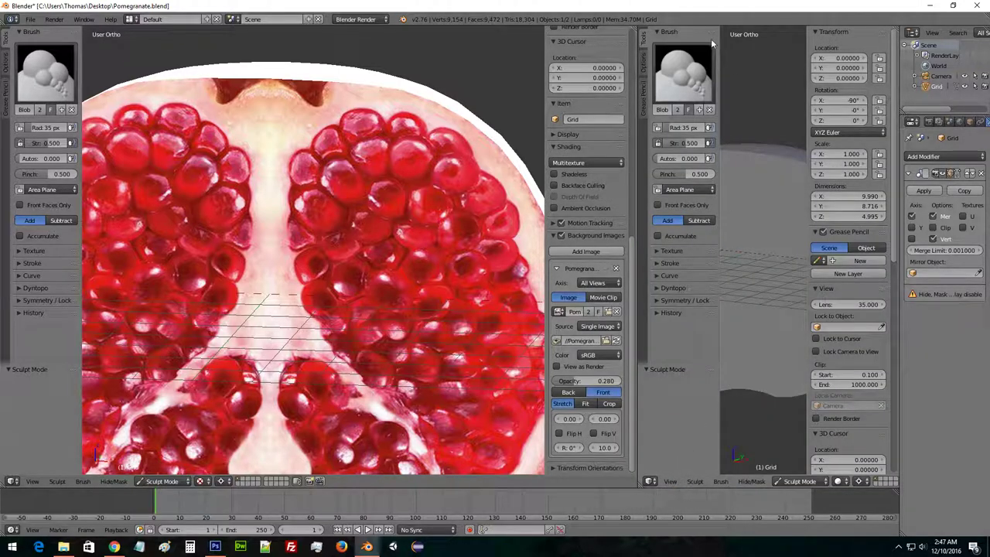
pyautogui.moveTo(715, 31)
pyautogui.mouseDown()
pyautogui.moveTo(690, 31)
pyautogui.moveTo(705, 33)
pyautogui.mouseUp()
pyautogui.press('t')
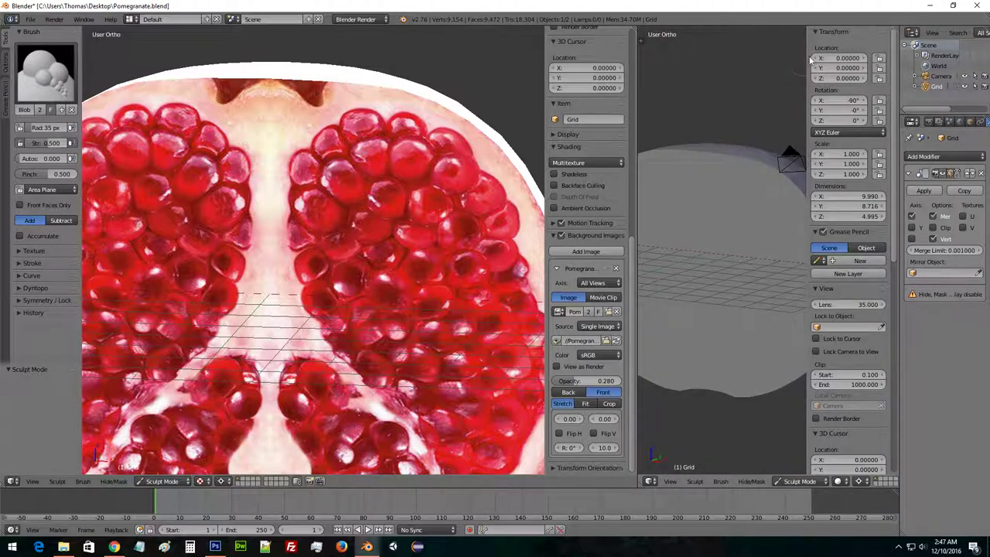
pyautogui.press('n')
pyautogui.moveTo(814, 197); pyautogui.dragTo(756, 221, button='middle')
pyautogui.scroll(3, 815, 200)
pyautogui.scroll(2, 422, 233)
pyautogui.scroll(2, 413, 232)
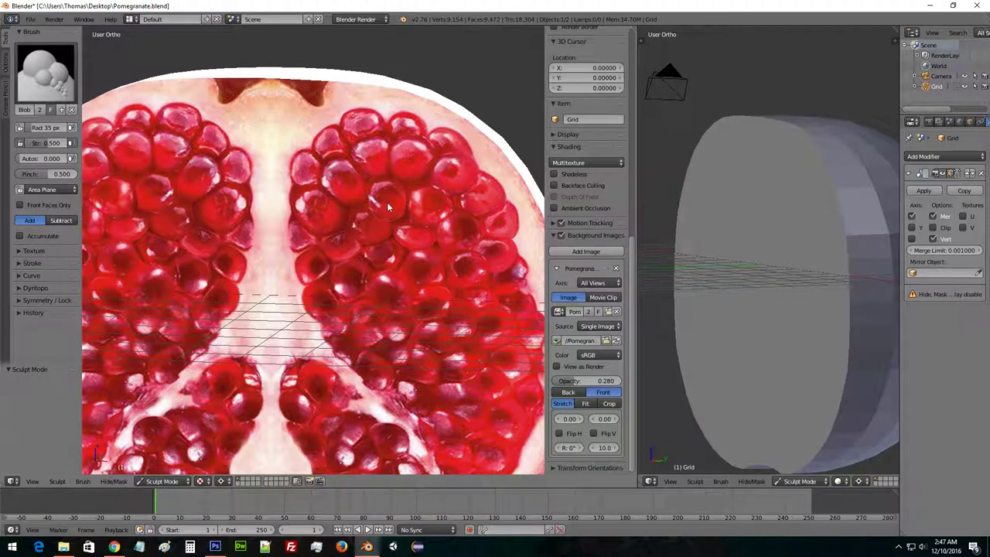
# Undo the trial sculpt stroke and enlarge the Blob brush radius to 188 px.
pyautogui.hotkey('ctrl', 'z')
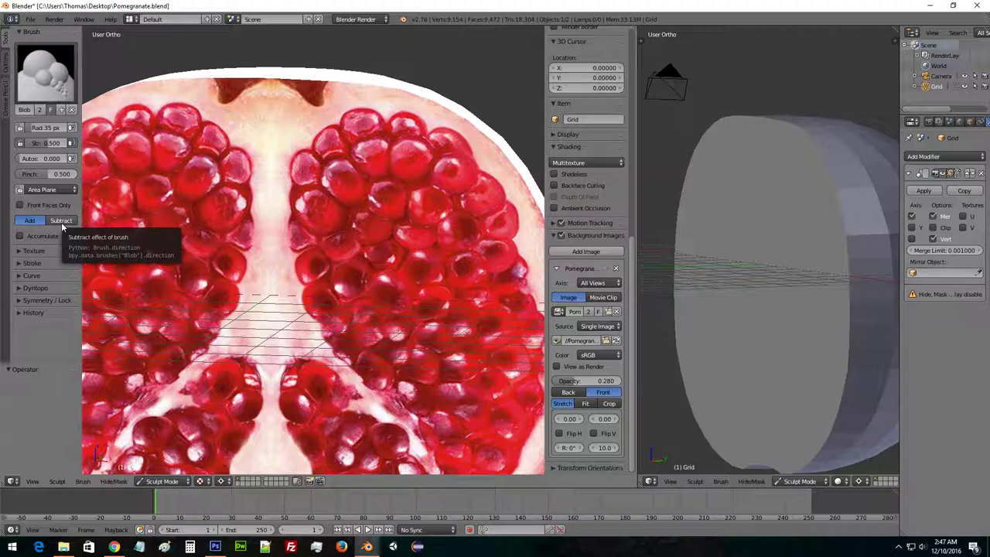
pyautogui.press(']')
pyautogui.press(']')
pyautogui.press(']')
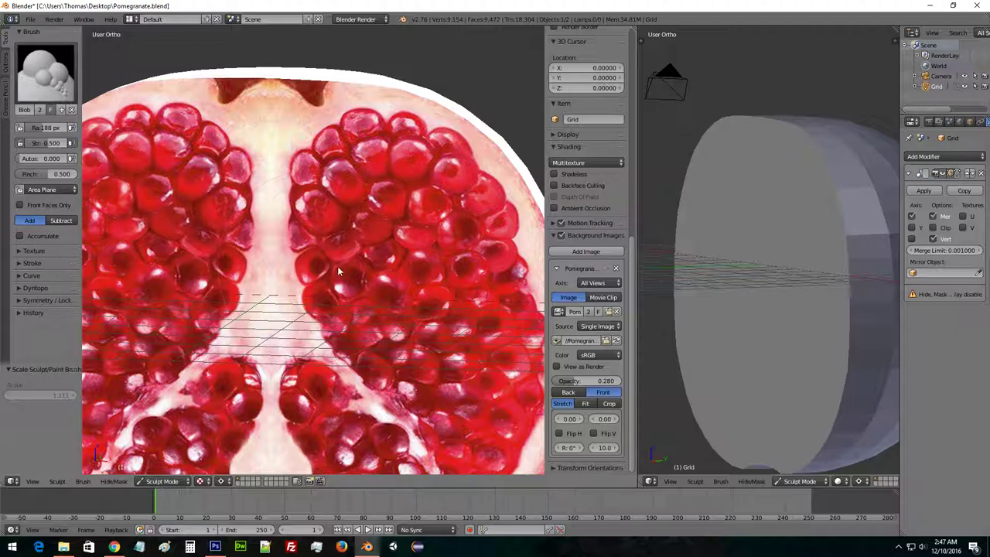
# Sculpt soft bulges over the upper and outer seeds in front view, reducing the Blob brush radius to 109 px.
pyautogui.press('KP_1')
pyautogui.scroll(-4, 371, 259)
pyautogui.scroll(4, 372, 258)
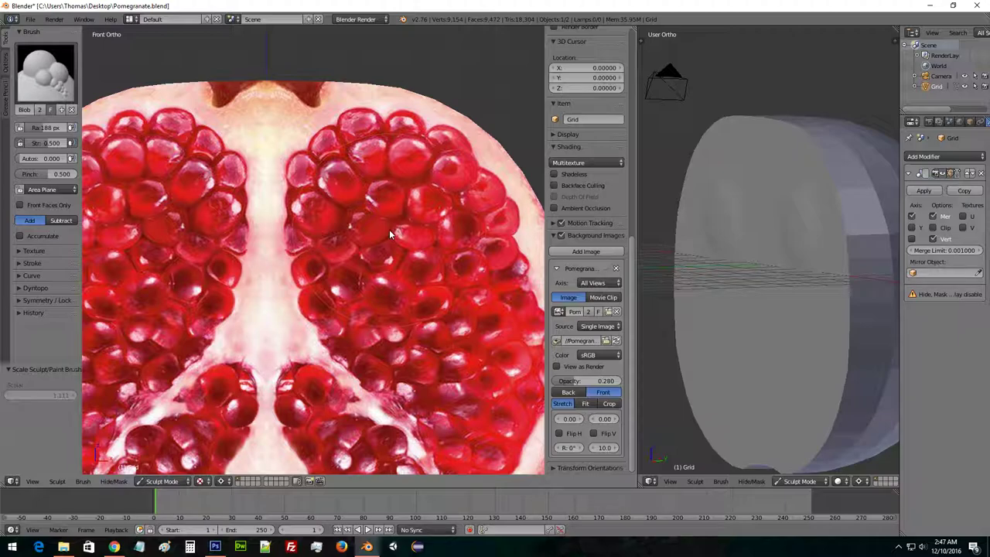
pyautogui.press('[')
pyautogui.press('[')
pyautogui.press('[')
pyautogui.press('[')
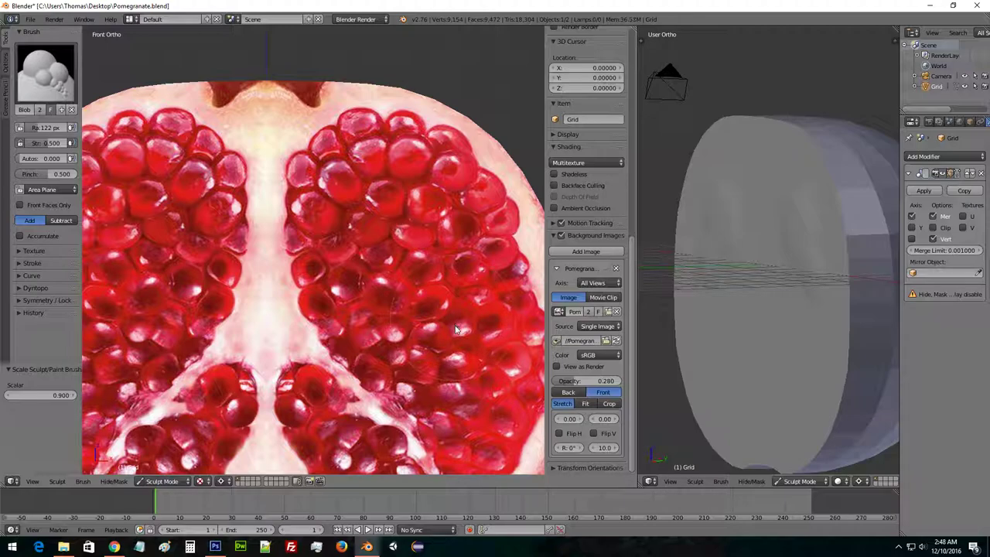
pyautogui.press('[')
pyautogui.scroll(-2, 448, 362)
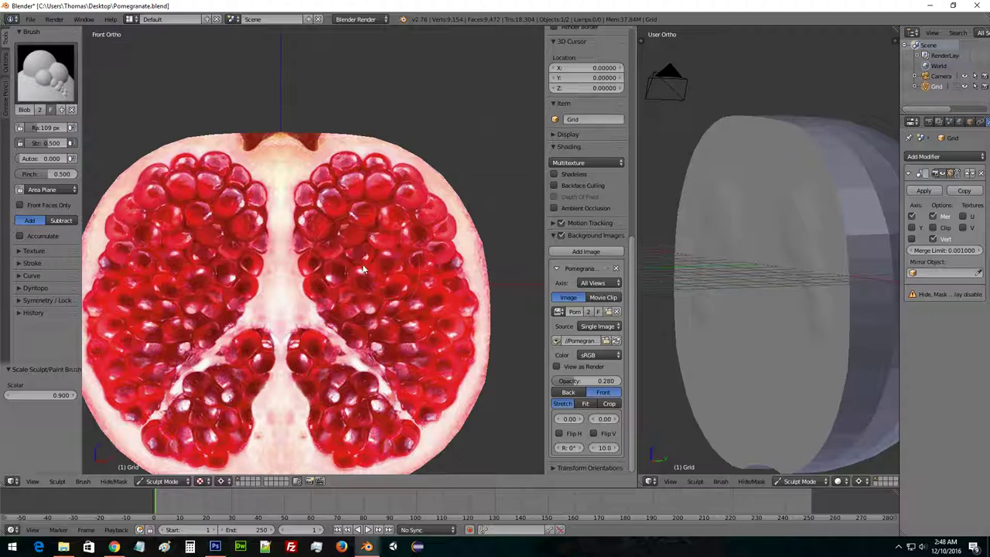
# Reduce the Blob brush radius to 32 px and raise small bumps over the lower seed clusters.
pyautogui.press('[')
pyautogui.press('[')
pyautogui.moveTo(755, 271); pyautogui.dragTo(786, 270, button='middle')
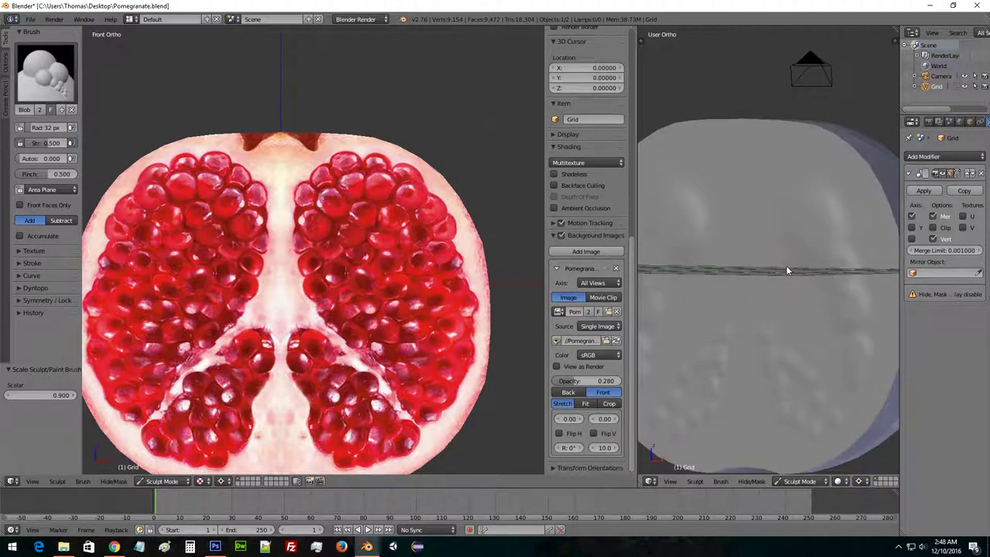
pyautogui.moveTo(403, 263); pyautogui.dragTo(379, 267, button='middle')
pyautogui.click(48, 71)
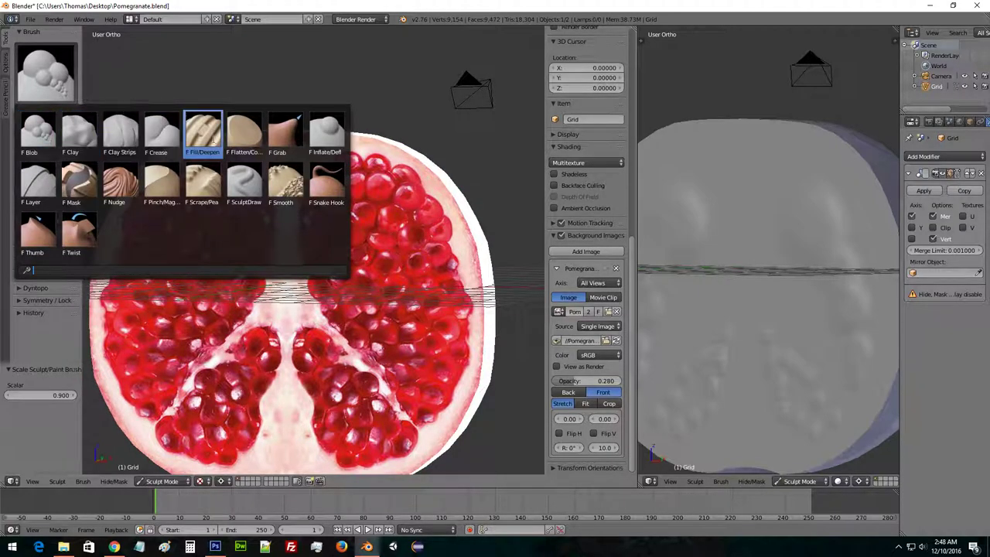
pyautogui.click(252, 182)
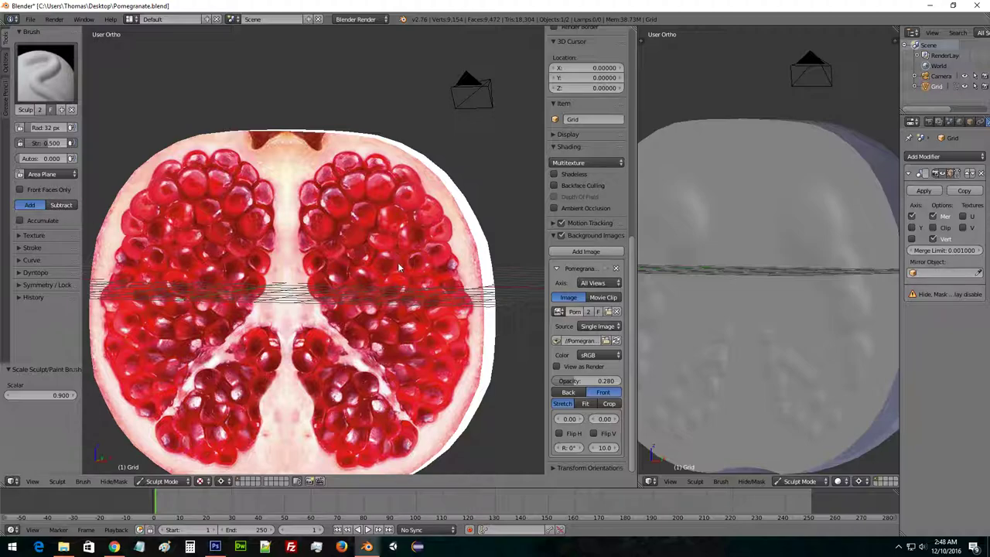
pyautogui.moveTo(422, 284); pyautogui.dragTo(354, 281, button='middle')
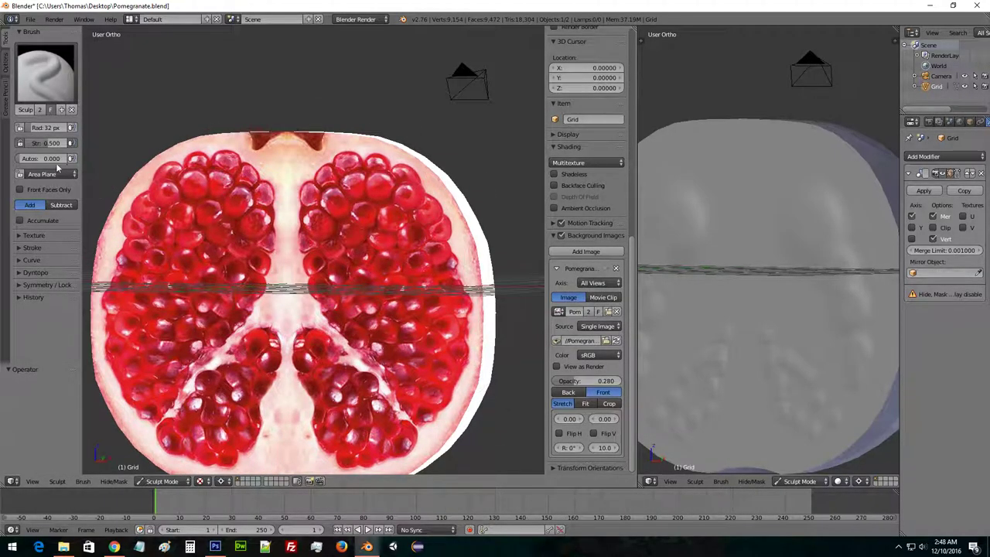
# Switch to the Inflate/Deflate brush and raise small bumps over the inner and top seeds of the upper section.
pyautogui.click(46, 74)
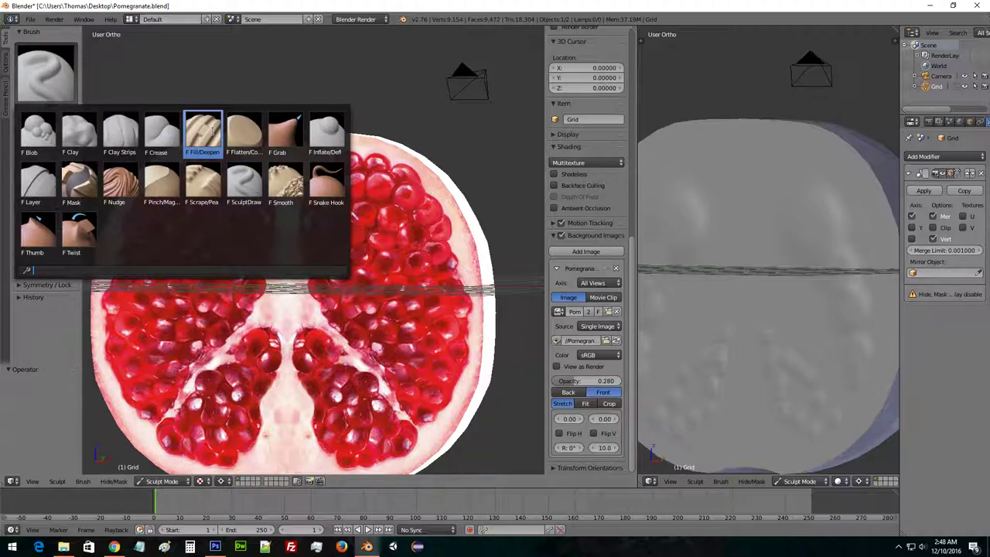
pyautogui.click(326, 132)
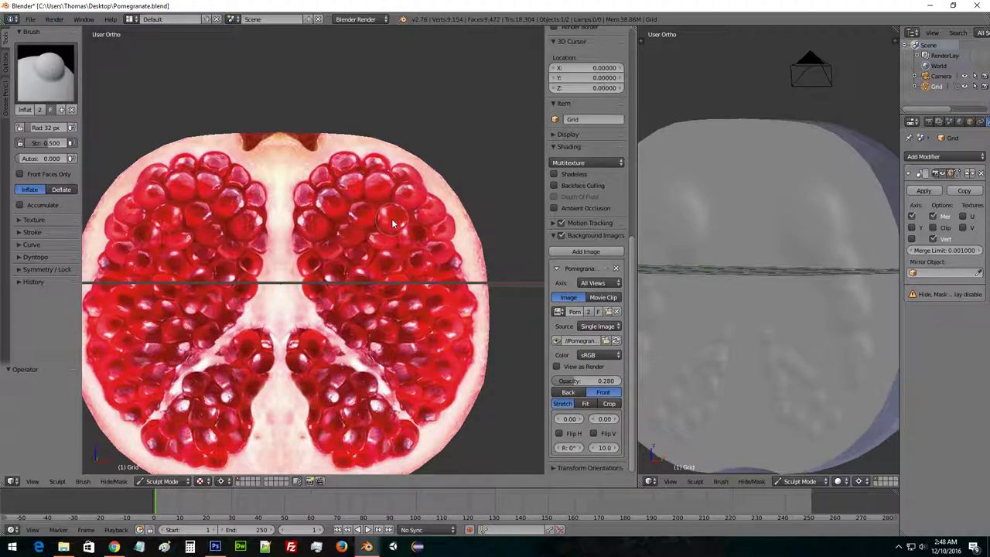
pyautogui.click(369, 218)
pyautogui.click(379, 245)
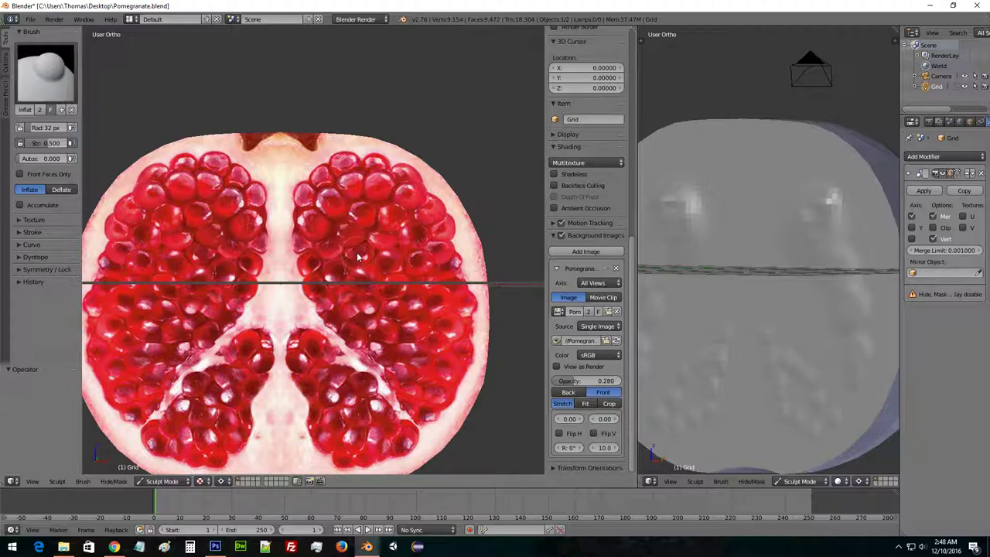
pyautogui.click(331, 262)
pyautogui.click(312, 224)
pyautogui.click(323, 200)
pyautogui.click(332, 176)
pyautogui.click(343, 167)
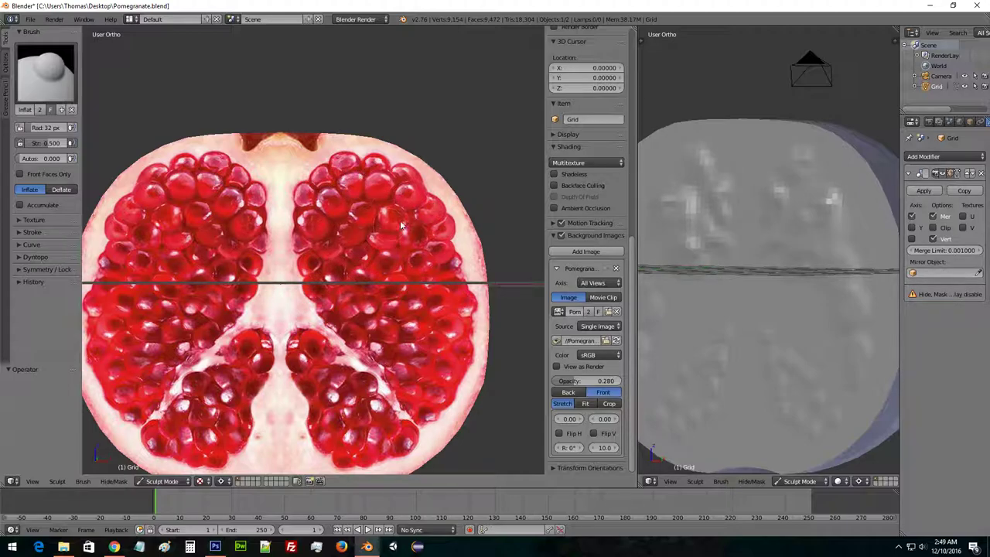
# Inflate a row of seed bumps along the outer edge of the upper section, from the top down to the rind near the bottom.
pyautogui.click(380, 169)
pyautogui.click(392, 190)
pyautogui.click(400, 210)
pyautogui.click(413, 227)
pyautogui.click(420, 244)
pyautogui.click(430, 275)
pyautogui.click(443, 292)
pyautogui.click(453, 303)
pyautogui.click(447, 355)
pyautogui.click(422, 409)
# Inflate more seed bumps across the middle of the upper seed section.
pyautogui.click(348, 300)
pyautogui.click(362, 279)
pyautogui.click(331, 283)
pyautogui.click(351, 230)
pyautogui.click(384, 241)
pyautogui.click(360, 259)
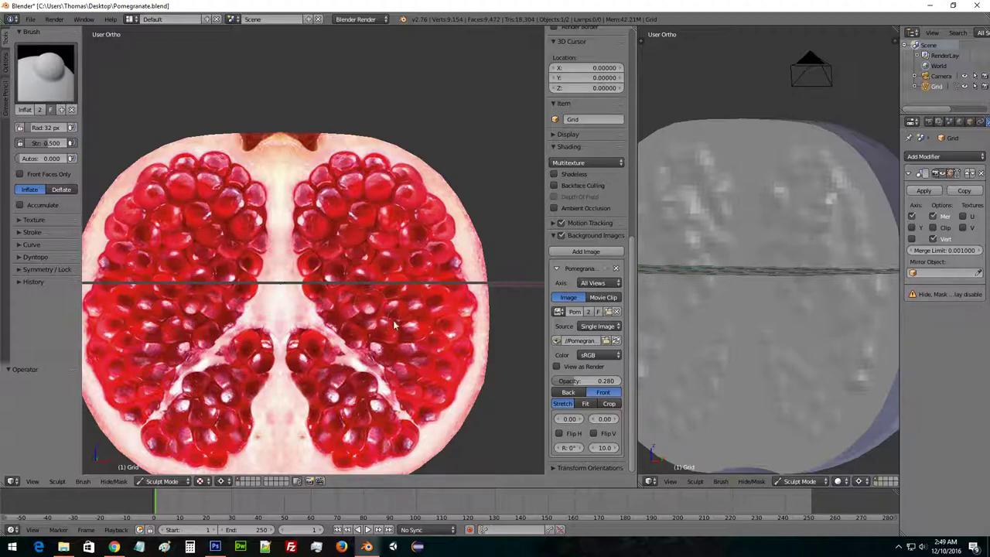
# Examine the sculpted relief on the cut face and the back of the pomegranate from several angles in both views.
pyautogui.moveTo(699, 239)
pyautogui.mouseDown(button='middle')
pyautogui.moveTo(711, 252)
pyautogui.moveTo(726, 233)
pyautogui.moveTo(798, 217)
pyautogui.moveTo(779, 239)
pyautogui.moveTo(790, 221)
pyautogui.moveTo(729, 223)
pyautogui.moveTo(745, 246)
pyautogui.mouseUp(button='middle')
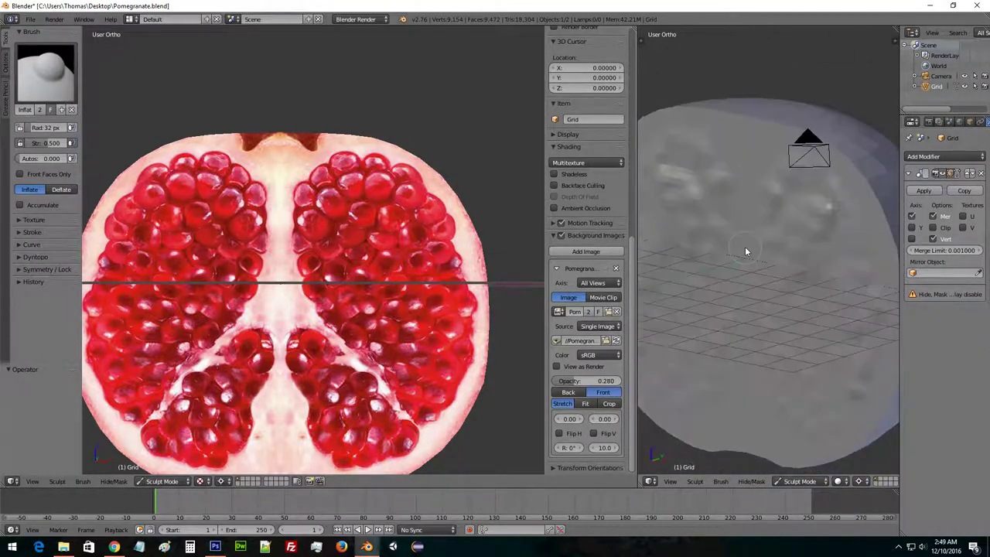
pyautogui.click(182, 483)
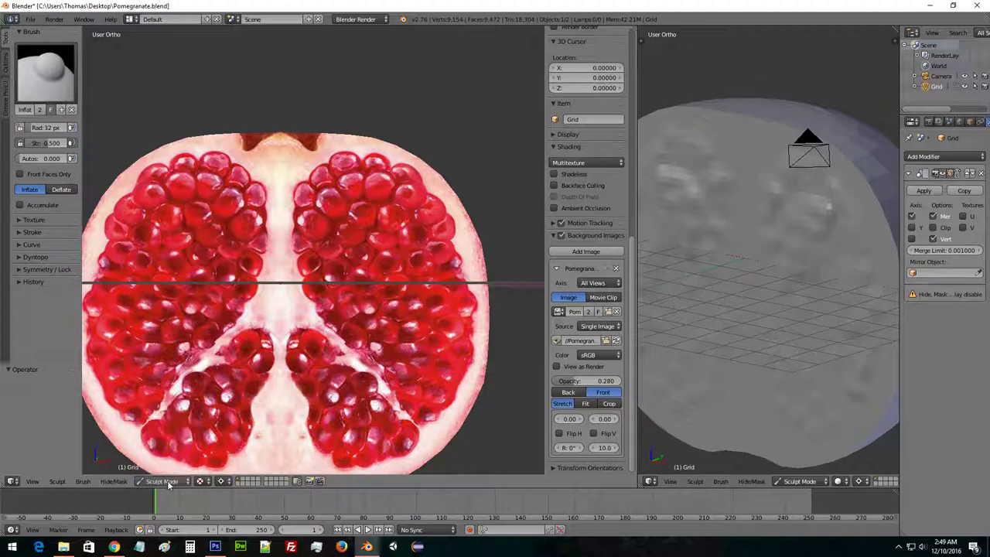
pyautogui.moveTo(441, 353); pyautogui.dragTo(315, 358, button='middle')
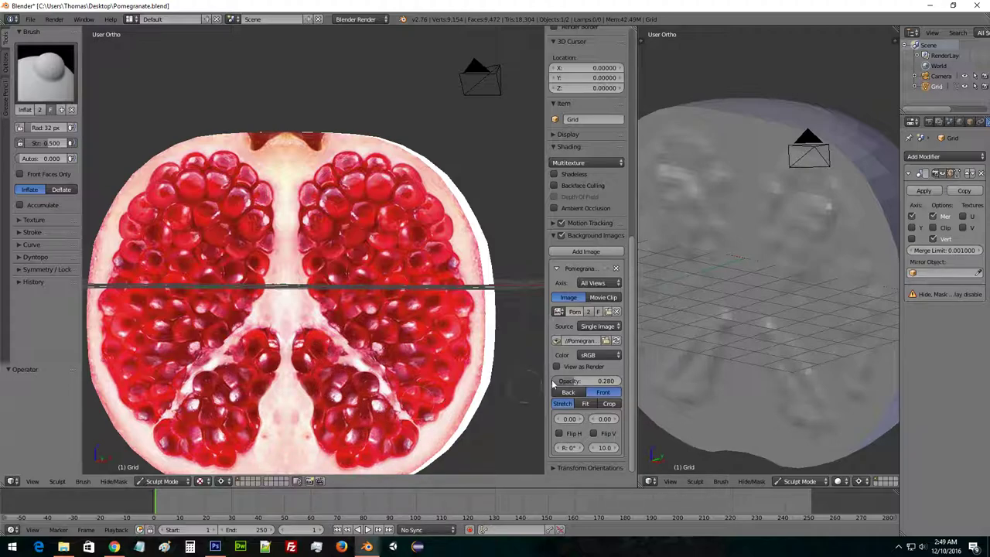
pyautogui.scroll(-1, 734, 321)
pyautogui.moveTo(778, 317)
pyautogui.mouseDown(button='middle')
pyautogui.moveTo(829, 285)
pyautogui.moveTo(764, 279)
pyautogui.moveTo(778, 283)
pyautogui.moveTo(723, 292)
pyautogui.moveTo(740, 272)
pyautogui.moveTo(777, 273)
pyautogui.moveTo(658, 277)
pyautogui.mouseUp(button='middle')
pyautogui.moveTo(391, 361); pyautogui.dragTo(455, 247, button='middle')
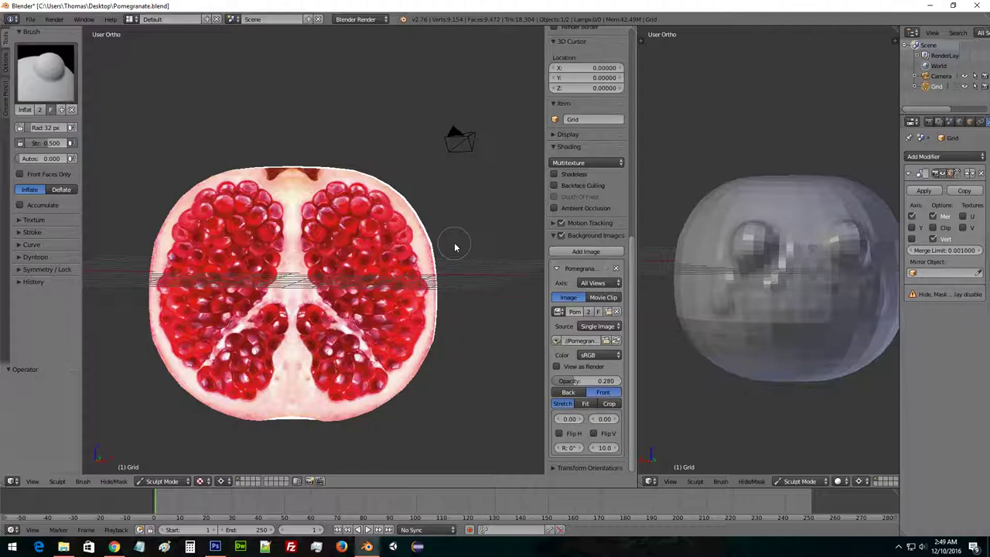
pyautogui.moveTo(455, 247)
pyautogui.mouseDown(button='middle')
pyautogui.moveTo(259, 252)
pyautogui.moveTo(374, 249)
pyautogui.mouseUp(button='middle')
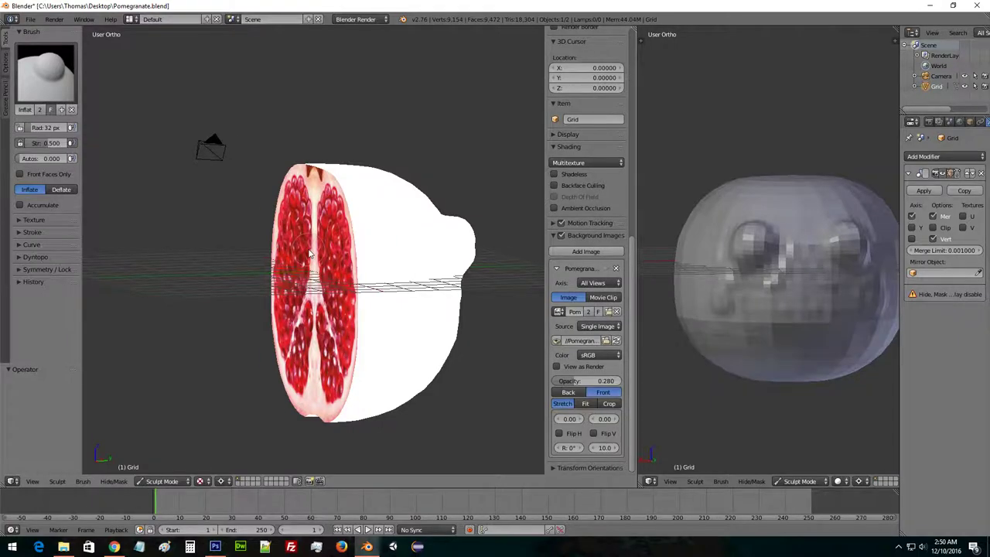
pyautogui.moveTo(310, 247); pyautogui.dragTo(369, 253, button='middle')
# Switch to the SculptDraw brush and, in front view, raise ridges around and across the upper seed sections.
pyautogui.click(62, 91)
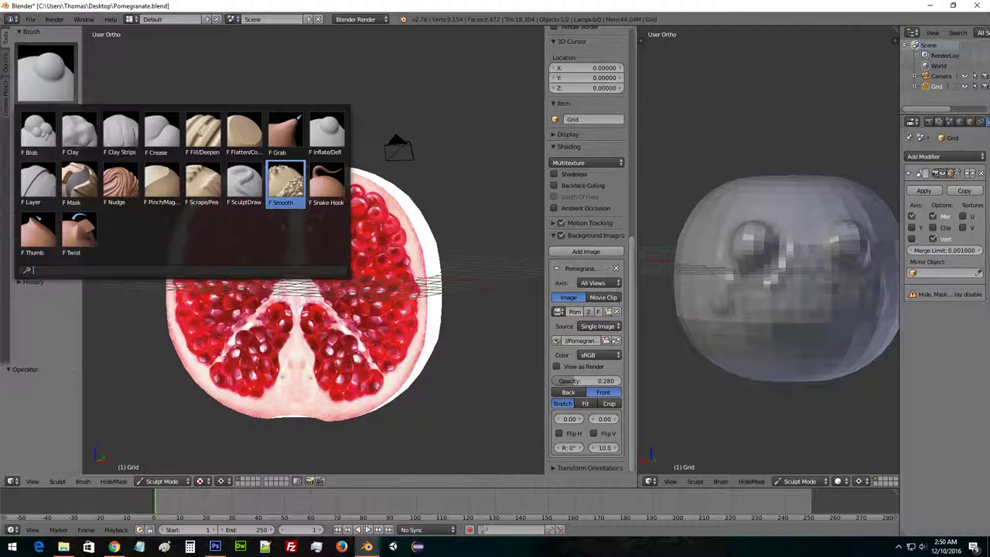
pyautogui.click(243, 188)
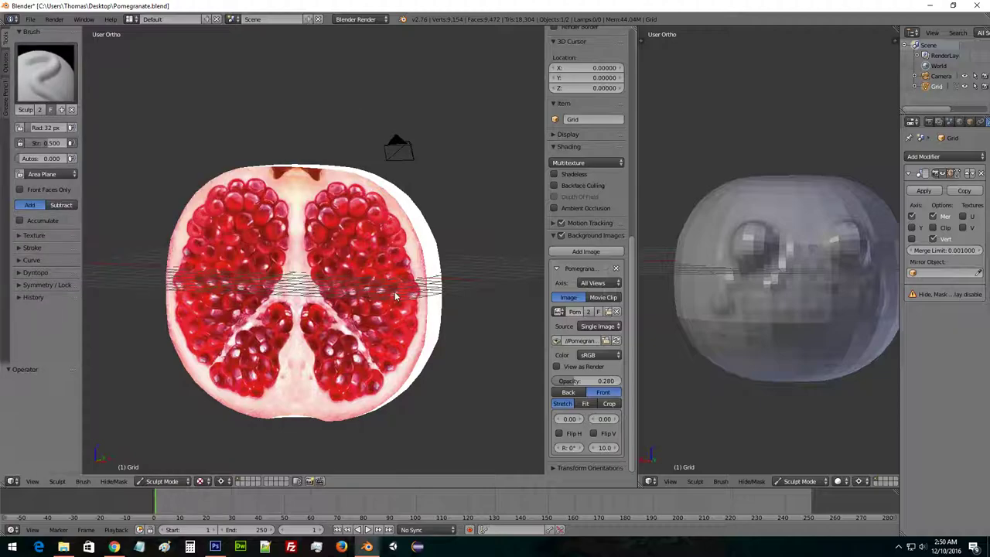
pyautogui.press('KP_1')
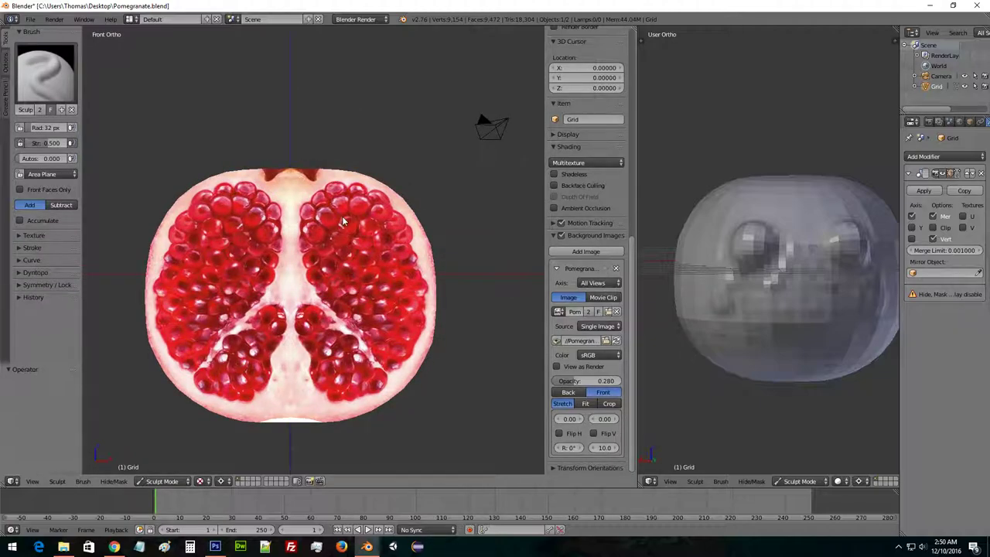
pyautogui.moveTo(766, 271)
pyautogui.mouseDown(button='middle')
pyautogui.moveTo(799, 267)
pyautogui.moveTo(812, 251)
pyautogui.moveTo(762, 251)
pyautogui.moveTo(777, 256)
pyautogui.mouseUp(button='middle')
pyautogui.scroll(3, 812, 250)
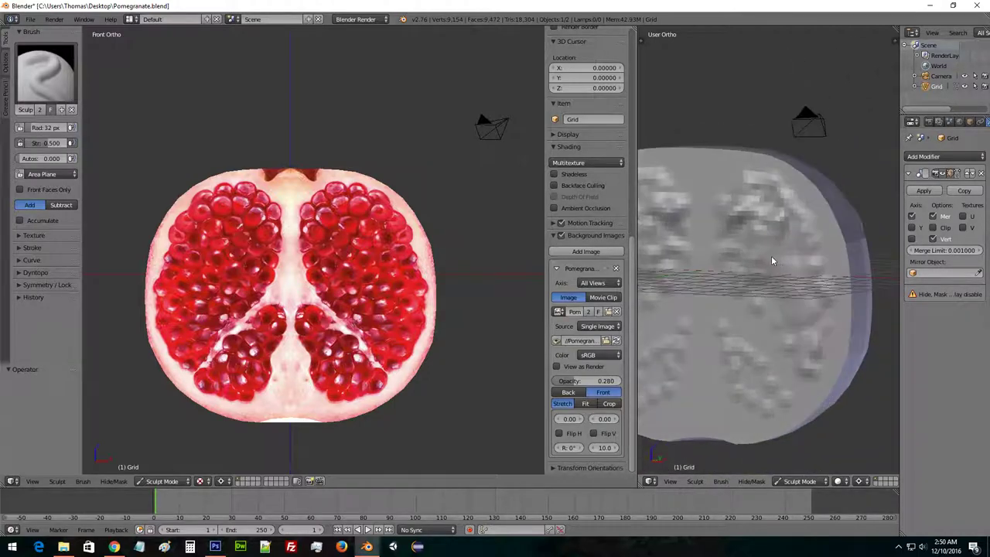
pyautogui.moveTo(358, 213)
pyautogui.mouseDown()
pyautogui.moveTo(355, 252)
pyautogui.moveTo(327, 275)
pyautogui.mouseUp()
pyautogui.moveTo(313, 230); pyautogui.dragTo(331, 277)
pyautogui.moveTo(333, 278)
pyautogui.mouseDown()
pyautogui.moveTo(388, 350)
pyautogui.moveTo(410, 328)
pyautogui.moveTo(399, 237)
pyautogui.moveTo(358, 199)
pyautogui.moveTo(360, 242)
pyautogui.mouseUp()
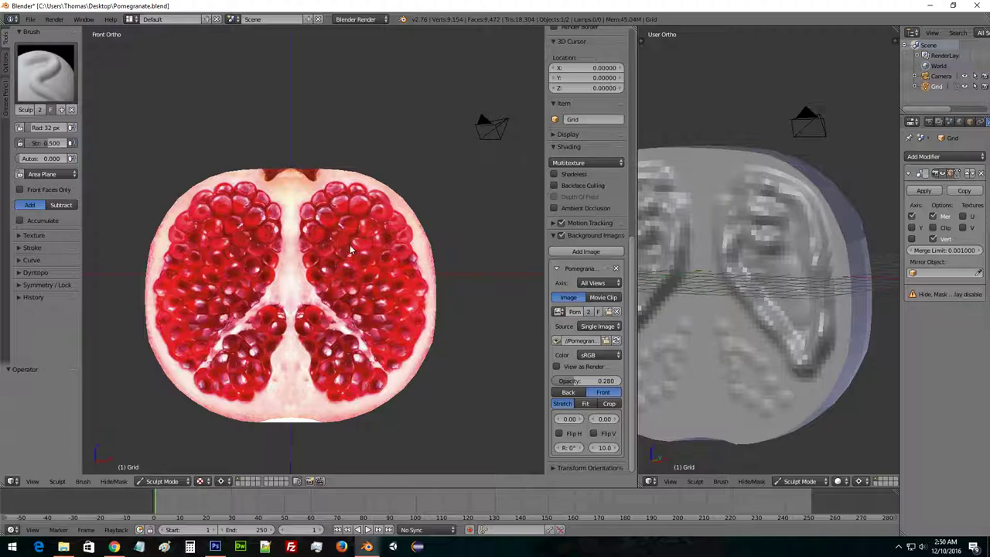
pyautogui.moveTo(342, 232)
pyautogui.mouseDown()
pyautogui.moveTo(328, 249)
pyautogui.moveTo(392, 349)
pyautogui.moveTo(399, 292)
pyautogui.moveTo(377, 240)
pyautogui.moveTo(347, 226)
pyautogui.moveTo(396, 310)
pyautogui.mouseUp()
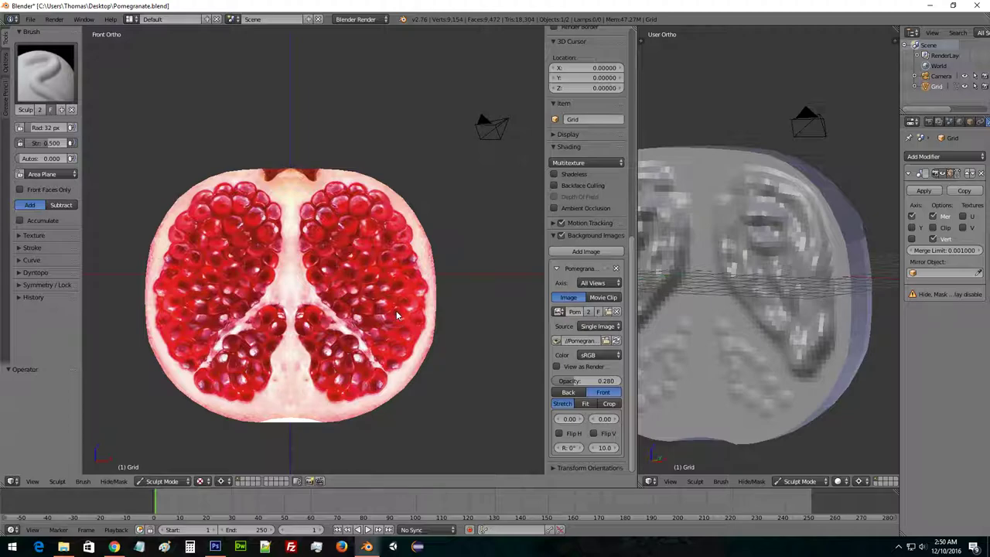
# Draw raised ridges with the SculptDraw brush along the lower seed clusters.
pyautogui.click(312, 327)
pyautogui.click(312, 327)
pyautogui.moveTo(313, 324)
pyautogui.mouseDown()
pyautogui.moveTo(331, 370)
pyautogui.moveTo(369, 386)
pyautogui.moveTo(331, 350)
pyautogui.mouseUp()
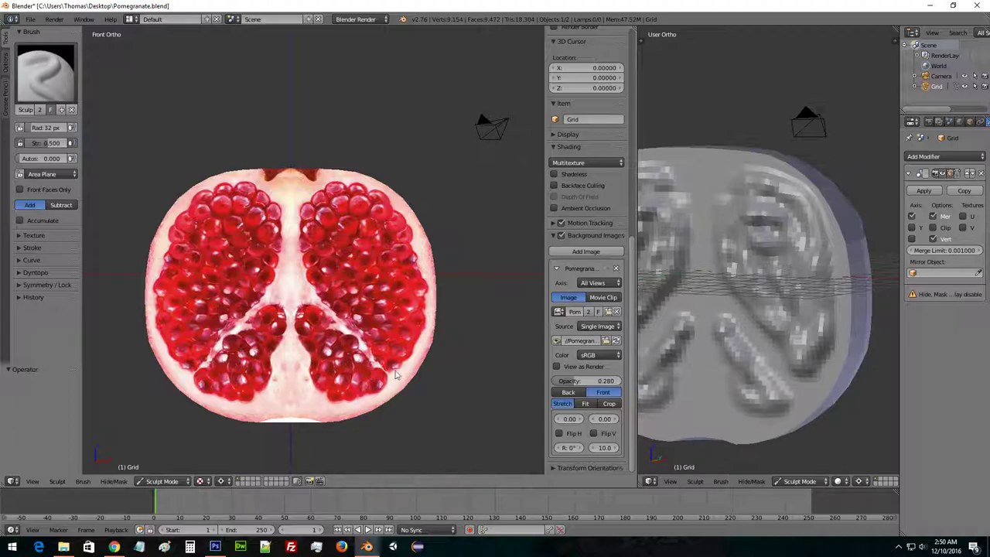
# Smooth the raised strokes of the large right seed section using the Smooth brush.
pyautogui.moveTo(721, 322)
pyautogui.mouseDown(button='middle')
pyautogui.moveTo(782, 320)
pyautogui.moveTo(739, 312)
pyautogui.mouseUp(button='middle')
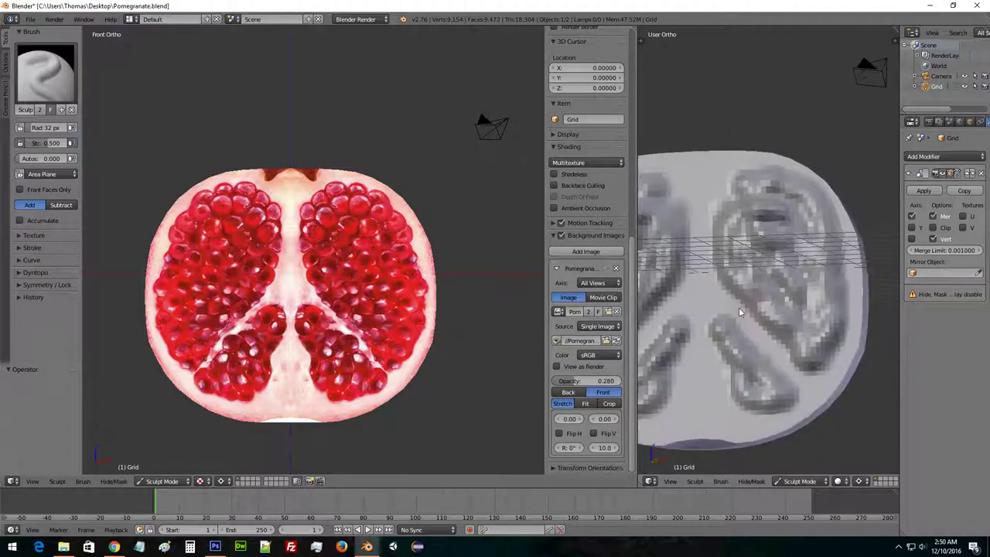
pyautogui.click(46, 72)
pyautogui.click(289, 190)
pyautogui.moveTo(309, 220)
pyautogui.mouseDown()
pyautogui.moveTo(352, 207)
pyautogui.moveTo(338, 205)
pyautogui.moveTo(328, 271)
pyautogui.moveTo(387, 336)
pyautogui.moveTo(398, 328)
pyautogui.moveTo(381, 228)
pyautogui.moveTo(347, 229)
pyautogui.moveTo(376, 302)
pyautogui.moveTo(364, 244)
pyautogui.moveTo(386, 287)
pyautogui.moveTo(366, 231)
pyautogui.moveTo(395, 263)
pyautogui.mouseUp()
pyautogui.moveTo(394, 263); pyautogui.dragTo(381, 286, button='middle')
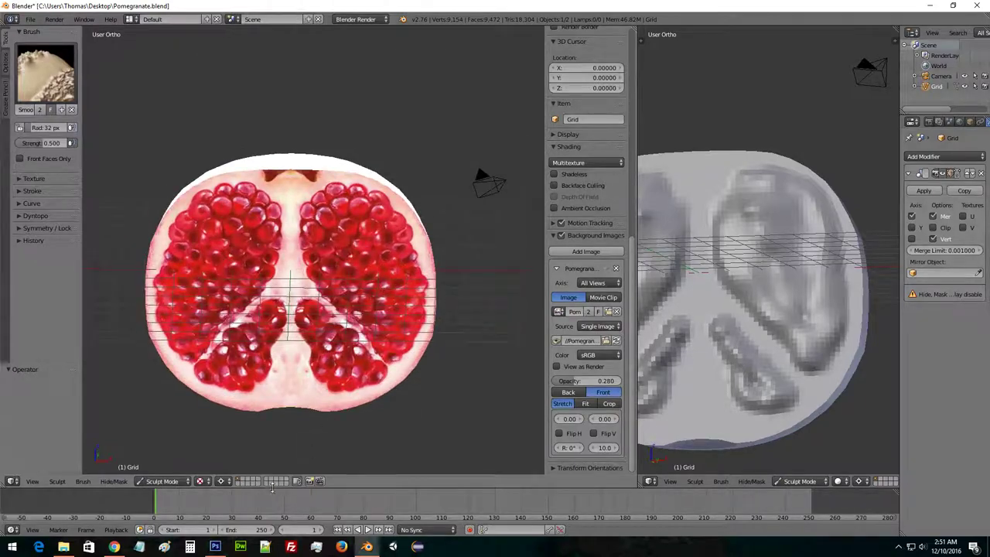
# Switch the main viewport's shading to Solid so the sculpted relief shows without the pomegranate texture.
pyautogui.click(200, 482)
pyautogui.click(240, 431)
pyautogui.click(200, 481)
pyautogui.click(221, 443)
pyautogui.moveTo(307, 387); pyautogui.dragTo(374, 318, button='middle')
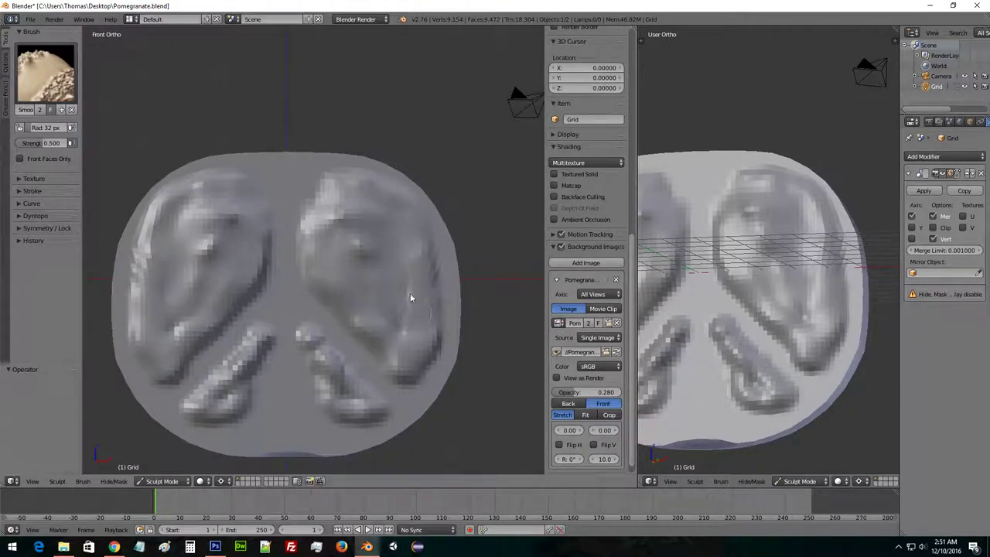
# Smooth the remaining ridges in the middle and outer part of the large right seed section with the 32 px brush.
pyautogui.scroll(4, 410, 294)
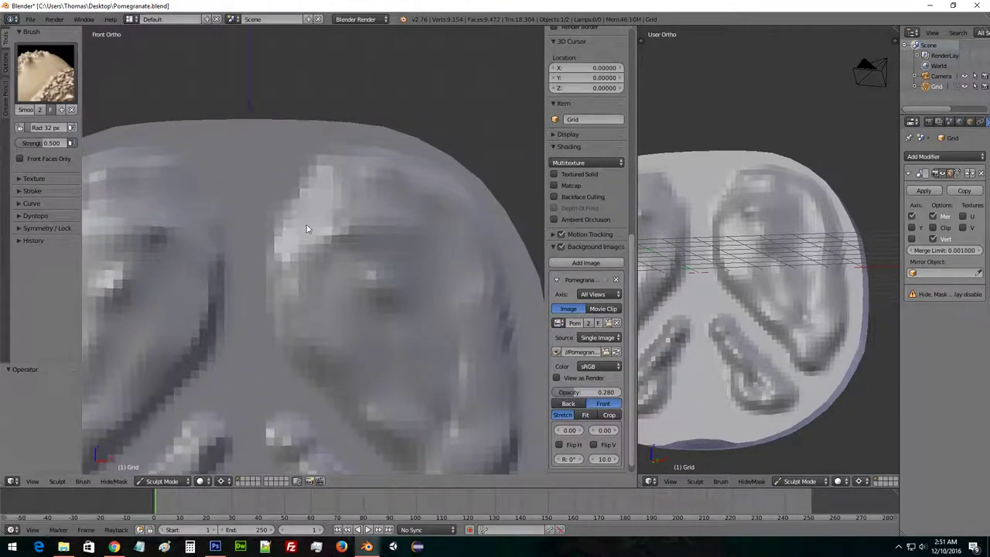
pyautogui.moveTo(351, 312)
pyautogui.mouseDown()
pyautogui.moveTo(381, 271)
pyautogui.moveTo(389, 305)
pyautogui.mouseUp()
pyautogui.moveTo(445, 365); pyautogui.dragTo(455, 430)
pyautogui.scroll(-4, 433, 371)
pyautogui.scroll(4, 398, 315)
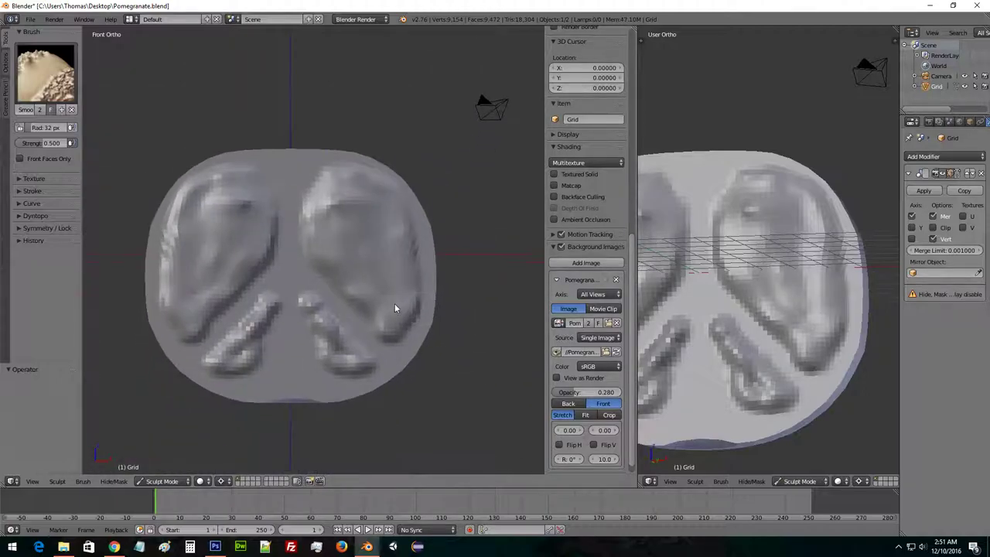
pyautogui.moveTo(398, 302); pyautogui.dragTo(383, 285)
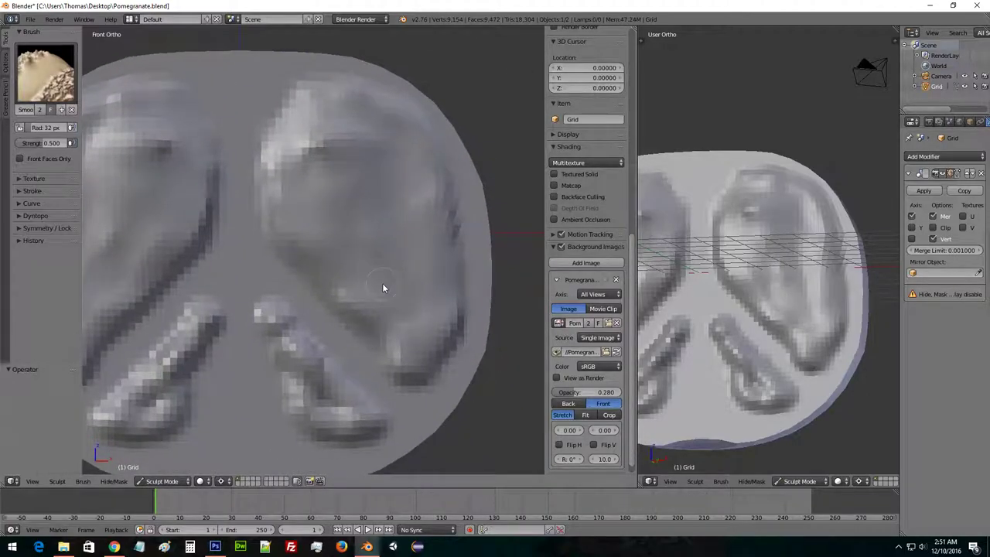
# Enlarge the Smooth brush radius to 75 px and even out the whole large right seed section.
pyautogui.press(']')
pyautogui.press(']')
pyautogui.press(']')
pyautogui.press(']')
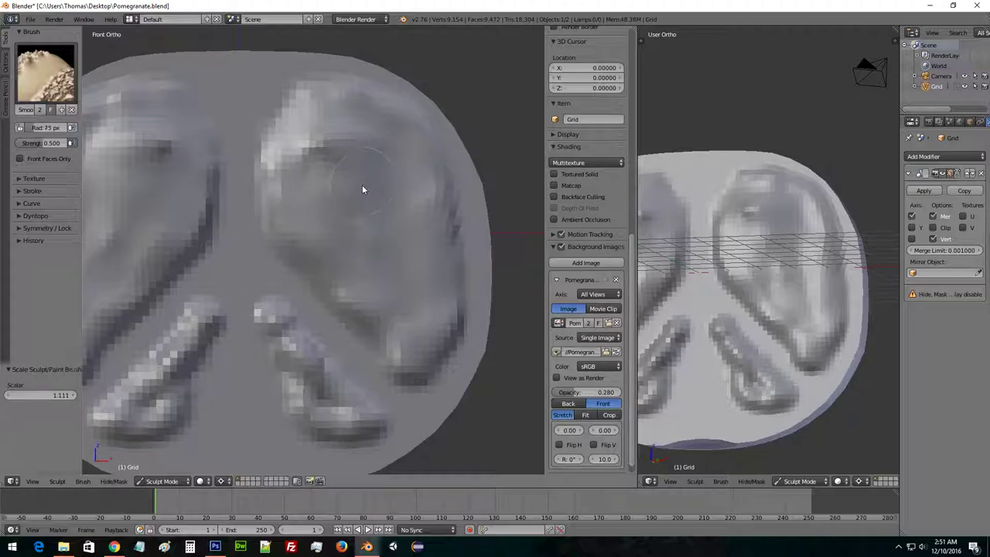
pyautogui.moveTo(341, 151)
pyautogui.mouseDown()
pyautogui.moveTo(333, 137)
pyautogui.moveTo(356, 143)
pyautogui.moveTo(355, 132)
pyautogui.moveTo(363, 150)
pyautogui.moveTo(335, 182)
pyautogui.moveTo(408, 291)
pyautogui.moveTo(394, 304)
pyautogui.moveTo(413, 307)
pyautogui.moveTo(430, 285)
pyautogui.mouseUp()
# Reduce the Smooth brush radius to 45 px and smooth the small lower seed section in front view.
pyautogui.moveTo(842, 277); pyautogui.dragTo(754, 244, button='middle')
pyautogui.moveTo(286, 349); pyautogui.dragTo(280, 349, button='middle')
pyautogui.press('[')
pyautogui.press('[')
pyautogui.press('[')
pyautogui.press('[')
pyautogui.press('[')
pyautogui.press('[')
pyautogui.press('[')
pyautogui.press('KP_1')
pyautogui.moveTo(273, 323)
pyautogui.mouseDown()
pyautogui.moveTo(360, 424)
pyautogui.moveTo(345, 391)
pyautogui.moveTo(371, 413)
pyautogui.moveTo(320, 429)
pyautogui.moveTo(281, 343)
pyautogui.moveTo(284, 314)
pyautogui.moveTo(272, 309)
pyautogui.moveTo(334, 378)
pyautogui.mouseUp()
pyautogui.moveTo(809, 343)
pyautogui.mouseDown(button='middle')
pyautogui.moveTo(743, 347)
pyautogui.moveTo(804, 359)
pyautogui.moveTo(813, 329)
pyautogui.moveTo(762, 351)
pyautogui.moveTo(774, 319)
pyautogui.moveTo(808, 306)
pyautogui.mouseUp(button='middle')
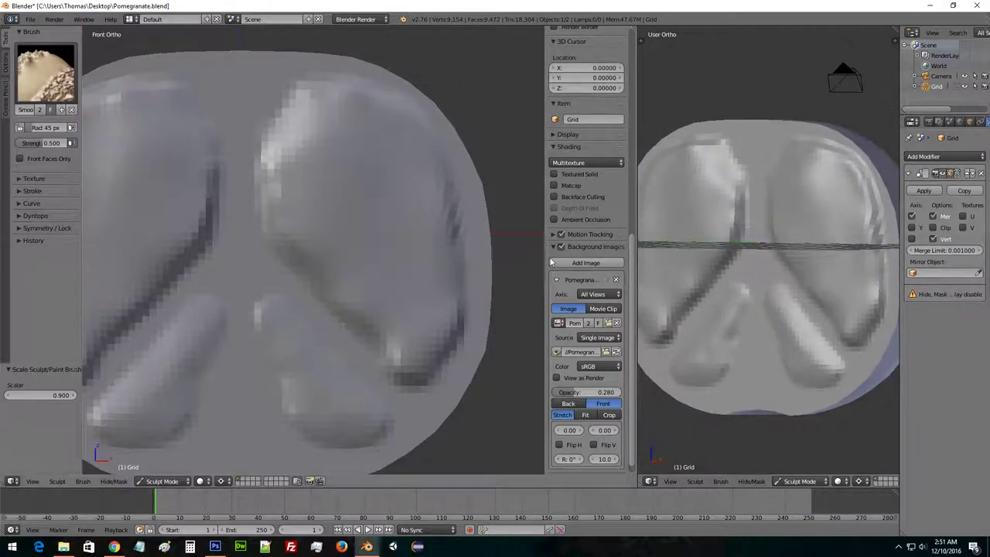
# Cover the large and small seed sections with small seed bumps using the Inflate/Deflate brush, reducing its radius to 32 px.
pyautogui.click(59, 85)
pyautogui.click(326, 137)
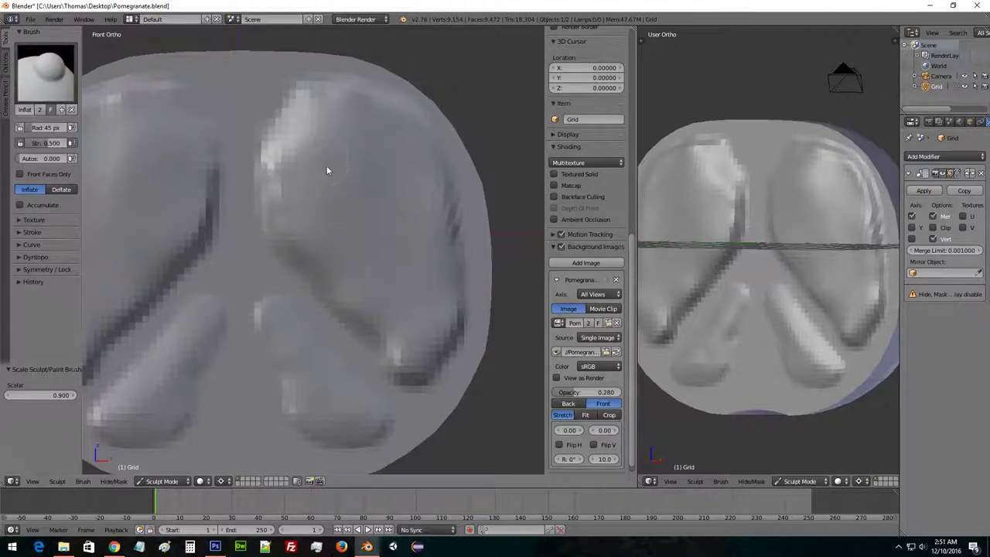
pyautogui.moveTo(308, 136)
pyautogui.mouseDown()
pyautogui.moveTo(312, 120)
pyautogui.moveTo(344, 137)
pyautogui.moveTo(355, 117)
pyautogui.moveTo(401, 136)
pyautogui.moveTo(274, 181)
pyautogui.moveTo(327, 201)
pyautogui.moveTo(316, 194)
pyautogui.moveTo(302, 224)
pyautogui.moveTo(328, 240)
pyautogui.moveTo(356, 186)
pyautogui.moveTo(410, 143)
pyautogui.moveTo(404, 154)
pyautogui.moveTo(438, 192)
pyautogui.moveTo(362, 218)
pyautogui.mouseUp()
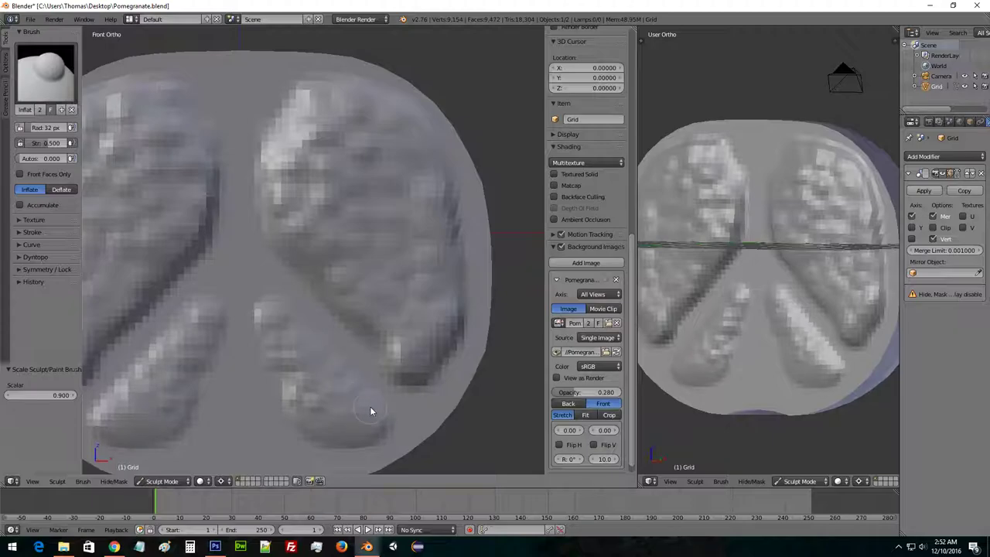
pyautogui.moveTo(369, 428); pyautogui.dragTo(343, 407)
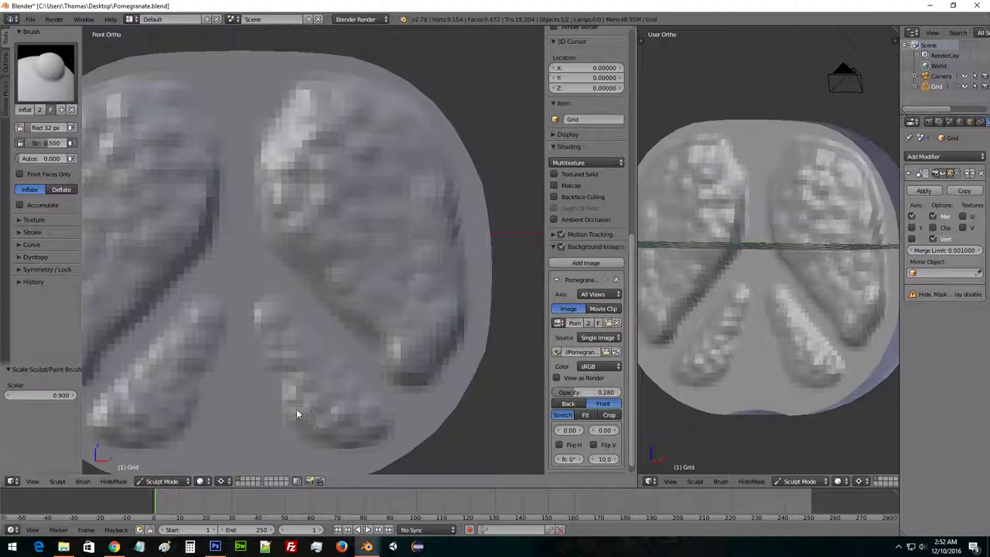
# Inspect the fruit from several angles in Texture shading, and return the main viewport to Solid shading.
pyautogui.moveTo(658, 248)
pyautogui.mouseDown(button='middle')
pyautogui.moveTo(743, 274)
pyautogui.moveTo(761, 250)
pyautogui.moveTo(725, 267)
pyautogui.moveTo(841, 261)
pyautogui.moveTo(716, 277)
pyautogui.mouseUp(button='middle')
pyautogui.click(199, 482)
pyautogui.click(225, 431)
pyautogui.moveTo(224, 403)
pyautogui.mouseDown(button='middle')
pyautogui.moveTo(232, 347)
pyautogui.moveTo(244, 360)
pyautogui.moveTo(232, 378)
pyautogui.moveTo(264, 370)
pyautogui.moveTo(281, 380)
pyautogui.moveTo(409, 243)
pyautogui.moveTo(347, 246)
pyautogui.mouseUp(button='middle')
pyautogui.scroll(-3, 387, 244)
pyautogui.click(166, 481)
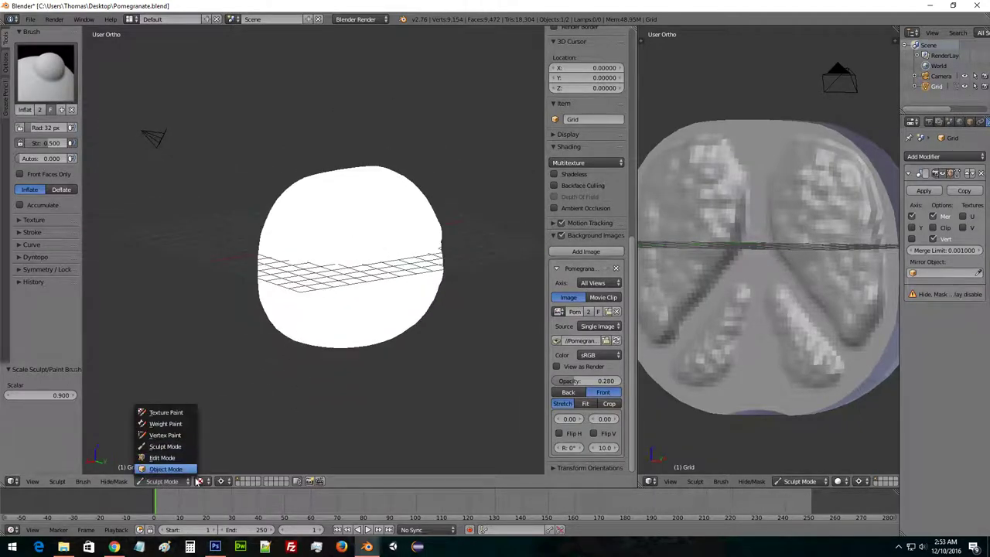
pyautogui.click(200, 481)
pyautogui.click(223, 448)
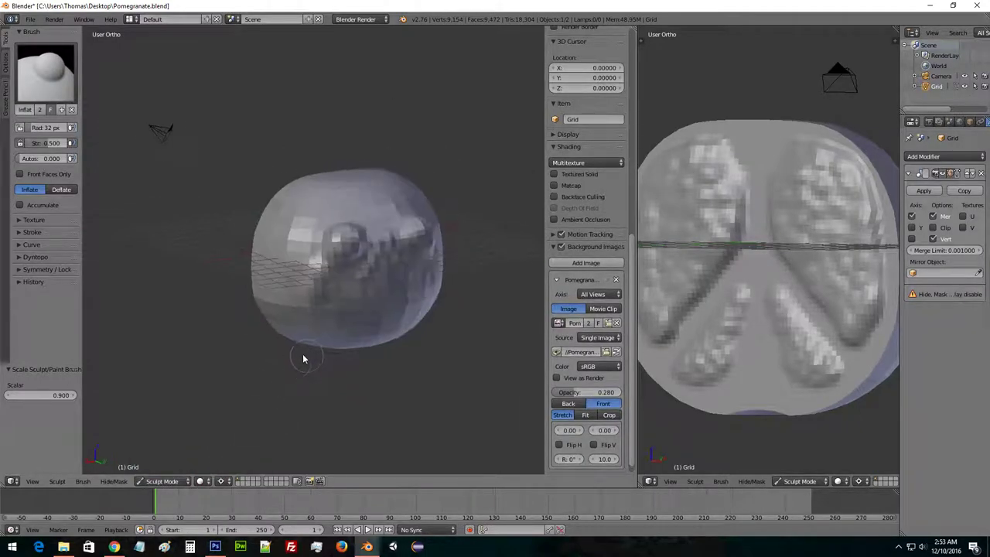
# Smooth away the unwanted round bumps on the back of the fruit with the Smooth brush.
pyautogui.moveTo(306, 359); pyautogui.dragTo(341, 325, button='middle')
pyautogui.click(45, 74)
pyautogui.click(283, 185)
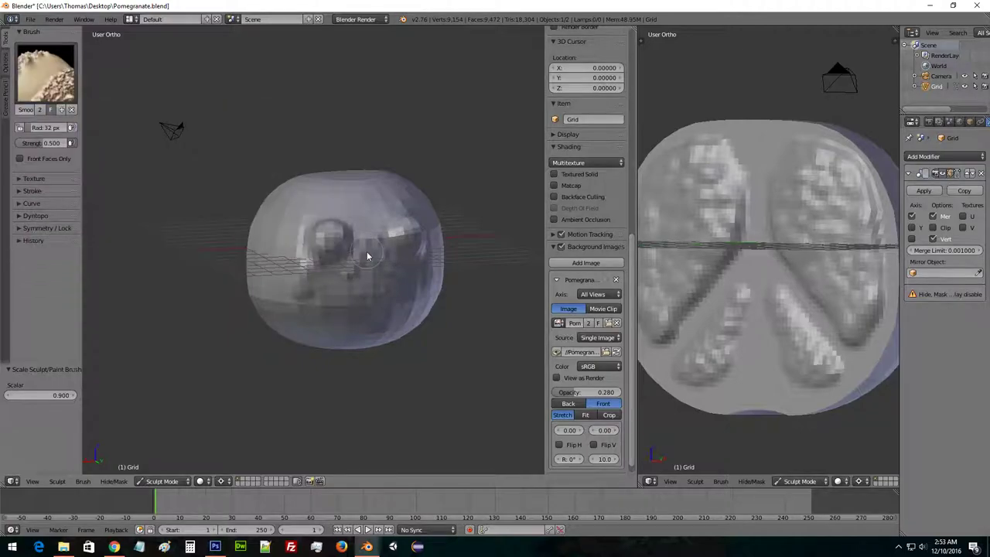
pyautogui.moveTo(335, 213); pyautogui.dragTo(317, 240)
pyautogui.moveTo(316, 277)
pyautogui.mouseDown(button='middle')
pyautogui.moveTo(332, 273)
pyautogui.moveTo(330, 227)
pyautogui.mouseUp(button='middle')
pyautogui.moveTo(320, 270); pyautogui.dragTo(327, 285)
pyautogui.moveTo(353, 226)
pyautogui.mouseDown()
pyautogui.moveTo(365, 221)
pyautogui.moveTo(375, 278)
pyautogui.moveTo(366, 242)
pyautogui.moveTo(335, 260)
pyautogui.mouseUp()
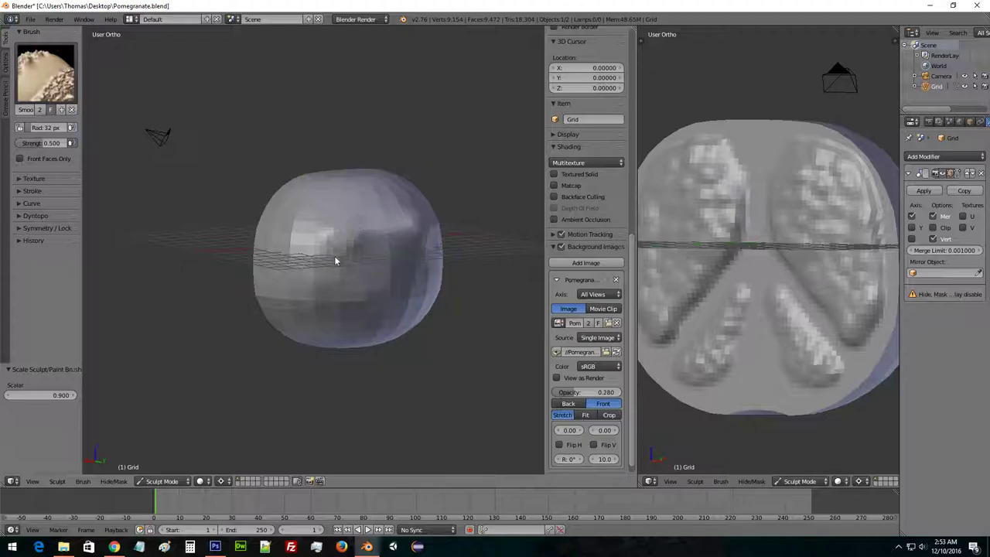
pyautogui.moveTo(345, 225)
pyautogui.mouseDown()
pyautogui.moveTo(320, 243)
pyautogui.moveTo(340, 263)
pyautogui.mouseUp()
pyautogui.moveTo(341, 263); pyautogui.dragTo(376, 249, button='middle')
# Smooth the hard rim of the cut face along the top and down the upper right side.
pyautogui.moveTo(330, 296); pyautogui.dragTo(313, 161, button='middle')
pyautogui.scroll(4, 446, 253)
pyautogui.scroll(3, 398, 188)
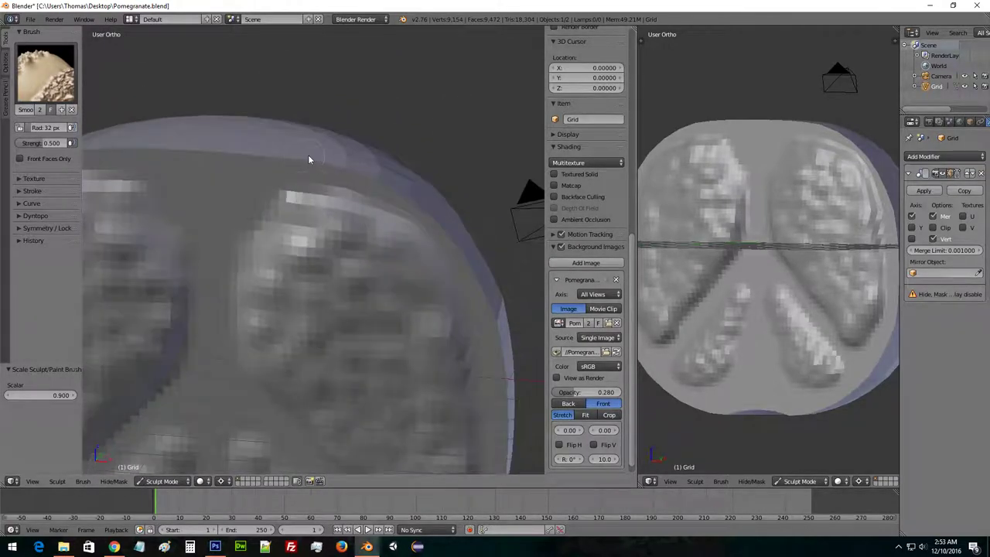
pyautogui.moveTo(229, 152); pyautogui.dragTo(364, 182, button='middle')
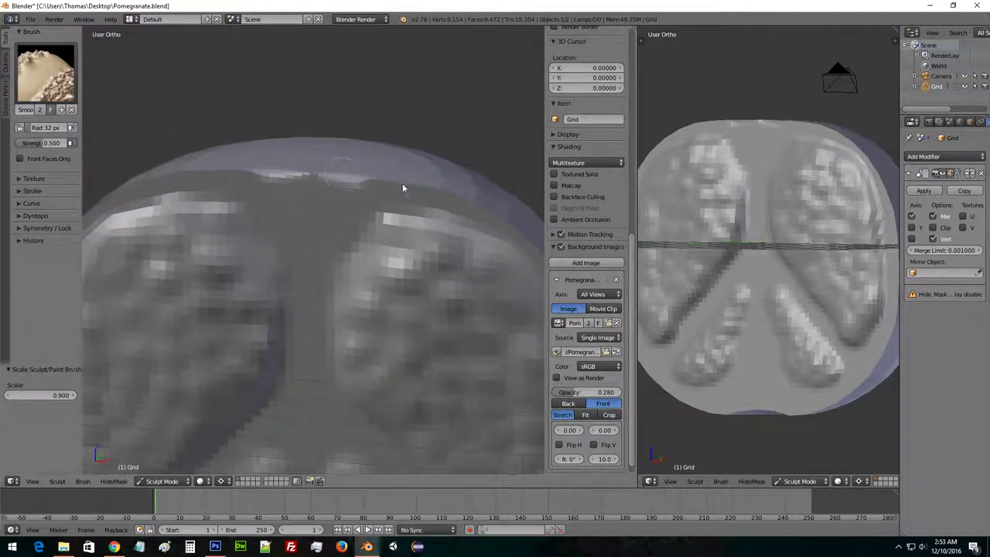
pyautogui.moveTo(394, 195)
pyautogui.mouseDown()
pyautogui.moveTo(402, 184)
pyautogui.moveTo(503, 209)
pyautogui.mouseUp()
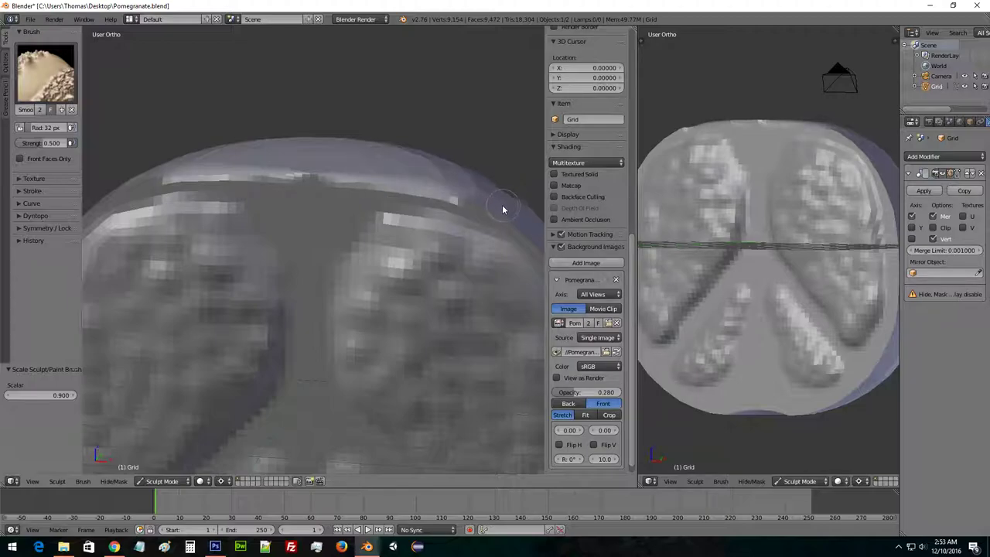
pyautogui.moveTo(511, 244); pyautogui.dragTo(362, 175, button='middle')
pyautogui.moveTo(460, 247); pyautogui.dragTo(324, 188, button='middle')
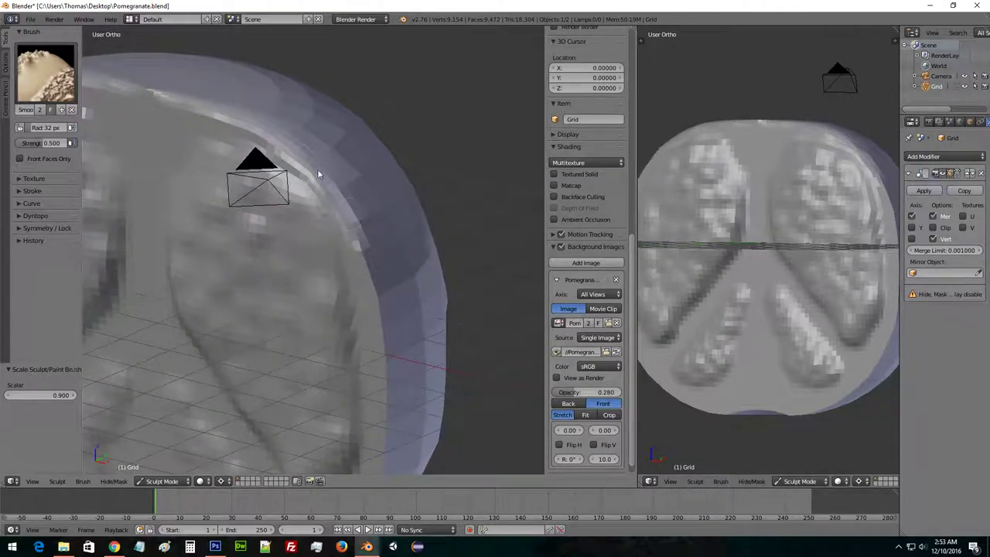
pyautogui.moveTo(353, 240); pyautogui.dragTo(397, 355)
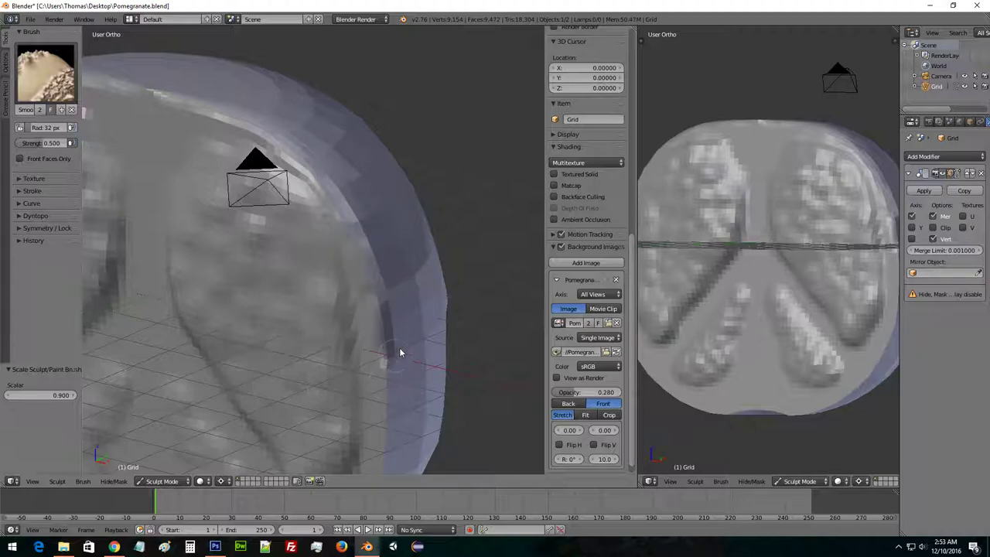
pyautogui.moveTo(369, 274); pyautogui.dragTo(382, 354)
# Smooth the rim of the cut face along the lower right side and across the bottom.
pyautogui.moveTo(423, 400); pyautogui.dragTo(420, 190, button='middle')
pyautogui.moveTo(403, 197); pyautogui.dragTo(382, 387)
pyautogui.moveTo(382, 386)
pyautogui.mouseDown(button='middle')
pyautogui.moveTo(453, 281)
pyautogui.moveTo(441, 274)
pyautogui.mouseUp(button='middle')
pyautogui.moveTo(389, 326)
pyautogui.mouseDown()
pyautogui.moveTo(331, 349)
pyautogui.moveTo(346, 360)
pyautogui.mouseUp()
pyautogui.moveTo(346, 360)
pyautogui.mouseDown(button='middle')
pyautogui.moveTo(434, 312)
pyautogui.moveTo(401, 322)
pyautogui.mouseUp(button='middle')
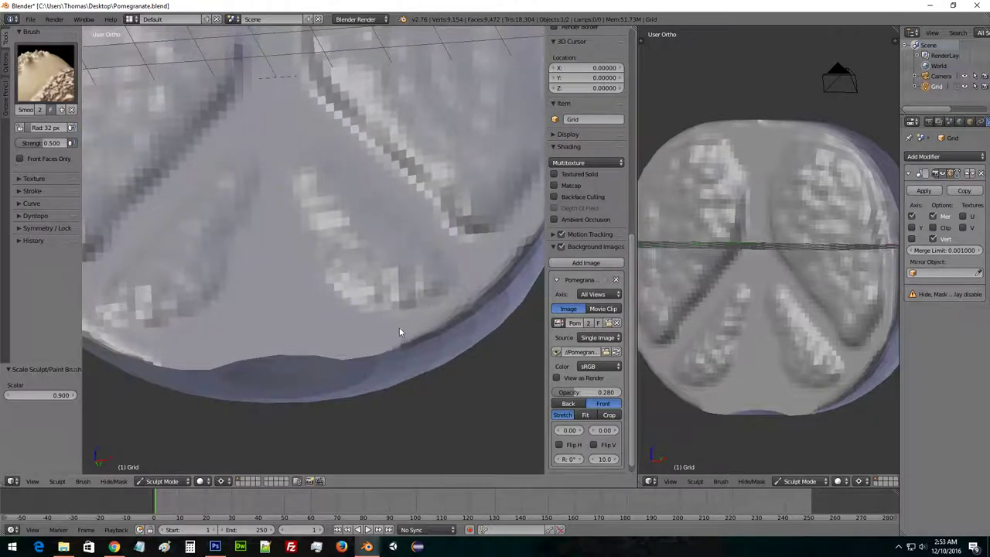
pyautogui.moveTo(408, 343)
pyautogui.mouseDown()
pyautogui.moveTo(389, 354)
pyautogui.moveTo(302, 356)
pyautogui.mouseUp()
pyautogui.moveTo(260, 358)
pyautogui.mouseDown(button='middle')
pyautogui.moveTo(365, 327)
pyautogui.moveTo(343, 281)
pyautogui.moveTo(261, 317)
pyautogui.moveTo(467, 256)
pyautogui.moveTo(444, 166)
pyautogui.moveTo(402, 237)
pyautogui.moveTo(453, 223)
pyautogui.moveTo(460, 234)
pyautogui.moveTo(451, 251)
pyautogui.moveTo(364, 232)
pyautogui.mouseUp(button='middle')
# Add raised detail with the SculptDraw brush at the top and along the lower diagonal edge of the large right seed section.
pyautogui.click(62, 96)
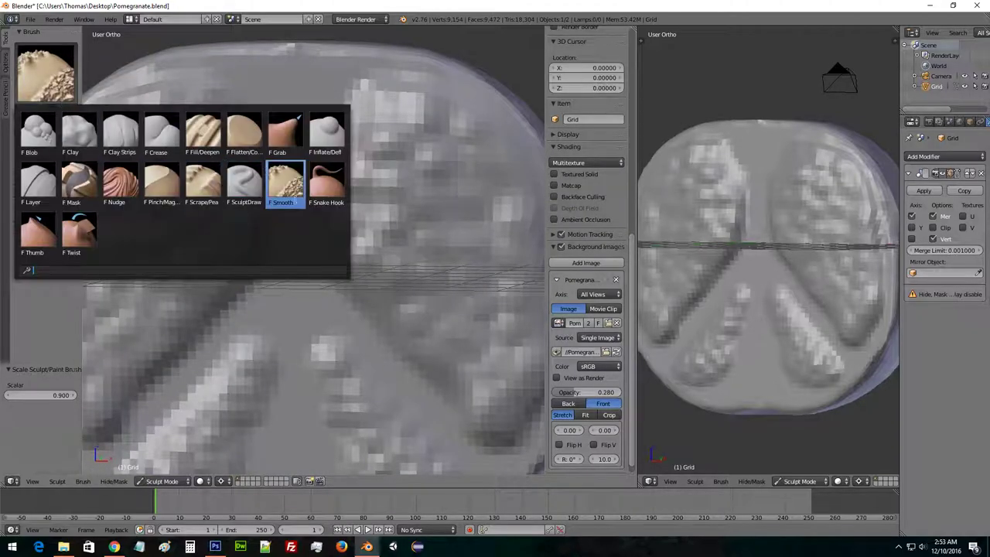
pyautogui.click(245, 191)
pyautogui.moveTo(333, 175)
pyautogui.mouseDown(button='middle')
pyautogui.moveTo(287, 175)
pyautogui.moveTo(329, 157)
pyautogui.moveTo(337, 177)
pyautogui.moveTo(342, 166)
pyautogui.mouseUp(button='middle')
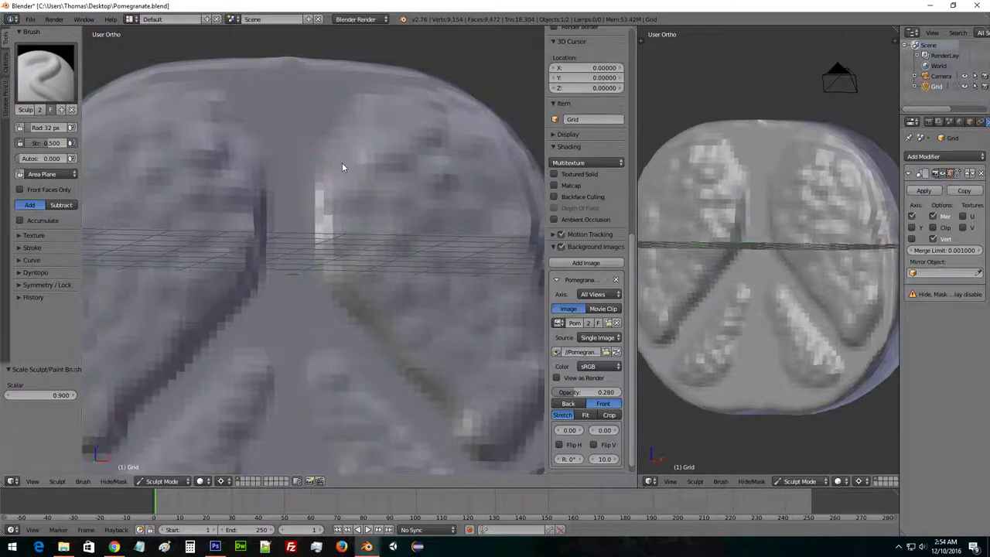
pyautogui.moveTo(393, 119)
pyautogui.mouseDown()
pyautogui.moveTo(352, 137)
pyautogui.moveTo(350, 158)
pyautogui.mouseUp()
pyautogui.moveTo(424, 259)
pyautogui.mouseDown(button='middle')
pyautogui.moveTo(394, 231)
pyautogui.moveTo(353, 231)
pyautogui.moveTo(321, 270)
pyautogui.mouseUp(button='middle')
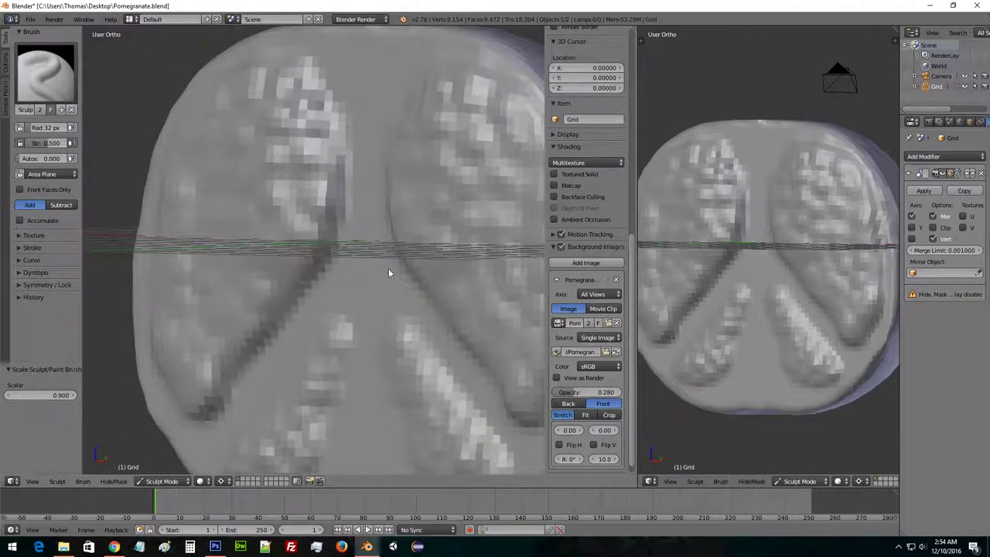
pyautogui.moveTo(411, 255)
pyautogui.mouseDown()
pyautogui.moveTo(408, 266)
pyautogui.moveTo(450, 320)
pyautogui.mouseUp()
pyautogui.moveTo(450, 320)
pyautogui.mouseDown(button='middle')
pyautogui.moveTo(454, 294)
pyautogui.moveTo(391, 320)
pyautogui.mouseUp(button='middle')
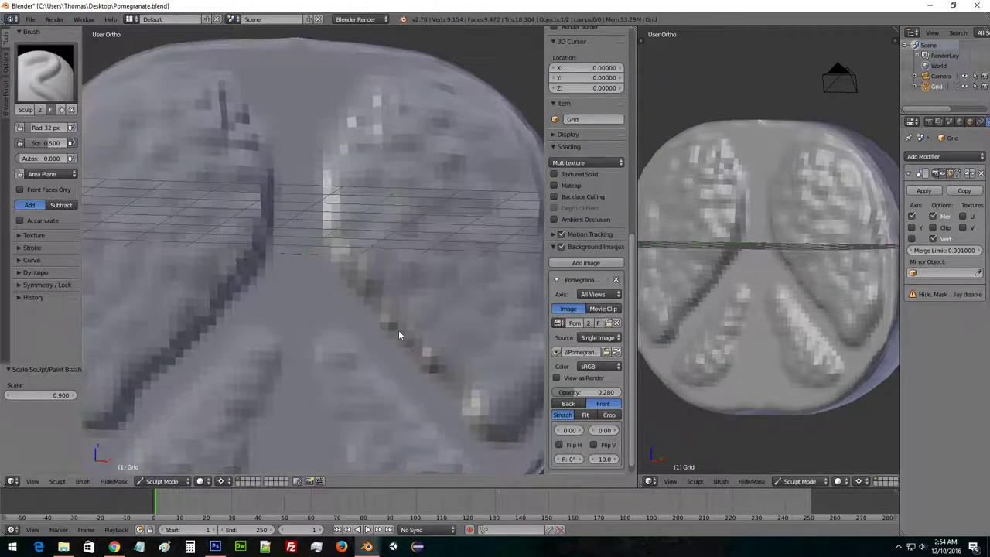
pyautogui.moveTo(400, 335); pyautogui.dragTo(386, 322, button='middle')
# Enlarge the SculptDraw brush radius to 153 px and raise a broad bulge in the middle of the large right seed section.
pyautogui.moveTo(387, 283)
pyautogui.mouseDown(button='middle')
pyautogui.moveTo(393, 309)
pyautogui.moveTo(358, 307)
pyautogui.moveTo(382, 309)
pyautogui.moveTo(454, 236)
pyautogui.moveTo(454, 215)
pyautogui.moveTo(404, 208)
pyautogui.mouseUp(button='middle')
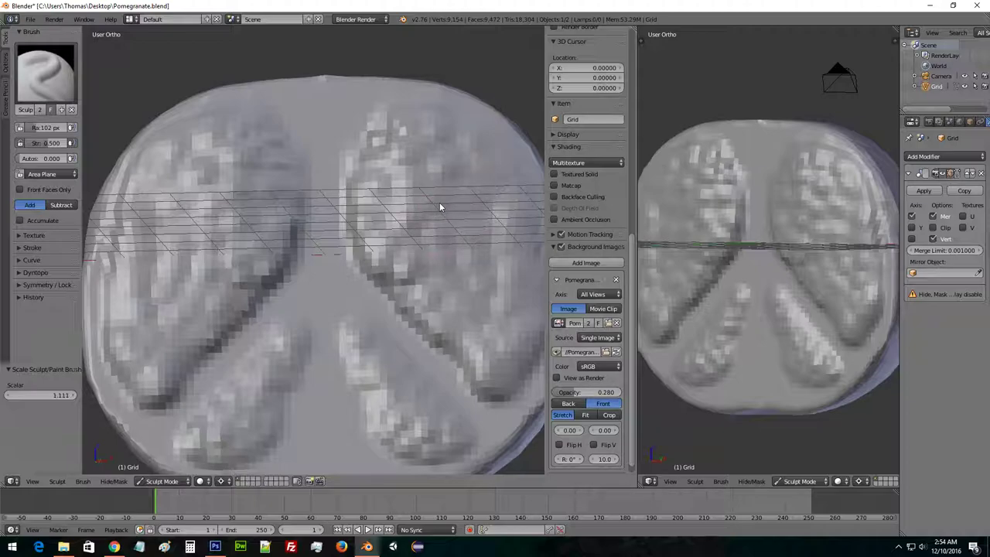
pyautogui.press('KP_1')
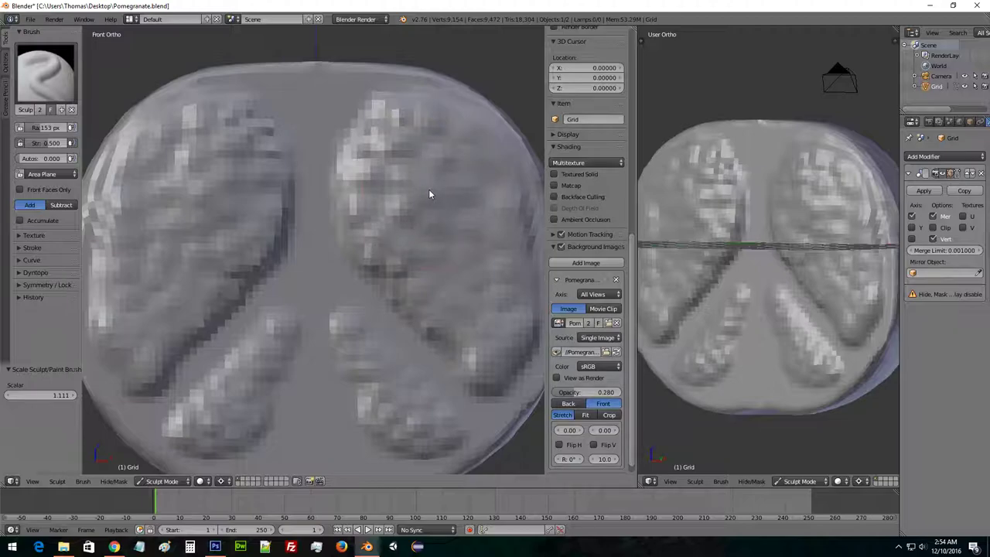
pyautogui.moveTo(437, 190)
pyautogui.mouseDown()
pyautogui.moveTo(437, 209)
pyautogui.moveTo(435, 198)
pyautogui.mouseUp()
pyautogui.moveTo(817, 226); pyautogui.dragTo(752, 235, button='middle')
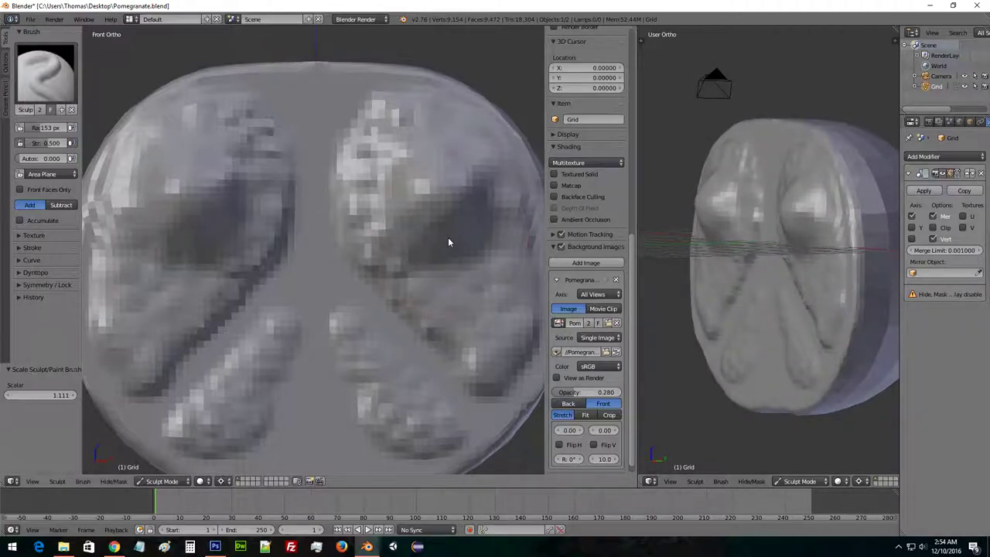
# Reduce the SculptDraw brush radius to 80 px and build up the rest of the large right seed section.
pyautogui.press('[')
pyautogui.press('[')
pyautogui.press('[')
pyautogui.moveTo(449, 237)
pyautogui.mouseDown()
pyautogui.moveTo(500, 284)
pyautogui.moveTo(423, 240)
pyautogui.moveTo(504, 247)
pyautogui.moveTo(480, 216)
pyautogui.moveTo(413, 281)
pyautogui.moveTo(488, 323)
pyautogui.moveTo(460, 342)
pyautogui.mouseUp()
pyautogui.moveTo(371, 183)
pyautogui.mouseDown()
pyautogui.moveTo(379, 147)
pyautogui.moveTo(392, 182)
pyautogui.moveTo(451, 237)
pyautogui.mouseUp()
pyautogui.moveTo(443, 234)
pyautogui.mouseDown(button='middle')
pyautogui.moveTo(433, 220)
pyautogui.moveTo(408, 333)
pyautogui.mouseUp(button='middle')
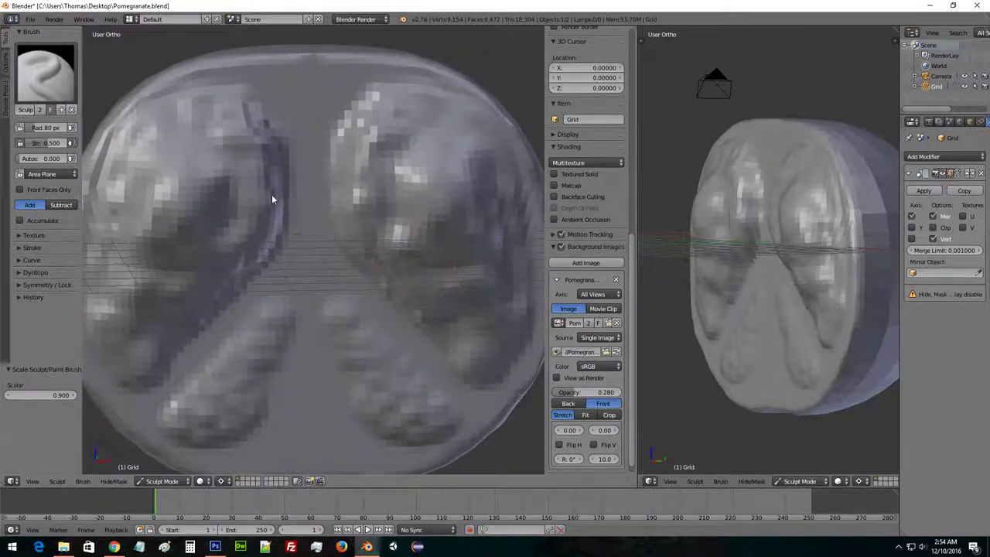
# Smooth the built-up large seed section into an even rounded bulge with the Smooth brush at 80 px radius.
pyautogui.click(46, 74)
pyautogui.click(285, 184)
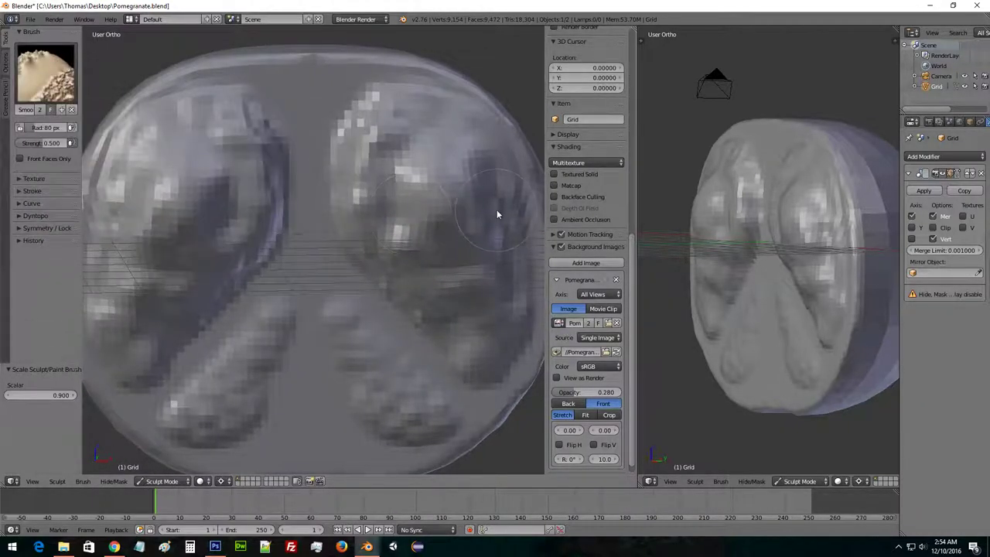
pyautogui.moveTo(497, 210); pyautogui.dragTo(441, 191, button='middle')
pyautogui.press('KP_1')
pyautogui.moveTo(370, 142)
pyautogui.mouseDown()
pyautogui.moveTo(368, 202)
pyautogui.moveTo(359, 117)
pyautogui.moveTo(344, 179)
pyautogui.moveTo(402, 294)
pyautogui.moveTo(449, 348)
pyautogui.moveTo(471, 307)
pyautogui.moveTo(438, 157)
pyautogui.moveTo(377, 119)
pyautogui.mouseUp()
pyautogui.moveTo(366, 184)
pyautogui.mouseDown()
pyautogui.moveTo(397, 155)
pyautogui.moveTo(498, 261)
pyautogui.mouseUp()
pyautogui.moveTo(838, 231)
pyautogui.mouseDown(button='middle')
pyautogui.moveTo(823, 212)
pyautogui.moveTo(769, 234)
pyautogui.moveTo(789, 253)
pyautogui.moveTo(834, 249)
pyautogui.moveTo(830, 232)
pyautogui.mouseUp(button='middle')
pyautogui.moveTo(327, 200)
pyautogui.mouseDown()
pyautogui.moveTo(389, 147)
pyautogui.moveTo(343, 159)
pyautogui.moveTo(380, 277)
pyautogui.moveTo(387, 272)
pyautogui.moveTo(460, 332)
pyautogui.moveTo(395, 172)
pyautogui.moveTo(457, 214)
pyautogui.mouseUp()
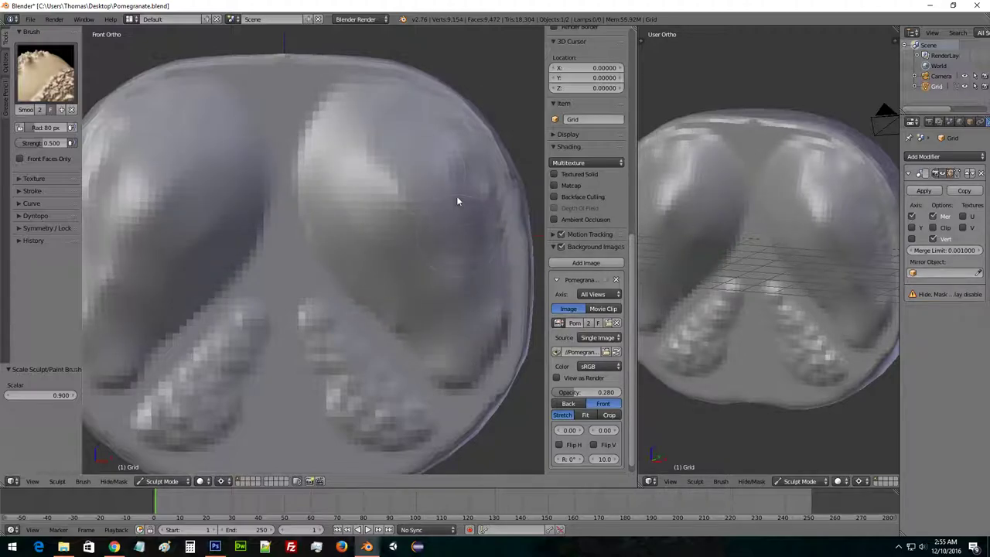
pyautogui.moveTo(684, 227); pyautogui.dragTo(775, 202, button='middle')
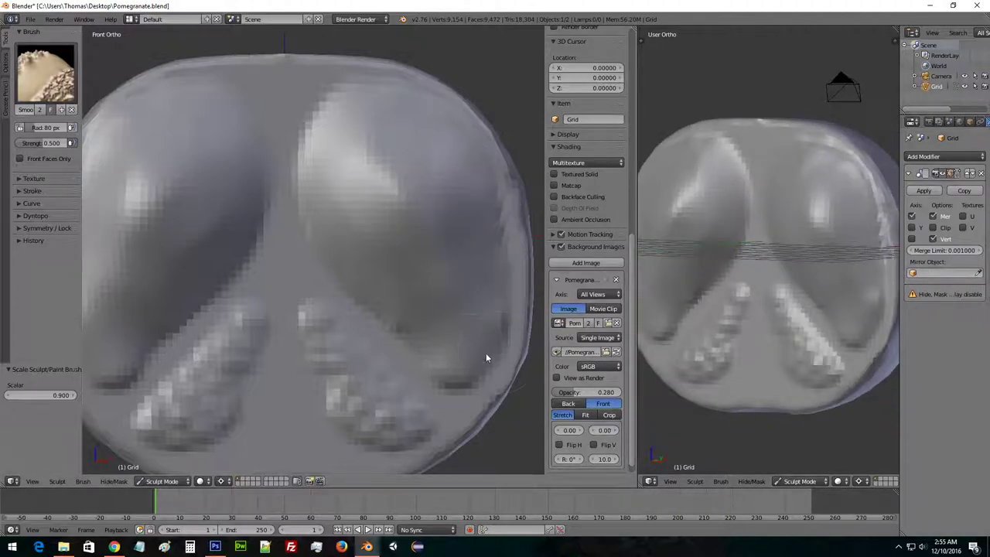
# Switch to the Inflate brush at 28 px radius and dab small seed bumps at the top of the large right seed section.
pyautogui.click(45, 74)
pyautogui.click(244, 182)
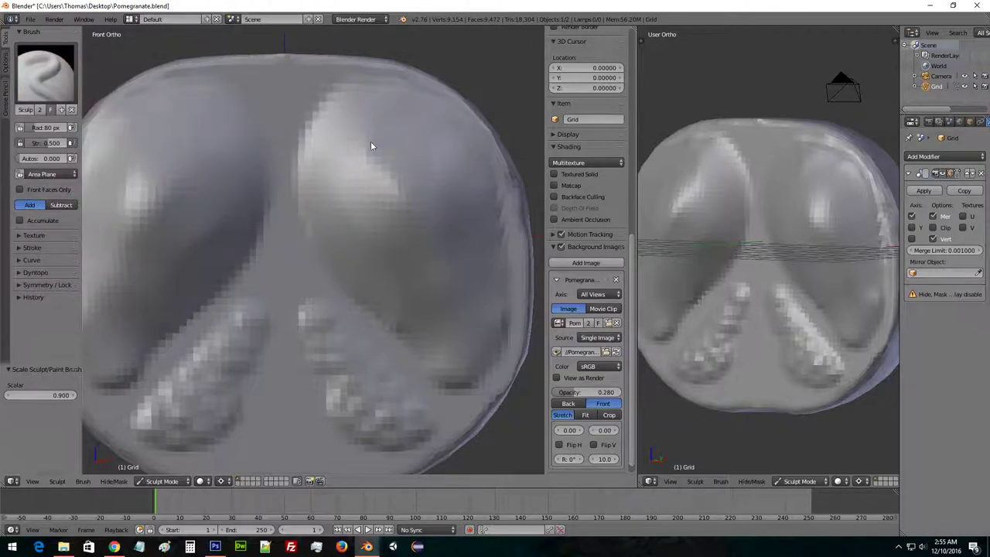
pyautogui.click(46, 73)
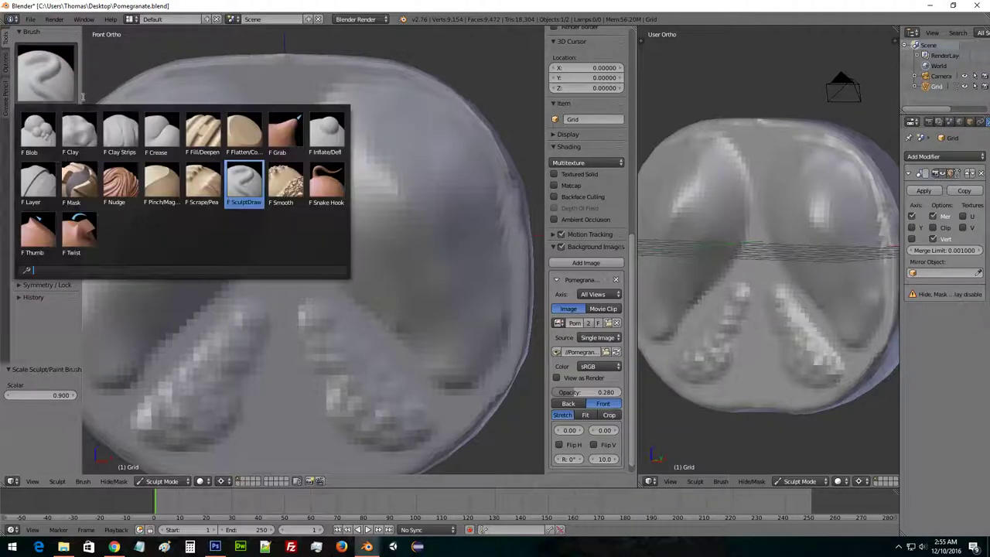
pyautogui.click(347, 130)
pyautogui.press('[')
pyautogui.press('[')
pyautogui.press('[')
pyautogui.press('[')
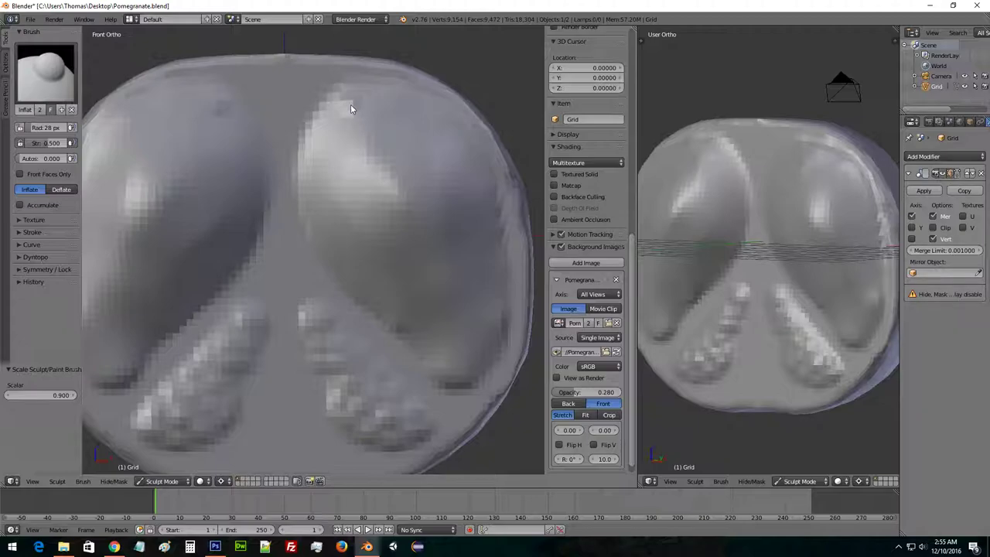
pyautogui.click(351, 108)
pyautogui.click(387, 110)
# Dab seed bumps with the SculptDraw brush at about 36 px radius over the upper inner part of the large right seed section.
pyautogui.click(45, 73)
pyautogui.click(247, 187)
pyautogui.moveTo(376, 133)
pyautogui.mouseDown()
pyautogui.moveTo(342, 141)
pyautogui.moveTo(334, 156)
pyautogui.moveTo(352, 147)
pyautogui.moveTo(328, 143)
pyautogui.moveTo(331, 128)
pyautogui.moveTo(318, 160)
pyautogui.mouseUp()
pyautogui.hotkey('ctrl', 'z')
pyautogui.press(']')
pyautogui.press(']')
pyautogui.press('[')
pyautogui.click(346, 161)
pyautogui.click(346, 161)
pyautogui.click(325, 180)
pyautogui.press(']')
pyautogui.click(309, 181)
pyautogui.click(327, 203)
pyautogui.click(309, 205)
pyautogui.click(349, 191)
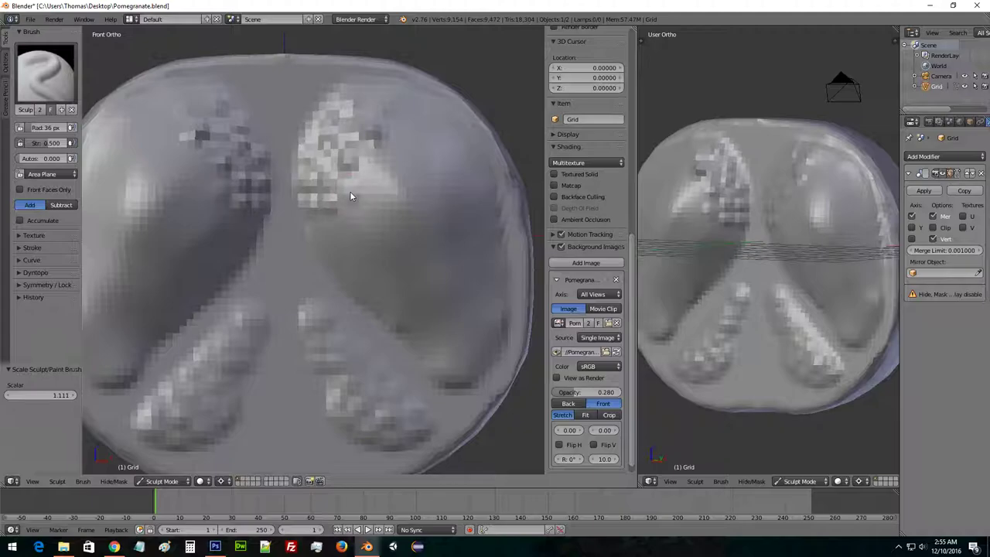
# Extend the seed bumps toward the middle of the large right seed section, reducing the SculptDraw radius to 22 px.
pyautogui.press('[')
pyautogui.click(369, 163)
pyautogui.click(373, 179)
pyautogui.press(']')
pyautogui.click(398, 181)
pyautogui.press('[')
pyautogui.click(387, 203)
pyautogui.press('[')
pyautogui.click(365, 206)
pyautogui.click(362, 223)
pyautogui.click(335, 224)
pyautogui.press('[')
pyautogui.click(352, 217)
pyautogui.press('[')
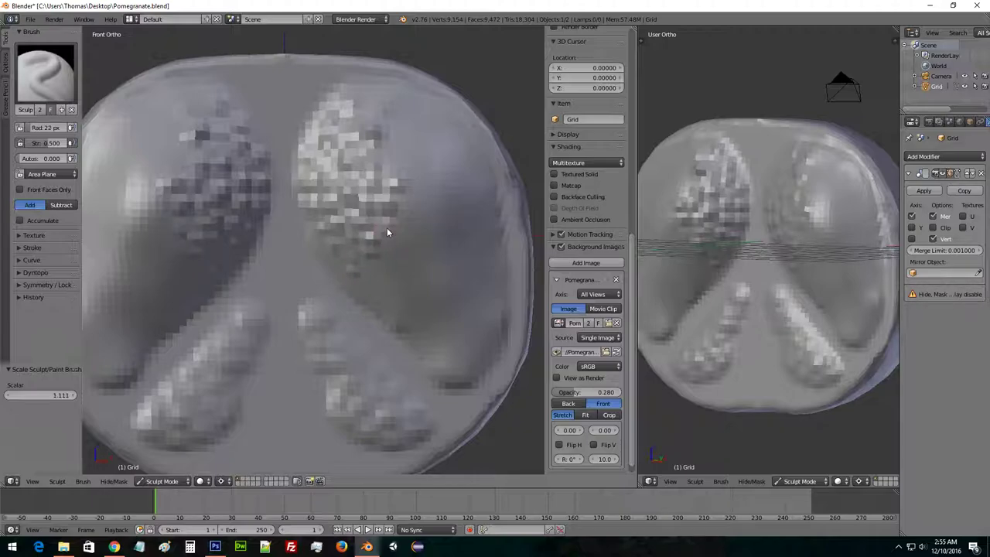
# Scatter separate seed bumps across the outer half of the large right seed section with SculptDraw at 28 px radius.
pyautogui.click(370, 272)
pyautogui.click(432, 239)
pyautogui.click(426, 164)
pyautogui.click(427, 164)
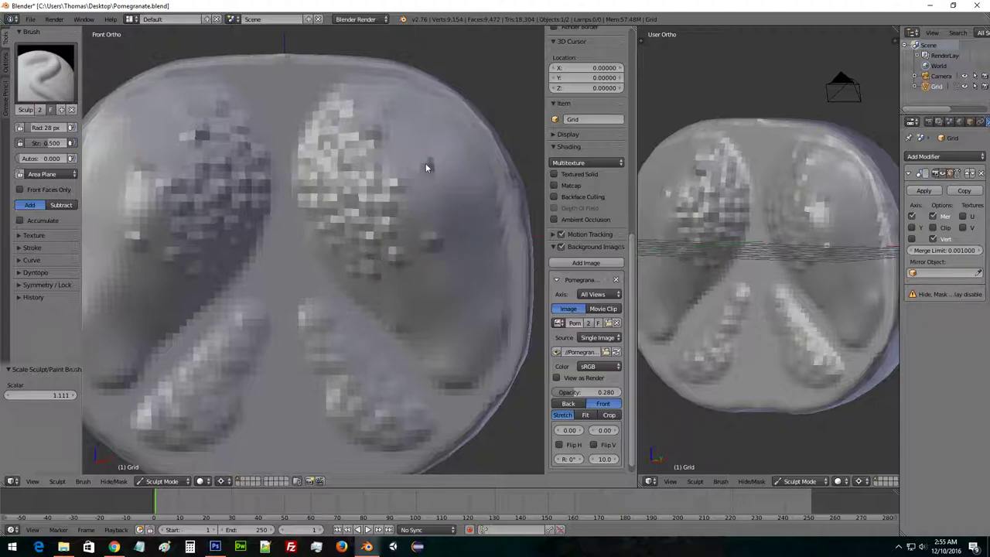
pyautogui.click(405, 133)
pyautogui.click(455, 163)
pyautogui.click(469, 210)
pyautogui.click(480, 284)
pyautogui.click(433, 309)
pyautogui.press('[')
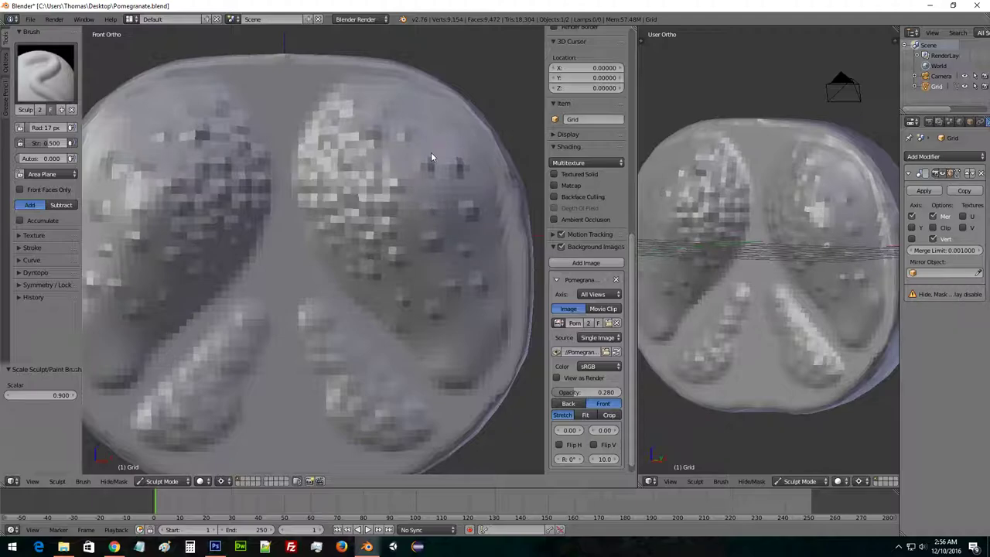
# Raise the SculptDraw strength to 0.801 and add bumps at the top and middle of the large right seed section.
pyautogui.moveTo(376, 112); pyautogui.dragTo(407, 125, button='middle')
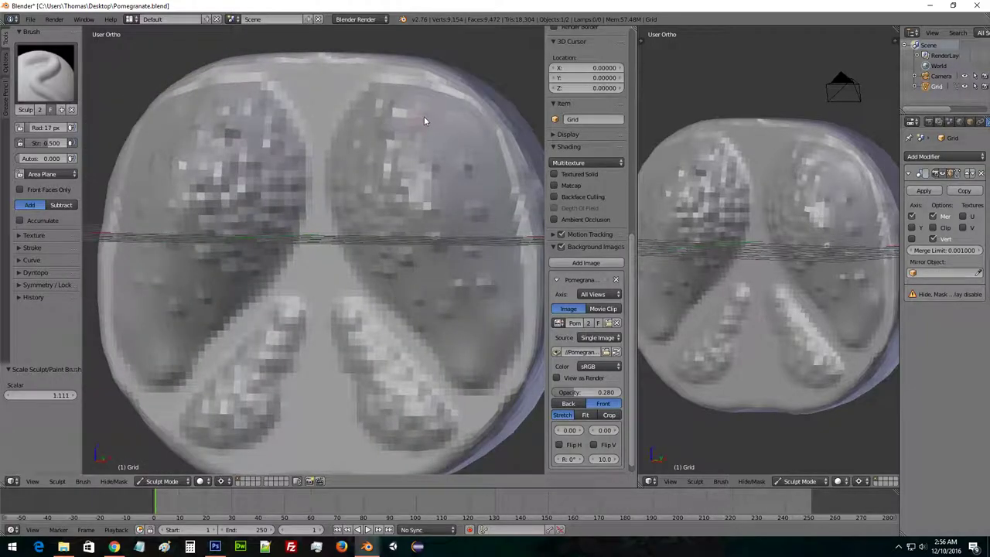
pyautogui.click(423, 116)
pyautogui.click(452, 123)
pyautogui.moveTo(46, 143); pyautogui.dragTo(60, 143)
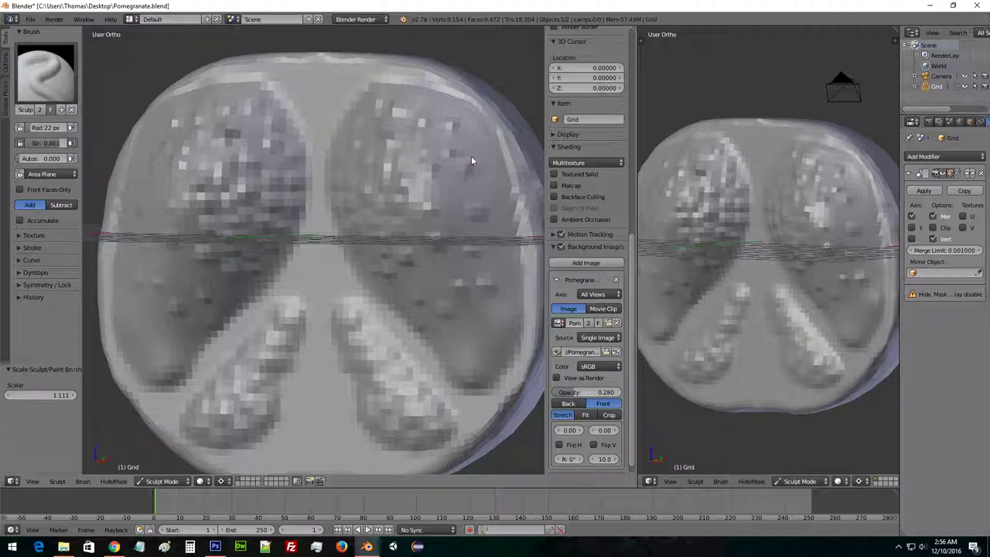
pyautogui.click(436, 235)
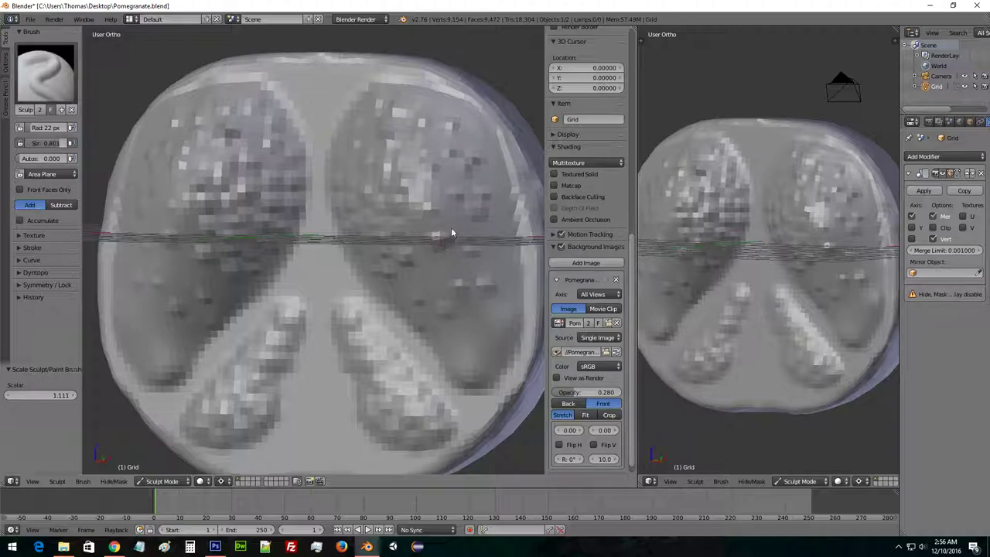
# Reduce the SculptDraw radius to 17 px and dab bumps up the outer edge of the large right seed section.
pyautogui.press('[')
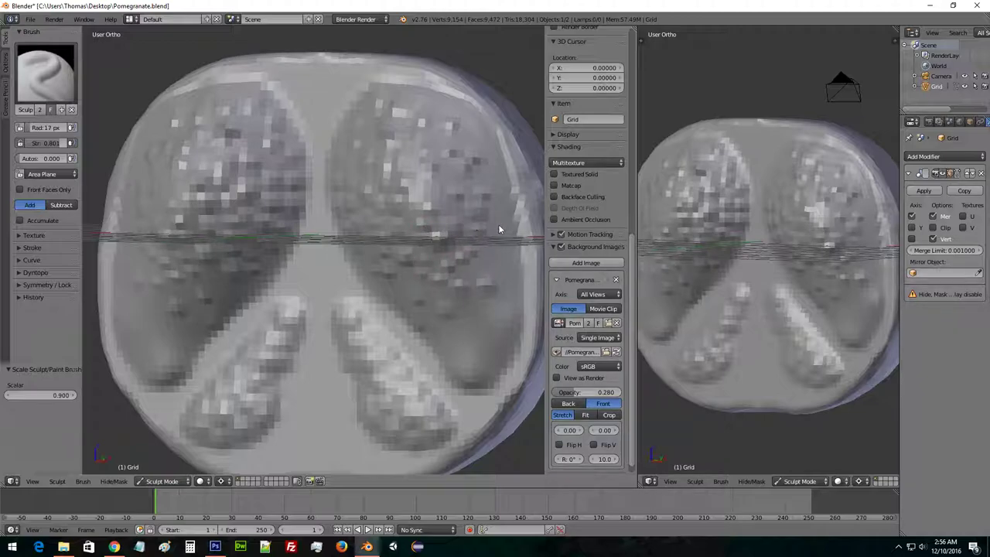
pyautogui.click(500, 187)
pyautogui.click(490, 166)
pyautogui.click(481, 142)
pyautogui.click(476, 128)
pyautogui.click(446, 109)
# Enlarge the SculptDraw radius to 24 px and fill the lower part of the large right seed section with seed bumps.
pyautogui.moveTo(393, 85); pyautogui.dragTo(405, 147, button='middle')
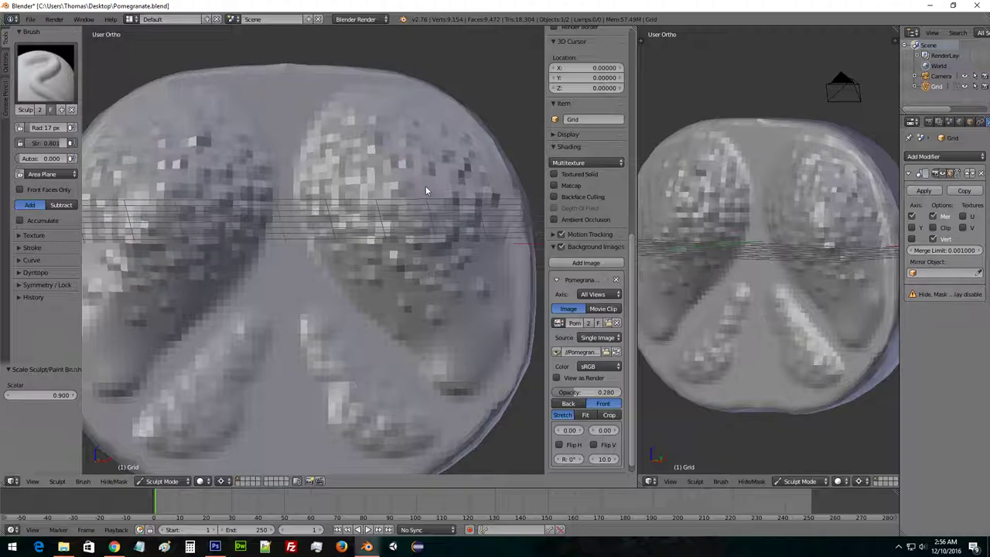
pyautogui.press(']')
pyautogui.press(']')
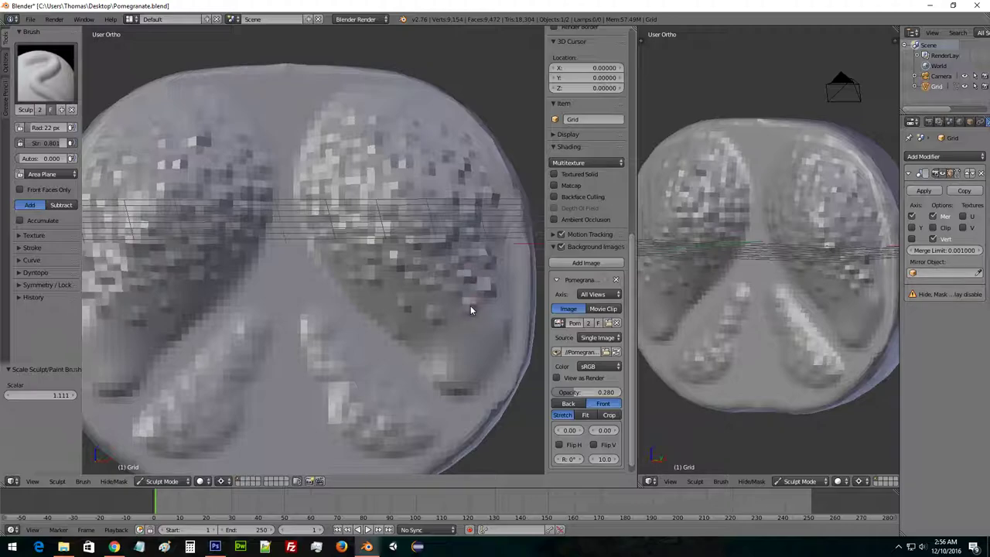
pyautogui.press(']')
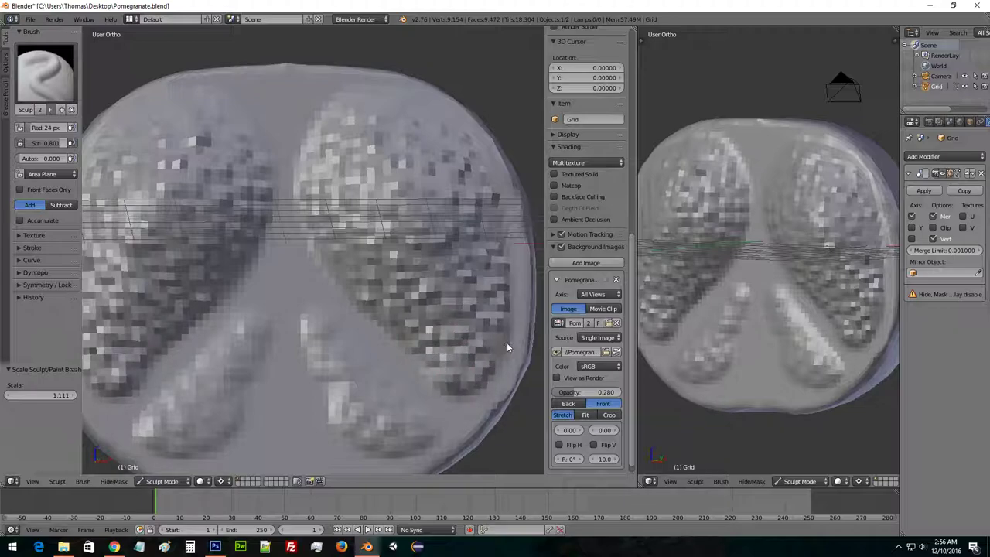
# Add SculptDraw detail along the upper outer edge and top of the large right seed section at 24 px radius.
pyautogui.moveTo(488, 235); pyautogui.dragTo(475, 179)
pyautogui.moveTo(446, 129); pyautogui.dragTo(407, 143, button='middle')
pyautogui.moveTo(427, 110)
pyautogui.mouseDown()
pyautogui.moveTo(410, 93)
pyautogui.moveTo(422, 132)
pyautogui.mouseUp()
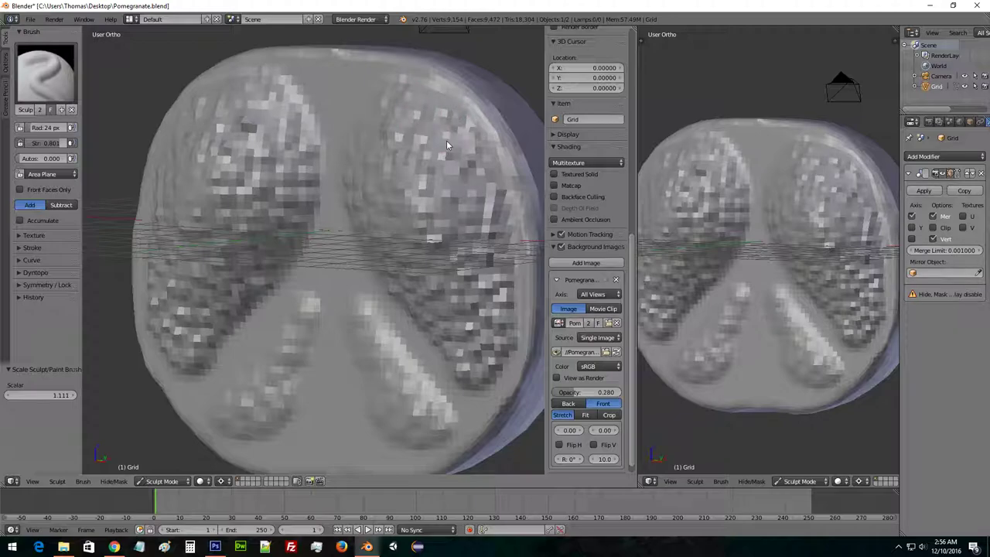
# Build up the small lower right seed section into a raised bulge with SculptDraw at 44 px radius.
pyautogui.moveTo(422, 169)
pyautogui.mouseDown(button='middle')
pyautogui.moveTo(459, 173)
pyautogui.moveTo(399, 175)
pyautogui.moveTo(411, 186)
pyautogui.moveTo(390, 175)
pyautogui.moveTo(348, 197)
pyautogui.moveTo(398, 187)
pyautogui.moveTo(327, 239)
pyautogui.moveTo(385, 264)
pyautogui.moveTo(416, 212)
pyautogui.moveTo(428, 214)
pyautogui.moveTo(417, 273)
pyautogui.mouseUp(button='middle')
pyautogui.press('KP_1')
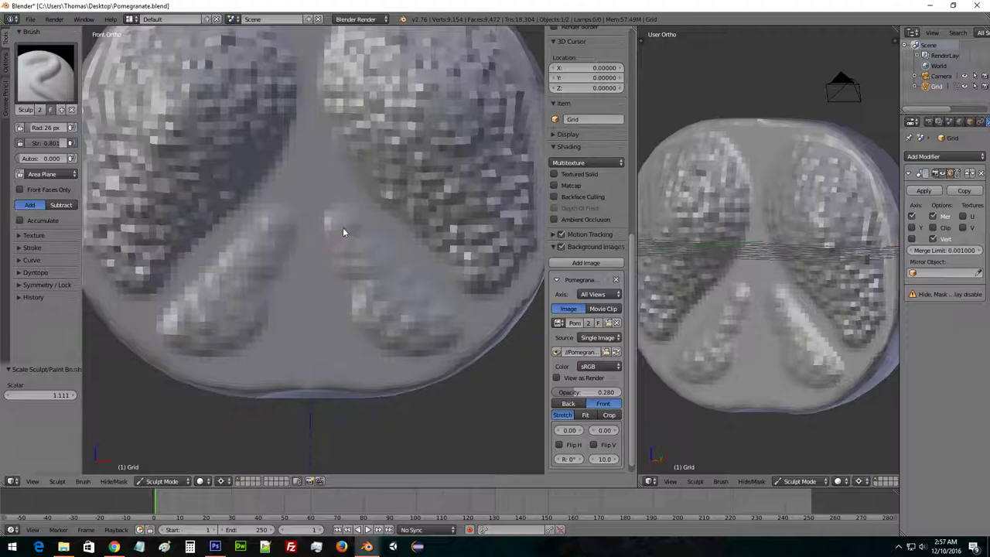
pyautogui.moveTo(348, 236)
pyautogui.mouseDown()
pyautogui.moveTo(365, 307)
pyautogui.moveTo(420, 341)
pyautogui.moveTo(439, 321)
pyautogui.moveTo(355, 233)
pyautogui.moveTo(353, 253)
pyautogui.moveTo(385, 315)
pyautogui.moveTo(416, 314)
pyautogui.moveTo(373, 280)
pyautogui.mouseUp()
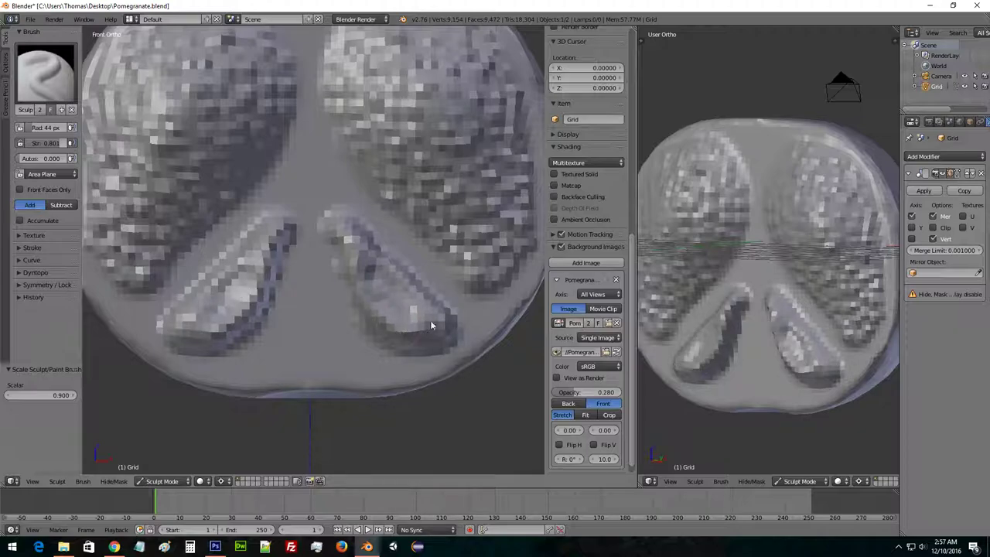
# Smooth the small lower right seed section into an even bulge with the Smooth brush at 44 px radius.
pyautogui.click(46, 73)
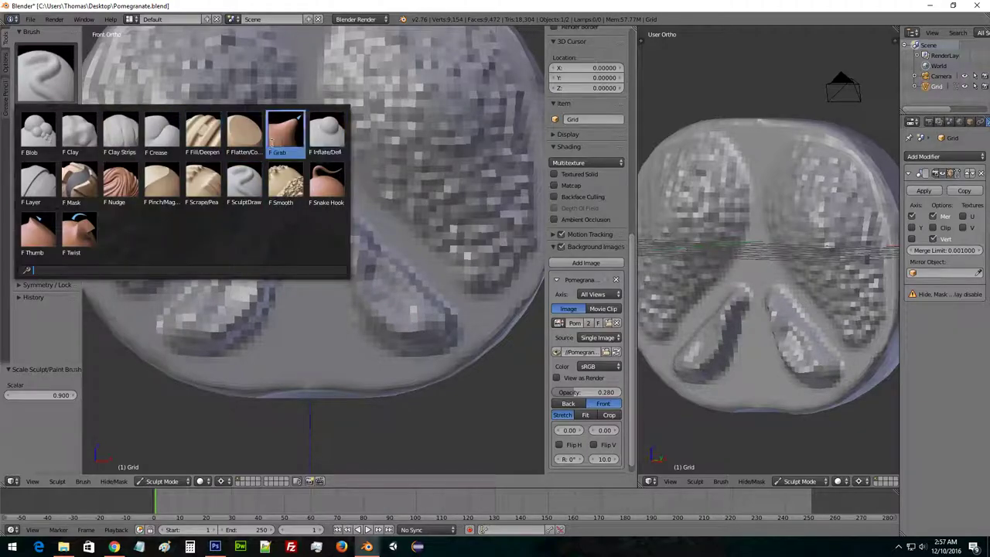
pyautogui.click(286, 194)
pyautogui.moveTo(355, 242)
pyautogui.mouseDown()
pyautogui.moveTo(411, 283)
pyautogui.moveTo(435, 318)
pyautogui.moveTo(417, 331)
pyautogui.moveTo(385, 314)
pyautogui.moveTo(339, 238)
pyautogui.moveTo(391, 305)
pyautogui.moveTo(417, 322)
pyautogui.mouseUp()
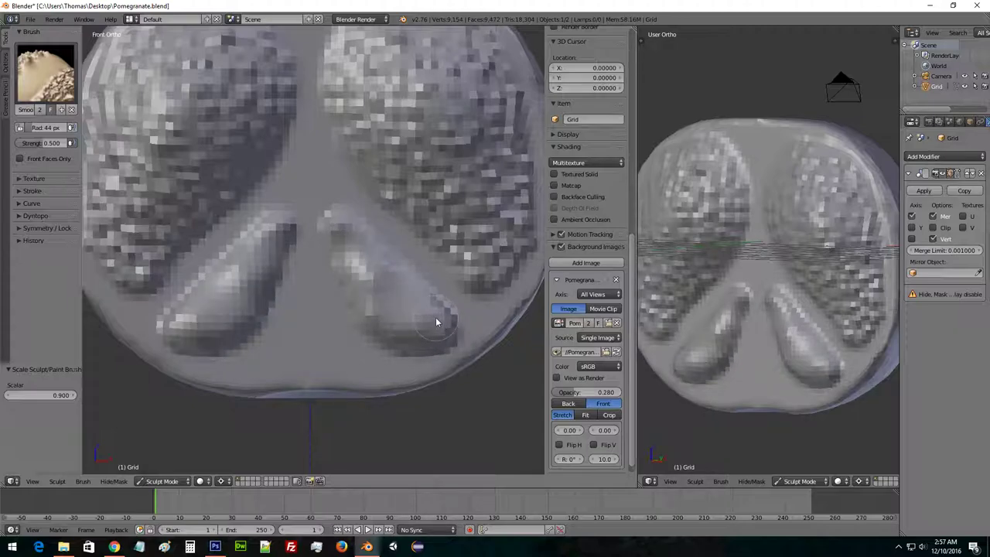
pyautogui.moveTo(650, 314)
pyautogui.mouseDown(button='middle')
pyautogui.moveTo(804, 272)
pyautogui.moveTo(769, 299)
pyautogui.moveTo(813, 287)
pyautogui.mouseUp(button='middle')
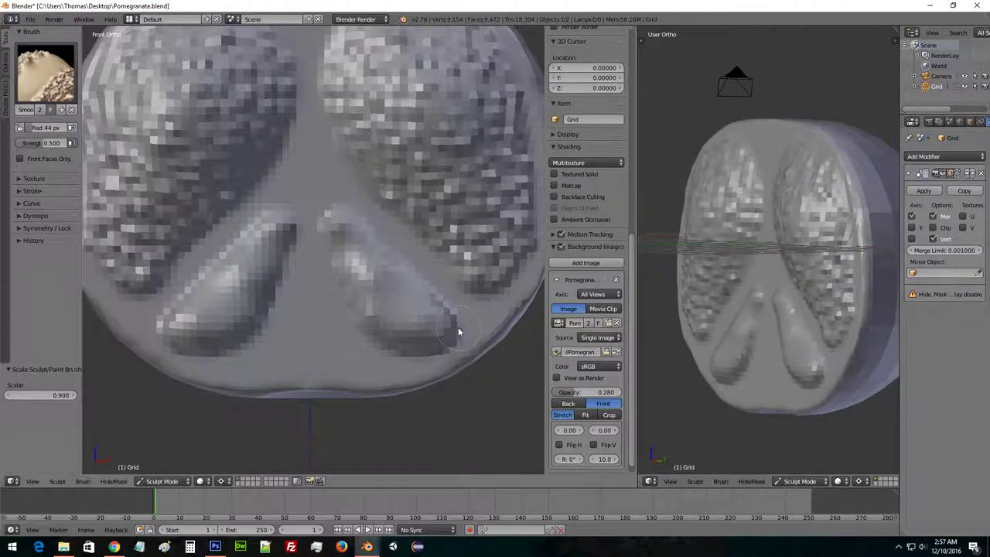
pyautogui.moveTo(444, 317)
pyautogui.mouseDown()
pyautogui.moveTo(446, 331)
pyautogui.moveTo(418, 346)
pyautogui.mouseUp()
pyautogui.moveTo(496, 312)
pyautogui.mouseDown(button='middle')
pyautogui.moveTo(448, 303)
pyautogui.moveTo(408, 311)
pyautogui.moveTo(422, 312)
pyautogui.mouseUp(button='middle')
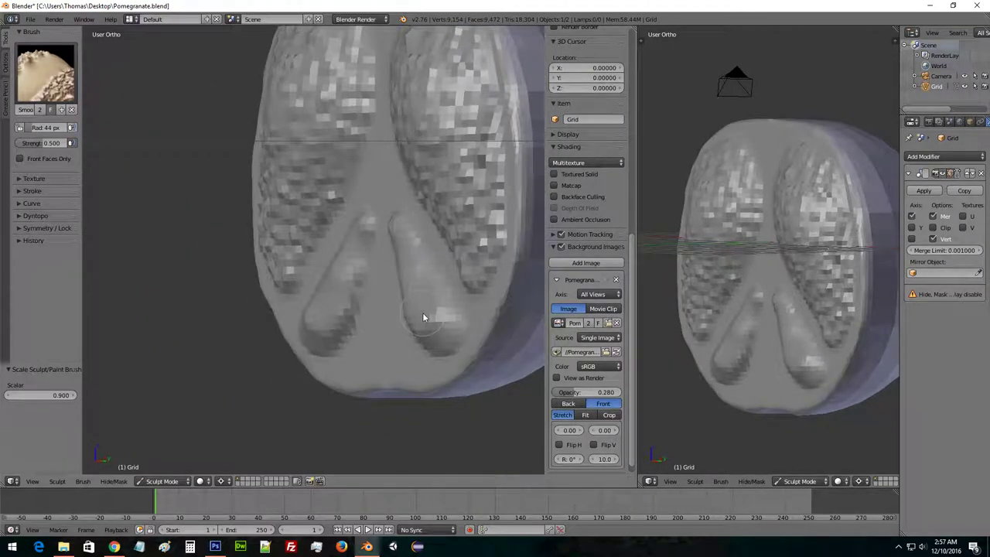
pyautogui.moveTo(365, 254); pyautogui.dragTo(420, 239, button='middle')
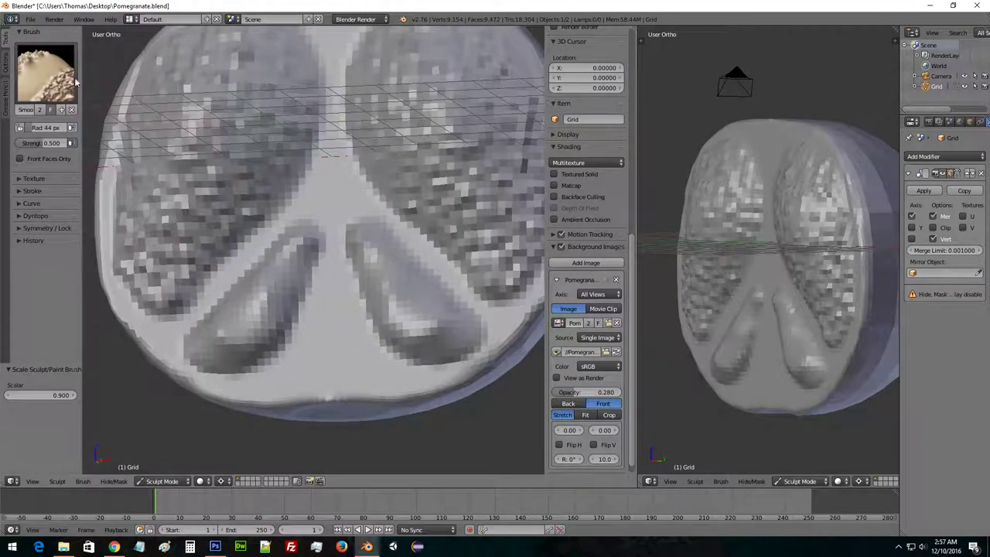
# Cover the small lower right seed section with seed bumps using SculptDraw, reducing the brush radius to 16 px.
pyautogui.click(68, 77)
pyautogui.click(258, 193)
pyautogui.moveTo(357, 250)
pyautogui.mouseDown(button='middle')
pyautogui.moveTo(376, 251)
pyautogui.moveTo(361, 260)
pyautogui.mouseUp(button='middle')
pyautogui.press('[')
pyautogui.press('KP_1')
pyautogui.moveTo(361, 246)
pyautogui.mouseDown()
pyautogui.moveTo(338, 229)
pyautogui.moveTo(345, 270)
pyautogui.moveTo(373, 251)
pyautogui.moveTo(346, 221)
pyautogui.moveTo(389, 270)
pyautogui.moveTo(365, 283)
pyautogui.moveTo(380, 283)
pyautogui.moveTo(368, 310)
pyautogui.moveTo(353, 287)
pyautogui.moveTo(387, 309)
pyautogui.moveTo(406, 277)
pyautogui.moveTo(417, 291)
pyautogui.moveTo(413, 314)
pyautogui.moveTo(424, 309)
pyautogui.moveTo(392, 314)
pyautogui.moveTo(385, 340)
pyautogui.moveTo(375, 325)
pyautogui.moveTo(430, 346)
pyautogui.moveTo(460, 336)
pyautogui.moveTo(433, 304)
pyautogui.mouseUp()
pyautogui.click(360, 241)
pyautogui.press('[')
pyautogui.press('[')
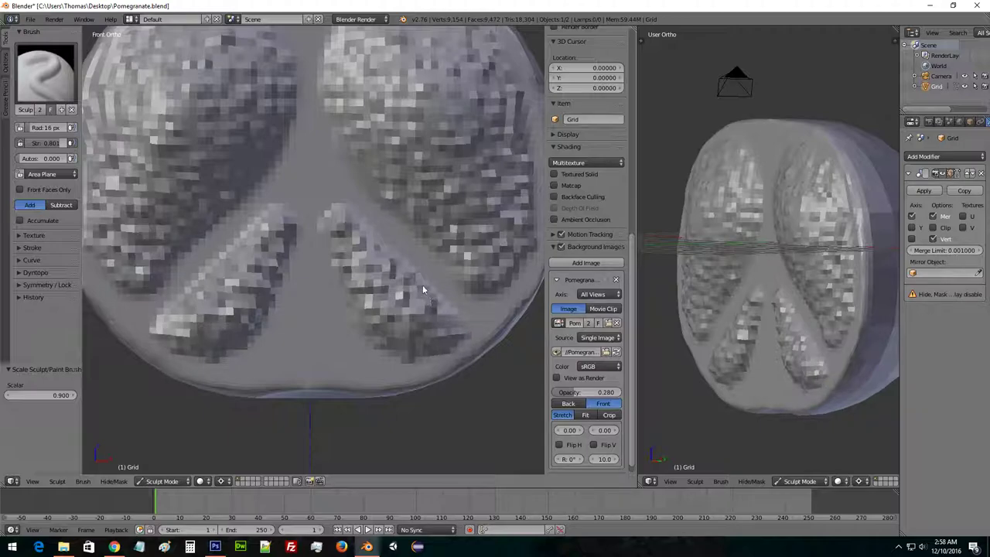
pyautogui.moveTo(409, 271)
pyautogui.mouseDown()
pyautogui.moveTo(382, 238)
pyautogui.moveTo(341, 215)
pyautogui.moveTo(374, 240)
pyautogui.mouseUp()
# Show the pomegranate reference image over the sculpt in the front view.
pyautogui.moveTo(813, 275)
pyautogui.mouseDown(button='middle')
pyautogui.moveTo(842, 253)
pyautogui.moveTo(794, 218)
pyautogui.moveTo(817, 208)
pyautogui.moveTo(765, 215)
pyautogui.moveTo(834, 257)
pyautogui.moveTo(817, 215)
pyautogui.moveTo(769, 238)
pyautogui.moveTo(770, 229)
pyautogui.moveTo(759, 250)
pyautogui.moveTo(826, 246)
pyautogui.mouseUp(button='middle')
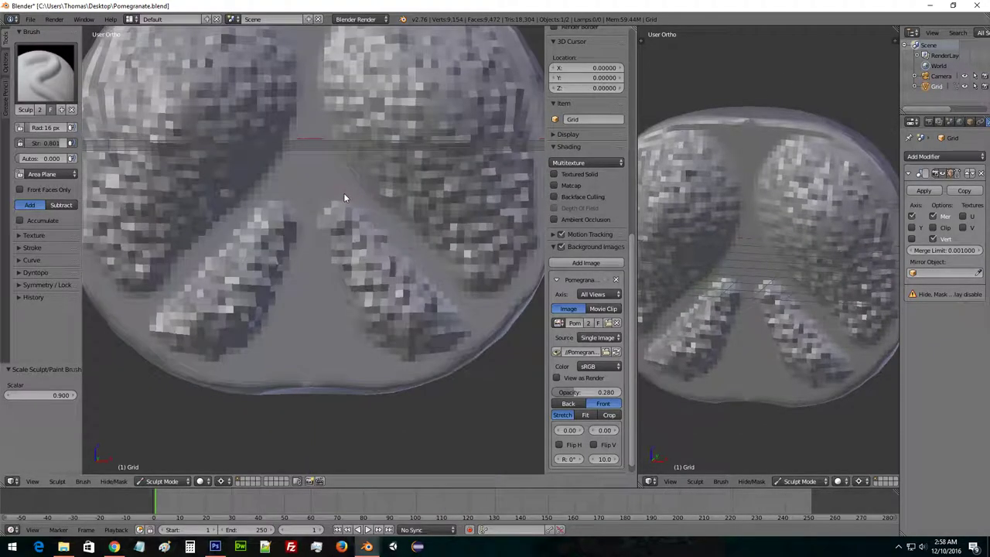
pyautogui.scroll(-3, 373, 210)
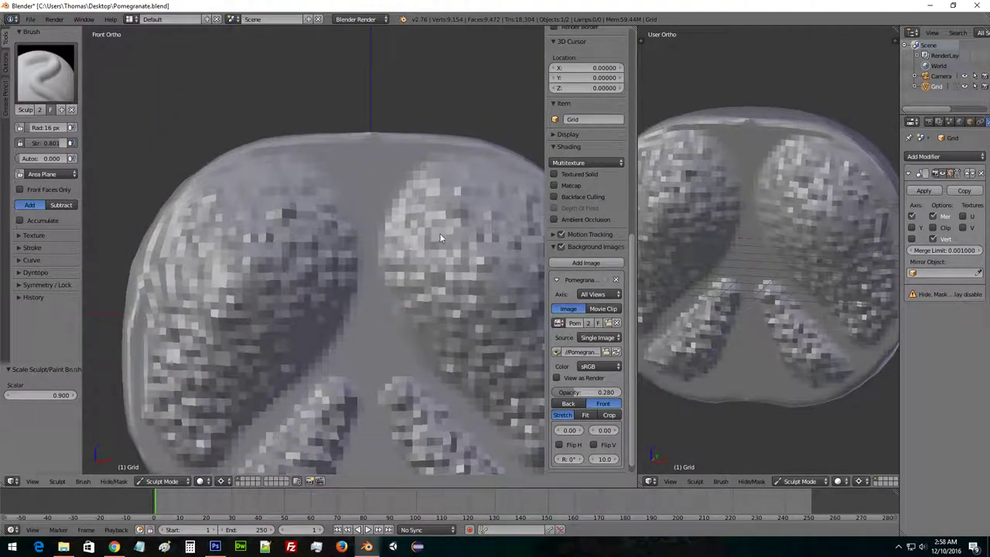
pyautogui.scroll(1, 442, 282)
pyautogui.click(606, 279)
pyautogui.keyDown('shift'); pyautogui.moveTo(346, 114); pyautogui.dragTo(348, 187, button='middle'); pyautogui.keyUp('shift')
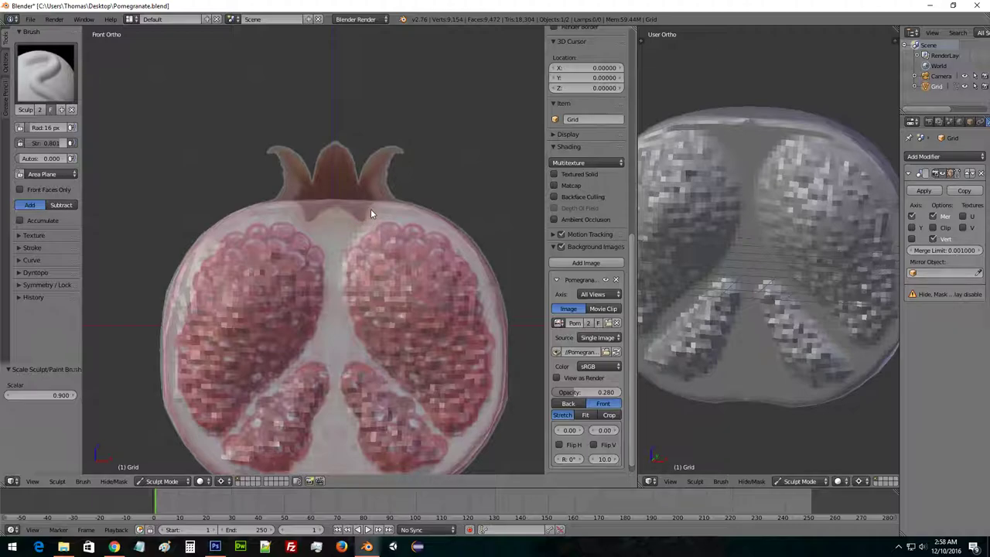
# Switch to the Smooth brush, enlarge its radius to 124 px and smooth the uneven back of the pomegranate shell.
pyautogui.moveTo(305, 197)
pyautogui.mouseDown(button='middle')
pyautogui.moveTo(513, 159)
pyautogui.moveTo(453, 243)
pyautogui.moveTo(386, 280)
pyautogui.mouseUp(button='middle')
pyautogui.moveTo(329, 222)
pyautogui.mouseDown(button='middle')
pyautogui.moveTo(343, 208)
pyautogui.moveTo(305, 204)
pyautogui.moveTo(395, 239)
pyautogui.moveTo(331, 255)
pyautogui.moveTo(407, 255)
pyautogui.moveTo(331, 160)
pyautogui.mouseUp(button='middle')
pyautogui.press('KP_1')
pyautogui.click(46, 73)
pyautogui.click(290, 189)
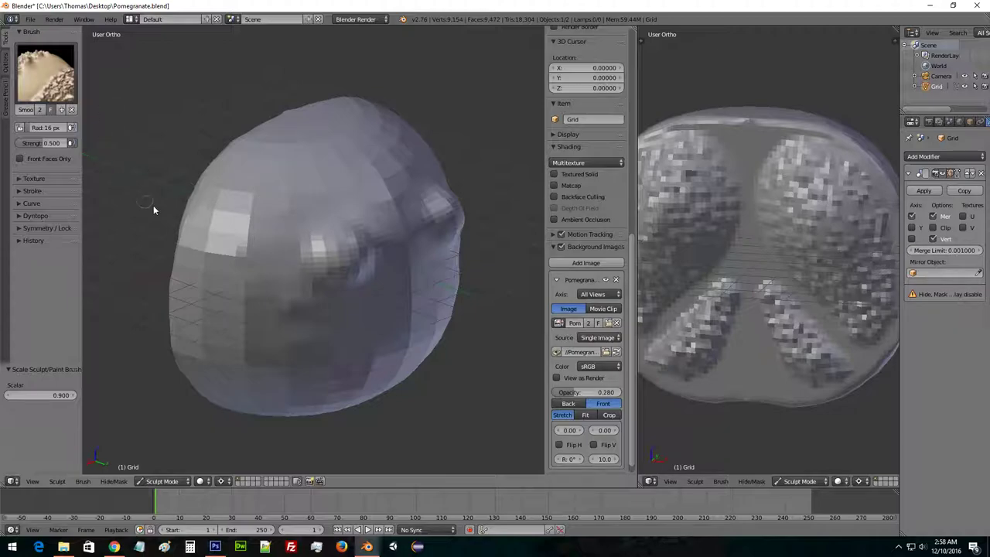
pyautogui.moveTo(301, 209)
pyautogui.mouseDown(button='middle')
pyautogui.moveTo(329, 242)
pyautogui.moveTo(305, 236)
pyautogui.moveTo(354, 229)
pyautogui.moveTo(265, 250)
pyautogui.moveTo(380, 274)
pyautogui.moveTo(284, 265)
pyautogui.moveTo(302, 250)
pyautogui.moveTo(287, 284)
pyautogui.moveTo(278, 266)
pyautogui.moveTo(333, 318)
pyautogui.moveTo(267, 286)
pyautogui.moveTo(392, 299)
pyautogui.moveTo(364, 273)
pyautogui.moveTo(363, 291)
pyautogui.moveTo(335, 317)
pyautogui.moveTo(344, 332)
pyautogui.mouseUp(button='middle')
pyautogui.press(']')
pyautogui.press(']')
pyautogui.press(']')
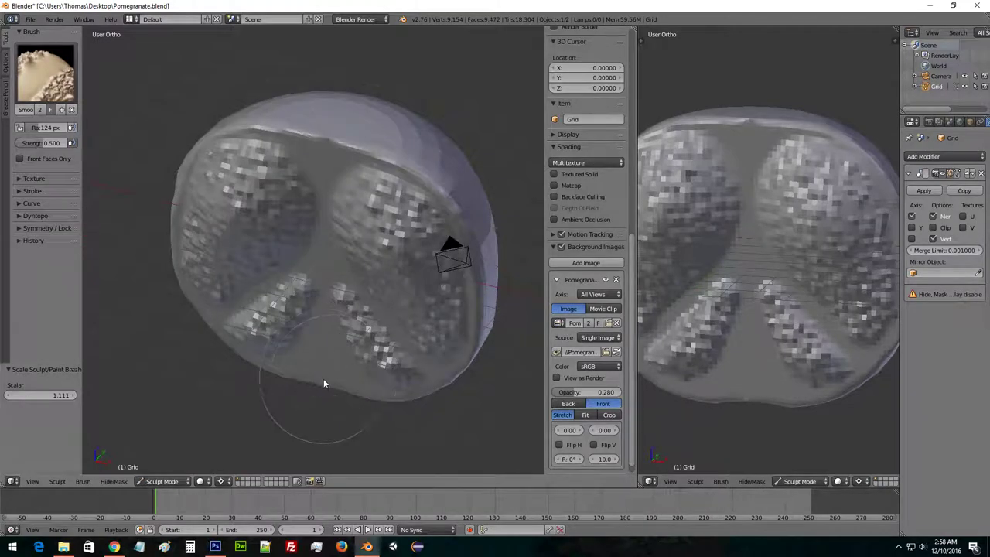
# Switch to the Snake Hook brush and reduce its radius to 36 px for pulling the top centre of the rim.
pyautogui.moveTo(298, 238)
pyautogui.mouseDown(button='middle')
pyautogui.moveTo(310, 186)
pyautogui.moveTo(255, 166)
pyautogui.mouseUp(button='middle')
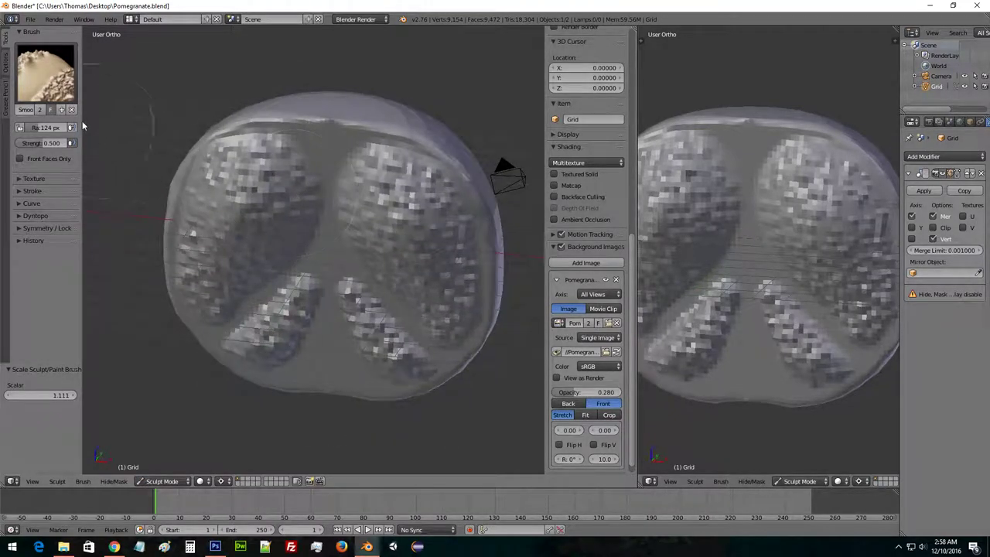
pyautogui.click(47, 73)
pyautogui.click(316, 171)
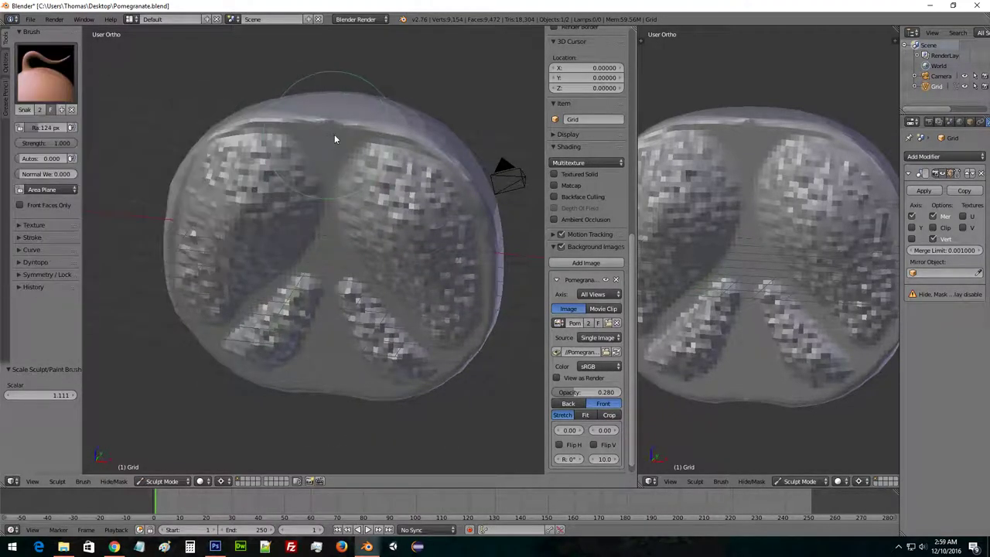
pyautogui.scroll(4, 341, 136)
pyautogui.scroll(-2, 344, 136)
pyautogui.keyDown('shift'); pyautogui.moveTo(345, 137); pyautogui.dragTo(330, 212, button='middle'); pyautogui.keyUp('shift')
pyautogui.scroll(1, 329, 211)
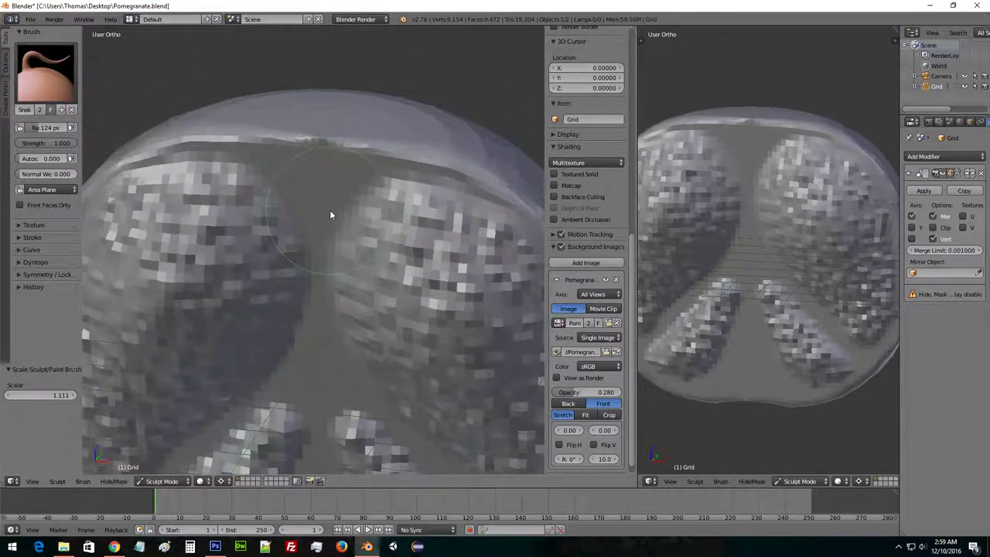
pyautogui.scroll(-1, 330, 210)
pyautogui.press('[')
pyautogui.press('[')
pyautogui.press('[')
pyautogui.press('[')
pyautogui.press('[')
pyautogui.press('[')
pyautogui.press('[')
pyautogui.press('[')
pyautogui.press('[')
pyautogui.press('[')
pyautogui.press('[')
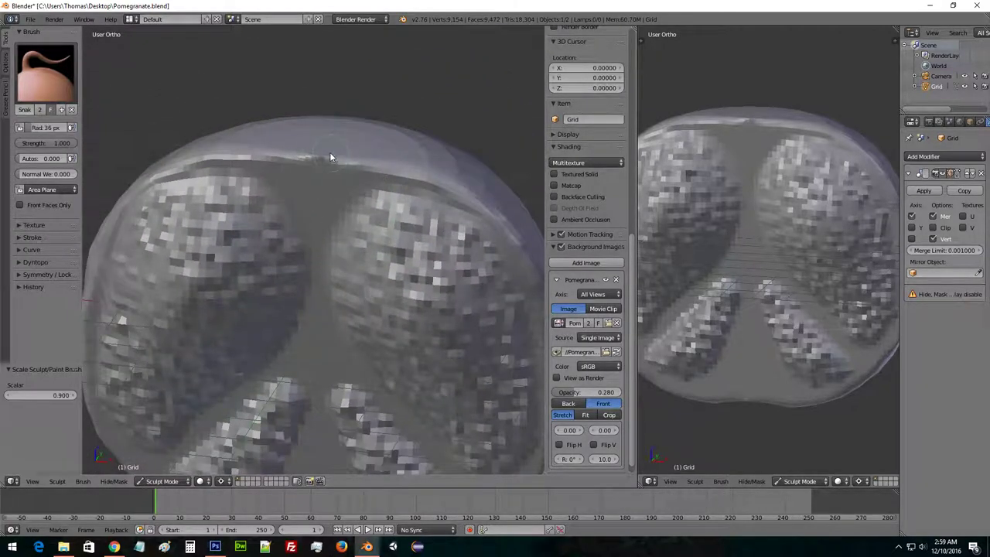
# Undo the last Snake Hook stroke on the top rim and return to the front view with the reference crown.
pyautogui.moveTo(349, 151); pyautogui.dragTo(373, 187, button='middle')
pyautogui.hotkey('ctrl', 'z')
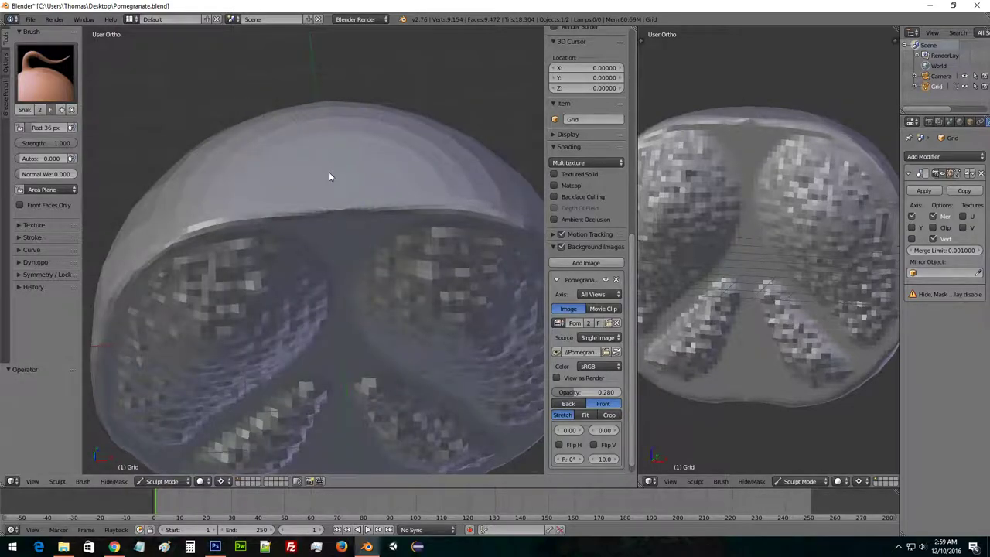
pyautogui.moveTo(335, 181); pyautogui.dragTo(436, 133, button='middle')
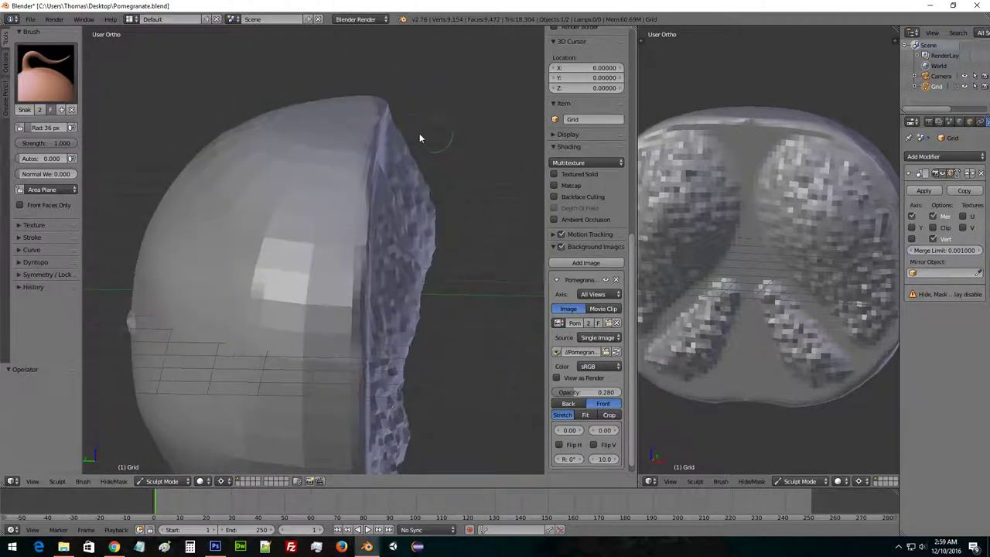
pyautogui.moveTo(332, 115); pyautogui.dragTo(353, 146, button='middle')
pyautogui.press('KP_1')
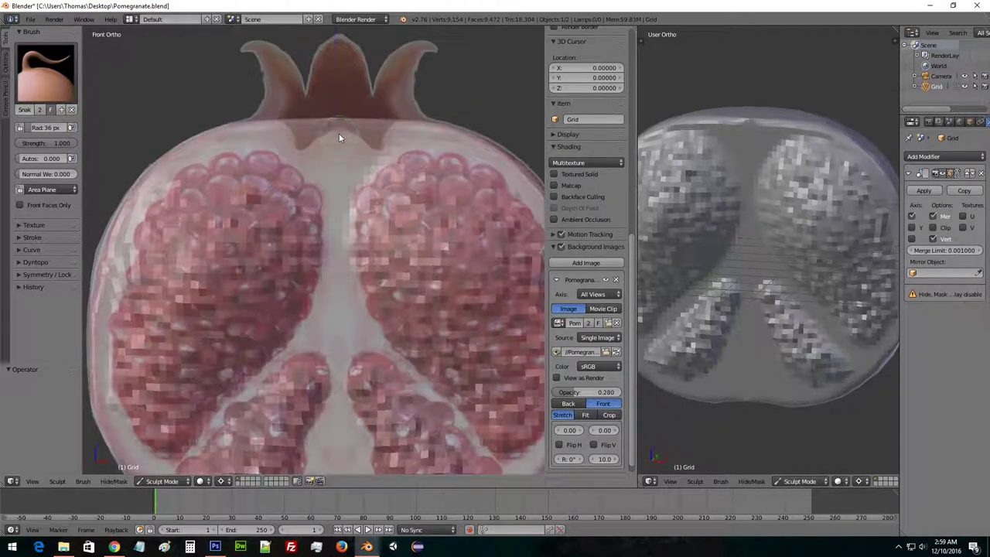
# Try to pull a narrow stem and small side points out of the rim's top centre with Snake Hook.
pyautogui.moveTo(341, 105); pyautogui.dragTo(380, 212, button='middle')
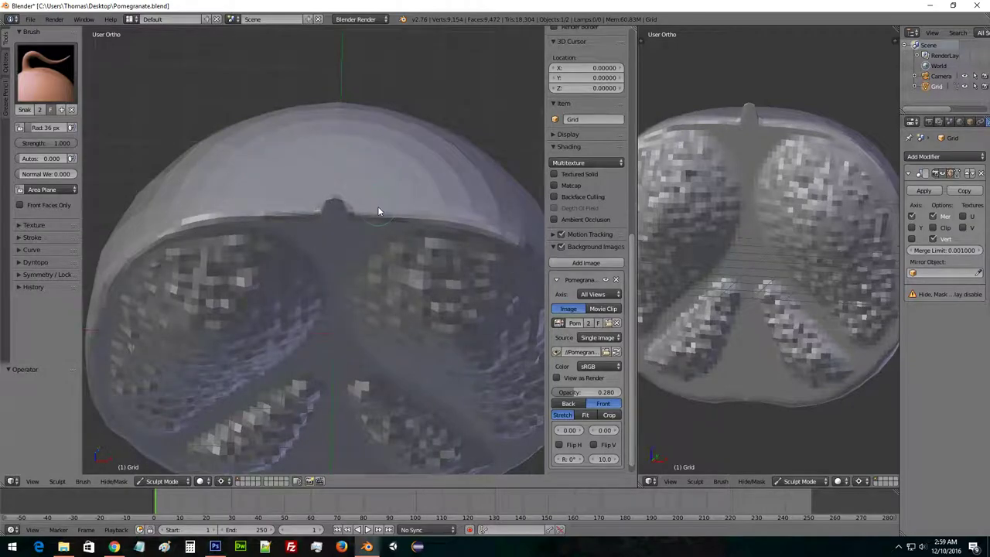
pyautogui.moveTo(339, 163)
pyautogui.mouseDown(button='middle')
pyautogui.moveTo(365, 203)
pyautogui.moveTo(408, 140)
pyautogui.moveTo(504, 165)
pyautogui.moveTo(469, 190)
pyautogui.moveTo(336, 159)
pyautogui.moveTo(314, 168)
pyautogui.moveTo(353, 157)
pyautogui.moveTo(363, 177)
pyautogui.mouseUp(button='middle')
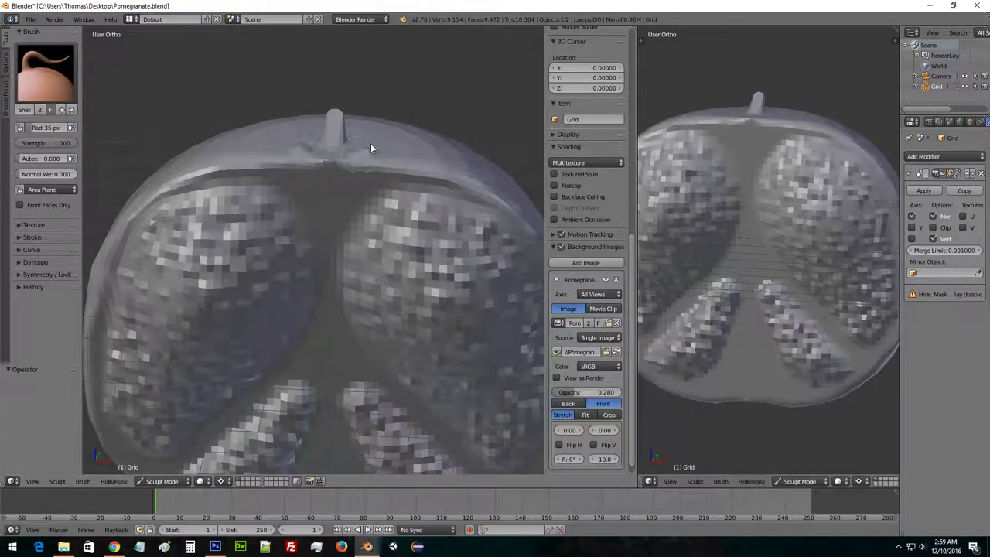
pyautogui.press('KP_1')
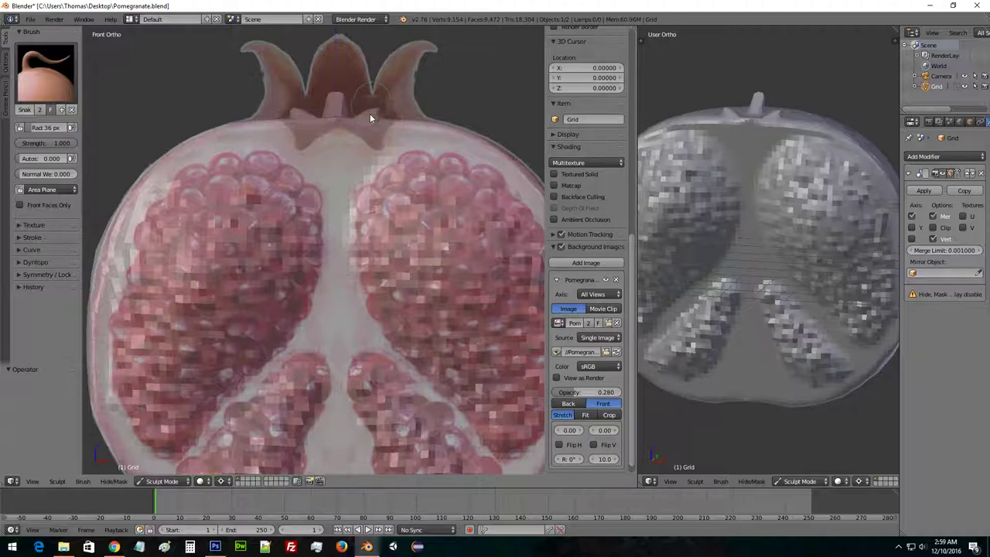
# Switch to the Grab brush and hide the pomegranate reference image from the right side view.
pyautogui.click(45, 71)
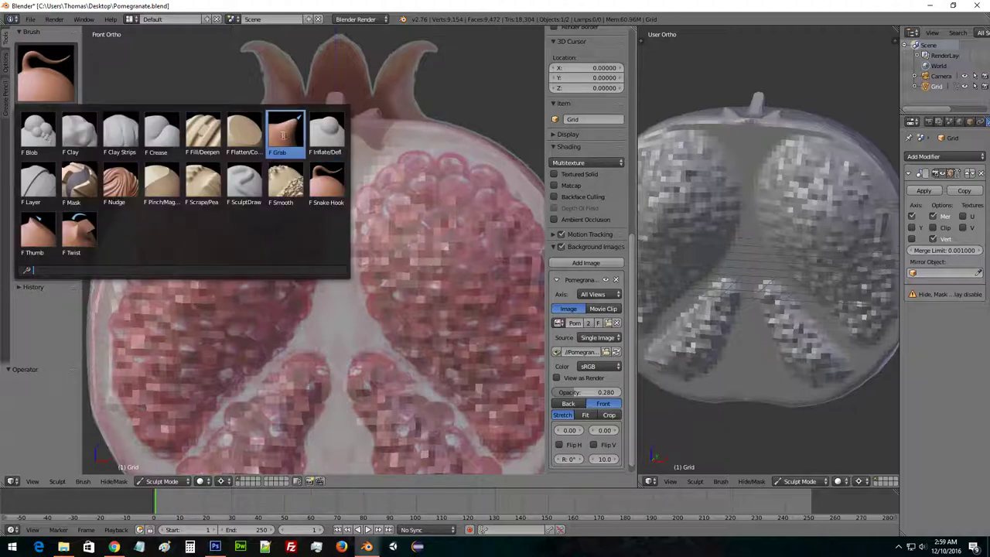
pyautogui.click(344, 141)
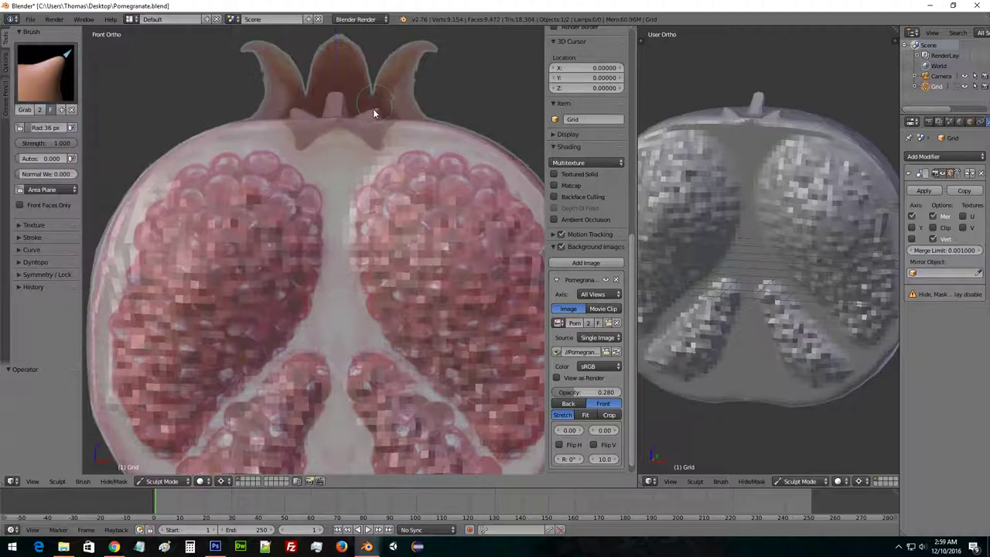
pyautogui.moveTo(341, 130); pyautogui.dragTo(383, 108, button='middle')
pyautogui.press('KP_1')
pyautogui.press('KP_3')
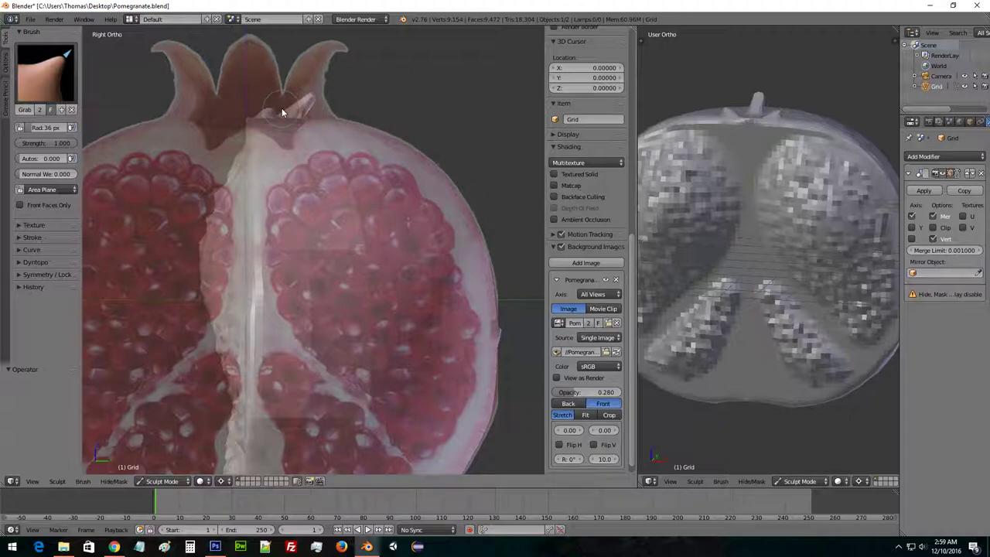
pyautogui.click(605, 280)
# Switch to the SculptDraw brush and try to build up rounded bumps around the stem on top of the shell.
pyautogui.moveTo(154, 155)
pyautogui.mouseDown(button='middle')
pyautogui.moveTo(222, 149)
pyautogui.moveTo(390, 201)
pyautogui.moveTo(415, 191)
pyautogui.moveTo(403, 213)
pyautogui.moveTo(404, 198)
pyautogui.moveTo(382, 198)
pyautogui.mouseUp(button='middle')
pyautogui.click(55, 91)
pyautogui.click(244, 182)
pyautogui.scroll(-5, 418, 198)
pyautogui.moveTo(394, 196)
pyautogui.mouseDown()
pyautogui.moveTo(370, 188)
pyautogui.moveTo(374, 207)
pyautogui.moveTo(331, 172)
pyautogui.mouseUp()
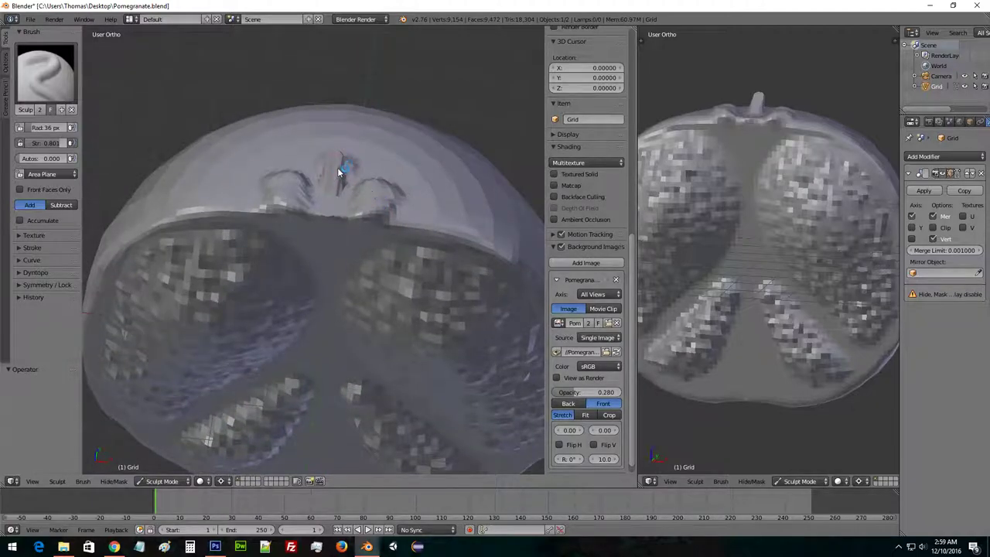
pyautogui.moveTo(346, 173); pyautogui.dragTo(310, 182, button='middle')
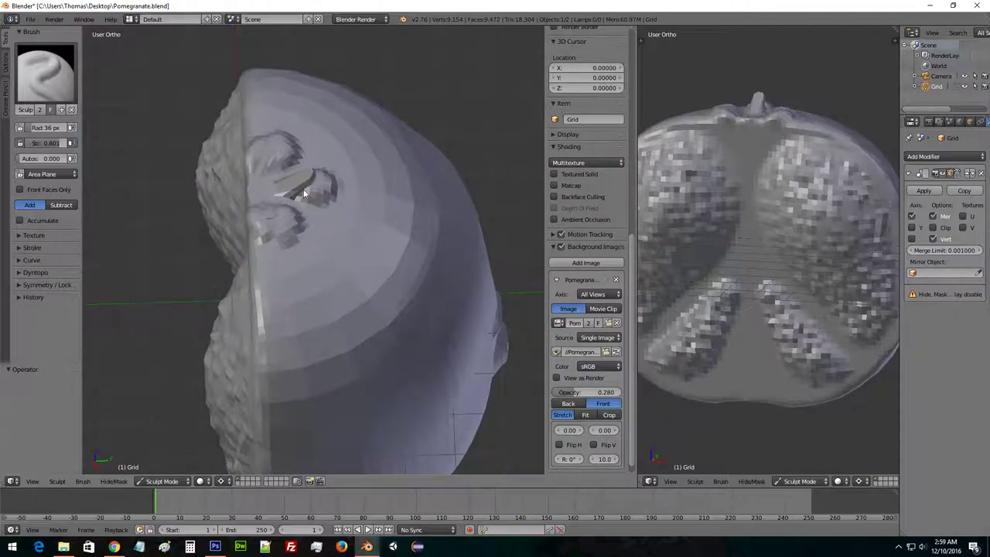
# Switch to the Smooth brush and enlarge its radius to 86 px.
pyautogui.click(52, 94)
pyautogui.click(317, 180)
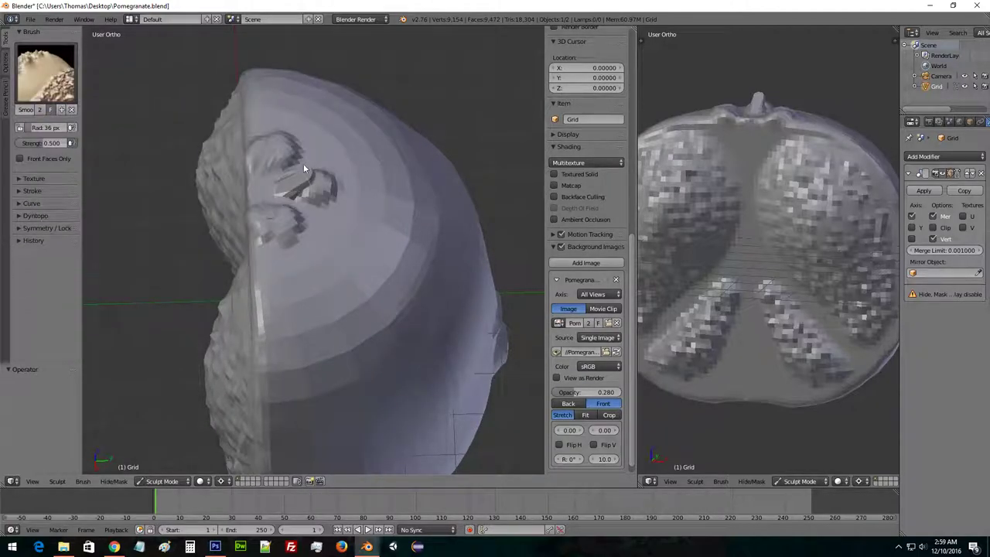
pyautogui.moveTo(323, 217); pyautogui.dragTo(390, 195, button='middle')
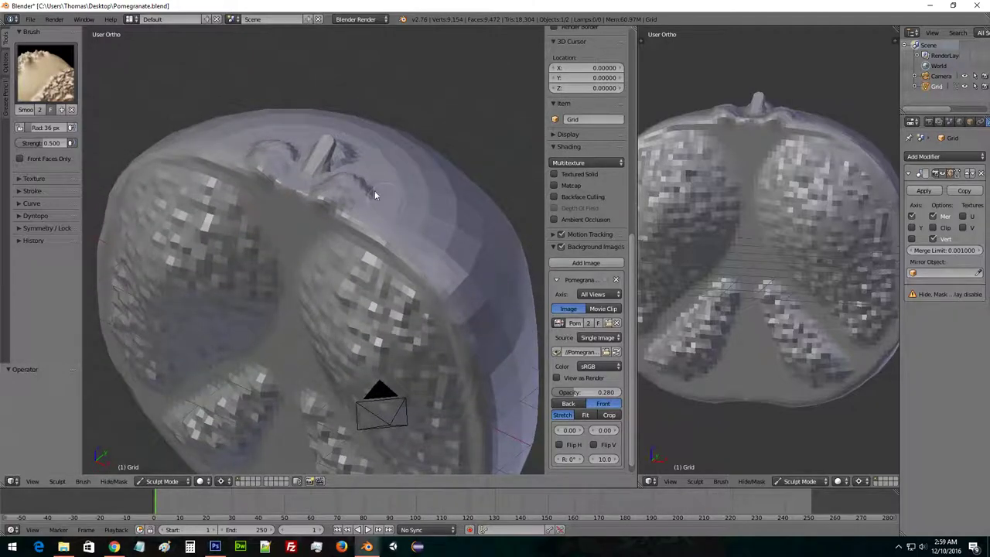
pyautogui.press(']')
pyautogui.press(']')
pyautogui.press(']')
pyautogui.press(']')
pyautogui.press(']')
pyautogui.press(']')
pyautogui.press(']')
pyautogui.press(']')
pyautogui.press(']')
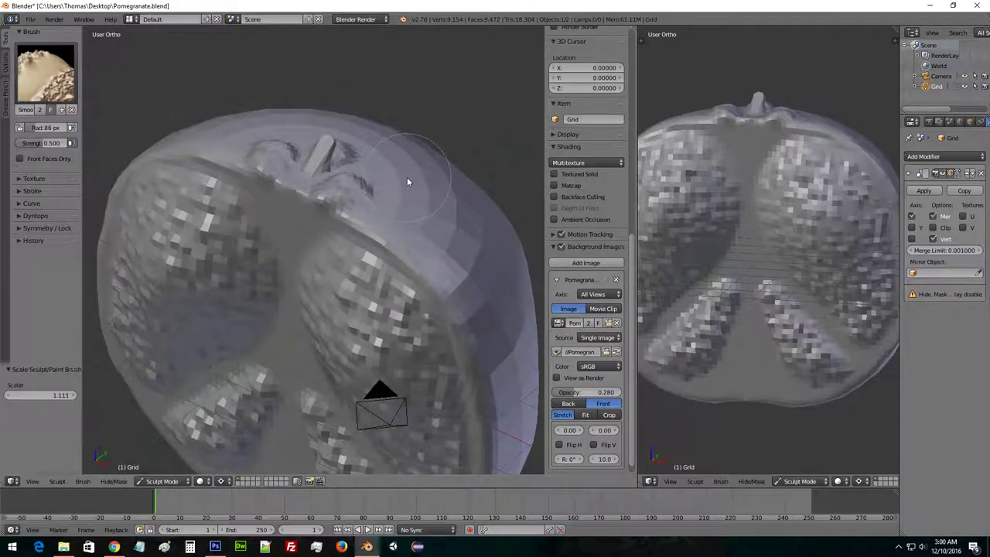
# Undo the stem and bump strokes at the top of the shell, back to the plain rim.
pyautogui.hotkey('ctrl', 'z')
pyautogui.hotkey('ctrl', 'z')
pyautogui.hotkey('ctrl', 'z')
pyautogui.moveTo(349, 184); pyautogui.dragTo(337, 183, button='middle')
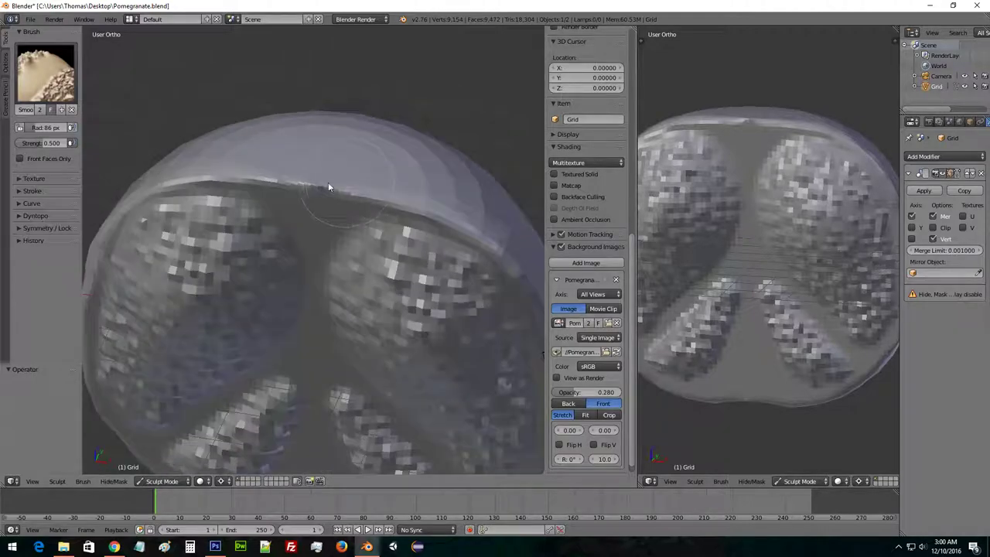
# Switch to the SculptDraw brush and raise two mirrored bumps on the shell just behind the top rim.
pyautogui.click(46, 73)
pyautogui.click(240, 133)
pyautogui.click(46, 74)
pyautogui.click(243, 180)
pyautogui.moveTo(276, 199)
pyautogui.mouseDown(button='middle')
pyautogui.moveTo(351, 158)
pyautogui.moveTo(362, 137)
pyautogui.moveTo(340, 165)
pyautogui.moveTo(358, 184)
pyautogui.moveTo(370, 170)
pyautogui.moveTo(349, 124)
pyautogui.mouseUp(button='middle')
pyautogui.moveTo(428, 128)
pyautogui.mouseDown()
pyautogui.moveTo(416, 128)
pyautogui.moveTo(433, 136)
pyautogui.mouseUp()
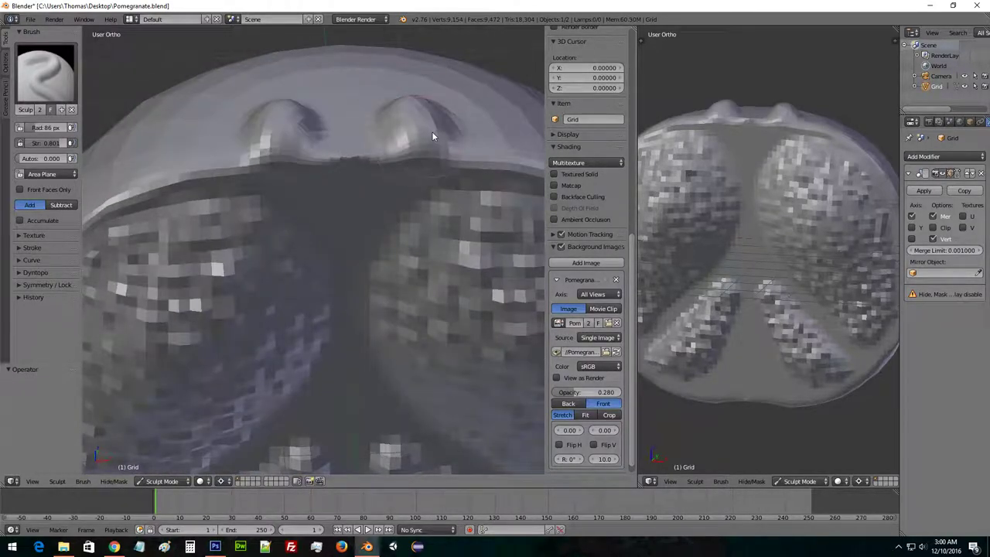
# Raise a third crown bump on the centre line behind the pair and build the two side bumps up further.
pyautogui.moveTo(357, 104); pyautogui.dragTo(343, 104)
pyautogui.moveTo(342, 104)
pyautogui.mouseDown(button='middle')
pyautogui.moveTo(420, 129)
pyautogui.moveTo(446, 171)
pyautogui.moveTo(380, 107)
pyautogui.moveTo(391, 117)
pyautogui.moveTo(386, 219)
pyautogui.mouseUp(button='middle')
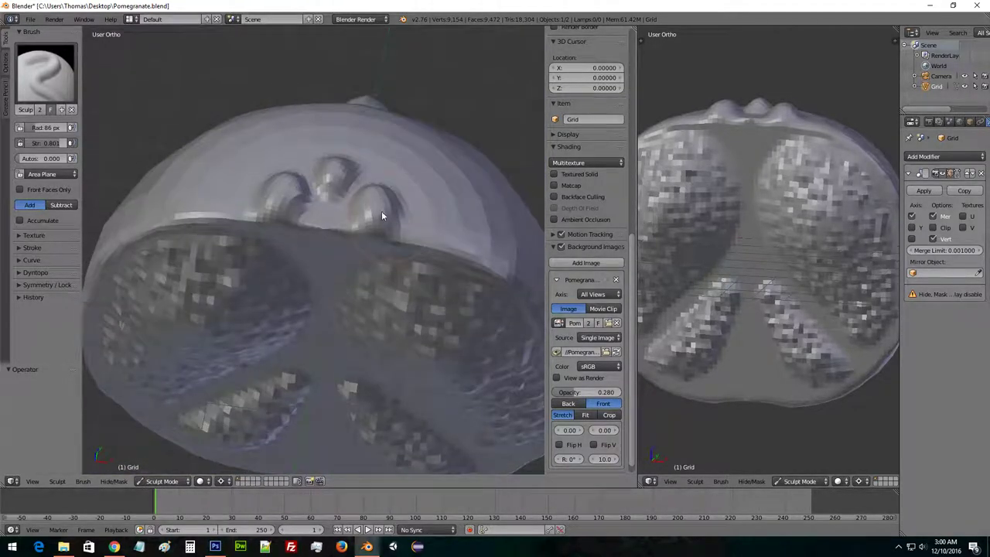
pyautogui.moveTo(383, 198)
pyautogui.mouseDown()
pyautogui.moveTo(391, 217)
pyautogui.moveTo(381, 215)
pyautogui.mouseUp()
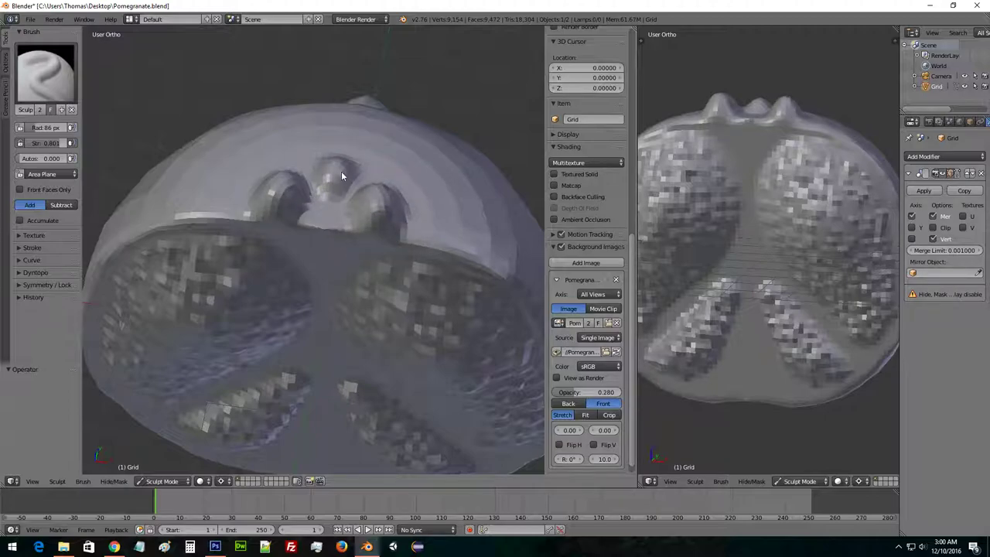
# Examine the shape and spacing of the three crown bumps from the front and from above.
pyautogui.press('KP_1')
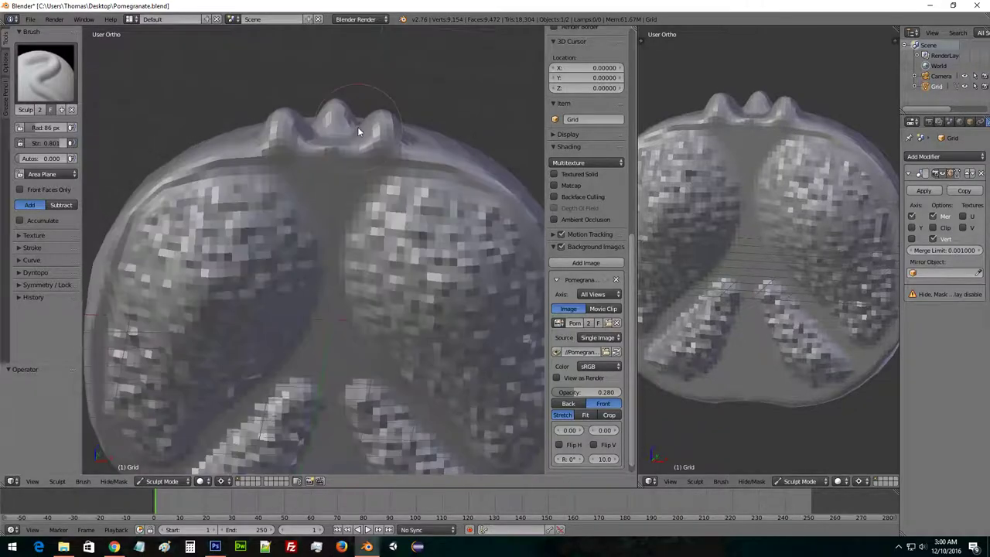
pyautogui.scroll(-2, 374, 165)
pyautogui.moveTo(341, 151); pyautogui.dragTo(345, 199, button='middle')
pyautogui.press('KP_7')
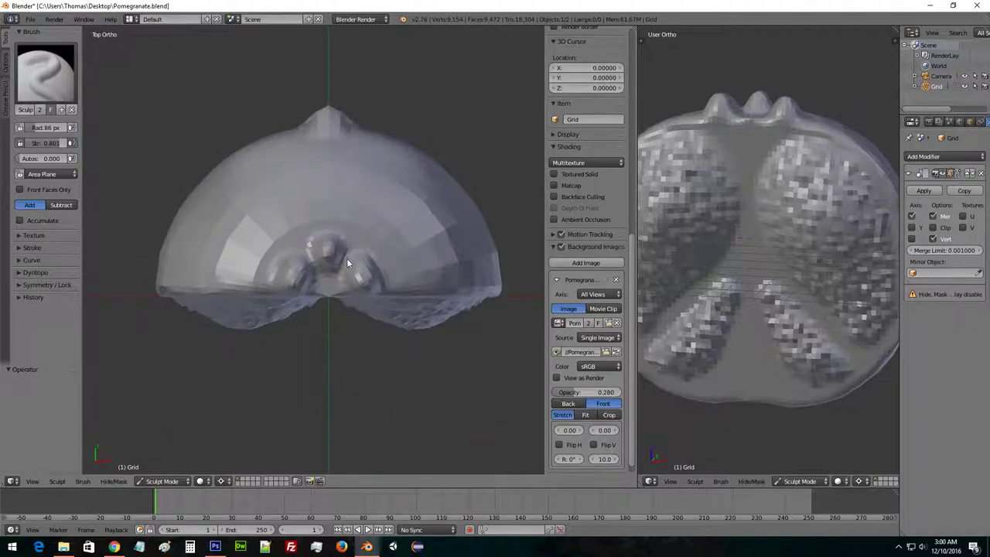
pyautogui.scroll(4, 346, 258)
pyautogui.moveTo(421, 97)
pyautogui.keyDown('shift'); pyautogui.mouseDown(button='middle')
pyautogui.moveTo(376, 258)
pyautogui.moveTo(330, 170)
pyautogui.moveTo(417, 89)
pyautogui.mouseUp(button='middle'); pyautogui.keyUp('shift')
pyautogui.press('KP_1')
# In Edit Mode, select the shell's centre-line edge loop and flatten it by scaling it to 0 along X.
pyautogui.press('Tab')
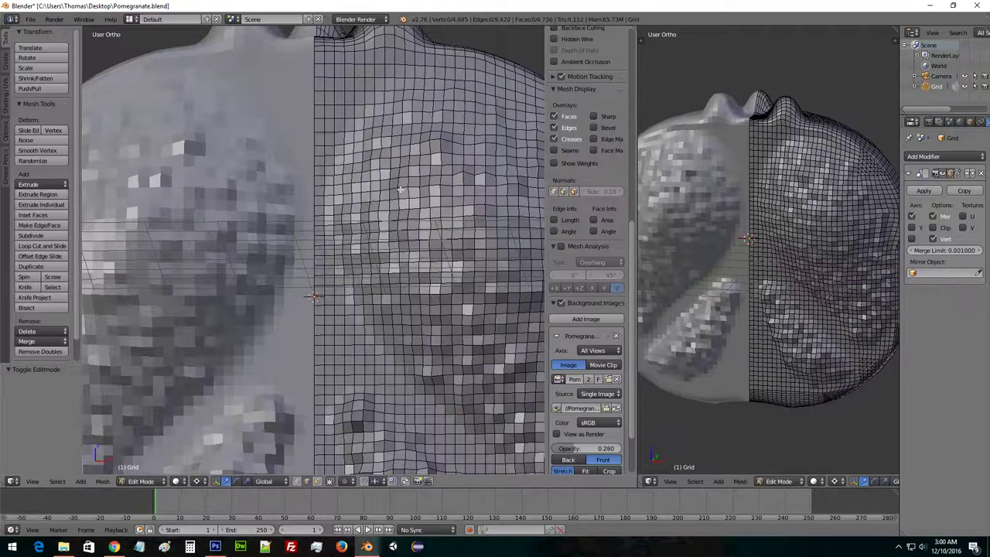
pyautogui.scroll(-2, 416, 243)
pyautogui.moveTo(383, 245); pyautogui.dragTo(377, 324, button='middle')
pyautogui.keyDown('alt'); pyautogui.rightClick(319, 209); pyautogui.keyUp('alt')
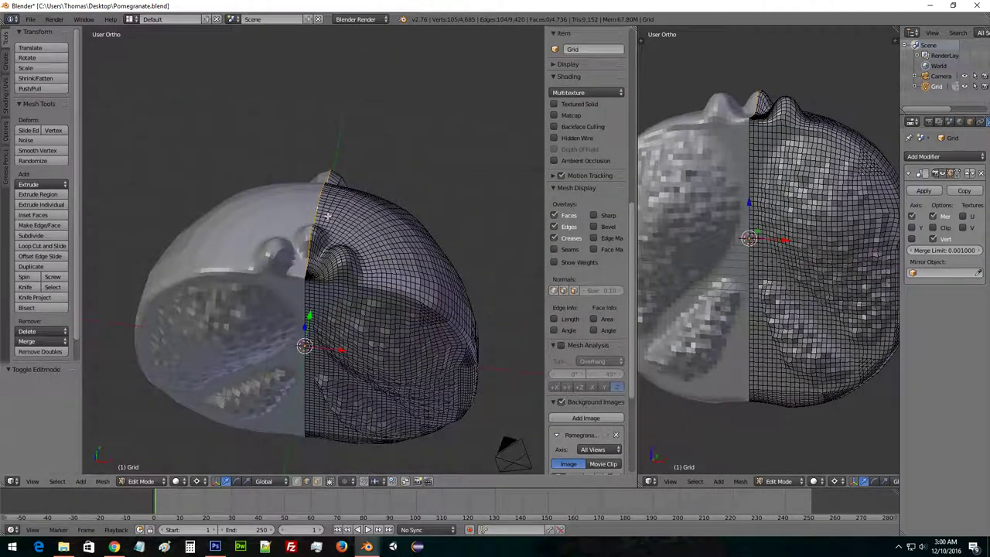
pyautogui.moveTo(627, 210); pyautogui.dragTo(624, 38)
pyautogui.moveTo(346, 167); pyautogui.dragTo(448, 168, button='middle')
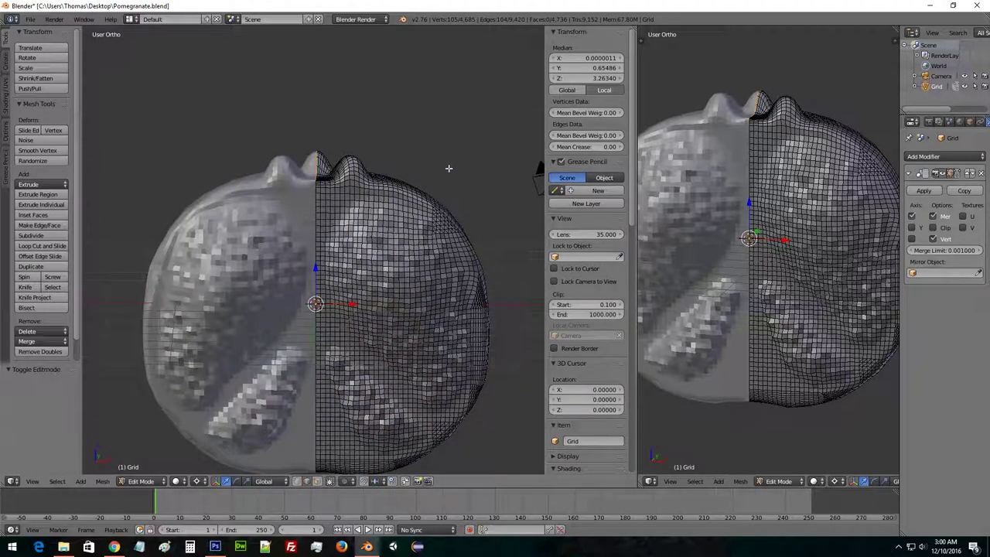
pyautogui.press('s')
pyautogui.press('x')
pyautogui.press('0')
pyautogui.press('Return')
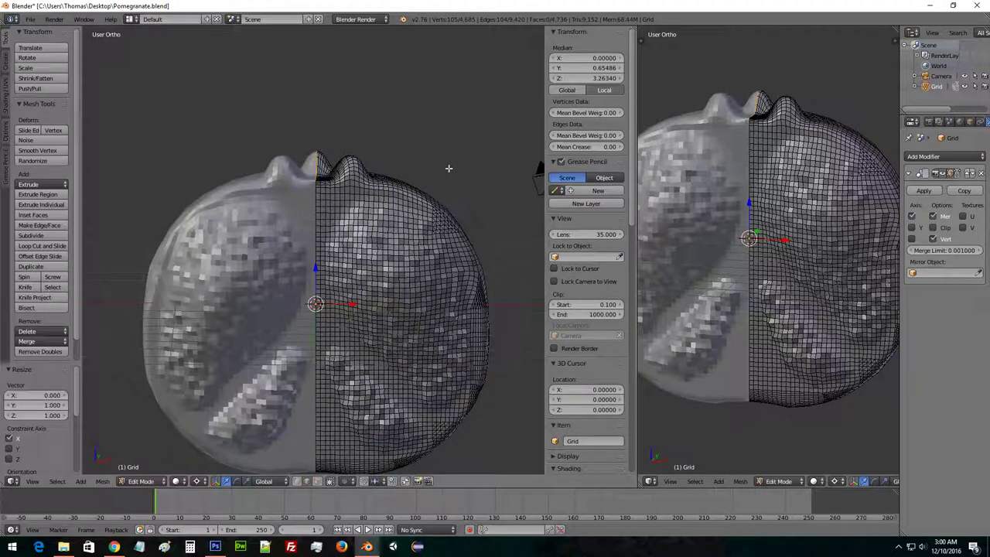
# Select the centre edge loop of the cut face and inspect the mirror seam and the shell's back from several sides.
pyautogui.keyDown('alt'); pyautogui.rightClick(315, 240); pyautogui.keyUp('alt')
pyautogui.moveTo(368, 203); pyautogui.dragTo(322, 229, button='middle')
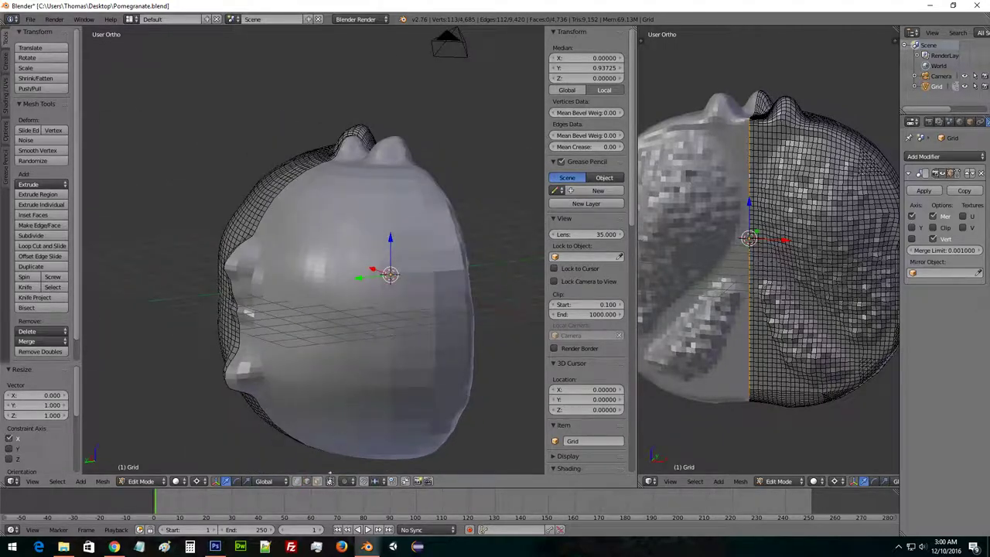
pyautogui.click(331, 482)
pyautogui.click(332, 481)
pyautogui.moveTo(260, 334); pyautogui.dragTo(408, 333, button='middle')
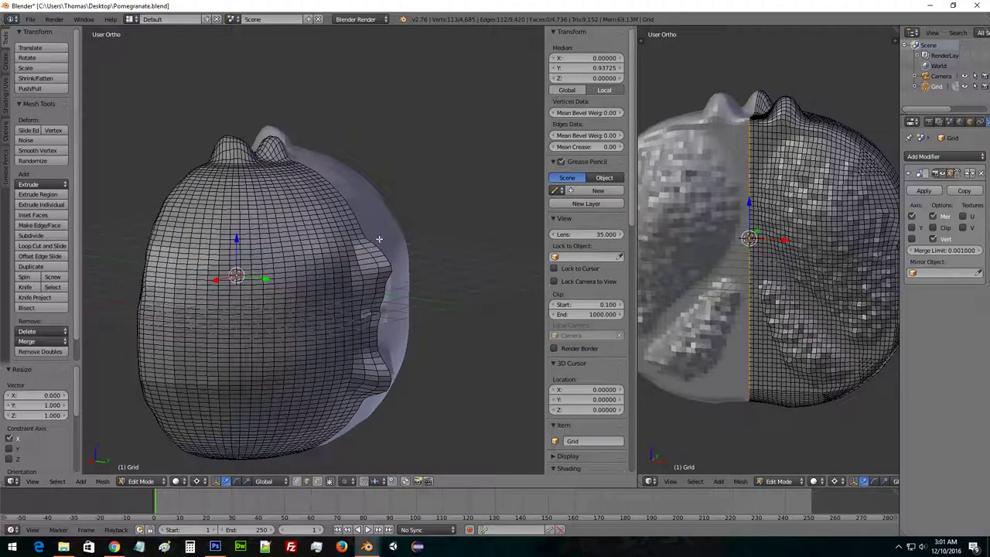
pyautogui.moveTo(370, 214); pyautogui.dragTo(215, 240, button='middle')
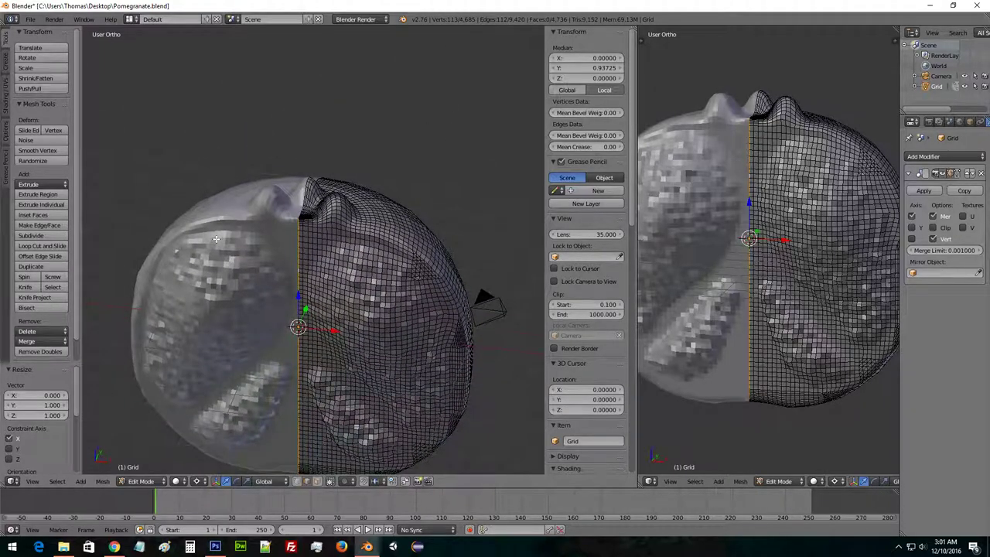
pyautogui.keyDown('shift'); pyautogui.moveTo(215, 240); pyautogui.dragTo(266, 183, button='middle'); pyautogui.keyUp('shift')
pyautogui.moveTo(307, 147); pyautogui.dragTo(465, 155, button='middle')
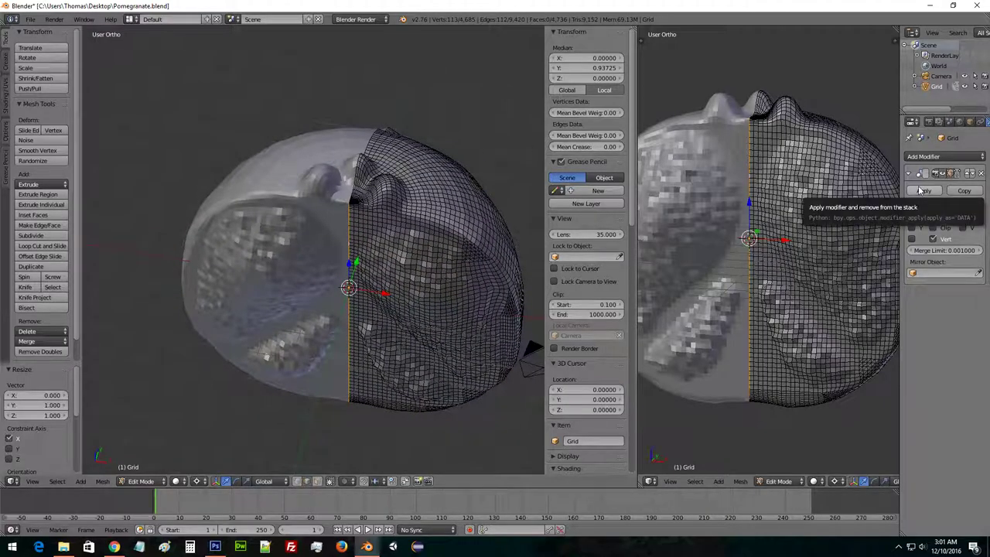
pyautogui.moveTo(348, 224); pyautogui.dragTo(391, 202, button='middle')
pyautogui.press('KP_1')
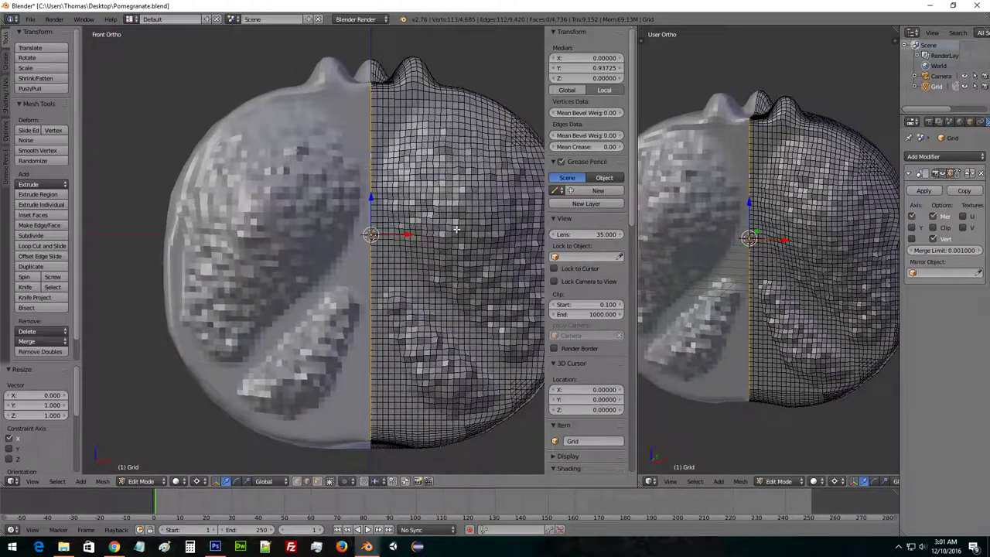
pyautogui.moveTo(454, 229)
pyautogui.keyDown('shift'); pyautogui.mouseDown(button='middle')
pyautogui.moveTo(402, 231)
pyautogui.moveTo(361, 252)
pyautogui.mouseUp(button='middle'); pyautogui.keyUp('shift')
# Return to Sculpt Mode and smooth away the protruding lumps on the back of the shell with the Smooth brush.
pyautogui.press('Tab')
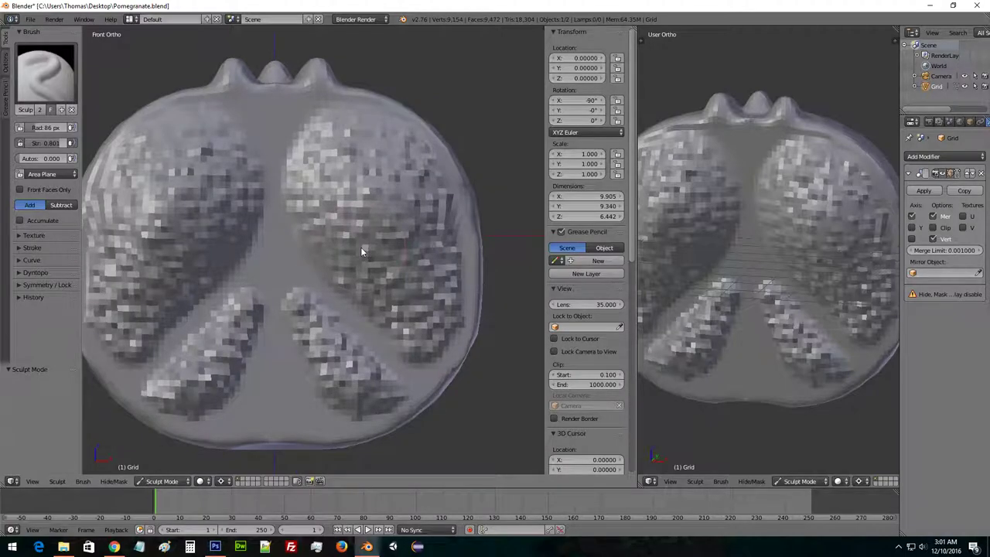
pyautogui.moveTo(389, 186)
pyautogui.mouseDown(button='middle')
pyautogui.moveTo(359, 200)
pyautogui.moveTo(288, 201)
pyautogui.moveTo(373, 206)
pyautogui.moveTo(373, 254)
pyautogui.moveTo(217, 214)
pyautogui.moveTo(269, 209)
pyautogui.moveTo(440, 270)
pyautogui.moveTo(393, 265)
pyautogui.moveTo(379, 219)
pyautogui.mouseUp(button='middle')
pyautogui.click(46, 74)
pyautogui.click(285, 193)
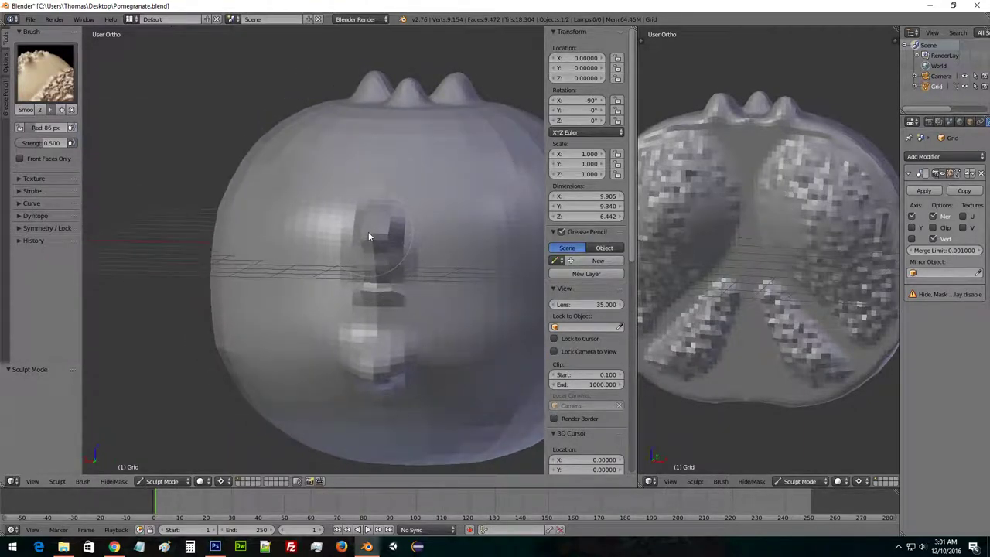
pyautogui.moveTo(368, 231); pyautogui.dragTo(365, 230)
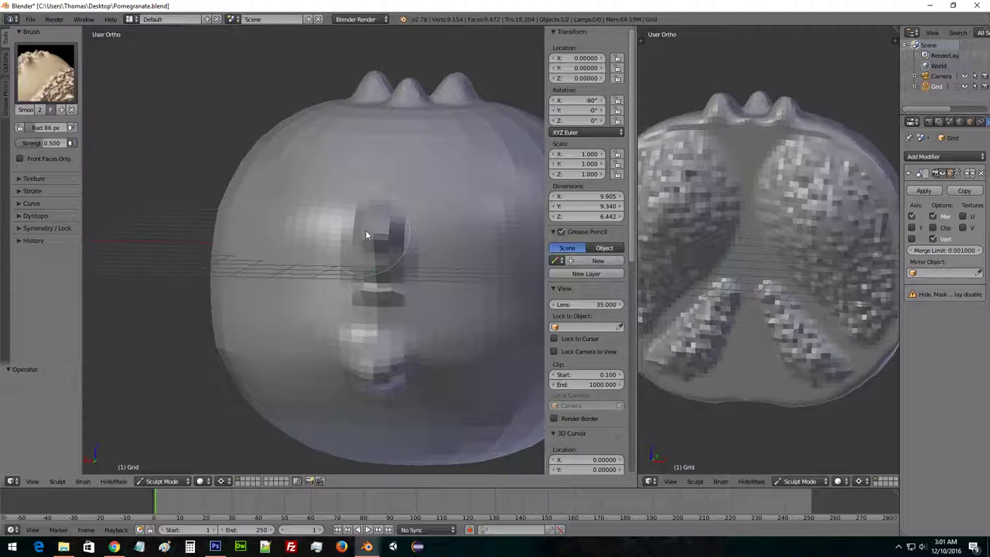
pyautogui.moveTo(365, 230); pyautogui.dragTo(471, 210, button='middle')
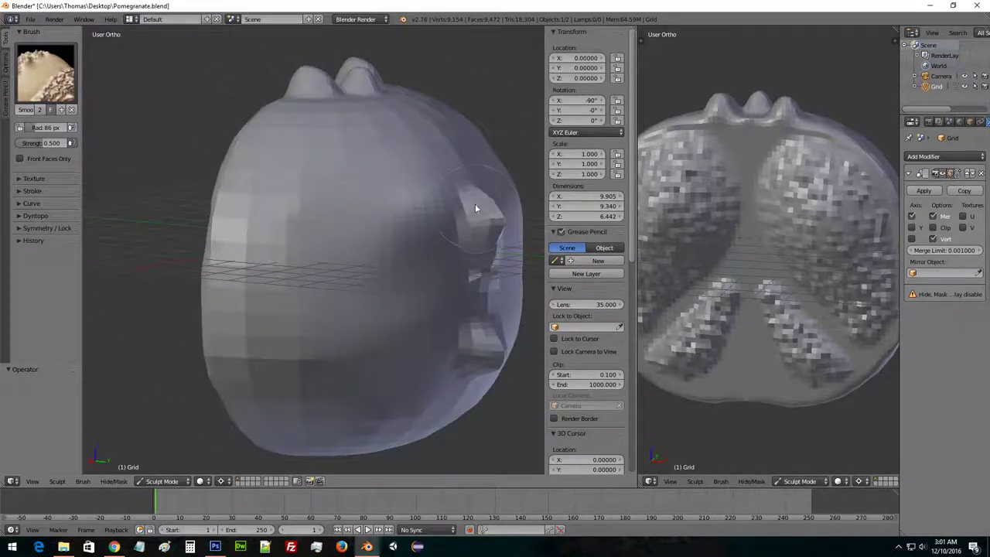
pyautogui.moveTo(485, 257); pyautogui.dragTo(489, 262)
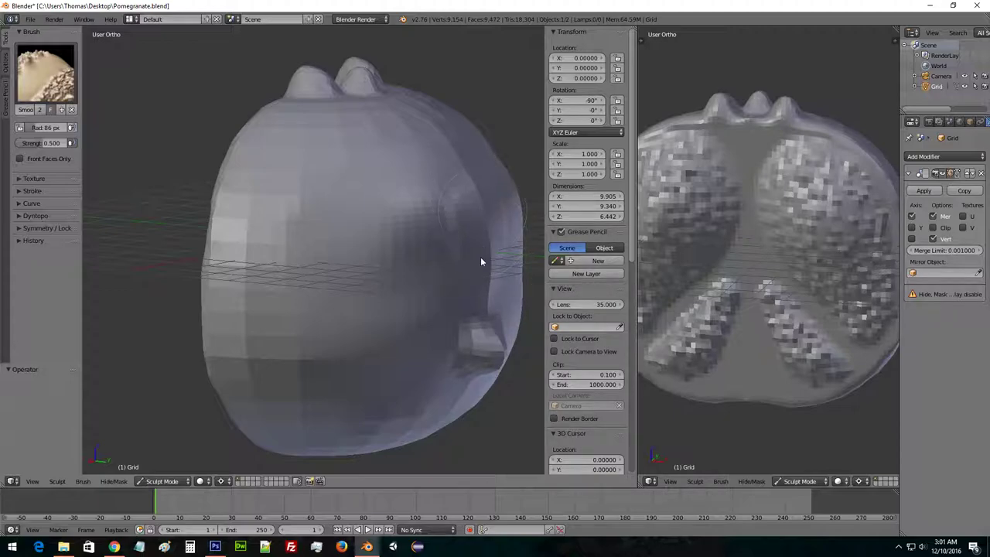
pyautogui.moveTo(465, 383); pyautogui.dragTo(484, 321)
# Switch to the SculptDraw brush for close work on the crown bumps.
pyautogui.moveTo(428, 329); pyautogui.dragTo(396, 337, button='middle')
pyautogui.scroll(3, 396, 338)
pyautogui.click(46, 74)
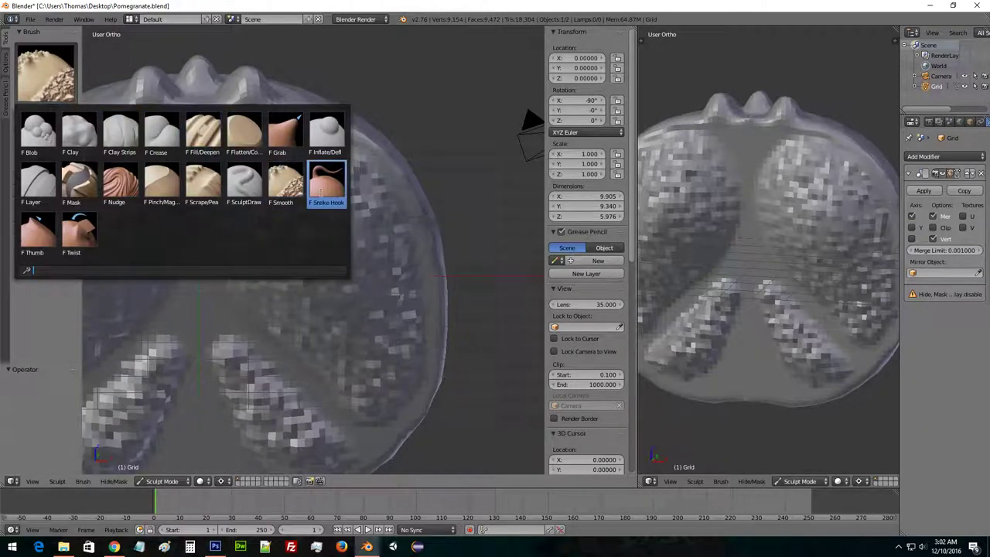
pyautogui.click(249, 191)
pyautogui.keyDown('shift'); pyautogui.moveTo(268, 124); pyautogui.dragTo(371, 281, button='middle'); pyautogui.keyUp('shift')
pyautogui.scroll(4, 355, 248)
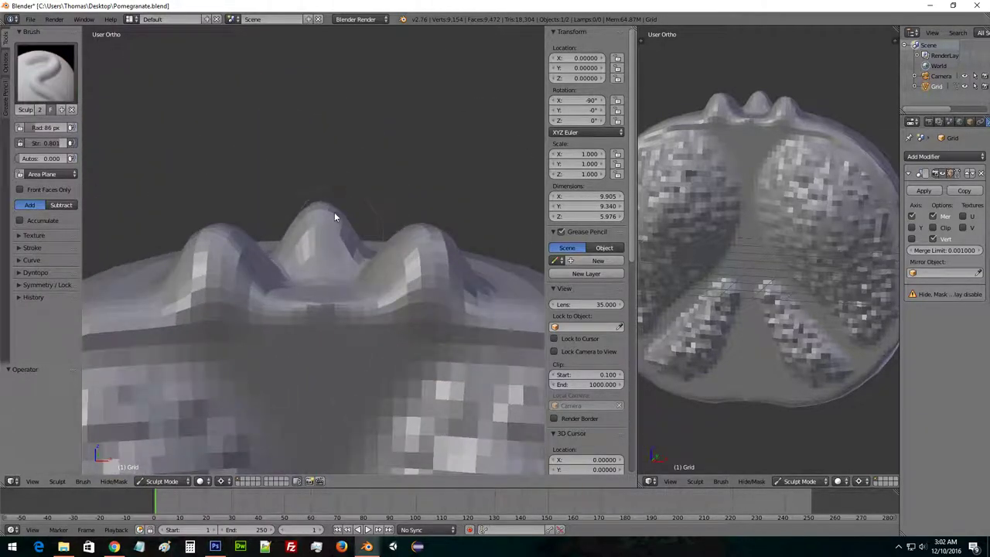
# Try a SculptDraw stroke around the middle crown bump and undo it.
pyautogui.moveTo(334, 212); pyautogui.dragTo(338, 304, button='middle')
pyautogui.moveTo(339, 305)
pyautogui.mouseDown()
pyautogui.moveTo(326, 346)
pyautogui.moveTo(353, 334)
pyautogui.moveTo(295, 349)
pyautogui.moveTo(356, 329)
pyautogui.mouseUp()
pyautogui.moveTo(377, 324); pyautogui.dragTo(286, 282, button='middle')
pyautogui.scroll(-4, 306, 299)
pyautogui.moveTo(325, 320); pyautogui.dragTo(418, 285, button='middle')
pyautogui.hotkey('ctrl', 'z')
# Build up the crown bumps with a SculptDraw stroke from the right side view.
pyautogui.press('KP_3')
pyautogui.scroll(4, 414, 319)
pyautogui.scroll(3, 401, 294)
pyautogui.moveTo(394, 261)
pyautogui.mouseDown()
pyautogui.moveTo(389, 252)
pyautogui.moveTo(406, 246)
pyautogui.moveTo(401, 214)
pyautogui.moveTo(391, 232)
pyautogui.moveTo(414, 238)
pyautogui.mouseUp()
pyautogui.moveTo(414, 239)
pyautogui.mouseDown(button='middle')
pyautogui.moveTo(425, 193)
pyautogui.moveTo(334, 205)
pyautogui.moveTo(228, 166)
pyautogui.moveTo(329, 288)
pyautogui.moveTo(337, 244)
pyautogui.mouseUp(button='middle')
pyautogui.moveTo(217, 246); pyautogui.dragTo(396, 288, button='middle')
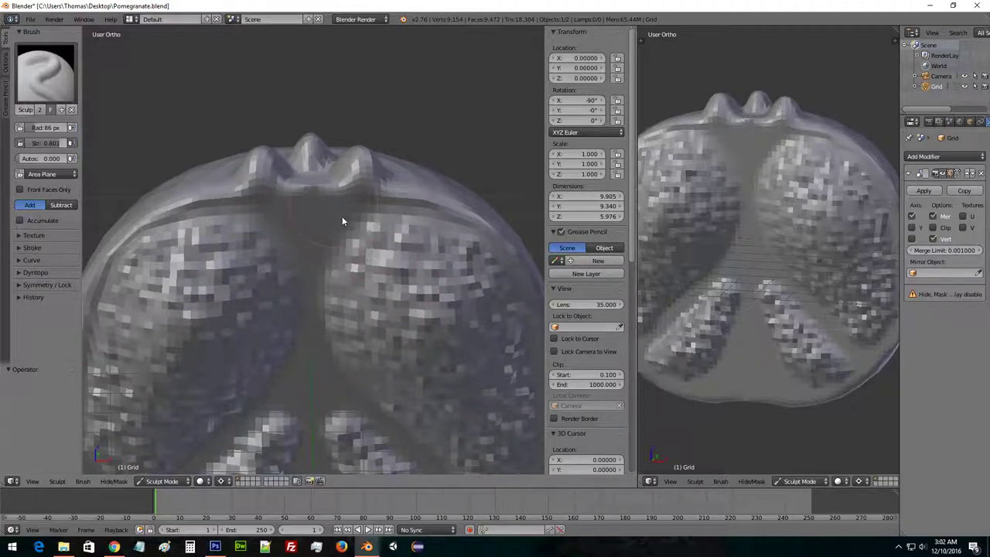
# Show the pomegranate reference image over the model in the front view, close on the crown.
pyautogui.press('KP_1')
pyautogui.scroll(-12, 603, 335)
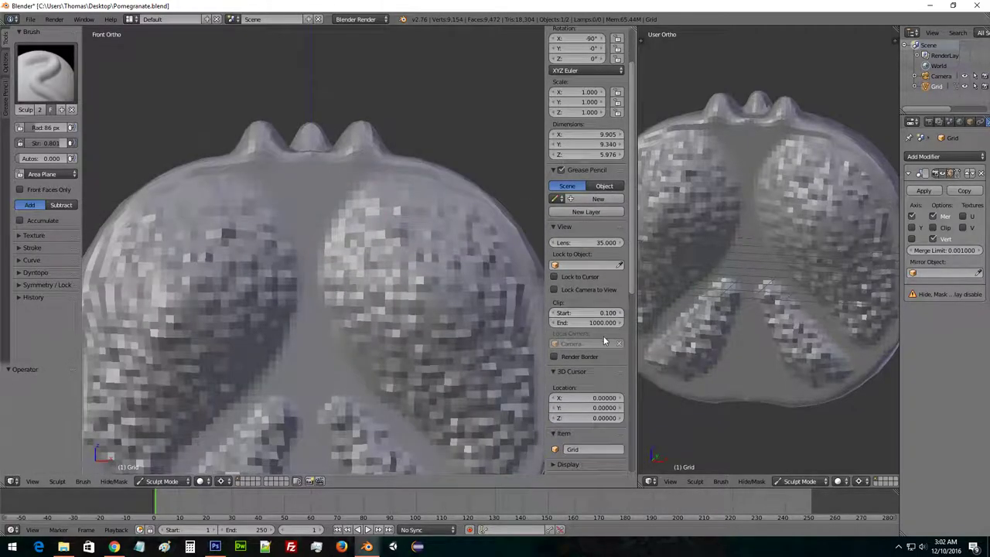
pyautogui.click(607, 268)
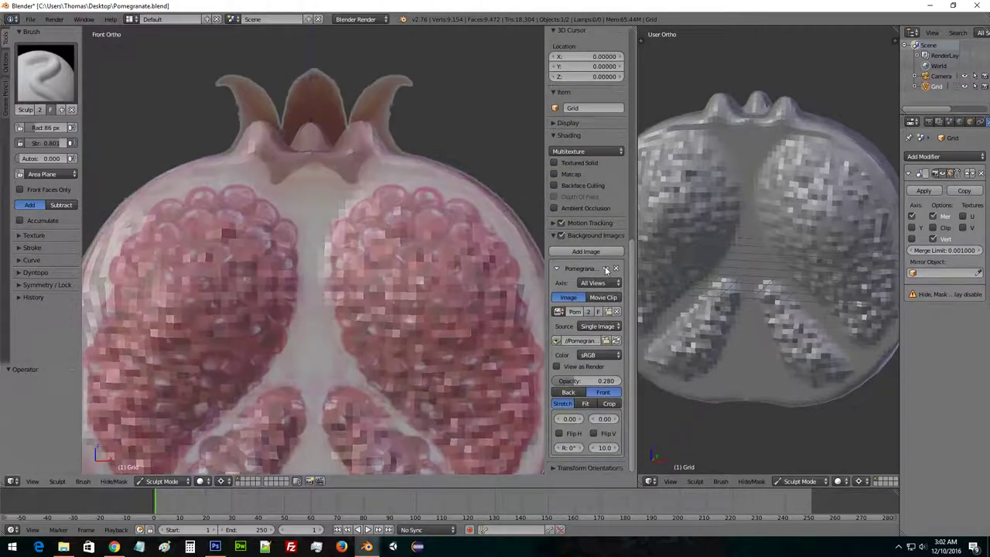
pyautogui.scroll(6, 352, 166)
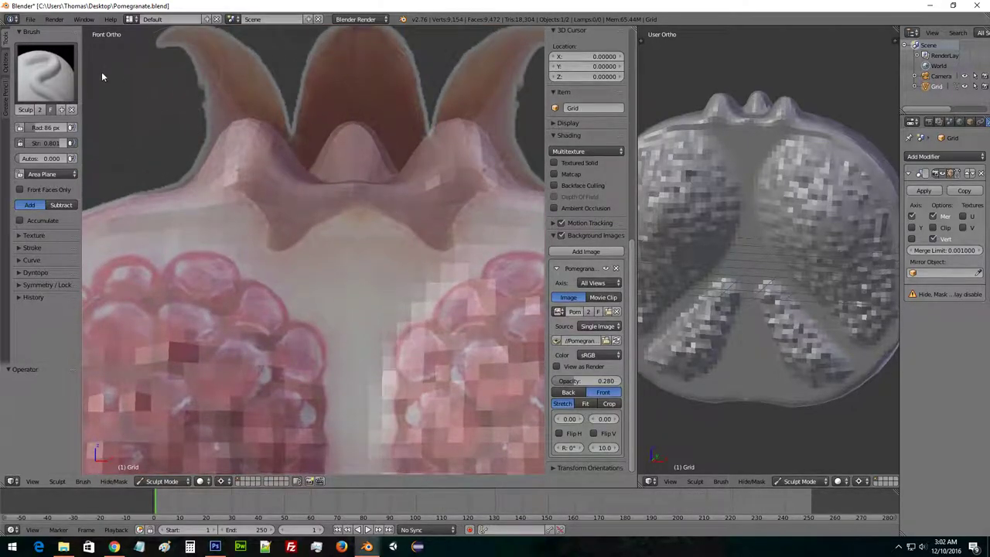
# Switch to the Grab brush and pull the crown's lower front edge down into points matching the reference image.
pyautogui.click(48, 71)
pyautogui.click(48, 72)
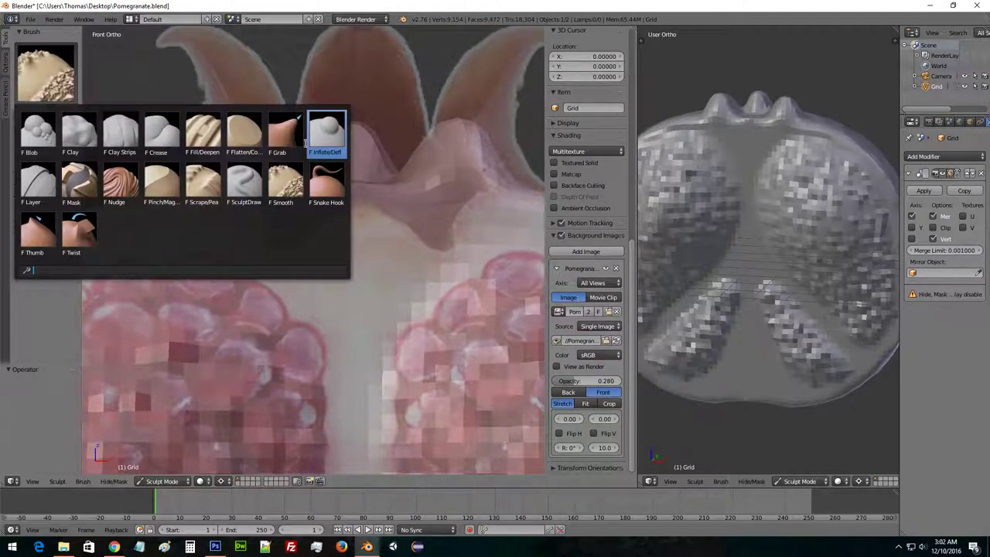
pyautogui.click(284, 131)
pyautogui.moveTo(414, 189)
pyautogui.mouseDown()
pyautogui.moveTo(441, 214)
pyautogui.moveTo(446, 248)
pyautogui.mouseUp()
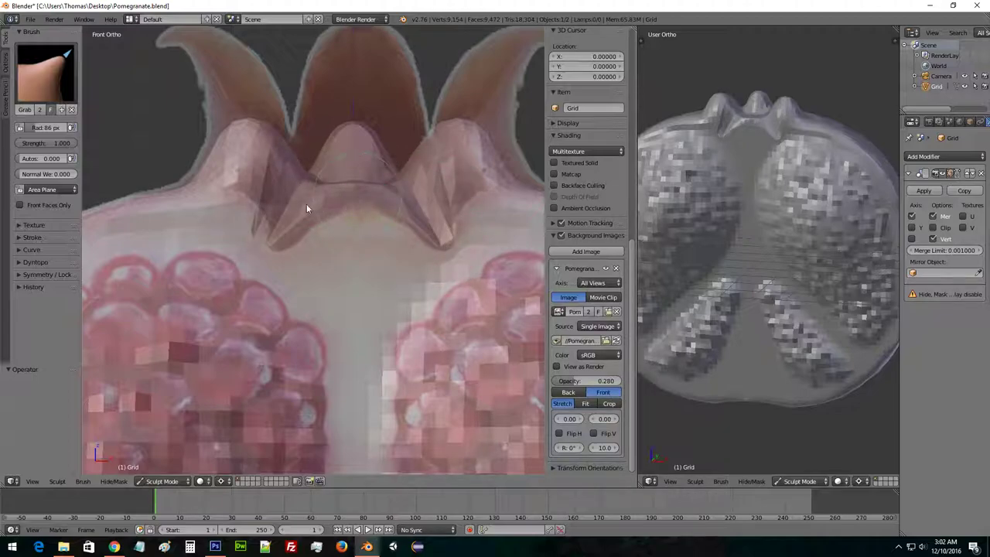
pyautogui.moveTo(390, 207); pyautogui.dragTo(399, 223)
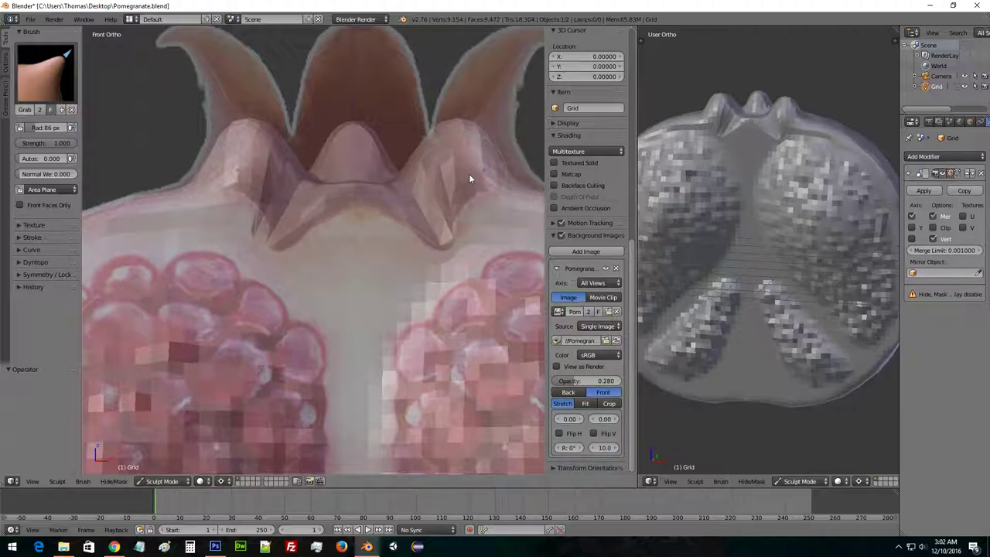
# Pull the outer crown bumps up and outward with the Grab brush into pointed sepals following the reference.
pyautogui.keyDown('shift'); pyautogui.moveTo(495, 173); pyautogui.dragTo(398, 241, button='middle'); pyautogui.keyUp('shift')
pyautogui.moveTo(406, 243); pyautogui.dragTo(427, 249)
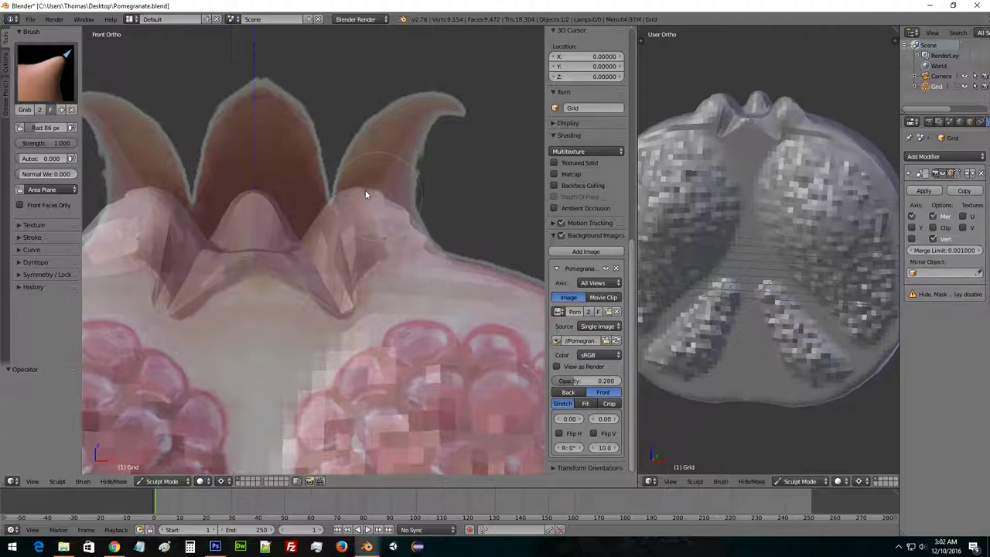
pyautogui.moveTo(359, 191); pyautogui.dragTo(426, 97)
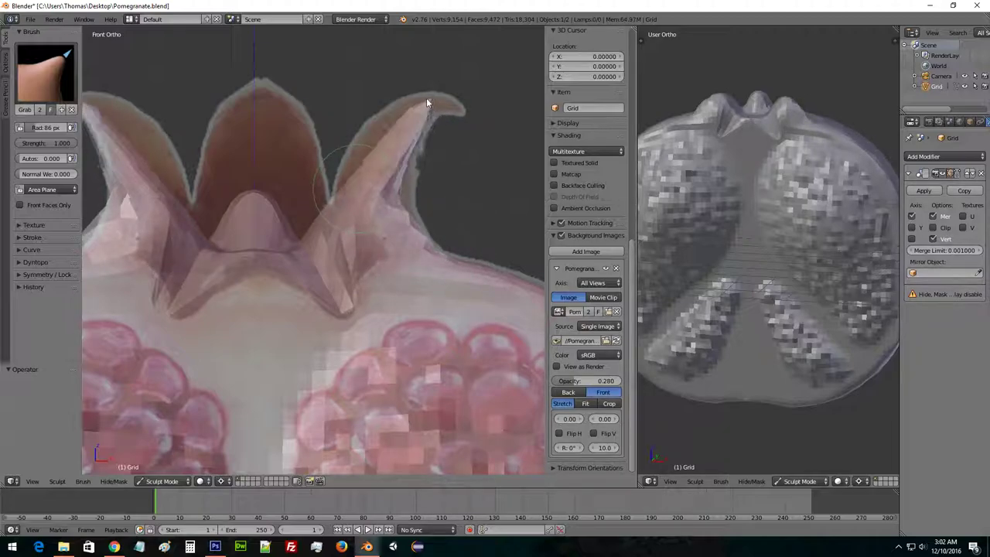
pyautogui.moveTo(371, 190); pyautogui.dragTo(357, 165)
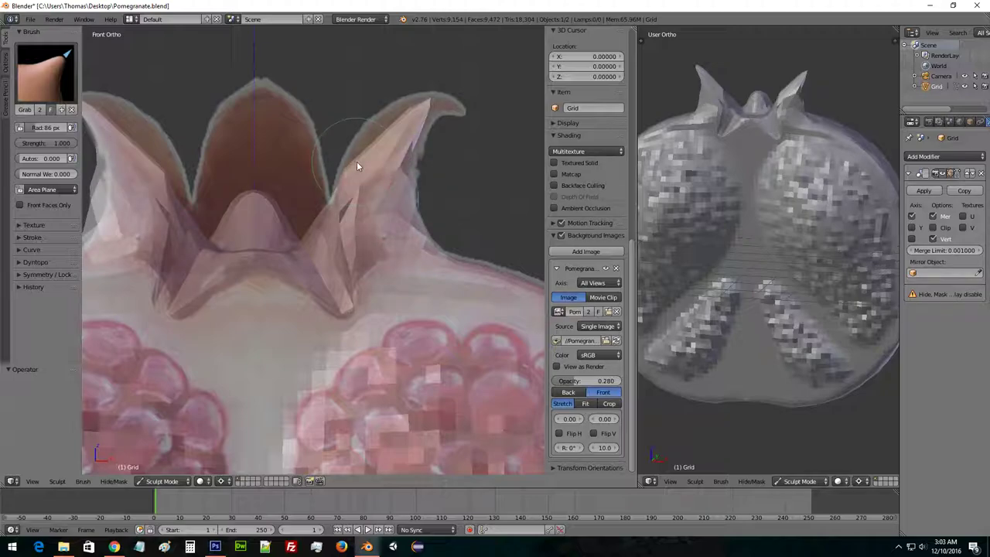
# Reshape the sides and base of the outer sepals with Grab strokes from side and angled views.
pyautogui.moveTo(347, 188); pyautogui.dragTo(432, 186, button='middle')
pyautogui.press('KP_3')
pyautogui.keyDown('shift'); pyautogui.moveTo(310, 181); pyautogui.dragTo(343, 268, button='middle'); pyautogui.keyUp('shift')
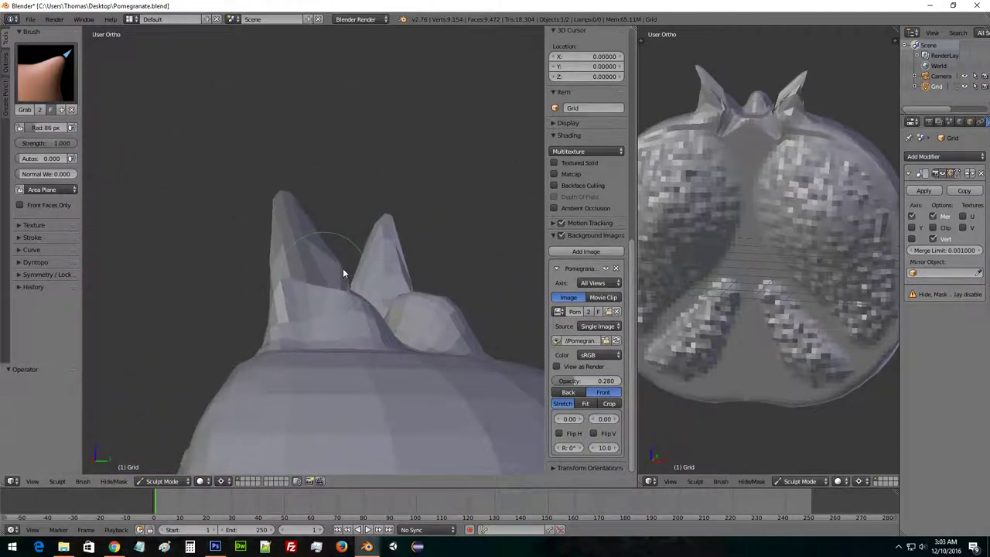
pyautogui.moveTo(315, 238); pyautogui.dragTo(311, 218)
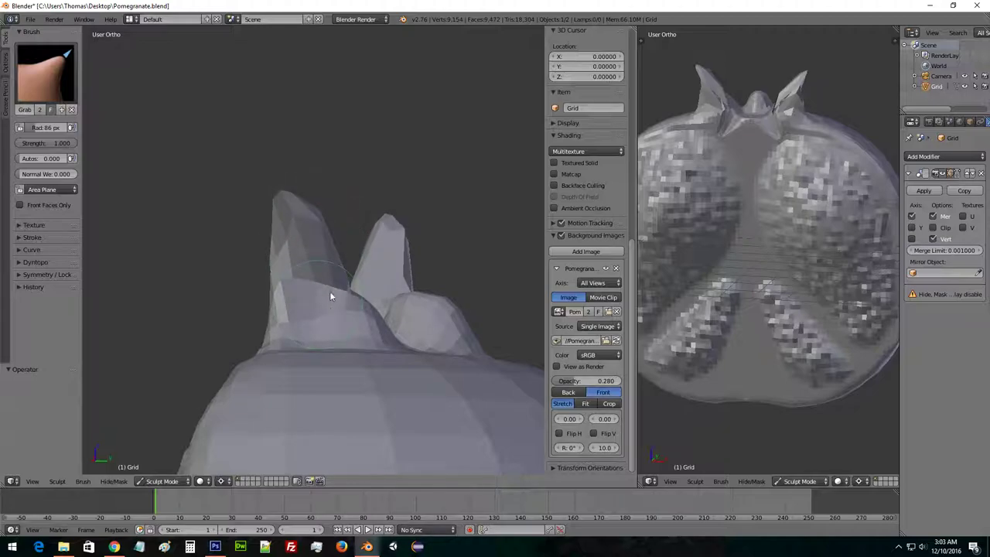
pyautogui.moveTo(325, 291); pyautogui.dragTo(389, 299, button='middle')
pyautogui.moveTo(390, 299); pyautogui.dragTo(393, 322)
pyautogui.moveTo(415, 303)
pyautogui.mouseDown(button='middle')
pyautogui.moveTo(481, 318)
pyautogui.moveTo(453, 287)
pyautogui.mouseUp(button='middle')
pyautogui.moveTo(348, 308); pyautogui.dragTo(382, 294)
pyautogui.moveTo(352, 264)
pyautogui.mouseDown(button='middle')
pyautogui.moveTo(379, 293)
pyautogui.moveTo(351, 285)
pyautogui.moveTo(379, 287)
pyautogui.mouseUp(button='middle')
pyautogui.moveTo(325, 324); pyautogui.dragTo(294, 294, button='middle')
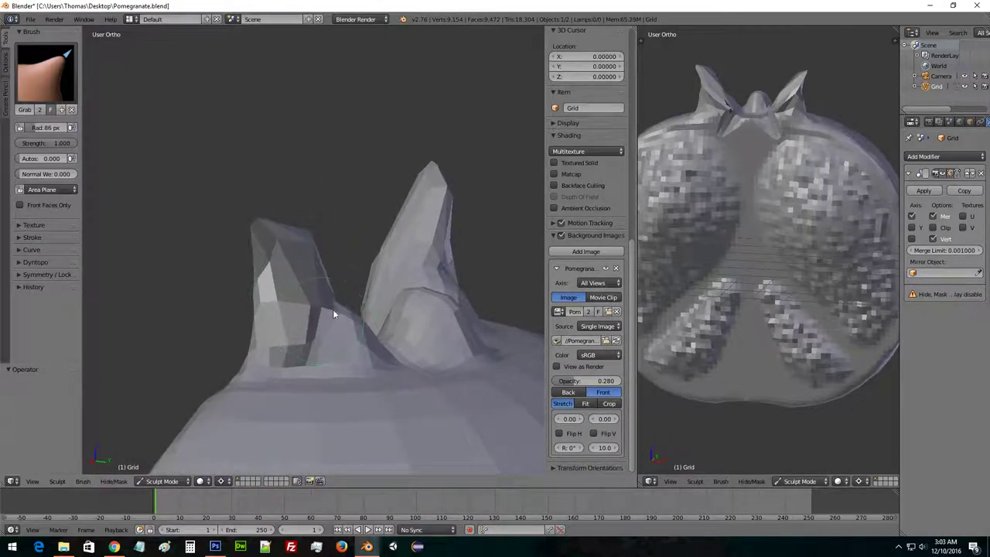
pyautogui.moveTo(339, 324)
pyautogui.mouseDown(button='middle')
pyautogui.moveTo(328, 340)
pyautogui.moveTo(318, 316)
pyautogui.mouseUp(button='middle')
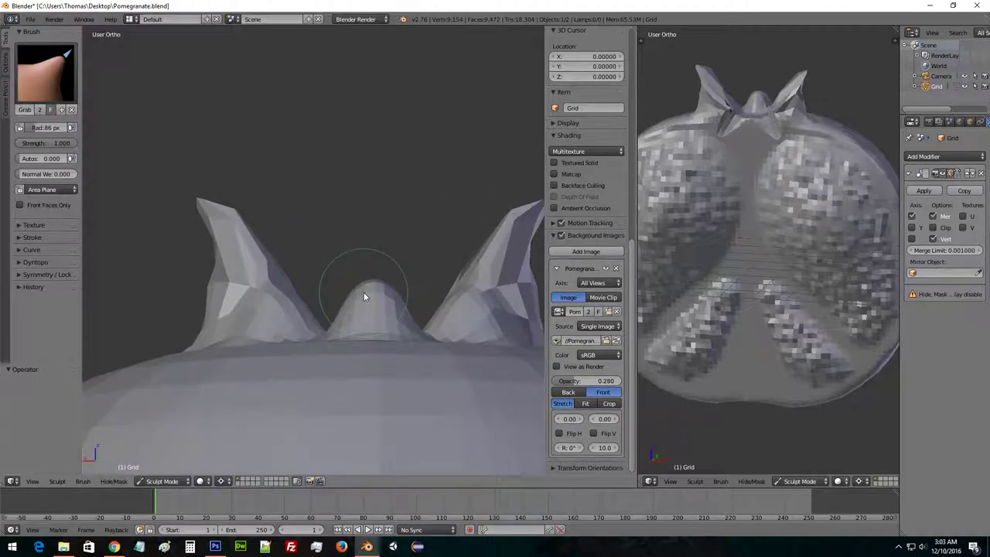
# Pull the middle crown bump up into a tall sepal and compare it with the reference from the front.
pyautogui.moveTo(386, 285)
pyautogui.mouseDown(button='middle')
pyautogui.moveTo(434, 354)
pyautogui.moveTo(414, 325)
pyautogui.moveTo(403, 277)
pyautogui.moveTo(370, 294)
pyautogui.moveTo(393, 290)
pyautogui.mouseUp(button='middle')
pyautogui.moveTo(406, 292)
pyautogui.mouseDown()
pyautogui.moveTo(393, 315)
pyautogui.moveTo(371, 324)
pyautogui.moveTo(392, 269)
pyautogui.moveTo(415, 268)
pyautogui.mouseUp()
pyautogui.moveTo(414, 268)
pyautogui.mouseDown(button='middle')
pyautogui.moveTo(425, 269)
pyautogui.moveTo(425, 247)
pyautogui.moveTo(380, 221)
pyautogui.moveTo(349, 223)
pyautogui.mouseUp(button='middle')
pyautogui.moveTo(348, 223)
pyautogui.mouseDown()
pyautogui.moveTo(337, 221)
pyautogui.moveTo(349, 227)
pyautogui.moveTo(347, 195)
pyautogui.mouseUp()
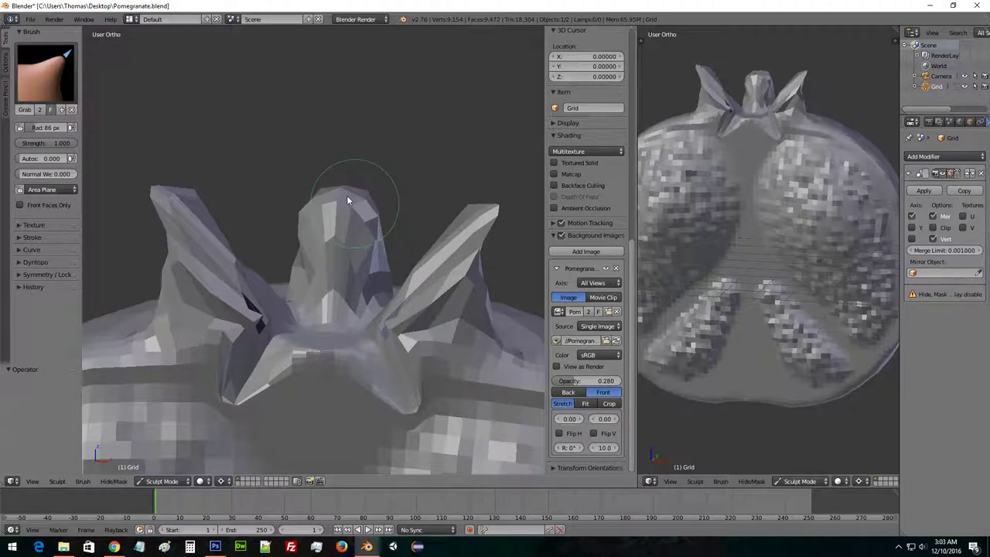
pyautogui.scroll(-1, 376, 288)
pyautogui.moveTo(380, 301); pyautogui.dragTo(381, 278, button='middle')
pyautogui.press('KP_1')
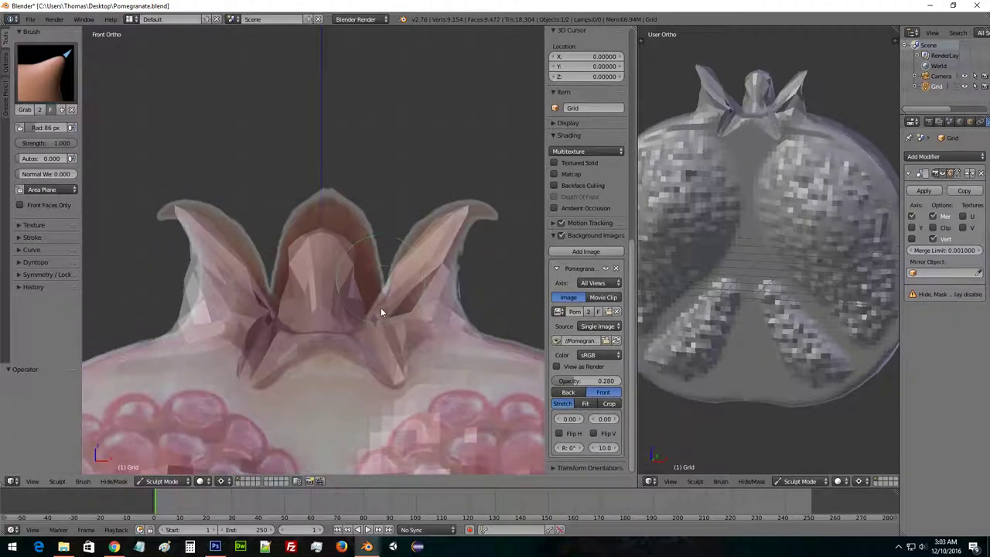
pyautogui.scroll(4, 381, 310)
pyautogui.scroll(-5, 407, 282)
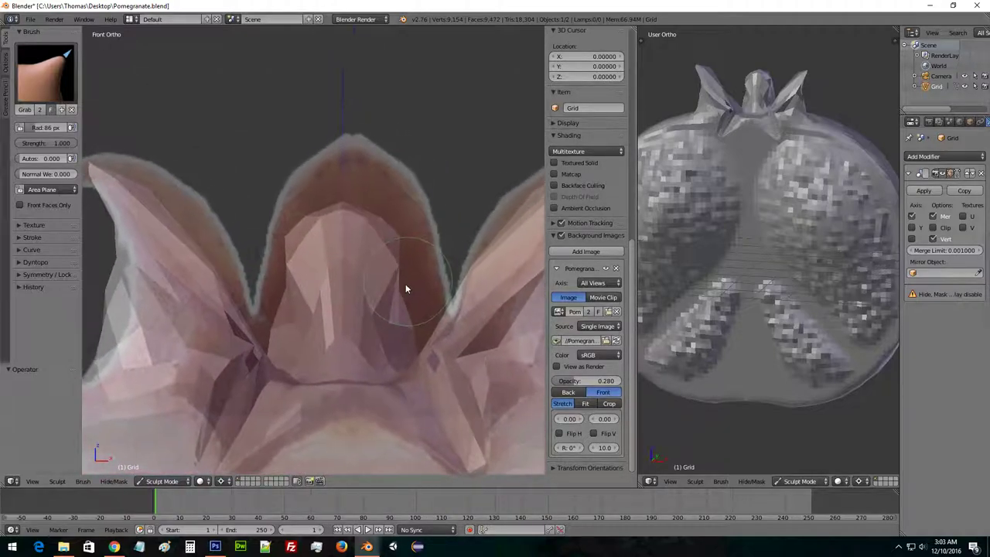
# Switch to the Smooth brush and smooth the creased faces of the outer crown sepals.
pyautogui.moveTo(399, 290); pyautogui.dragTo(387, 284, button='middle')
pyautogui.click(56, 85)
pyautogui.click(289, 191)
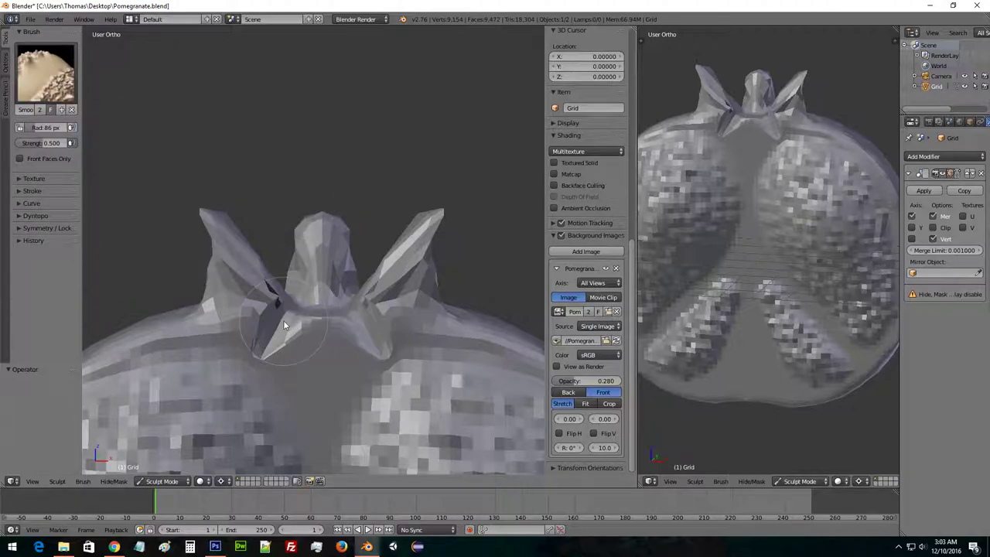
pyautogui.moveTo(343, 241); pyautogui.dragTo(345, 265, button='middle')
pyautogui.moveTo(382, 228); pyautogui.dragTo(417, 267, button='middle')
pyautogui.moveTo(416, 268); pyautogui.dragTo(456, 232)
pyautogui.moveTo(393, 244); pyautogui.dragTo(430, 221)
pyautogui.moveTo(392, 234)
pyautogui.mouseDown(button='middle')
pyautogui.moveTo(414, 231)
pyautogui.moveTo(358, 289)
pyautogui.moveTo(398, 269)
pyautogui.moveTo(379, 313)
pyautogui.mouseUp(button='middle')
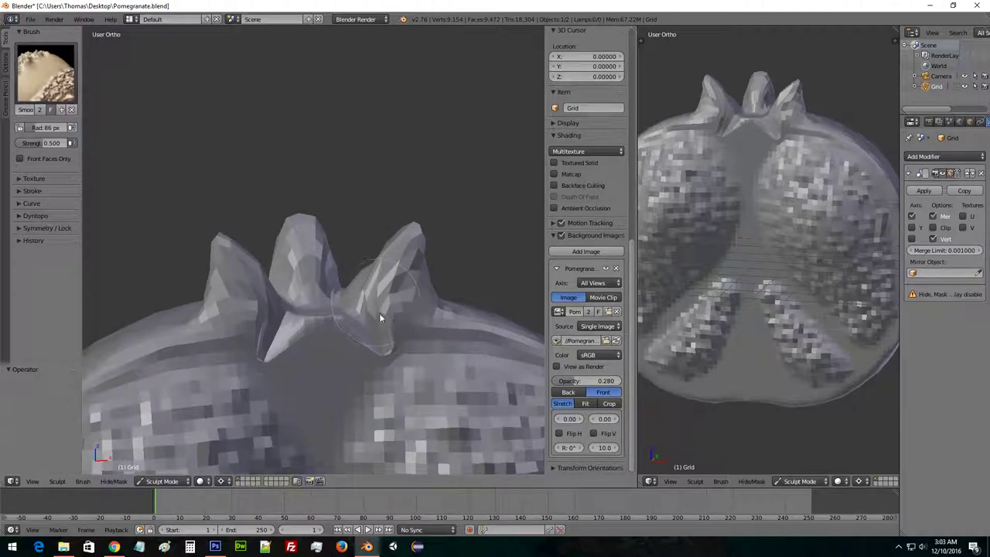
pyautogui.moveTo(402, 294); pyautogui.dragTo(425, 291)
pyautogui.moveTo(455, 286)
pyautogui.mouseDown(button='middle')
pyautogui.moveTo(337, 286)
pyautogui.moveTo(339, 346)
pyautogui.moveTo(353, 321)
pyautogui.moveTo(475, 343)
pyautogui.moveTo(371, 292)
pyautogui.mouseUp(button='middle')
# Shrink the brush radius to 31 px and nudge the crown's lower front point upward with the Grab brush.
pyautogui.click(41, 75)
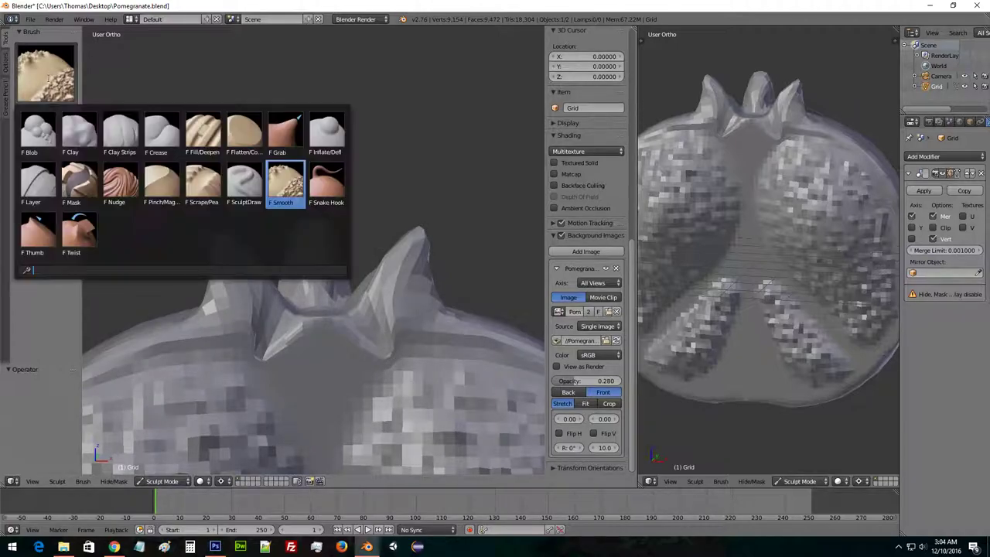
pyautogui.click(284, 133)
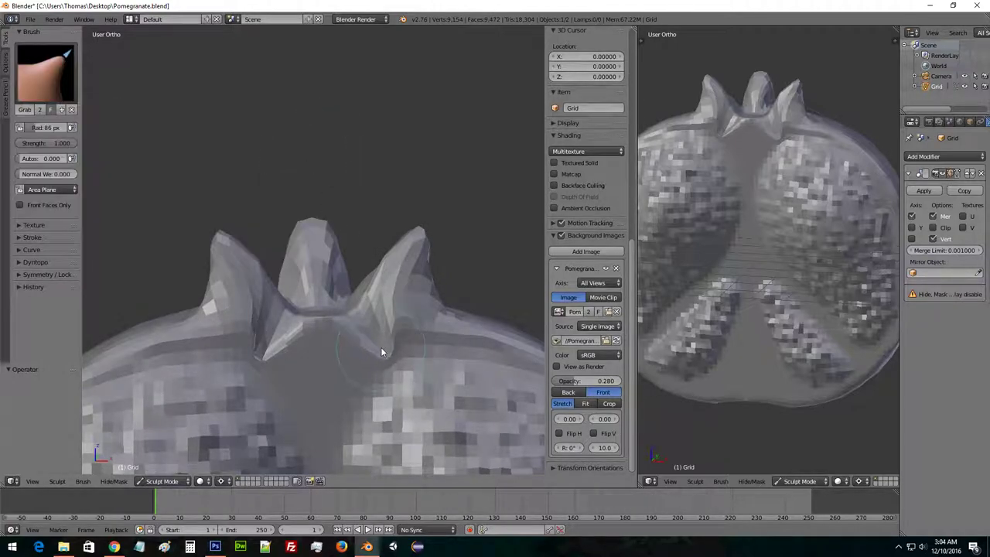
pyautogui.press('[')
pyautogui.press('[')
pyautogui.press('[')
pyautogui.press('[')
pyautogui.press('[')
pyautogui.press('[')
pyautogui.press('[')
pyautogui.press('[')
pyautogui.press('[')
pyautogui.moveTo(385, 349)
pyautogui.mouseDown()
pyautogui.moveTo(392, 352)
pyautogui.moveTo(382, 335)
pyautogui.mouseUp()
pyautogui.moveTo(381, 336)
pyautogui.mouseDown(button='middle')
pyautogui.moveTo(408, 325)
pyautogui.moveTo(392, 331)
pyautogui.mouseUp(button='middle')
# Smooth the crown's lower front point and the edge beside it with the Smooth brush.
pyautogui.click(47, 73)
pyautogui.click(294, 174)
pyautogui.moveTo(360, 329); pyautogui.dragTo(391, 342)
pyautogui.moveTo(351, 329); pyautogui.dragTo(307, 227, button='middle')
# Deflate the crown's front rim between the outer sepals with the Inflate/Deflate brush.
pyautogui.click(40, 81)
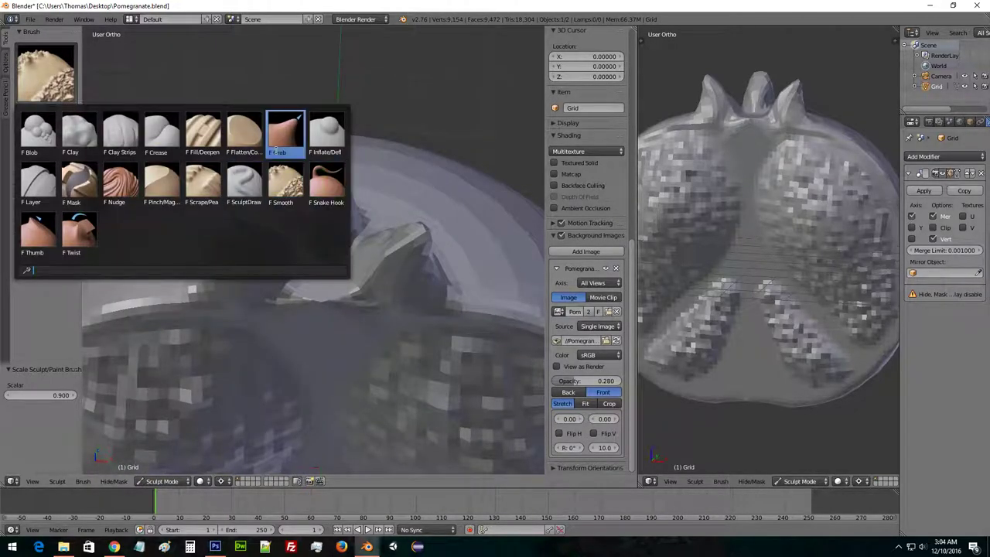
pyautogui.click(312, 133)
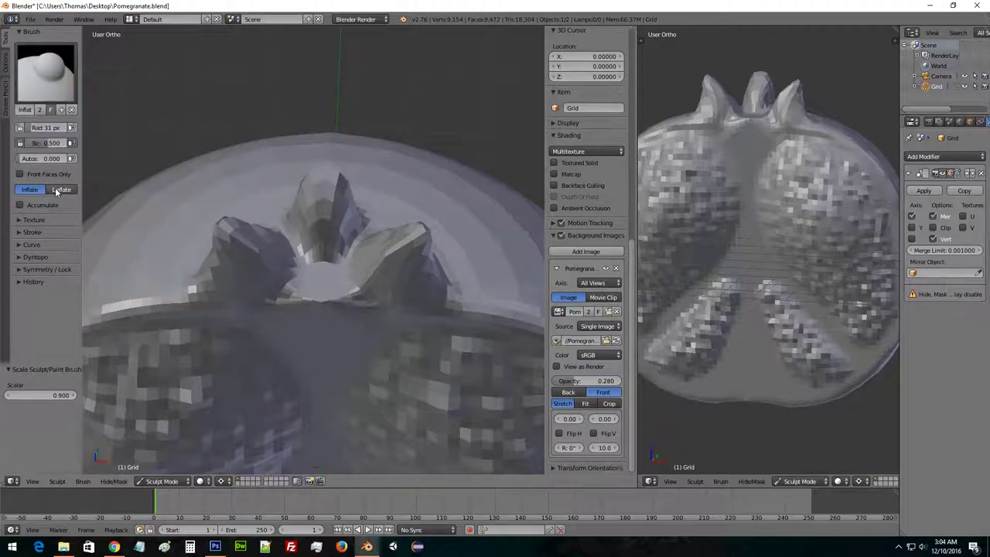
pyautogui.moveTo(323, 301)
pyautogui.mouseDown(button='middle')
pyautogui.moveTo(364, 298)
pyautogui.moveTo(322, 314)
pyautogui.mouseUp(button='middle')
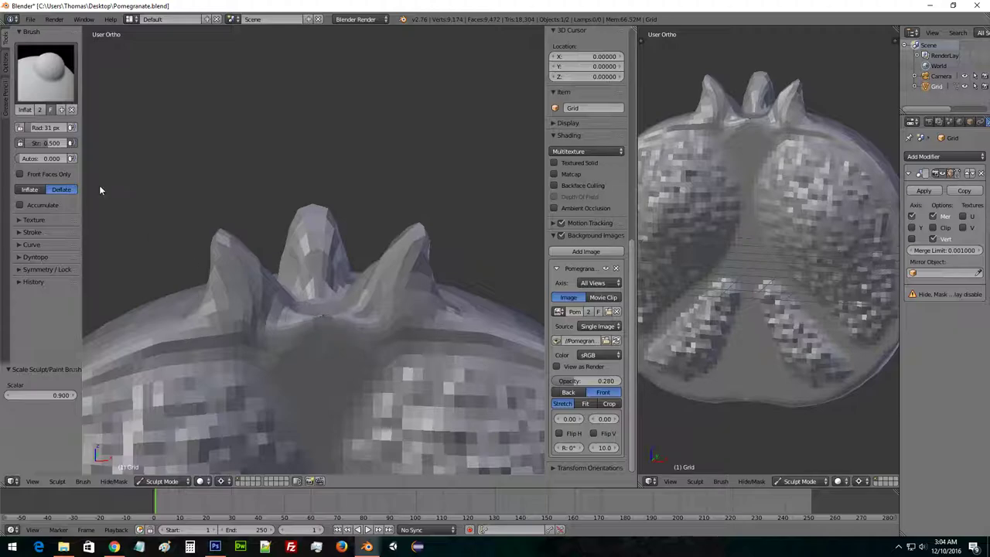
# Smooth the crown's front rim across the centre with the Smooth brush.
pyautogui.click(47, 74)
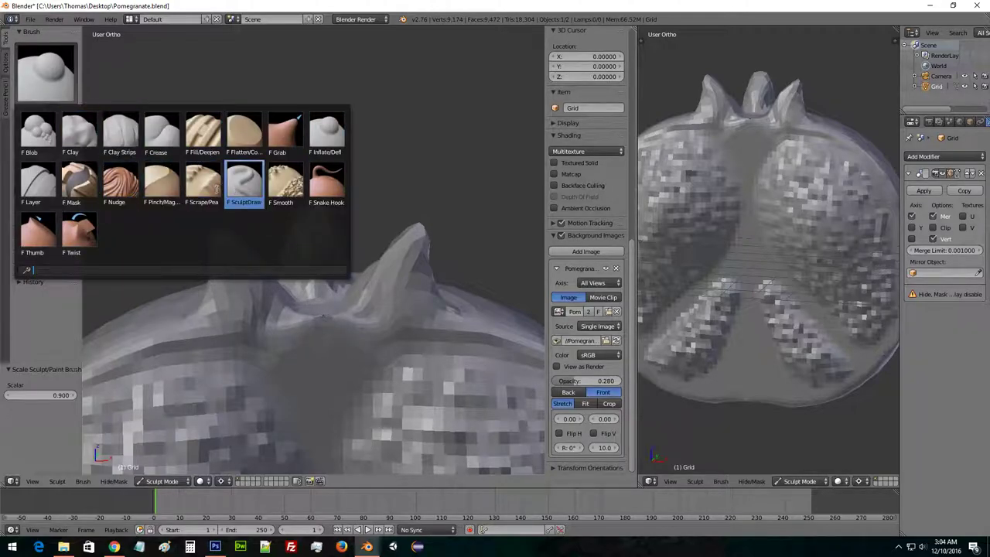
pyautogui.click(288, 182)
pyautogui.moveTo(372, 314); pyautogui.dragTo(317, 320)
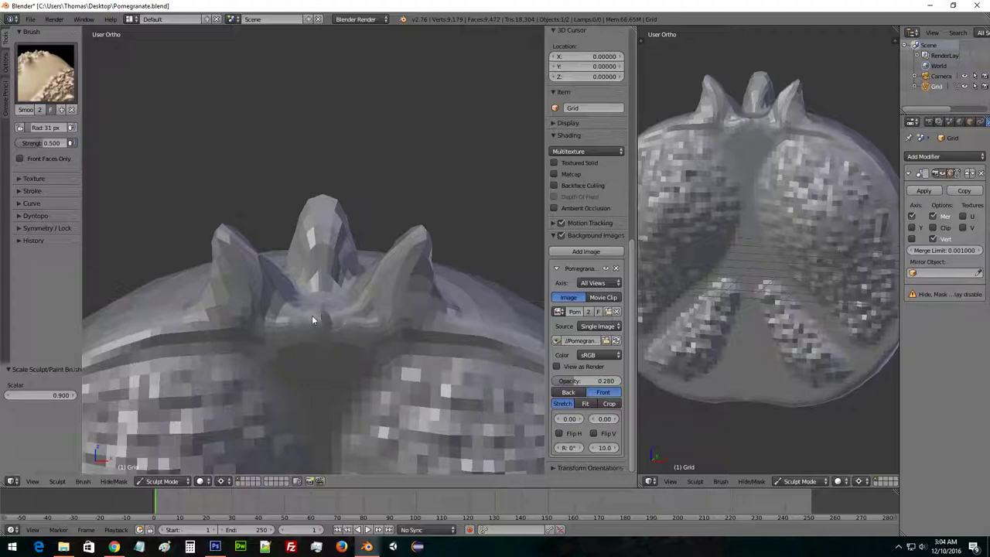
# Enter Edit Mode close on the split centre seam below the crown and clear the vertex selection.
pyautogui.moveTo(333, 296); pyautogui.dragTo(292, 269, button='middle')
pyautogui.scroll(4, 345, 324)
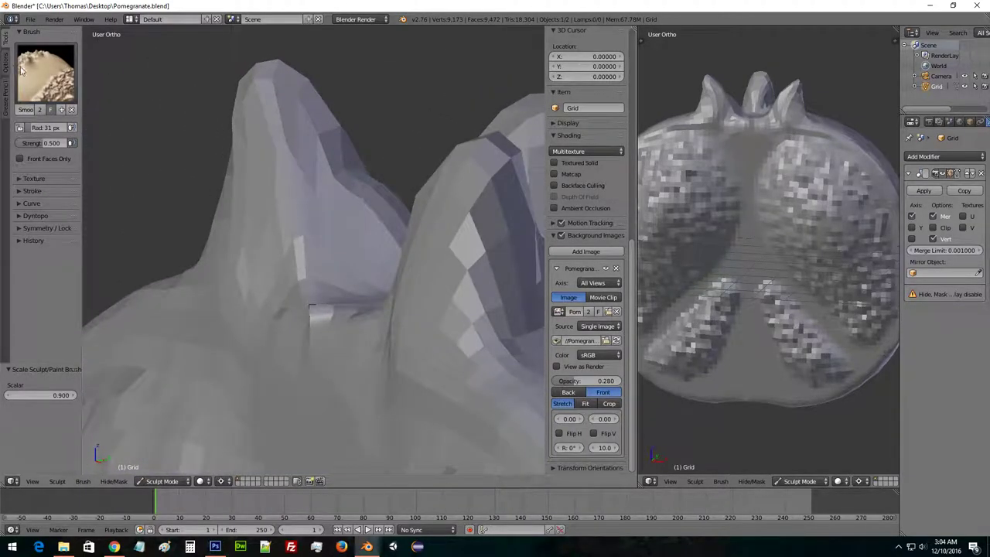
pyautogui.click(47, 74)
pyautogui.scroll(6, 317, 314)
pyautogui.moveTo(429, 393)
pyautogui.keyDown('shift'); pyautogui.mouseDown(button='middle')
pyautogui.moveTo(401, 242)
pyautogui.moveTo(460, 256)
pyautogui.moveTo(436, 236)
pyautogui.mouseUp(button='middle'); pyautogui.keyUp('shift')
pyautogui.scroll(6, 401, 242)
pyautogui.scroll(2, 364, 307)
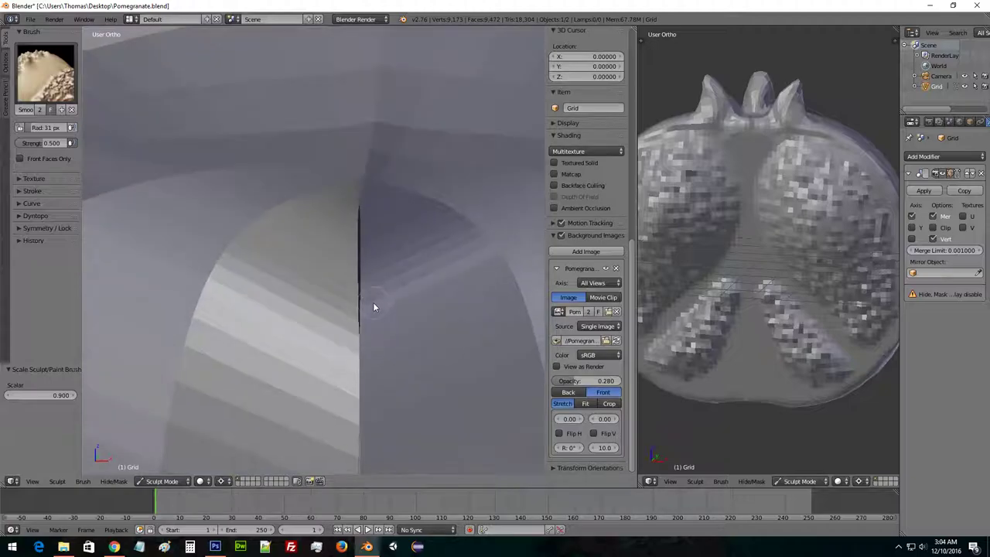
pyautogui.press('Tab')
pyautogui.moveTo(389, 261); pyautogui.dragTo(387, 239, button='middle')
pyautogui.rightClick(396, 162)
pyautogui.moveTo(413, 183); pyautogui.dragTo(441, 164, button='middle')
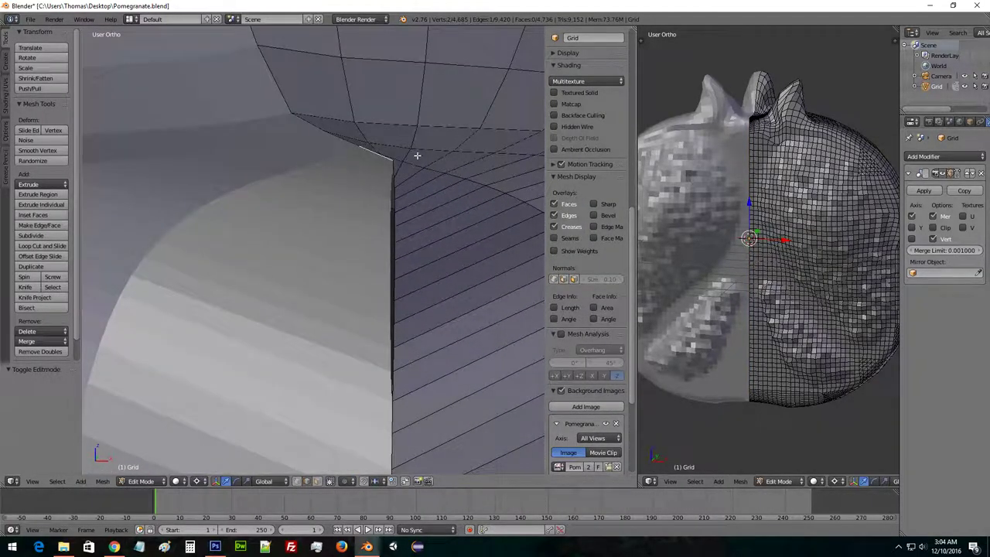
pyautogui.press('a')
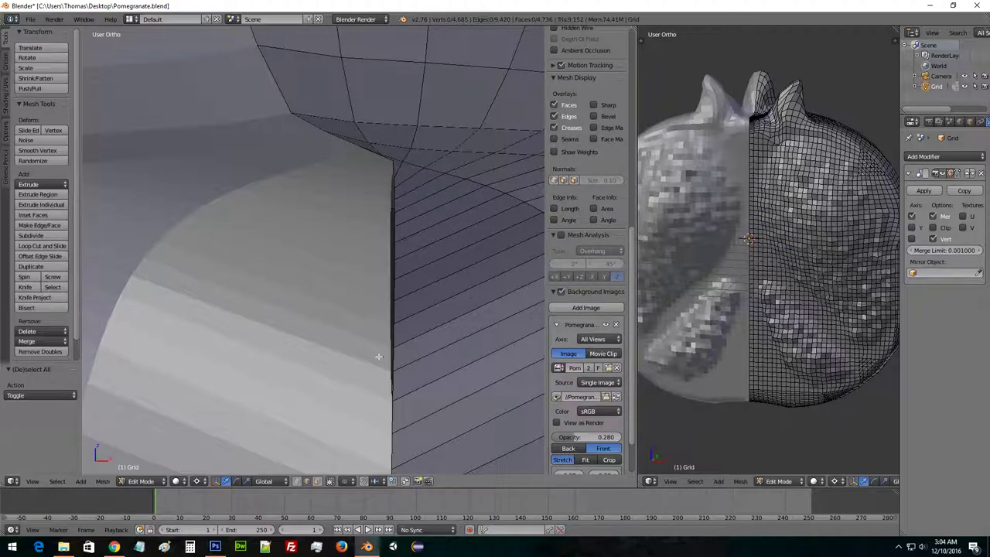
# Select the whole edge loop running along the mesh's centre seam.
pyautogui.click(303, 482)
pyautogui.keyDown('alt'); pyautogui.rightClick(393, 208); pyautogui.keyUp('alt')
pyautogui.moveTo(454, 211)
pyautogui.mouseDown(button='middle')
pyautogui.moveTo(397, 302)
pyautogui.moveTo(386, 270)
pyautogui.moveTo(383, 284)
pyautogui.moveTo(402, 247)
pyautogui.mouseUp(button='middle')
pyautogui.scroll(10, 599, 124)
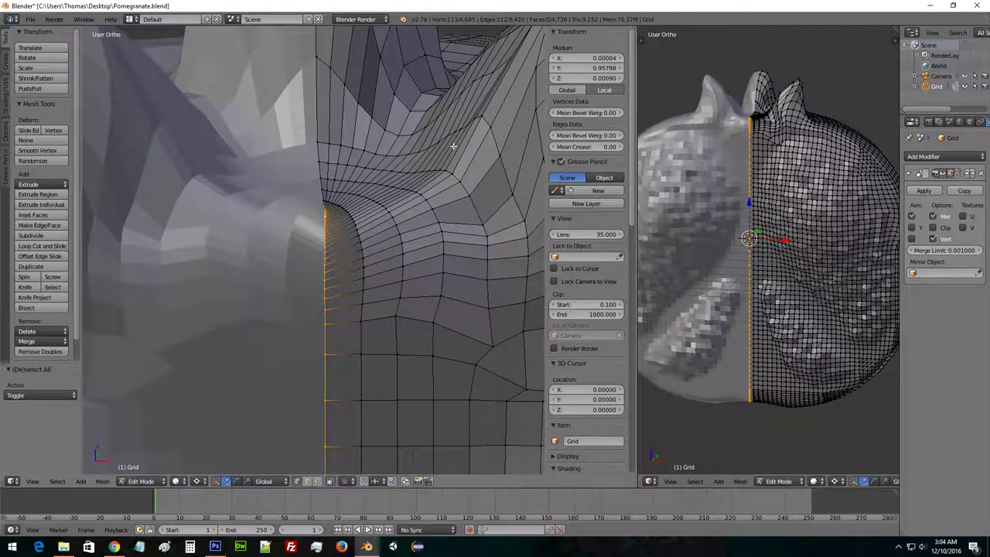
pyautogui.moveTo(398, 220); pyautogui.dragTo(358, 281, button='middle')
pyautogui.scroll(6, 403, 221)
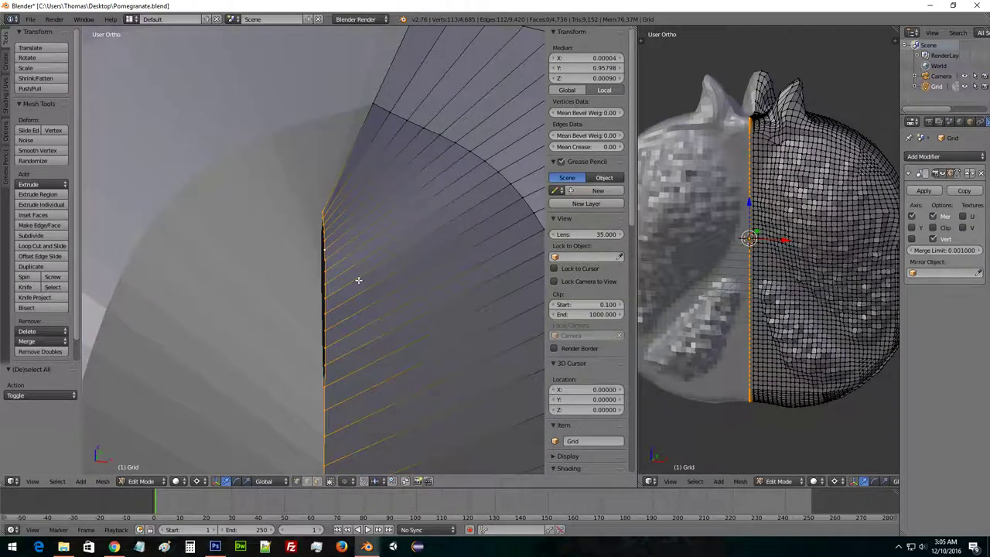
pyautogui.moveTo(383, 328); pyautogui.dragTo(346, 247, button='middle')
pyautogui.rightClick(325, 229)
pyautogui.rightClick(318, 220)
pyautogui.keyDown('alt'); pyautogui.rightClick(321, 254); pyautogui.keyUp('alt')
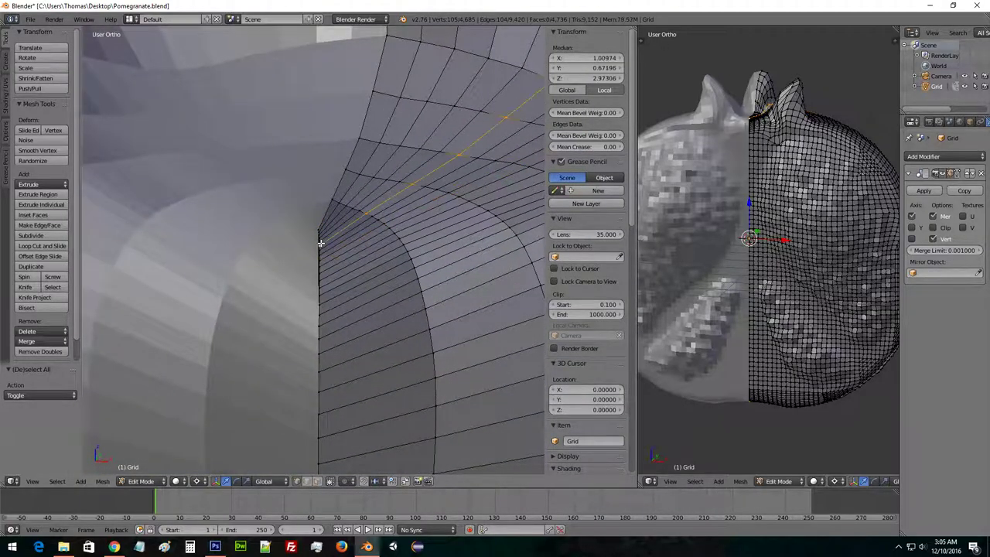
pyautogui.moveTo(341, 258)
pyautogui.mouseDown(button='middle')
pyautogui.moveTo(390, 250)
pyautogui.moveTo(354, 256)
pyautogui.mouseUp(button='middle')
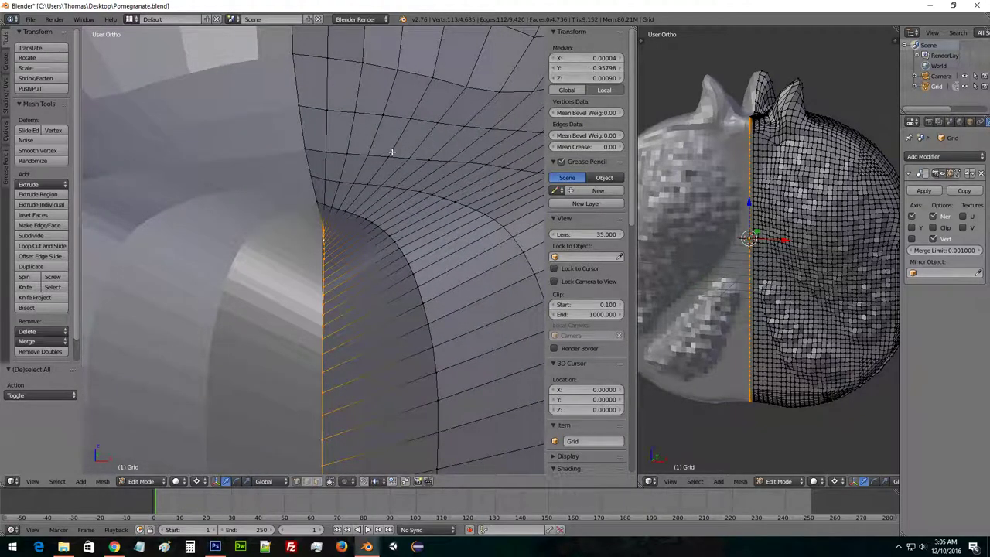
# Flatten the selected seam loop by scaling it to 0 along X, and return to Sculpt Mode.
pyautogui.press('s')
pyautogui.press('x')
pyautogui.press('0')
pyautogui.press('Return')
pyautogui.moveTo(393, 151)
pyautogui.mouseDown(button='middle')
pyautogui.moveTo(347, 179)
pyautogui.moveTo(364, 207)
pyautogui.mouseUp(button='middle')
pyautogui.press('Tab')
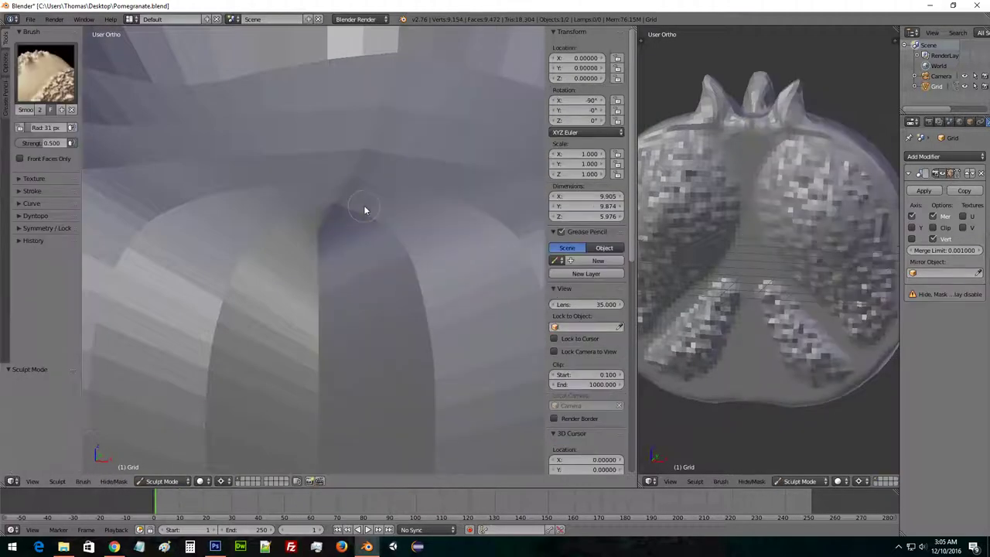
# Pull the centre seam vertices just below the crown sideways with the Grab brush to close the gap.
pyautogui.moveTo(321, 248)
pyautogui.mouseDown(button='middle')
pyautogui.moveTo(334, 248)
pyautogui.moveTo(326, 247)
pyautogui.moveTo(400, 193)
pyautogui.moveTo(330, 212)
pyautogui.mouseUp(button='middle')
pyautogui.press('space')
pyautogui.click(282, 138)
pyautogui.moveTo(286, 147)
pyautogui.mouseDown(button='middle')
pyautogui.moveTo(303, 191)
pyautogui.moveTo(301, 229)
pyautogui.mouseUp(button='middle')
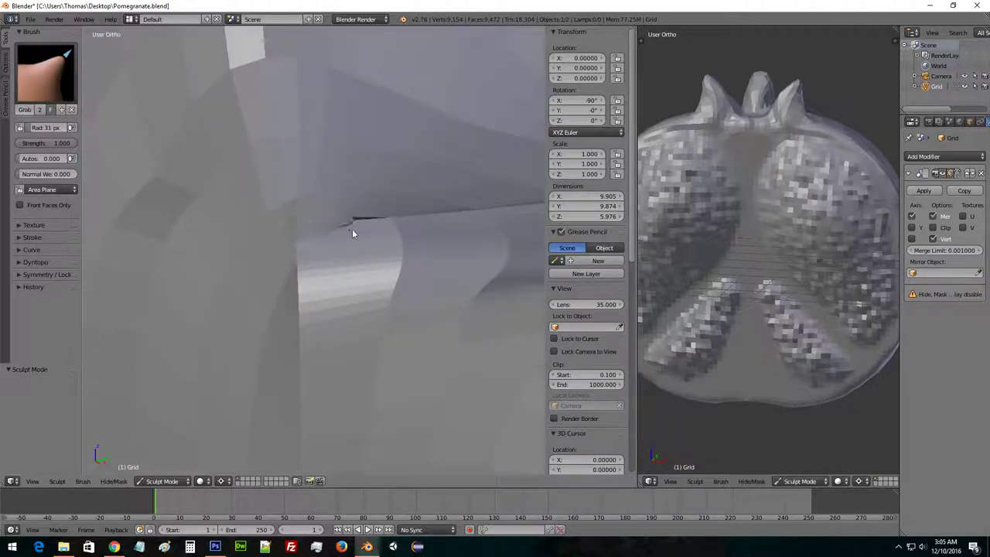
pyautogui.moveTo(305, 246); pyautogui.dragTo(321, 246)
pyautogui.moveTo(295, 266); pyautogui.dragTo(337, 255, button='middle')
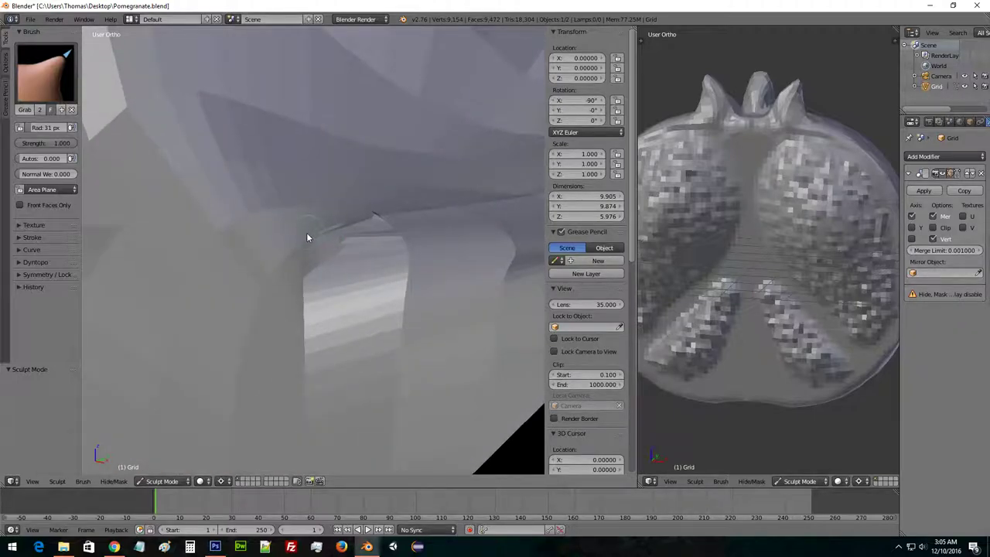
# Smooth the pulled seam area below the crown with the Smooth brush.
pyautogui.moveTo(362, 223)
pyautogui.mouseDown(button='middle')
pyautogui.moveTo(431, 227)
pyautogui.moveTo(309, 224)
pyautogui.mouseUp(button='middle')
pyautogui.click(48, 71)
pyautogui.click(286, 184)
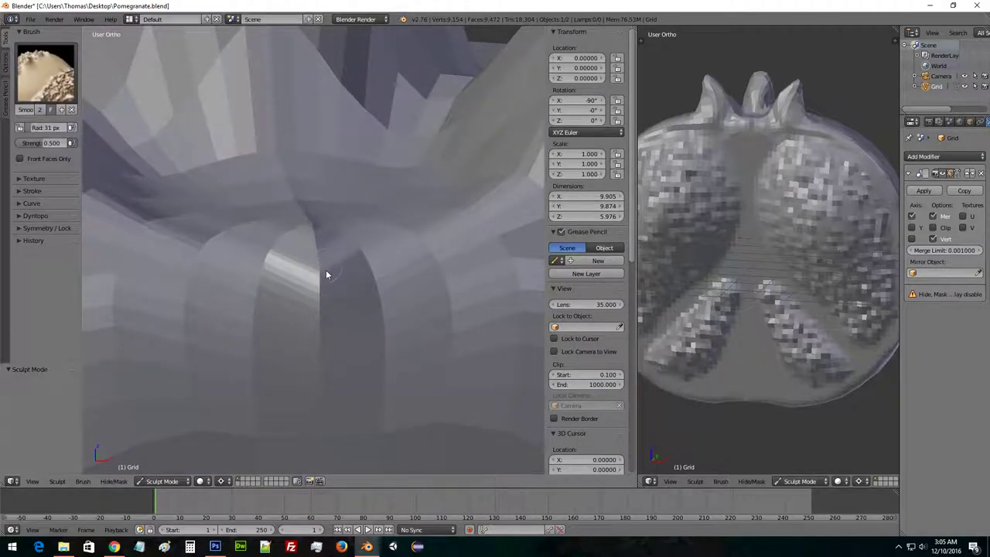
pyautogui.moveTo(380, 239); pyautogui.dragTo(426, 242, button='middle')
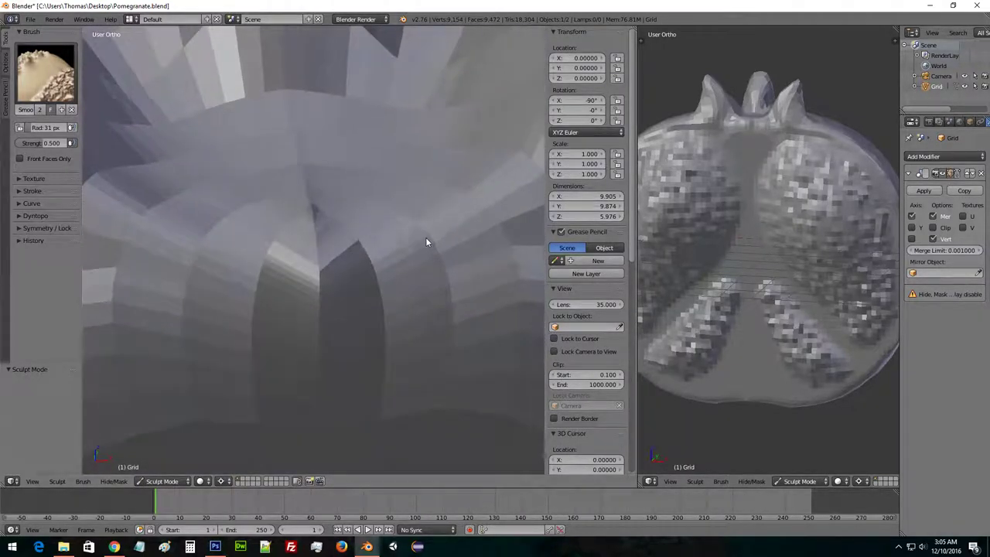
# Enlarge the Smooth brush to a 124 px radius and soften the crown rim around the centre seam.
pyautogui.click(59, 90)
pyautogui.click(62, 89)
pyautogui.press(']')
pyautogui.press(']')
pyautogui.press(']')
pyautogui.press(']')
pyautogui.press(']')
pyautogui.press(']')
pyautogui.press(']')
pyautogui.press(']')
pyautogui.moveTo(354, 203); pyautogui.dragTo(385, 188)
pyautogui.moveTo(359, 200)
pyautogui.mouseDown(button='middle')
pyautogui.moveTo(385, 165)
pyautogui.moveTo(284, 177)
pyautogui.moveTo(302, 212)
pyautogui.mouseUp(button='middle')
# Carve a notch into the crown's front rim at the centre with the SculptDraw brush set to Subtract.
pyautogui.click(58, 83)
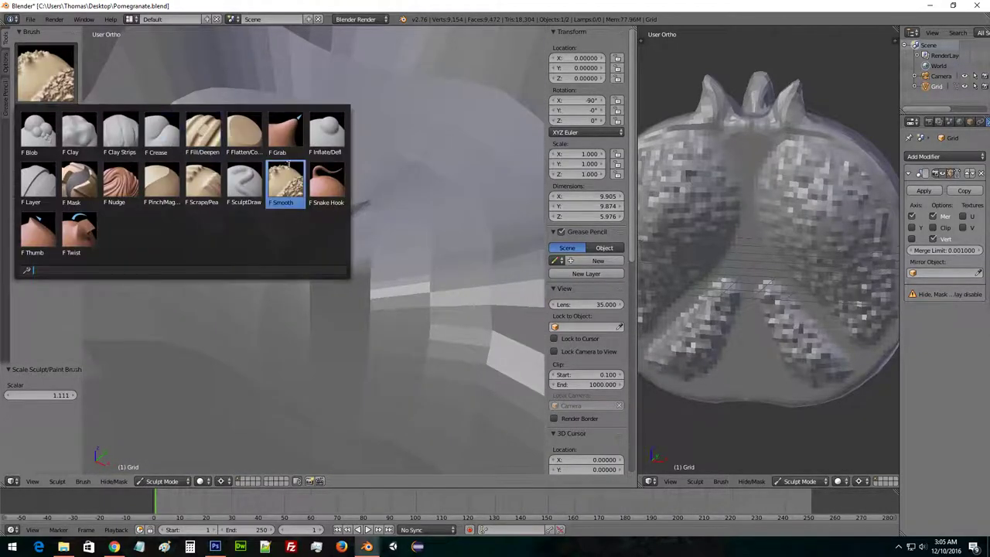
pyautogui.click(263, 192)
pyautogui.click(61, 205)
pyautogui.moveTo(340, 216)
pyautogui.mouseDown()
pyautogui.moveTo(359, 217)
pyautogui.moveTo(319, 278)
pyautogui.moveTo(353, 226)
pyautogui.mouseUp()
pyautogui.moveTo(317, 327); pyautogui.dragTo(384, 230)
pyautogui.moveTo(384, 229)
pyautogui.mouseDown(button='middle')
pyautogui.moveTo(441, 184)
pyautogui.moveTo(389, 210)
pyautogui.moveTo(363, 248)
pyautogui.mouseUp(button='middle')
# Smooth the carved notch and the folded faces between the front sepals with the Smooth brush.
pyautogui.click(46, 74)
pyautogui.click(297, 186)
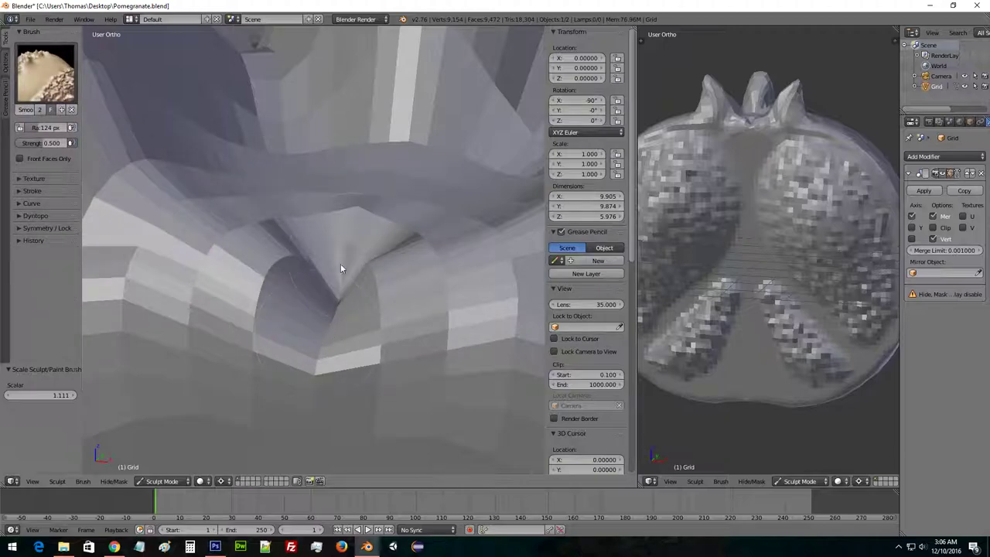
pyautogui.moveTo(380, 307)
pyautogui.mouseDown(button='middle')
pyautogui.moveTo(444, 274)
pyautogui.moveTo(351, 272)
pyautogui.moveTo(319, 230)
pyautogui.moveTo(382, 228)
pyautogui.moveTo(285, 234)
pyautogui.mouseUp(button='middle')
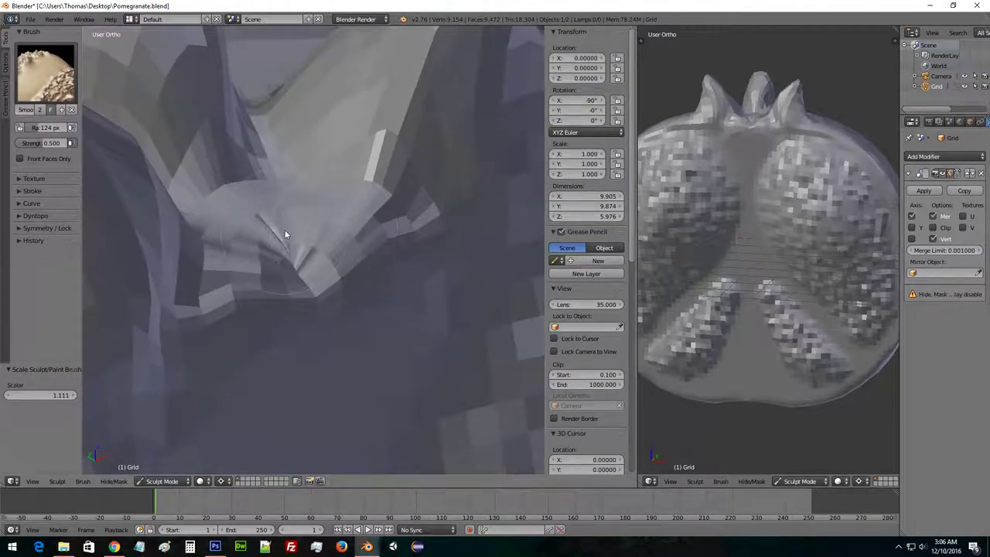
pyautogui.moveTo(270, 217); pyautogui.dragTo(327, 249)
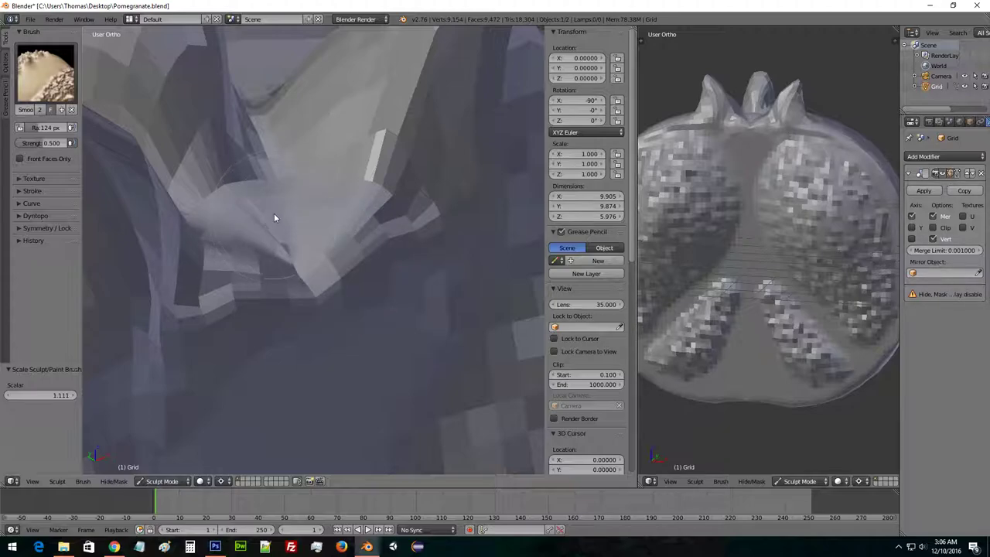
pyautogui.moveTo(333, 219)
pyautogui.mouseDown(button='middle')
pyautogui.moveTo(294, 188)
pyautogui.moveTo(356, 203)
pyautogui.mouseUp(button='middle')
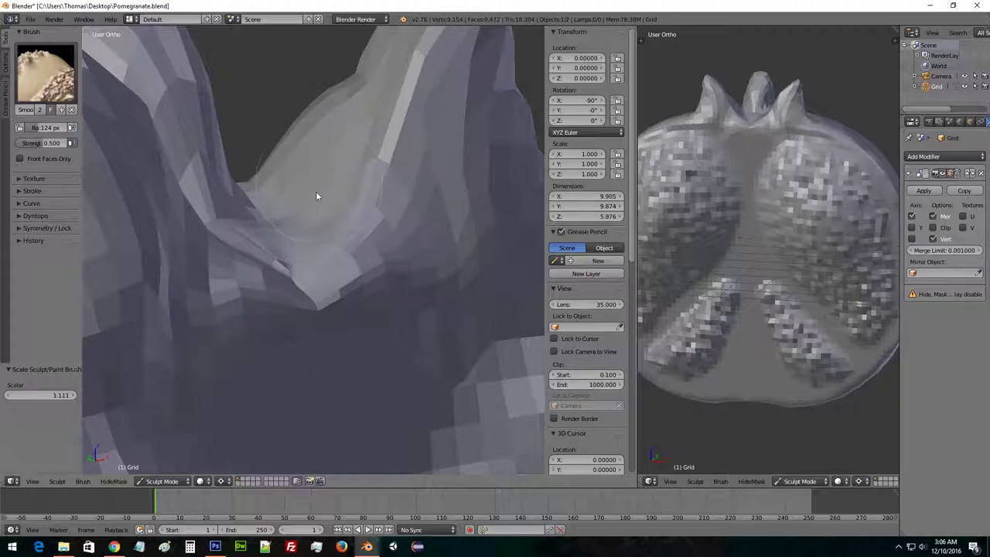
# Examine the sepals and the notch between them from the front, the side and behind.
pyautogui.moveTo(353, 186)
pyautogui.mouseDown(button='middle')
pyautogui.moveTo(372, 140)
pyautogui.moveTo(400, 139)
pyautogui.moveTo(188, 135)
pyautogui.moveTo(299, 198)
pyautogui.moveTo(269, 215)
pyautogui.mouseUp(button='middle')
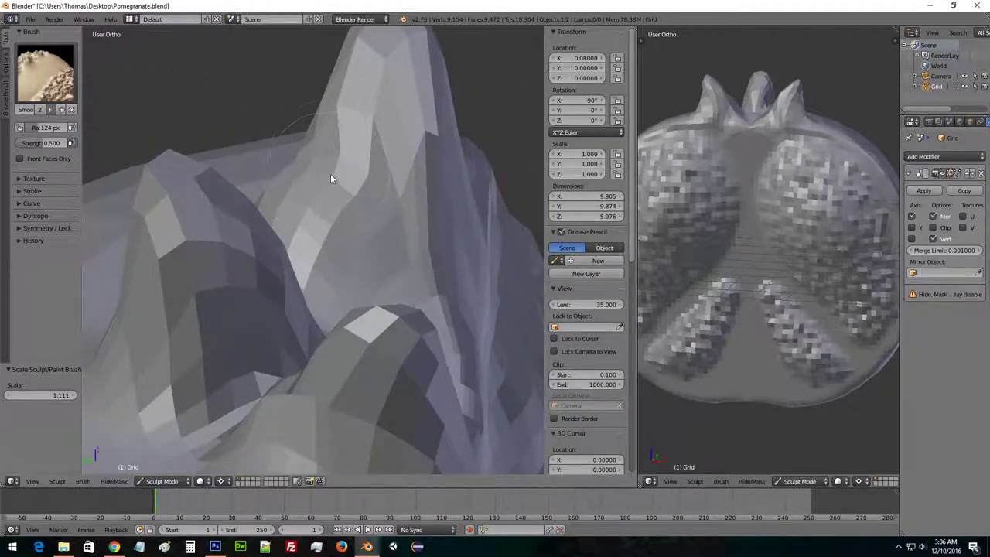
pyautogui.moveTo(379, 117)
pyautogui.mouseDown(button='middle')
pyautogui.moveTo(431, 186)
pyautogui.moveTo(443, 246)
pyautogui.mouseUp(button='middle')
pyautogui.moveTo(466, 201); pyautogui.dragTo(411, 230, button='middle')
pyautogui.moveTo(471, 242)
pyautogui.mouseDown(button='middle')
pyautogui.moveTo(454, 302)
pyautogui.moveTo(438, 223)
pyautogui.mouseUp(button='middle')
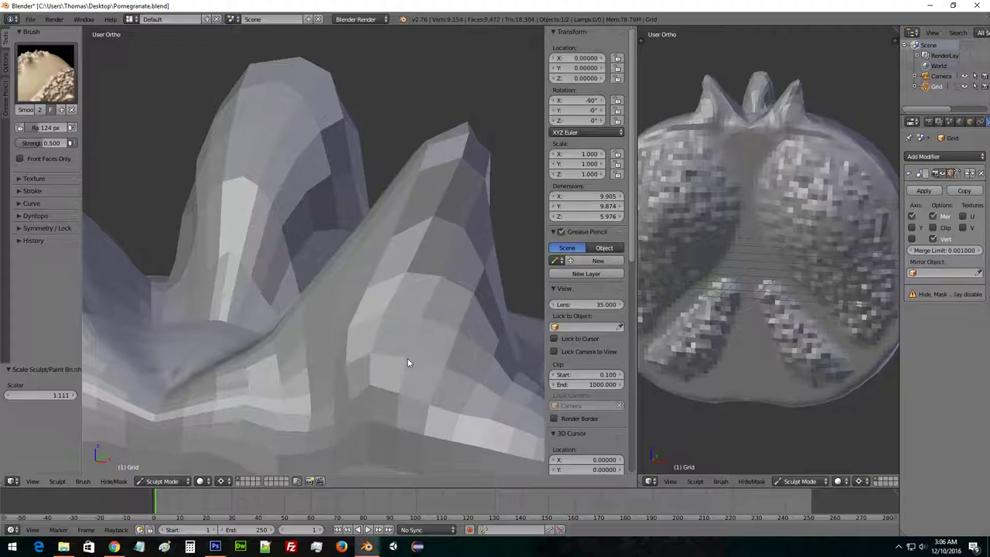
pyautogui.moveTo(482, 292)
pyautogui.mouseDown(button='middle')
pyautogui.moveTo(329, 306)
pyautogui.moveTo(239, 286)
pyautogui.moveTo(314, 309)
pyautogui.moveTo(223, 278)
pyautogui.moveTo(249, 315)
pyautogui.moveTo(240, 311)
pyautogui.mouseUp(button='middle')
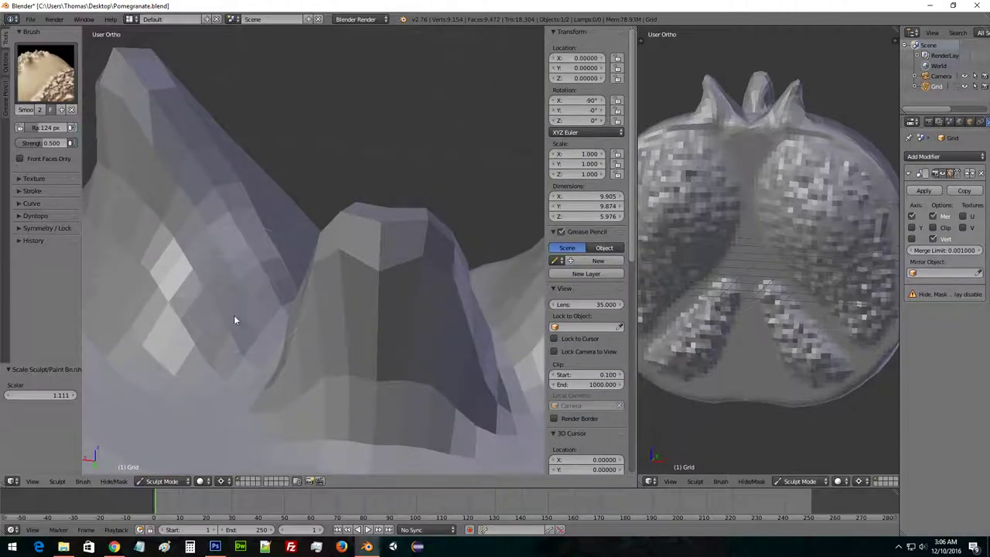
pyautogui.moveTo(260, 262)
pyautogui.mouseDown(button='middle')
pyautogui.moveTo(333, 293)
pyautogui.moveTo(433, 278)
pyautogui.moveTo(359, 283)
pyautogui.moveTo(400, 184)
pyautogui.moveTo(307, 194)
pyautogui.mouseUp(button='middle')
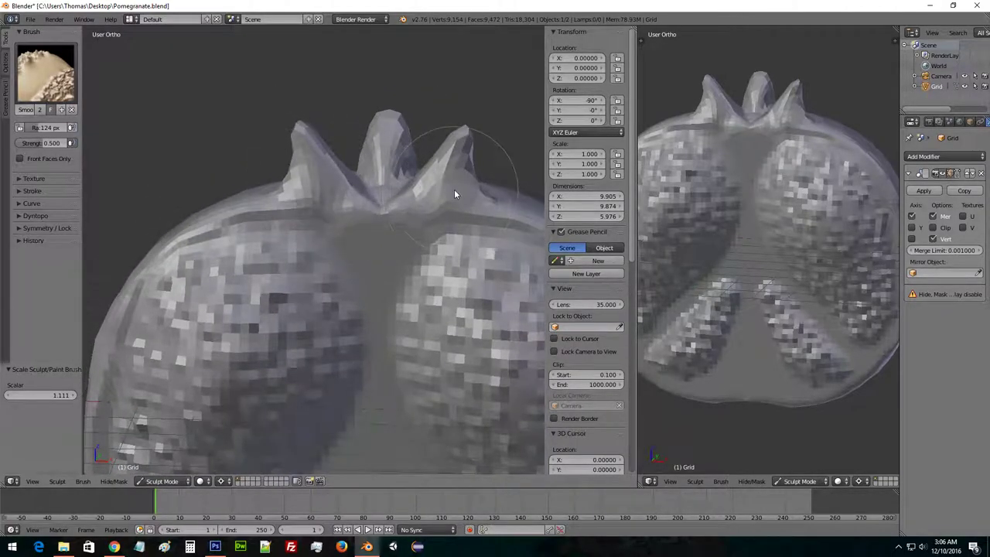
pyautogui.moveTo(377, 244)
pyautogui.mouseDown(button='middle')
pyautogui.moveTo(410, 223)
pyautogui.moveTo(394, 227)
pyautogui.moveTo(443, 266)
pyautogui.moveTo(313, 255)
pyautogui.moveTo(475, 212)
pyautogui.moveTo(430, 213)
pyautogui.moveTo(442, 231)
pyautogui.moveTo(390, 216)
pyautogui.moveTo(312, 243)
pyautogui.moveTo(270, 128)
pyautogui.mouseUp(button='middle')
# Build up the rounded back of the shell with the SculptDraw brush in Add mode at strength 0.199.
pyautogui.click(46, 74)
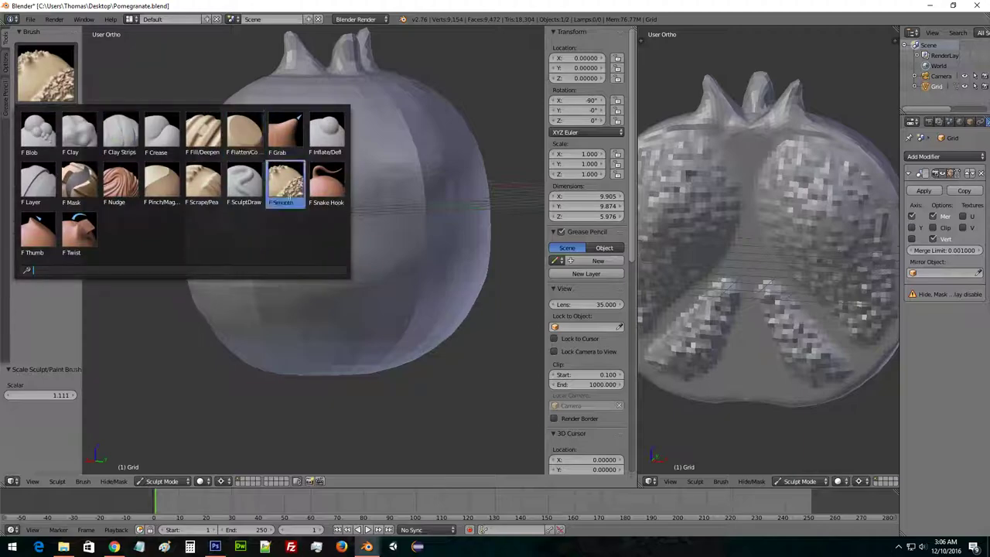
pyautogui.click(288, 187)
pyautogui.click(47, 73)
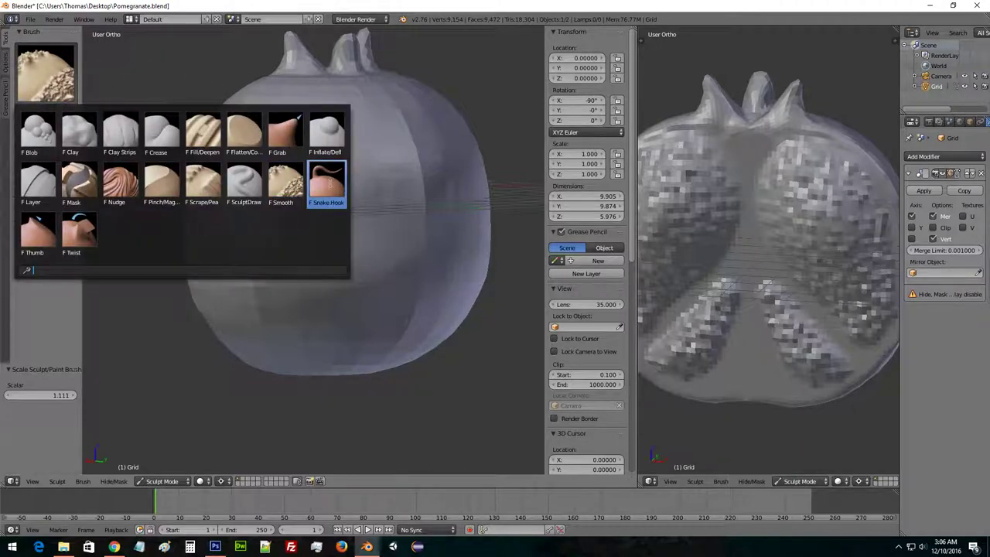
pyautogui.click(328, 182)
pyautogui.click(46, 73)
pyautogui.click(244, 182)
pyautogui.moveTo(351, 207); pyautogui.dragTo(283, 223, button='middle')
pyautogui.click(29, 205)
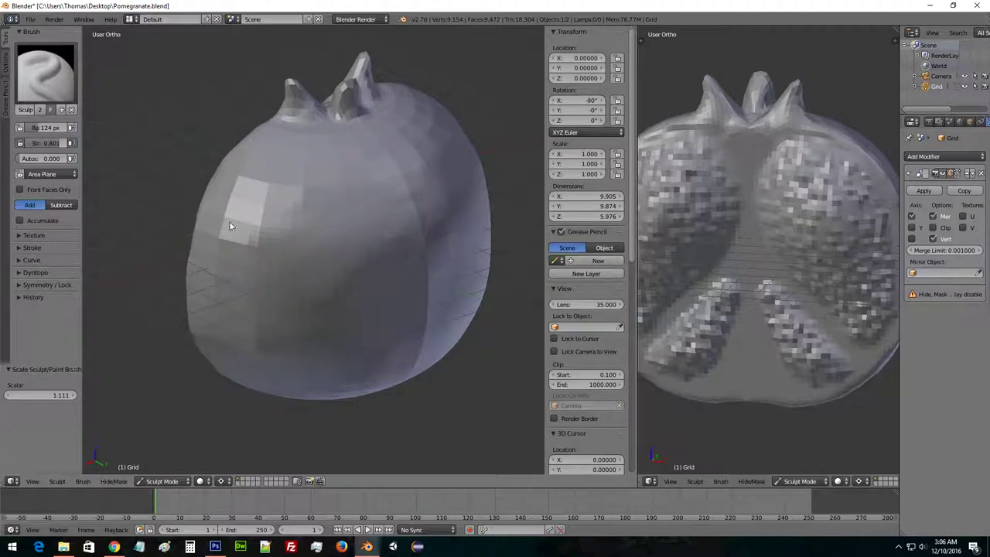
pyautogui.moveTo(57, 143); pyautogui.dragTo(32, 143)
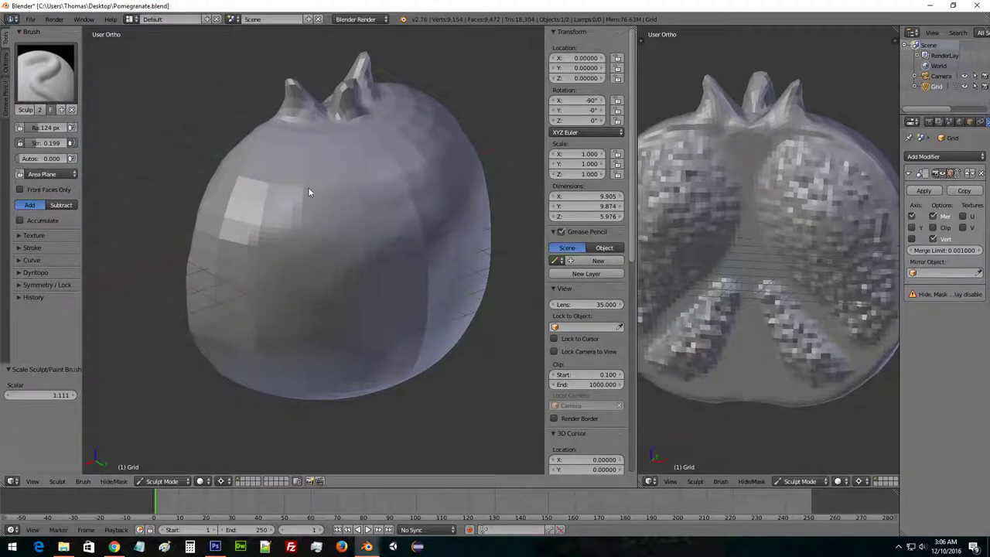
pyautogui.moveTo(310, 193); pyautogui.dragTo(266, 294)
# Continue adding volume around the shell's underside, sides and upper back with the SculptDraw brush.
pyautogui.moveTo(426, 270); pyautogui.dragTo(426, 199, button='middle')
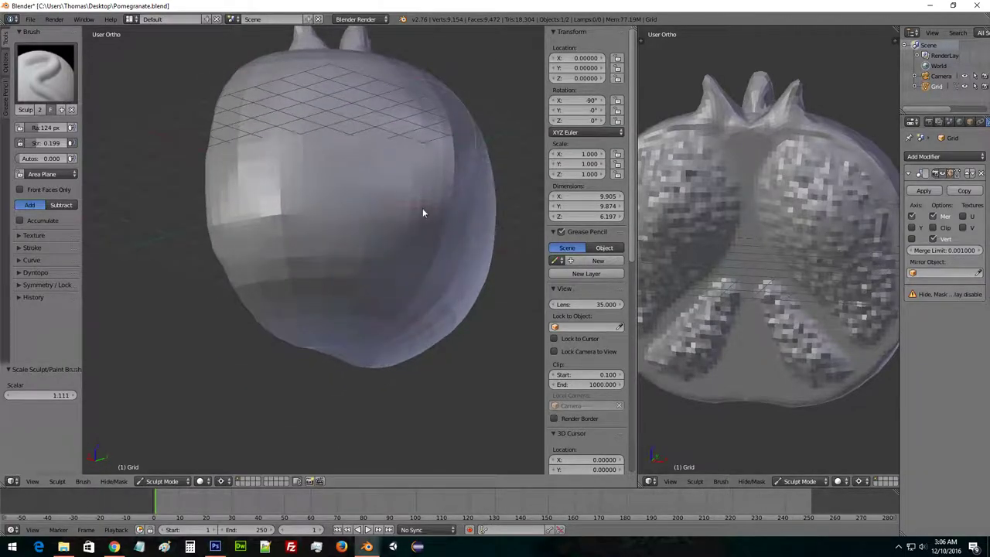
pyautogui.moveTo(336, 267); pyautogui.dragTo(355, 209, button='middle')
pyautogui.moveTo(360, 272); pyautogui.dragTo(354, 202, button='middle')
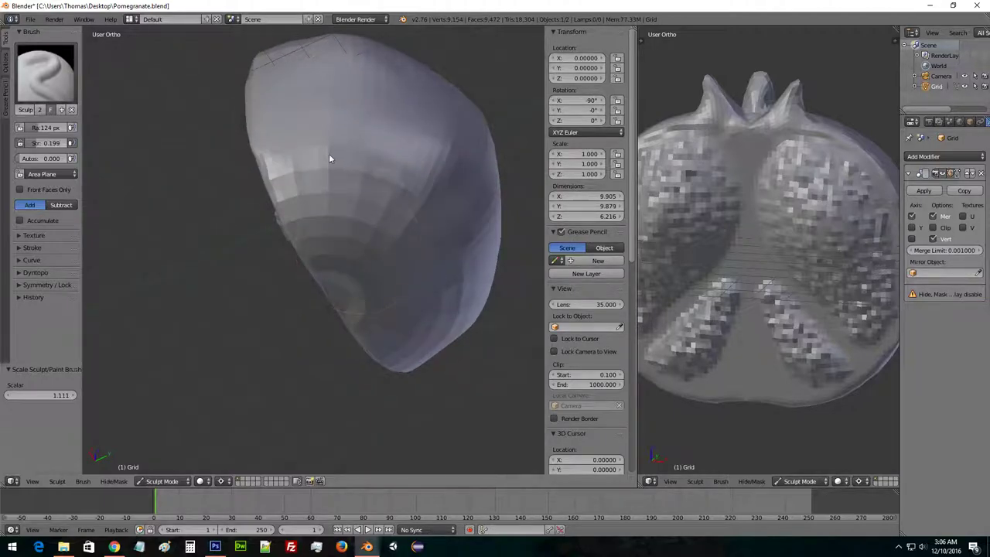
pyautogui.moveTo(413, 168); pyautogui.dragTo(342, 221, button='middle')
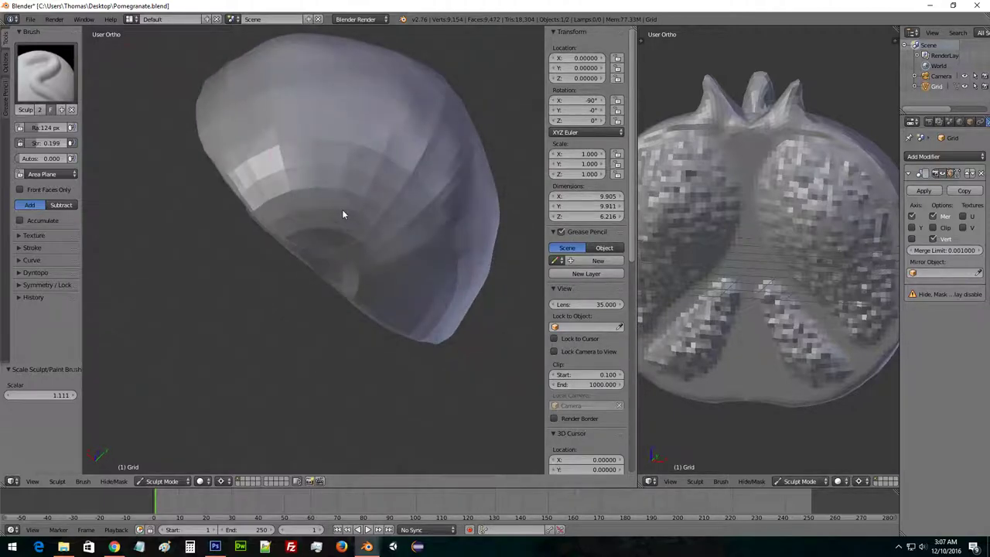
pyautogui.moveTo(318, 174); pyautogui.dragTo(352, 236, button='middle')
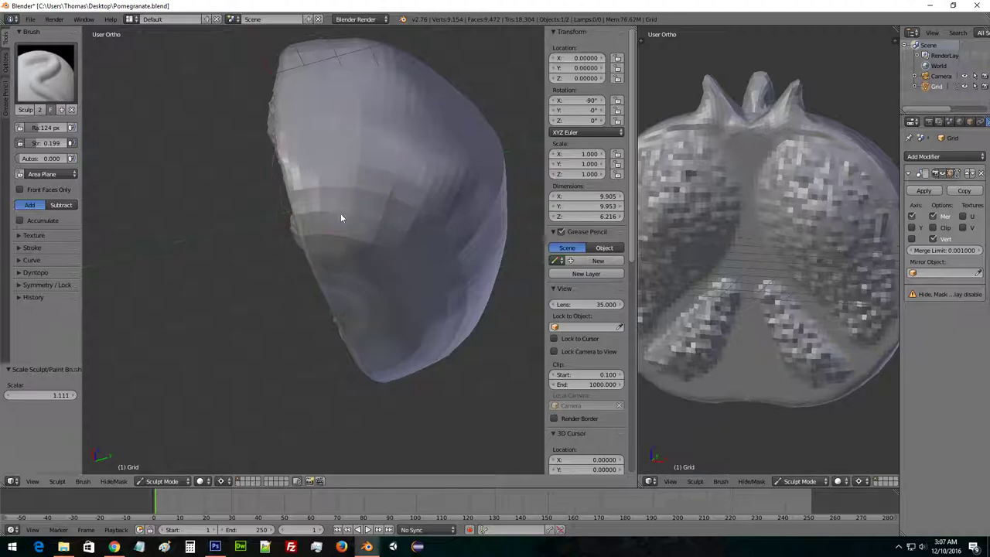
pyautogui.moveTo(364, 95); pyautogui.dragTo(401, 253, button='middle')
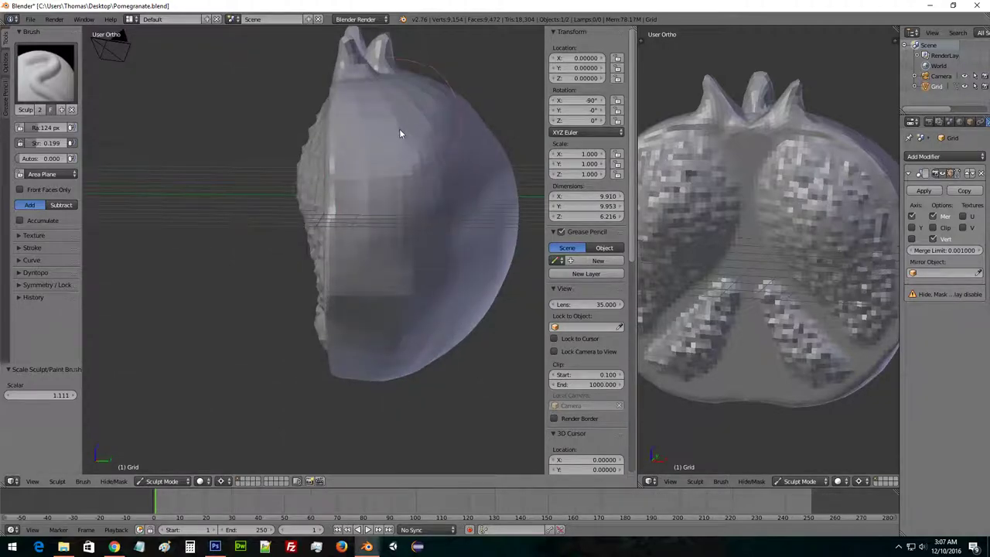
pyautogui.moveTo(400, 131); pyautogui.dragTo(403, 250, button='middle')
pyautogui.moveTo(371, 221); pyautogui.dragTo(123, 119, button='middle')
# Even out the built-up back and sides of the shell with the Smooth brush.
pyautogui.click(46, 74)
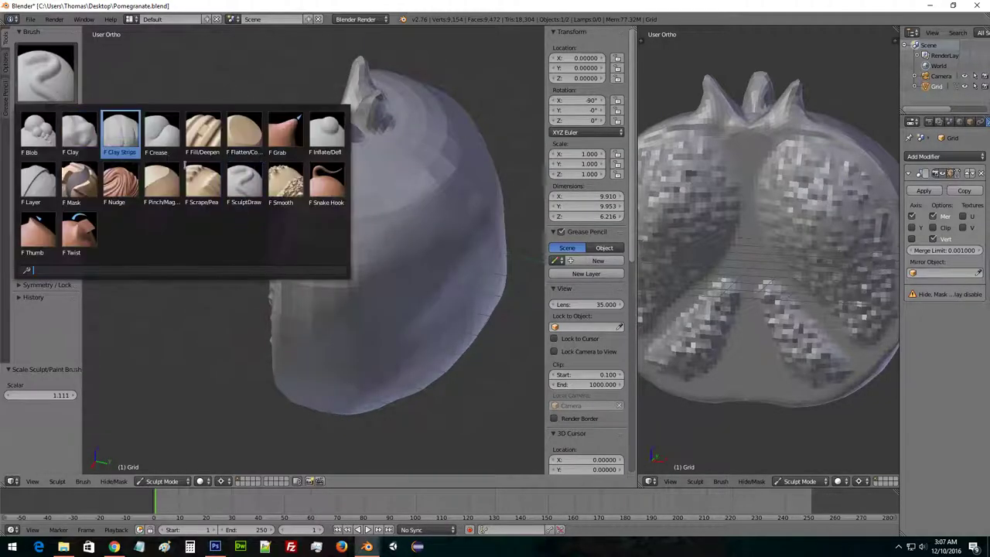
pyautogui.click(279, 180)
pyautogui.moveTo(278, 179)
pyautogui.mouseDown(button='middle')
pyautogui.moveTo(421, 218)
pyautogui.moveTo(410, 166)
pyautogui.mouseUp(button='middle')
pyautogui.moveTo(331, 300)
pyautogui.mouseDown(button='middle')
pyautogui.moveTo(278, 139)
pyautogui.moveTo(382, 238)
pyautogui.mouseUp(button='middle')
pyautogui.moveTo(339, 176)
pyautogui.mouseDown(button='middle')
pyautogui.moveTo(382, 142)
pyautogui.moveTo(380, 191)
pyautogui.mouseUp(button='middle')
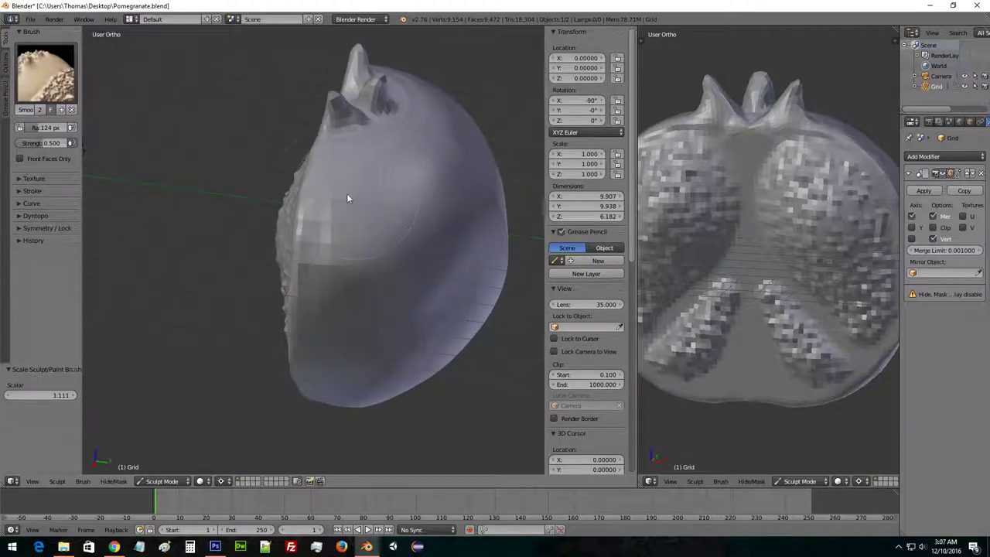
pyautogui.moveTo(429, 204)
pyautogui.mouseDown()
pyautogui.moveTo(415, 183)
pyautogui.moveTo(445, 164)
pyautogui.mouseUp()
pyautogui.moveTo(467, 285)
pyautogui.mouseDown(button='middle')
pyautogui.moveTo(453, 250)
pyautogui.moveTo(400, 206)
pyautogui.moveTo(415, 193)
pyautogui.moveTo(410, 217)
pyautogui.moveTo(248, 248)
pyautogui.moveTo(270, 246)
pyautogui.mouseUp(button='middle')
pyautogui.click(62, 82)
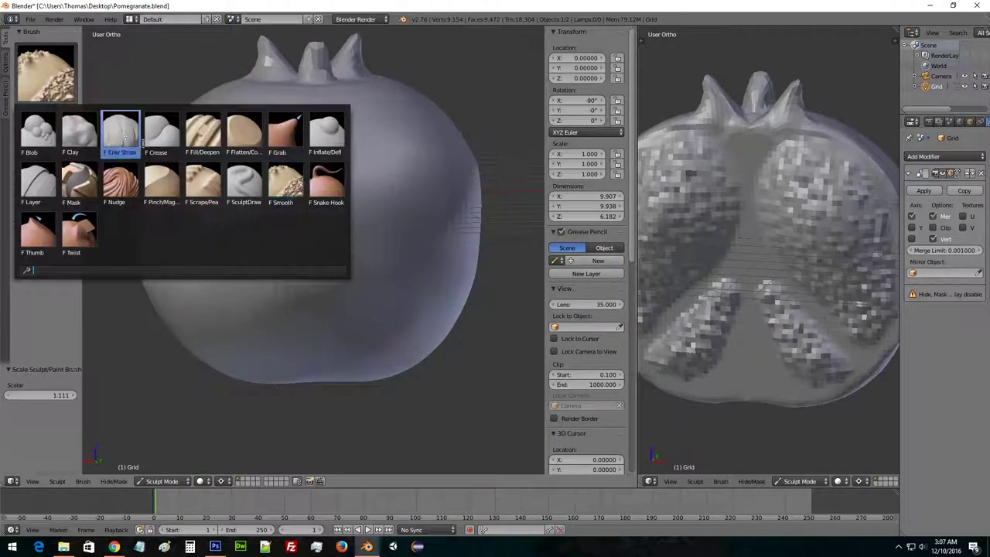
pyautogui.click(284, 182)
pyautogui.moveTo(290, 184)
pyautogui.mouseDown(button='middle')
pyautogui.moveTo(459, 188)
pyautogui.moveTo(439, 189)
pyautogui.moveTo(382, 229)
pyautogui.mouseUp(button='middle')
# Enter Edit Mode, select the whole mesh and save over Pomegranate.blend.
pyautogui.press('Tab')
pyautogui.scroll(2, 438, 189)
pyautogui.scroll(-3, 356, 211)
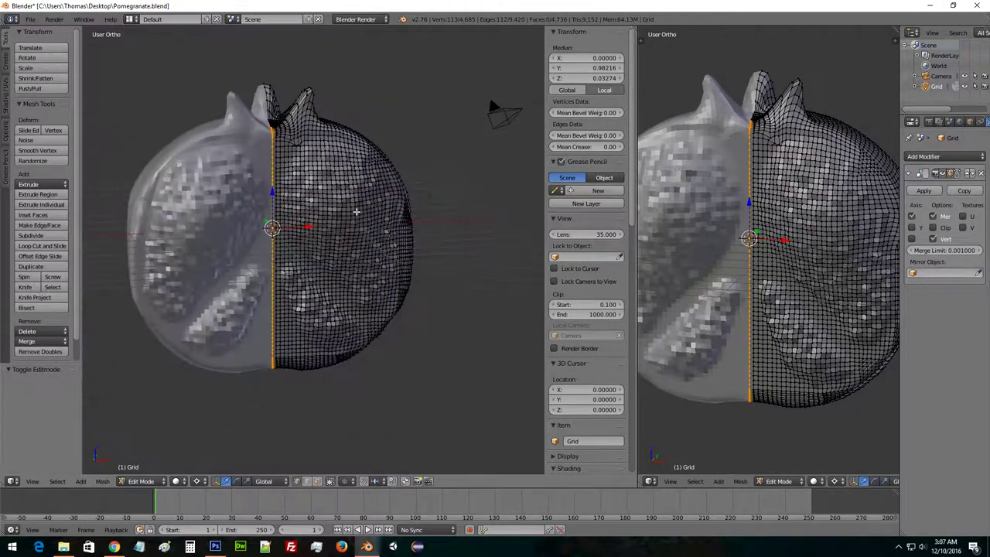
pyautogui.press('a')
pyautogui.moveTo(354, 204)
pyautogui.mouseDown(button='middle')
pyautogui.moveTo(438, 181)
pyautogui.moveTo(364, 187)
pyautogui.mouseUp(button='middle')
pyautogui.hotkey('ctrl', 's')
pyautogui.click(506, 197)
pyautogui.moveTo(427, 199); pyautogui.dragTo(453, 208, button='middle')
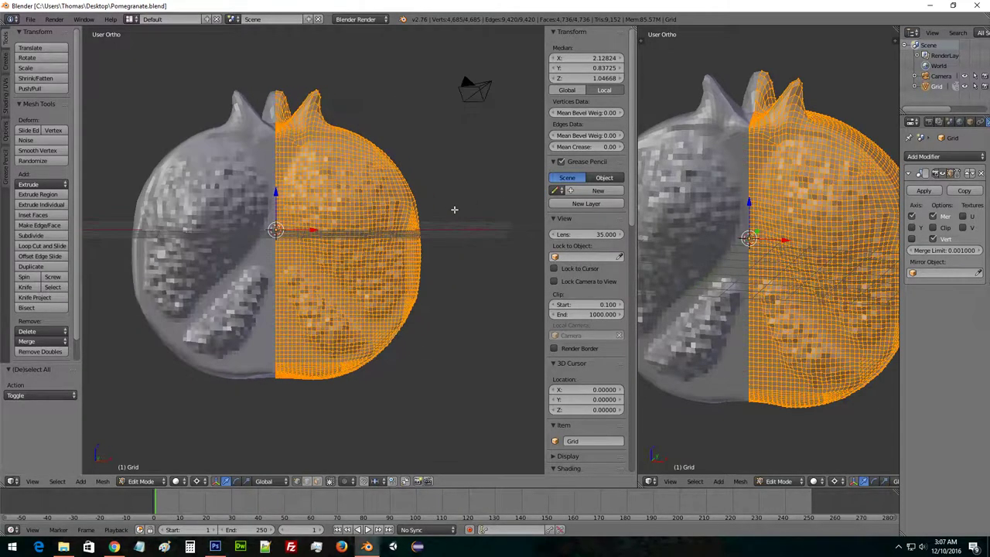
# Clear the mesh selection and view the pomegranate's front in Texture viewport shading.
pyautogui.press('a')
pyautogui.moveTo(361, 198)
pyautogui.mouseDown(button='middle')
pyautogui.moveTo(380, 188)
pyautogui.moveTo(426, 194)
pyautogui.moveTo(363, 197)
pyautogui.mouseUp(button='middle')
pyautogui.click(139, 481)
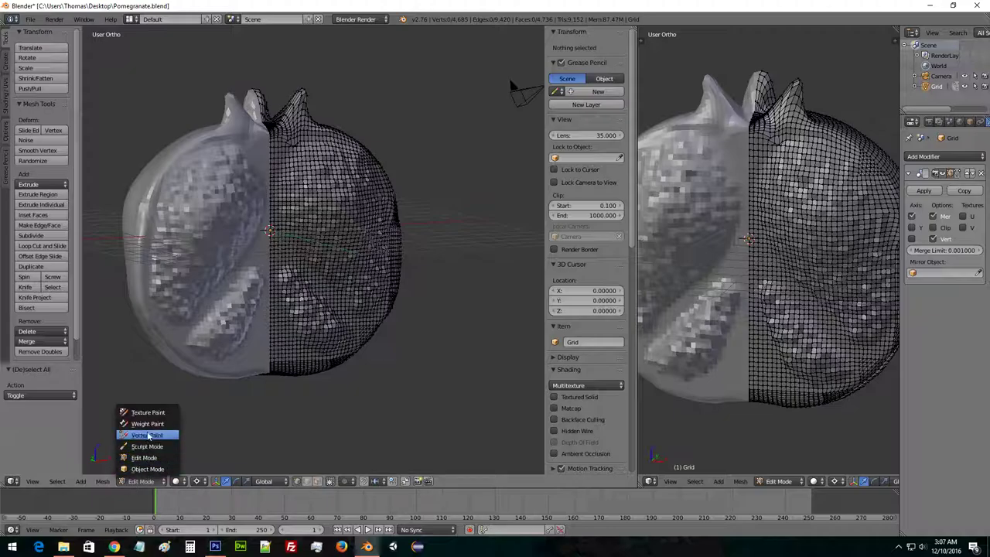
pyautogui.click(177, 481)
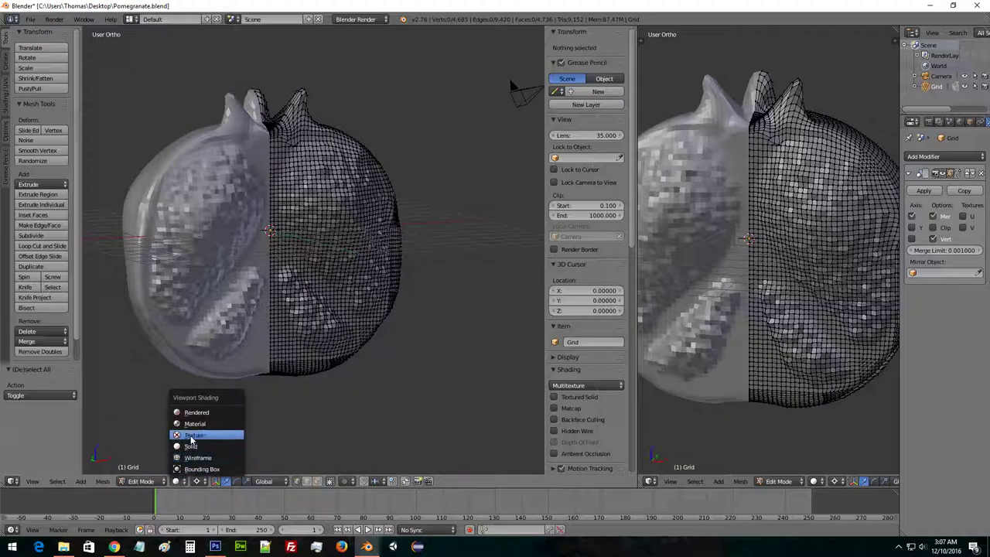
pyautogui.click(192, 437)
pyautogui.moveTo(323, 389)
pyautogui.mouseDown(button='middle')
pyautogui.moveTo(344, 360)
pyautogui.moveTo(259, 354)
pyautogui.moveTo(431, 354)
pyautogui.moveTo(389, 364)
pyautogui.moveTo(421, 367)
pyautogui.moveTo(381, 365)
pyautogui.mouseUp(button='middle')
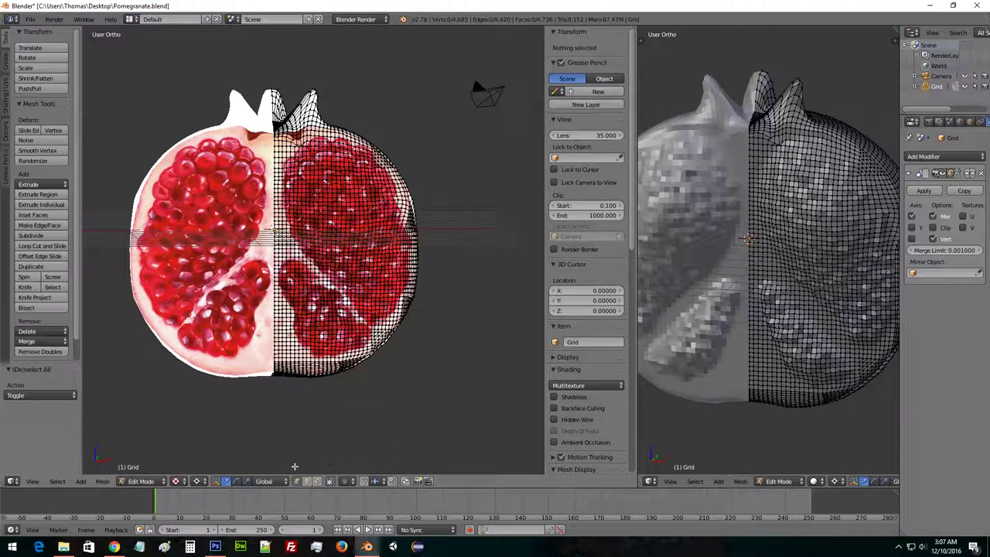
# Check the back of the model in the shaded preview and return the viewport to Solid shading.
pyautogui.click(197, 482)
pyautogui.click(176, 481)
pyautogui.click(199, 435)
pyautogui.moveTo(317, 382)
pyautogui.mouseDown(button='middle')
pyautogui.moveTo(237, 402)
pyautogui.moveTo(183, 467)
pyautogui.mouseUp(button='middle')
pyautogui.click(184, 481)
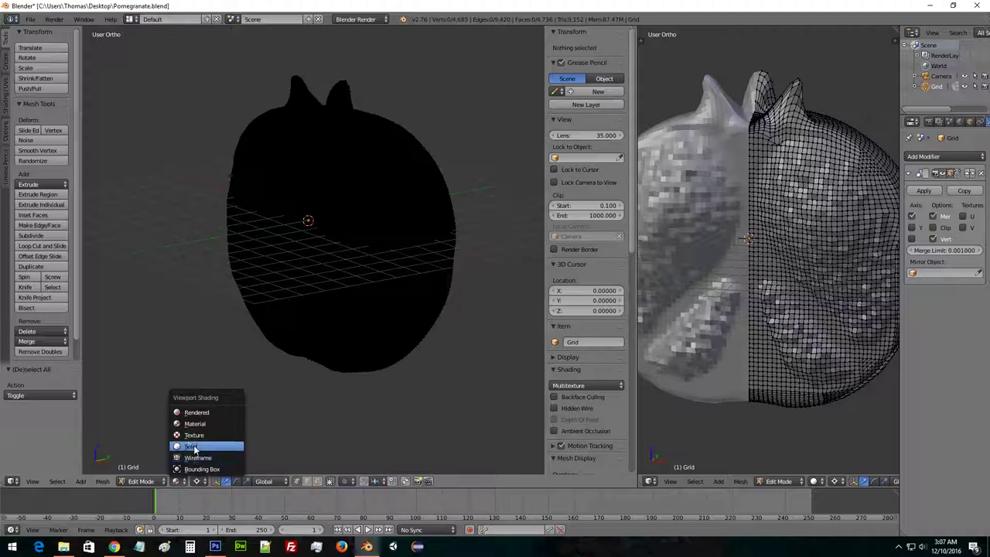
pyautogui.click(190, 445)
# Select all of the mesh's vertices and save over the existing blend file again.
pyautogui.press('a')
pyautogui.moveTo(290, 418); pyautogui.dragTo(371, 391, button='middle')
pyautogui.hotkey('ctrl', 's')
pyautogui.click(506, 329)
# Try moving the whole selected mesh 2 units along Z, and undo the move.
pyautogui.moveTo(459, 318); pyautogui.dragTo(416, 267, button='middle')
pyautogui.scroll(-4, 371, 242)
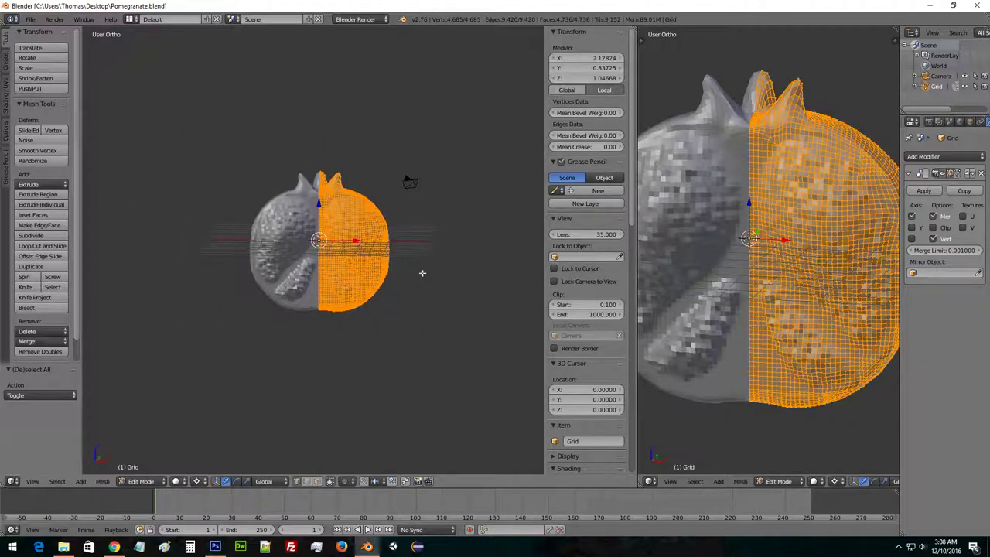
pyautogui.scroll(-5, 438, 261)
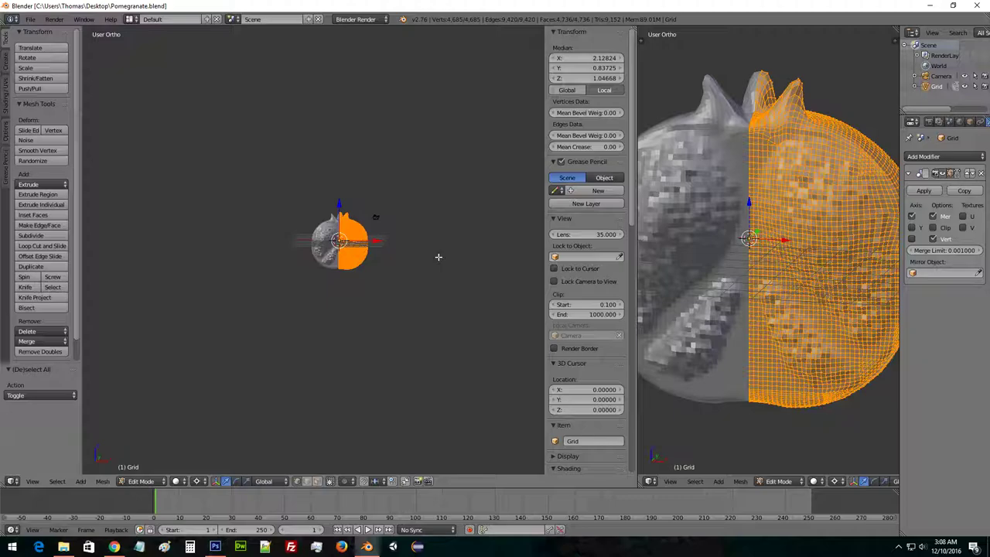
pyautogui.press('g')
pyautogui.press('z')
pyautogui.press('2')
pyautogui.press('Return')
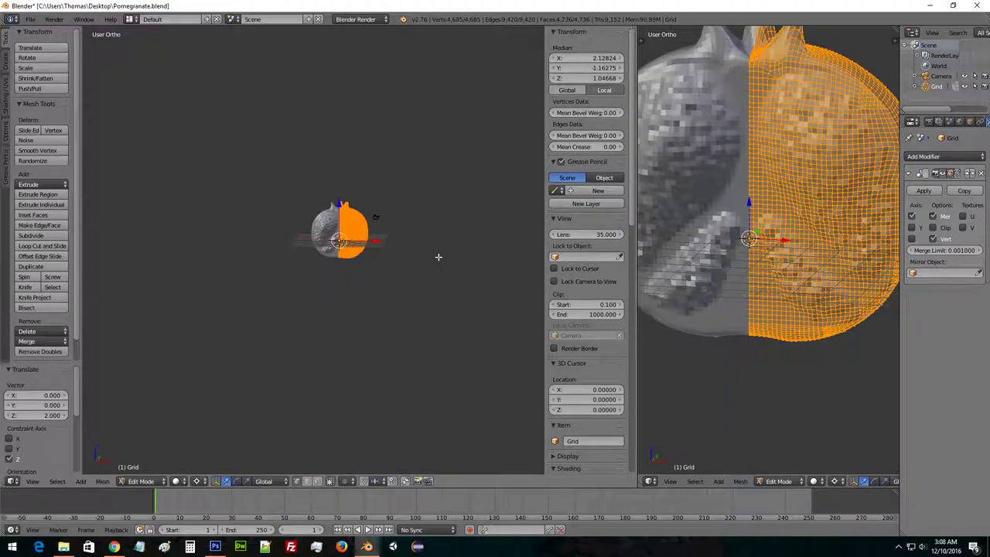
pyautogui.hotkey('ctrl', 'z')
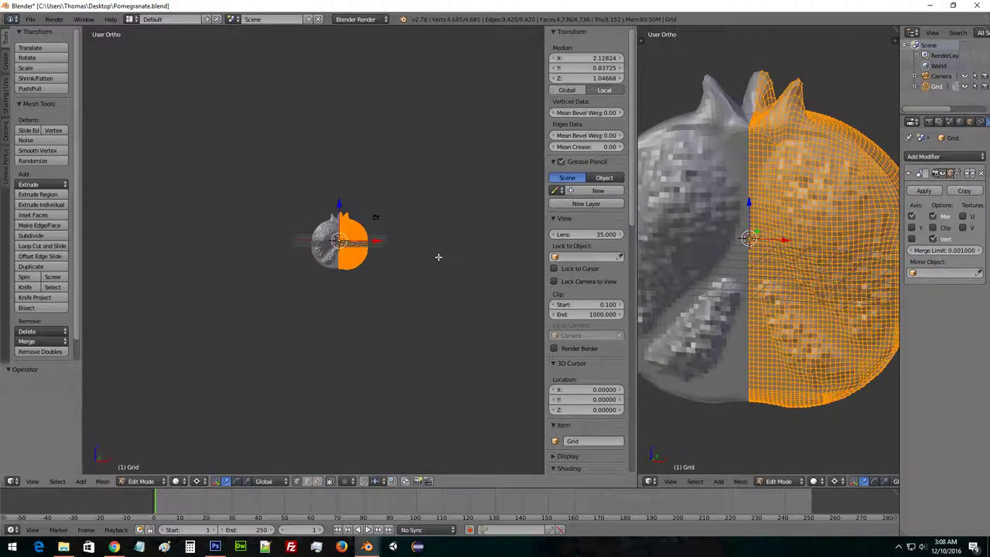
# Try moving the whole selected mesh 20 units along Z, and undo the move.
pyautogui.write('gz')
pyautogui.write('20')
pyautogui.press('Return')
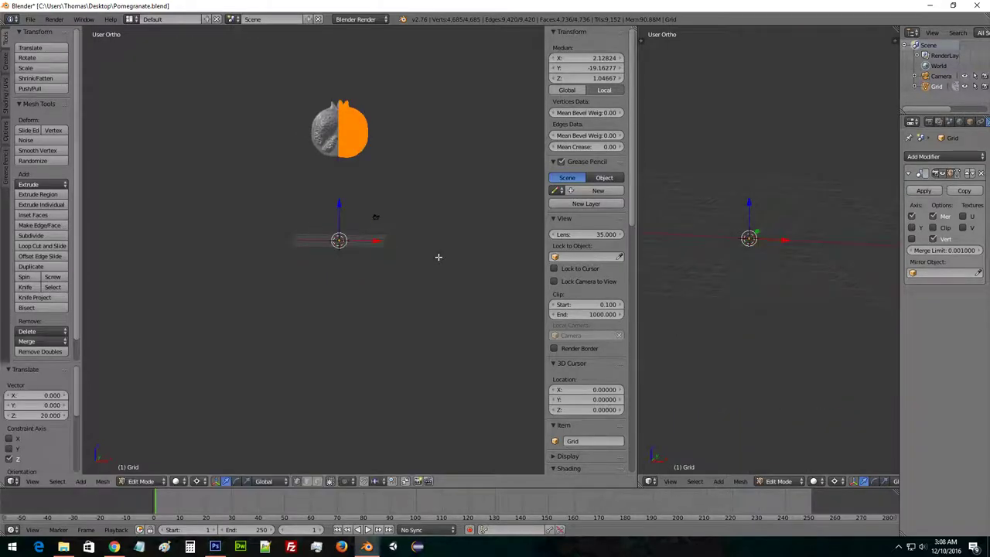
pyautogui.press('Tab')
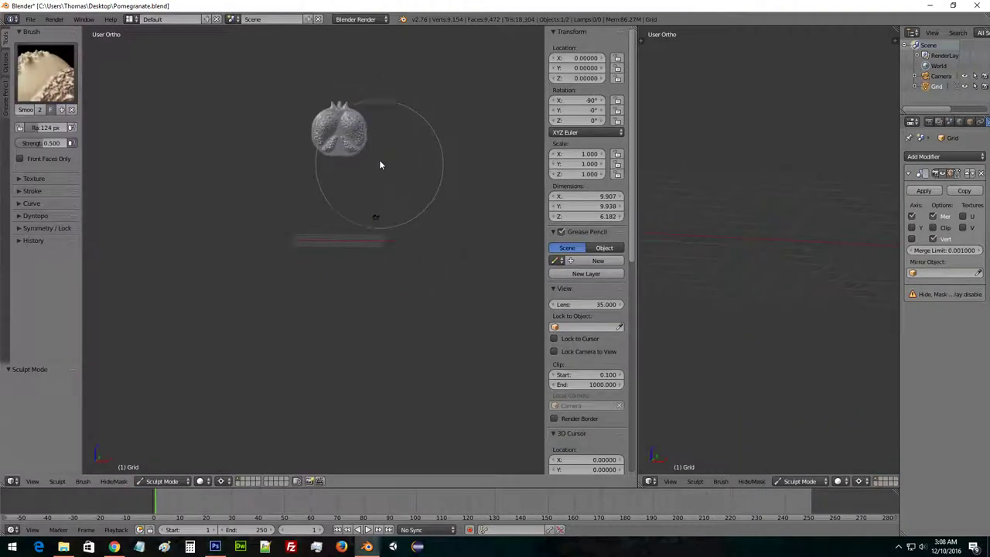
pyautogui.hotkey('ctrl', 'z')
# Leave mesh editing for Object Mode and move the pomegranate object 20 units along Z.
pyautogui.click(175, 481)
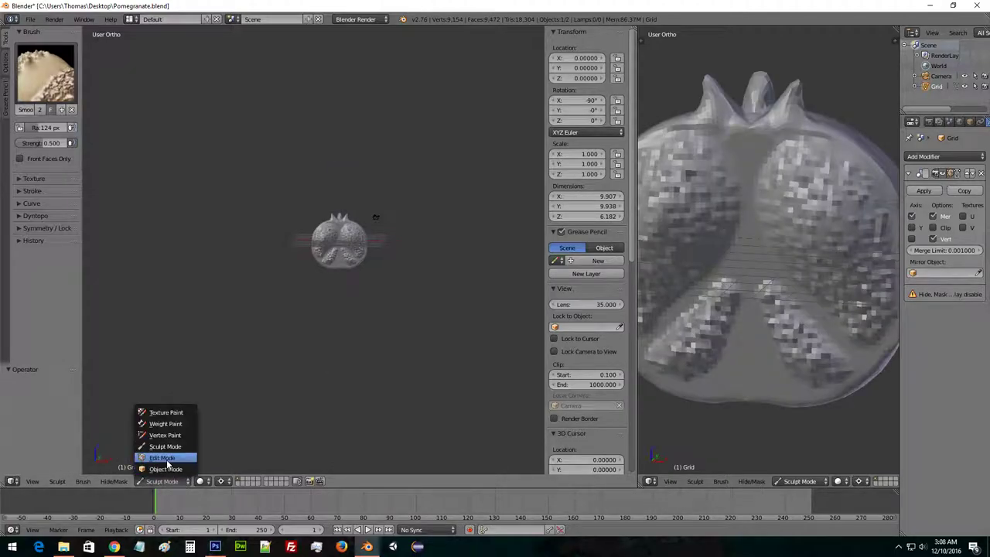
pyautogui.click(167, 457)
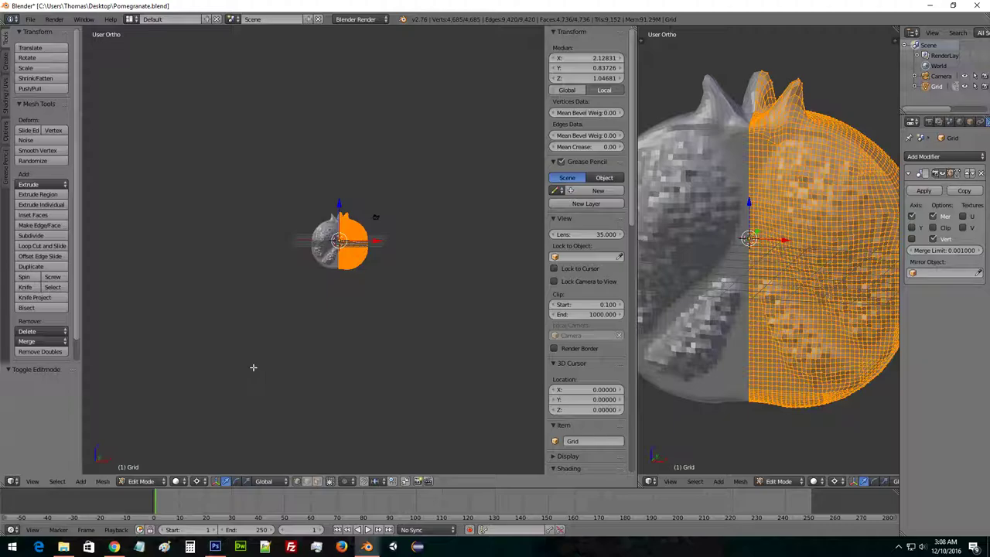
pyautogui.press('Tab')
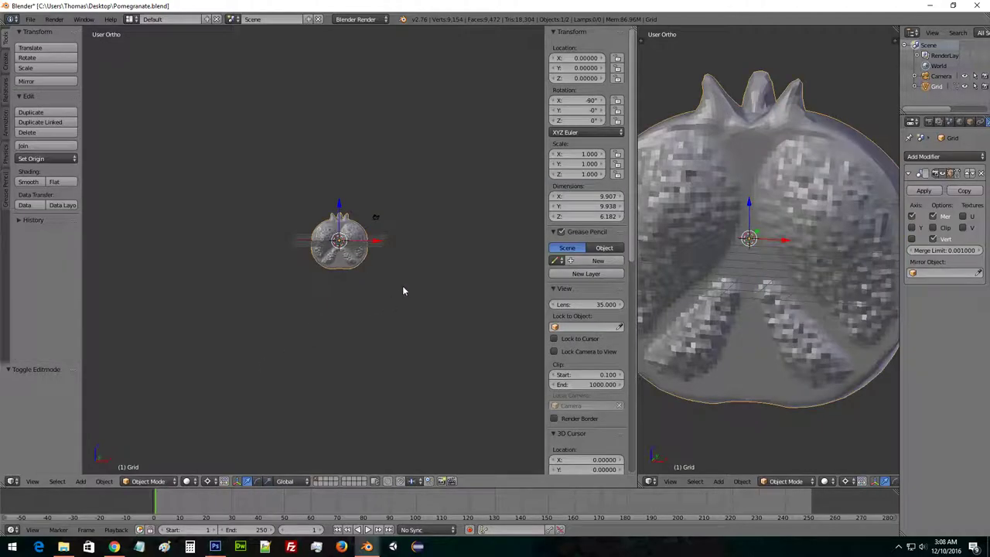
pyautogui.press('g')
pyautogui.press('z')
pyautogui.press('2')
pyautogui.press('0')
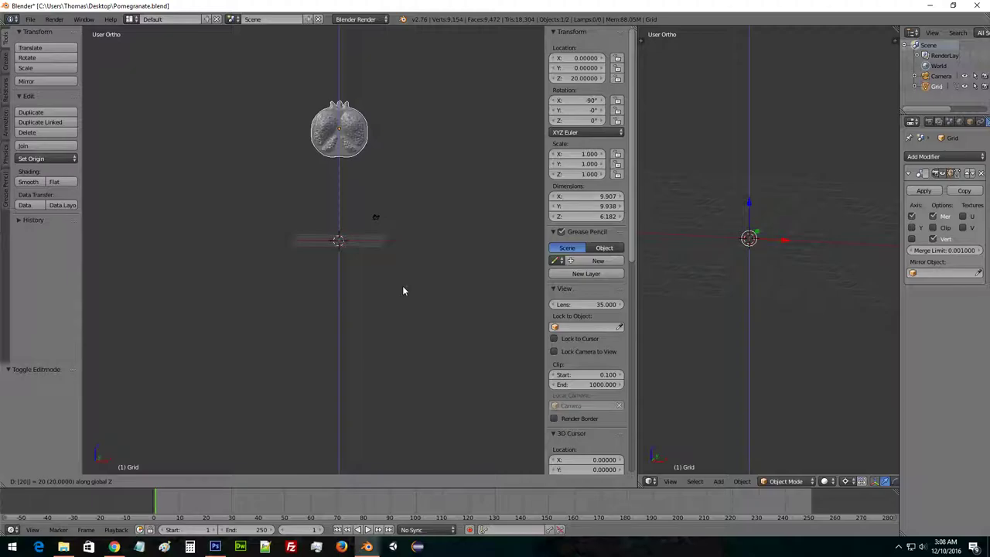
pyautogui.press('Return')
# Duplicate the pomegranate object, move the copy -20 units along Z and frame it in the view.
pyautogui.hotkey('shift', 'd')
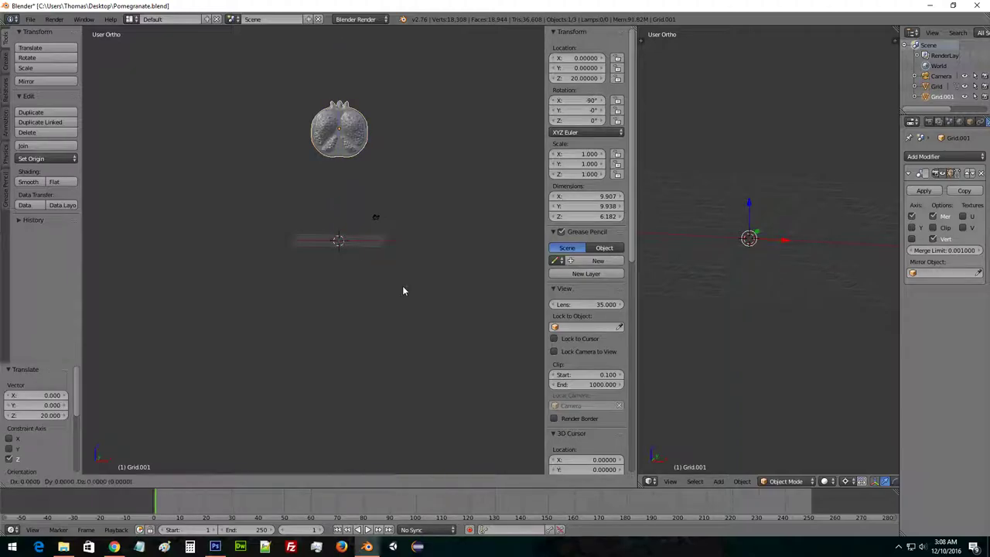
pyautogui.press('z')
pyautogui.press('-')
pyautogui.press('2')
pyautogui.press('0')
pyautogui.press('Return')
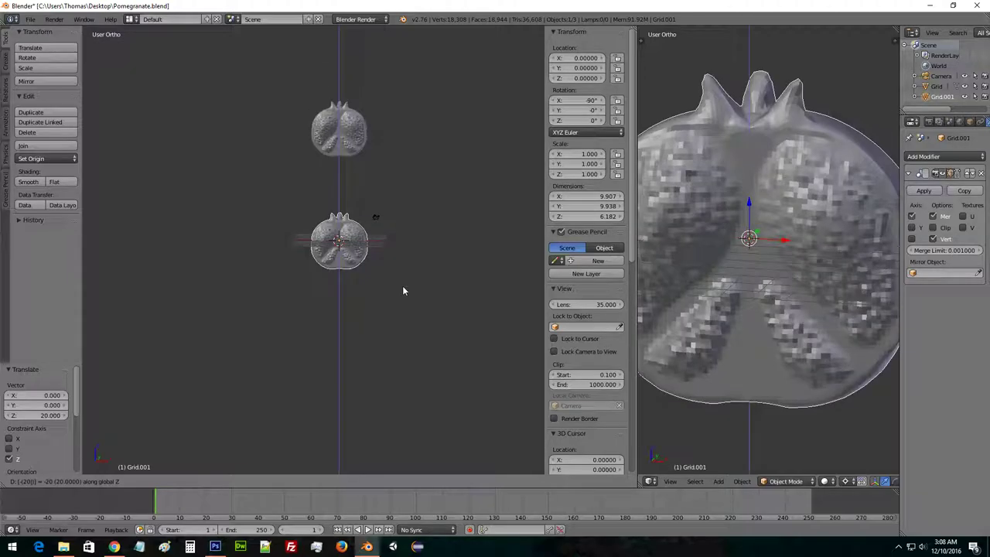
pyautogui.press('KP_Decimal')
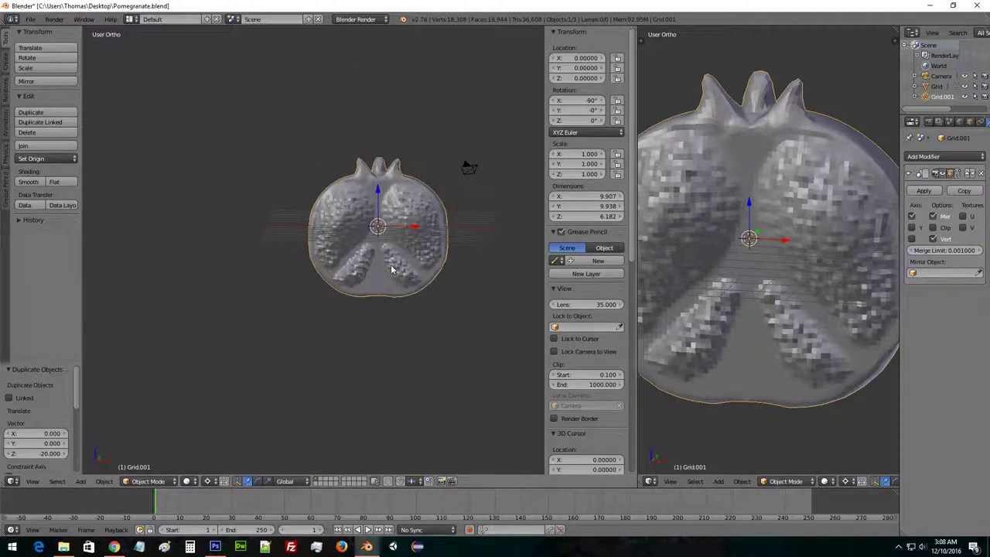
# Clear the duplicate's vertex selection in Edit Mode and widen the properties area so its modifier settings are readable.
pyautogui.press('Tab')
pyautogui.scroll(4, 363, 220)
pyautogui.keyDown('shift'); pyautogui.moveTo(399, 250); pyautogui.dragTo(214, 230, button='middle'); pyautogui.keyUp('shift')
pyautogui.scroll(-2, 374, 214)
pyautogui.press('a')
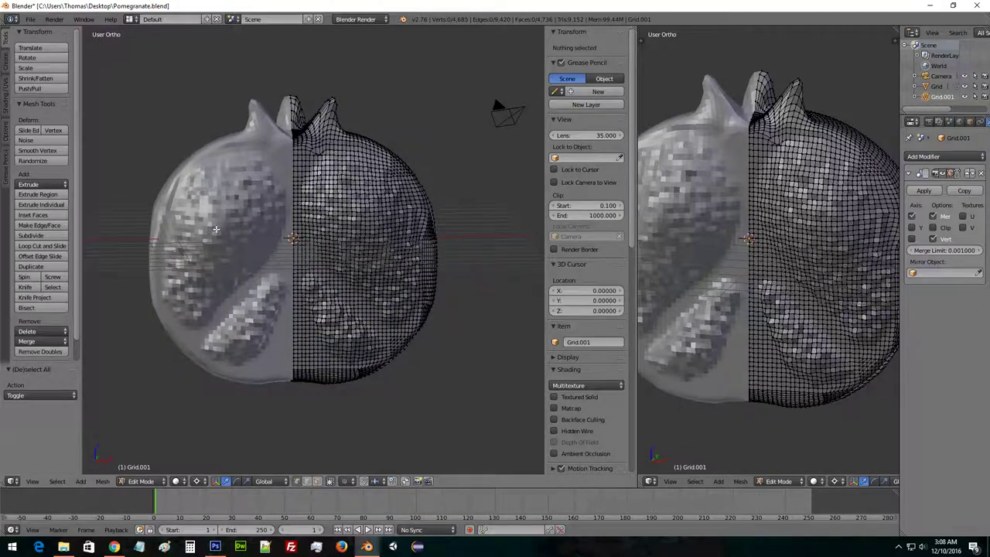
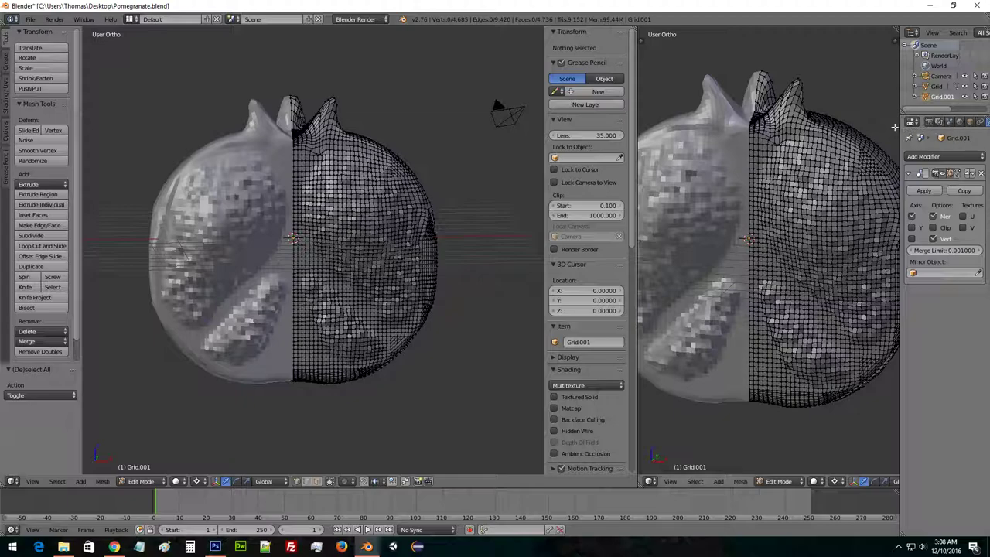
pyautogui.moveTo(900, 134); pyautogui.dragTo(849, 140)
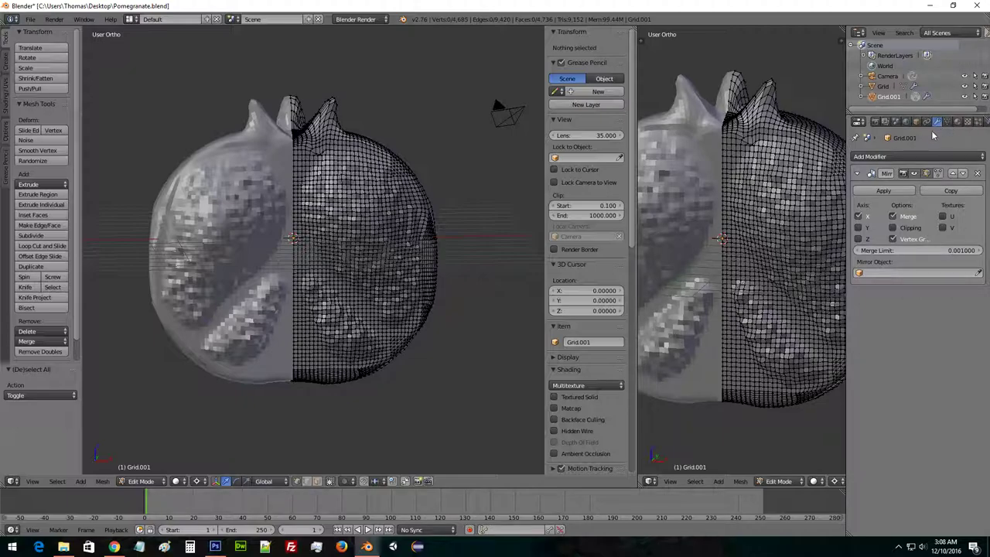
pyautogui.moveTo(351, 176); pyautogui.dragTo(363, 195, button='middle')
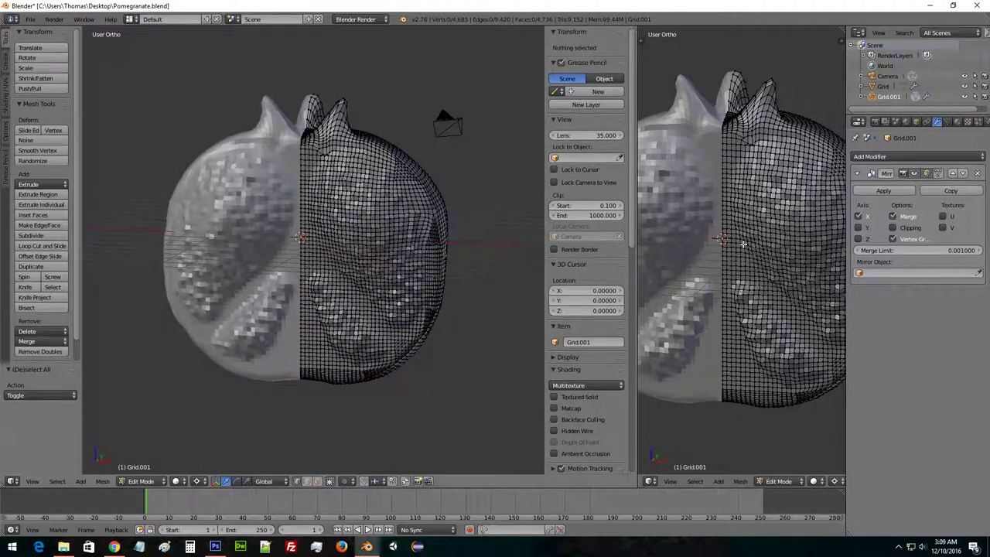
# Apply the Mirror modifier to the duplicated pomegranate in Object Mode.
pyautogui.click(885, 191)
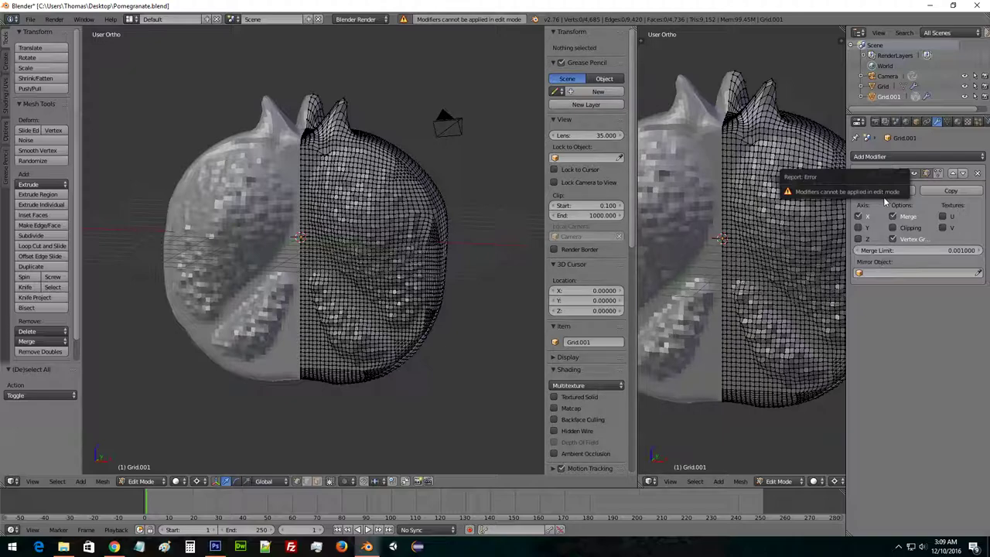
pyautogui.moveTo(503, 186); pyautogui.dragTo(441, 190, button='middle')
pyautogui.press('Tab')
pyautogui.scroll(-5, 379, 147)
pyautogui.rightClick(329, 52)
pyautogui.rightClick(312, 221)
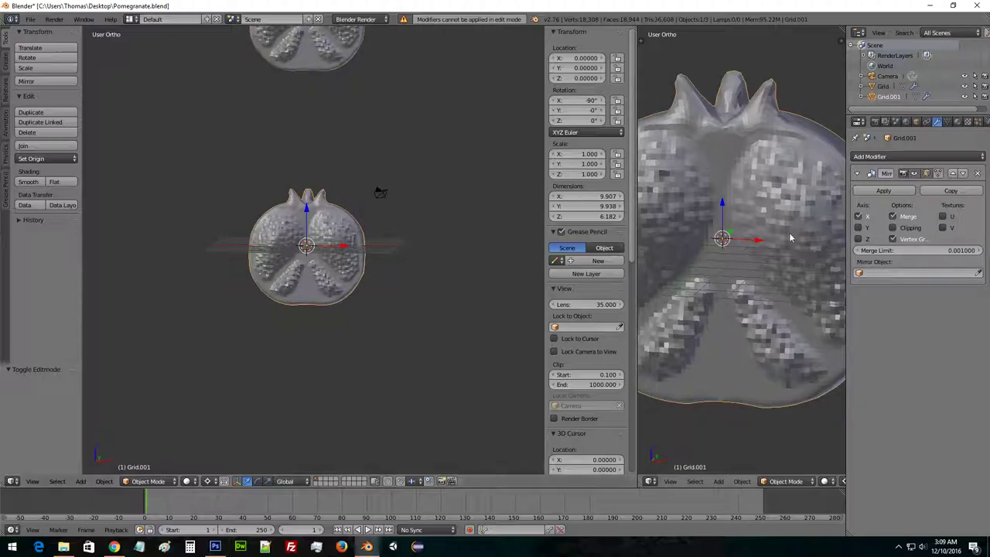
pyautogui.click(900, 192)
# Examine both halves of the duplicate's mesh in Edit Mode, leaving all vertices deselected.
pyautogui.rightClick(336, 62)
pyautogui.rightClick(324, 232)
pyautogui.press('Tab')
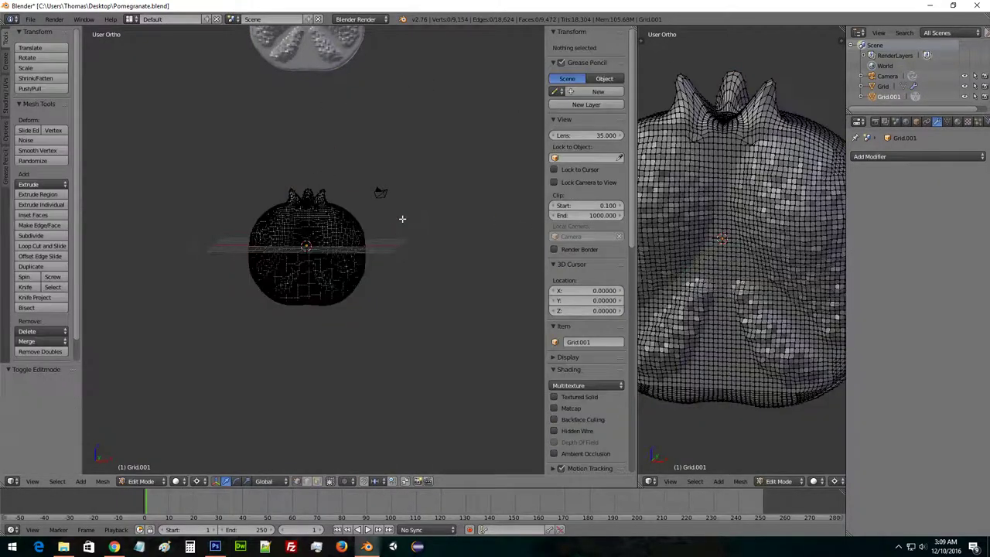
pyautogui.scroll(5, 402, 214)
pyautogui.scroll(-1, 378, 254)
pyautogui.press('a')
pyautogui.press('a')
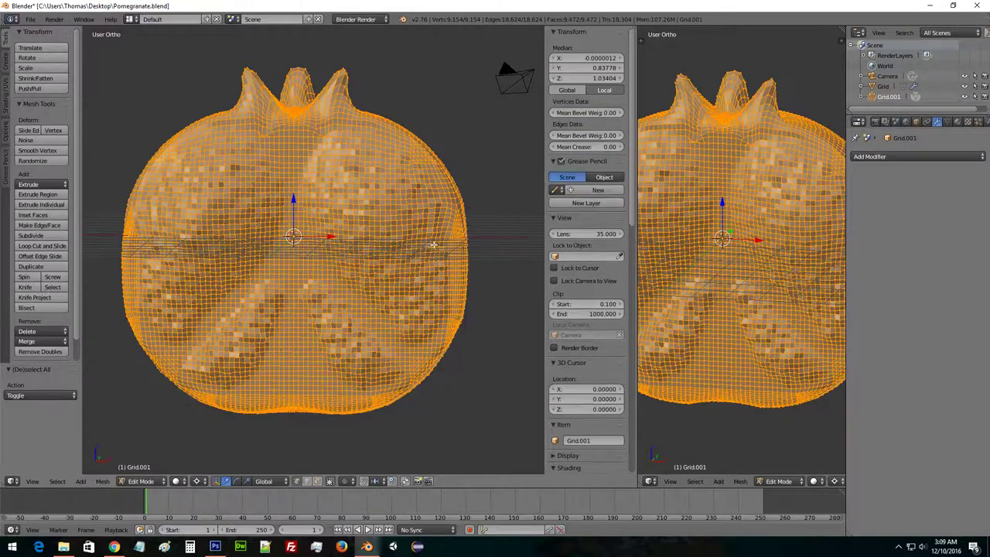
pyautogui.moveTo(378, 255); pyautogui.dragTo(389, 236, button='middle')
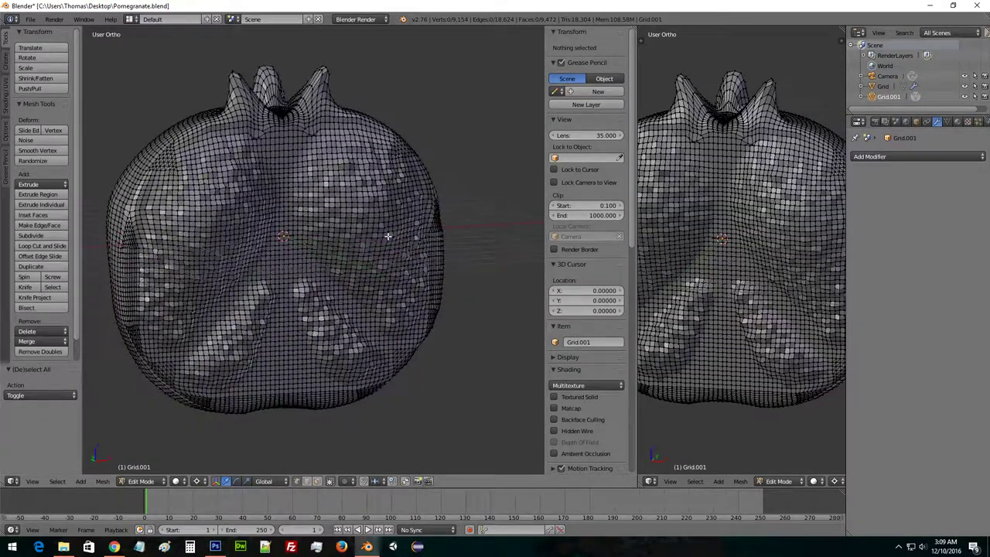
pyautogui.scroll(-1, 384, 234)
# Add a Decimate modifier with a ratio of 1.0 to the duplicate and return to Object Mode.
pyautogui.click(889, 154)
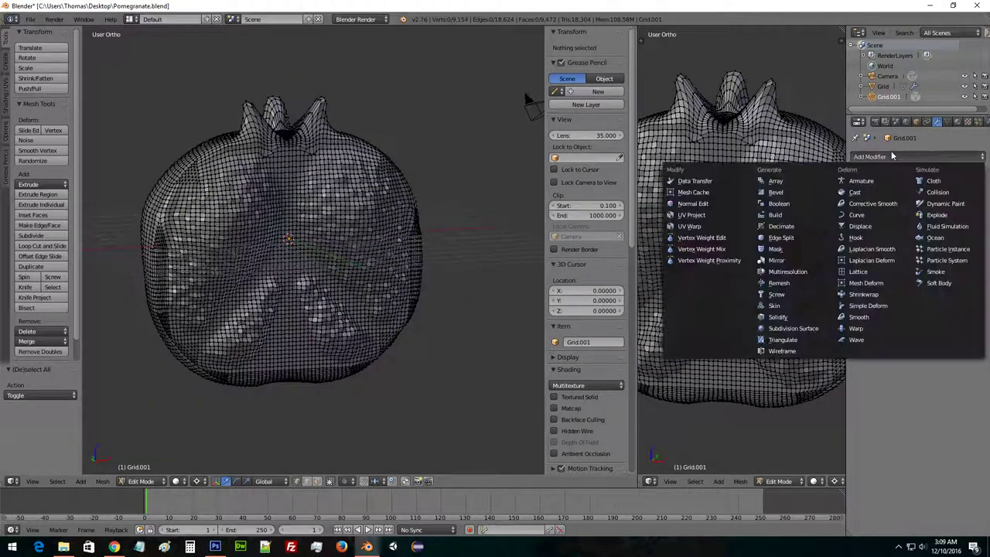
pyautogui.click(799, 226)
pyautogui.moveTo(905, 217); pyautogui.dragTo(905, 217)
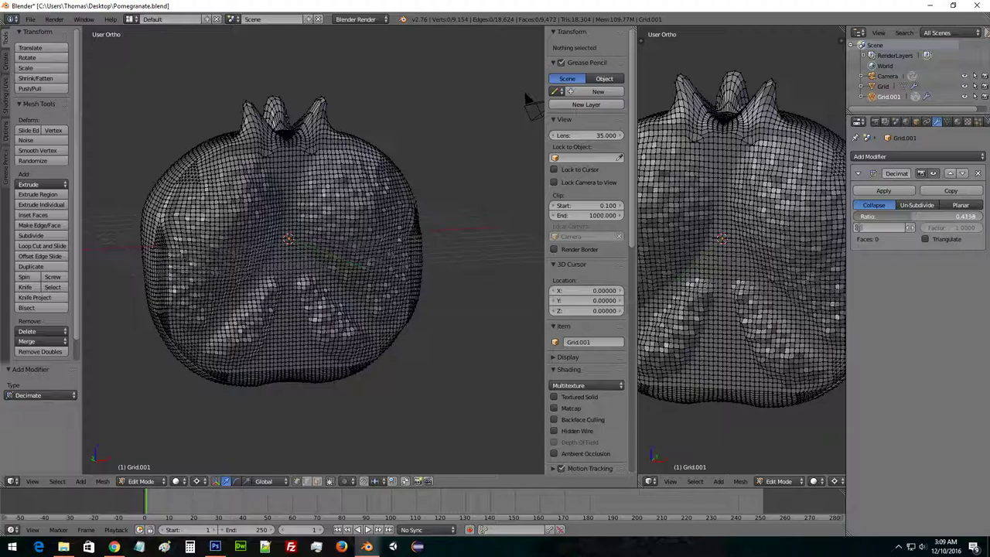
pyautogui.moveTo(939, 216); pyautogui.dragTo(983, 216)
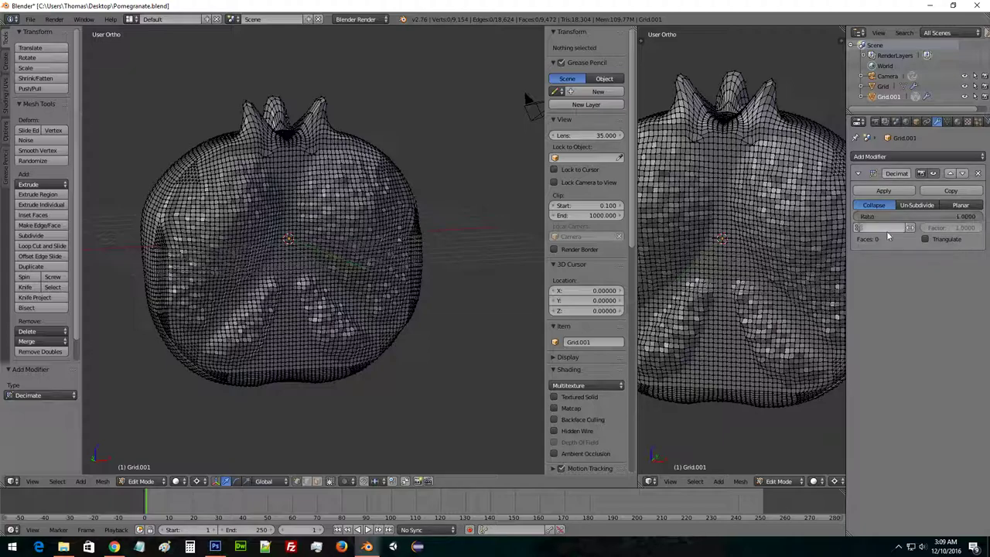
pyautogui.scroll(-5, 373, 291)
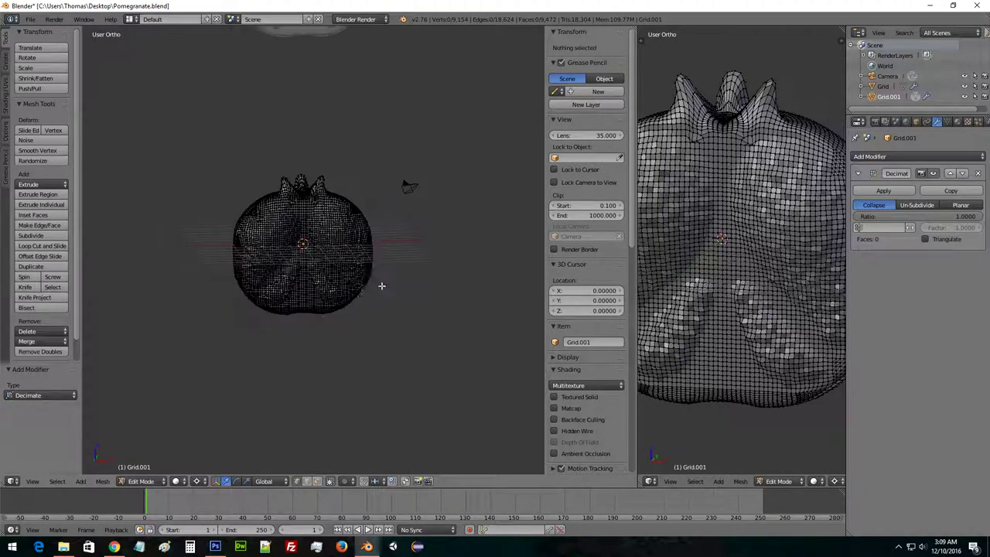
pyautogui.press('Tab')
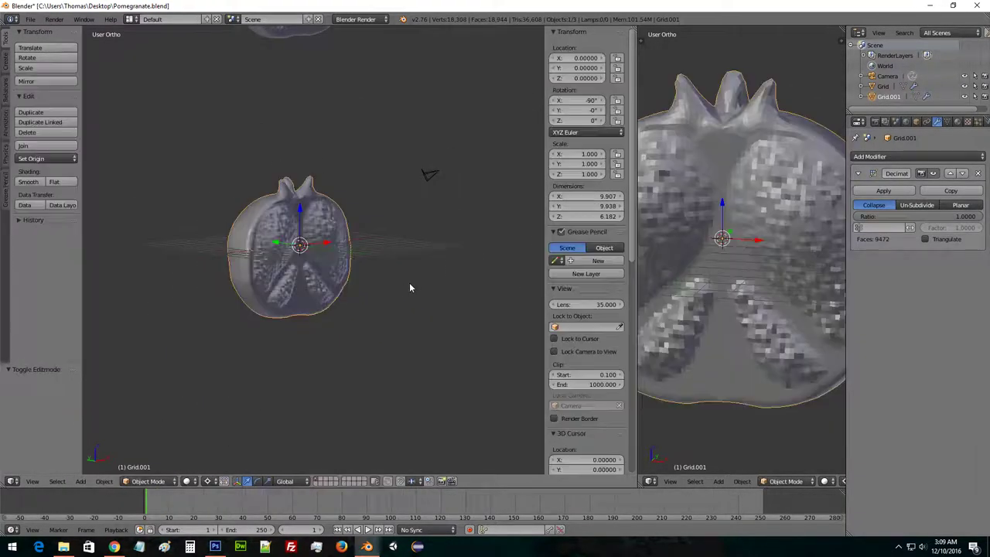
# Add a Sun lamp at the origin and move it about 10.6 units along negative Y.
pyautogui.click(7, 66)
pyautogui.click(44, 256)
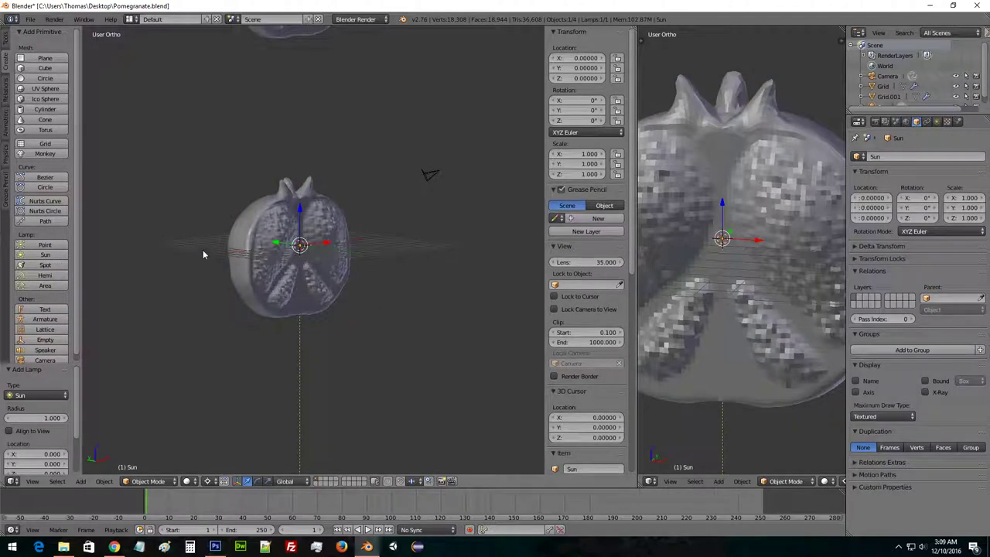
pyautogui.moveTo(278, 243); pyautogui.dragTo(231, 447)
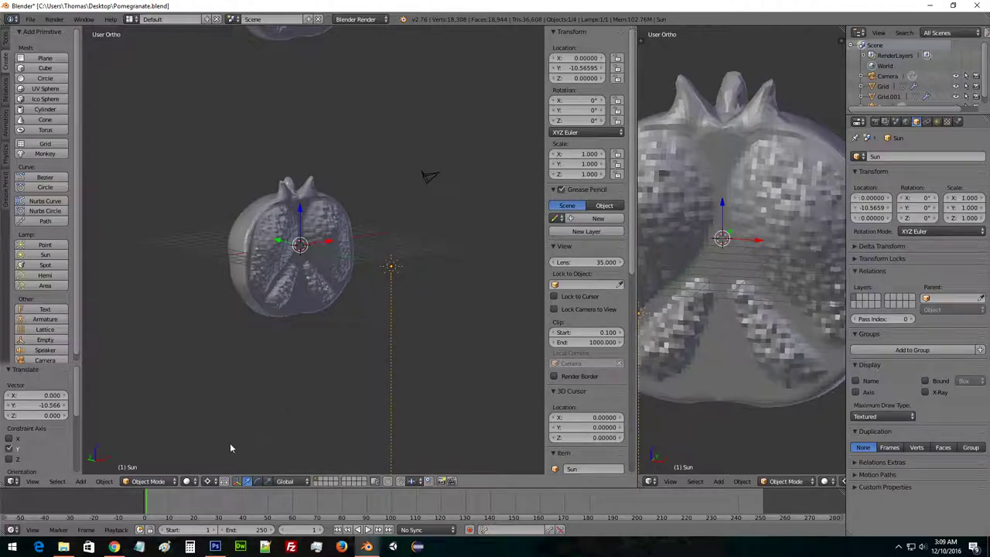
# Switch the viewport to Texture shading and move the sun lamp about 6.5 units along X and 9.2 units along Z.
pyautogui.click(191, 481)
pyautogui.click(205, 412)
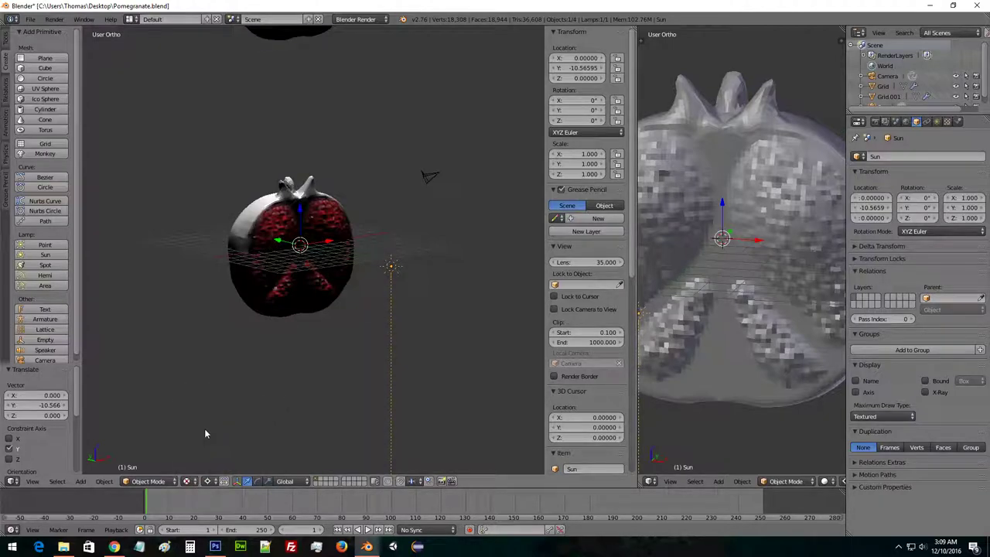
pyautogui.moveTo(279, 410); pyautogui.dragTo(321, 347, button='middle')
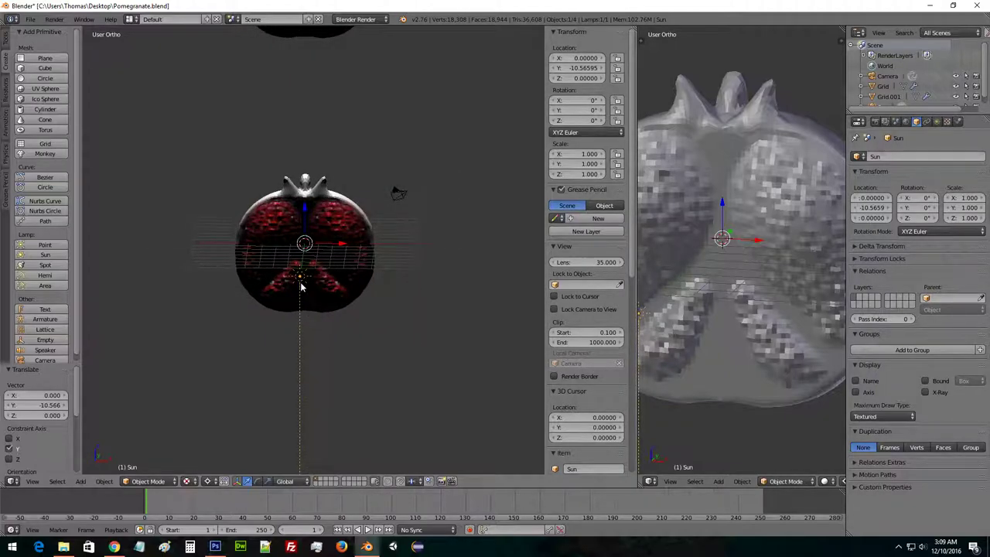
pyautogui.press('g')
pyautogui.press('x')
pyautogui.click(408, 279)
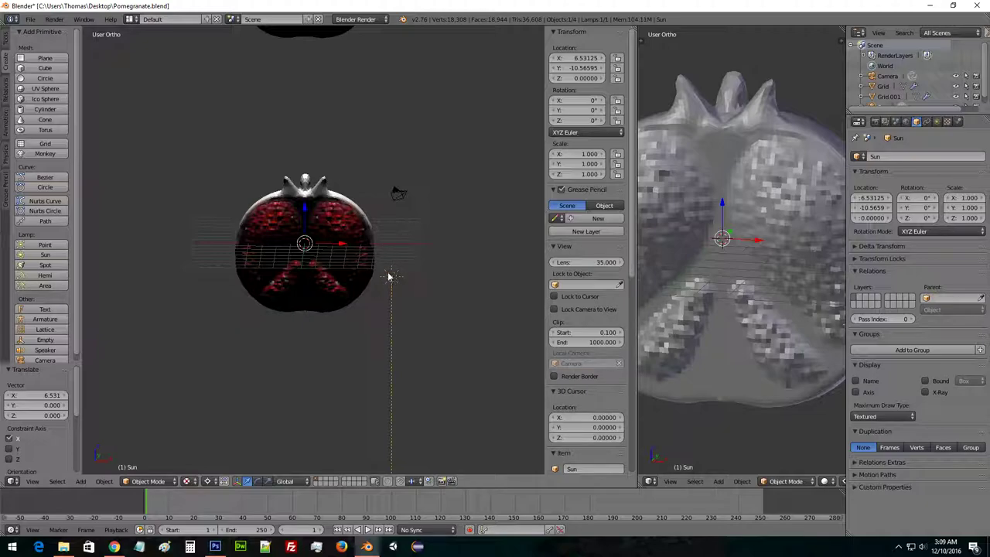
pyautogui.moveTo(404, 276)
pyautogui.mouseDown(button='middle')
pyautogui.moveTo(320, 272)
pyautogui.moveTo(373, 282)
pyautogui.moveTo(477, 241)
pyautogui.mouseUp(button='middle')
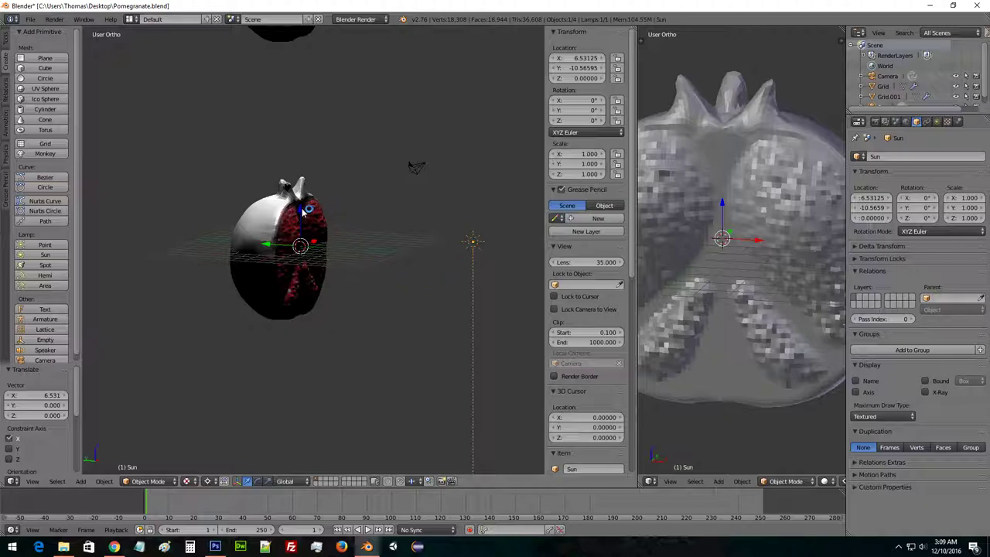
pyautogui.moveTo(304, 213); pyautogui.dragTo(309, 165)
pyautogui.click(308, 84)
# Rotate the sun lamp about 17.8° around the X axis from the right side view.
pyautogui.moveTo(404, 171)
pyautogui.mouseDown(button='middle')
pyautogui.moveTo(443, 176)
pyautogui.moveTo(387, 180)
pyautogui.mouseUp(button='middle')
pyautogui.press('KP_3')
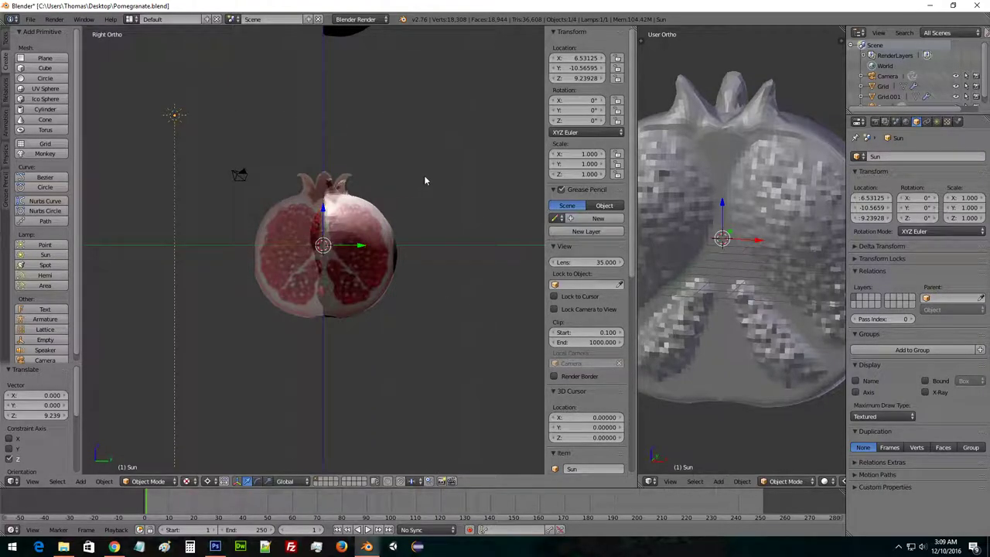
pyautogui.press('r')
pyautogui.click(489, 154)
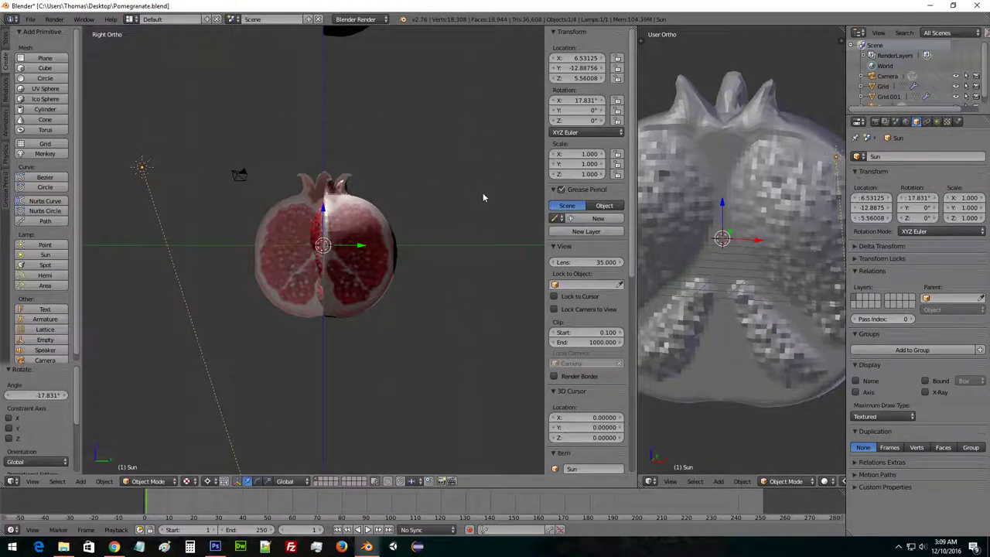
# Examine the lit pomegranate from the front, preview it in Rendered shading, and return the viewport to Texture shading.
pyautogui.moveTo(292, 204); pyautogui.dragTo(254, 218, button='middle')
pyautogui.scroll(3, 343, 238)
pyautogui.moveTo(380, 263)
pyautogui.mouseDown(button='middle')
pyautogui.moveTo(353, 260)
pyautogui.moveTo(382, 262)
pyautogui.mouseUp(button='middle')
pyautogui.moveTo(311, 257); pyautogui.dragTo(301, 313, button='middle')
pyautogui.click(188, 482)
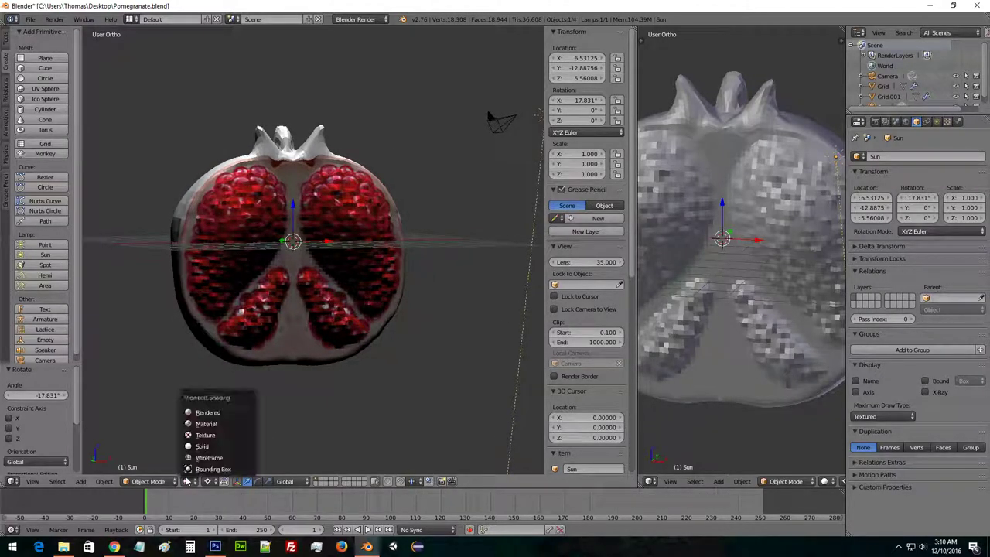
pyautogui.click(207, 414)
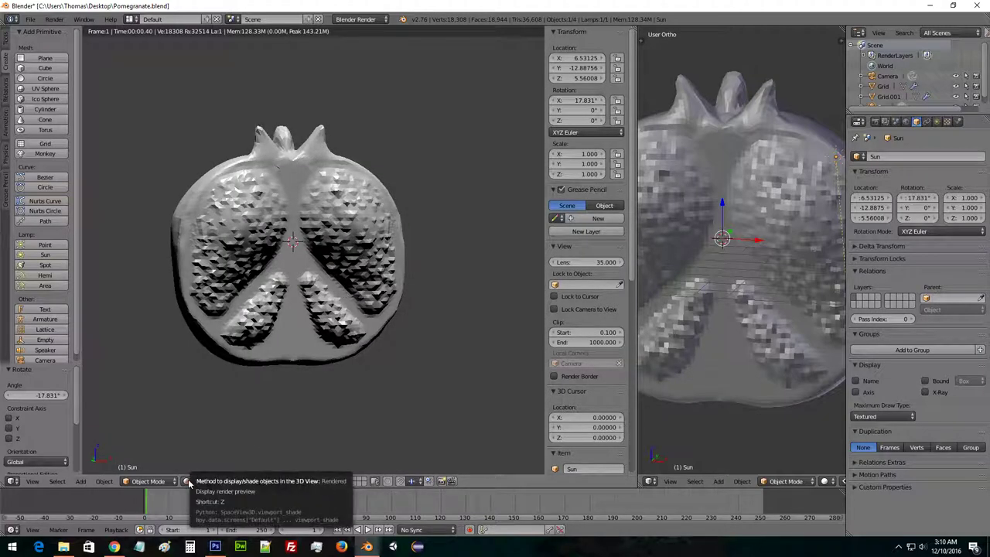
pyautogui.click(189, 481)
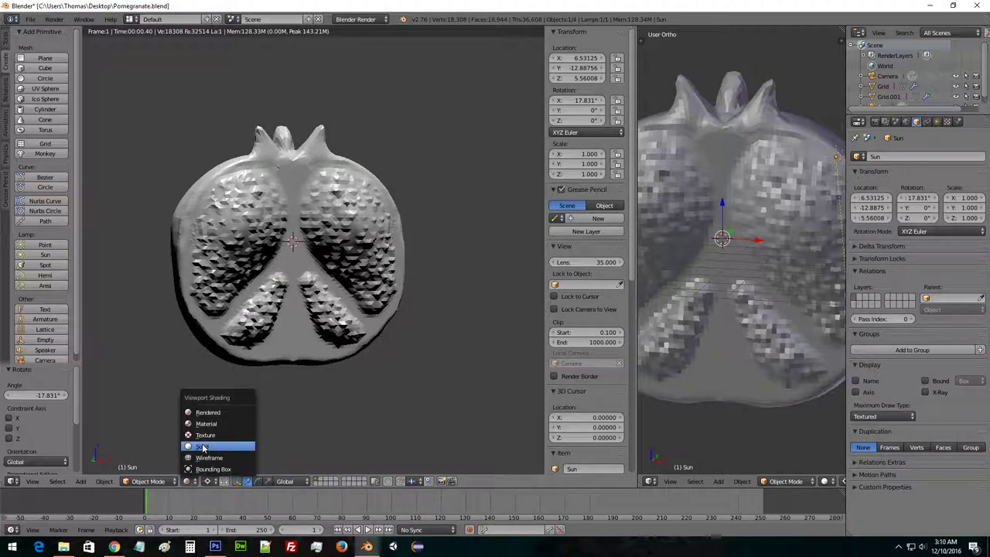
pyautogui.click(203, 447)
pyautogui.scroll(3, 301, 321)
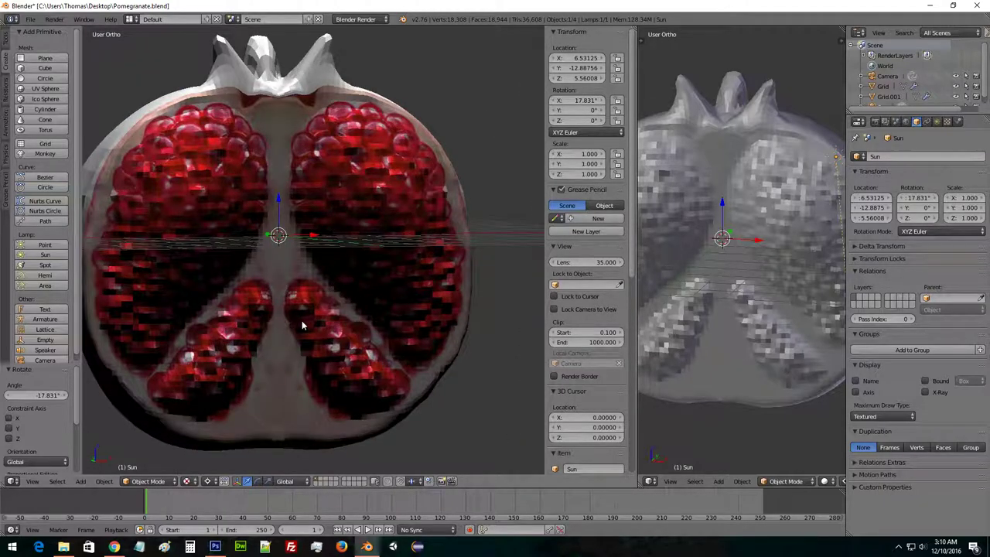
# Select the pomegranate duplicate and lower its Decimate modifier's Collapse ratio to 0.2058.
pyautogui.scroll(-1, 301, 320)
pyautogui.moveTo(306, 322)
pyautogui.keyDown('shift'); pyautogui.mouseDown(button='middle')
pyautogui.moveTo(371, 324)
pyautogui.moveTo(345, 303)
pyautogui.moveTo(442, 313)
pyautogui.moveTo(302, 314)
pyautogui.moveTo(319, 313)
pyautogui.mouseUp(button='middle'); pyautogui.keyUp('shift')
pyautogui.scroll(-1, 366, 309)
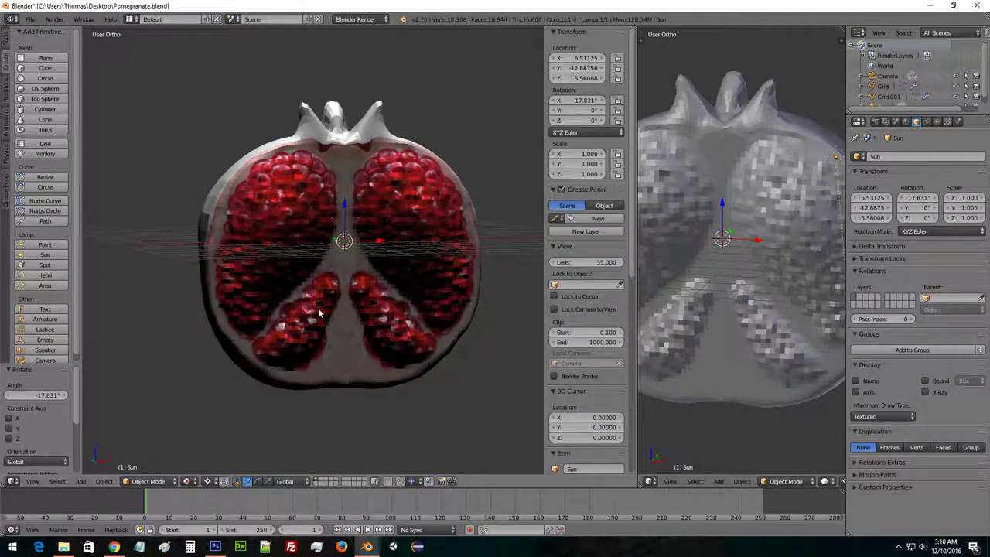
pyautogui.click(906, 123)
pyautogui.click(916, 123)
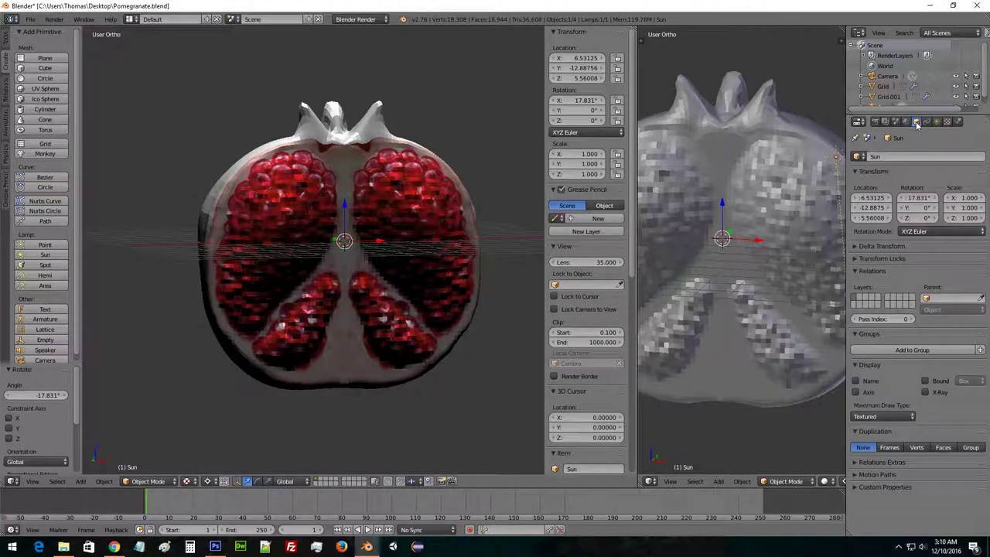
pyautogui.rightClick(721, 213)
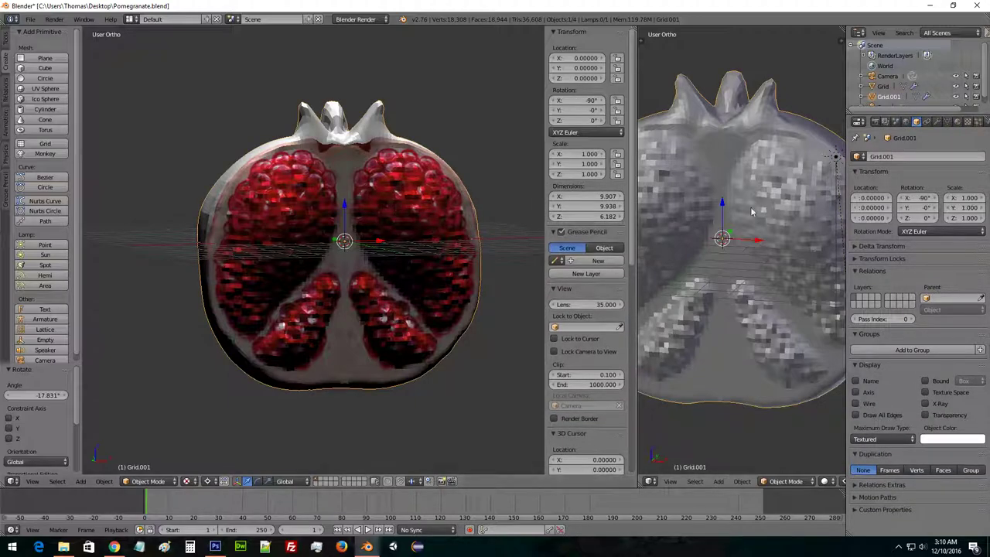
pyautogui.click(937, 123)
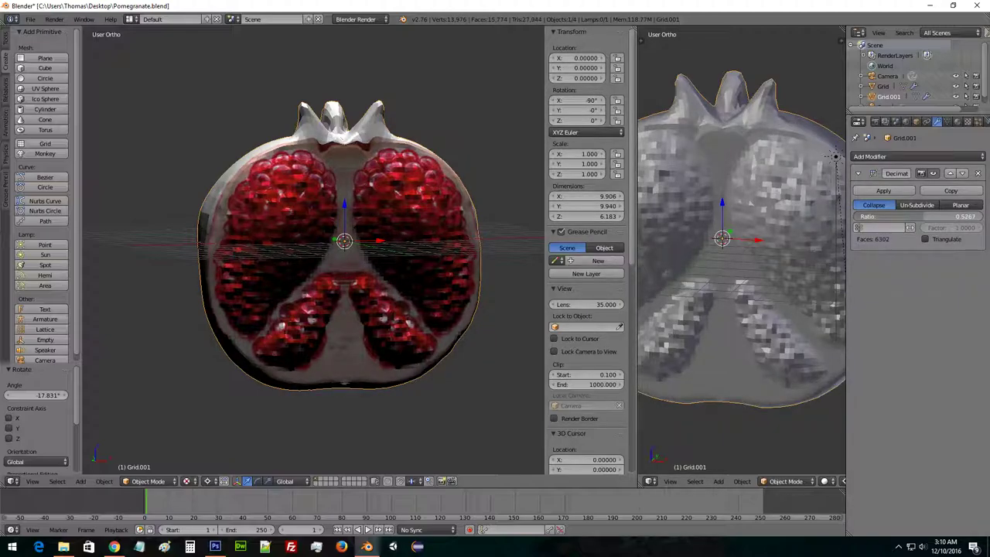
pyautogui.moveTo(898, 217); pyautogui.dragTo(880, 217)
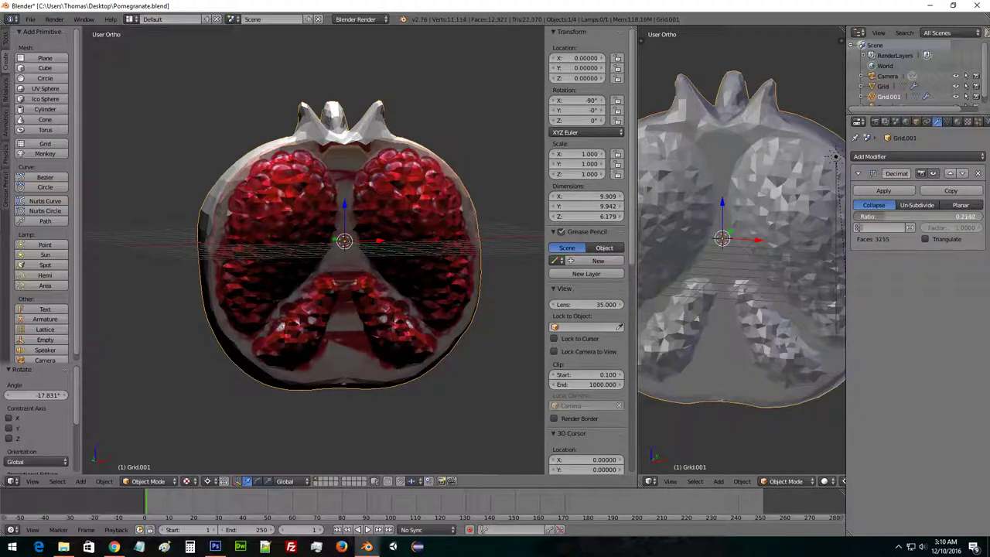
pyautogui.moveTo(503, 207); pyautogui.dragTo(395, 218, button='middle')
pyautogui.scroll(5, 441, 240)
# Inspect the decimated pomegranate's topology in Wireframe shading, then examine its surface in Solid shading.
pyautogui.click(187, 482)
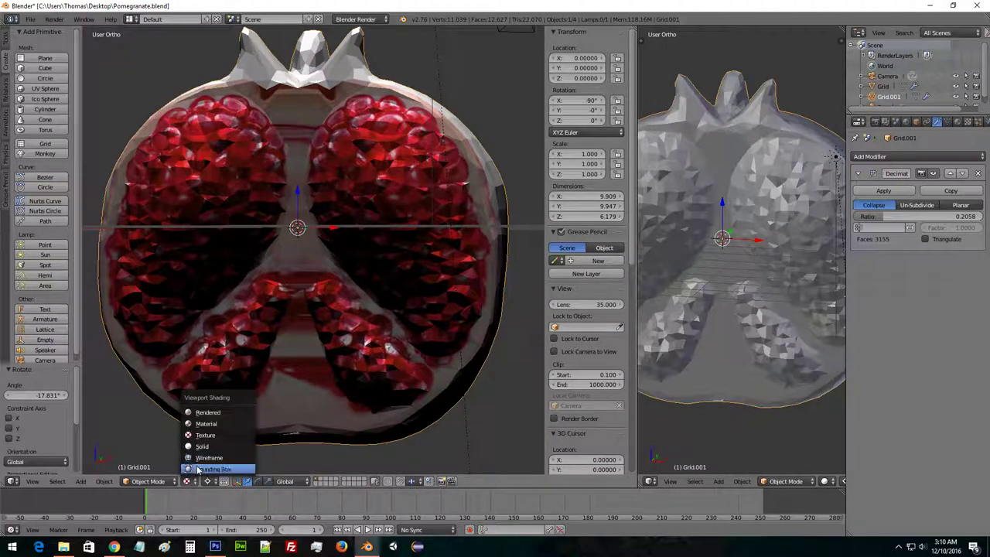
pyautogui.click(201, 458)
pyautogui.moveTo(296, 352); pyautogui.dragTo(133, 331, button='middle')
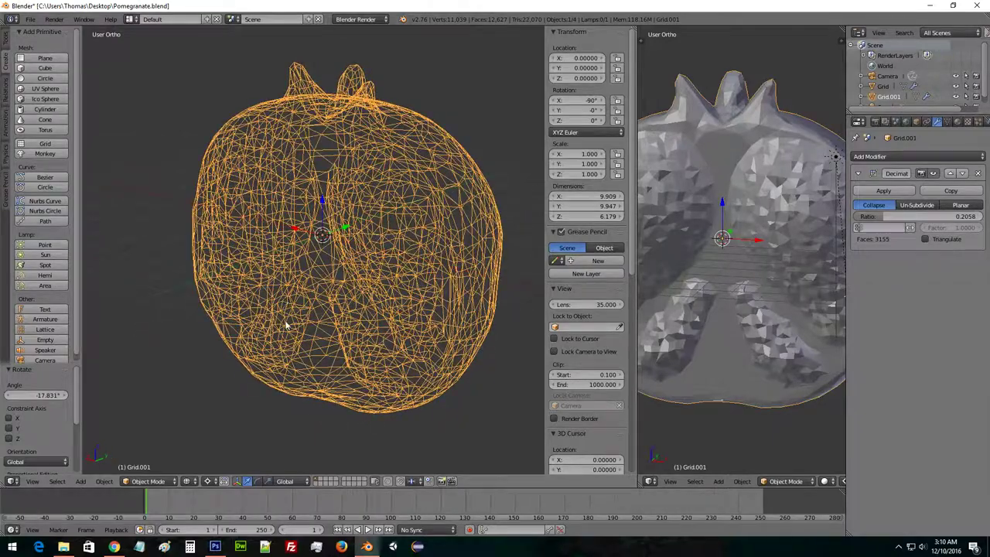
pyautogui.click(190, 482)
pyautogui.click(197, 442)
pyautogui.moveTo(197, 442)
pyautogui.mouseDown(button='middle')
pyautogui.moveTo(336, 394)
pyautogui.moveTo(414, 391)
pyautogui.moveTo(436, 427)
pyautogui.moveTo(458, 424)
pyautogui.mouseUp(button='middle')
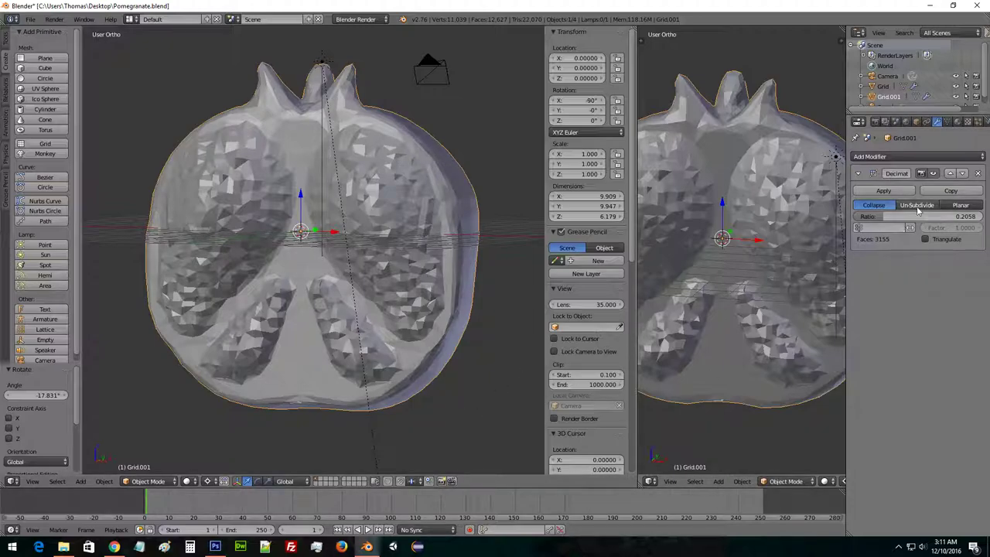
# Lower the Decimate ratio to 0.0658 and check the reduced pomegranate in Texture shading.
pyautogui.moveTo(886, 222); pyautogui.dragTo(866, 222)
pyautogui.moveTo(473, 172); pyautogui.dragTo(443, 199, button='middle')
pyautogui.click(188, 481)
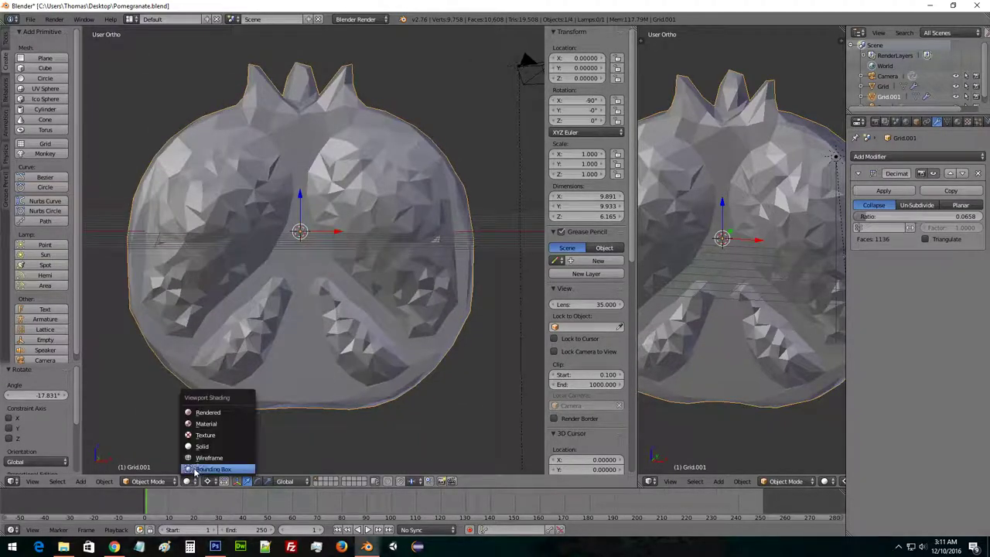
pyautogui.click(203, 435)
pyautogui.moveTo(269, 368)
pyautogui.mouseDown(button='middle')
pyautogui.moveTo(296, 361)
pyautogui.moveTo(221, 354)
pyautogui.moveTo(254, 379)
pyautogui.moveTo(224, 418)
pyautogui.mouseUp(button='middle')
# Apply smooth shading to all of the pomegranate duplicate's faces and return to Object Mode.
pyautogui.click(149, 481)
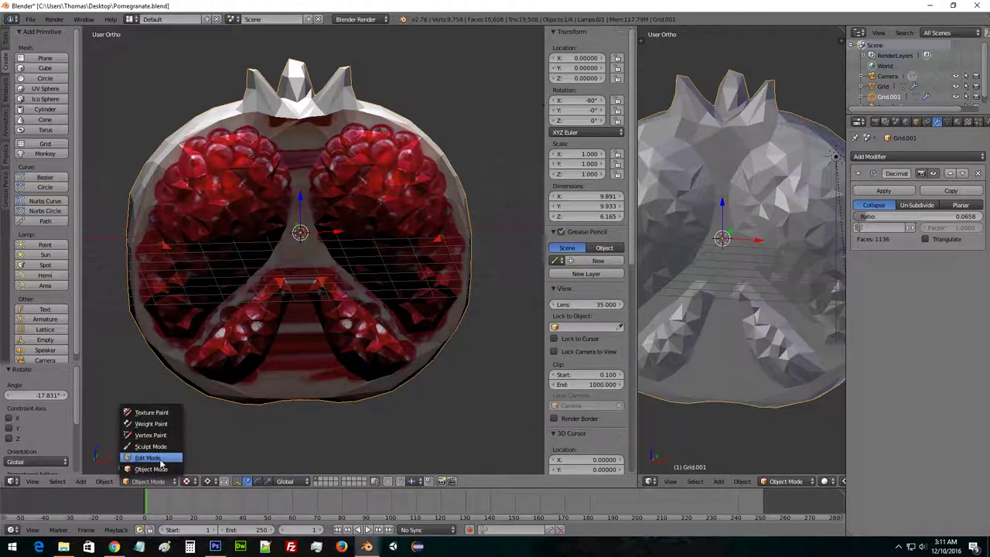
pyautogui.click(160, 462)
pyautogui.press('a')
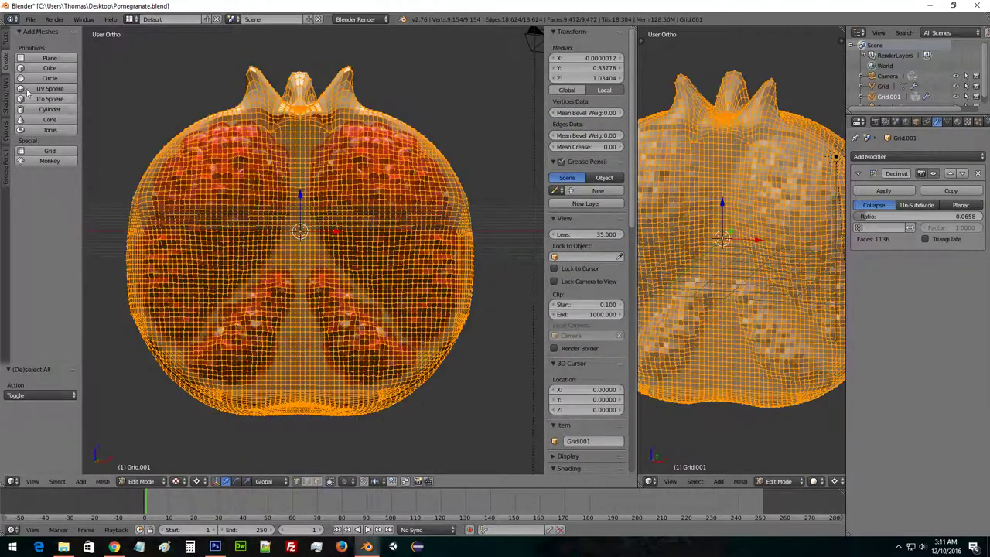
pyautogui.click(6, 40)
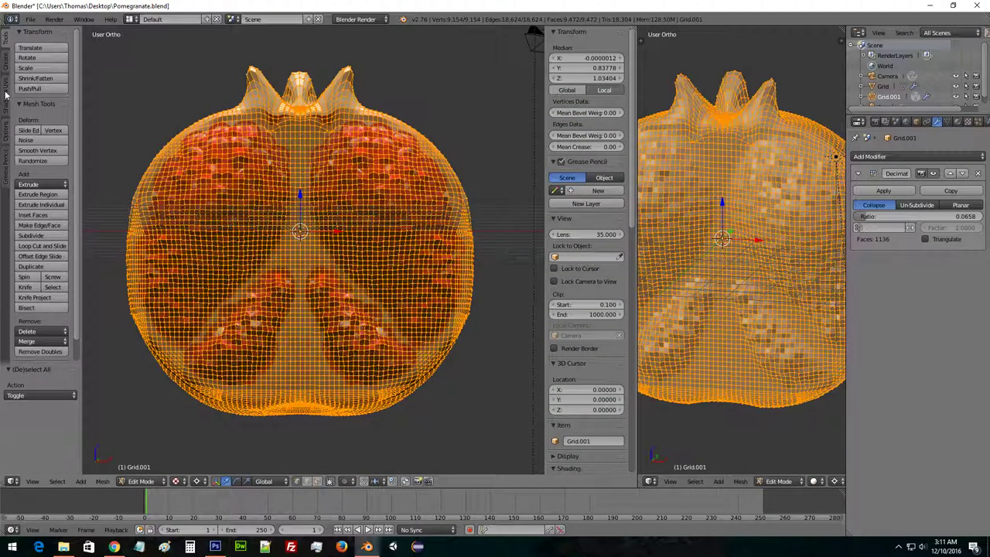
pyautogui.press('Tab')
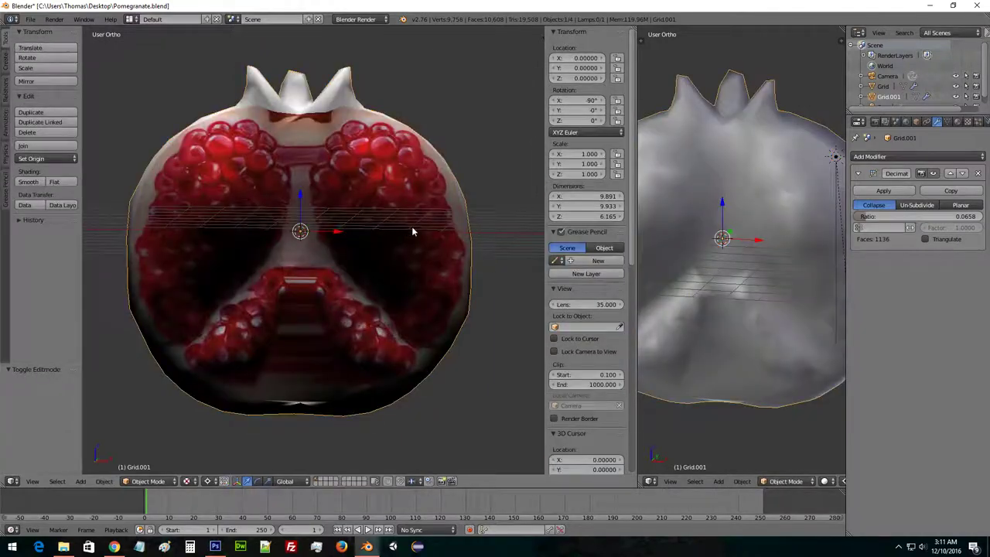
pyautogui.moveTo(412, 229); pyautogui.dragTo(391, 221, button='middle')
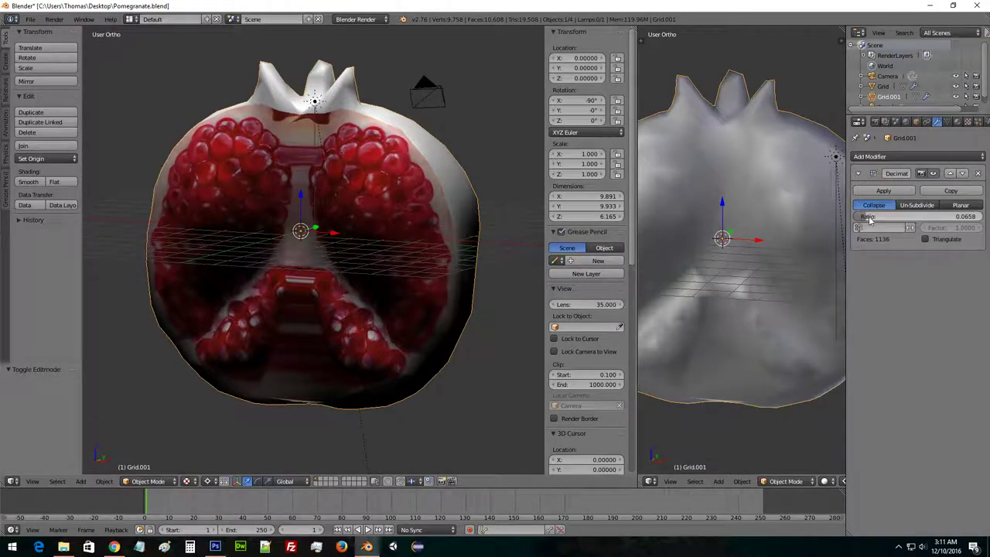
# Switch the Decimate modifier to Un-Subdivide with 3 iterations and display the mesh in Wireframe shading.
pyautogui.click(918, 205)
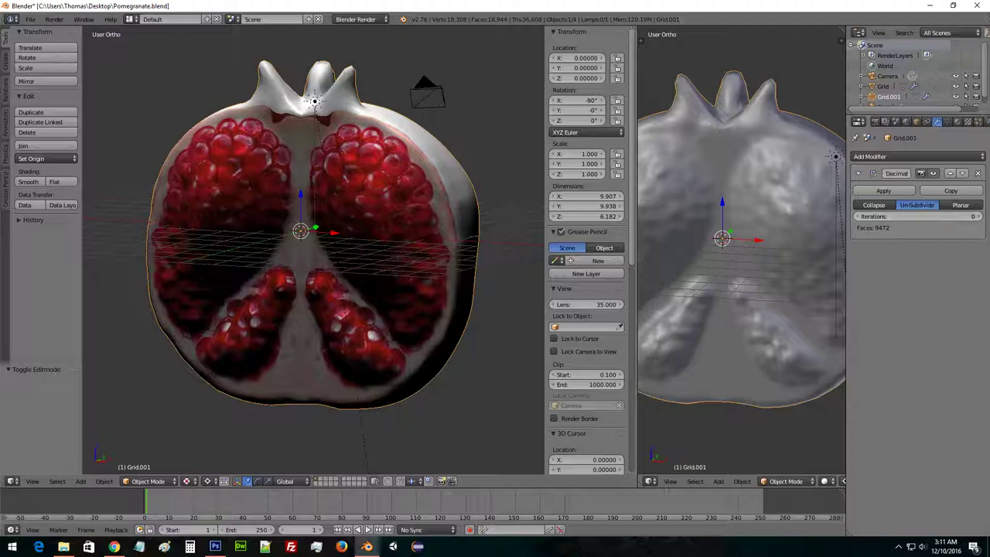
pyautogui.click(981, 216)
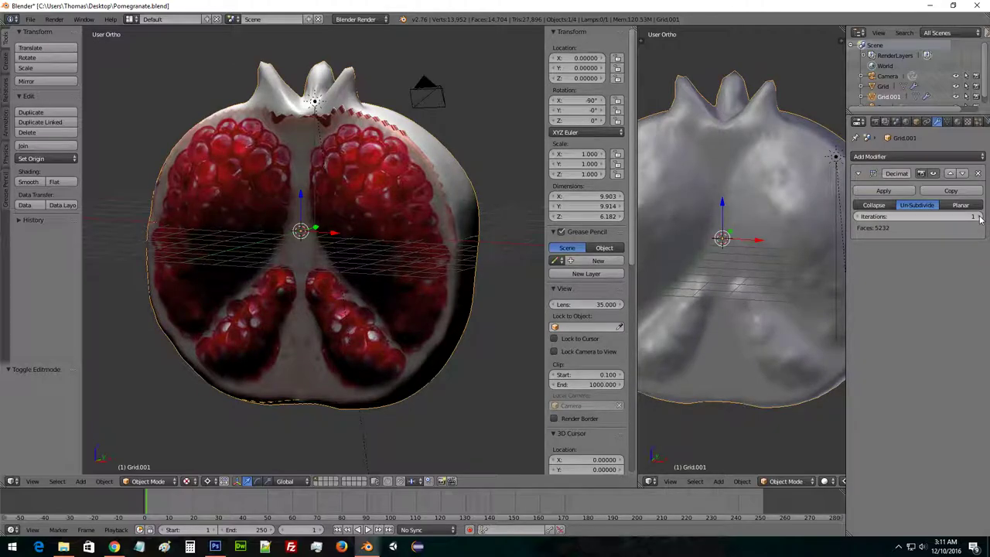
pyautogui.click(981, 216)
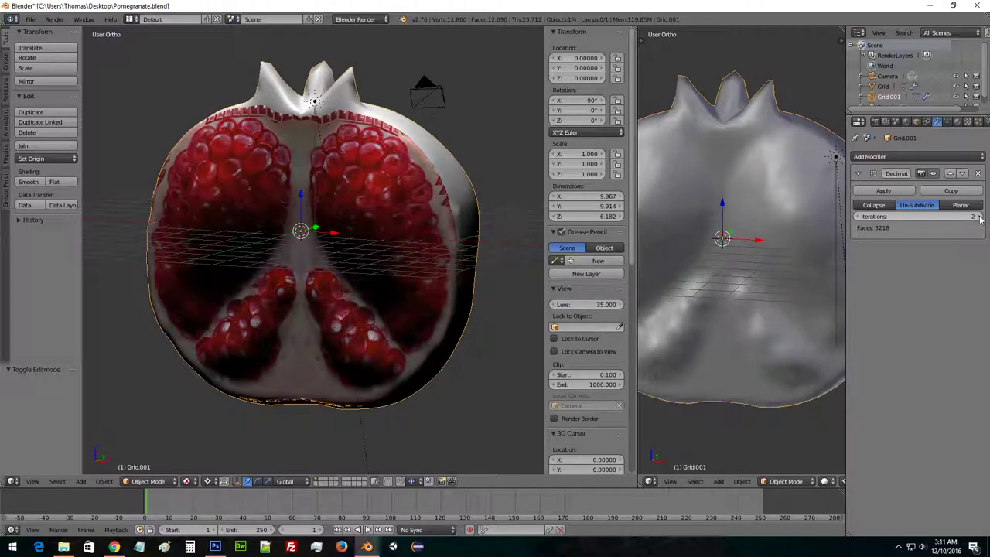
pyautogui.click(981, 216)
pyautogui.moveTo(400, 220); pyautogui.dragTo(179, 387, button='middle')
pyautogui.click(190, 482)
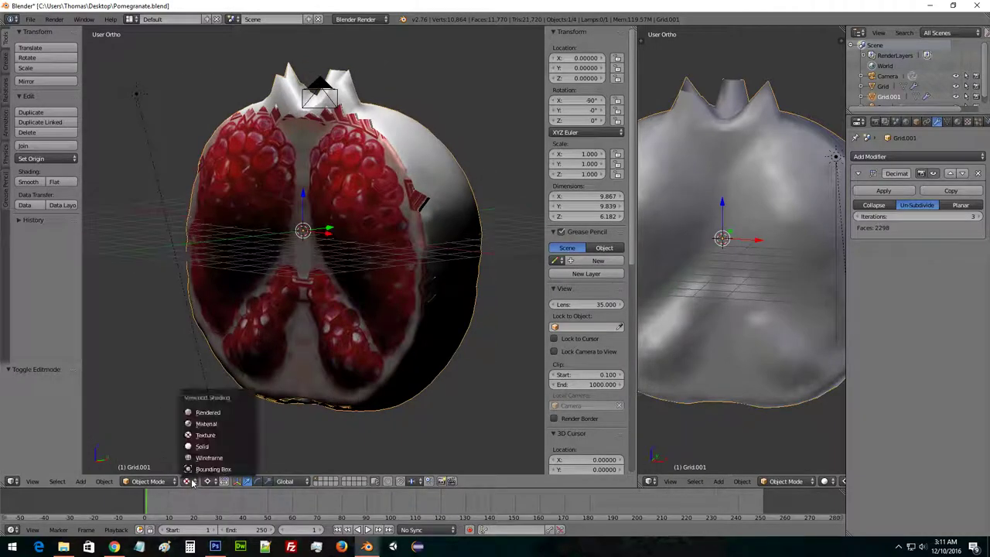
pyautogui.click(200, 459)
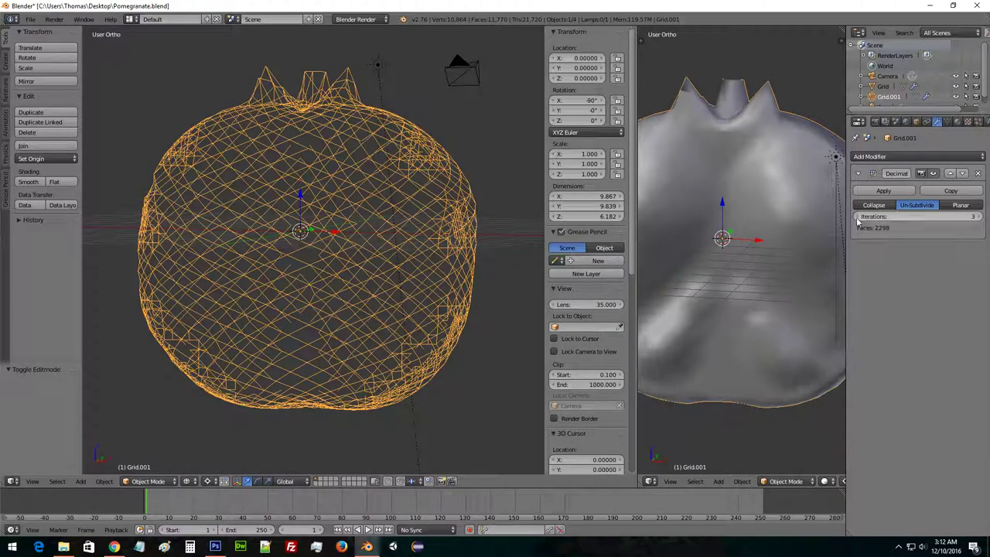
# Lower the Un-Subdivide iterations to 0 and raise them back to 3 to compare the wireframes.
pyautogui.click(857, 218)
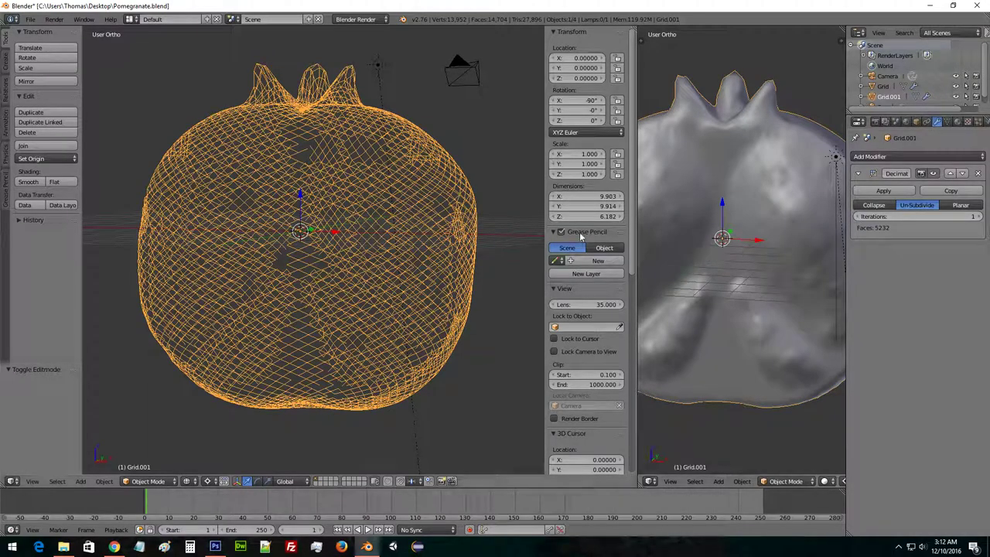
pyautogui.click(861, 217)
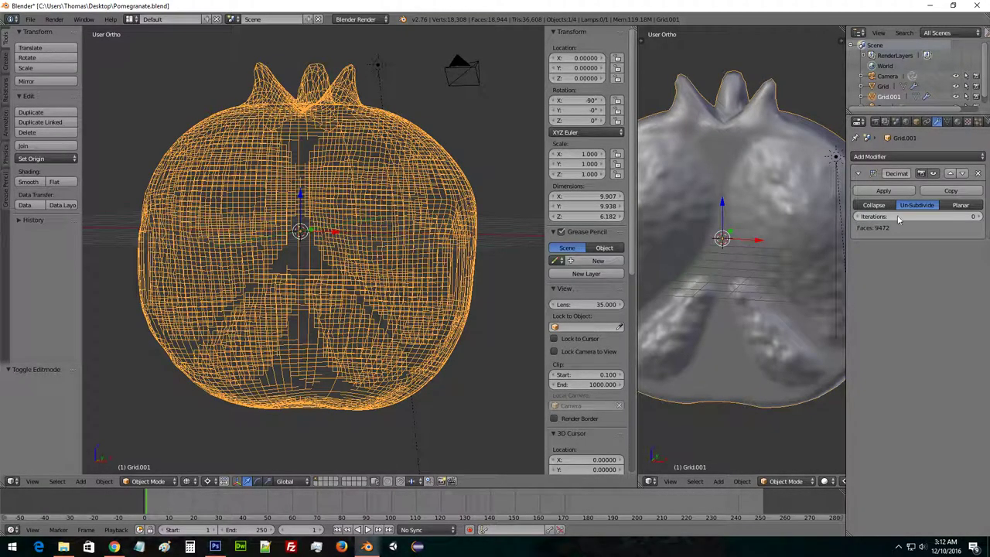
pyautogui.click(981, 217)
pyautogui.click(981, 216)
pyautogui.click(981, 216)
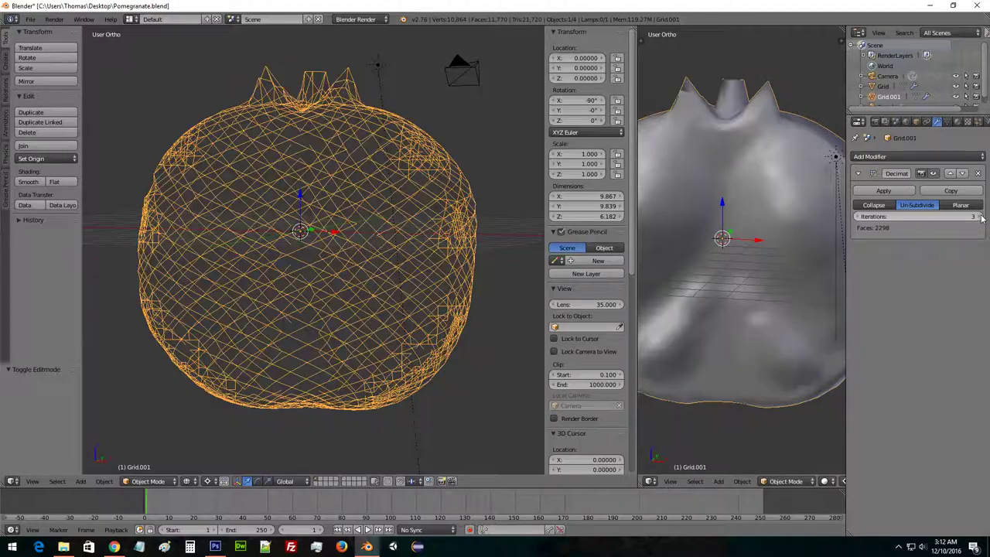
pyautogui.moveTo(448, 189); pyautogui.dragTo(464, 209, button='middle')
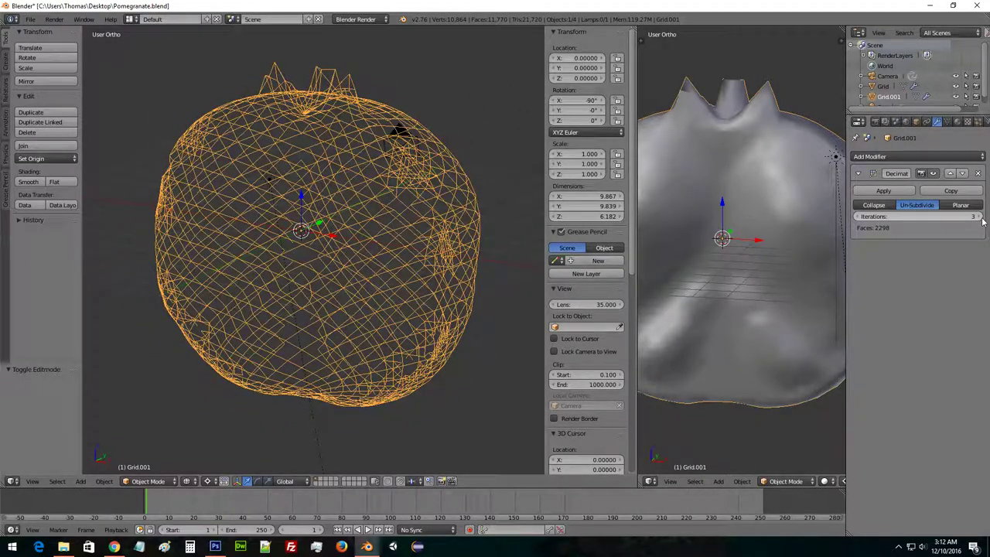
# Reduce the Un-Subdivide iterations to 1, then raise them to 5 and check the shape from several angles.
pyautogui.moveTo(774, 232)
pyautogui.mouseDown(button='middle')
pyautogui.moveTo(743, 232)
pyautogui.moveTo(769, 232)
pyautogui.moveTo(758, 230)
pyautogui.mouseUp(button='middle')
pyautogui.click(859, 216)
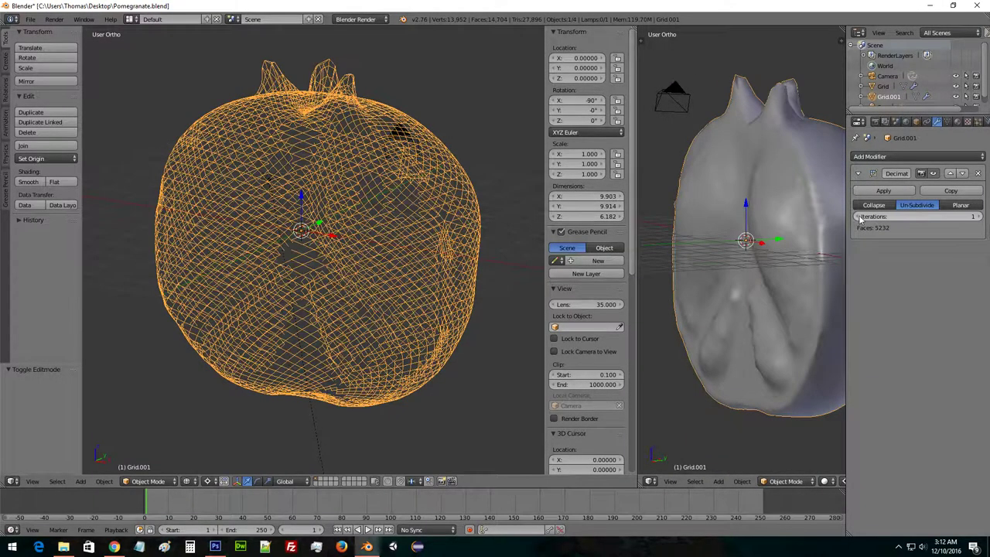
pyautogui.click(980, 218)
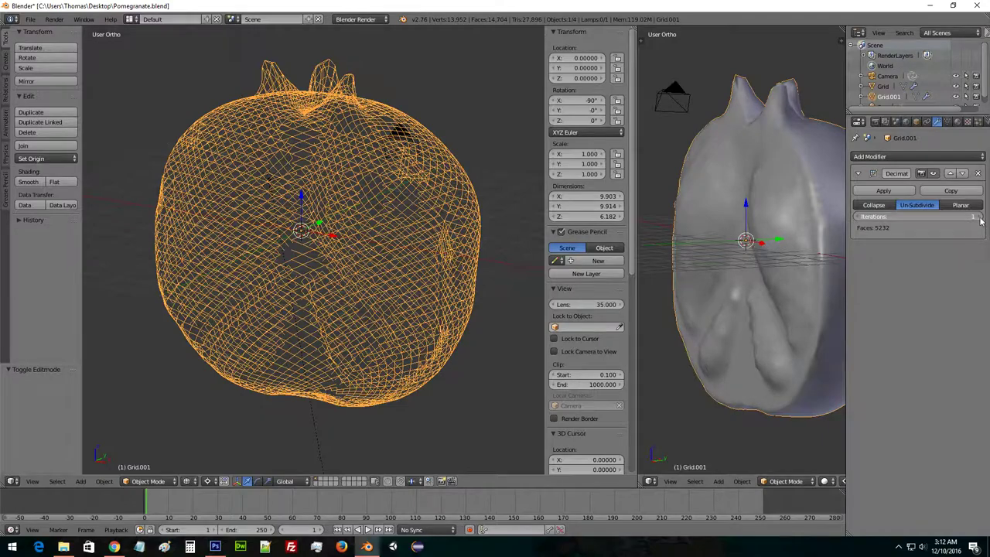
pyautogui.click(980, 218)
pyautogui.click(979, 218)
pyautogui.click(979, 217)
pyautogui.click(980, 217)
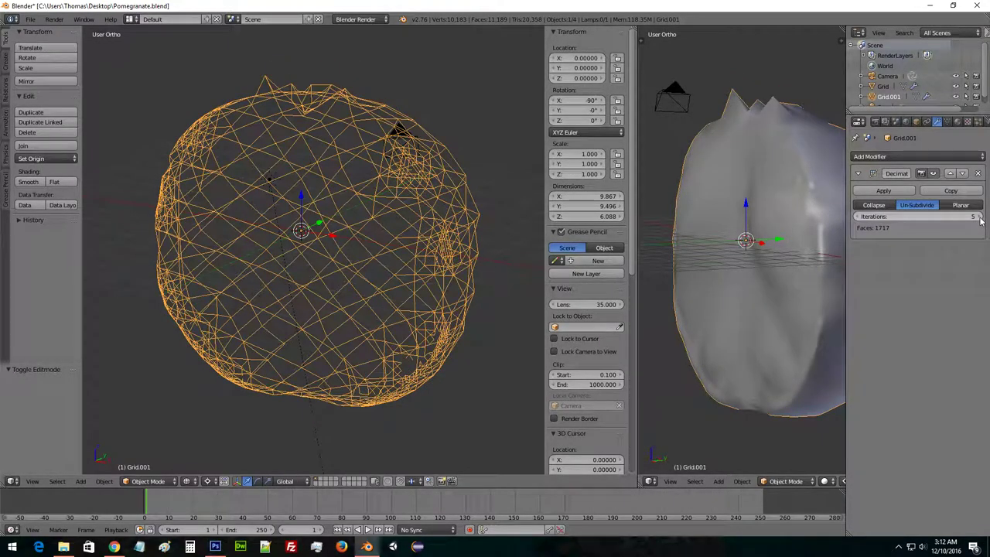
pyautogui.moveTo(733, 266); pyautogui.dragTo(781, 247, button='middle')
# Try Planar decimation on the pomegranate with a different angle limit.
pyautogui.click(961, 205)
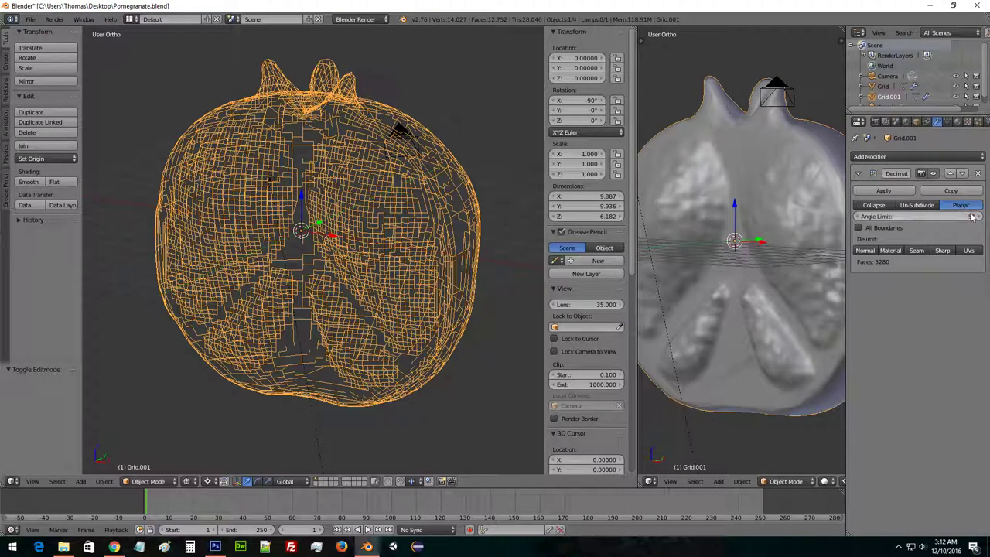
pyautogui.moveTo(918, 216); pyautogui.dragTo(961, 216)
pyautogui.moveTo(668, 236); pyautogui.dragTo(797, 216, button='middle')
# Switch the Decimate modifier back to Collapse and return the main viewport to Texture shading.
pyautogui.click(884, 206)
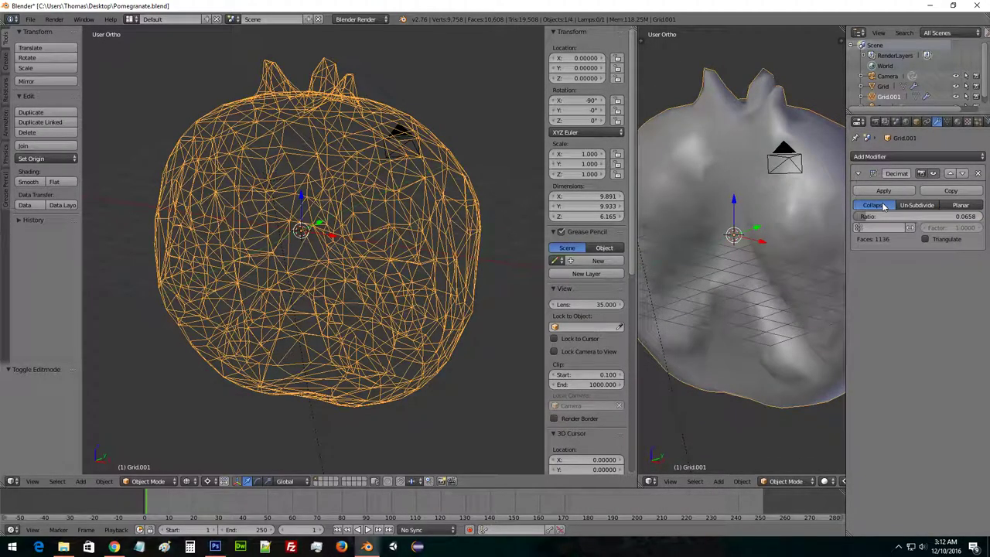
pyautogui.moveTo(821, 224); pyautogui.dragTo(766, 208, button='middle')
pyautogui.moveTo(324, 215); pyautogui.dragTo(283, 296, button='middle')
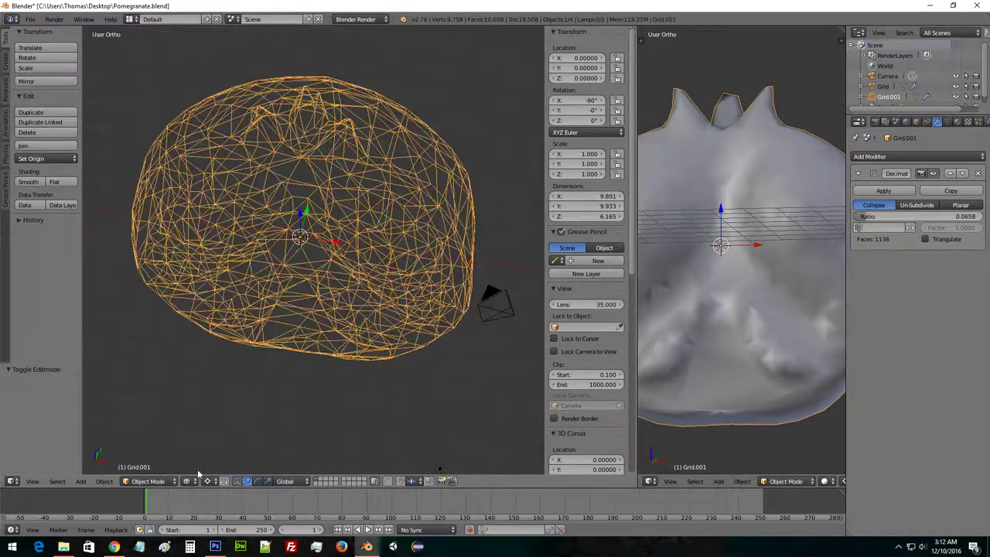
pyautogui.click(189, 482)
pyautogui.click(203, 435)
pyautogui.moveTo(259, 369); pyautogui.dragTo(372, 271, button='middle')
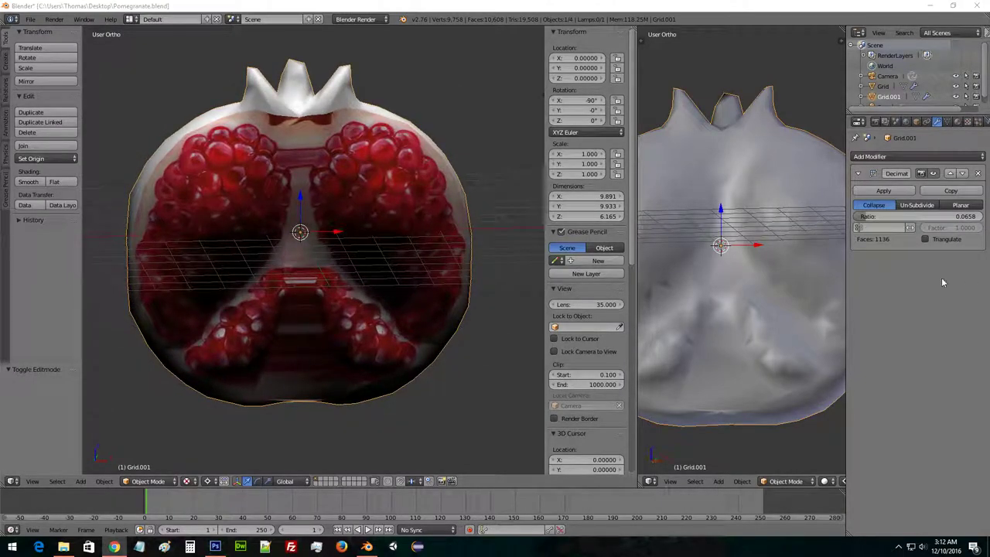
# Set the Decimate modifier's Collapse ratio to 1.0 to restore the full mesh detail.
pyautogui.moveTo(501, 198); pyautogui.dragTo(484, 159, button='middle')
pyautogui.moveTo(875, 222); pyautogui.dragTo(963, 222)
pyautogui.moveTo(391, 93); pyautogui.dragTo(371, 116, button='middle')
# Hide the pomegranate background image in the front view.
pyautogui.press('KP_1')
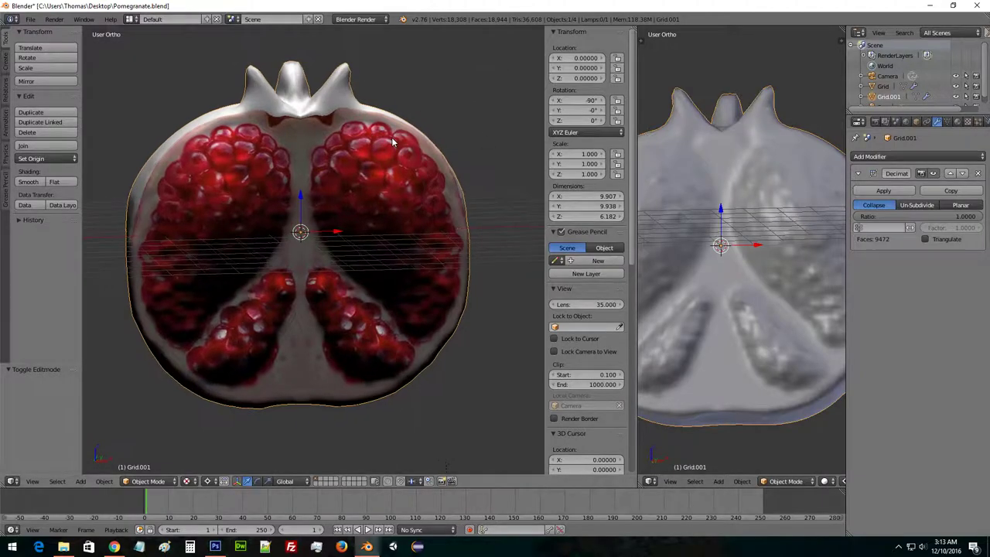
pyautogui.scroll(3, 383, 230)
pyautogui.scroll(-2, 384, 231)
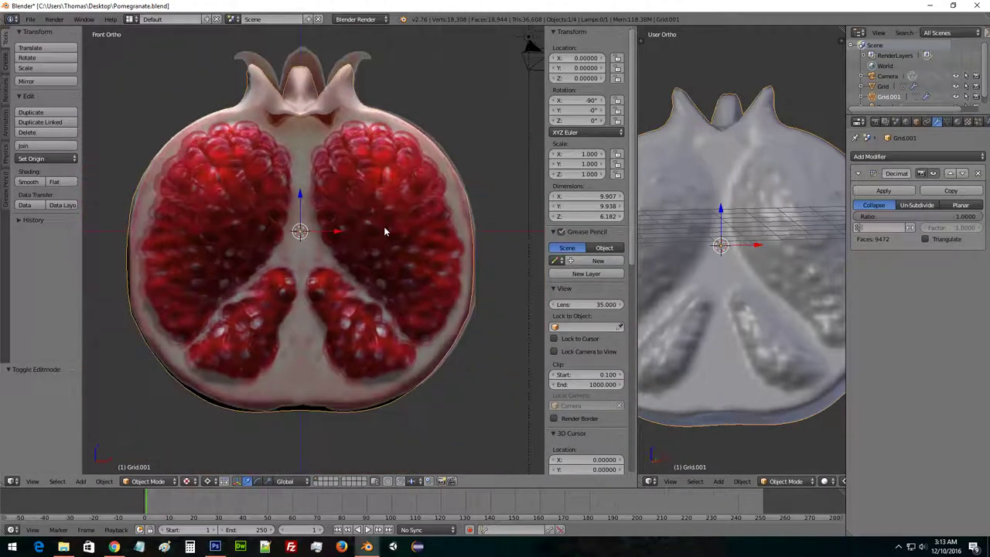
pyautogui.scroll(-10, 631, 348)
pyautogui.scroll(-2, 631, 353)
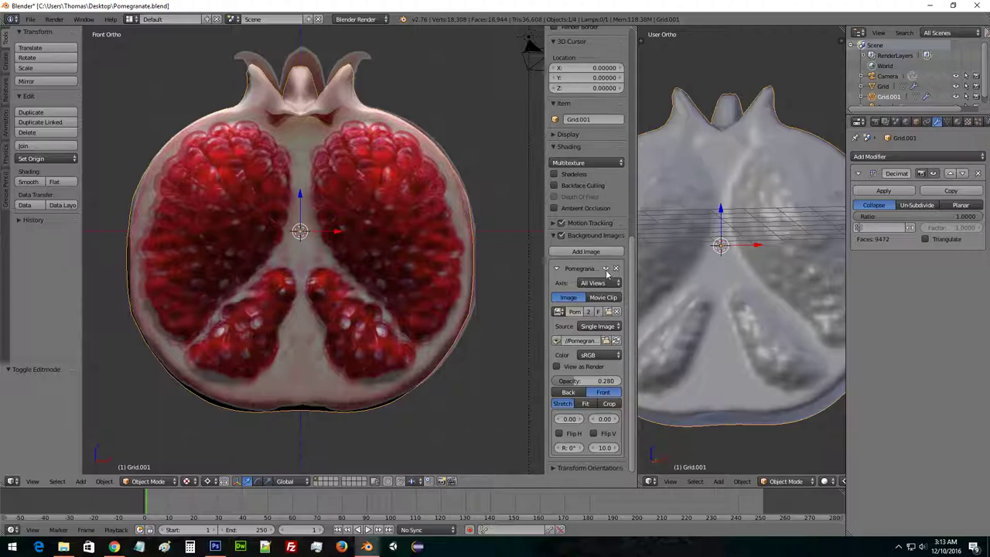
pyautogui.scroll(1, 420, 255)
pyautogui.scroll(2, 367, 230)
pyautogui.keyDown('shift'); pyautogui.moveTo(367, 230); pyautogui.dragTo(409, 232, button='middle'); pyautogui.keyUp('shift')
pyautogui.scroll(-2, 409, 234)
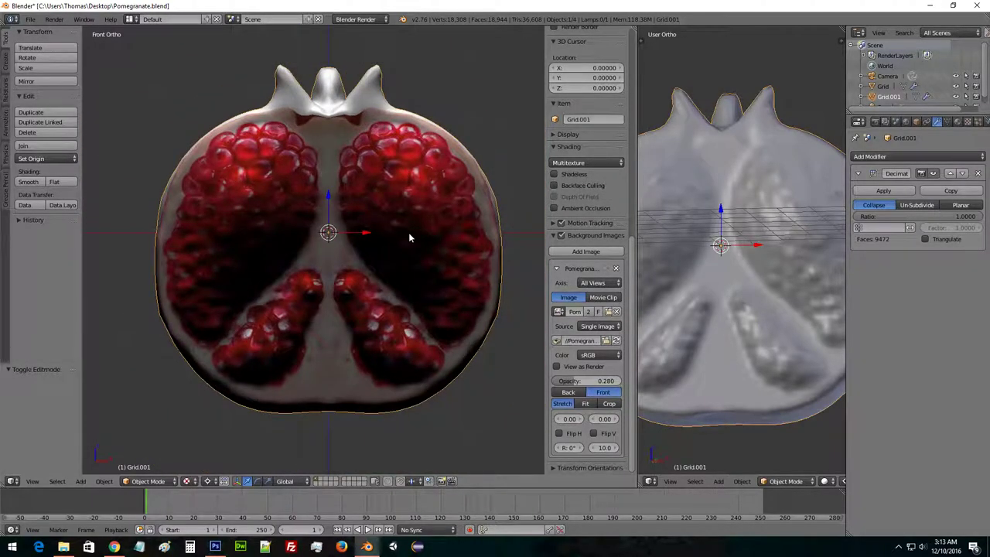
# Examine the textured, smooth-shaded pomegranate from the front and side in orthographic projection.
pyautogui.press('KP_5')
pyautogui.press('KP_5')
pyautogui.moveTo(408, 232); pyautogui.dragTo(399, 199, button='middle')
pyautogui.moveTo(262, 198); pyautogui.dragTo(198, 191, button='middle')
pyautogui.moveTo(340, 199); pyautogui.dragTo(283, 184, button='middle')
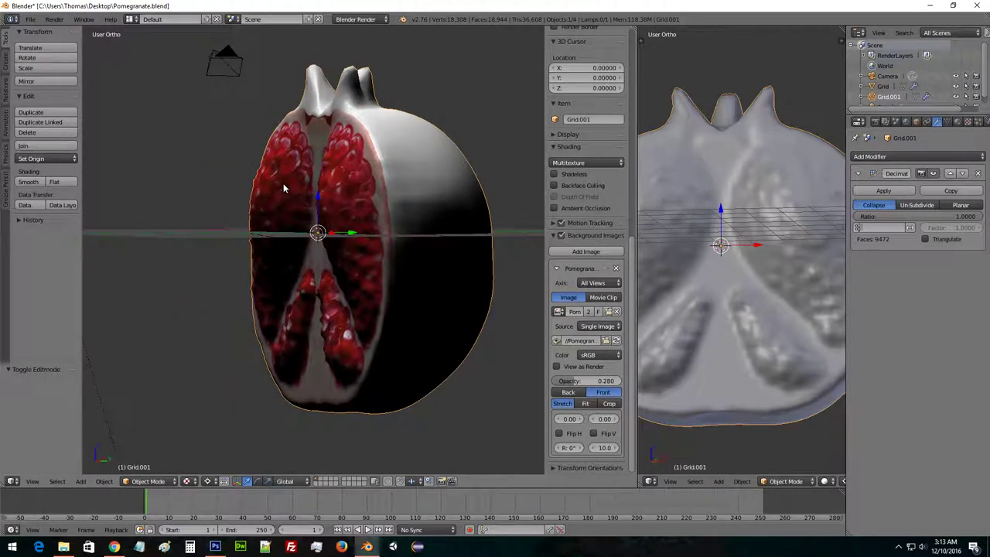
# Show the pomegranate reference image in the UV/Image Editor beside the model and compare it with the textured front face.
pyautogui.click(652, 481)
pyautogui.click(673, 401)
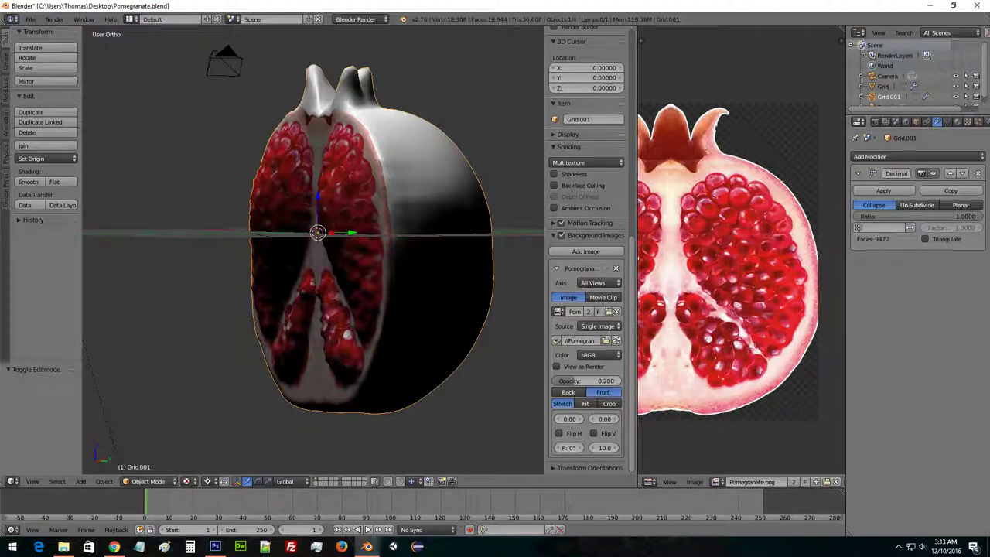
pyautogui.hotkey('alt', 'Tab')
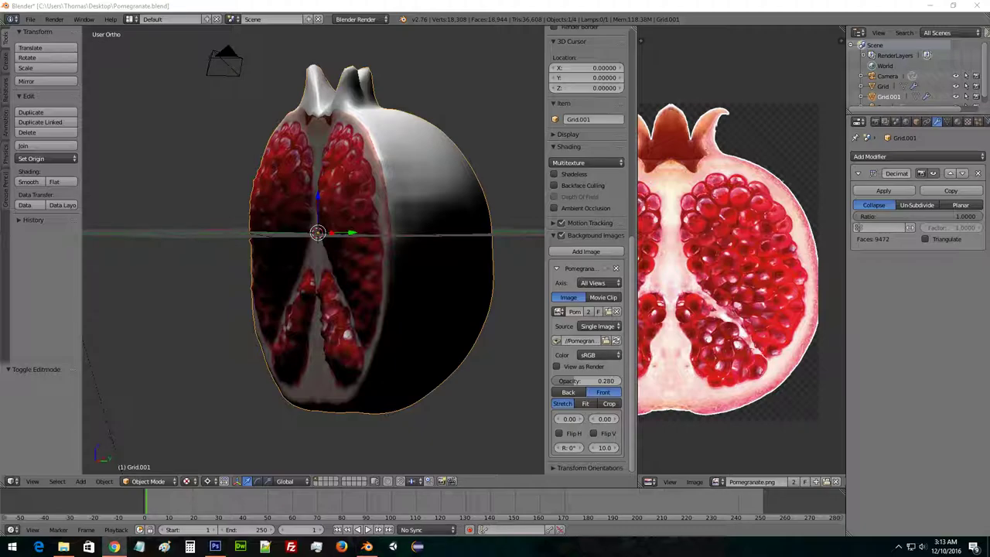
pyautogui.moveTo(413, 161); pyautogui.dragTo(350, 155, button='middle')
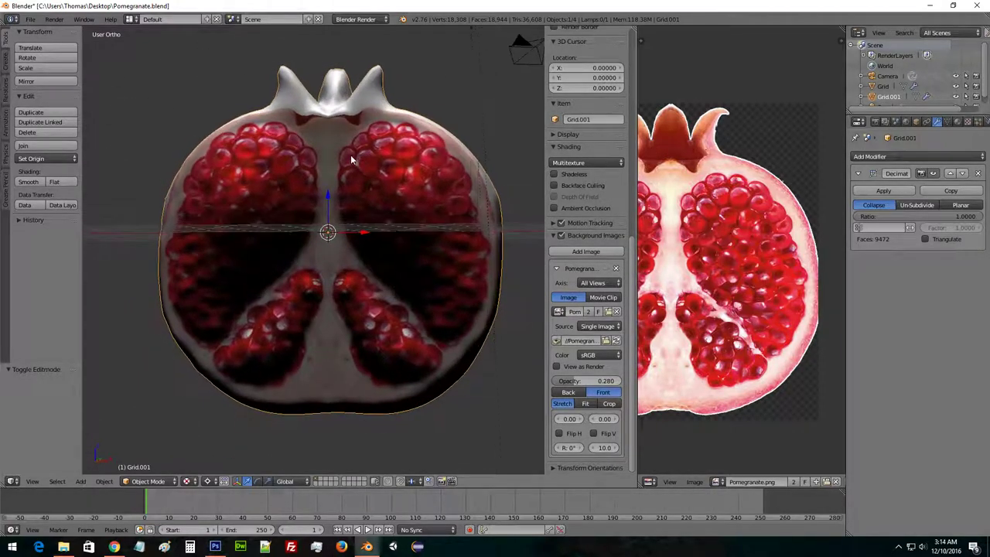
pyautogui.moveTo(410, 219); pyautogui.dragTo(306, 354, button='middle')
# Show the main viewport in Rendered shading and examine the pomegranate's sculpted seed relief from slightly different angles.
pyautogui.click(188, 481)
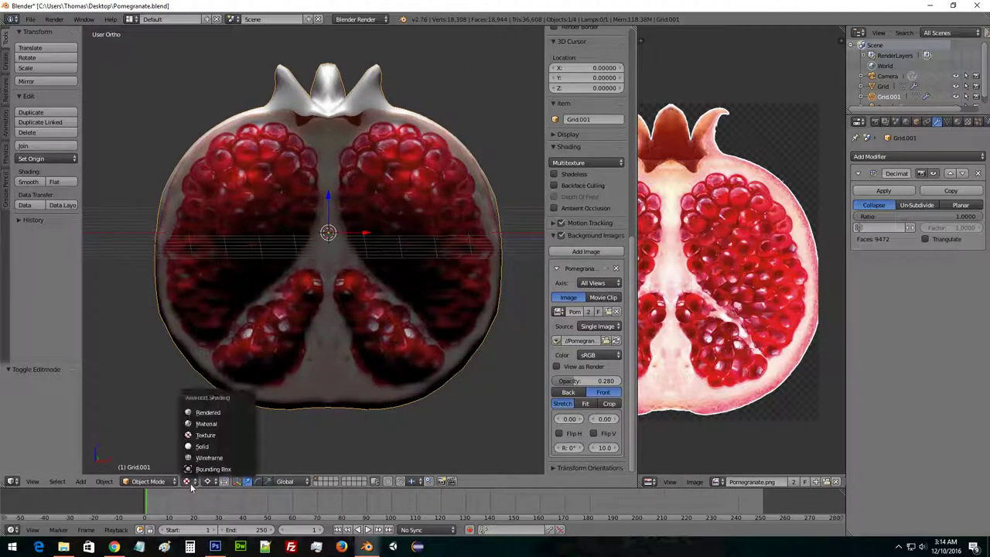
pyautogui.click(217, 411)
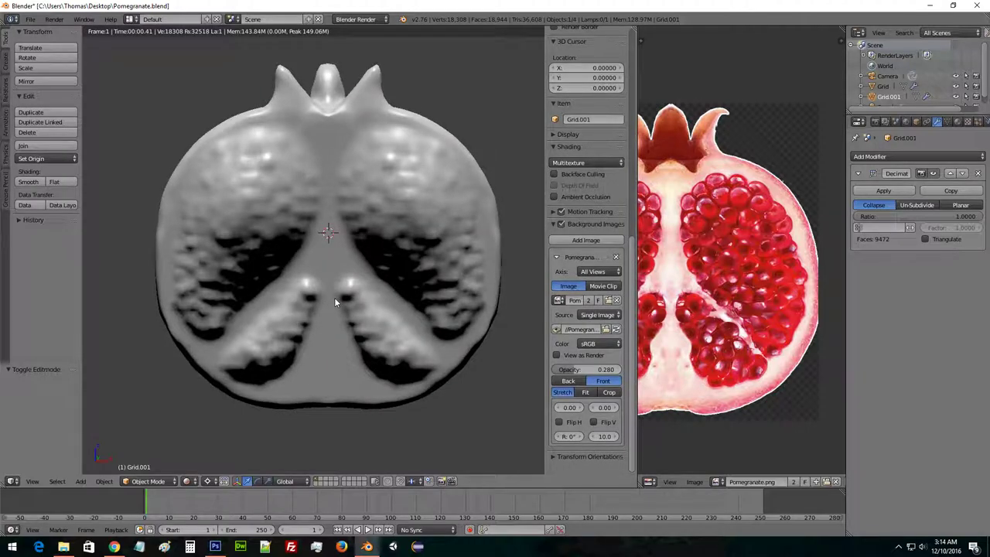
pyautogui.moveTo(291, 281); pyautogui.dragTo(301, 271, button='middle')
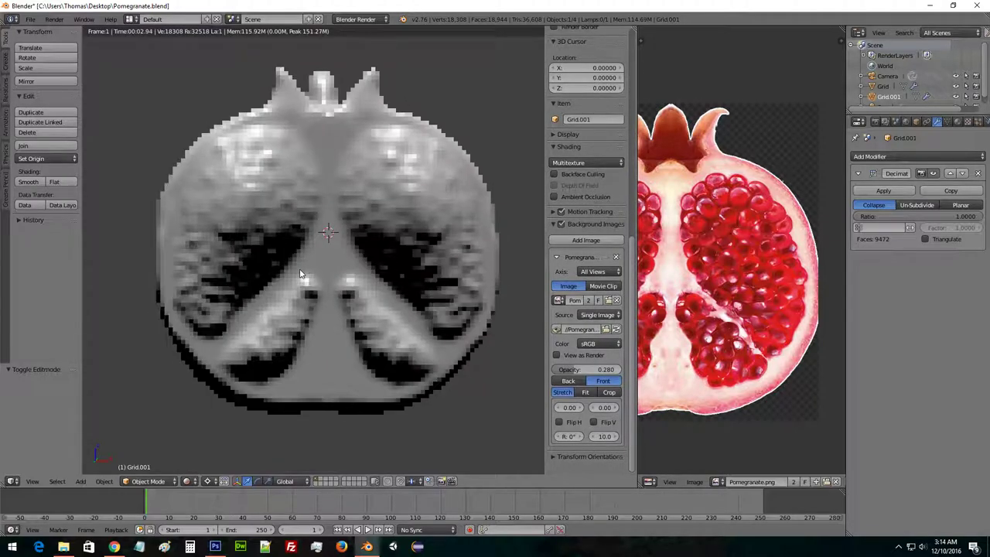
pyautogui.moveTo(373, 306); pyautogui.dragTo(317, 310, button='middle')
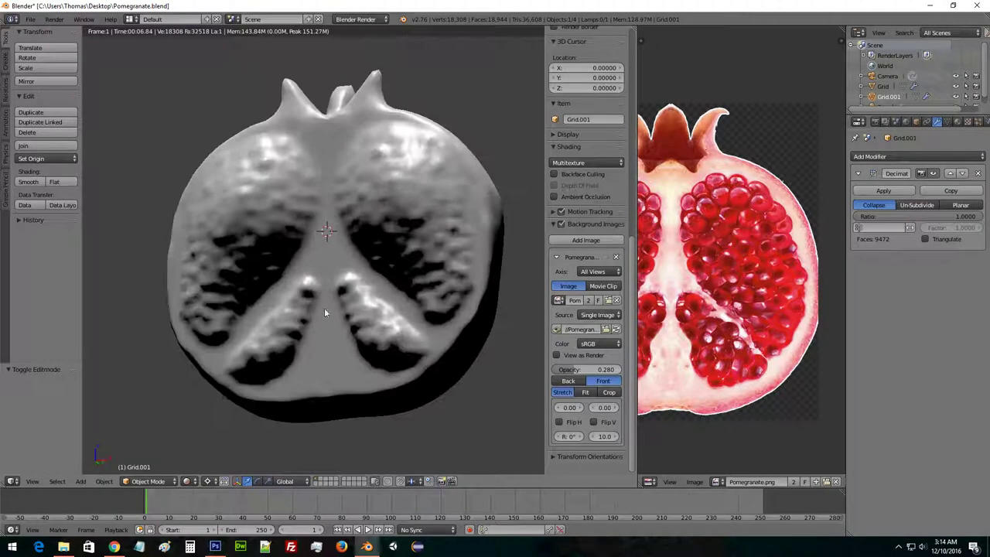
pyautogui.moveTo(378, 284); pyautogui.dragTo(387, 310, button='middle')
pyautogui.moveTo(346, 282); pyautogui.dragTo(353, 304, button='middle')
# Switch the pomegranate mesh from Edit Mode through Object Mode into Sculpt Mode.
pyautogui.press('Tab')
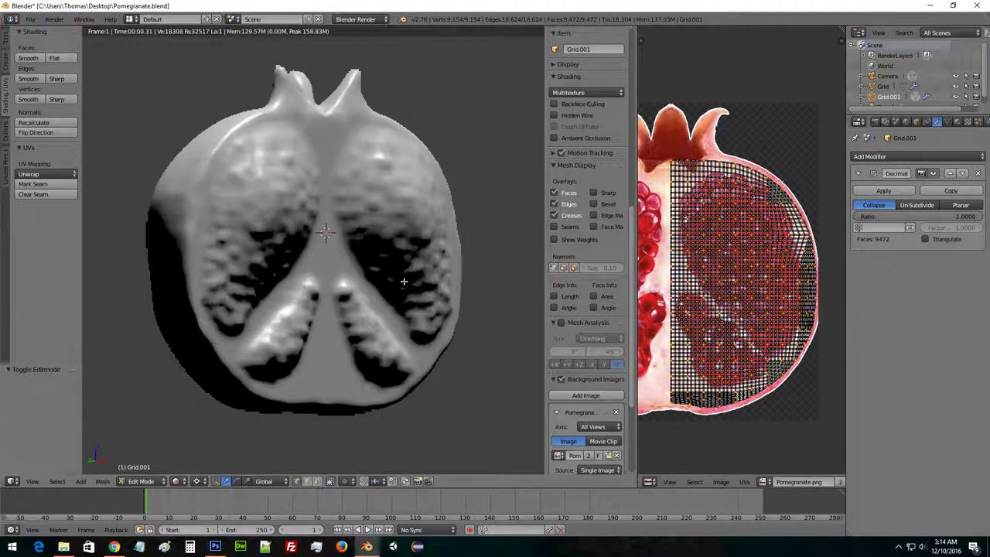
pyautogui.moveTo(424, 270); pyautogui.dragTo(302, 292, button='middle')
pyautogui.click(152, 483)
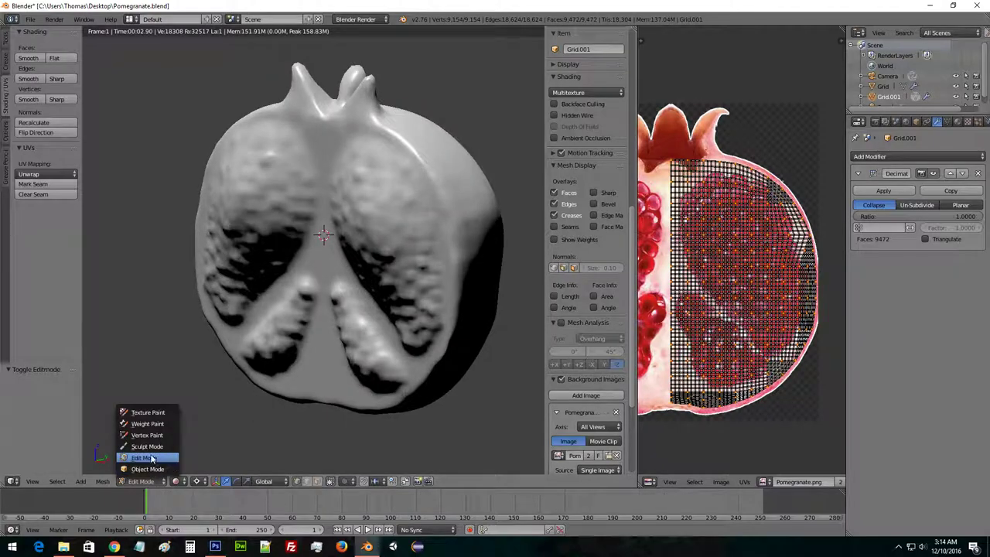
pyautogui.click(147, 469)
pyautogui.click(147, 481)
pyautogui.click(151, 447)
# Choose the SculptDraw brush and set its radius to 36 px and strength to 0.788 for work on the upper seeds.
pyautogui.moveTo(279, 416)
pyautogui.mouseDown(button='middle')
pyautogui.moveTo(326, 395)
pyautogui.moveTo(472, 367)
pyautogui.mouseUp(button='middle')
pyautogui.scroll(2, 430, 233)
pyautogui.keyDown('shift'); pyautogui.moveTo(394, 179); pyautogui.dragTo(353, 221, button='middle'); pyautogui.keyUp('shift')
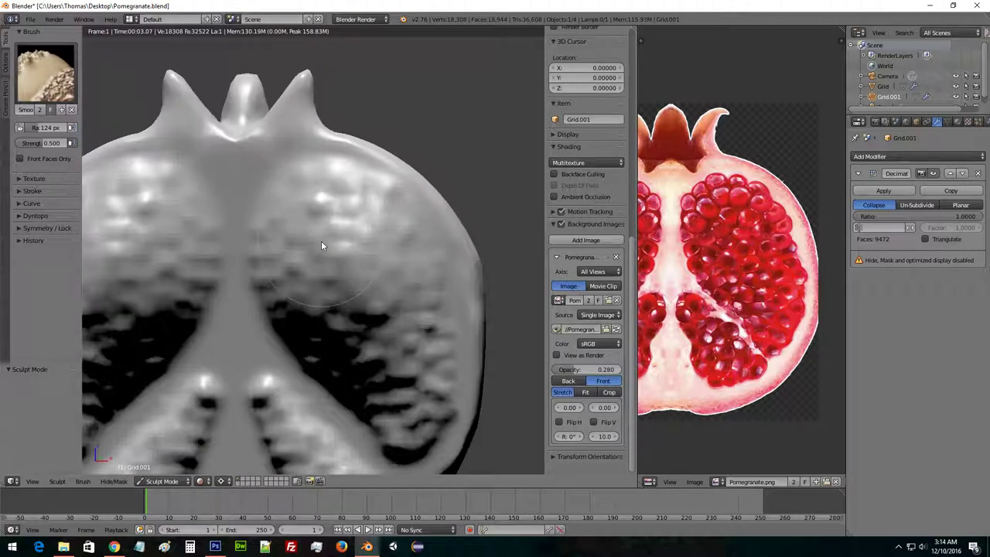
pyautogui.scroll(2, 326, 240)
pyautogui.scroll(1, 344, 242)
pyautogui.click(46, 73)
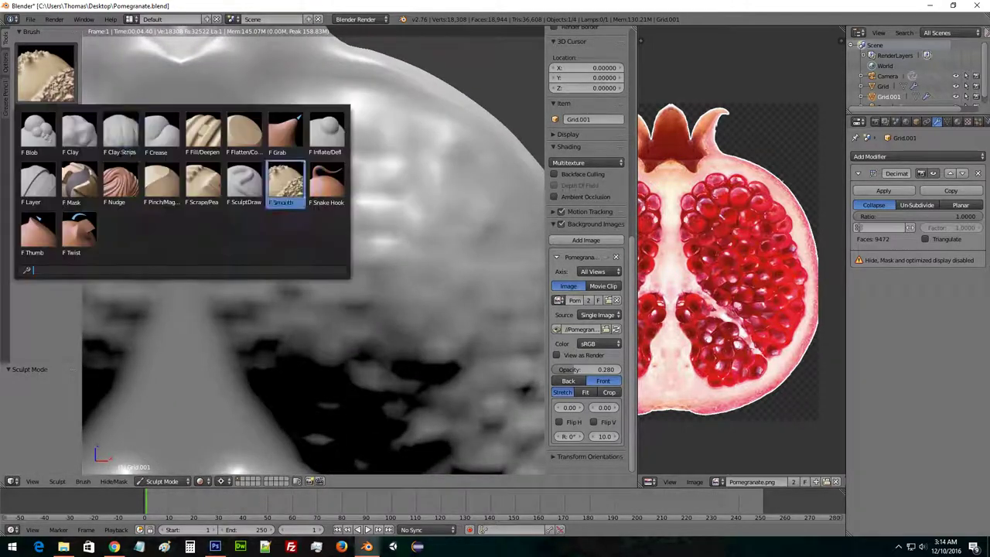
pyautogui.click(300, 181)
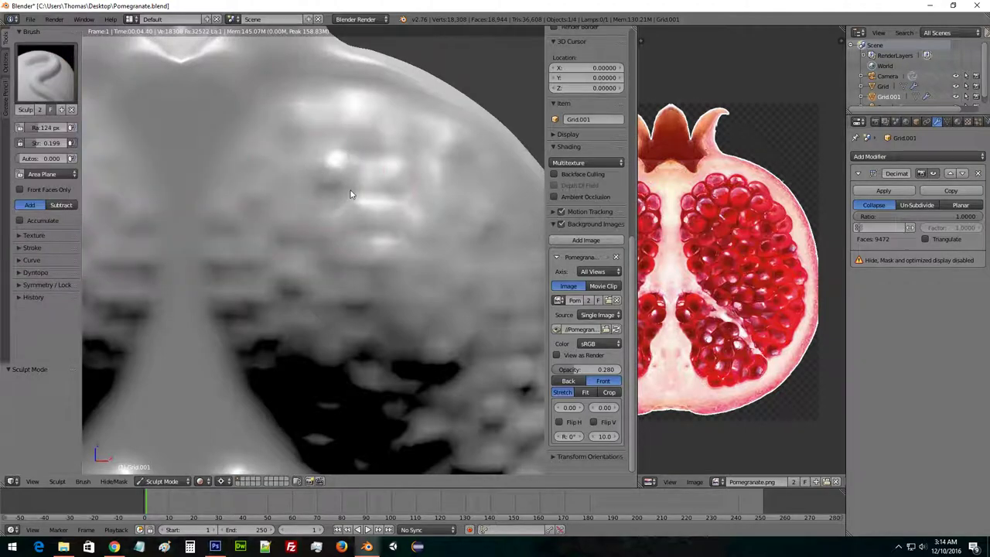
pyautogui.press('[')
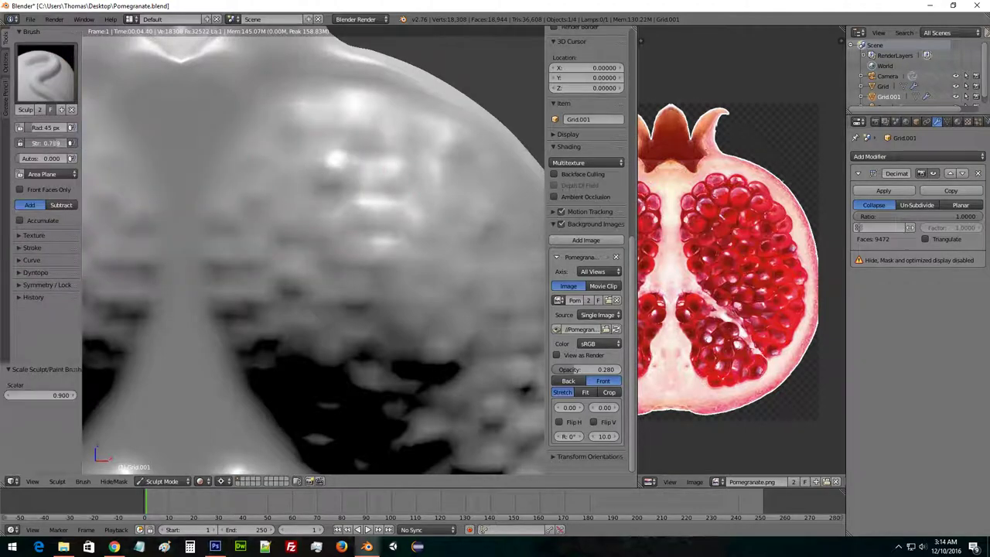
# Dab additive SculptDraw strokes over the upper seed chamber in the rendered view and check the relief from the side.
pyautogui.click(334, 170)
pyautogui.click(376, 171)
pyautogui.click(379, 171)
pyautogui.click(391, 177)
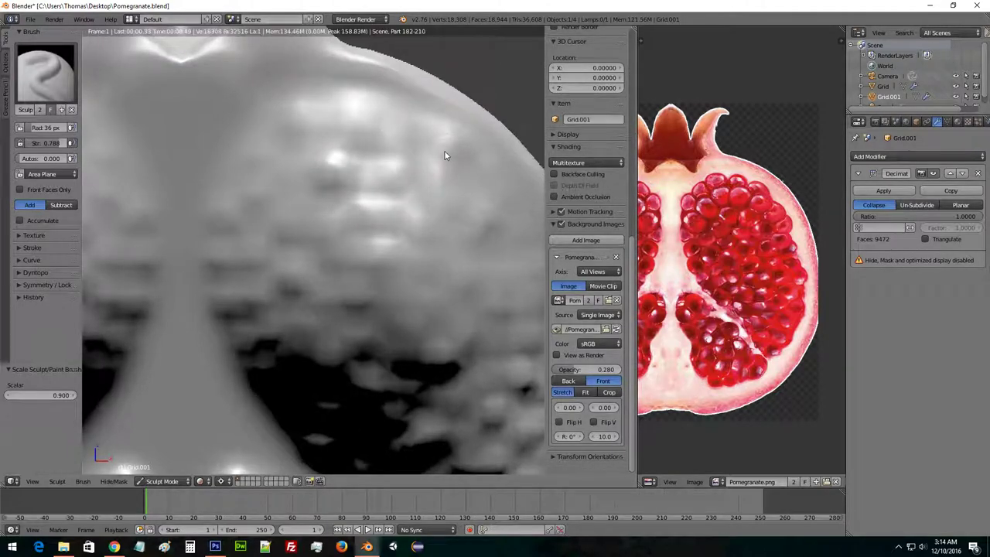
pyautogui.click(255, 157)
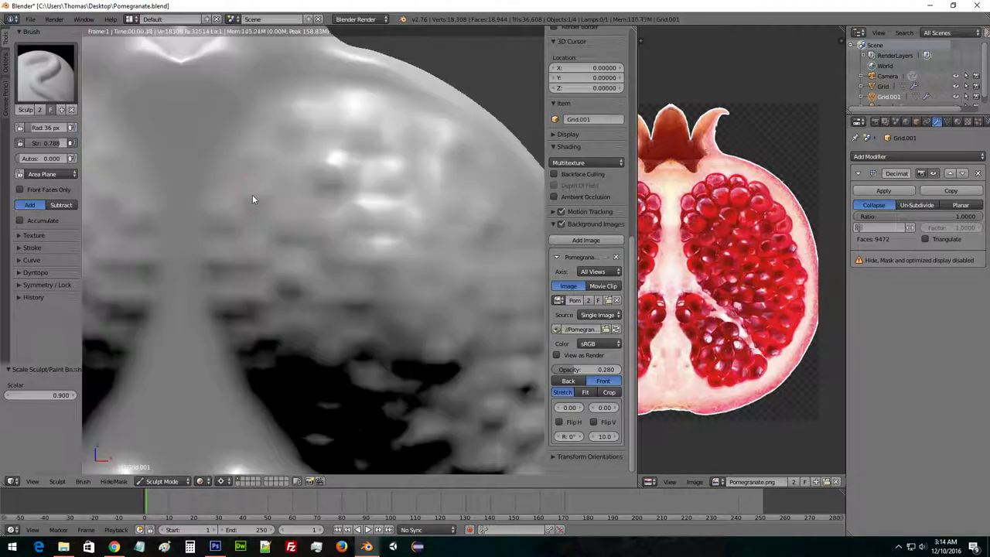
pyautogui.click(253, 195)
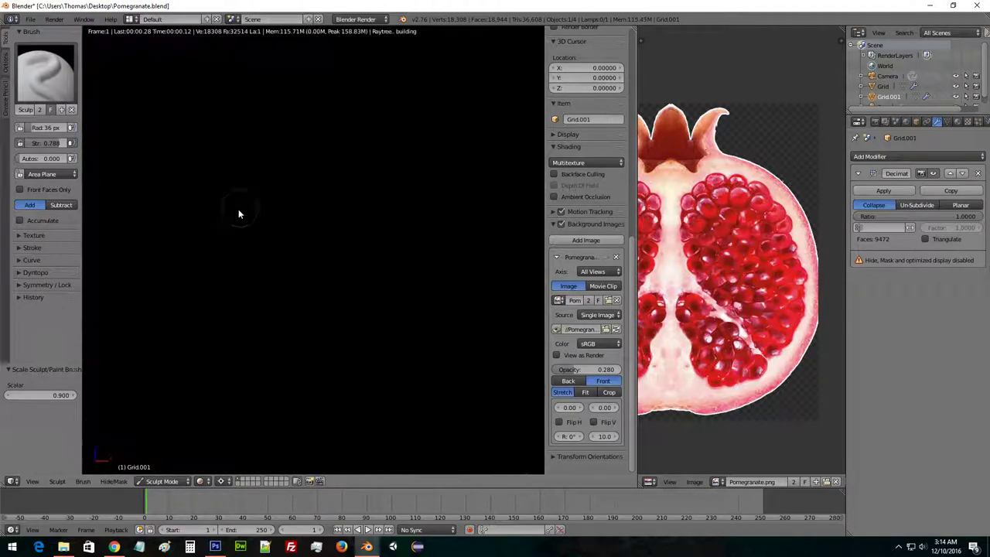
pyautogui.click(288, 233)
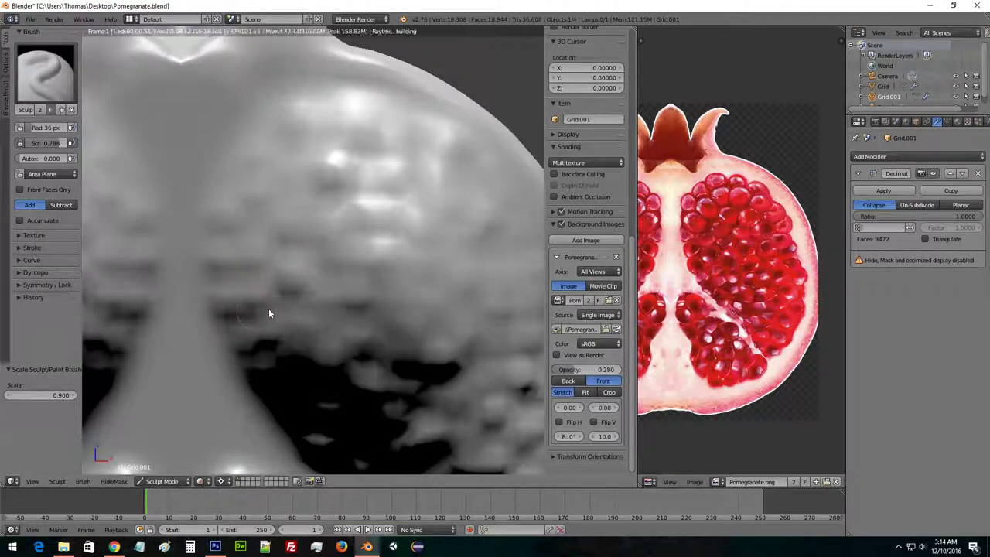
pyautogui.scroll(-5, 384, 241)
pyautogui.moveTo(400, 239)
pyautogui.mouseDown(button='middle')
pyautogui.moveTo(361, 239)
pyautogui.moveTo(410, 300)
pyautogui.mouseUp(button='middle')
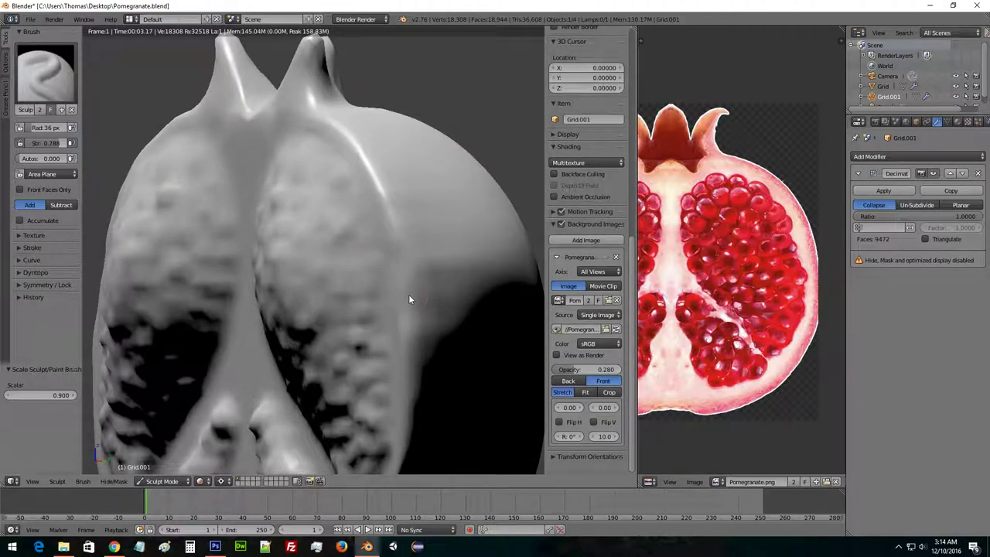
pyautogui.moveTo(361, 256)
pyautogui.mouseDown(button='middle')
pyautogui.moveTo(394, 261)
pyautogui.moveTo(370, 244)
pyautogui.mouseUp(button='middle')
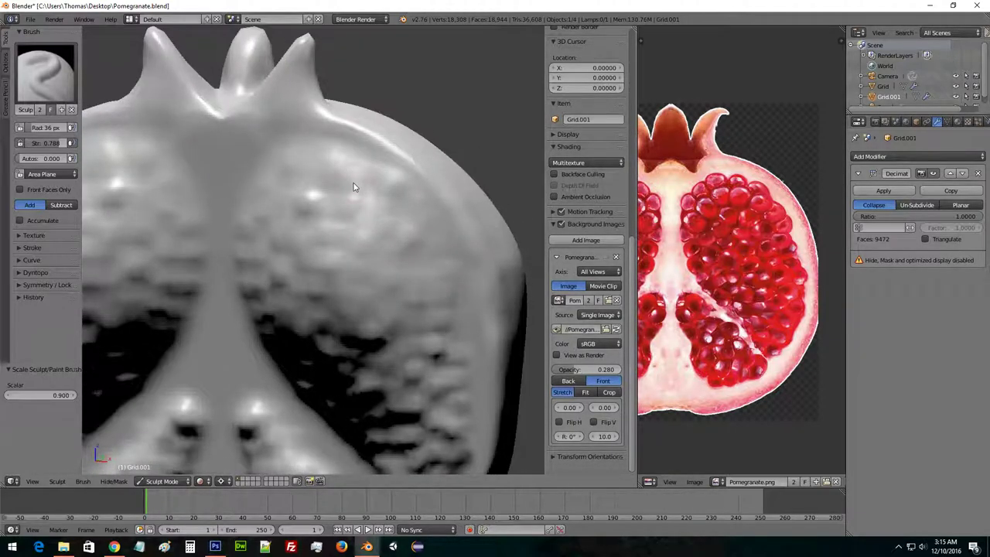
# Turn the UV/Image Editor area back into a 3D View and angle it towards the pomegranate's cut face.
pyautogui.click(650, 482)
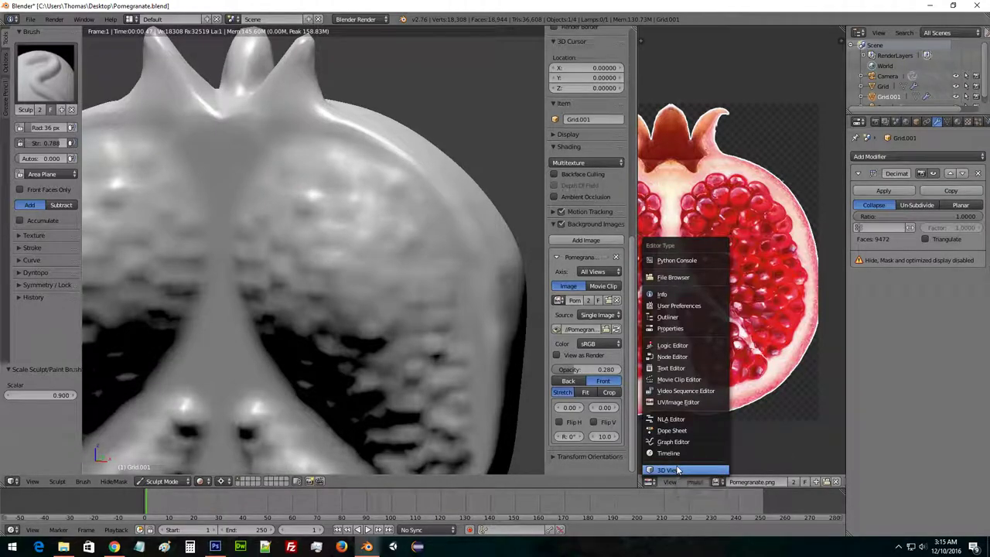
pyautogui.click(677, 469)
pyautogui.moveTo(739, 426); pyautogui.dragTo(735, 338, button='middle')
# Set the main viewport to Solid shading and the secondary viewport to Rendered shading.
pyautogui.moveTo(361, 219)
pyautogui.mouseDown(button='middle')
pyautogui.moveTo(410, 206)
pyautogui.moveTo(305, 223)
pyautogui.moveTo(325, 428)
pyautogui.mouseUp(button='middle')
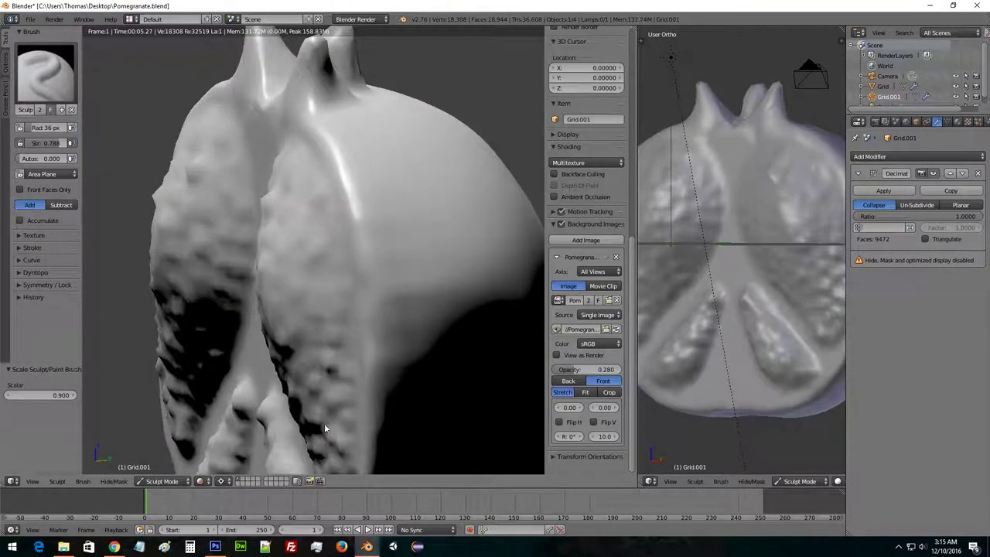
pyautogui.click(199, 482)
pyautogui.click(222, 444)
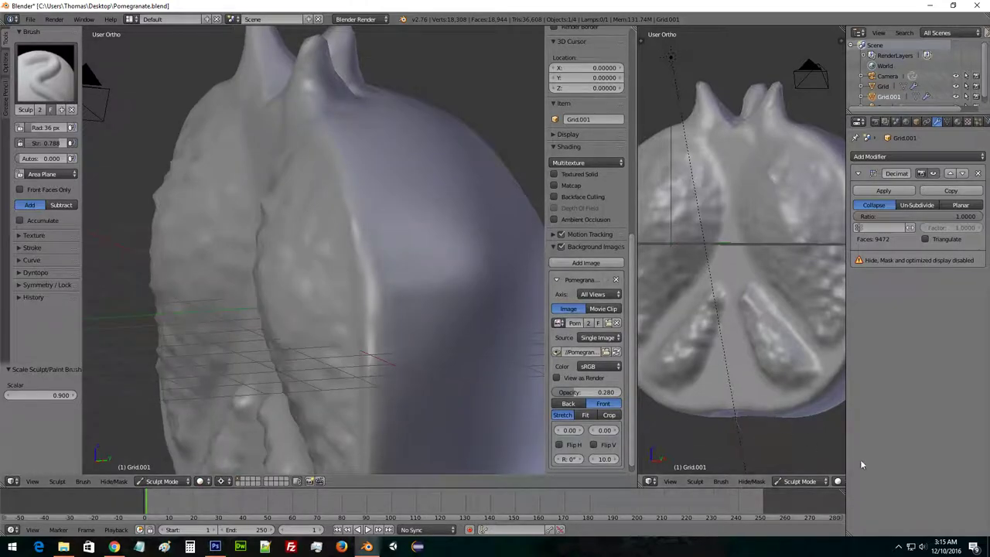
pyautogui.click(837, 481)
pyautogui.click(847, 413)
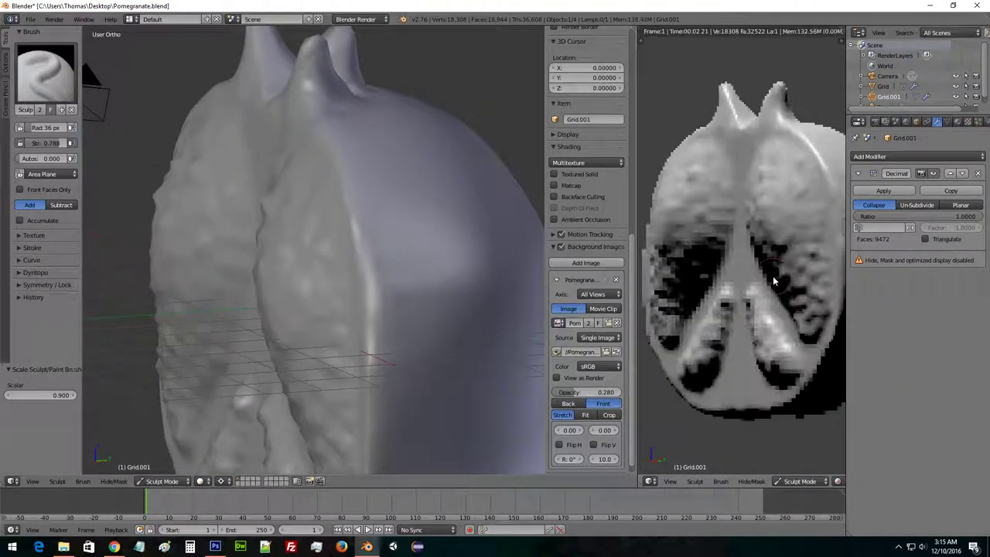
# Sculpt an additive SculptDraw stroke across the upper seed chamber in the solid view and check it in the rendered view.
pyautogui.moveTo(455, 269); pyautogui.dragTo(352, 232, button='middle')
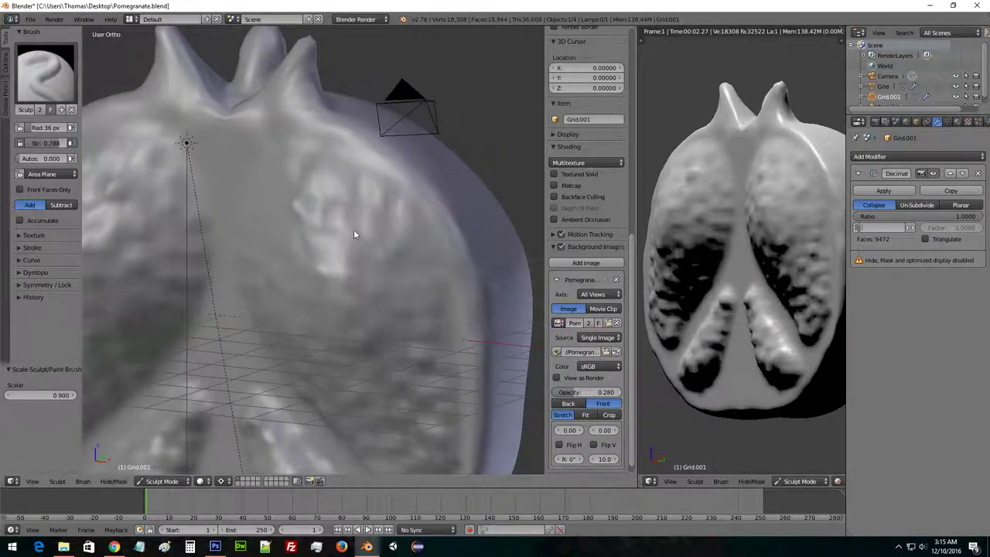
pyautogui.moveTo(281, 248); pyautogui.dragTo(319, 224, button='middle')
pyautogui.scroll(3, 352, 240)
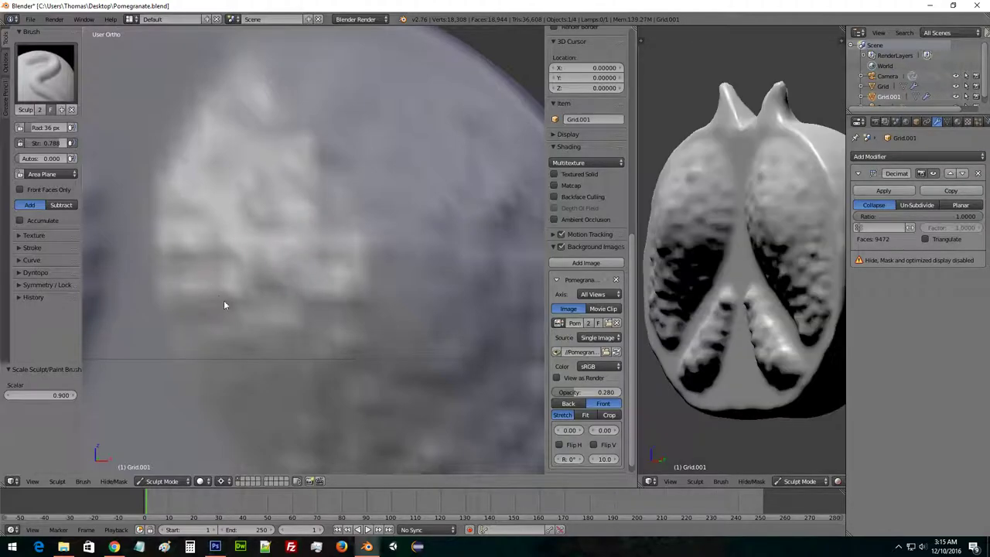
pyautogui.moveTo(407, 340)
pyautogui.mouseDown(button='middle')
pyautogui.moveTo(438, 303)
pyautogui.moveTo(391, 317)
pyautogui.moveTo(418, 325)
pyautogui.mouseUp(button='middle')
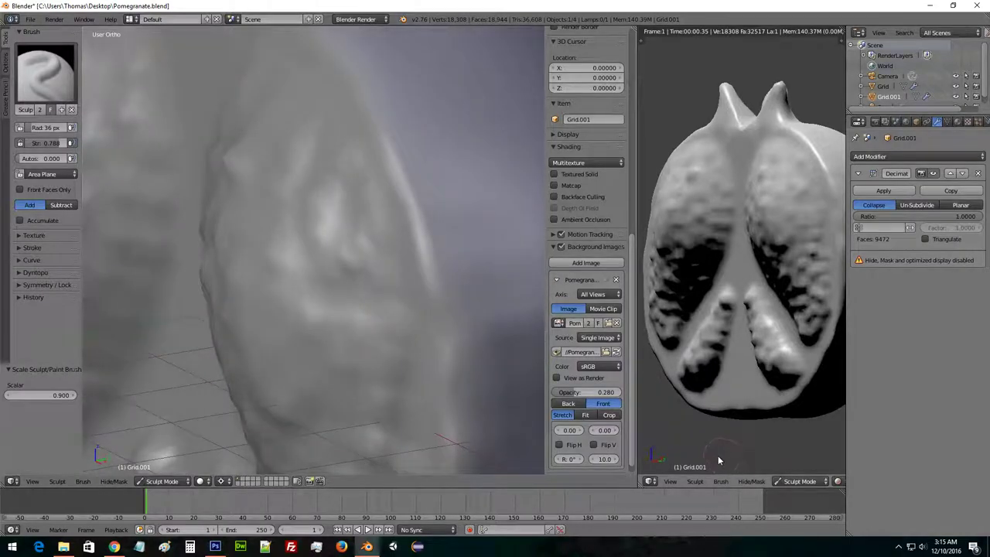
pyautogui.moveTo(508, 294)
pyautogui.mouseDown(button='middle')
pyautogui.moveTo(382, 271)
pyautogui.moveTo(423, 272)
pyautogui.mouseUp(button='middle')
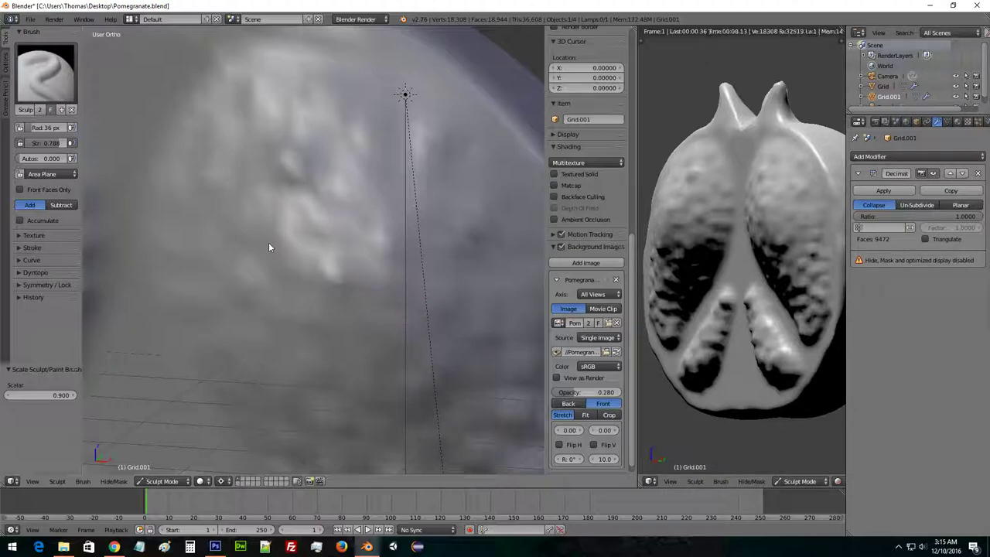
pyautogui.scroll(4, 743, 325)
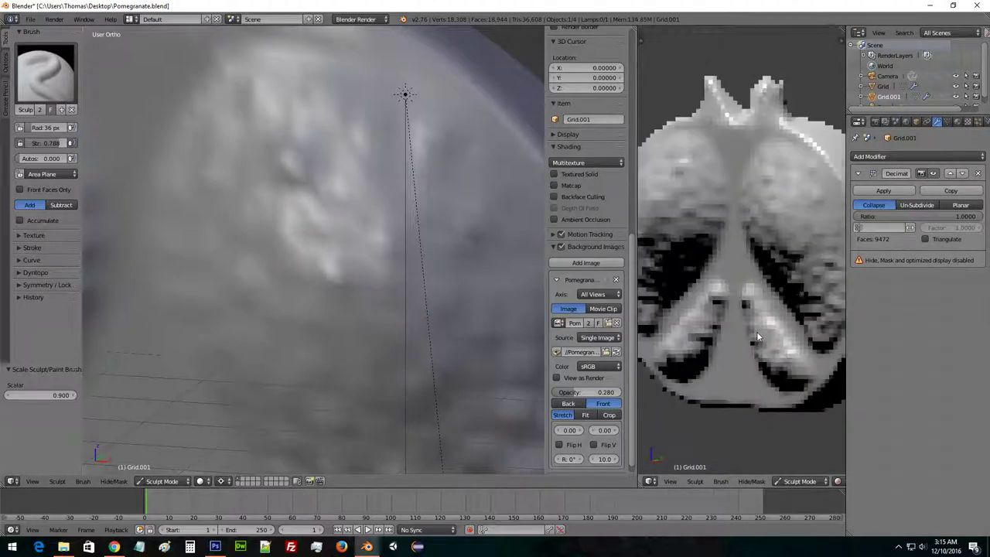
pyautogui.scroll(-2, 772, 295)
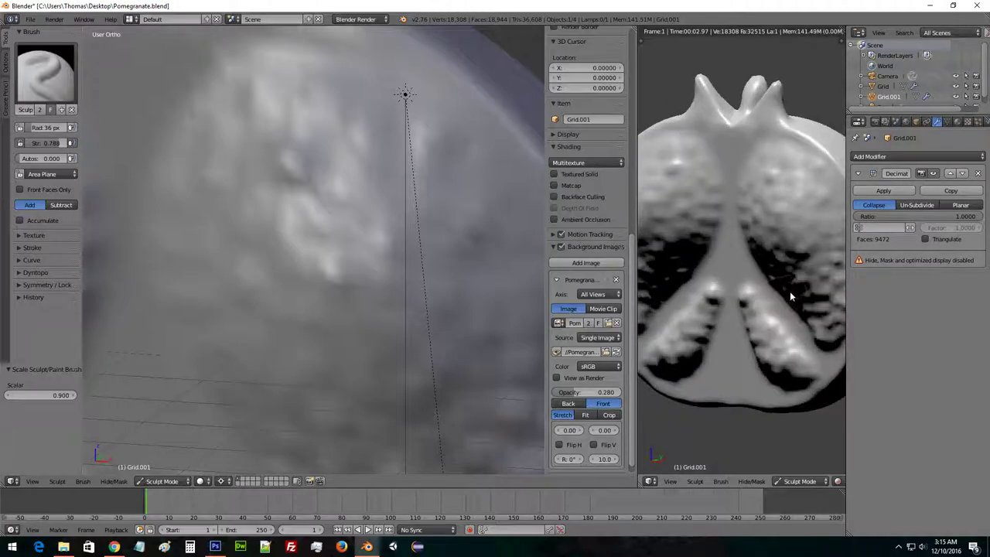
pyautogui.moveTo(396, 276)
pyautogui.mouseDown(button='middle')
pyautogui.moveTo(421, 297)
pyautogui.moveTo(377, 271)
pyautogui.mouseUp(button='middle')
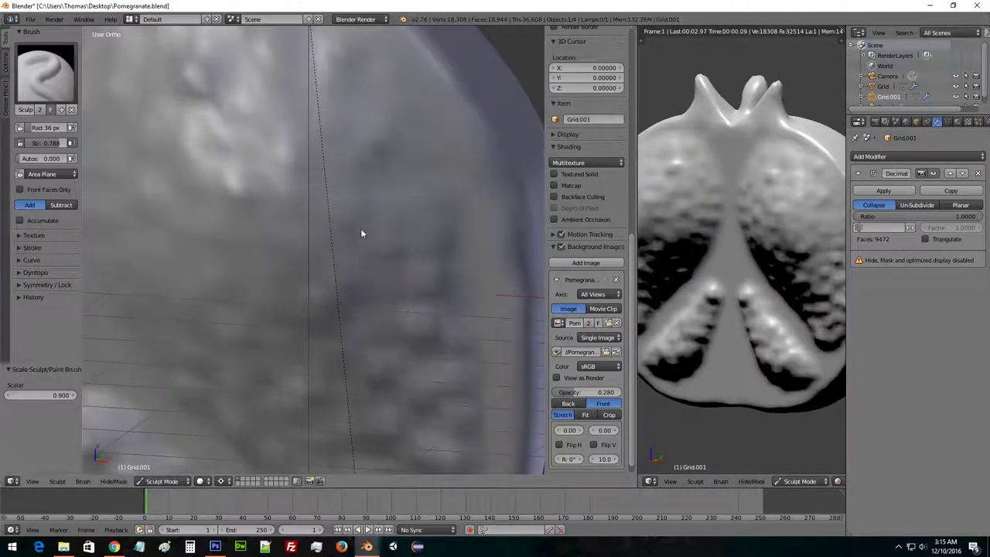
pyautogui.moveTo(398, 257); pyautogui.dragTo(324, 252)
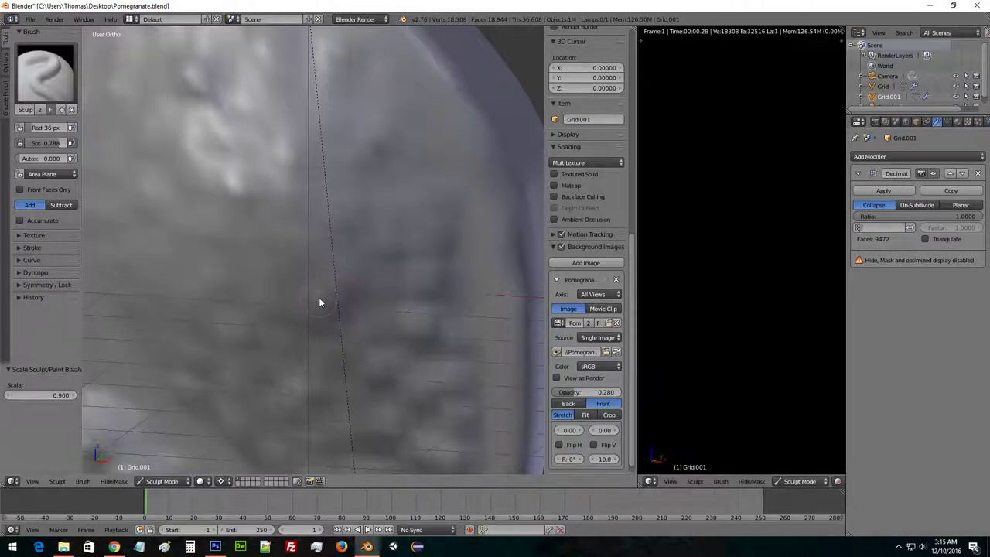
pyautogui.moveTo(786, 276)
pyautogui.mouseDown(button='middle')
pyautogui.moveTo(735, 273)
pyautogui.moveTo(770, 275)
pyautogui.mouseUp(button='middle')
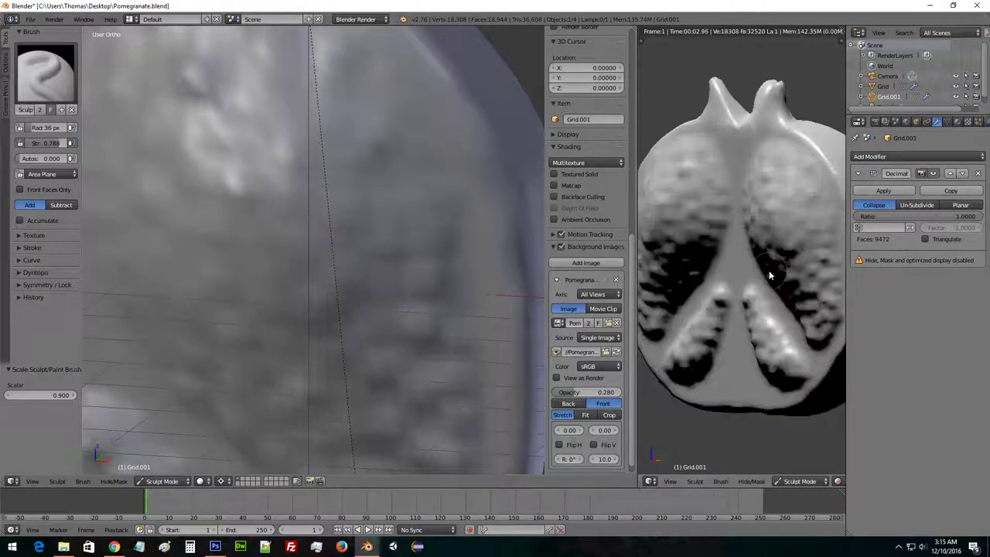
# Set the secondary viewport to Texture shading and angle it towards the pomegranate's cut face.
pyautogui.click(838, 482)
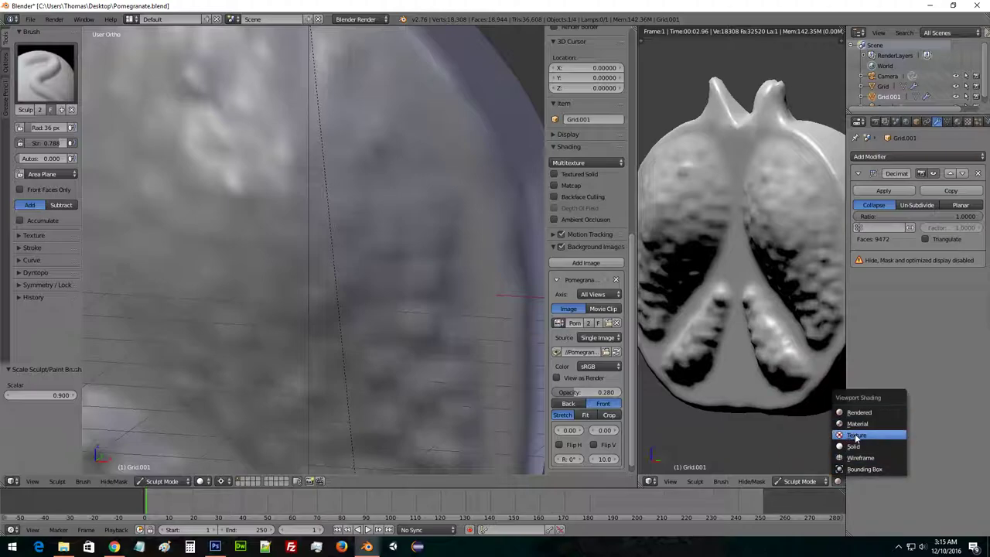
pyautogui.click(856, 438)
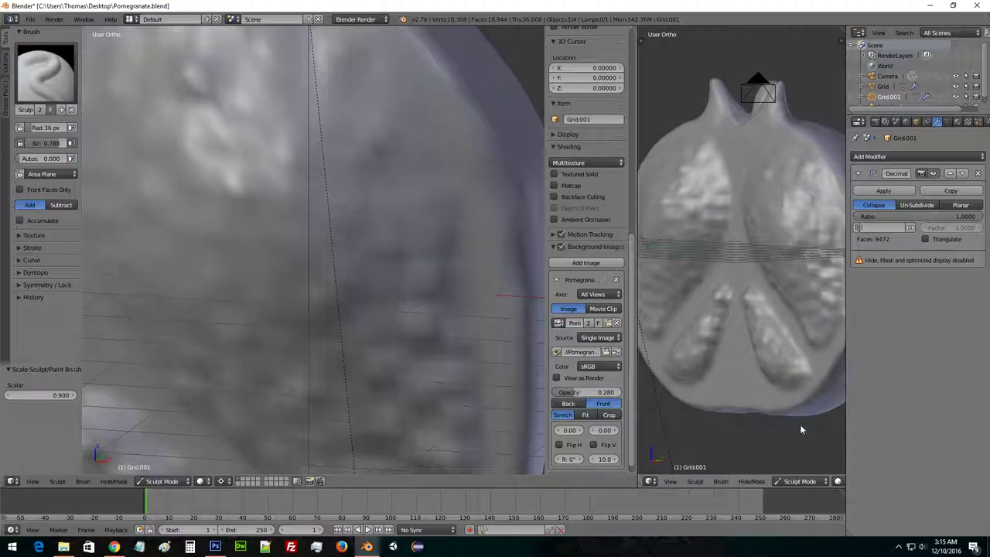
pyautogui.click(838, 482)
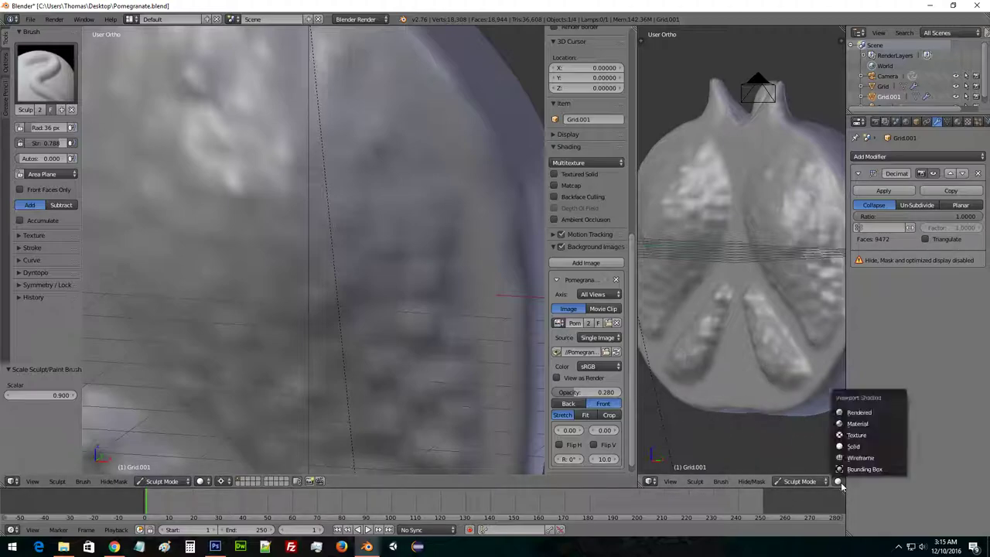
pyautogui.click(856, 408)
pyautogui.moveTo(752, 338)
pyautogui.mouseDown(button='middle')
pyautogui.moveTo(787, 330)
pyautogui.moveTo(764, 322)
pyautogui.moveTo(731, 341)
pyautogui.moveTo(757, 335)
pyautogui.mouseUp(button='middle')
# Switch to the Smooth brush at strength 0.124 and undo the last sculpting change on the cut face.
pyautogui.click(47, 74)
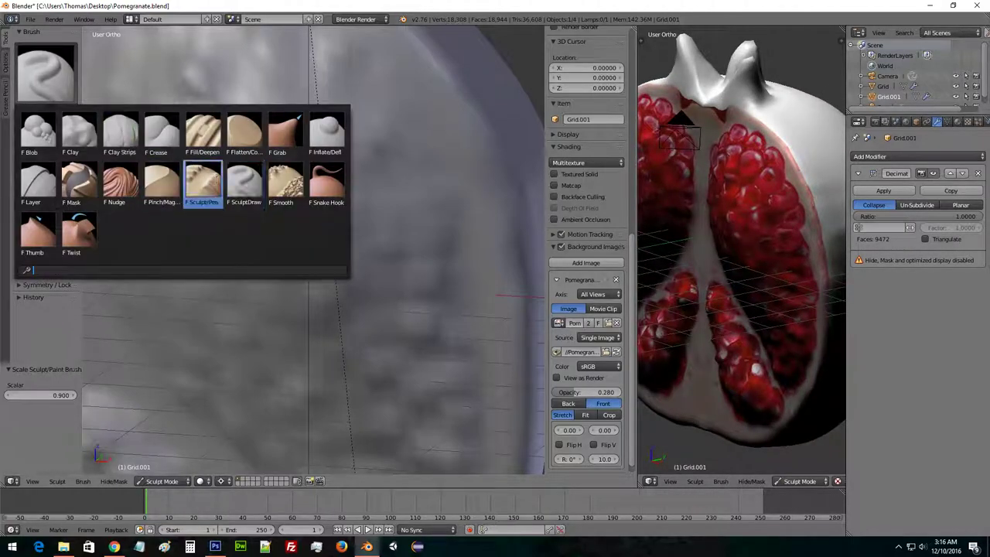
pyautogui.click(284, 181)
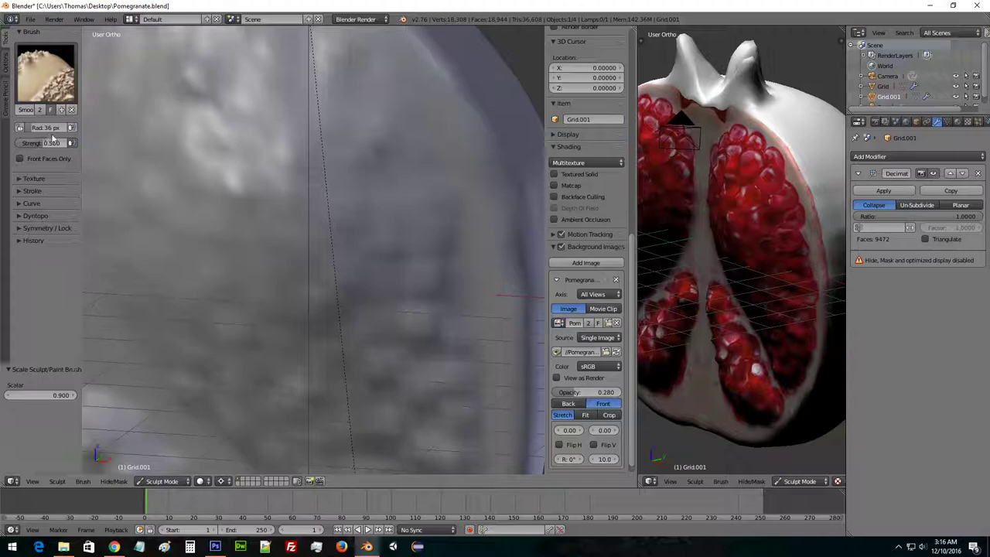
pyautogui.scroll(-6, 225, 186)
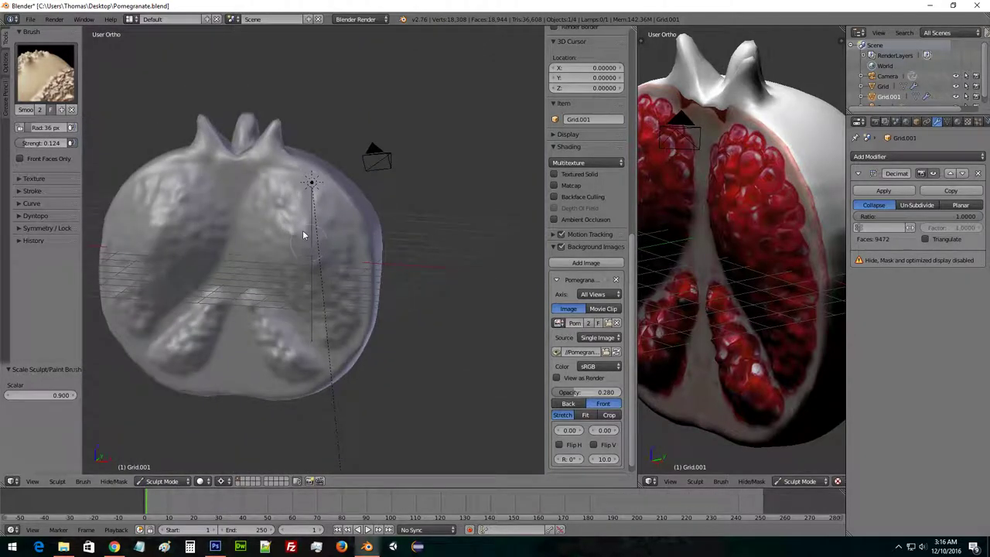
pyautogui.hotkey('ctrl', 'z')
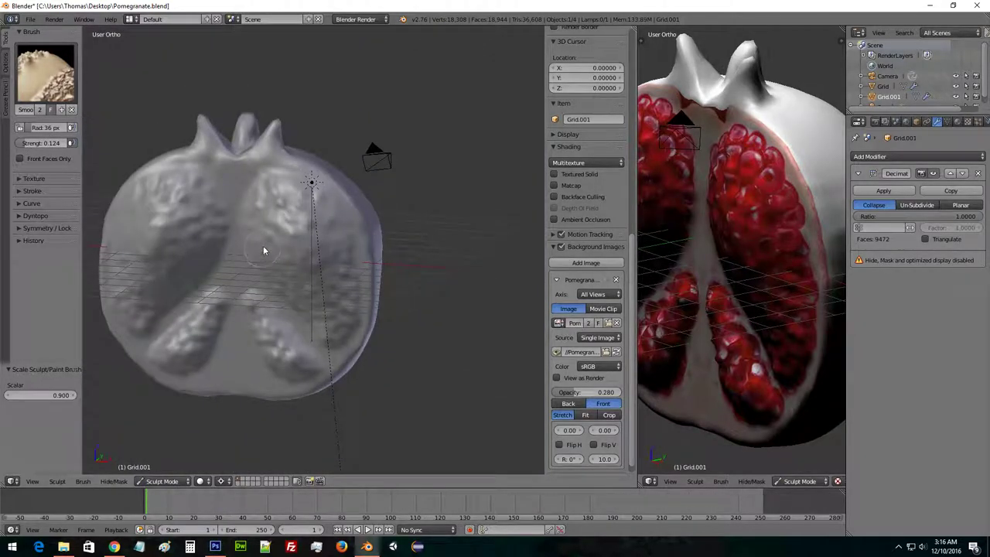
# Examine the upper seed chamber's relief up close from the front and the side.
pyautogui.moveTo(339, 258); pyautogui.dragTo(329, 237, button='middle')
pyautogui.moveTo(735, 255)
pyautogui.mouseDown(button='middle')
pyautogui.moveTo(743, 261)
pyautogui.moveTo(736, 243)
pyautogui.moveTo(732, 256)
pyautogui.mouseUp(button='middle')
pyautogui.scroll(3, 277, 206)
pyautogui.moveTo(310, 204); pyautogui.dragTo(260, 200, button='middle')
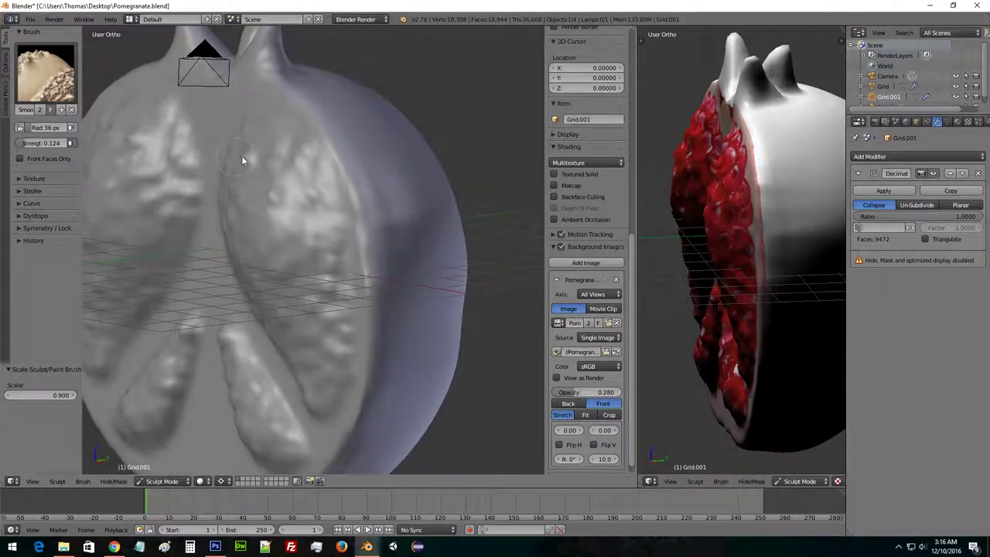
pyautogui.moveTo(241, 157); pyautogui.dragTo(394, 223, button='middle')
pyautogui.scroll(4, 303, 202)
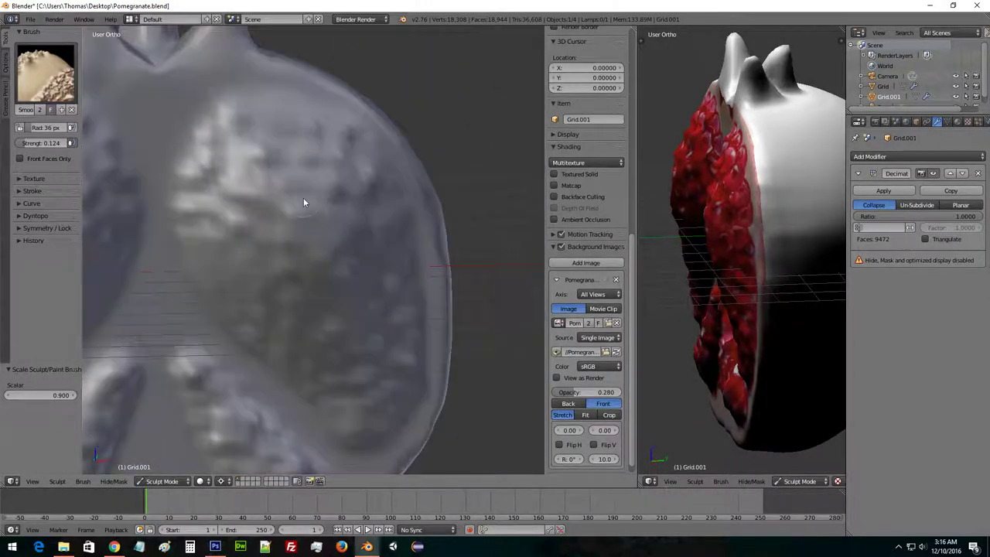
pyautogui.press('KP_1')
pyautogui.scroll(3, 309, 209)
pyautogui.keyDown('shift'); pyautogui.moveTo(325, 229); pyautogui.dragTo(383, 291, button='middle'); pyautogui.keyUp('shift')
pyautogui.scroll(4, 365, 258)
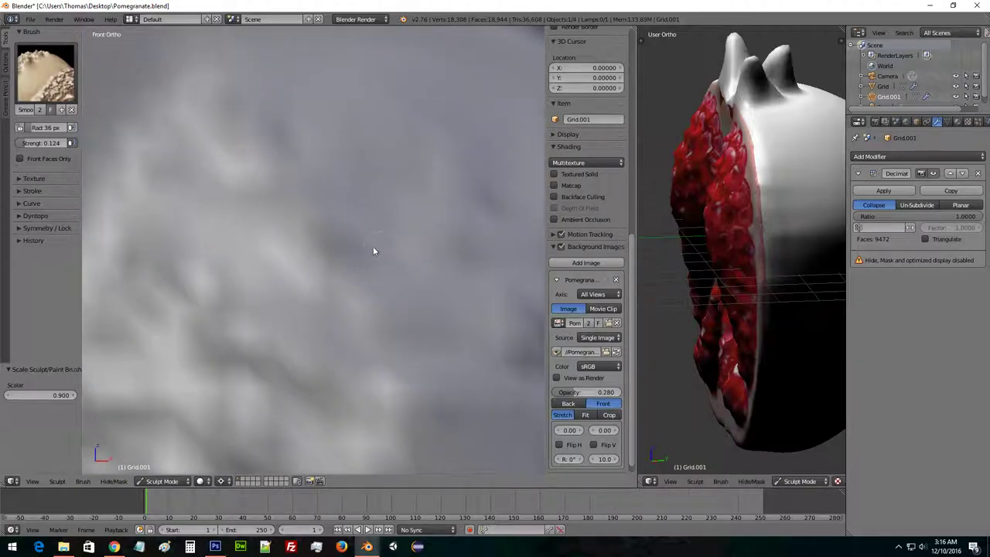
pyautogui.moveTo(329, 252)
pyautogui.mouseDown(button='middle')
pyautogui.moveTo(402, 245)
pyautogui.moveTo(219, 265)
pyautogui.moveTo(317, 265)
pyautogui.mouseUp(button='middle')
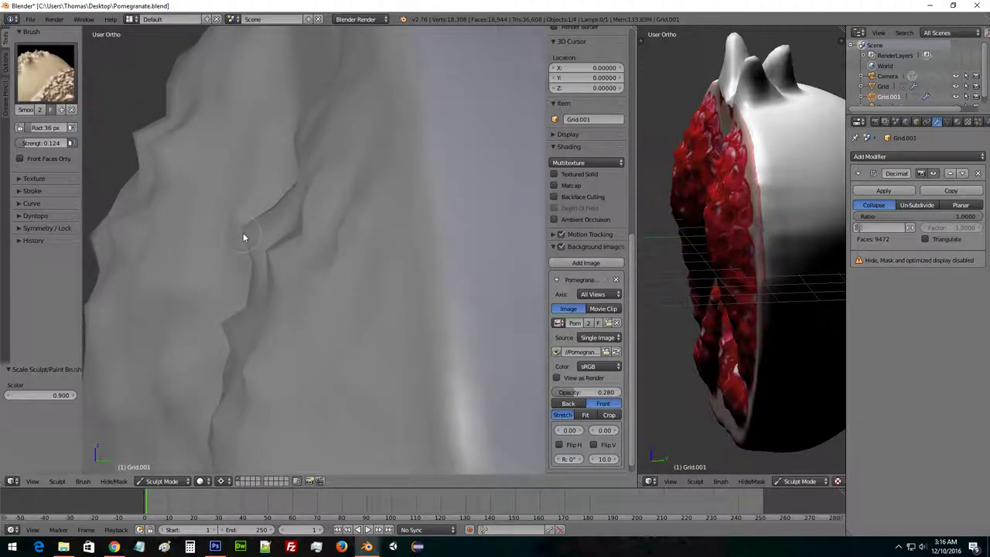
pyautogui.moveTo(257, 232); pyautogui.dragTo(277, 237, button='middle')
# Set the Smooth brush strength to 0.436 and restrict it to front faces only.
pyautogui.click(54, 145)
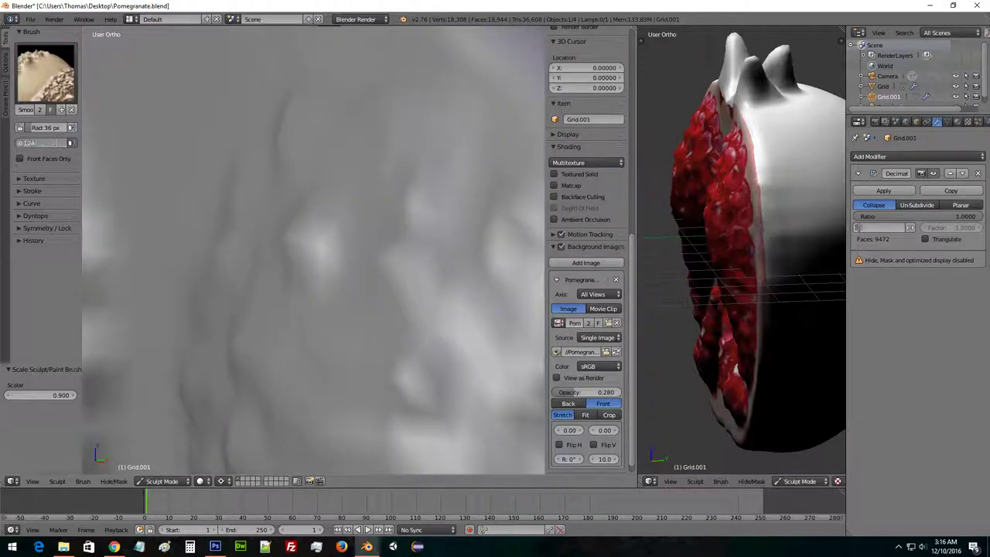
pyautogui.click(43, 305)
pyautogui.moveTo(29, 146); pyautogui.dragTo(29, 145)
pyautogui.moveTo(261, 220); pyautogui.dragTo(332, 228, button='middle')
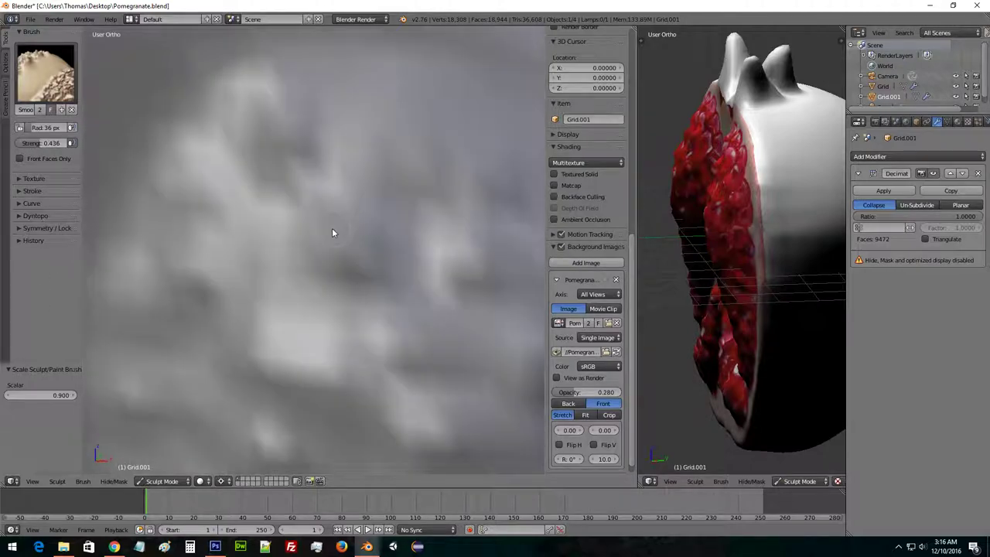
pyautogui.moveTo(232, 208)
pyautogui.mouseDown(button='middle')
pyautogui.moveTo(271, 211)
pyautogui.moveTo(253, 213)
pyautogui.mouseUp(button='middle')
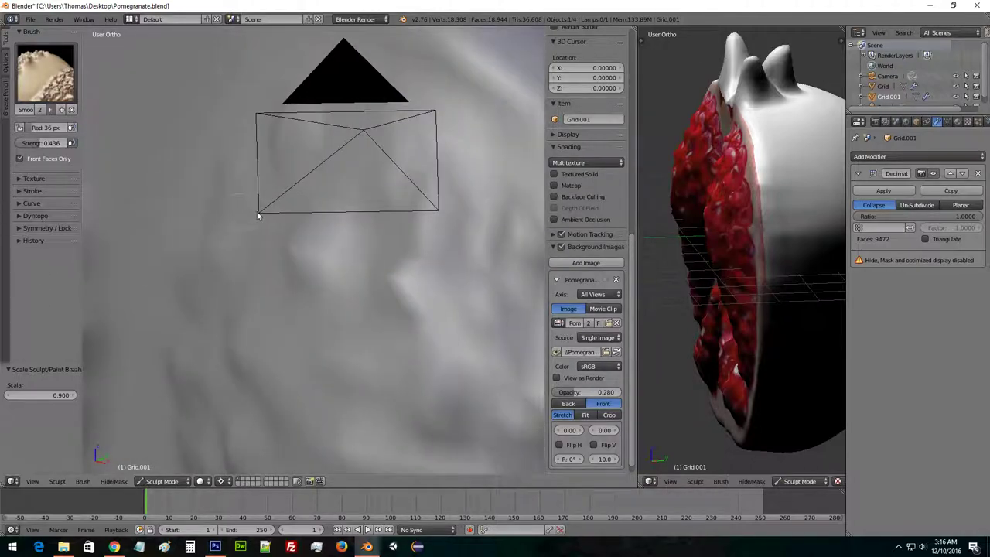
# Check the seed relief's side profile and compare the solid and textured pomegranate from several angles.
pyautogui.press('KP_3')
pyautogui.press('KP_1')
pyautogui.press('KP_3')
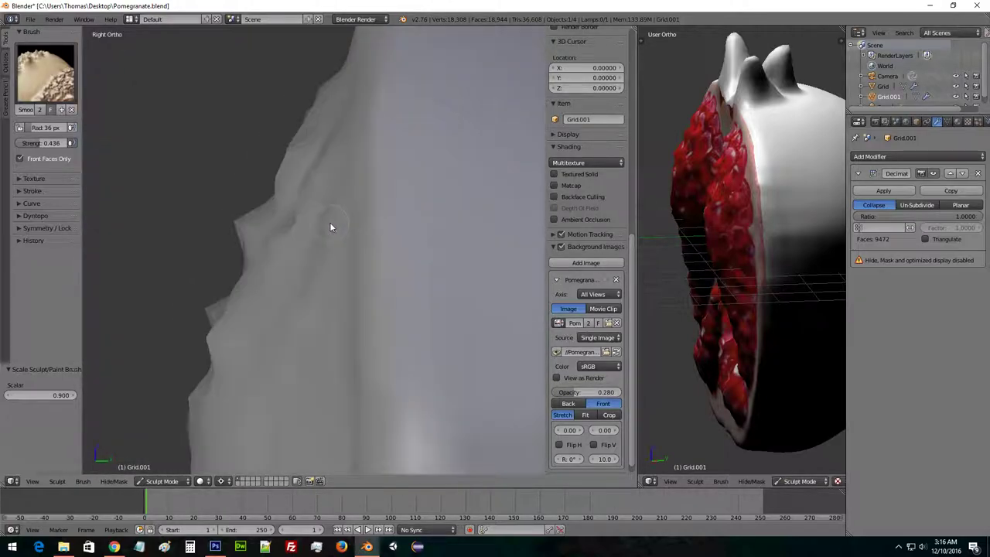
pyautogui.moveTo(218, 220)
pyautogui.mouseDown(button='middle')
pyautogui.moveTo(352, 235)
pyautogui.moveTo(336, 236)
pyautogui.moveTo(369, 253)
pyautogui.moveTo(315, 247)
pyautogui.moveTo(397, 263)
pyautogui.moveTo(327, 250)
pyautogui.moveTo(258, 253)
pyautogui.mouseUp(button='middle')
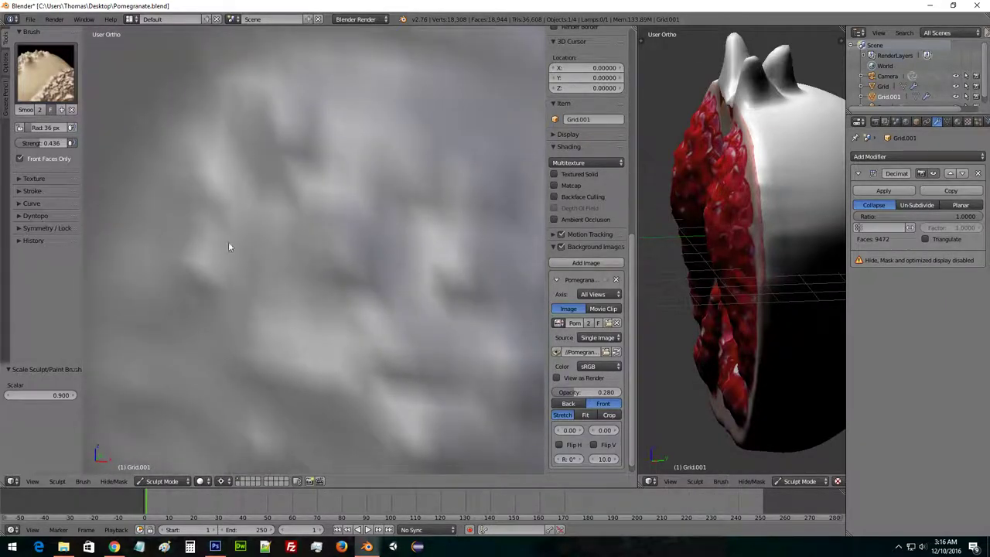
pyautogui.scroll(-11, 328, 245)
pyautogui.moveTo(403, 267)
pyautogui.keyDown('shift'); pyautogui.mouseDown(button='middle')
pyautogui.moveTo(418, 229)
pyautogui.moveTo(331, 227)
pyautogui.mouseUp(button='middle'); pyautogui.keyUp('shift')
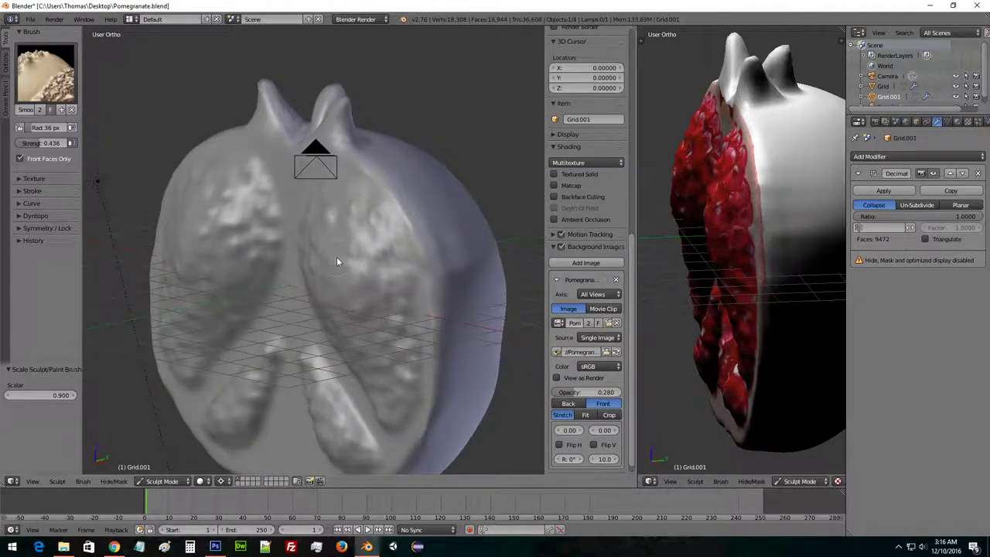
pyautogui.moveTo(376, 275); pyautogui.dragTo(464, 260, button='middle')
pyautogui.moveTo(650, 262)
pyautogui.mouseDown(button='middle')
pyautogui.moveTo(751, 246)
pyautogui.moveTo(752, 221)
pyautogui.mouseUp(button='middle')
pyautogui.moveTo(370, 240)
pyautogui.mouseDown(button='middle')
pyautogui.moveTo(294, 277)
pyautogui.moveTo(426, 256)
pyautogui.moveTo(358, 238)
pyautogui.moveTo(407, 237)
pyautogui.moveTo(373, 240)
pyautogui.moveTo(367, 250)
pyautogui.mouseUp(button='middle')
pyautogui.moveTo(328, 209); pyautogui.dragTo(365, 232, button='middle')
pyautogui.moveTo(730, 221)
pyautogui.mouseDown(button='middle')
pyautogui.moveTo(763, 232)
pyautogui.moveTo(719, 253)
pyautogui.moveTo(735, 278)
pyautogui.moveTo(772, 270)
pyautogui.moveTo(758, 263)
pyautogui.moveTo(766, 238)
pyautogui.moveTo(776, 246)
pyautogui.moveTo(760, 261)
pyautogui.moveTo(776, 265)
pyautogui.moveTo(743, 276)
pyautogui.moveTo(778, 267)
pyautogui.moveTo(783, 221)
pyautogui.moveTo(715, 269)
pyautogui.moveTo(719, 232)
pyautogui.moveTo(652, 265)
pyautogui.mouseUp(button='middle')
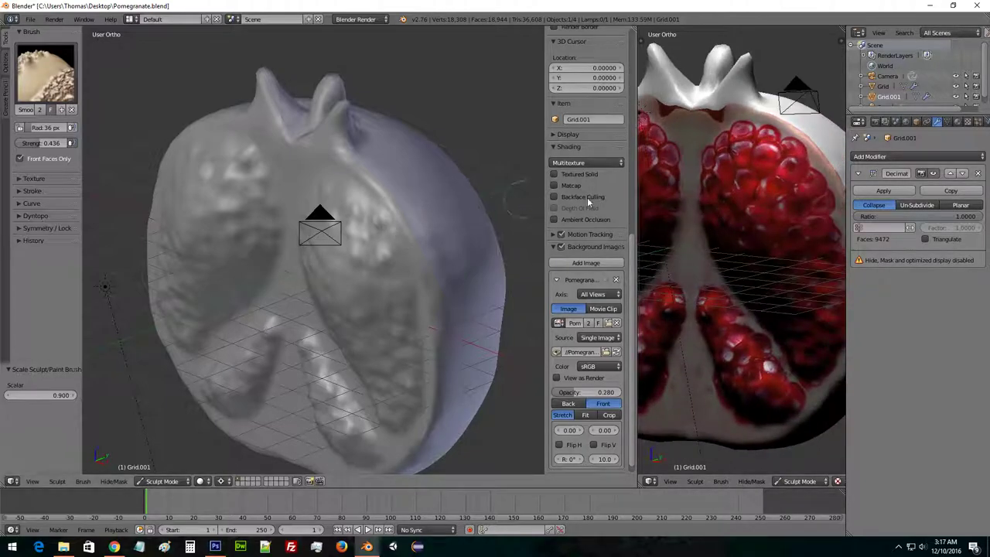
pyautogui.moveTo(376, 229)
pyautogui.mouseDown(button='middle')
pyautogui.moveTo(316, 212)
pyautogui.moveTo(325, 195)
pyautogui.mouseUp(button='middle')
pyautogui.moveTo(369, 281)
pyautogui.mouseDown(button='middle')
pyautogui.moveTo(391, 234)
pyautogui.moveTo(354, 231)
pyautogui.moveTo(472, 225)
pyautogui.moveTo(392, 224)
pyautogui.moveTo(418, 223)
pyautogui.moveTo(434, 206)
pyautogui.moveTo(445, 271)
pyautogui.moveTo(356, 243)
pyautogui.moveTo(393, 115)
pyautogui.moveTo(398, 190)
pyautogui.moveTo(379, 232)
pyautogui.moveTo(458, 243)
pyautogui.moveTo(451, 212)
pyautogui.moveTo(373, 209)
pyautogui.moveTo(415, 277)
pyautogui.moveTo(400, 242)
pyautogui.moveTo(426, 215)
pyautogui.moveTo(394, 221)
pyautogui.mouseUp(button='middle')
pyautogui.scroll(-3, 415, 277)
# Widen the secondary viewport and frame the whole textured pomegranate in it.
pyautogui.moveTo(638, 212); pyautogui.dragTo(595, 216)
pyautogui.click(609, 480)
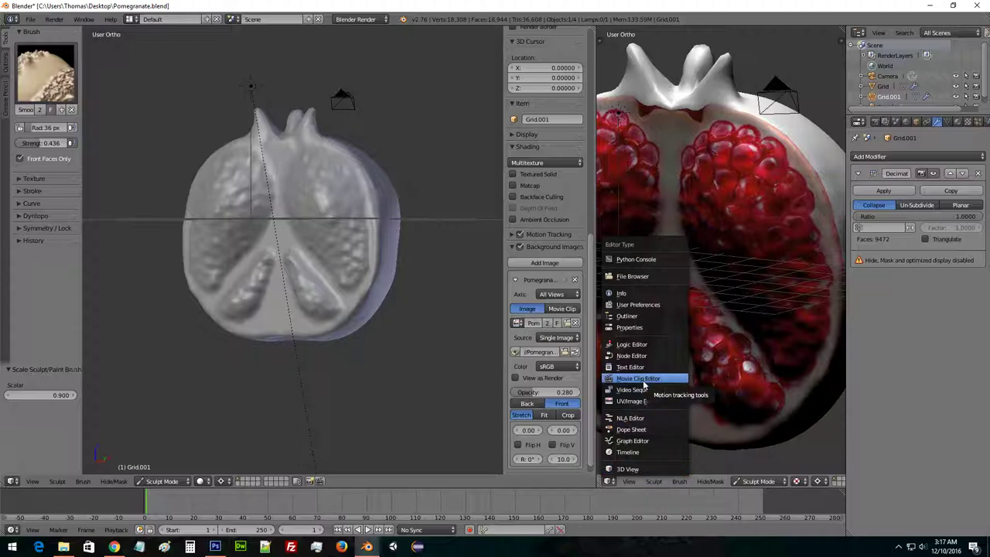
pyautogui.click(608, 481)
pyautogui.moveTo(684, 281)
pyautogui.mouseDown(button='middle')
pyautogui.moveTo(712, 277)
pyautogui.moveTo(681, 263)
pyautogui.mouseUp(button='middle')
pyautogui.scroll(1, 712, 280)
pyautogui.scroll(-4, 704, 271)
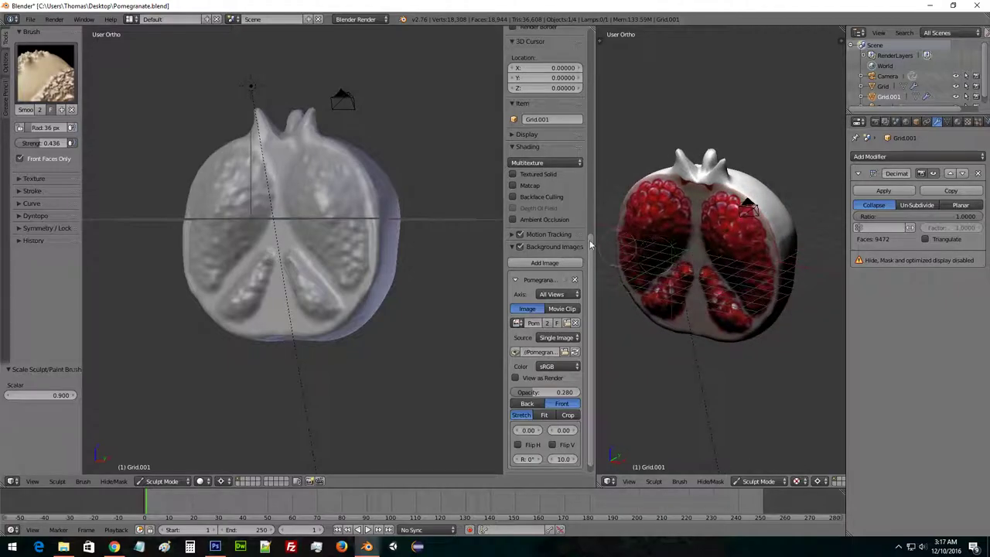
# Render the current frame, close the result and review the pomegranate in both viewports.
pyautogui.press('F12')
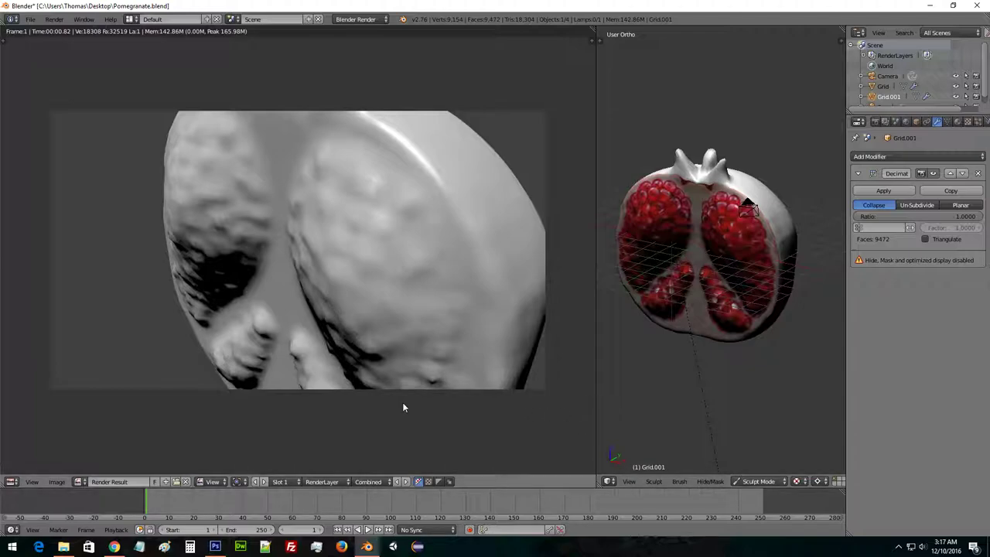
pyautogui.press('Escape')
pyautogui.moveTo(291, 219)
pyautogui.mouseDown(button='middle')
pyautogui.moveTo(368, 185)
pyautogui.moveTo(323, 198)
pyautogui.moveTo(393, 195)
pyautogui.moveTo(397, 173)
pyautogui.moveTo(329, 179)
pyautogui.moveTo(404, 184)
pyautogui.mouseUp(button='middle')
pyautogui.scroll(2, 324, 198)
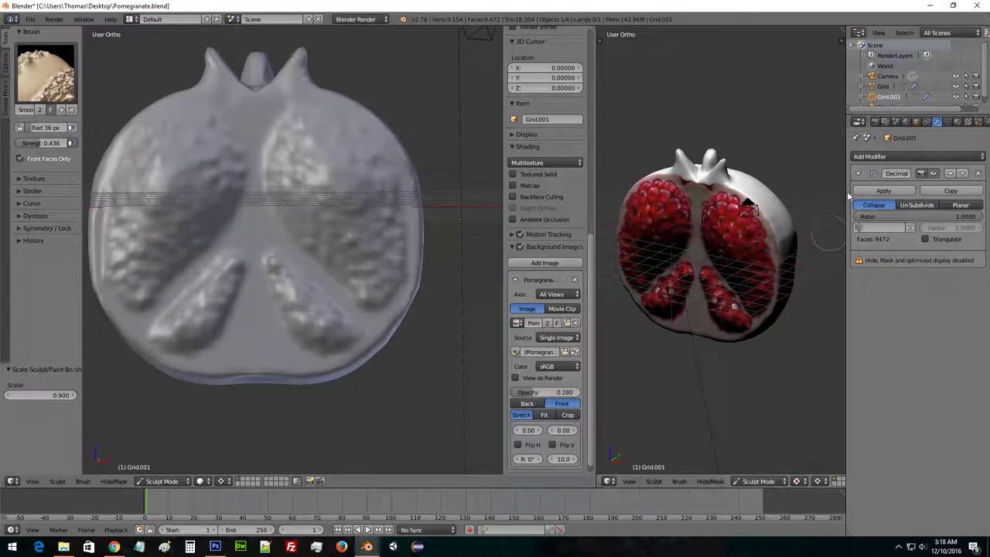
pyautogui.moveTo(726, 211); pyautogui.dragTo(739, 215, button='middle')
pyautogui.moveTo(388, 144)
pyautogui.mouseDown(button='middle')
pyautogui.moveTo(323, 174)
pyautogui.moveTo(324, 162)
pyautogui.moveTo(356, 183)
pyautogui.mouseUp(button='middle')
# Add a new material to the Grid.001 pomegranate and return to Sculpt Mode.
pyautogui.press('Tab')
pyautogui.press('Tab')
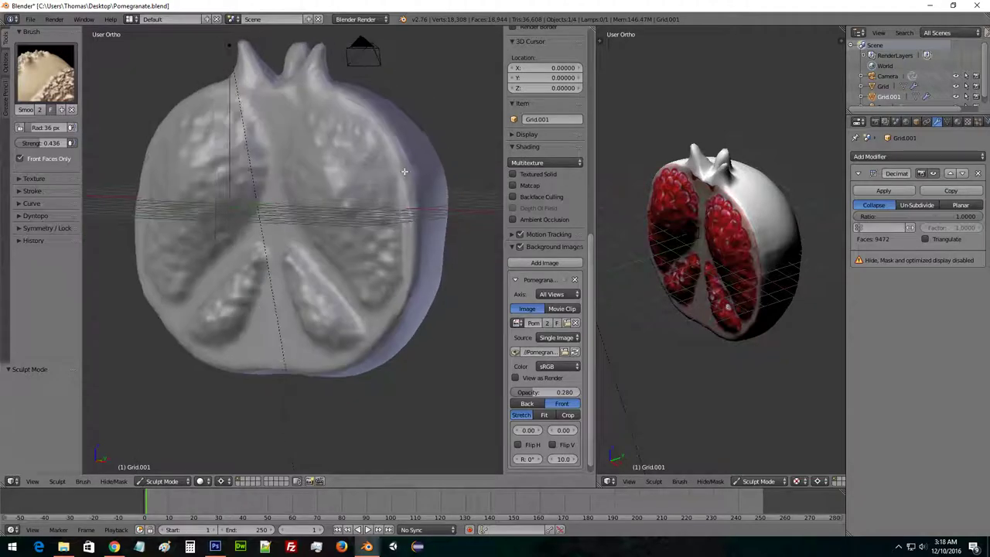
pyautogui.press('Tab')
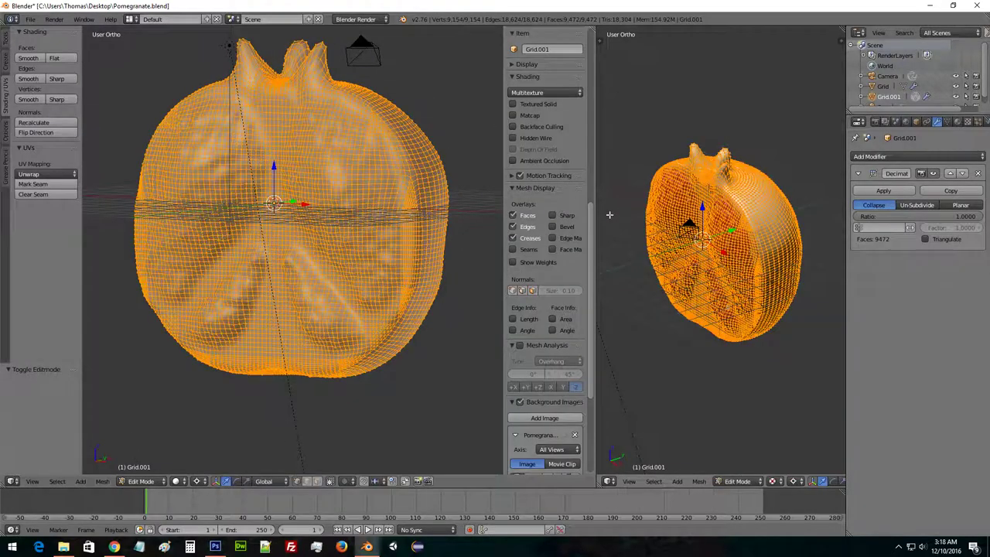
pyautogui.click(959, 122)
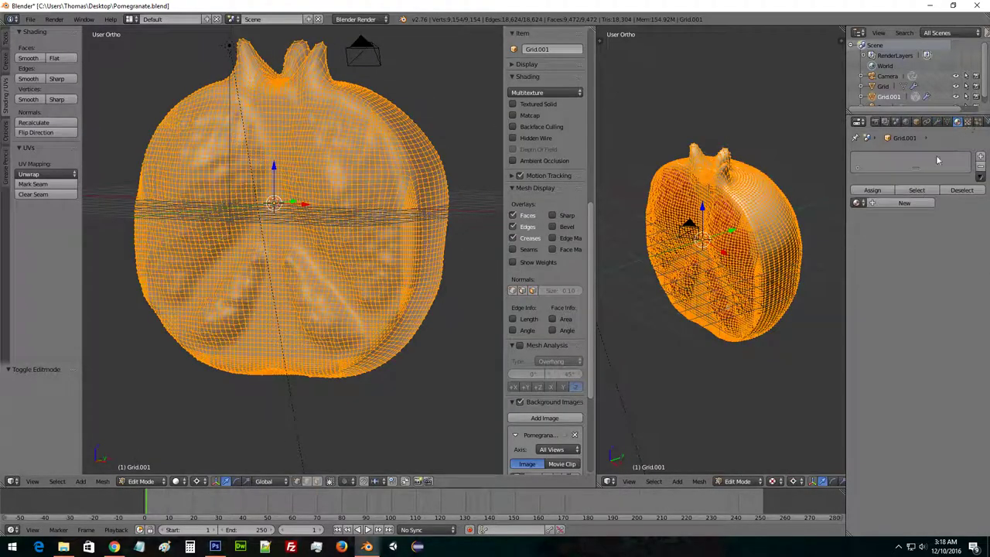
pyautogui.click(904, 203)
pyautogui.moveTo(363, 144); pyautogui.dragTo(416, 141, button='middle')
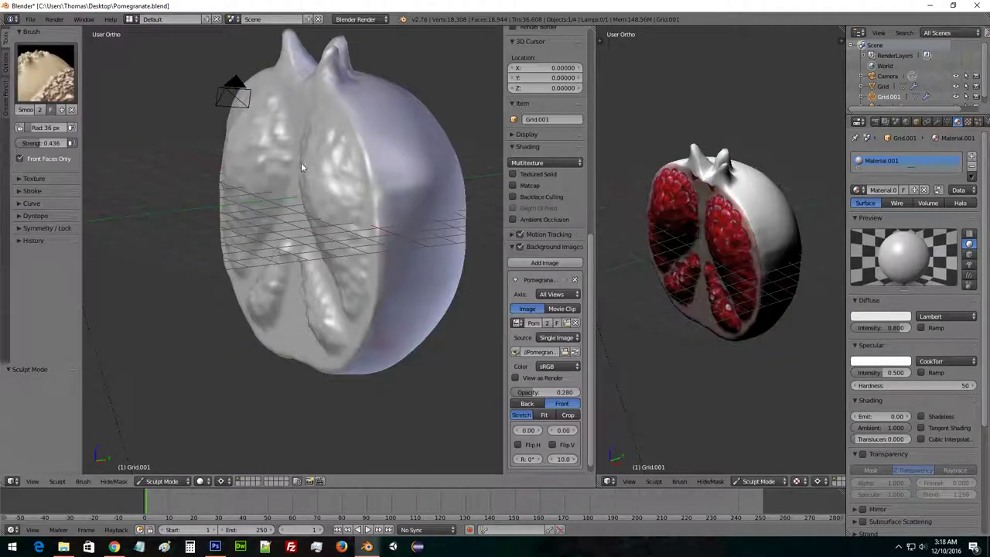
pyautogui.moveTo(301, 162); pyautogui.dragTo(347, 173, button='middle')
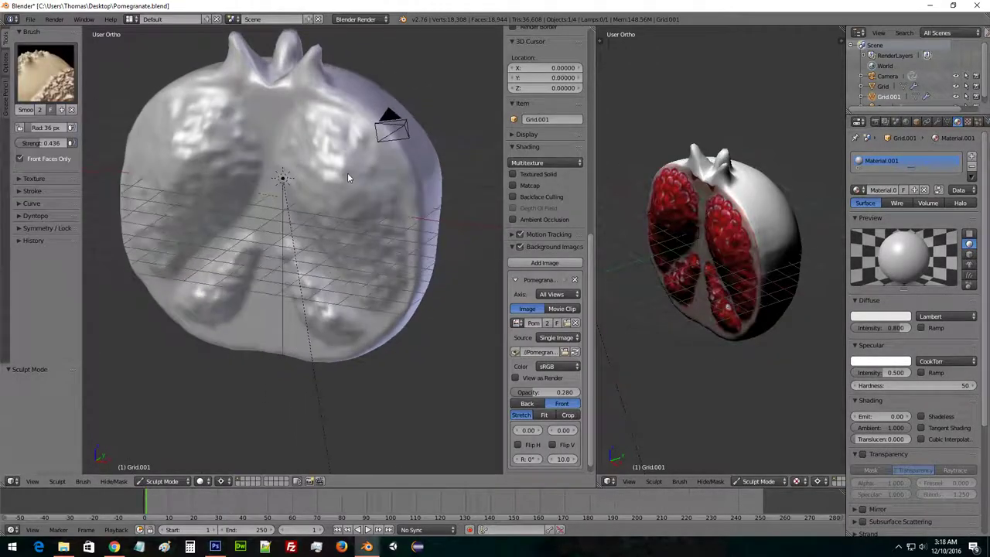
# Set the main viewport to Material shading and render the frame again to check the pomegranate.
pyautogui.click(200, 481)
pyautogui.click(223, 424)
pyautogui.moveTo(345, 361)
pyautogui.mouseDown(button='middle')
pyautogui.moveTo(294, 362)
pyautogui.moveTo(305, 347)
pyautogui.moveTo(343, 342)
pyautogui.moveTo(242, 297)
pyautogui.moveTo(315, 304)
pyautogui.moveTo(307, 286)
pyautogui.moveTo(242, 291)
pyautogui.moveTo(309, 271)
pyautogui.moveTo(278, 270)
pyautogui.moveTo(309, 276)
pyautogui.mouseUp(button='middle')
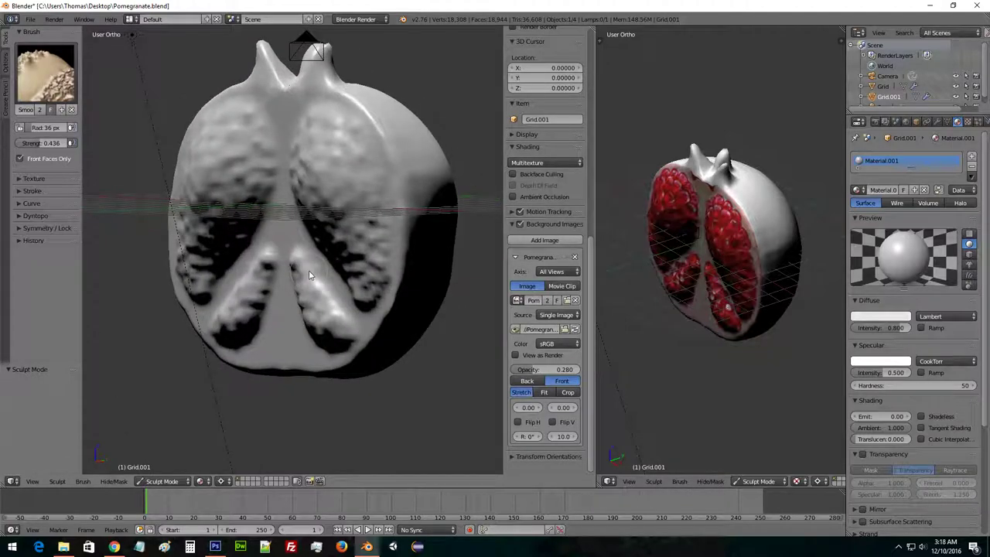
pyautogui.press('F12')
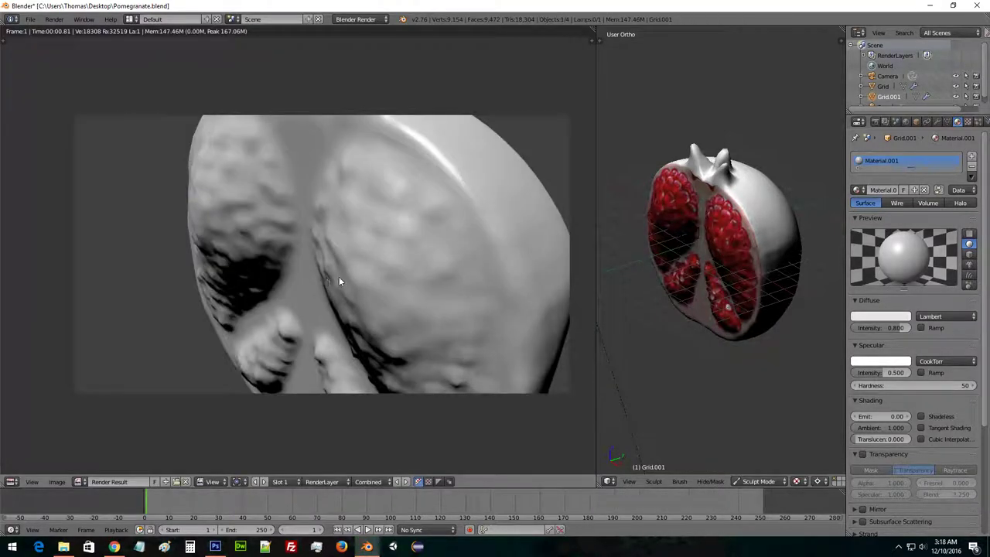
pyautogui.press('Escape')
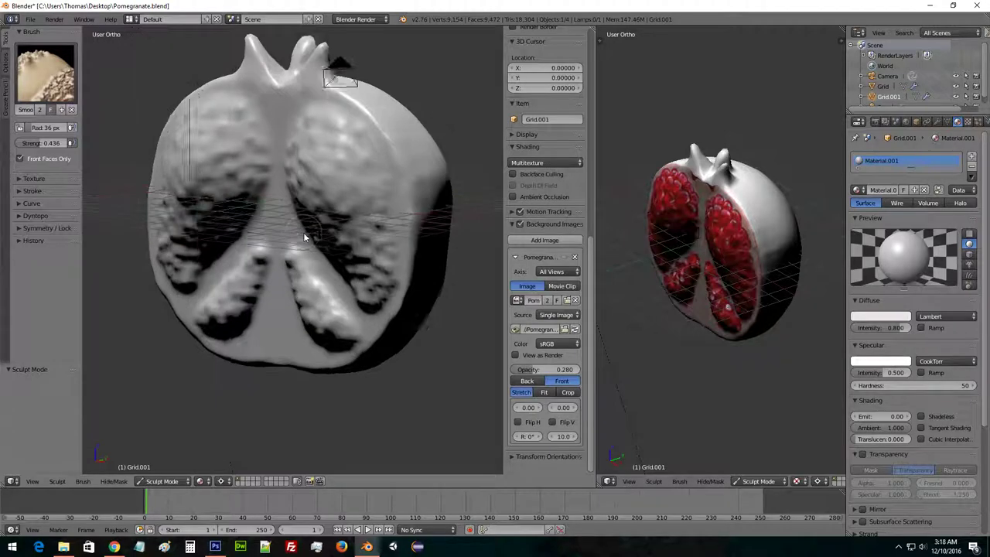
# Select the camera and change the pivot point from the 3D cursor to the camera itself.
pyautogui.scroll(-4, 302, 232)
pyautogui.moveTo(315, 232); pyautogui.dragTo(349, 222, button='middle')
pyautogui.rightClick(402, 135)
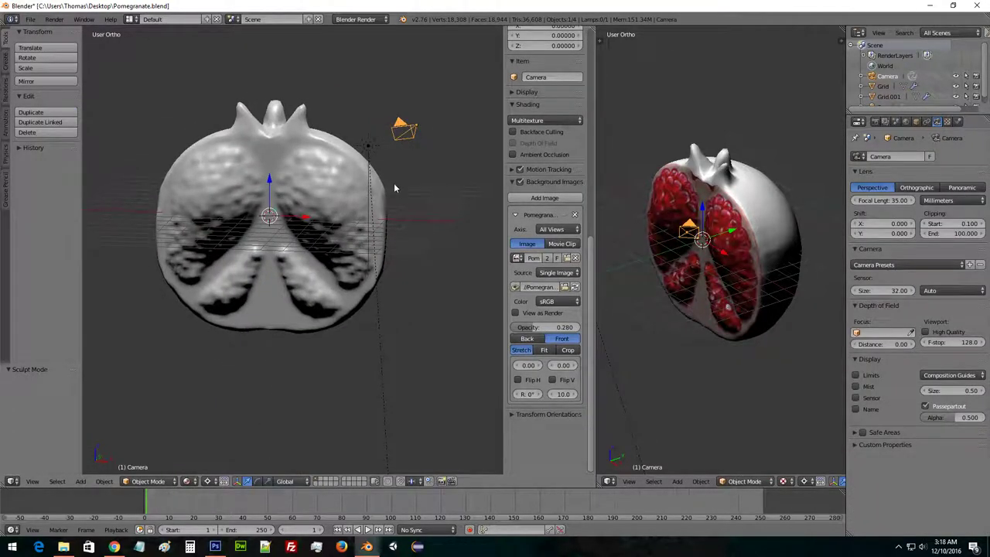
pyautogui.moveTo(325, 186); pyautogui.dragTo(342, 197, button='middle')
pyautogui.moveTo(255, 317); pyautogui.dragTo(275, 321, button='middle')
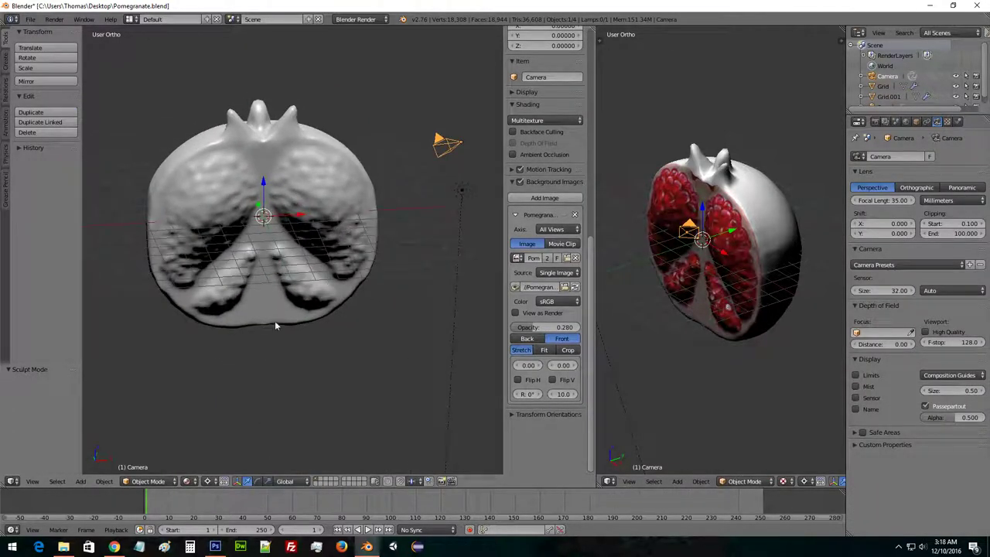
pyautogui.click(223, 481)
pyautogui.click(232, 466)
pyautogui.moveTo(289, 395); pyautogui.dragTo(278, 378, button='middle')
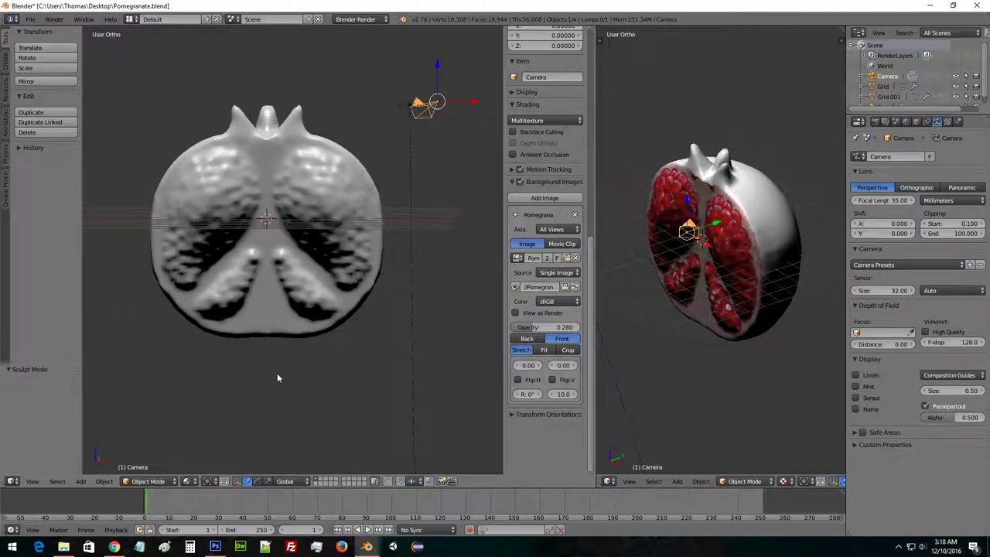
# In the right side view, move the camera down level with the pomegranate, away from the cut face, and rotate it about -34°.
pyautogui.press('KP_1')
pyautogui.press('KP_3')
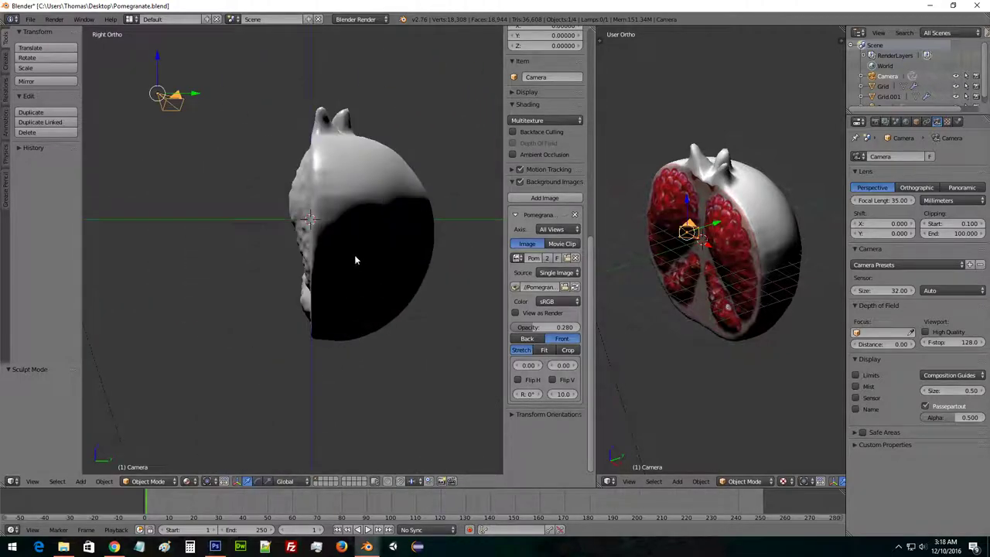
pyautogui.keyDown('shift'); pyautogui.moveTo(242, 199); pyautogui.dragTo(341, 228, button='middle'); pyautogui.keyUp('shift')
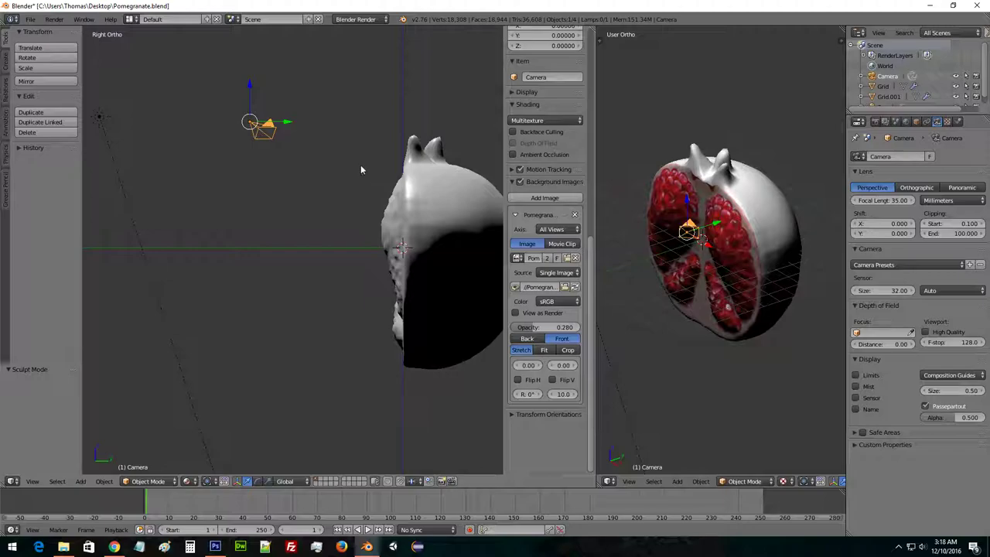
pyautogui.press('g')
pyautogui.click(280, 281)
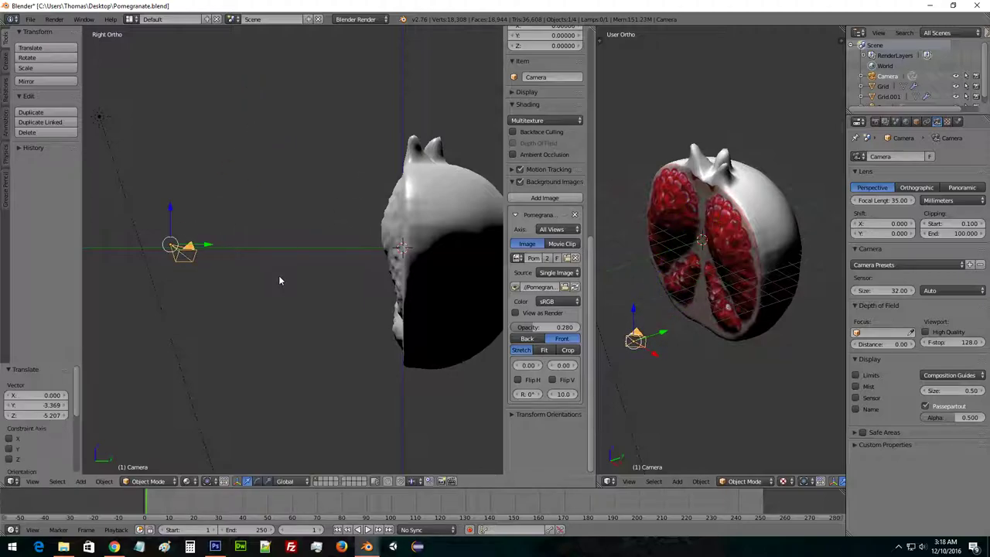
pyautogui.press('r')
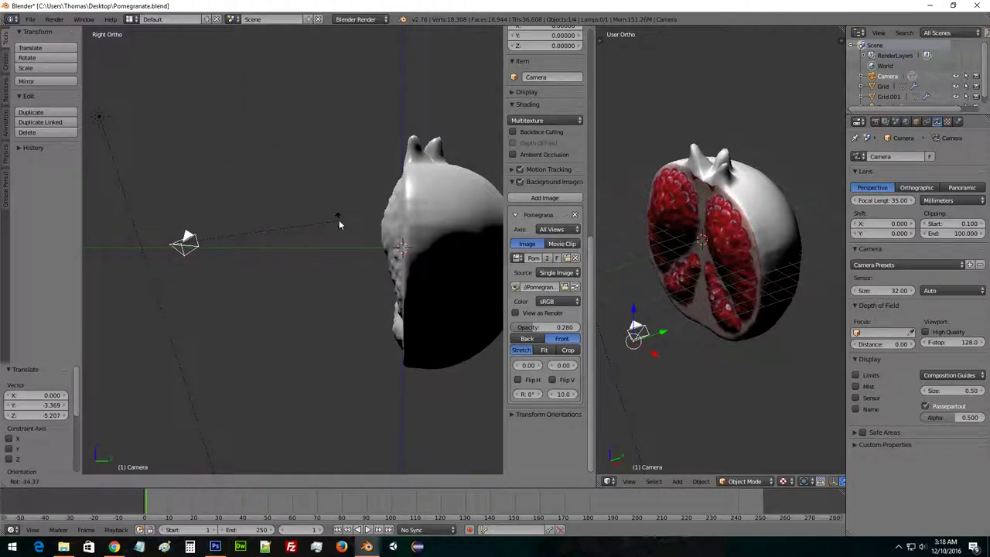
pyautogui.click(339, 219)
# Rotate the camera about 27° in the front view and lower it along Z for a test render.
pyautogui.press('KP_1')
pyautogui.press('KP_1')
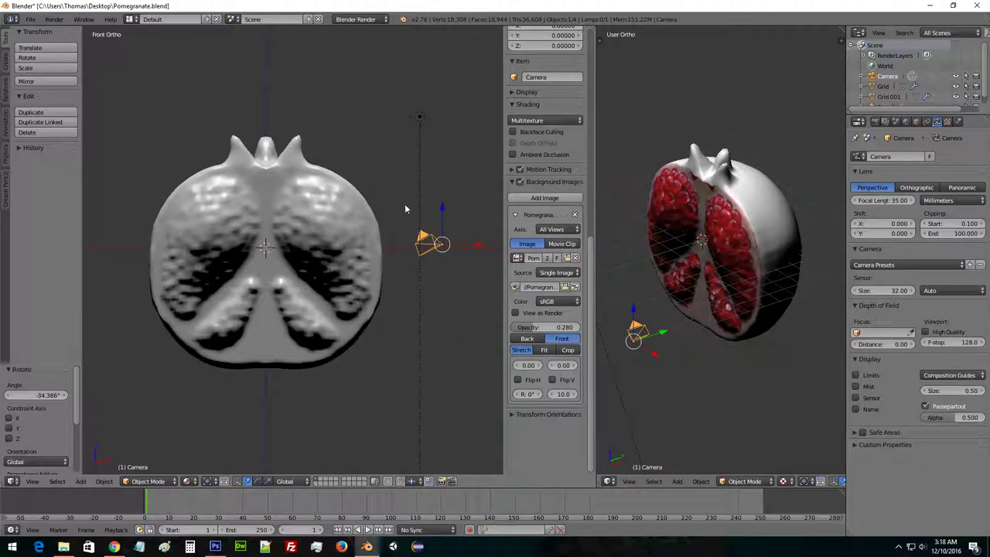
pyautogui.press('r')
pyautogui.click(373, 213)
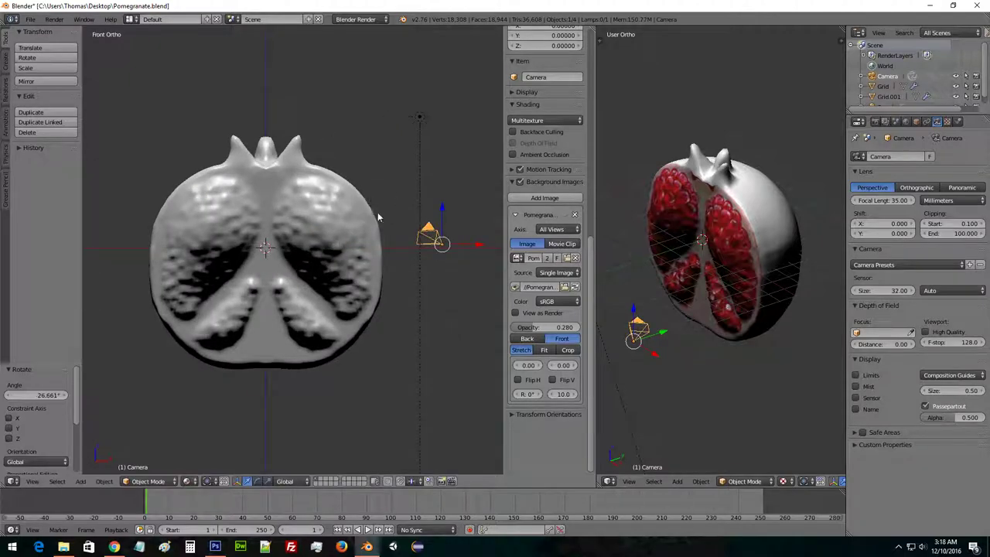
pyautogui.press('g')
pyautogui.press('z')
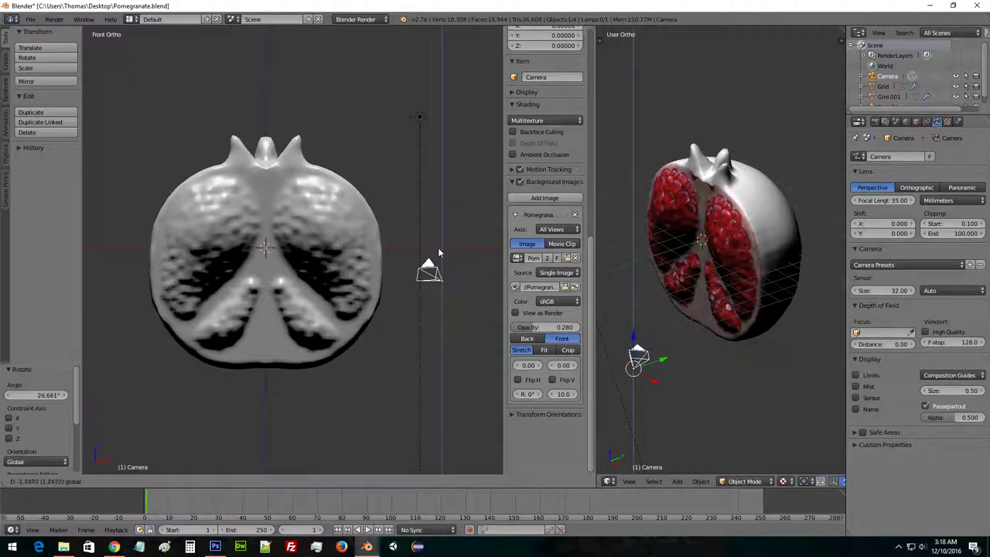
pyautogui.click(437, 263)
pyautogui.press('F12')
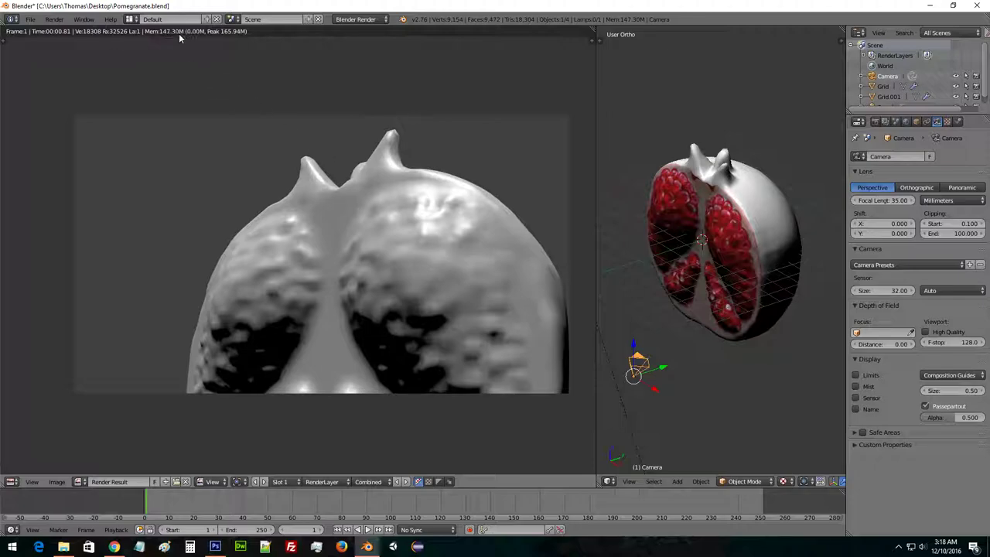
# Show the camera's transform values in the second viewport and reset its X, Y and Z rotation to 0°.
pyautogui.moveTo(646, 295); pyautogui.dragTo(792, 210, button='middle')
pyautogui.click(841, 41)
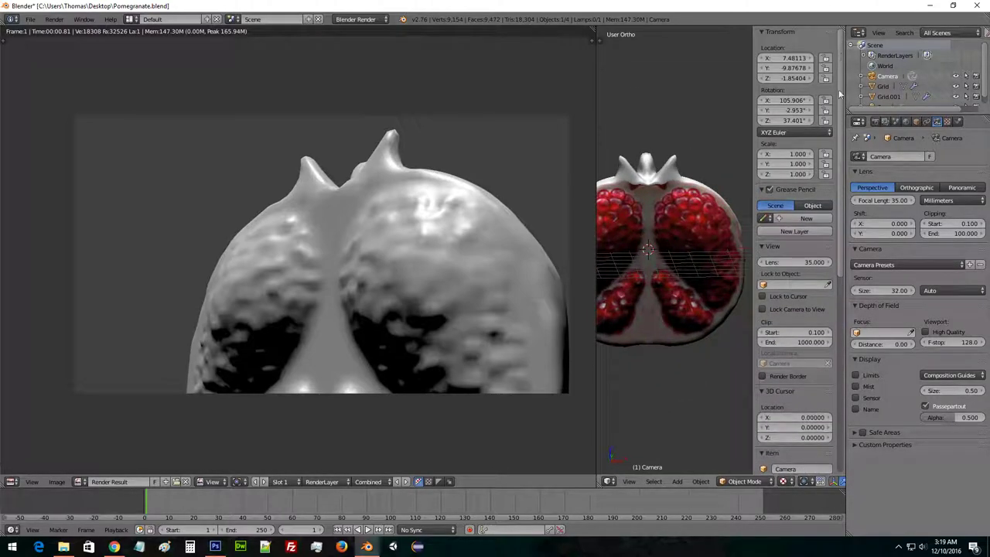
pyautogui.click(799, 101)
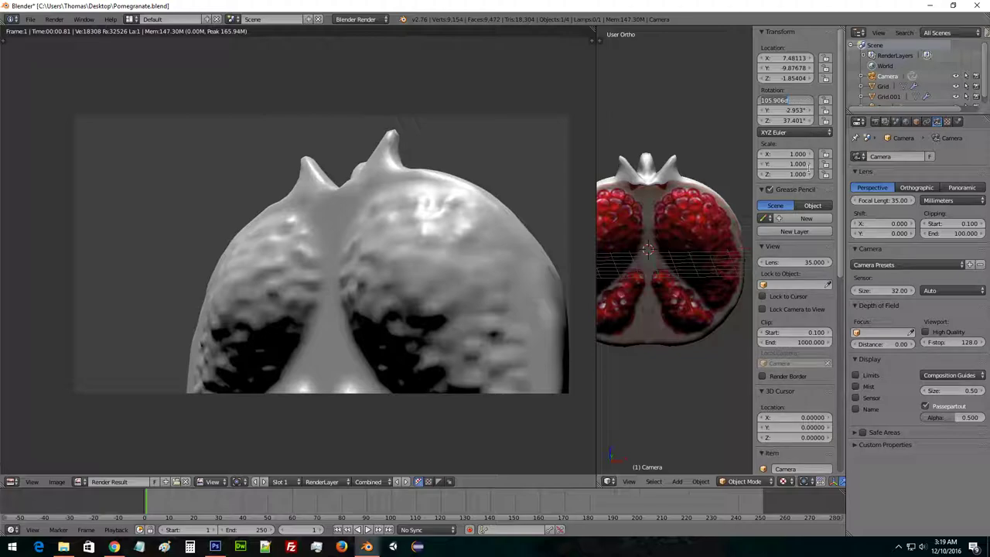
pyautogui.write('0')
pyautogui.press('Tab')
pyautogui.write('0')
pyautogui.press('Tab')
pyautogui.press('Return')
# Set the camera's X rotation to 90° and render the frame.
pyautogui.moveTo(655, 324)
pyautogui.mouseDown(button='middle')
pyautogui.moveTo(699, 307)
pyautogui.moveTo(657, 310)
pyautogui.mouseUp(button='middle')
pyautogui.click(791, 102)
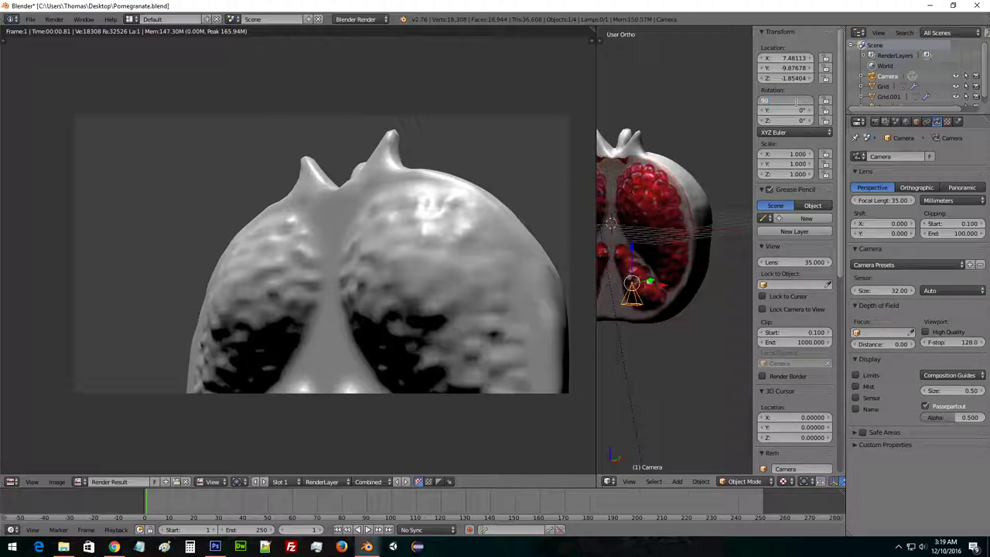
pyautogui.press('Return')
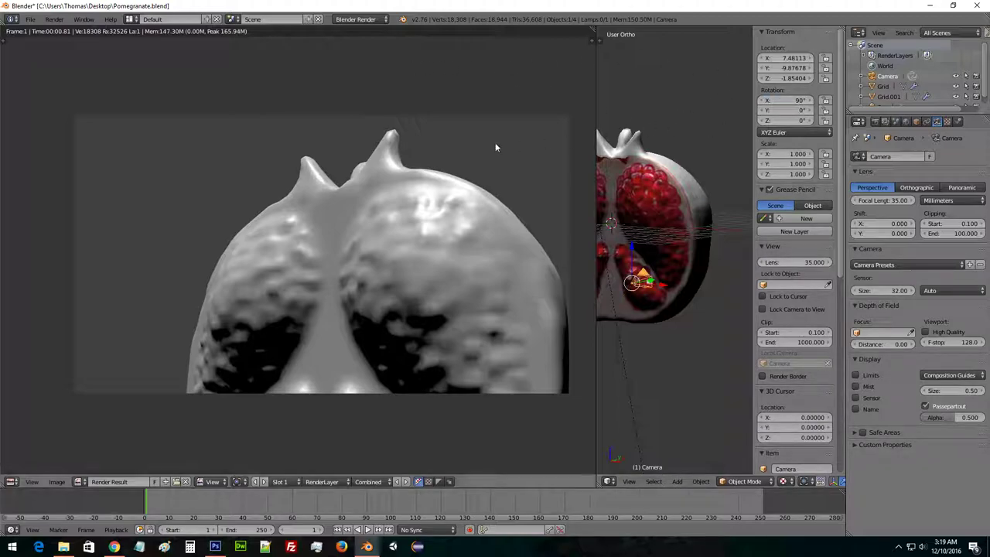
pyautogui.moveTo(654, 206); pyautogui.dragTo(670, 259, button='middle')
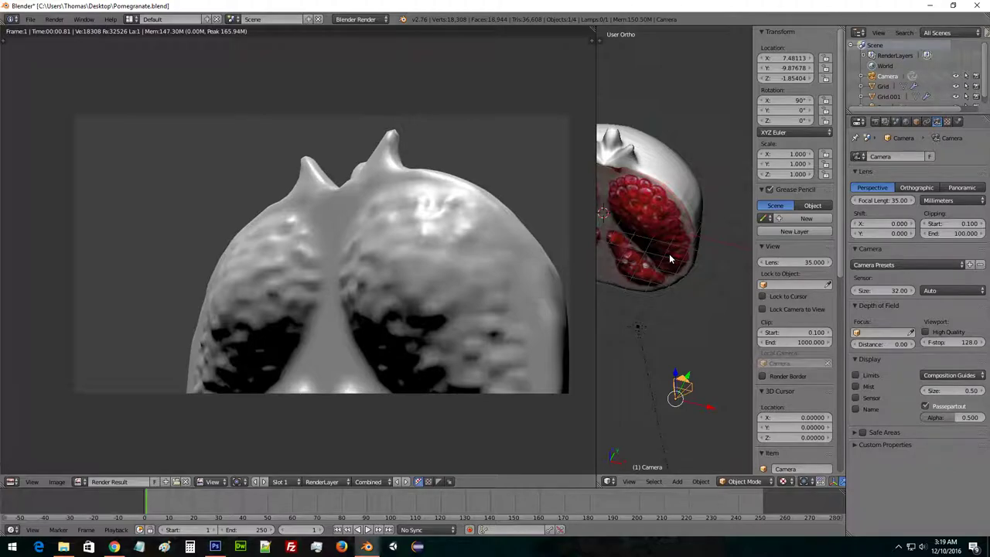
pyautogui.press('F12')
# Set the camera's Z rotation to about 33.2° and its X rotation to about 98.5°, checking with test renders.
pyautogui.moveTo(797, 109)
pyautogui.mouseDown()
pyautogui.moveTo(783, 110)
pyautogui.moveTo(779, 121)
pyautogui.moveTo(790, 121)
pyautogui.mouseUp()
pyautogui.hotkey('ctrl', 'z')
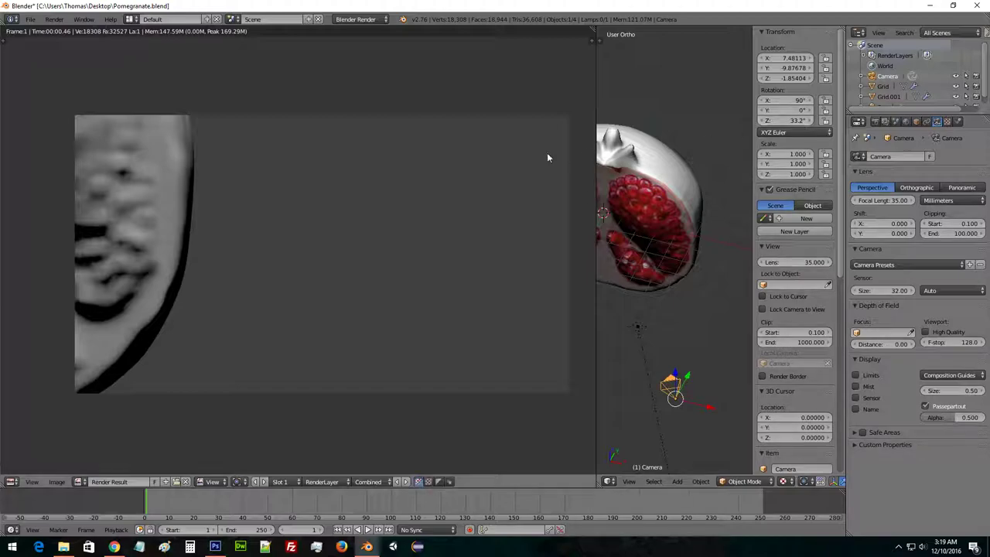
pyautogui.press('F12')
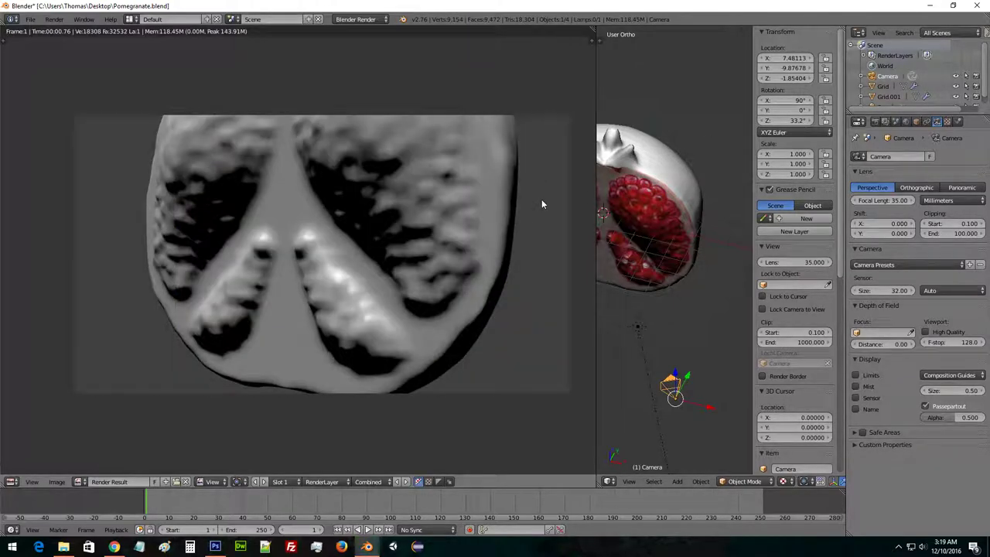
pyautogui.moveTo(780, 103); pyautogui.dragTo(777, 103)
pyautogui.press('F12')
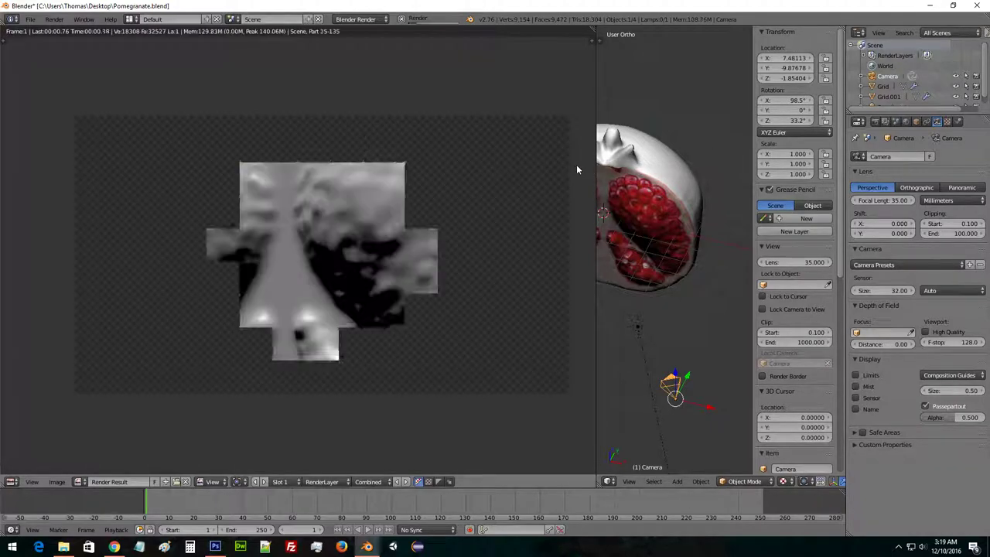
# Pull the camera back to about -14.96 on Y and out to about 13.33 on X, and render the frame.
pyautogui.moveTo(666, 351); pyautogui.dragTo(725, 244, button='middle')
pyautogui.press('KP_3')
pyautogui.moveTo(677, 242); pyautogui.dragTo(620, 238)
pyautogui.press('KP_1')
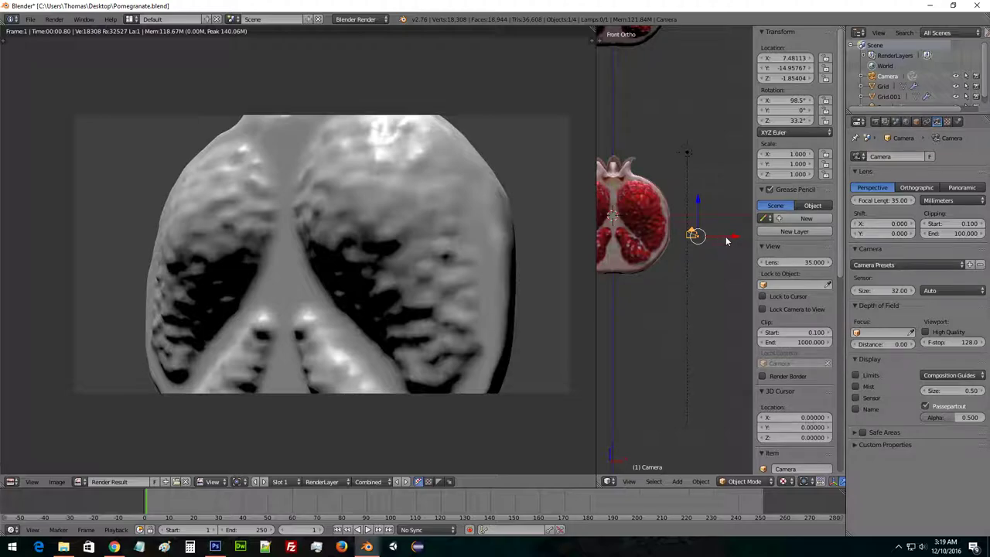
pyautogui.moveTo(729, 239); pyautogui.dragTo(637, 239)
pyautogui.click(645, 234)
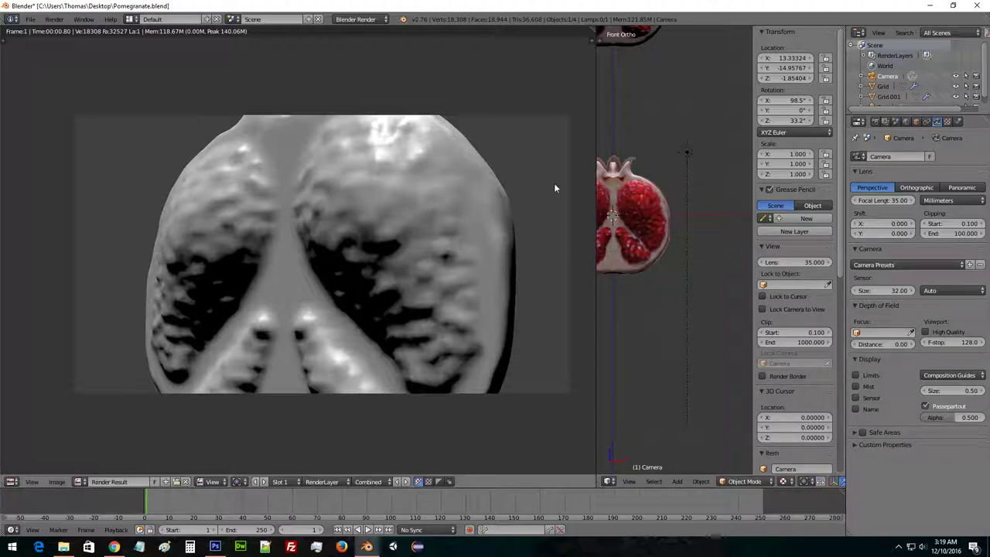
pyautogui.press('F12')
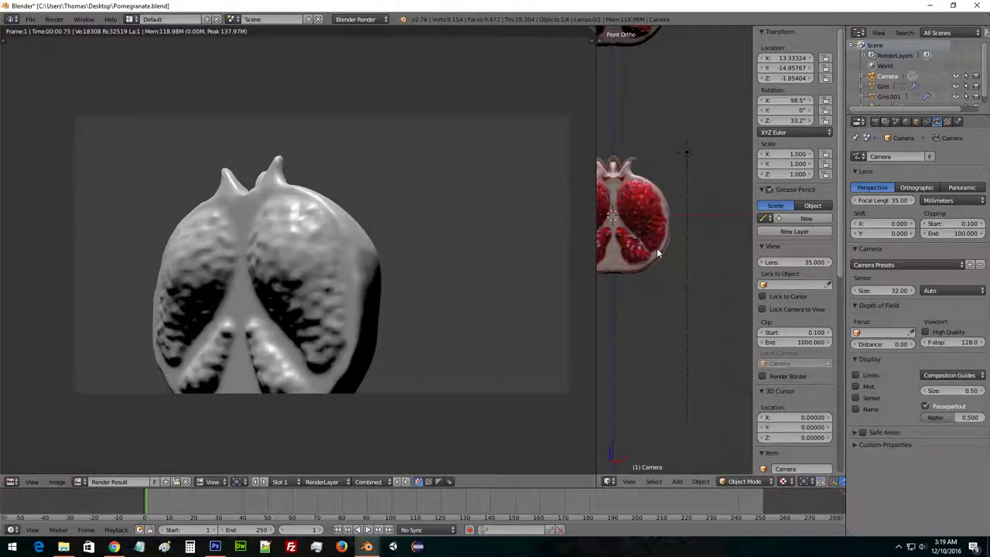
# Move the camera to about 11.98 on X, lower it to about -4.56 on Z, and render the frame.
pyautogui.scroll(-4, 696, 245)
pyautogui.press('g')
pyautogui.press('x')
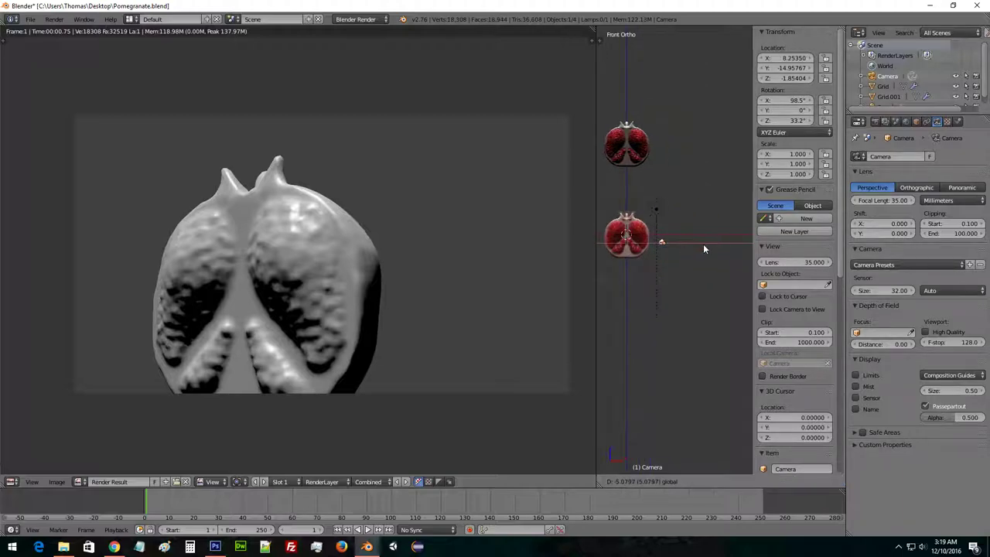
pyautogui.click(714, 244)
pyautogui.moveTo(681, 208); pyautogui.dragTo(681, 221)
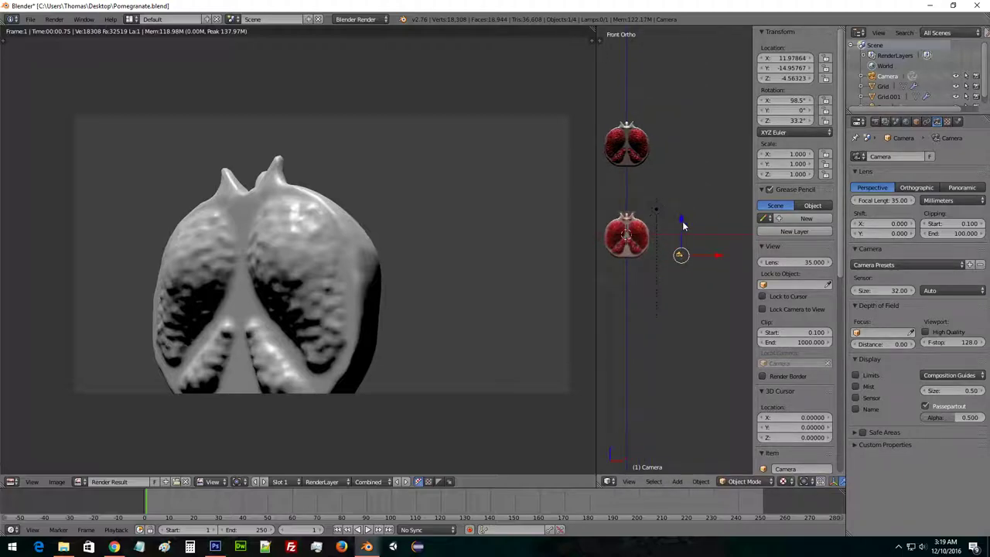
pyautogui.press('F12')
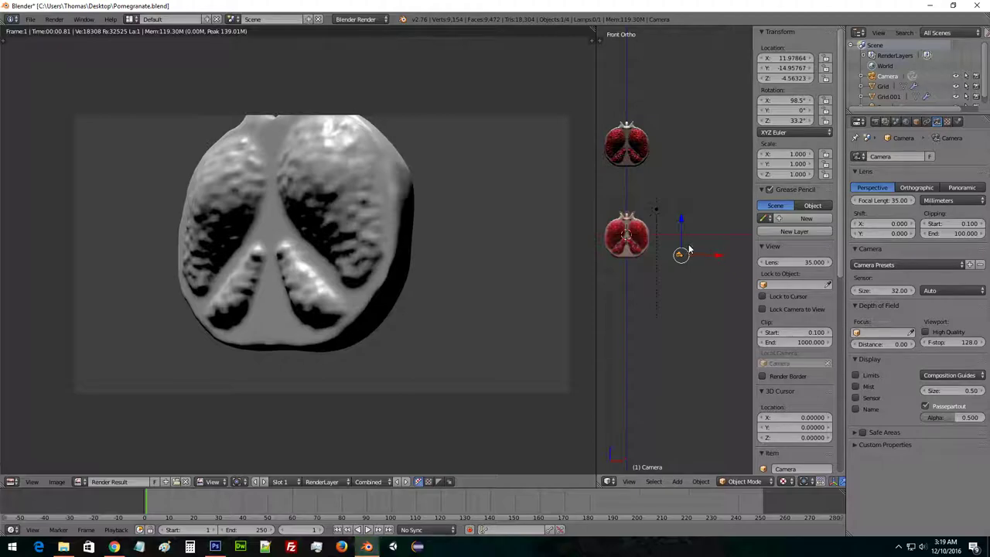
# Shift the camera to about 11.08 on X and raise it to about -3.77 on Z for another test render.
pyautogui.moveTo(719, 256); pyautogui.dragTo(715, 256)
pyautogui.moveTo(678, 222); pyautogui.dragTo(677, 217)
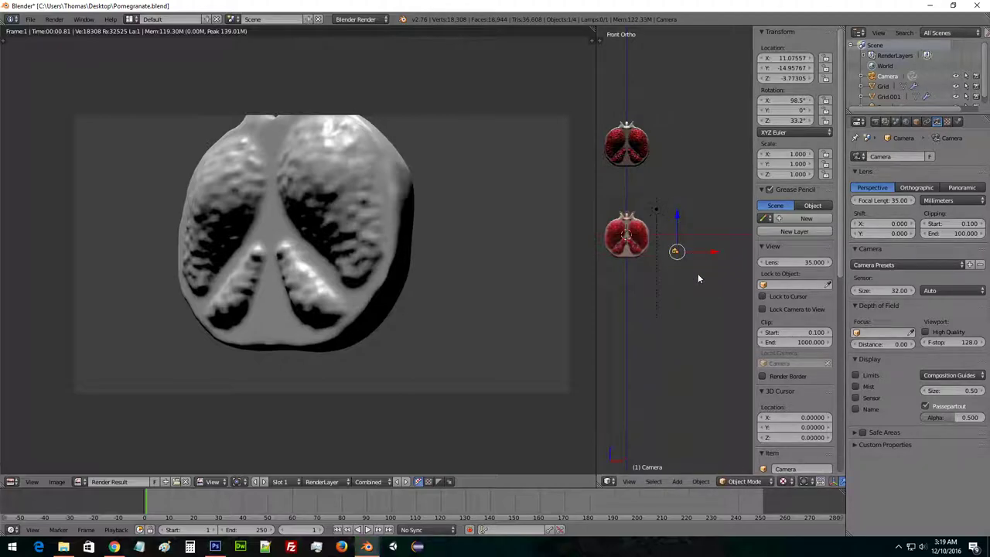
pyautogui.press('F12')
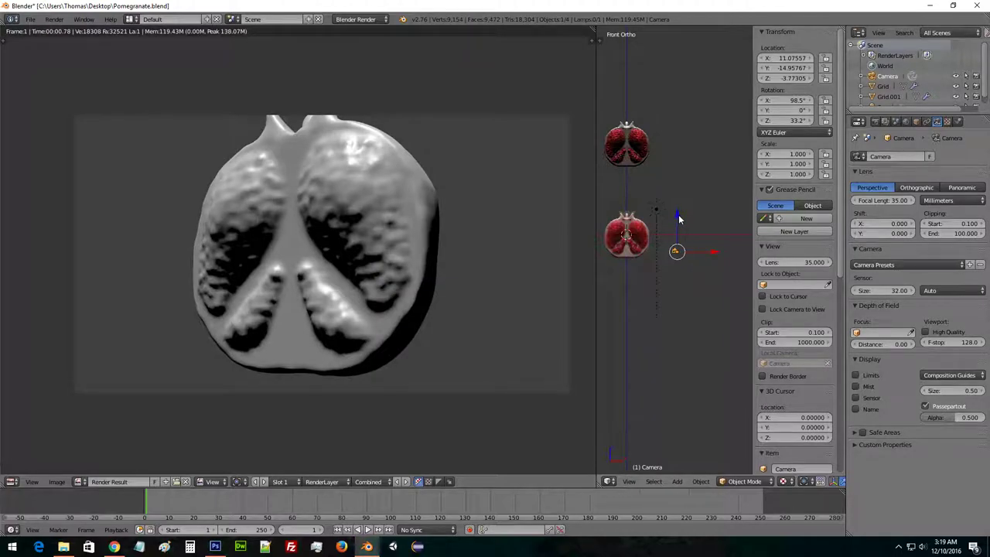
# Fine-tune the camera's height to about -3.21 on Z with test renders so the whole pomegranate is framed.
pyautogui.moveTo(680, 217); pyautogui.dragTo(684, 232)
pyautogui.press('F12')
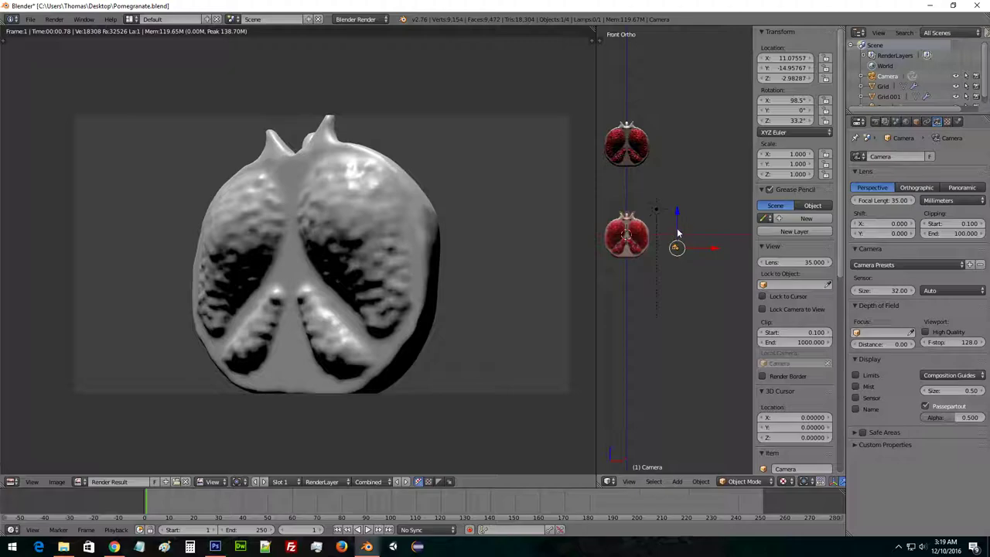
pyautogui.moveTo(677, 216); pyautogui.dragTo(682, 214)
pyautogui.press('F12')
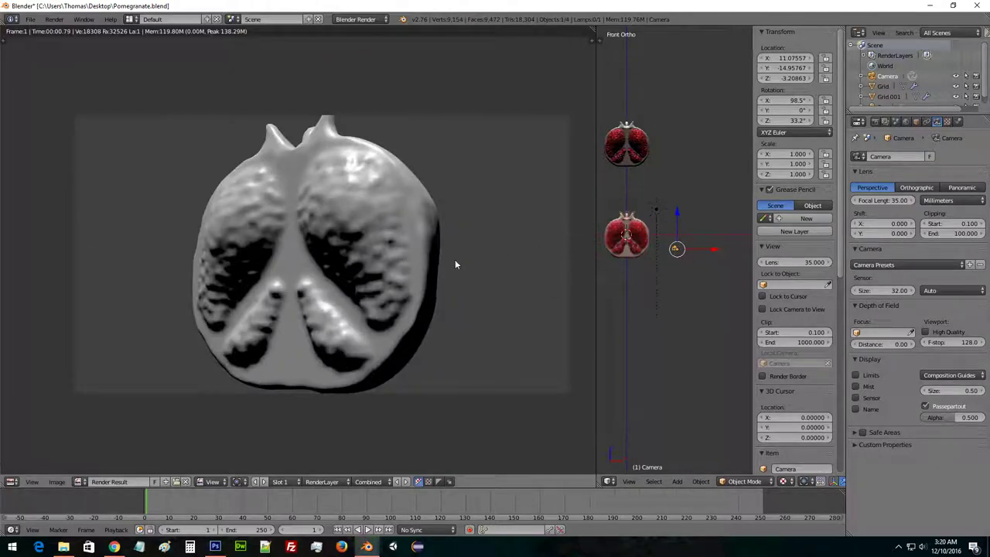
pyautogui.press('F12')
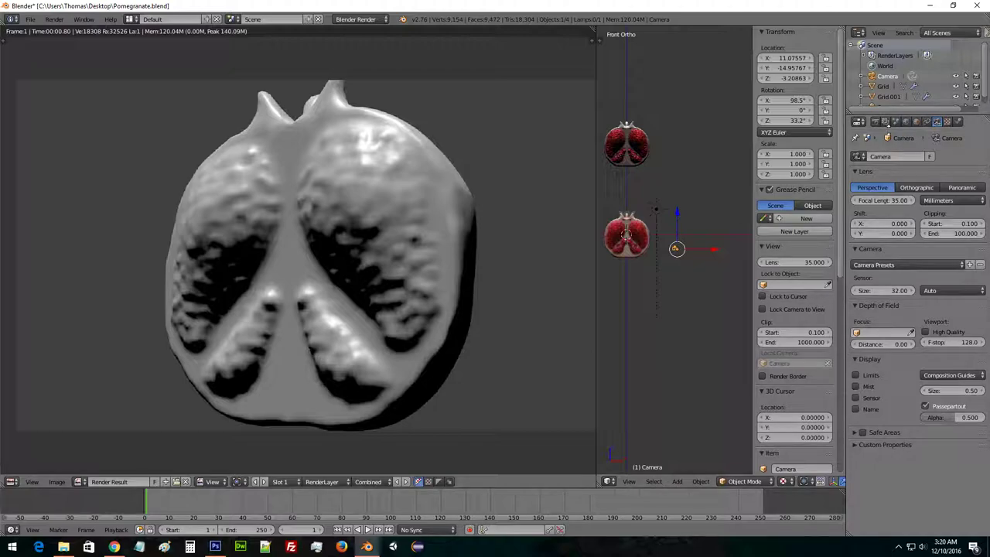
# Select the Grid.001 pomegranate and examine both pomegranates close up in the second viewport.
pyautogui.rightClick(635, 241)
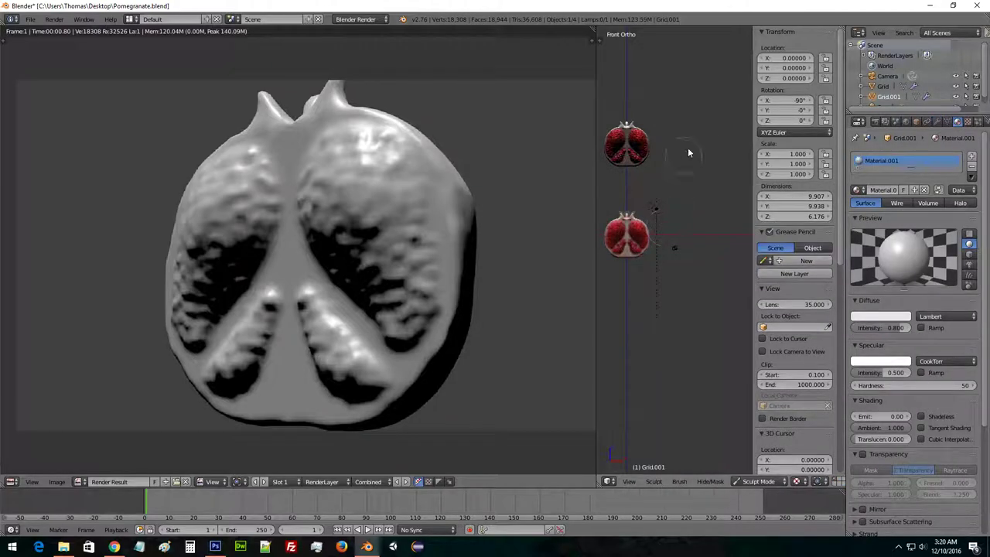
pyautogui.moveTo(692, 221)
pyautogui.mouseDown(button='middle')
pyautogui.moveTo(670, 219)
pyautogui.moveTo(679, 217)
pyautogui.moveTo(706, 270)
pyautogui.moveTo(679, 310)
pyautogui.moveTo(644, 317)
pyautogui.moveTo(636, 292)
pyautogui.moveTo(694, 294)
pyautogui.moveTo(680, 301)
pyautogui.moveTo(656, 285)
pyautogui.mouseUp(button='middle')
pyautogui.press('Tab')
pyautogui.press('Tab')
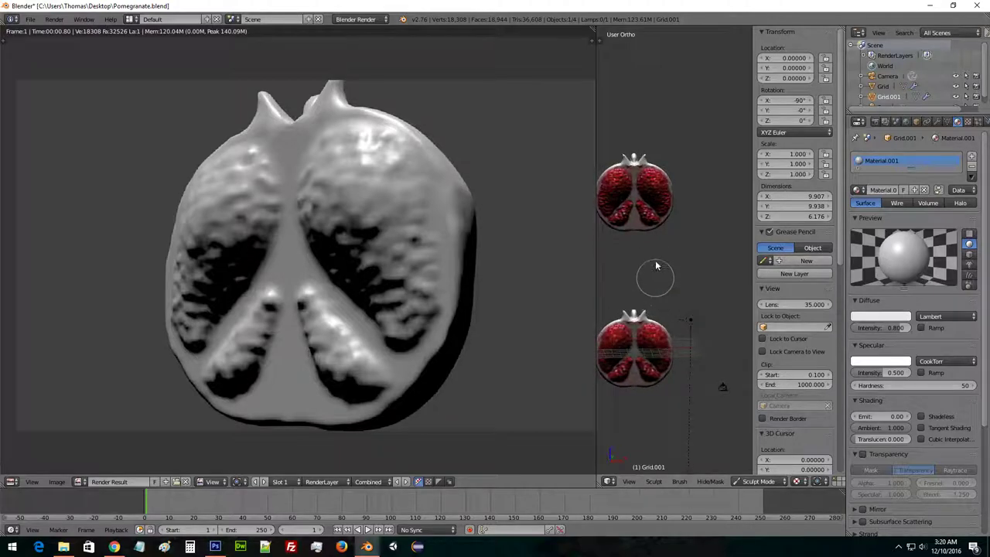
pyautogui.scroll(4, 656, 248)
pyautogui.keyDown('shift'); pyautogui.moveTo(656, 249); pyautogui.dragTo(743, 264, button='middle'); pyautogui.keyUp('shift')
pyautogui.moveTo(697, 309)
pyautogui.mouseDown(button='middle')
pyautogui.moveTo(692, 295)
pyautogui.moveTo(699, 335)
pyautogui.moveTo(712, 294)
pyautogui.moveTo(692, 308)
pyautogui.moveTo(658, 302)
pyautogui.moveTo(674, 320)
pyautogui.moveTo(626, 250)
pyautogui.moveTo(674, 285)
pyautogui.moveTo(682, 272)
pyautogui.mouseUp(button='middle')
pyautogui.scroll(-1, 683, 273)
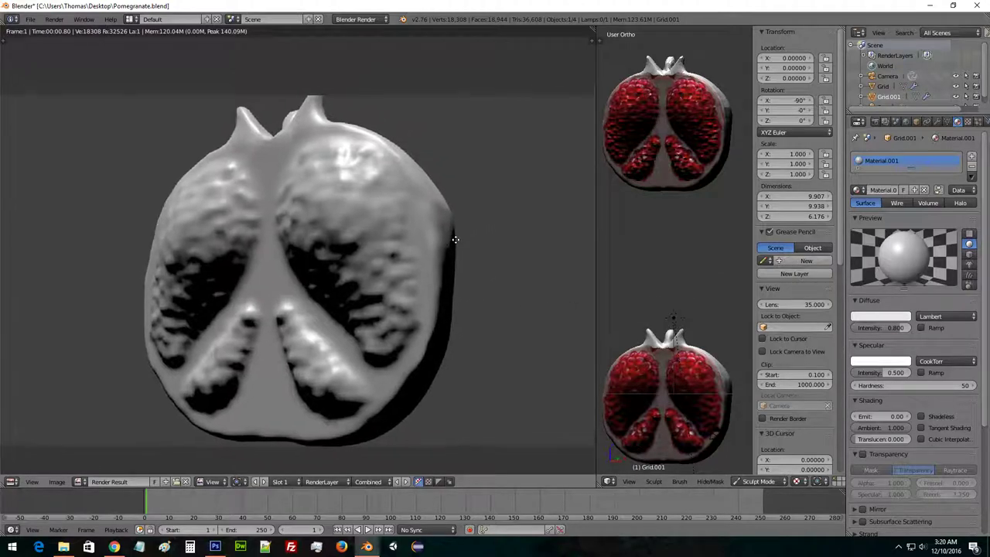
# Return the render area to the 3D view and set its viewport shading to Texture.
pyautogui.hotkey('shift', 'F5')
pyautogui.moveTo(286, 237)
pyautogui.mouseDown(button='middle')
pyautogui.moveTo(299, 232)
pyautogui.moveTo(270, 237)
pyautogui.moveTo(404, 230)
pyautogui.moveTo(314, 223)
pyautogui.moveTo(331, 217)
pyautogui.moveTo(258, 460)
pyautogui.mouseUp(button='middle')
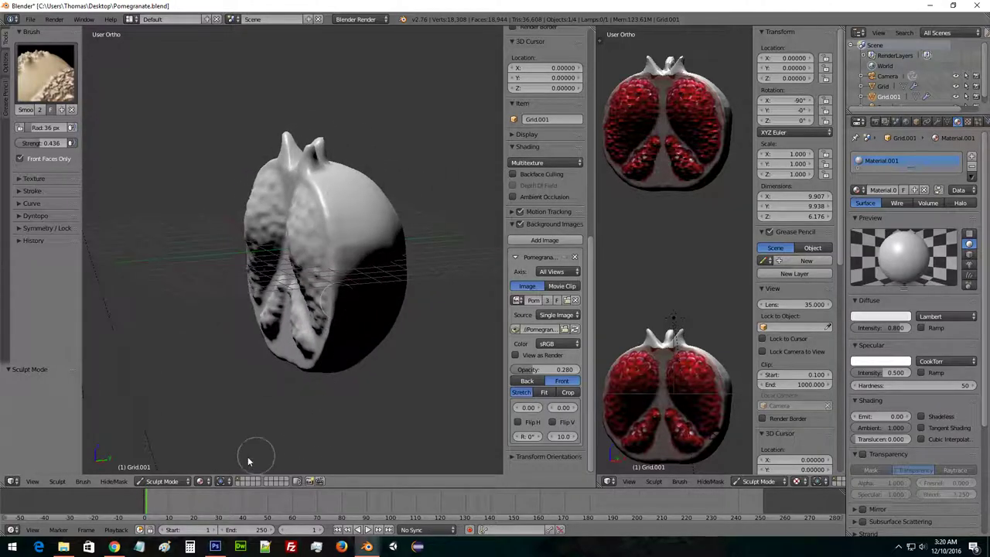
pyautogui.click(200, 481)
pyautogui.click(224, 434)
pyautogui.moveTo(227, 413)
pyautogui.mouseDown(button='middle')
pyautogui.moveTo(354, 371)
pyautogui.moveTo(371, 392)
pyautogui.moveTo(309, 367)
pyautogui.moveTo(232, 376)
pyautogui.moveTo(284, 358)
pyautogui.moveTo(260, 354)
pyautogui.moveTo(457, 343)
pyautogui.moveTo(271, 349)
pyautogui.moveTo(273, 331)
pyautogui.moveTo(364, 309)
pyautogui.mouseUp(button='middle')
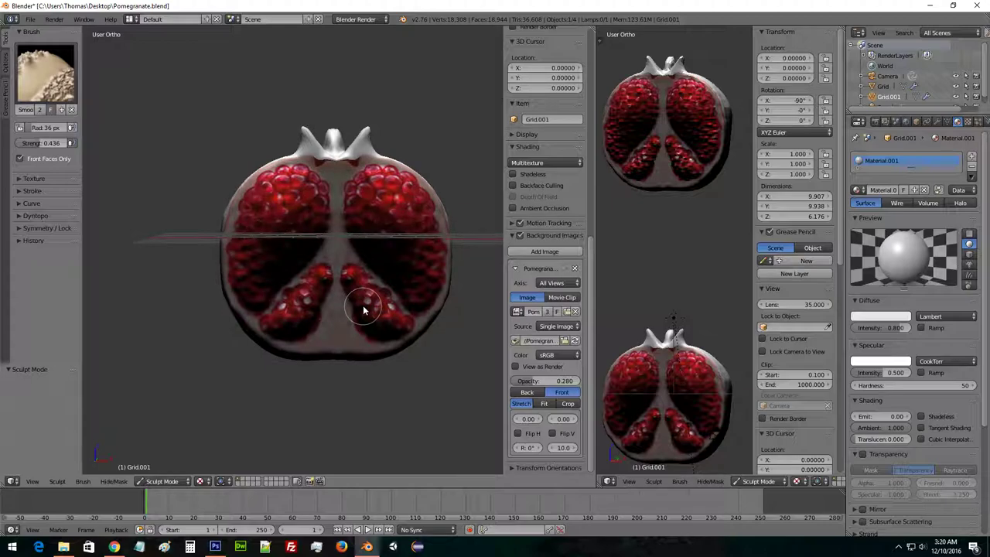
# Examine the textured seeds and the central membrane of the Grid.001 pomegranate up close from several angles.
pyautogui.scroll(4, 404, 289)
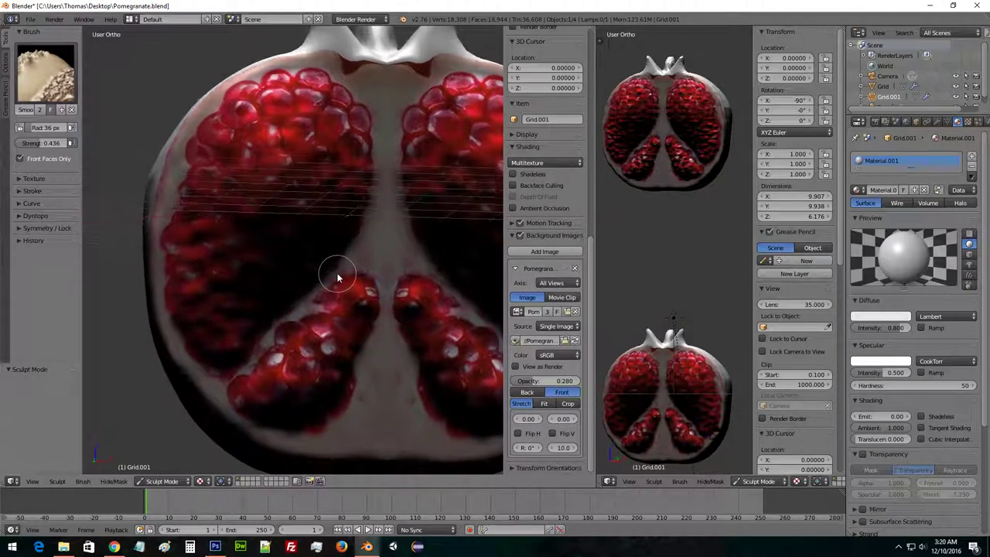
pyautogui.moveTo(388, 267)
pyautogui.keyDown('shift'); pyautogui.mouseDown(button='middle')
pyautogui.moveTo(258, 265)
pyautogui.moveTo(284, 247)
pyautogui.moveTo(287, 221)
pyautogui.moveTo(243, 234)
pyautogui.moveTo(281, 247)
pyautogui.moveTo(354, 221)
pyautogui.moveTo(325, 212)
pyautogui.moveTo(307, 227)
pyautogui.moveTo(299, 283)
pyautogui.moveTo(418, 313)
pyautogui.moveTo(456, 303)
pyautogui.moveTo(469, 250)
pyautogui.mouseUp(button='middle'); pyautogui.keyUp('shift')
pyautogui.scroll(4, 258, 265)
pyautogui.scroll(-8, 404, 270)
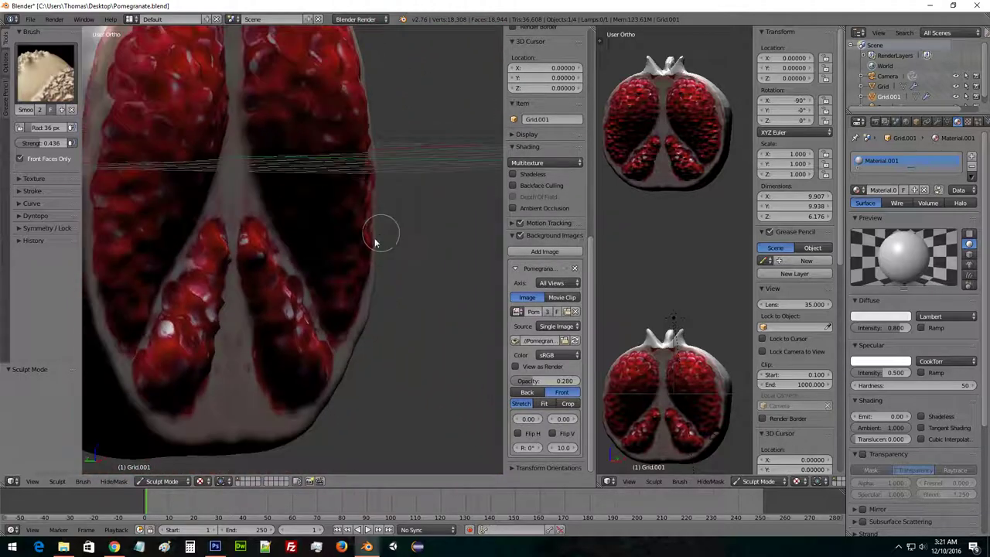
pyautogui.moveTo(367, 252)
pyautogui.mouseDown(button='middle')
pyautogui.moveTo(332, 332)
pyautogui.moveTo(321, 166)
pyautogui.moveTo(361, 165)
pyautogui.moveTo(330, 318)
pyautogui.mouseUp(button='middle')
pyautogui.scroll(6, 326, 285)
pyautogui.moveTo(365, 265)
pyautogui.mouseDown(button='middle')
pyautogui.moveTo(320, 228)
pyautogui.moveTo(272, 231)
pyautogui.moveTo(272, 243)
pyautogui.moveTo(349, 199)
pyautogui.moveTo(334, 214)
pyautogui.moveTo(393, 224)
pyautogui.mouseUp(button='middle')
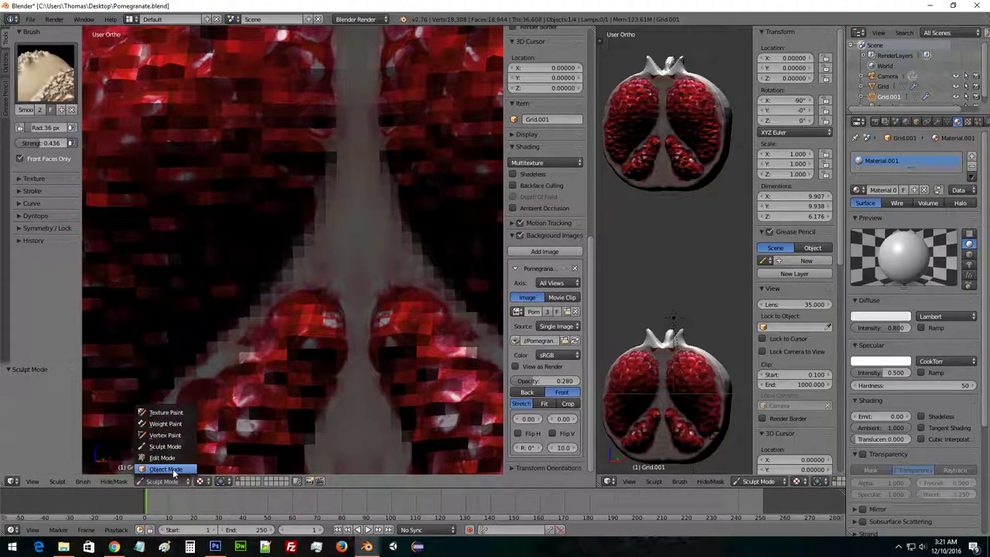
# Return to Object Mode, select the Grid pomegranate and shade all its faces smooth.
pyautogui.click(174, 469)
pyautogui.rightClick(296, 343)
pyautogui.press('Tab')
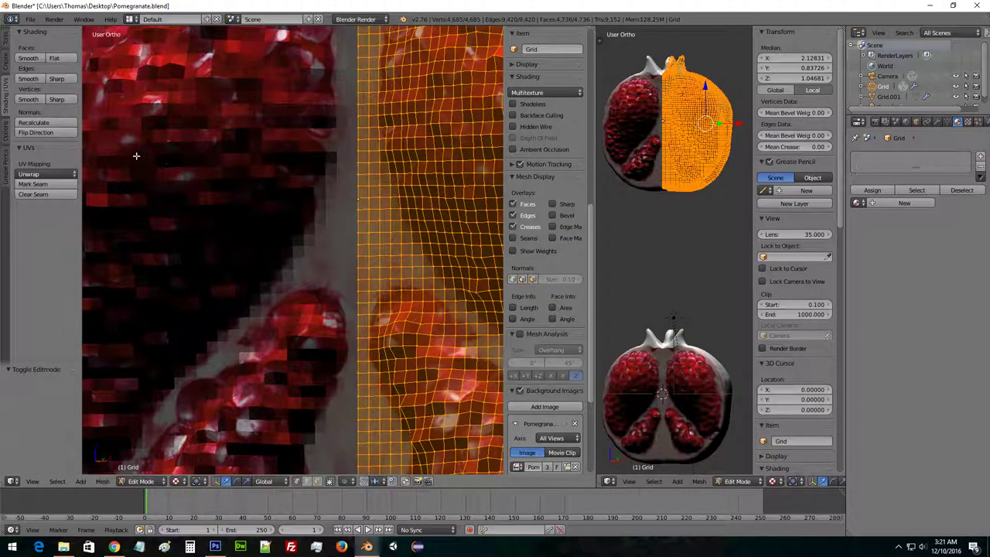
pyautogui.click(30, 59)
pyautogui.scroll(-5, 276, 225)
pyautogui.press('a')
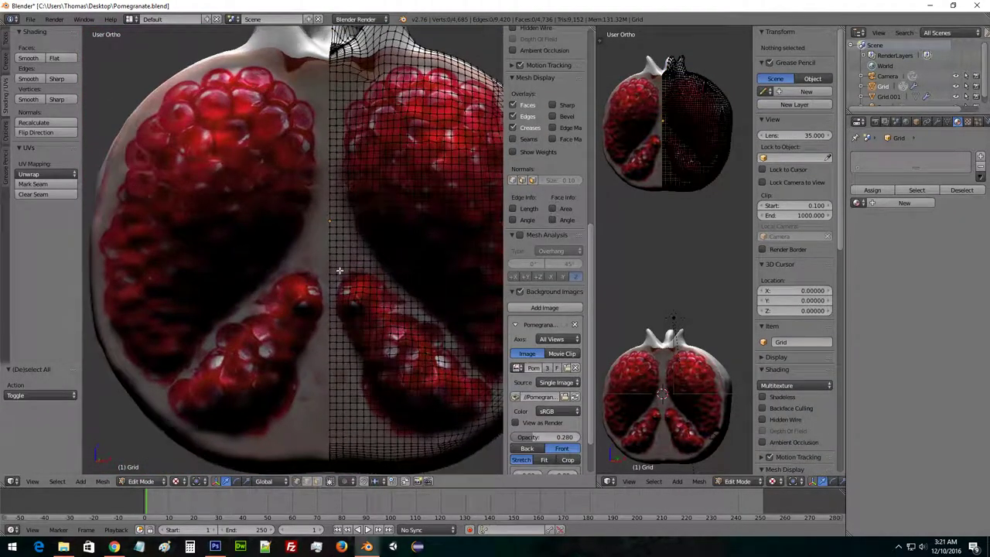
pyautogui.press('Tab')
pyautogui.moveTo(339, 270); pyautogui.dragTo(352, 228, button='middle')
pyautogui.press('Tab')
pyautogui.press('Tab')
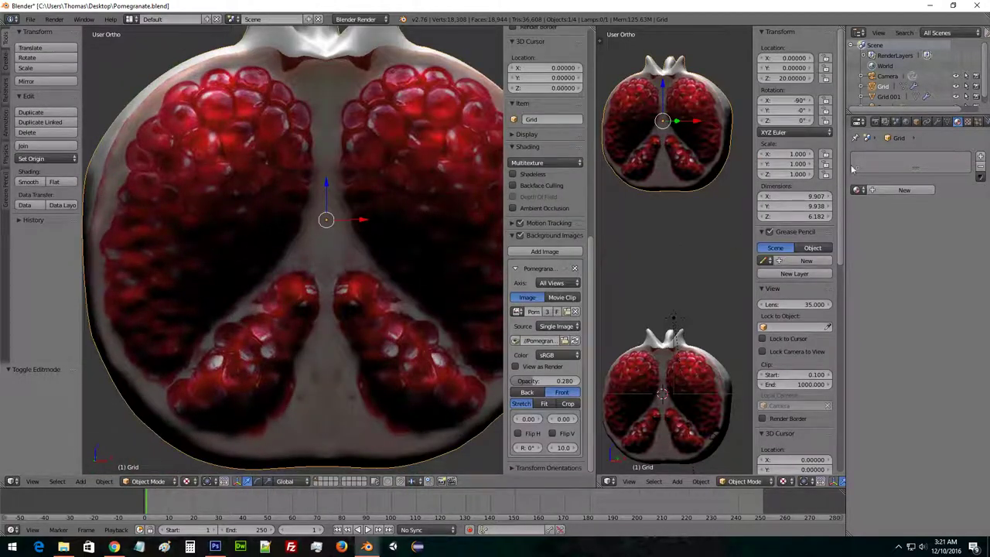
# Add a Subdivision Surface modifier to the Grid pomegranate below its Mirror modifier.
pyautogui.click(938, 122)
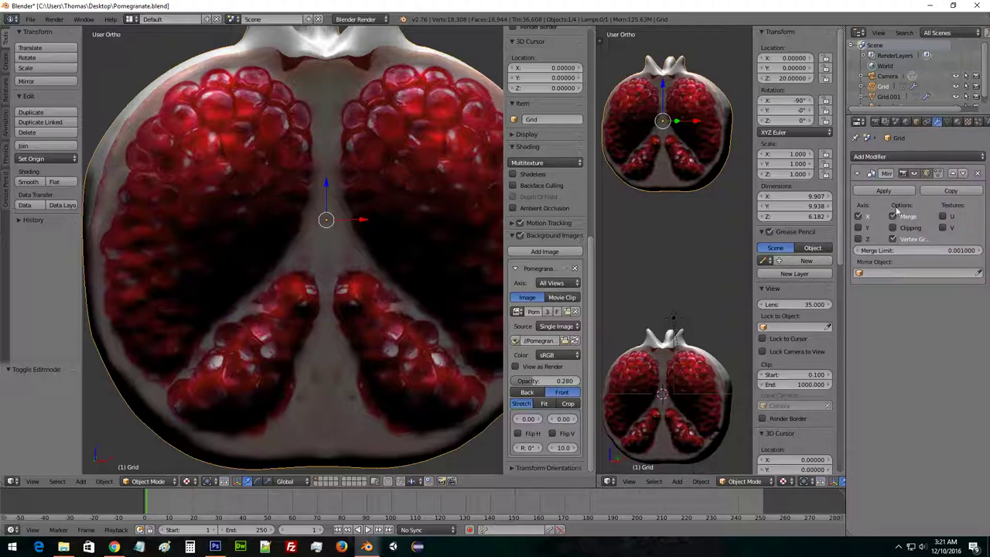
pyautogui.click(902, 158)
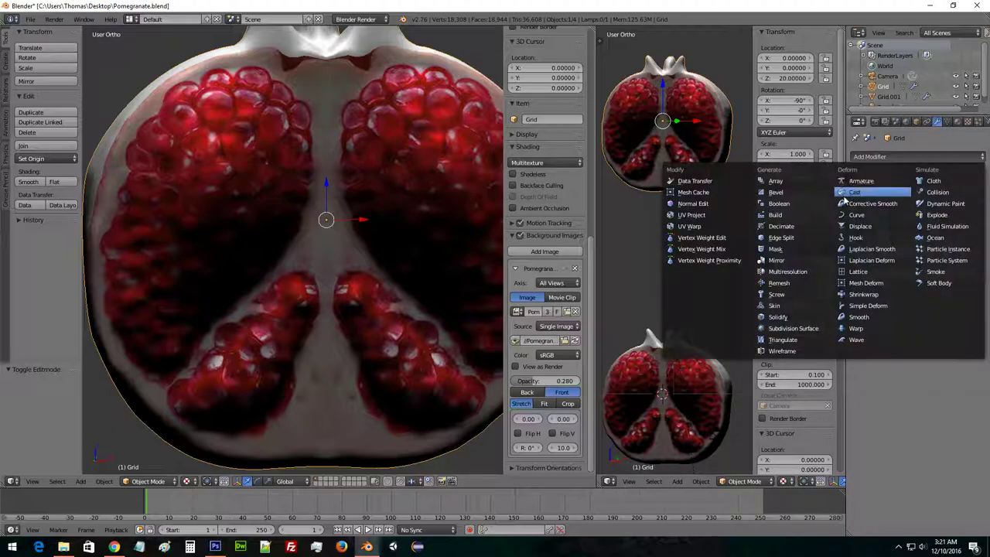
pyautogui.click(796, 329)
pyautogui.moveTo(499, 203); pyautogui.dragTo(458, 205, button='middle')
# Compare the textured pomegranate with and without subdivision, and set the modifier's View subdivisions to 2.
pyautogui.click(915, 298)
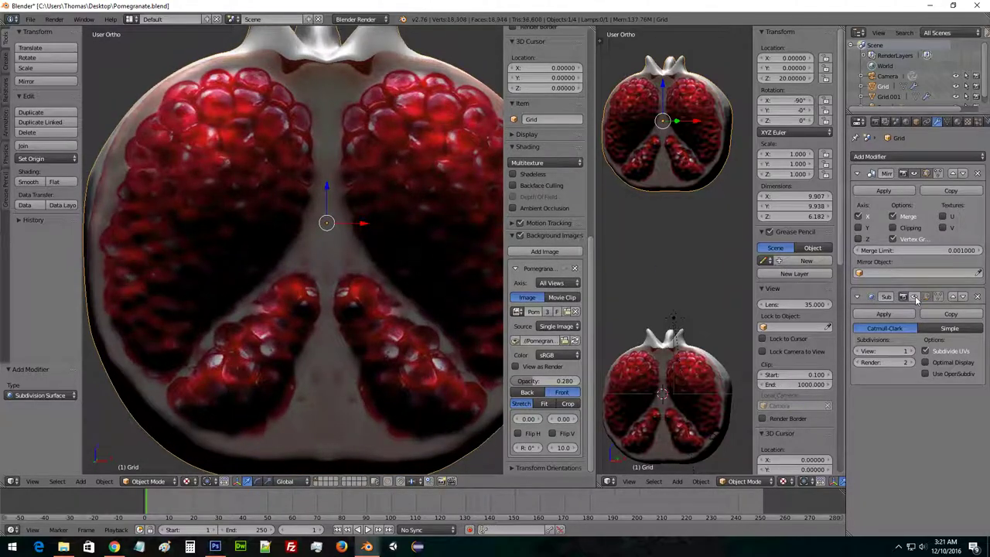
pyautogui.click(916, 298)
pyautogui.click(916, 298)
pyautogui.click(916, 299)
pyautogui.click(916, 299)
pyautogui.click(915, 298)
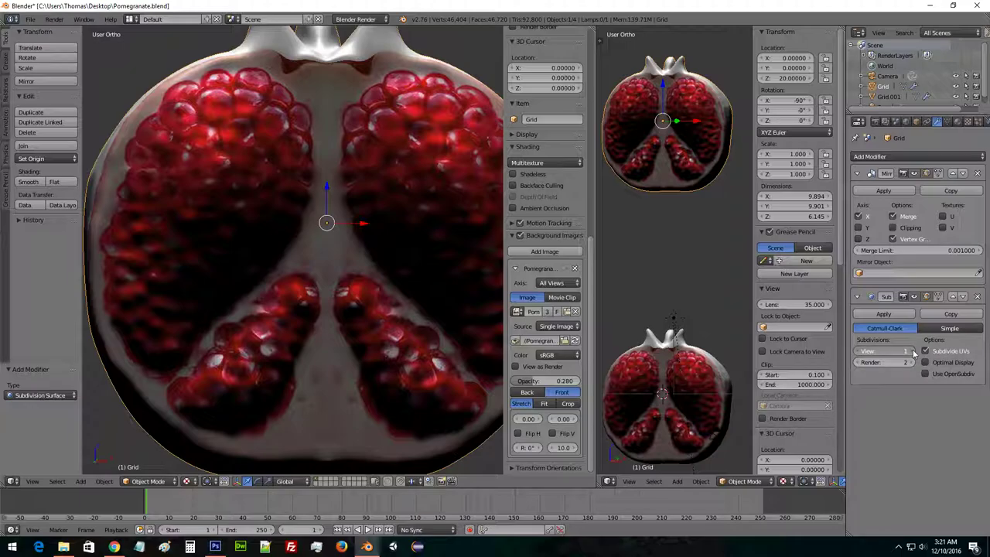
pyautogui.scroll(-3, 410, 220)
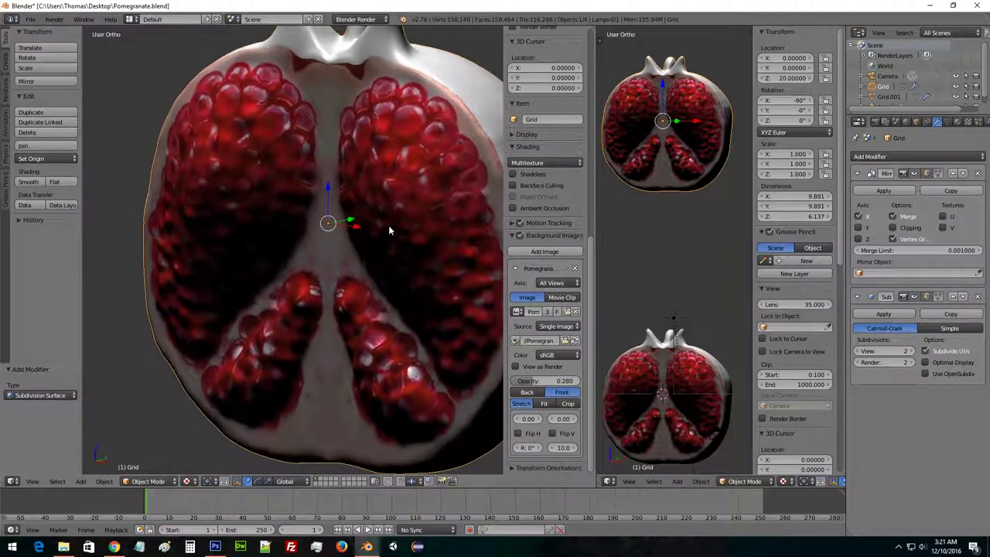
# View the subdivided pomegranate in Wireframe shading and set the large viewport's shading to Solid.
pyautogui.click(190, 481)
pyautogui.click(201, 458)
pyautogui.moveTo(270, 250)
pyautogui.mouseDown(button='middle')
pyautogui.moveTo(334, 256)
pyautogui.moveTo(341, 300)
pyautogui.moveTo(390, 348)
pyautogui.moveTo(411, 292)
pyautogui.moveTo(383, 273)
pyautogui.moveTo(405, 270)
pyautogui.moveTo(199, 270)
pyautogui.moveTo(376, 263)
pyautogui.moveTo(277, 250)
pyautogui.moveTo(255, 232)
pyautogui.moveTo(460, 276)
pyautogui.mouseUp(button='middle')
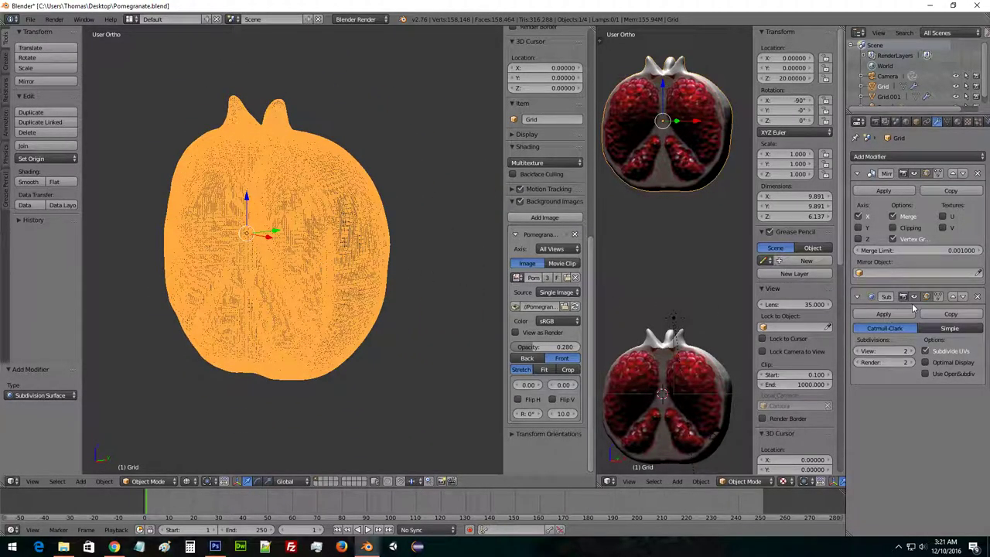
pyautogui.click(192, 481)
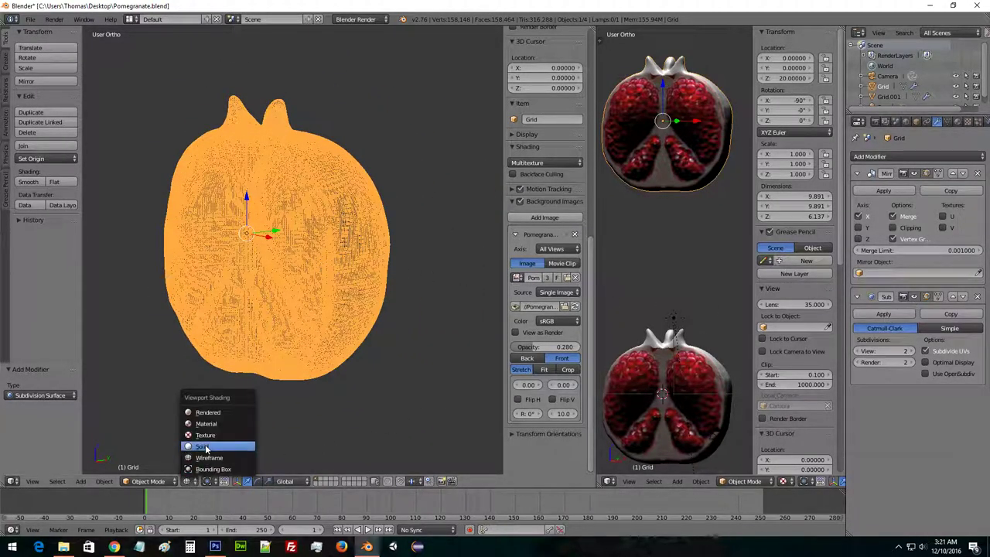
pyautogui.click(204, 447)
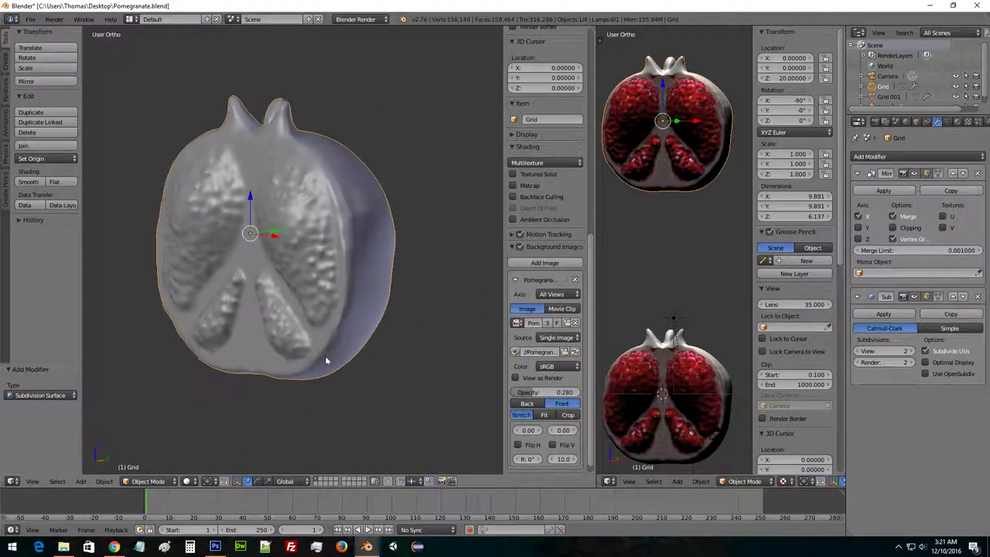
# Compare the untextured seed relief with the Subdivision Surface modifier shown and hidden in the viewport.
pyautogui.click(915, 298)
pyautogui.click(914, 298)
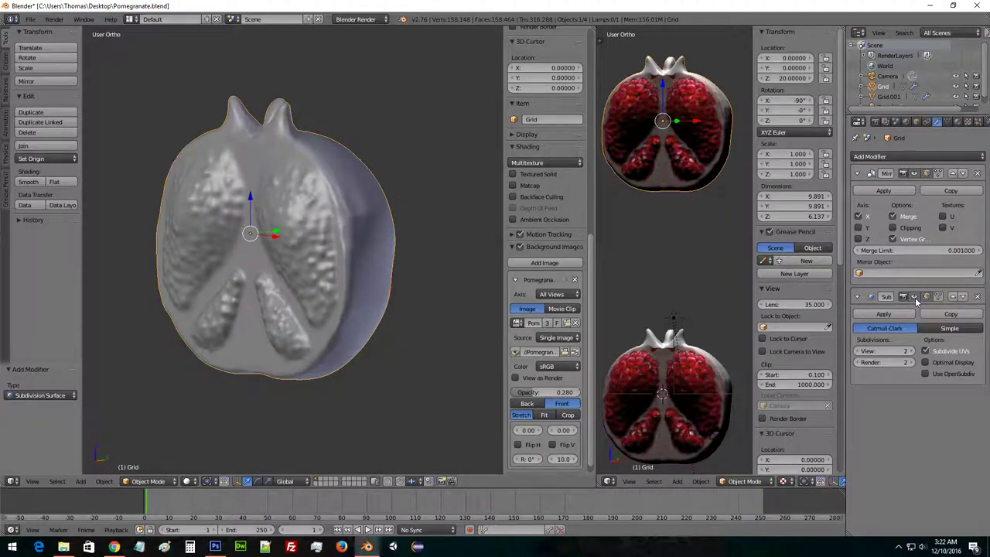
pyautogui.click(915, 298)
pyautogui.click(915, 297)
pyautogui.click(914, 298)
pyautogui.click(915, 298)
# Compare the Simple and Catmull-Clark subdivision types on the Grid pomegranate and leave the modifier set to Simple.
pyautogui.click(932, 329)
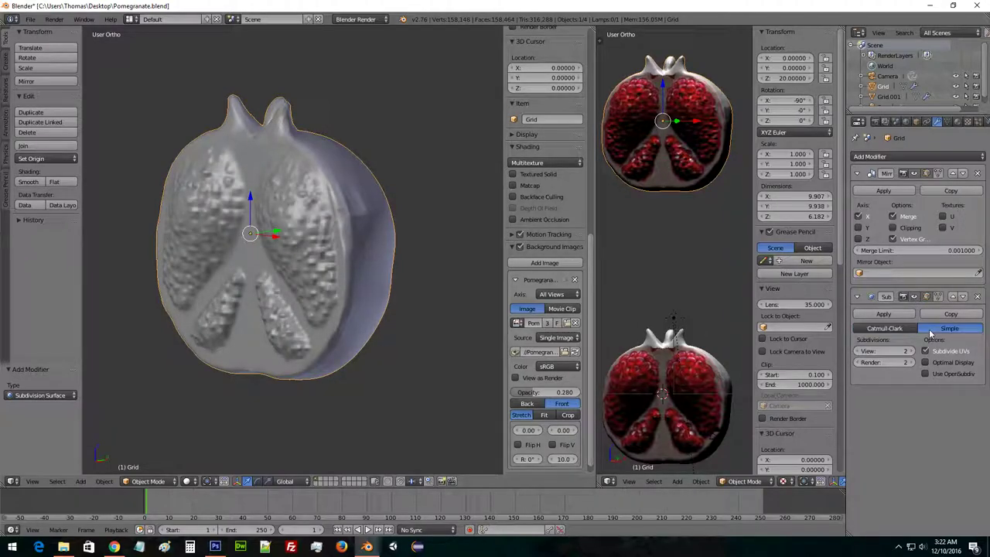
pyautogui.click(889, 334)
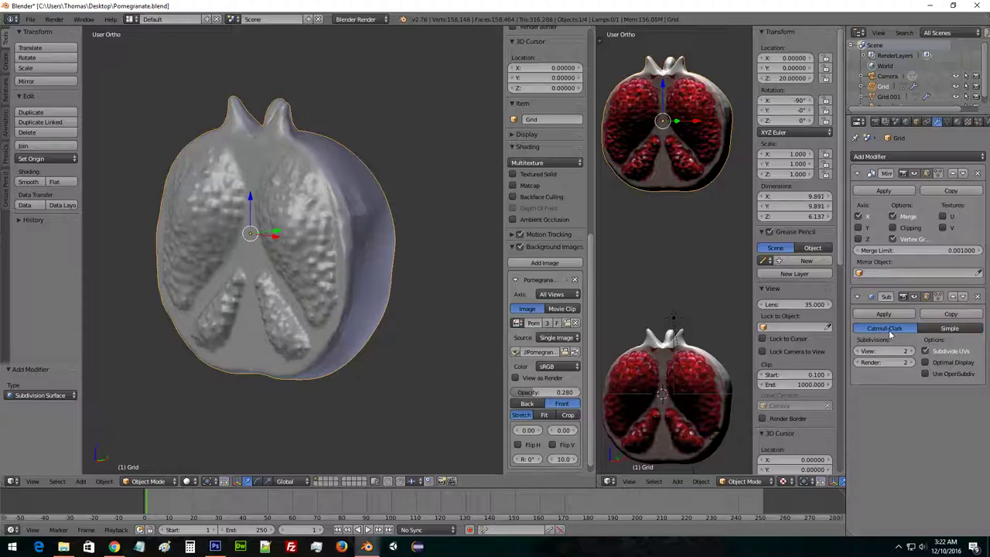
pyautogui.click(935, 329)
# Examine the seed relief and the smooth rear of the Grid pomegranate under Simple subdivision.
pyautogui.moveTo(464, 271); pyautogui.dragTo(384, 263, button='middle')
pyautogui.scroll(3, 417, 271)
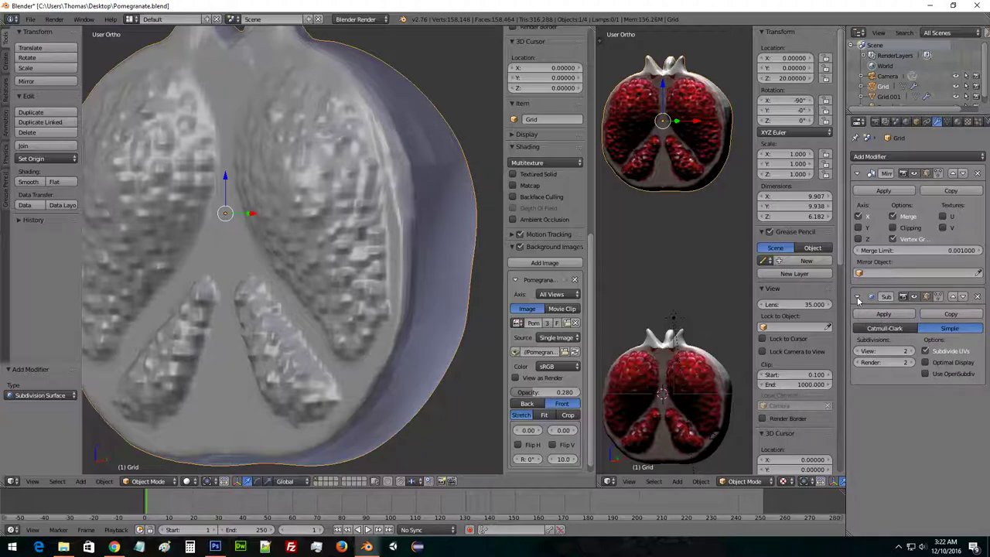
pyautogui.moveTo(356, 159); pyautogui.dragTo(378, 159, button='middle')
pyautogui.scroll(-4, 379, 159)
pyautogui.moveTo(283, 201); pyautogui.dragTo(328, 166, button='middle')
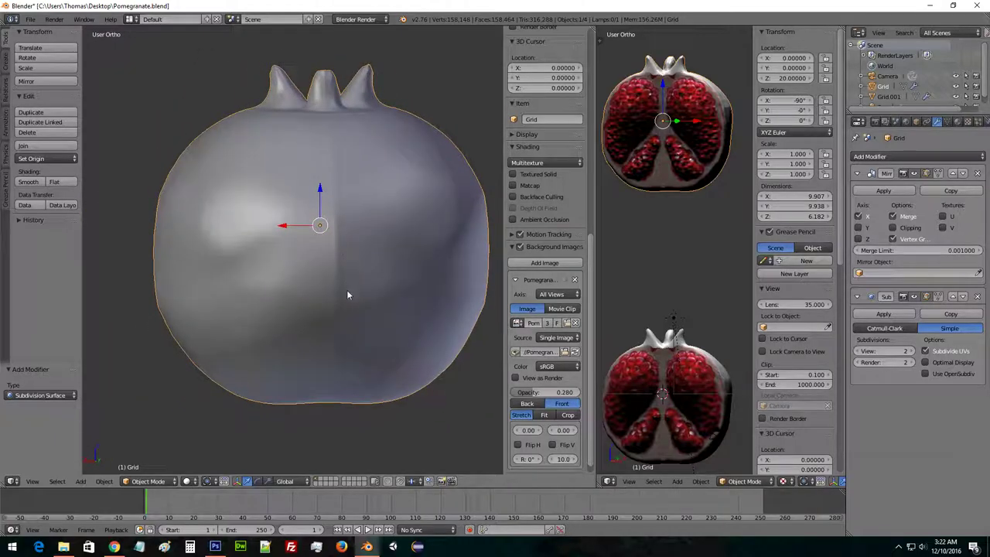
pyautogui.moveTo(344, 398); pyautogui.dragTo(361, 351, button='middle')
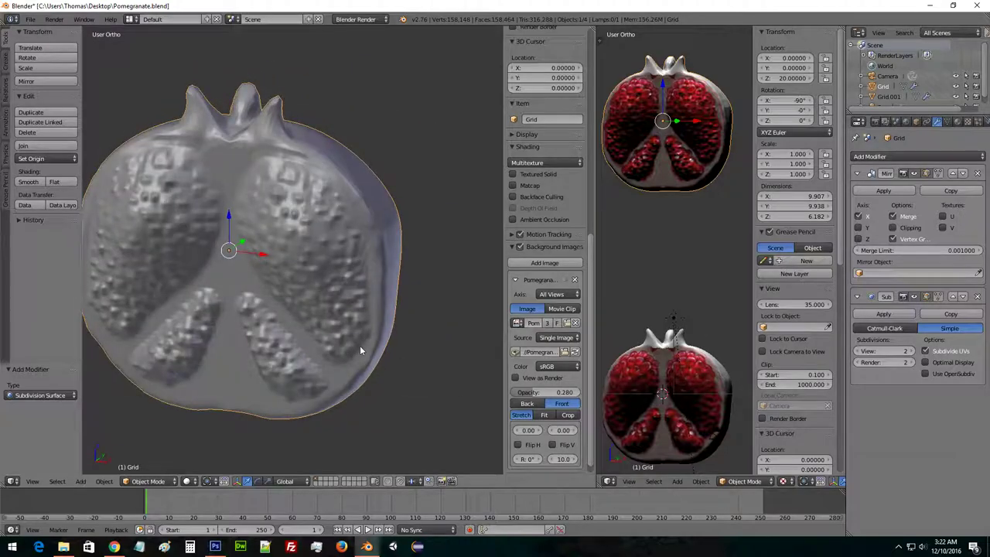